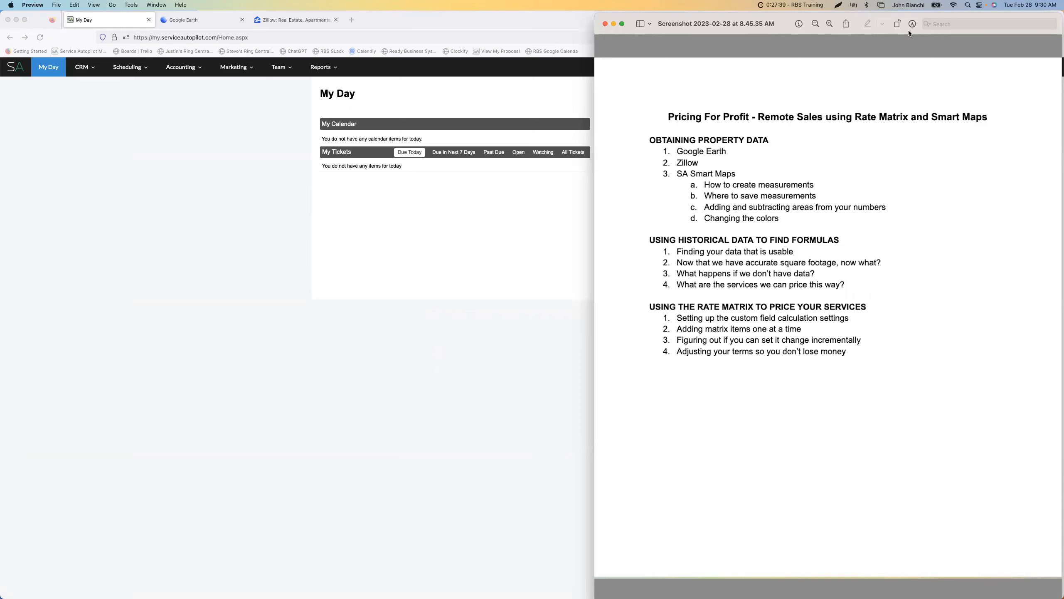
Close the training outline document, switch to Google Earth and open its place search
{"action": "key", "text": "cmd+w"}
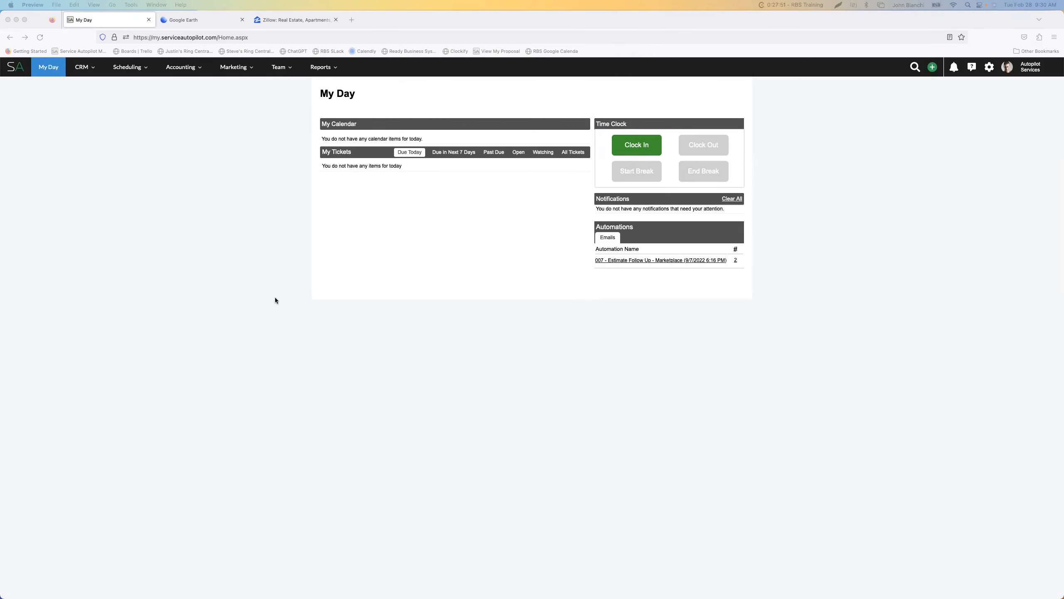
{"action": "left_click", "coordinate": [191, 23]}
{"action": "left_click", "coordinate": [192, 23]}
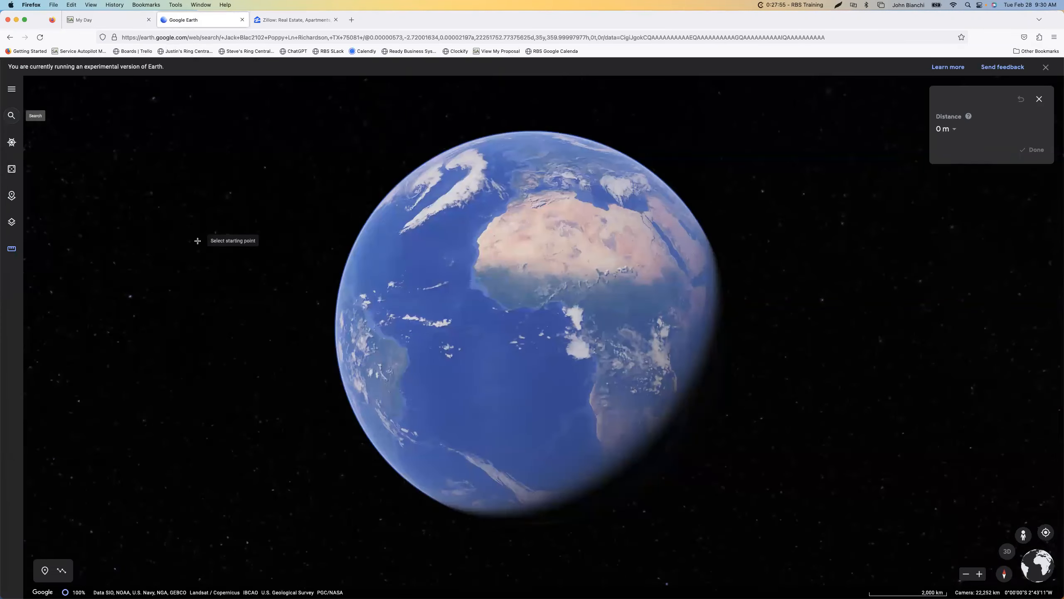
{"action": "left_click", "coordinate": [12, 117]}
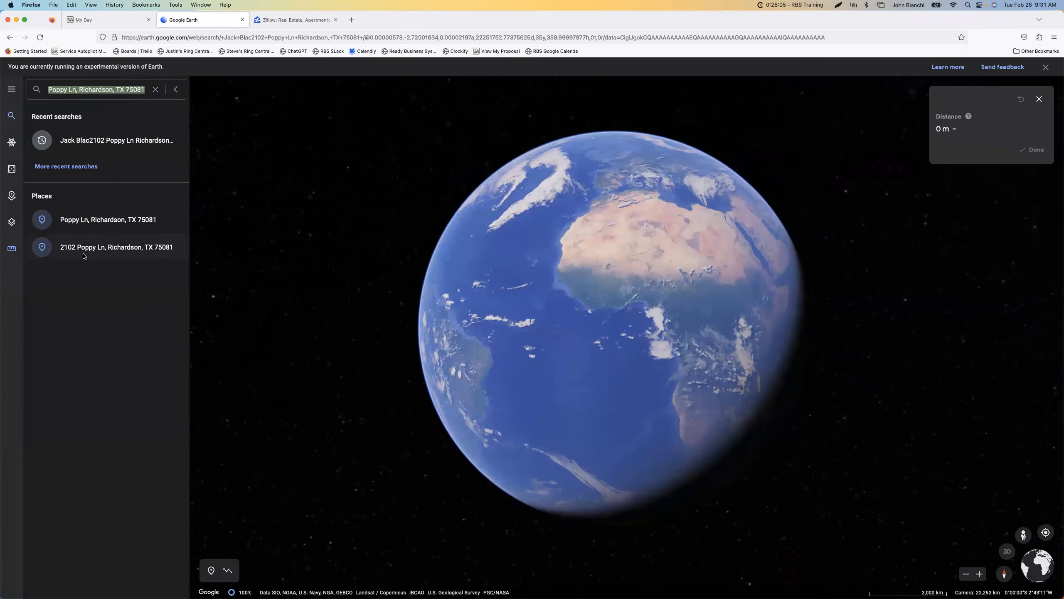
Check the client's address among the recent client records in Service Autopilot, and fly to that address in Google Earth
{"action": "left_click", "coordinate": [106, 22]}
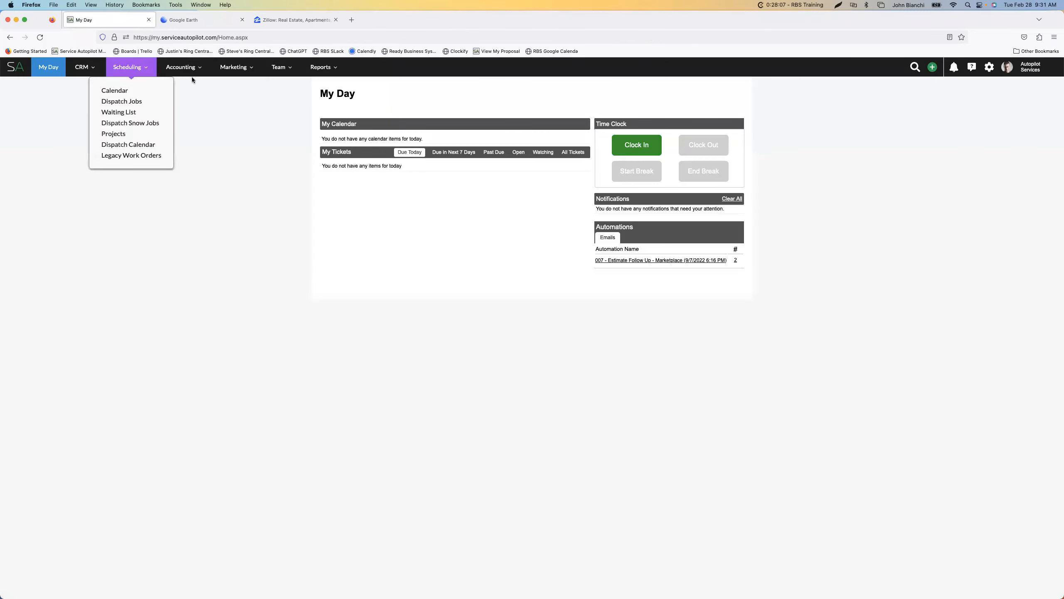
{"action": "left_click", "coordinate": [915, 67]}
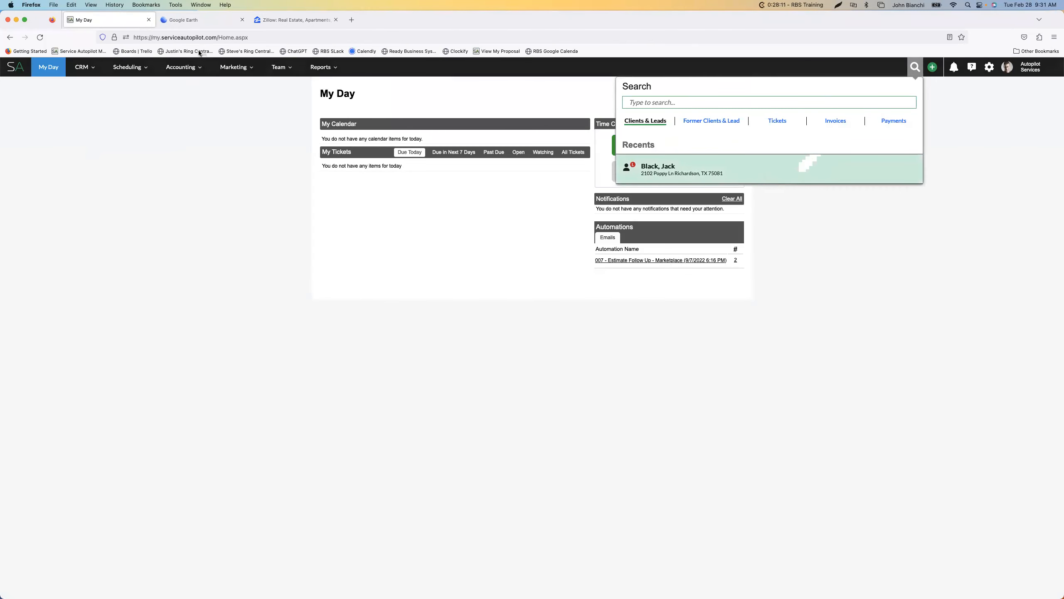
{"action": "left_click", "coordinate": [197, 19]}
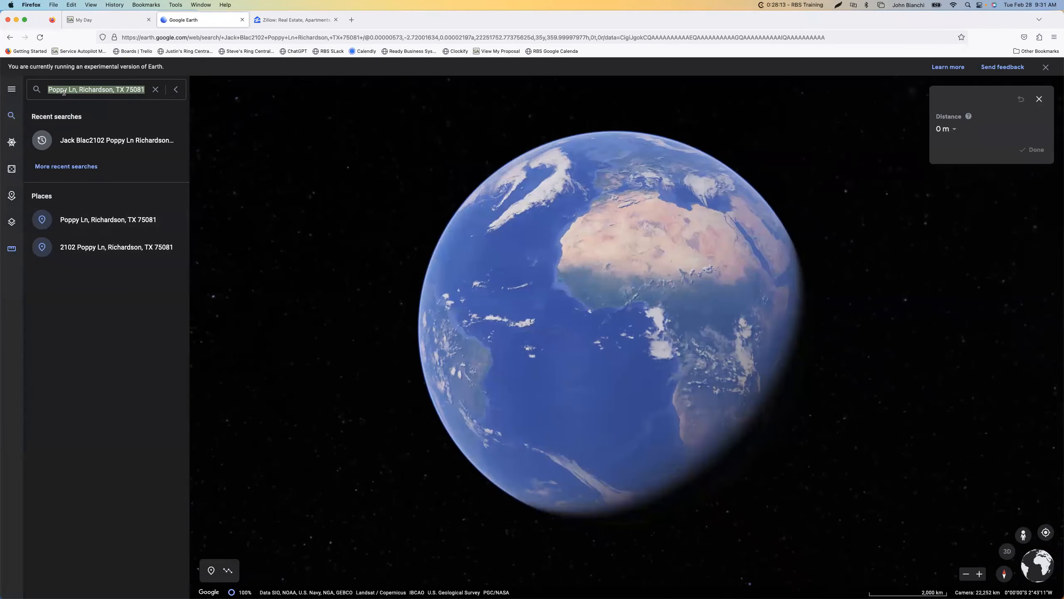
{"action": "left_click", "coordinate": [102, 248]}
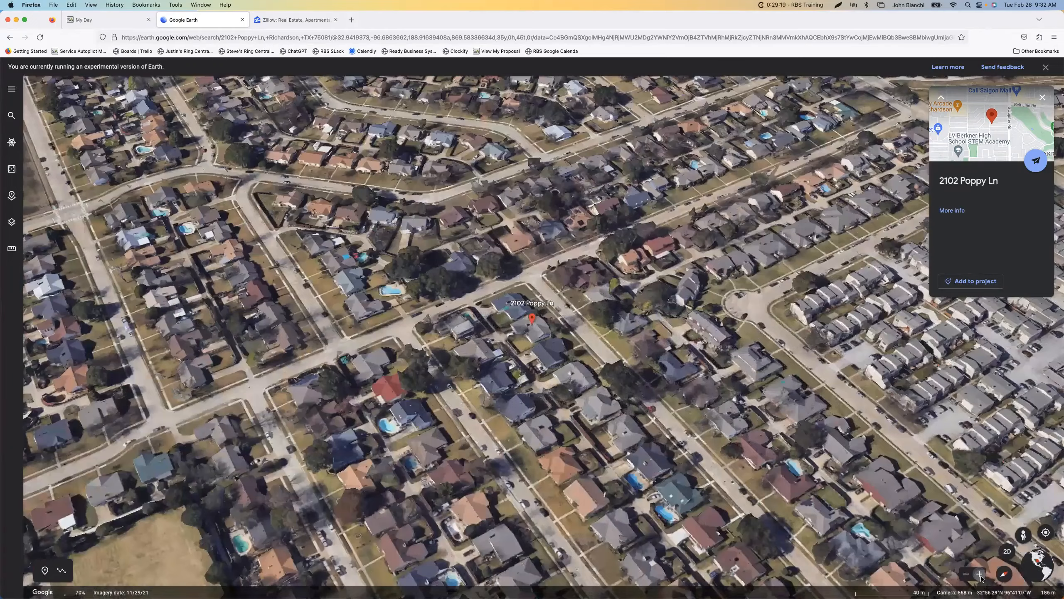
{"action": "left_click", "coordinate": [979, 574]}
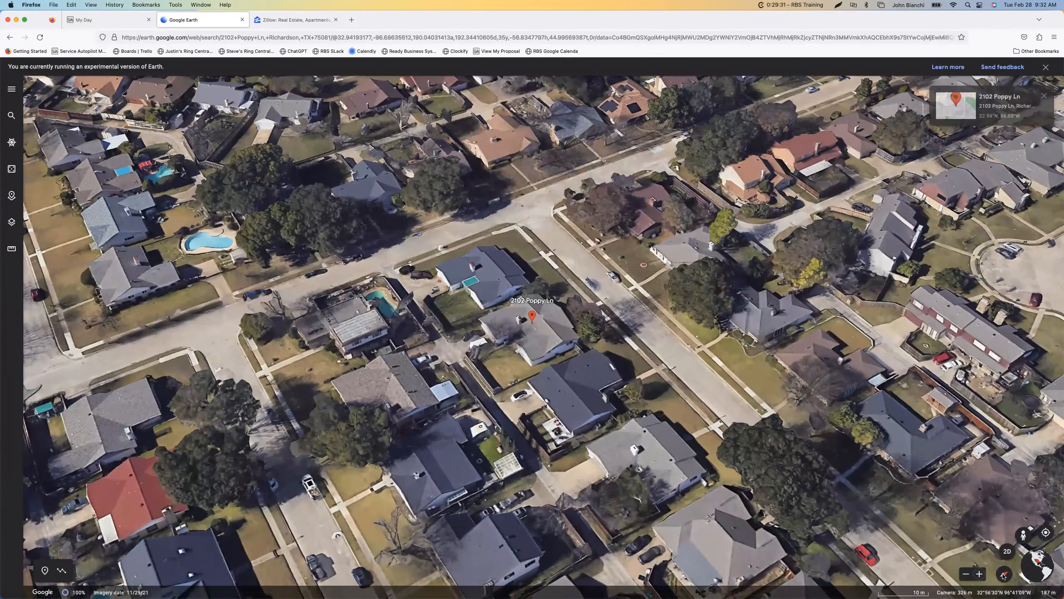
{"action": "left_click_drag", "start_coordinate": [742, 319], "coordinate": [741, 351]}
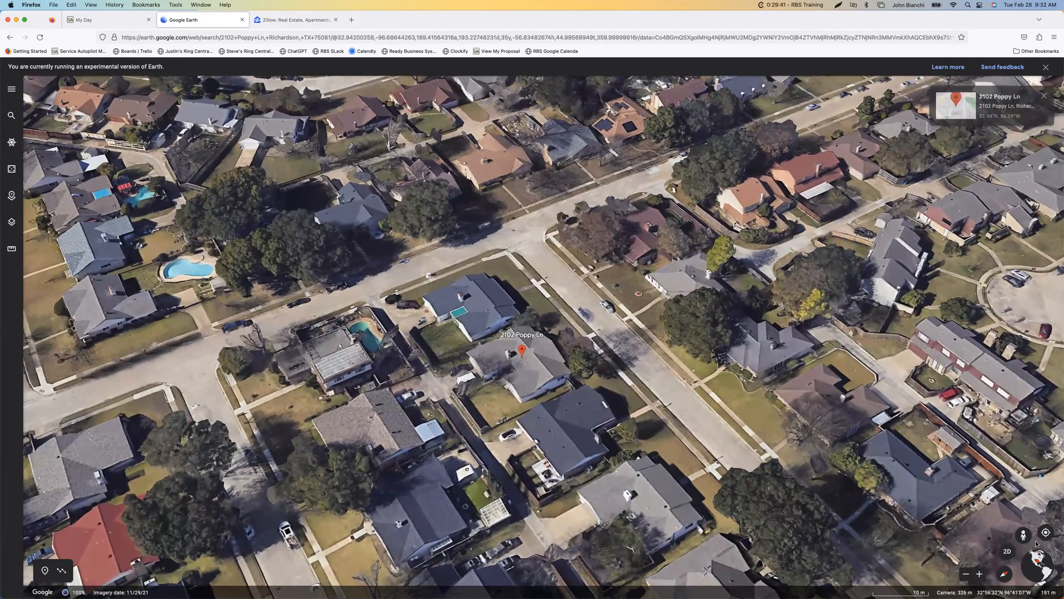
{"action": "left_click", "coordinate": [12, 250]}
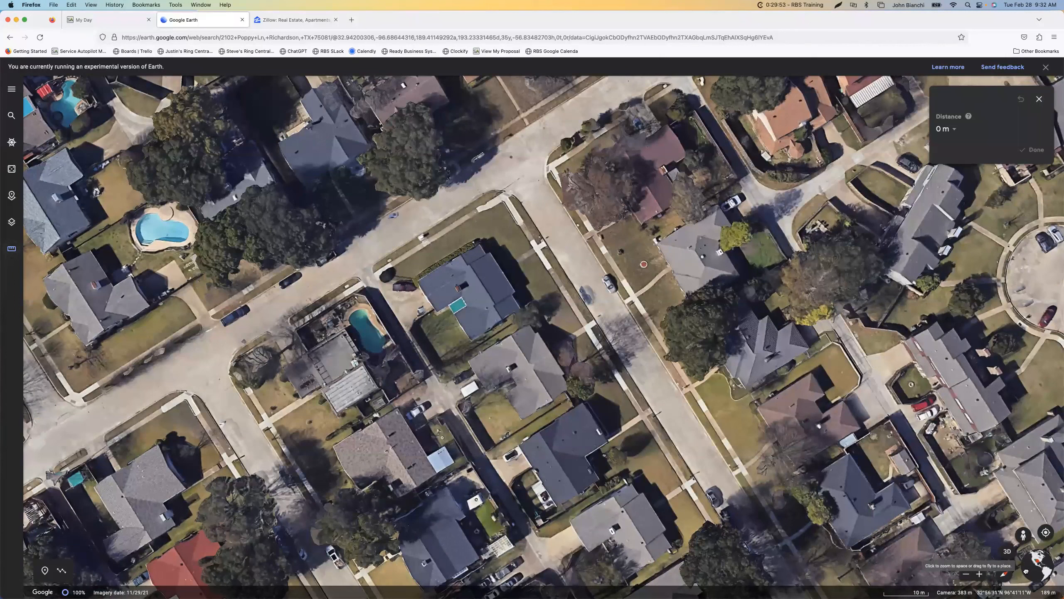
{"action": "mouse_move", "coordinate": [1026, 571]}
{"action": "left_mouse_down"}
{"action": "mouse_move", "coordinate": [1037, 578]}
{"action": "mouse_move", "coordinate": [1032, 571]}
{"action": "left_mouse_up"}
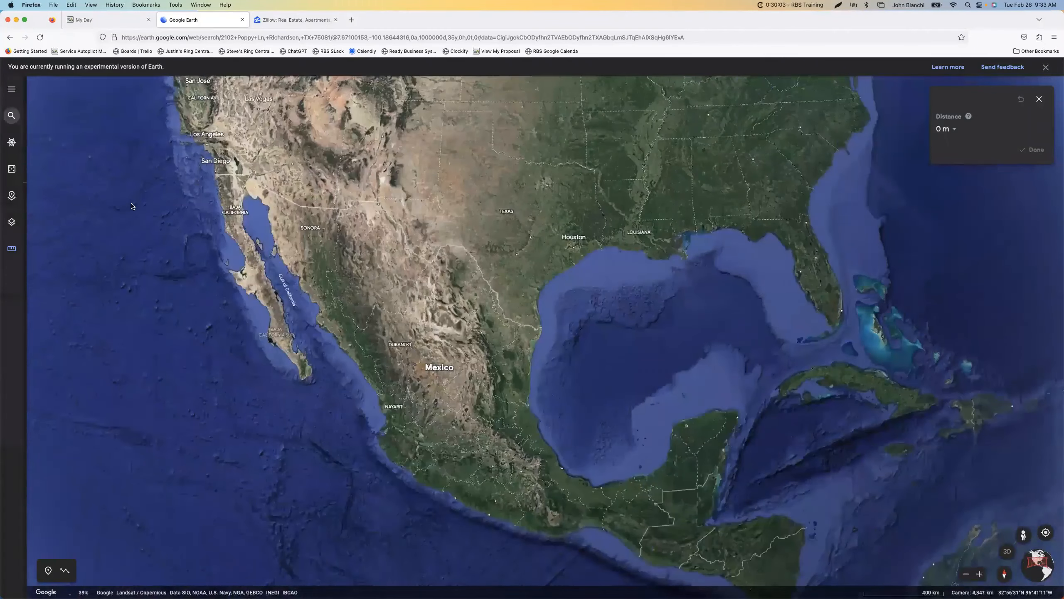
Fly to the client's address from the place search and zoom in until the house and its whole lot are clearly visible
{"action": "left_click", "coordinate": [11, 116]}
{"action": "left_click", "coordinate": [76, 220]}
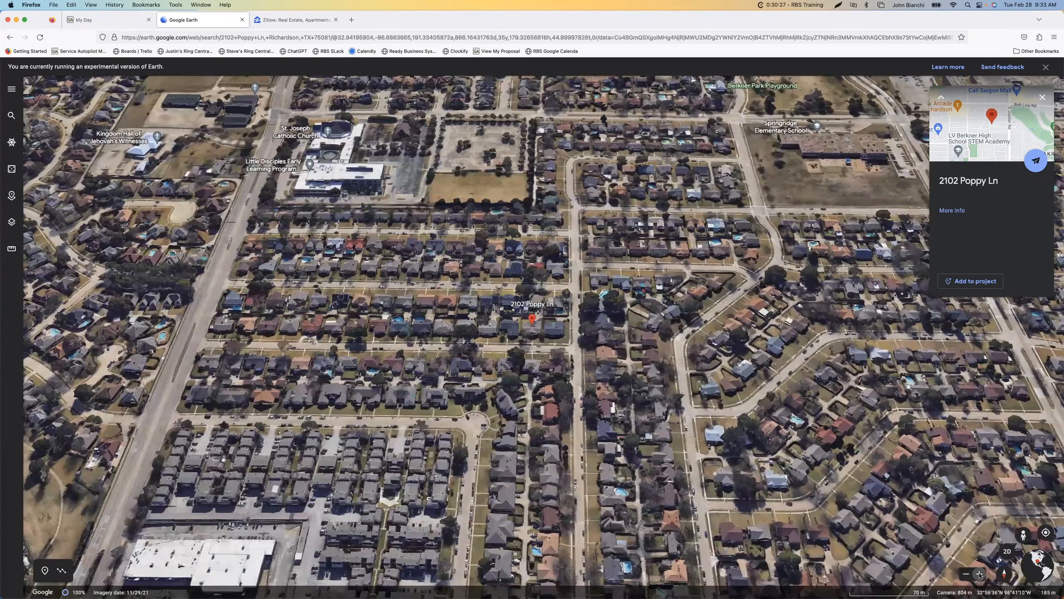
{"action": "left_click", "coordinate": [980, 574]}
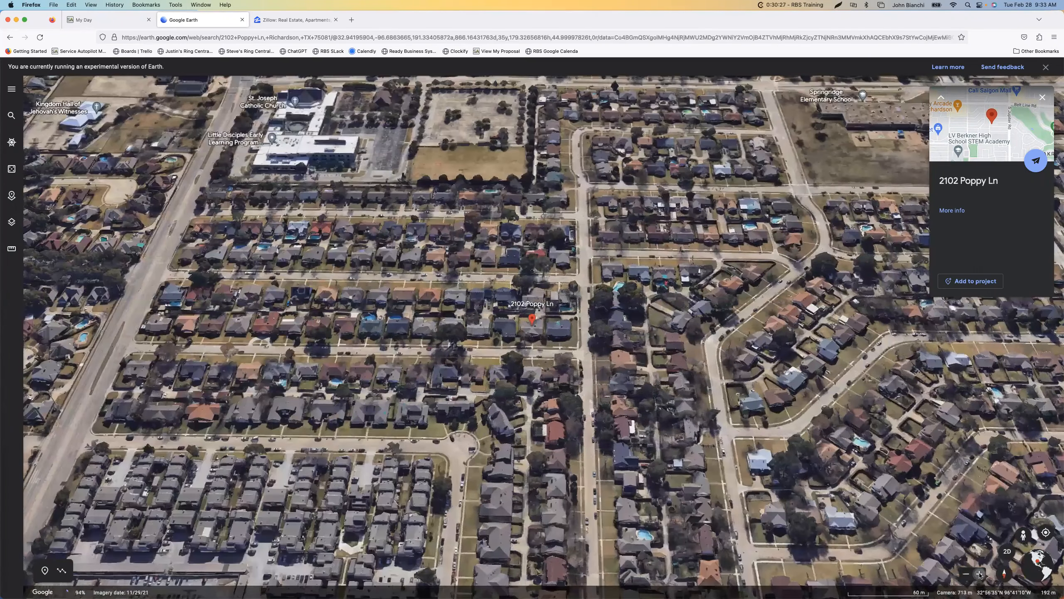
{"action": "left_click", "coordinate": [980, 575]}
{"action": "left_click", "coordinate": [980, 574]}
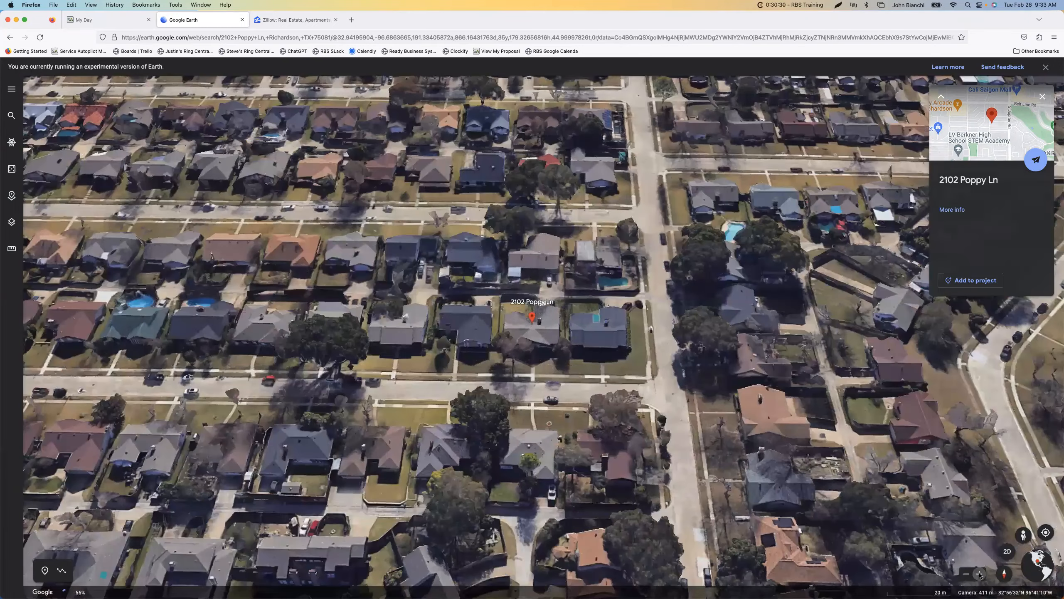
{"action": "left_click", "coordinate": [979, 574]}
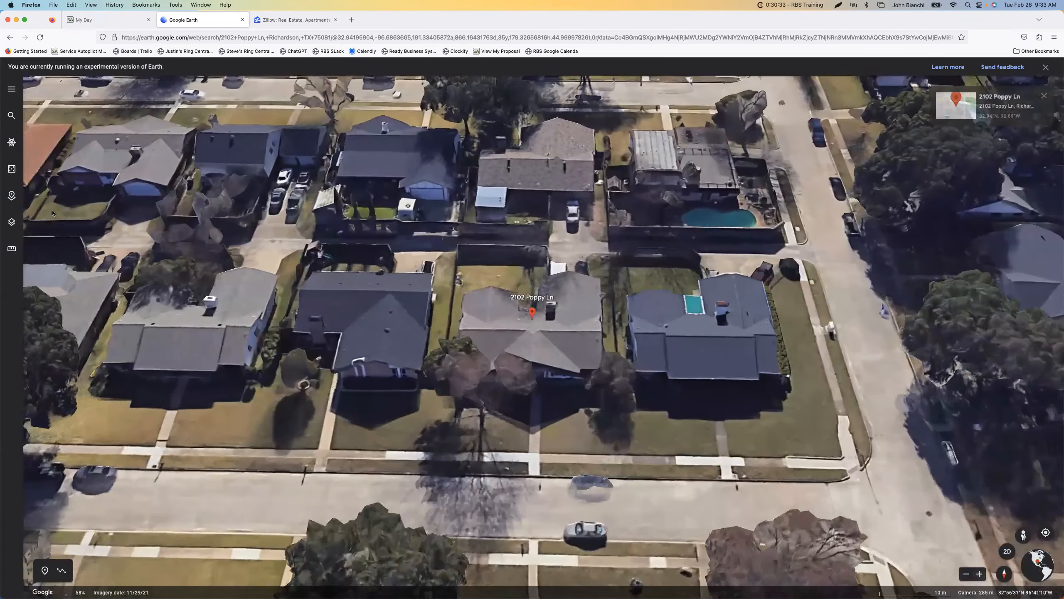
Measure the client's full lot in top-down view with a closed four-corner outline from the rear alley to the street curb
{"action": "left_click", "coordinate": [11, 248]}
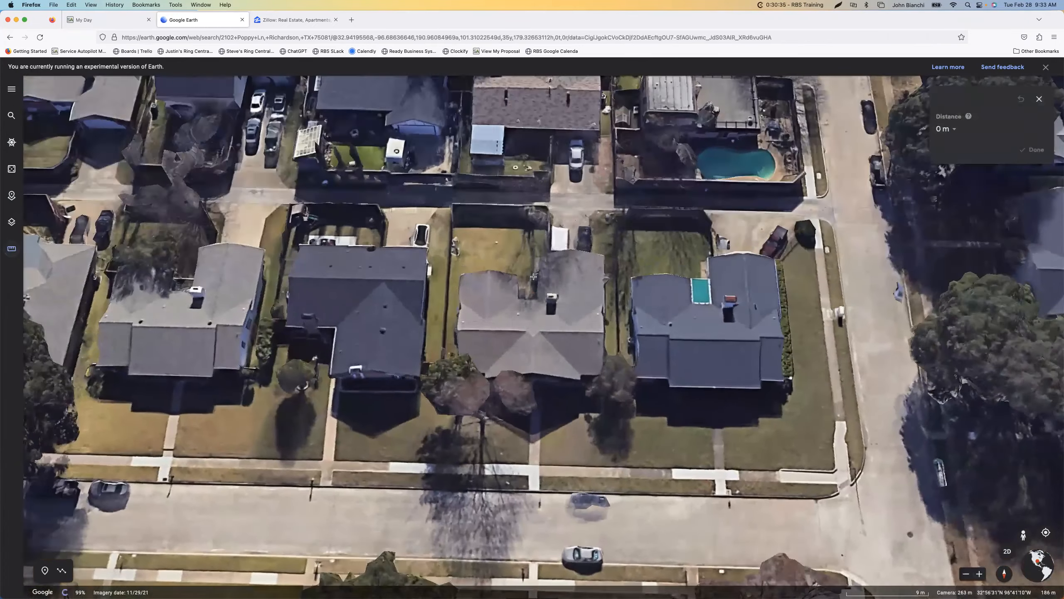
{"action": "key", "text": "o"}
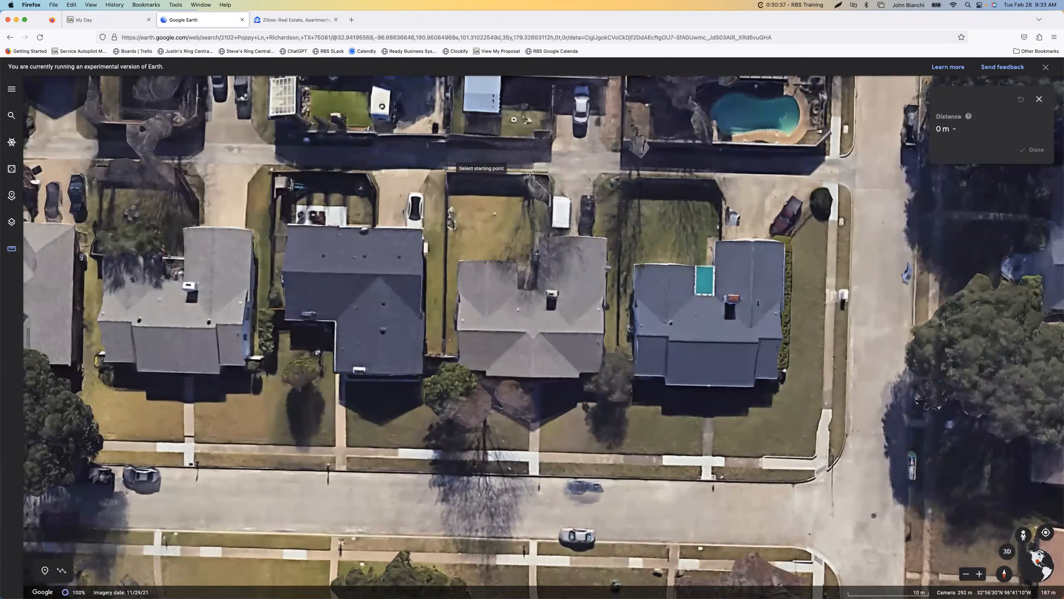
{"action": "left_click", "coordinate": [445, 168]}
{"action": "left_click", "coordinate": [620, 171]}
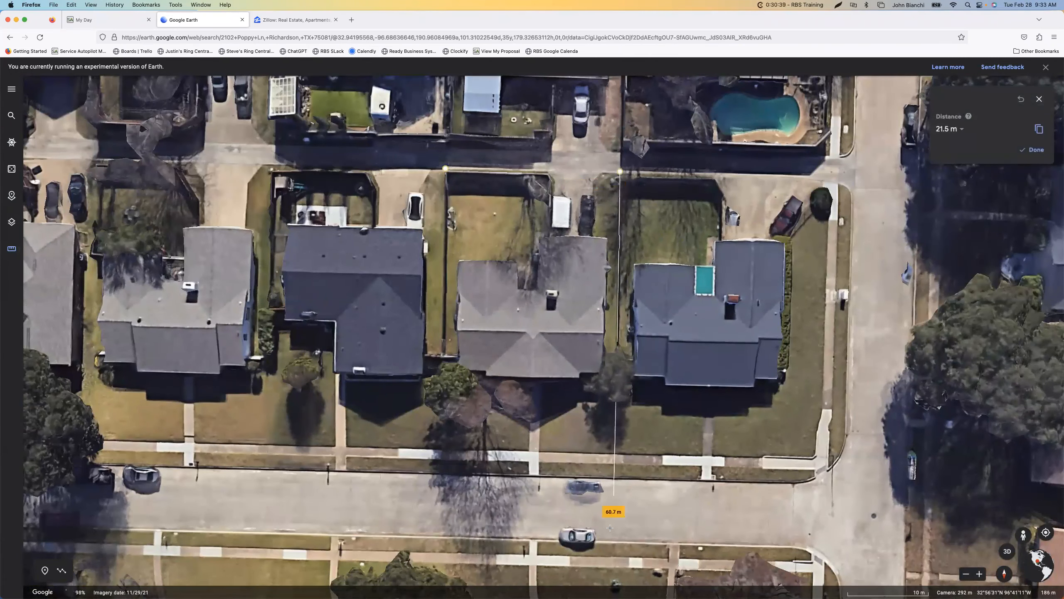
{"action": "left_click", "coordinate": [614, 477]}
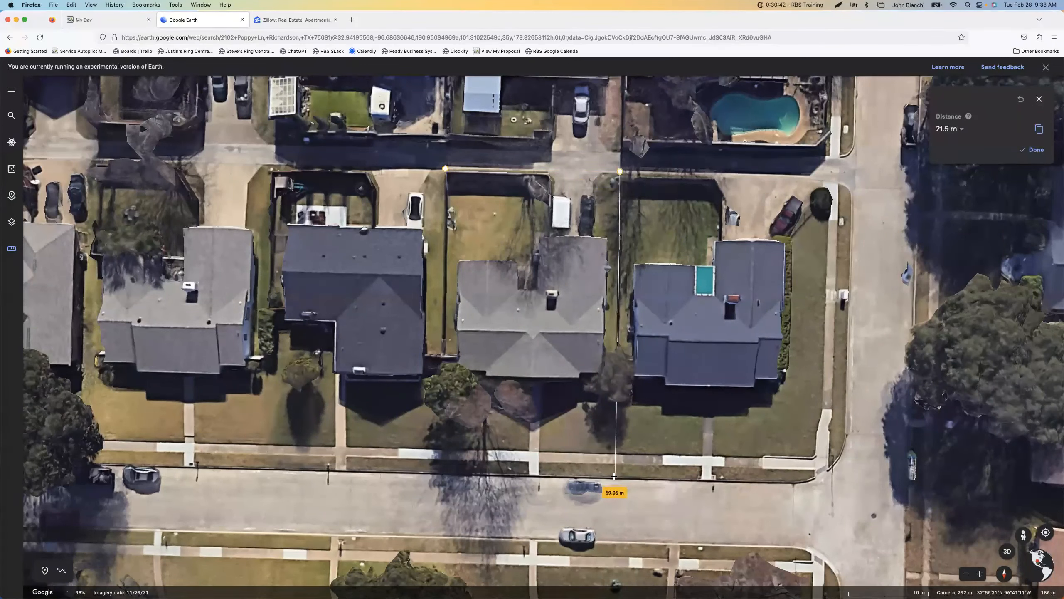
{"action": "left_click", "coordinate": [441, 473]}
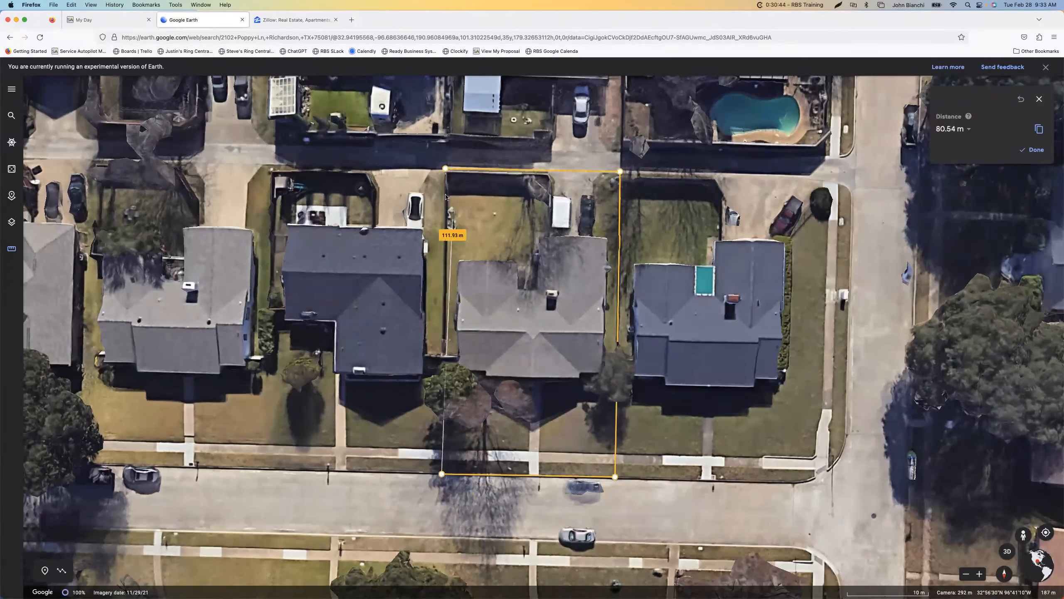
{"action": "left_click", "coordinate": [445, 169]}
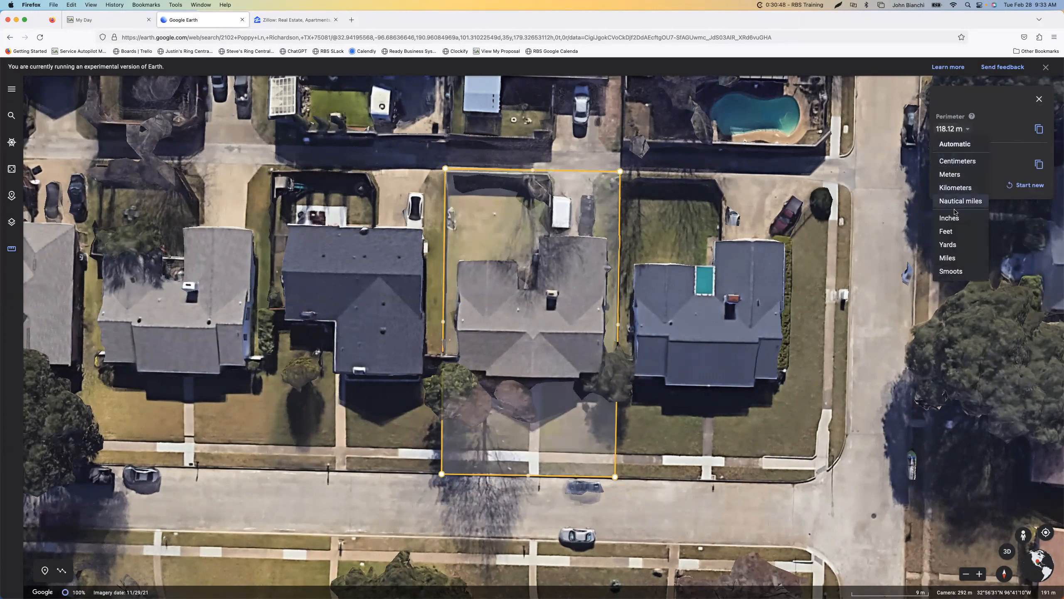
Set the perimeter unit to feet and the area unit to square feet
{"action": "left_click", "coordinate": [951, 232]}
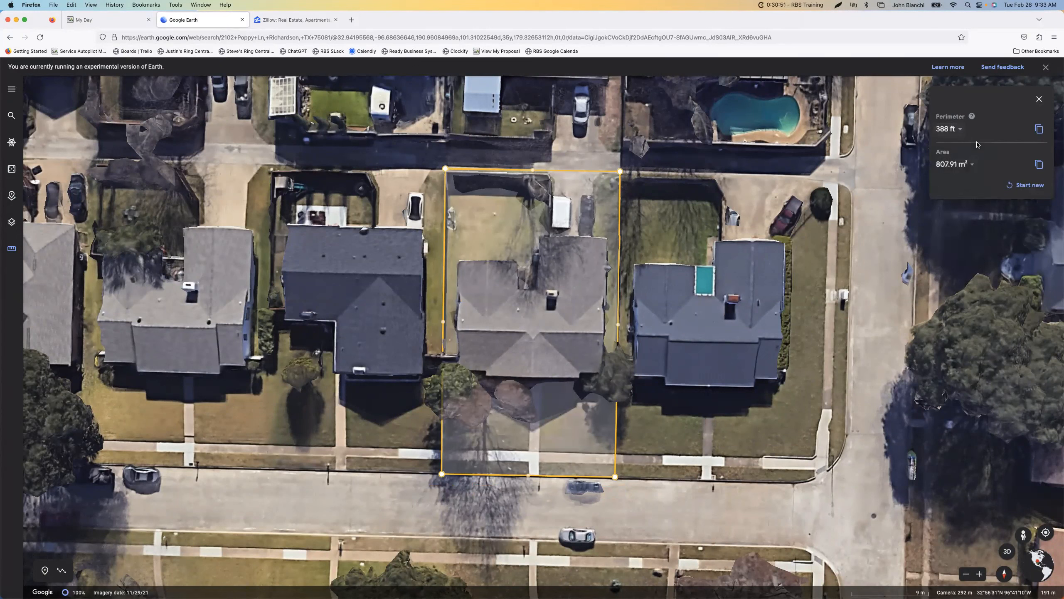
{"action": "left_click", "coordinate": [971, 164]}
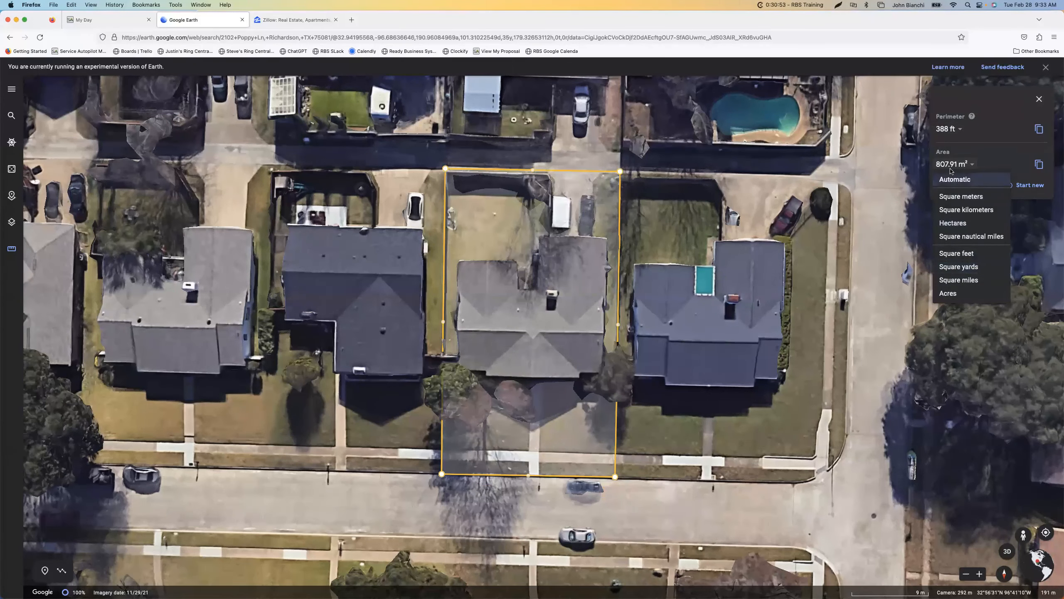
{"action": "left_click", "coordinate": [962, 253]}
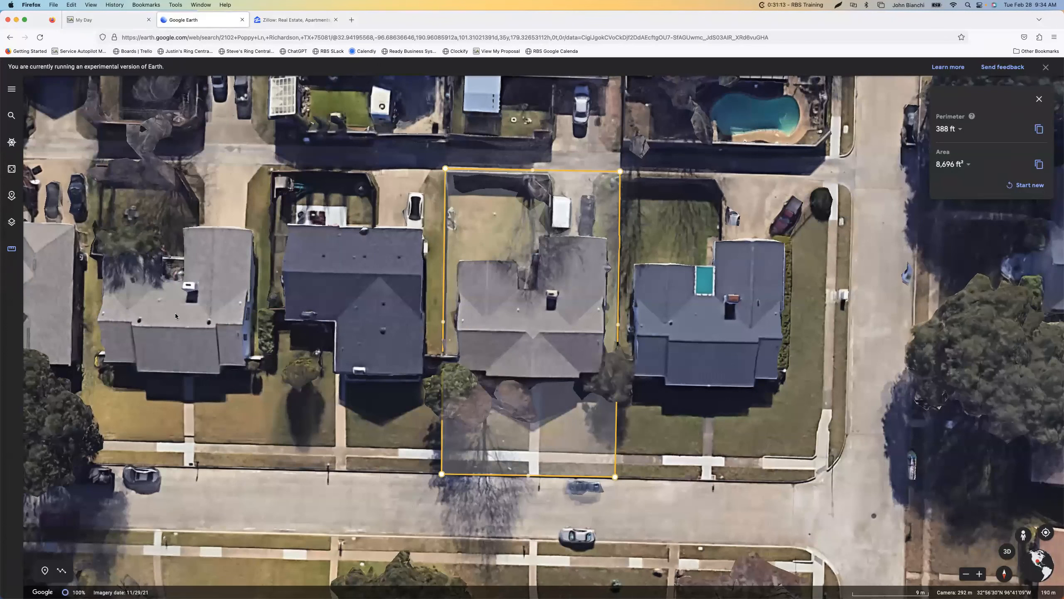
Start a new measurement and measure the length of the lot's rear boundary from corner to corner
{"action": "left_click", "coordinate": [1027, 189]}
{"action": "left_click", "coordinate": [449, 173]}
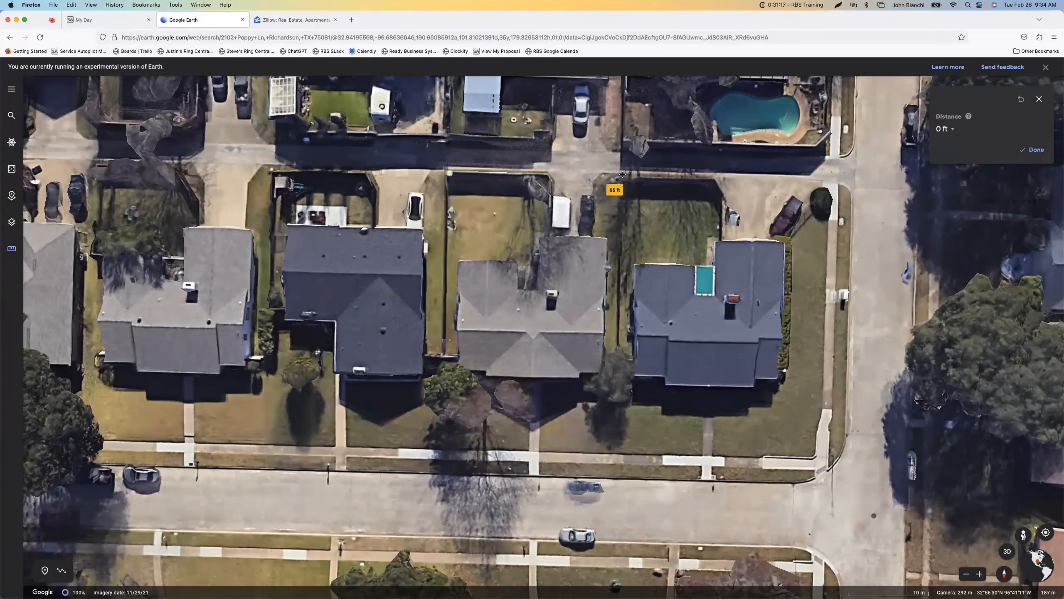
{"action": "left_click", "coordinate": [622, 175]}
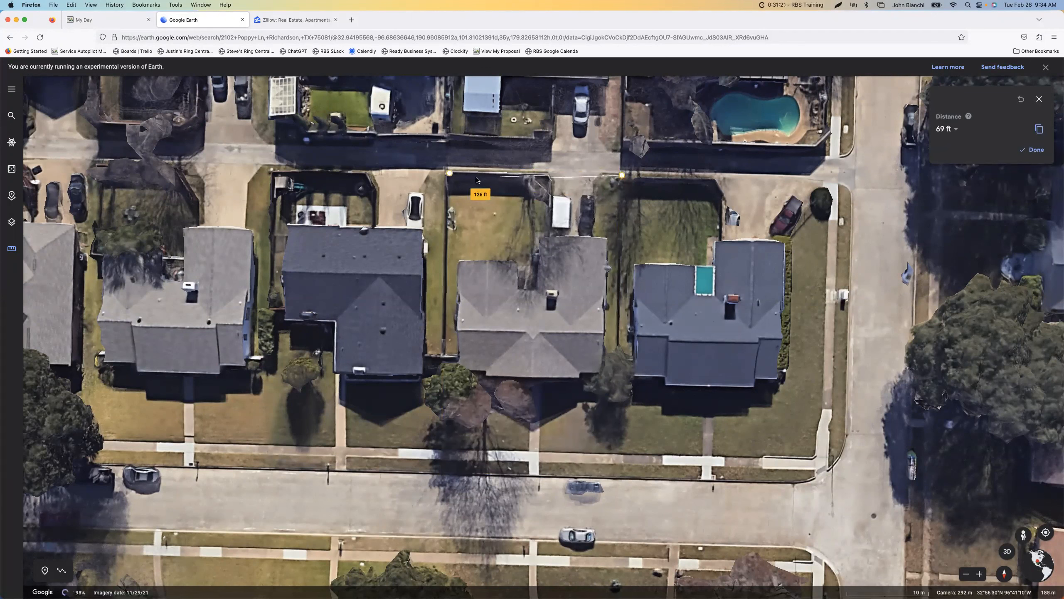
{"action": "left_click", "coordinate": [1037, 151]}
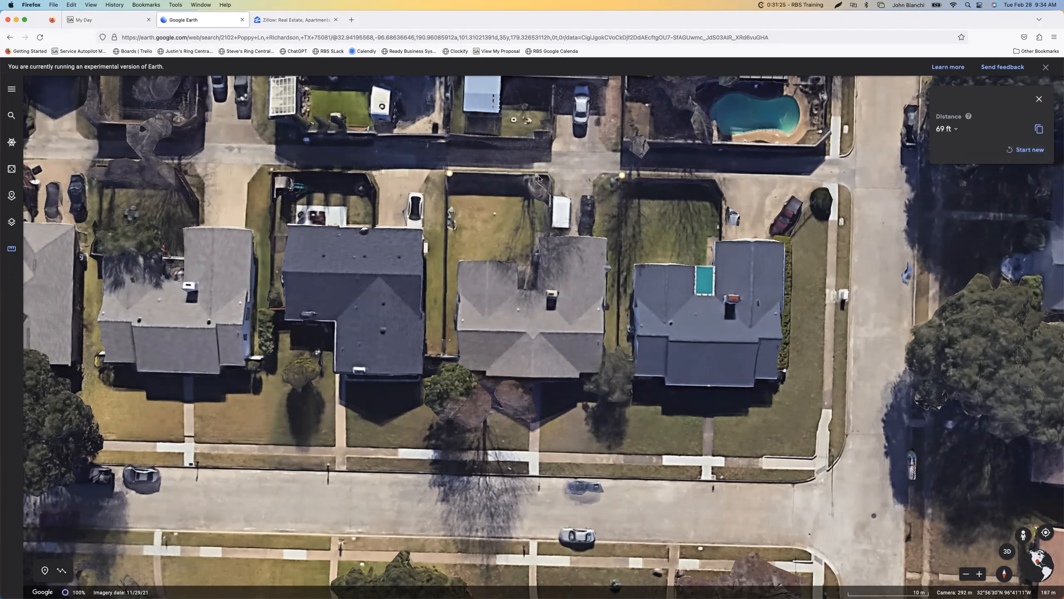
{"action": "left_click_drag", "start_coordinate": [535, 176], "coordinate": [498, 174]}
Start a new measurement and trace the lawn's edge around the fenced backyard, along the house's rear wall and down its side
{"action": "left_click", "coordinate": [1025, 154]}
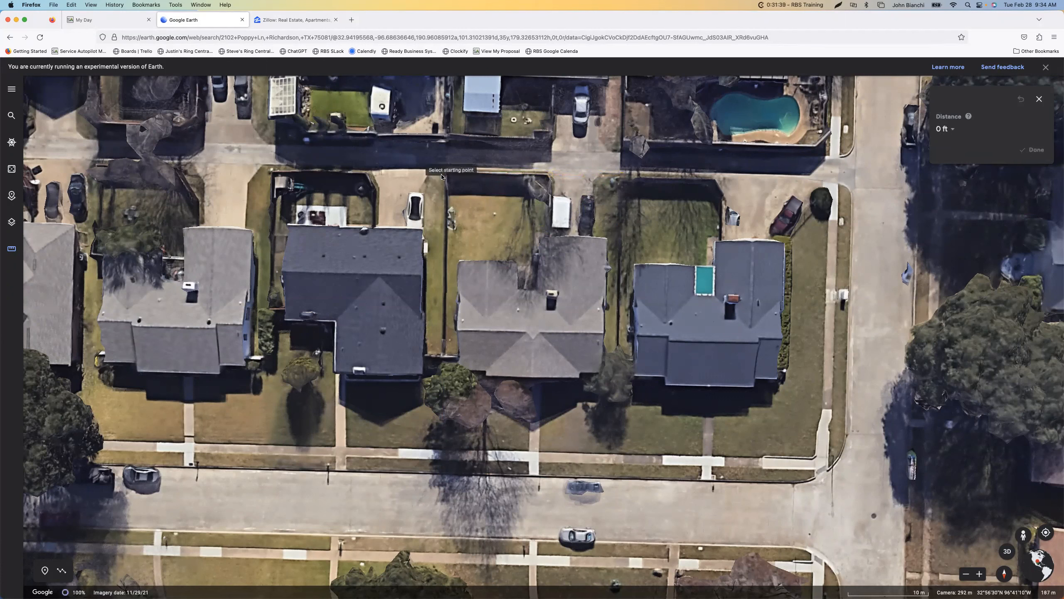
{"action": "left_click", "coordinate": [446, 173]}
{"action": "left_click", "coordinate": [551, 177]}
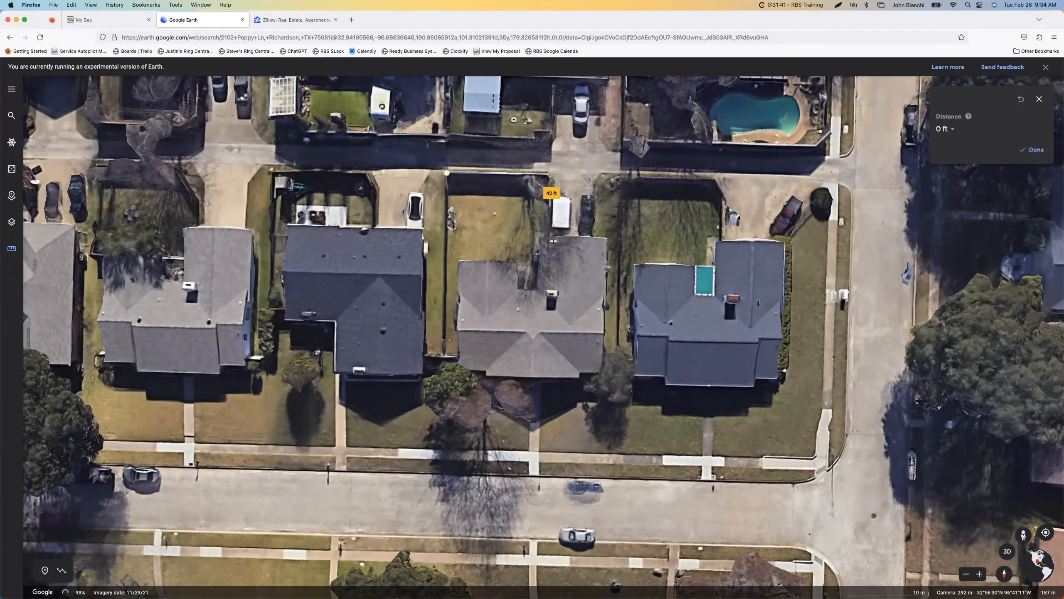
{"action": "left_click", "coordinate": [547, 262]}
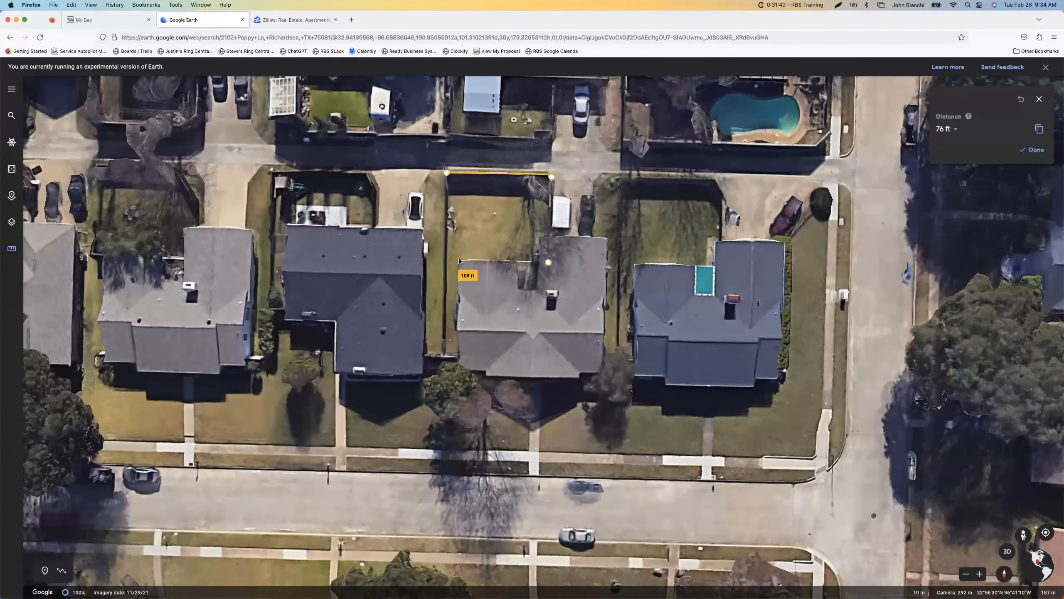
{"action": "left_click", "coordinate": [459, 259]}
{"action": "left_click", "coordinate": [458, 362]}
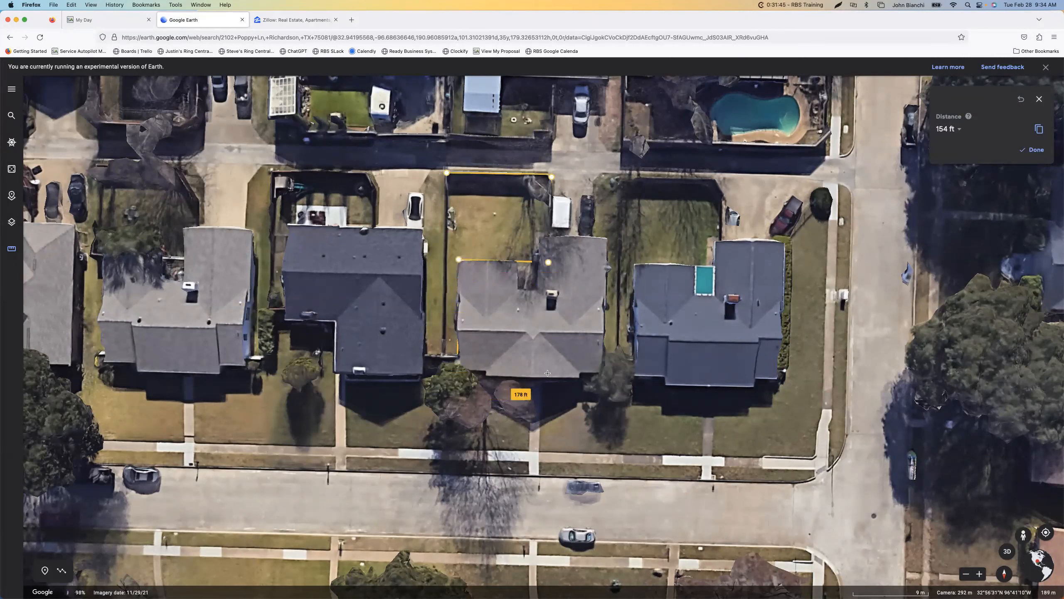
Continue the lawn outline around the side strip beside the driveway, down the side boundary and along the street curb, closing it at the starting corner
{"action": "left_click", "coordinate": [605, 235]}
{"action": "left_click", "coordinate": [595, 236]}
{"action": "left_click", "coordinate": [595, 183]}
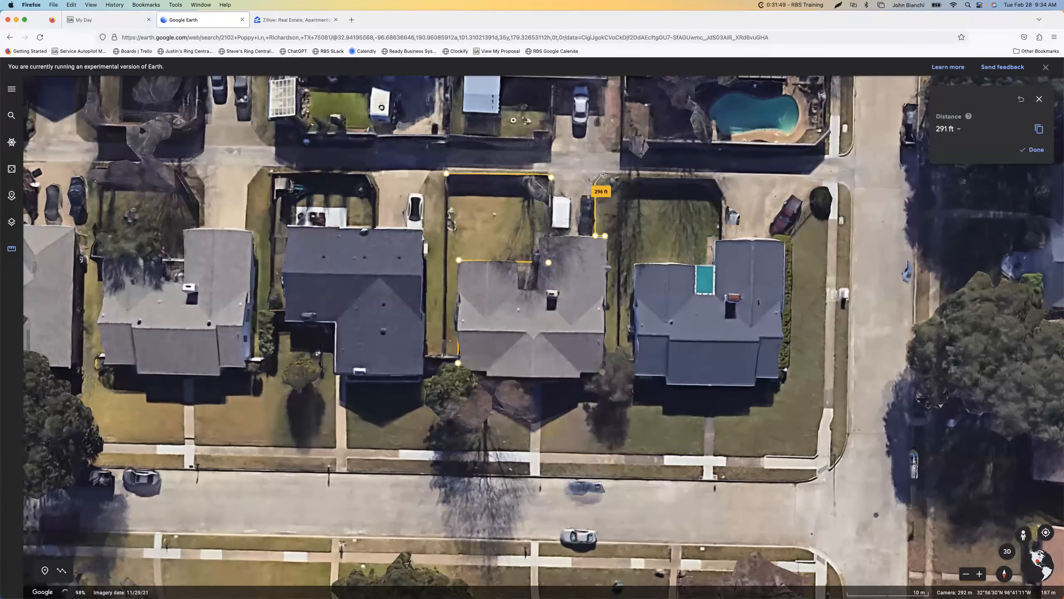
{"action": "left_click", "coordinate": [604, 174]}
{"action": "left_click", "coordinate": [621, 174]}
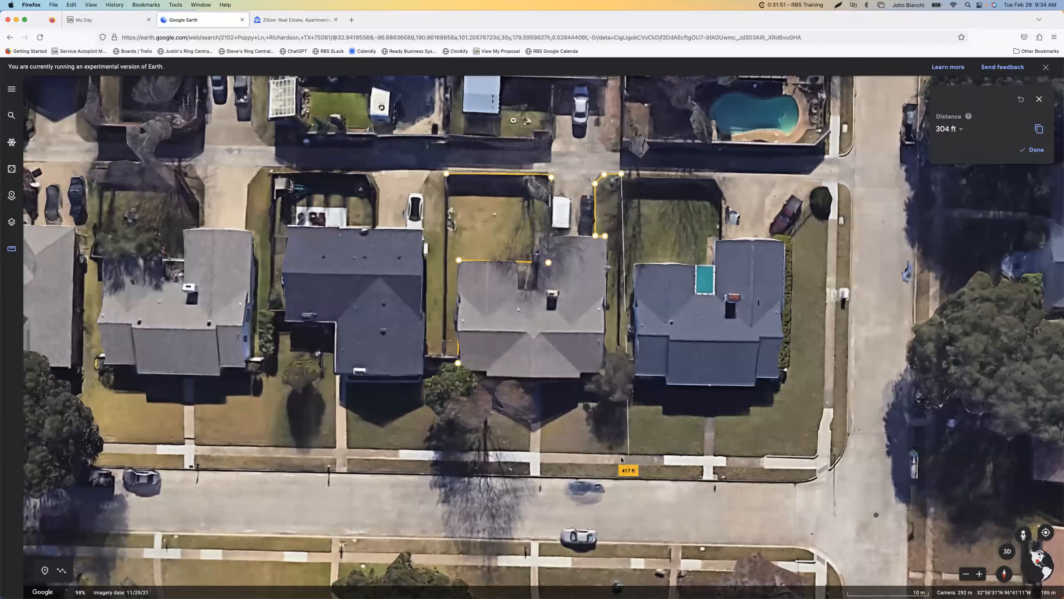
{"action": "left_click", "coordinate": [621, 479]}
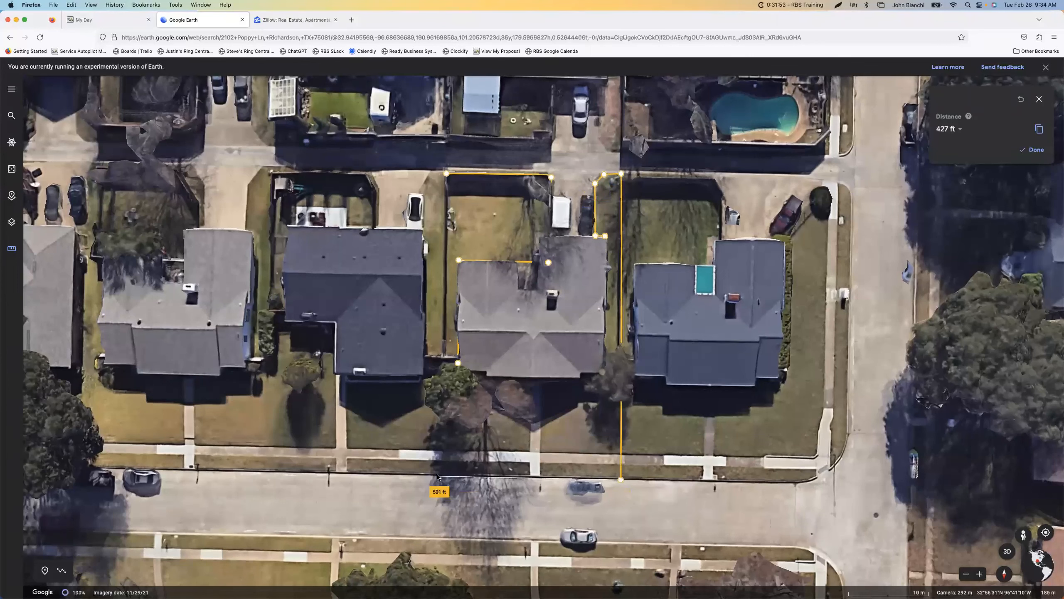
{"action": "left_click", "coordinate": [437, 476]}
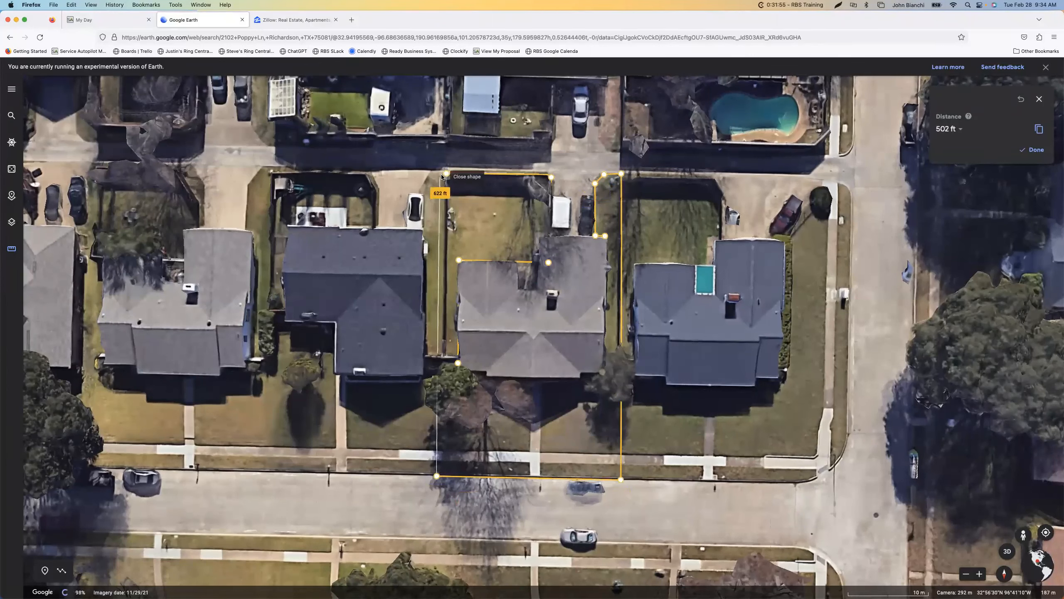
{"action": "left_click", "coordinate": [444, 176]}
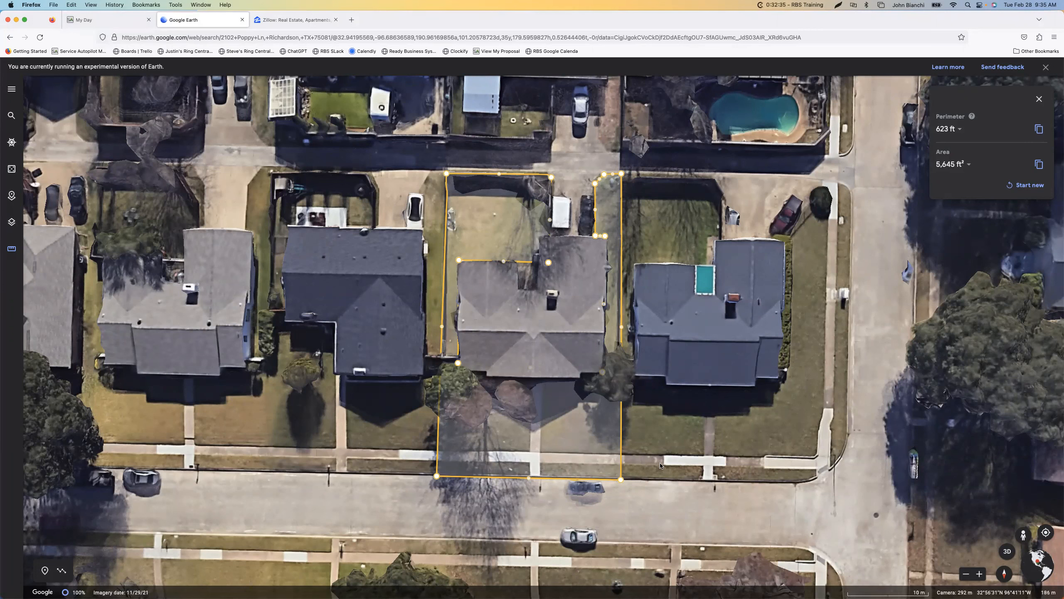
Set the map style to Everything to include all borders, labels, places, roads, transit, landmarks and water
{"action": "scroll", "coordinate": [594, 383], "scroll_direction": "up", "scroll_amount": 2}
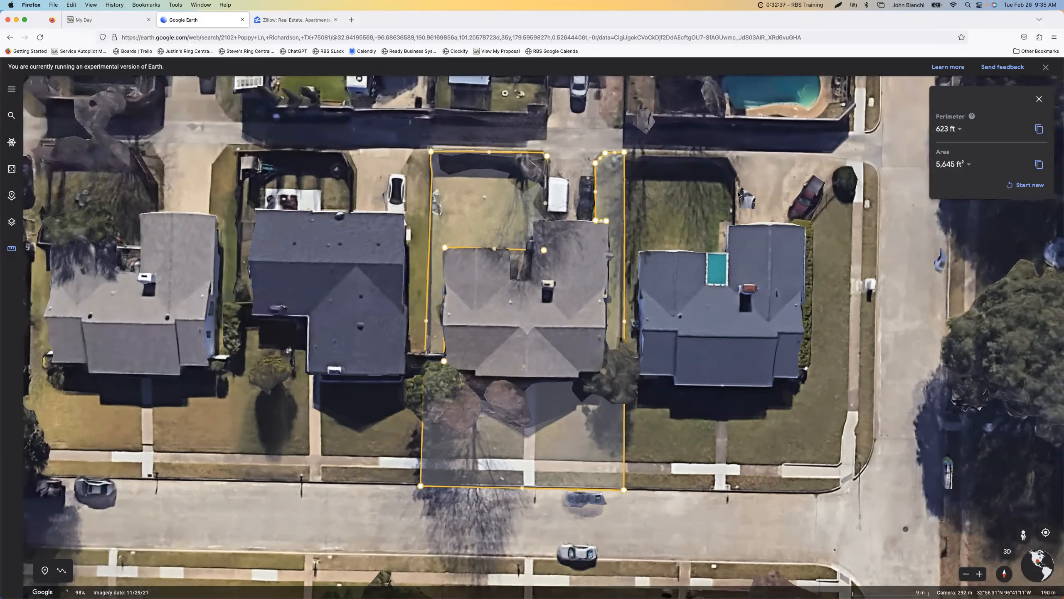
{"action": "scroll", "coordinate": [540, 318], "scroll_direction": "up", "scroll_amount": 5}
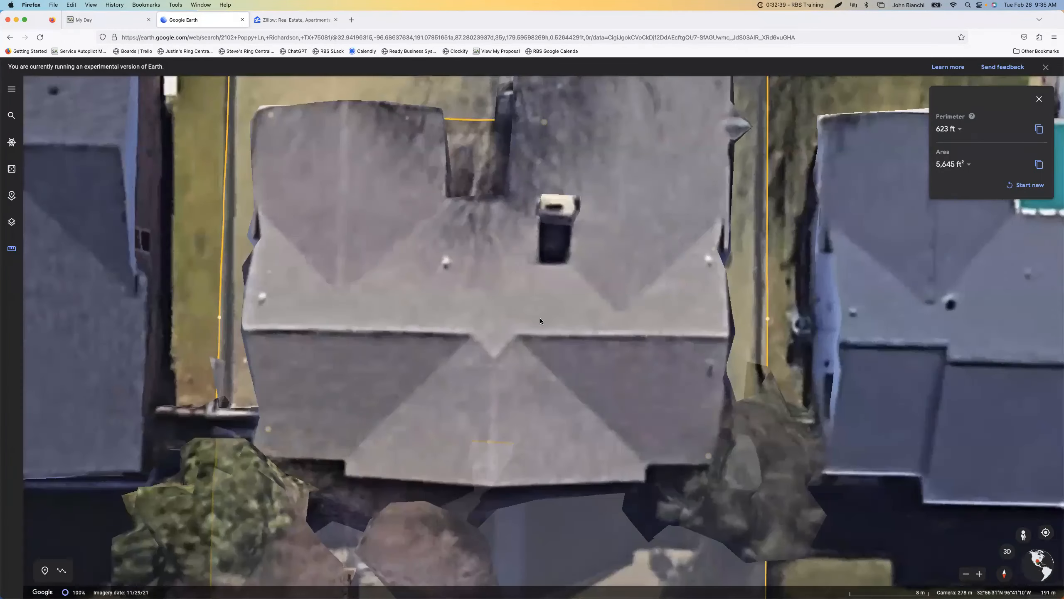
{"action": "scroll", "coordinate": [541, 318], "scroll_direction": "down", "scroll_amount": 7}
{"action": "scroll", "coordinate": [550, 318], "scroll_direction": "up", "scroll_amount": 2}
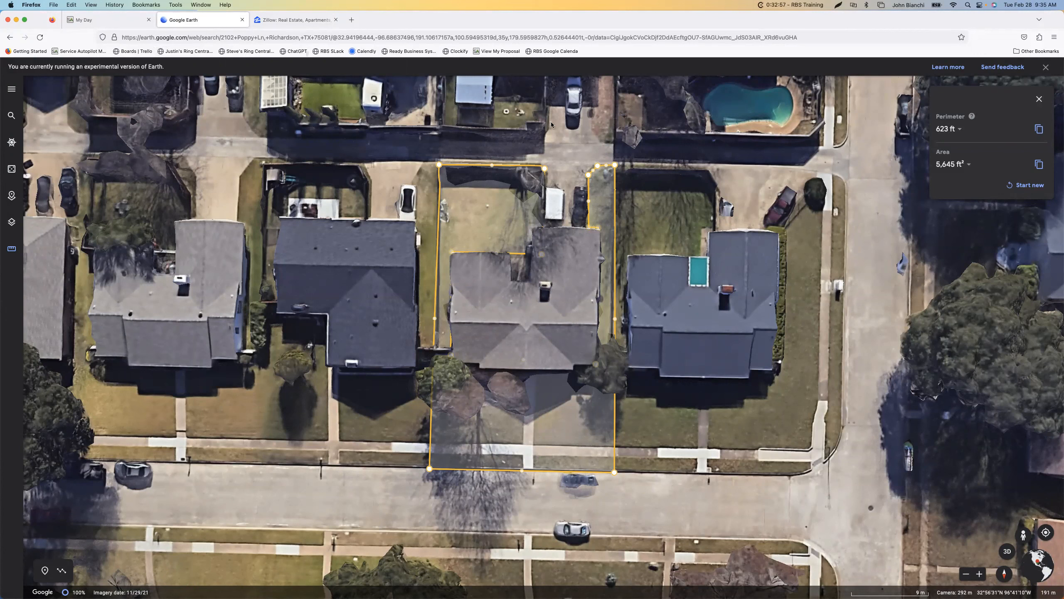
{"action": "left_click", "coordinate": [11, 224]}
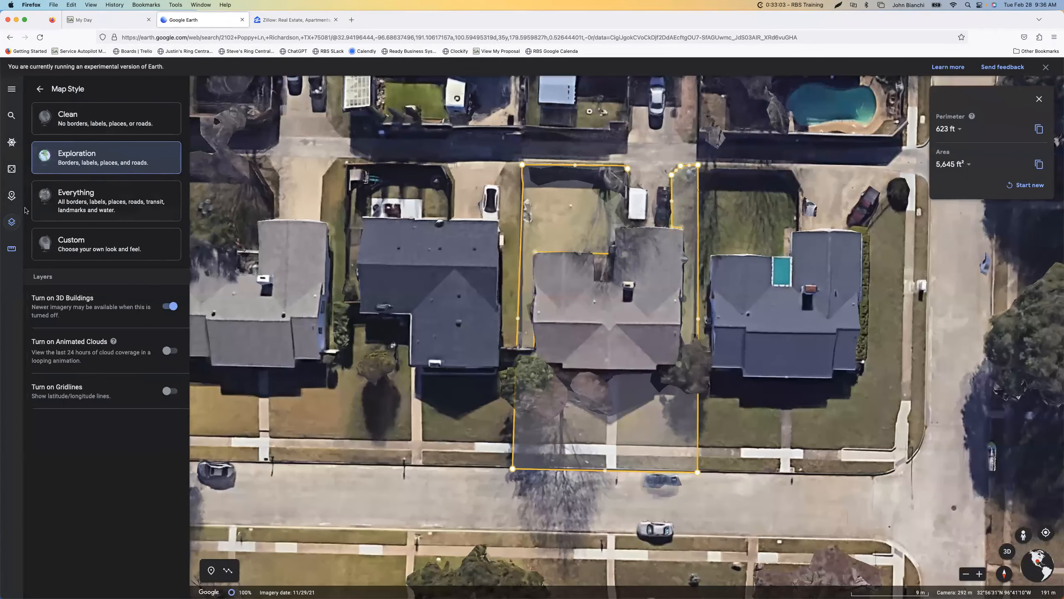
{"action": "left_click", "coordinate": [12, 221]}
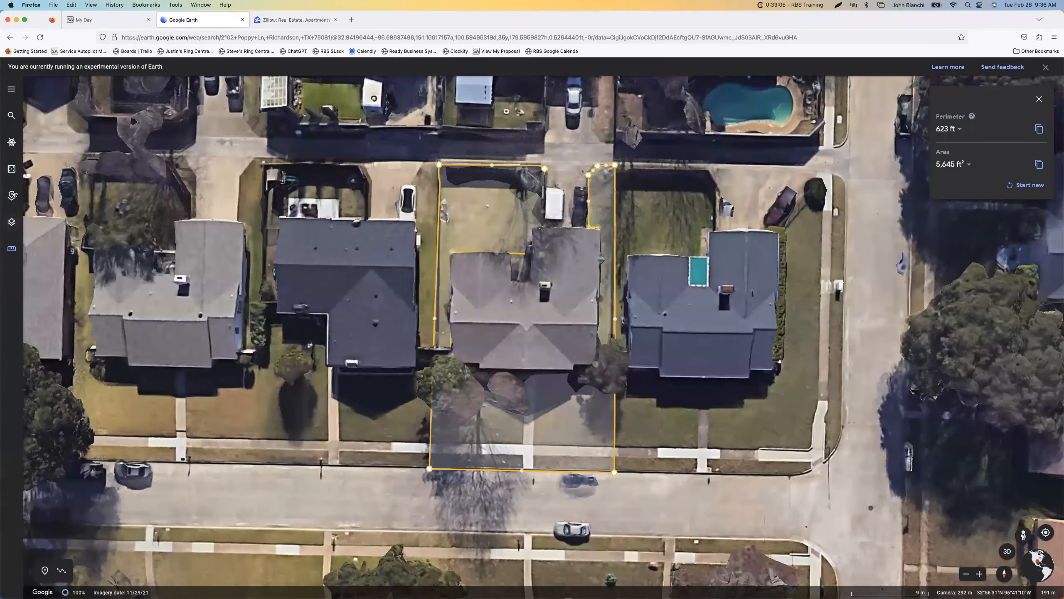
{"action": "left_click", "coordinate": [13, 195]}
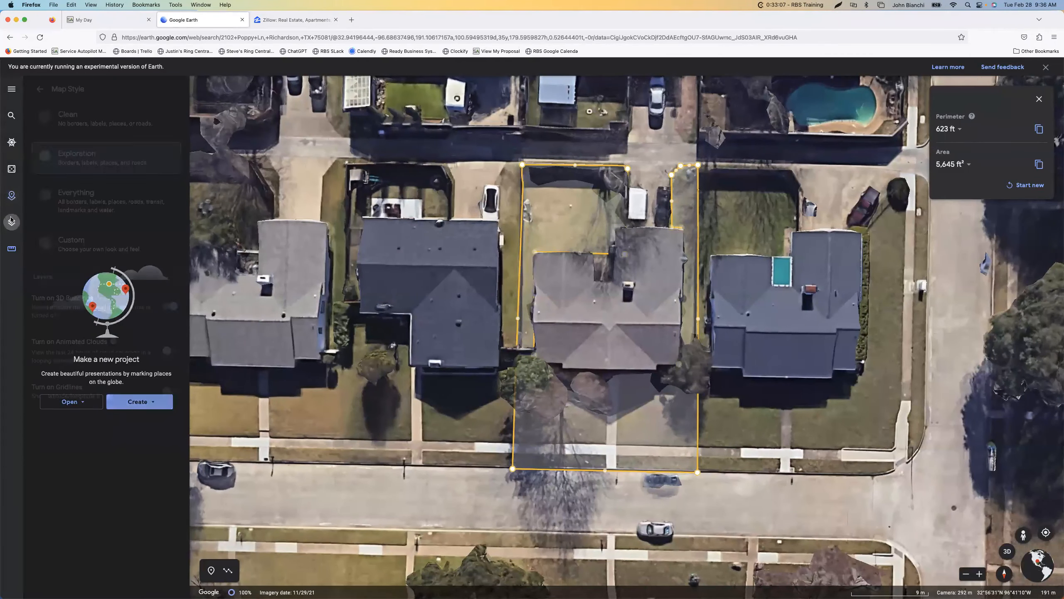
{"action": "left_click", "coordinate": [12, 195]}
{"action": "left_click", "coordinate": [13, 196]}
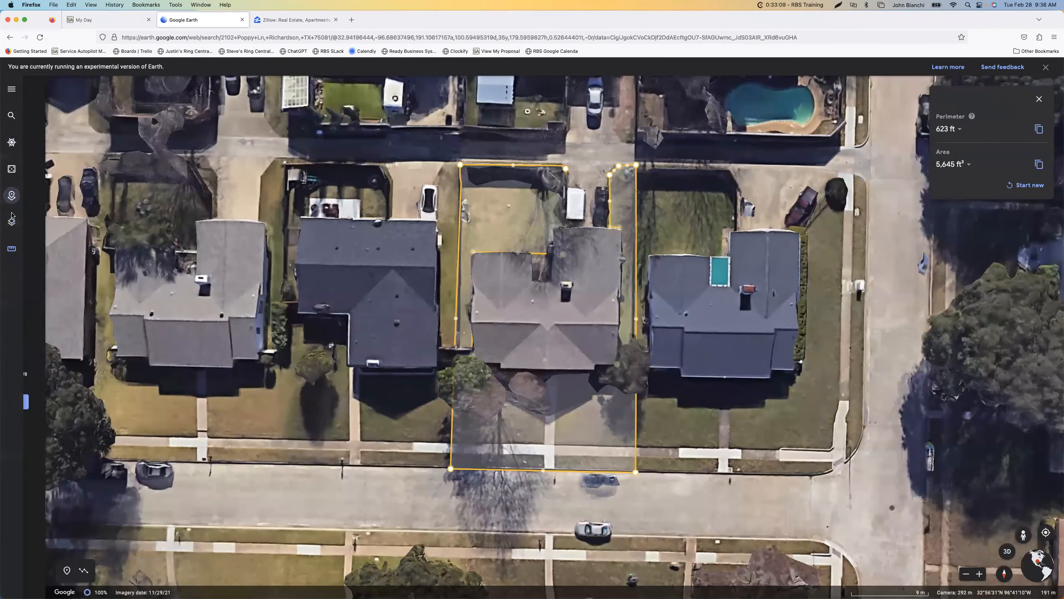
{"action": "left_click", "coordinate": [12, 221]}
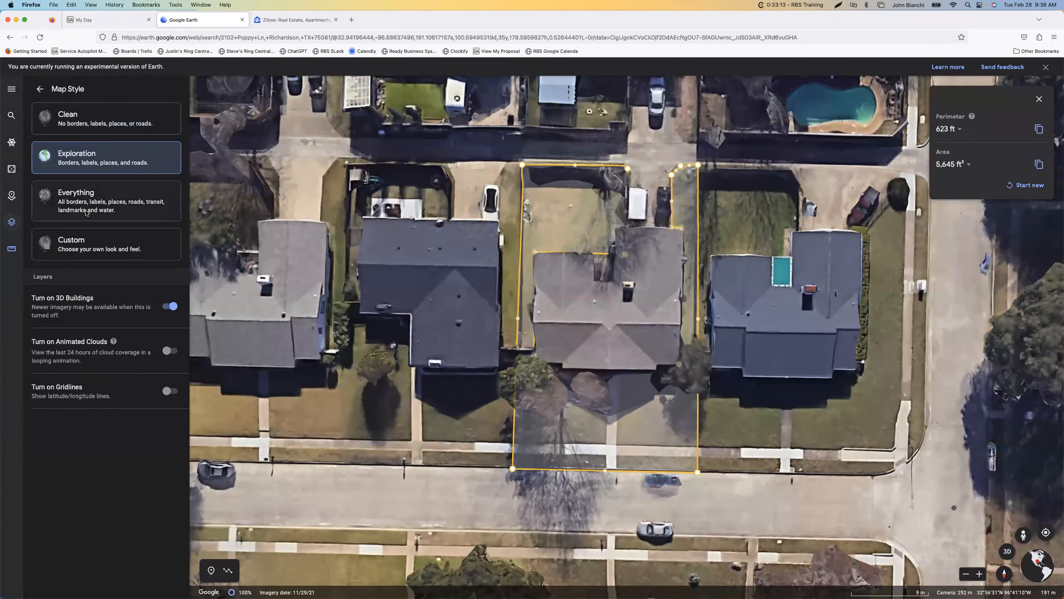
{"action": "left_click", "coordinate": [101, 208]}
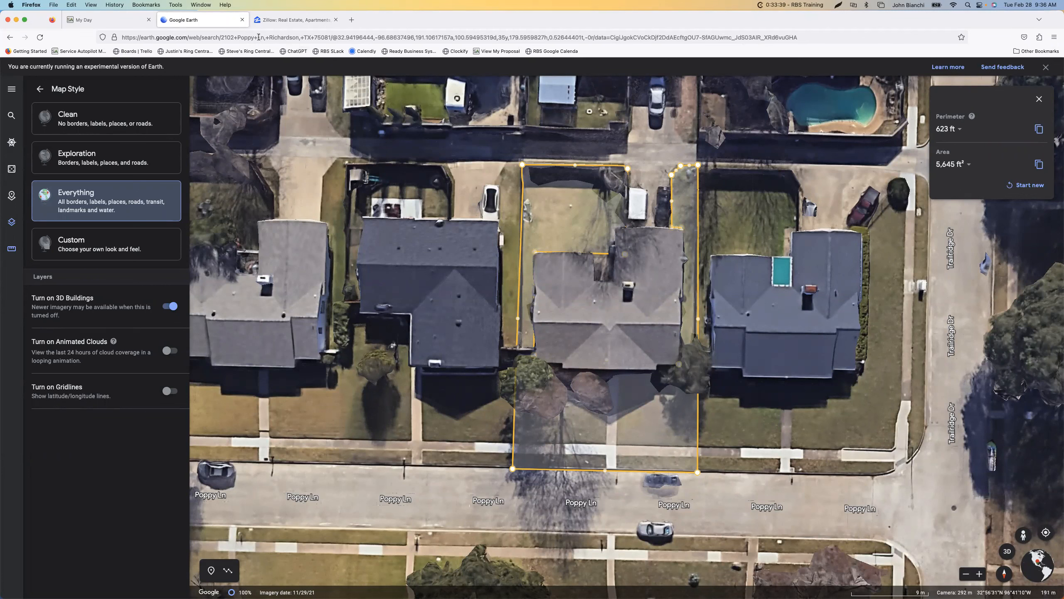
Close Google Earth and look up the client's address on Zillow from the recent searches, skipping the listing type question
{"action": "left_click", "coordinate": [242, 20]}
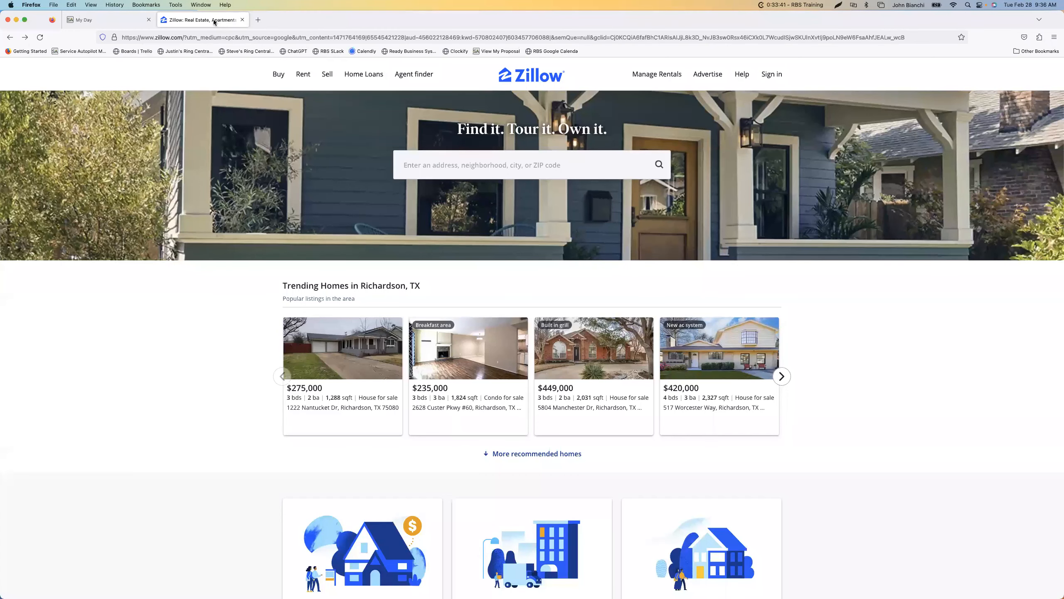
{"action": "left_click", "coordinate": [532, 166]}
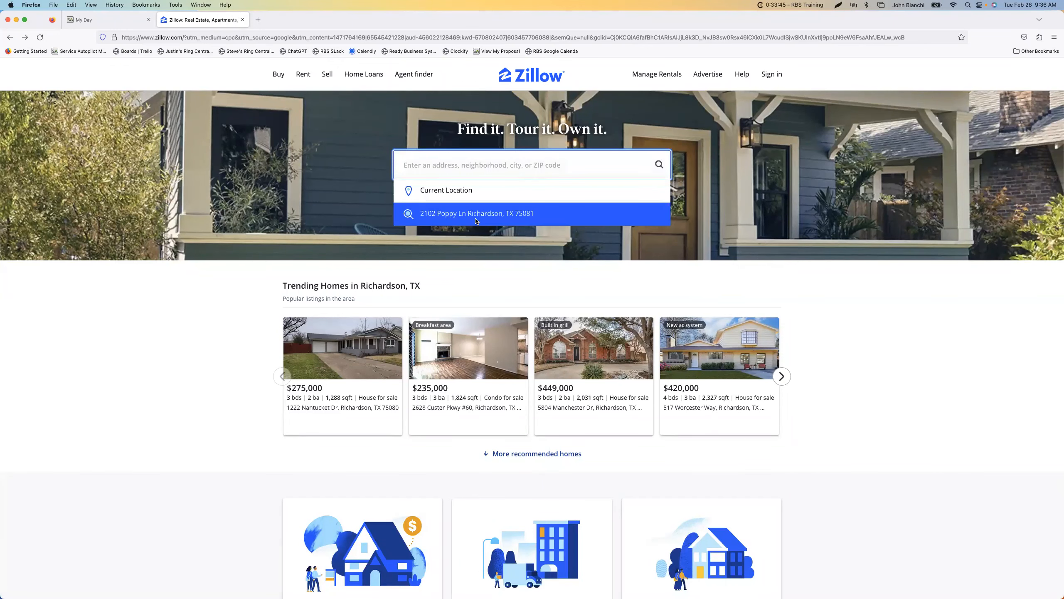
{"action": "left_click", "coordinate": [493, 214]}
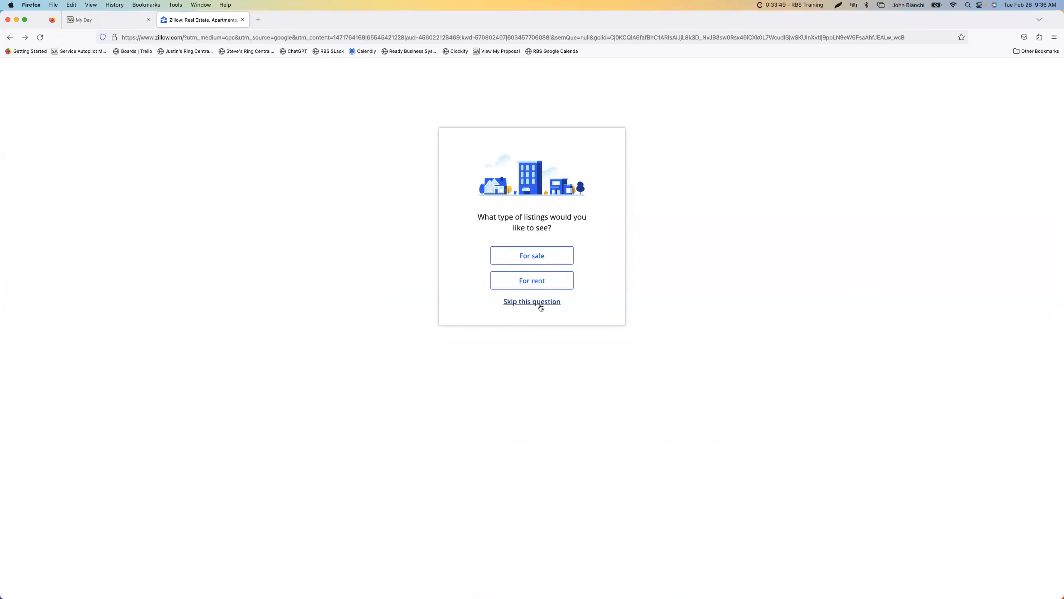
{"action": "left_click", "coordinate": [540, 305]}
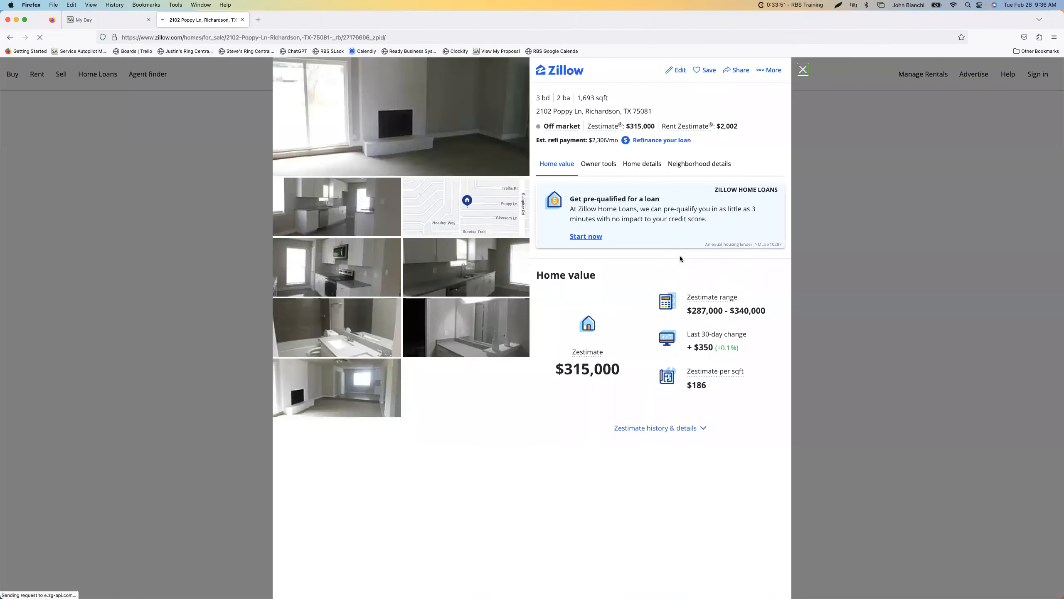
Find the Facts and features section of the property's listing and expand its full list
{"action": "scroll", "coordinate": [695, 287], "scroll_direction": "down", "scroll_amount": 6}
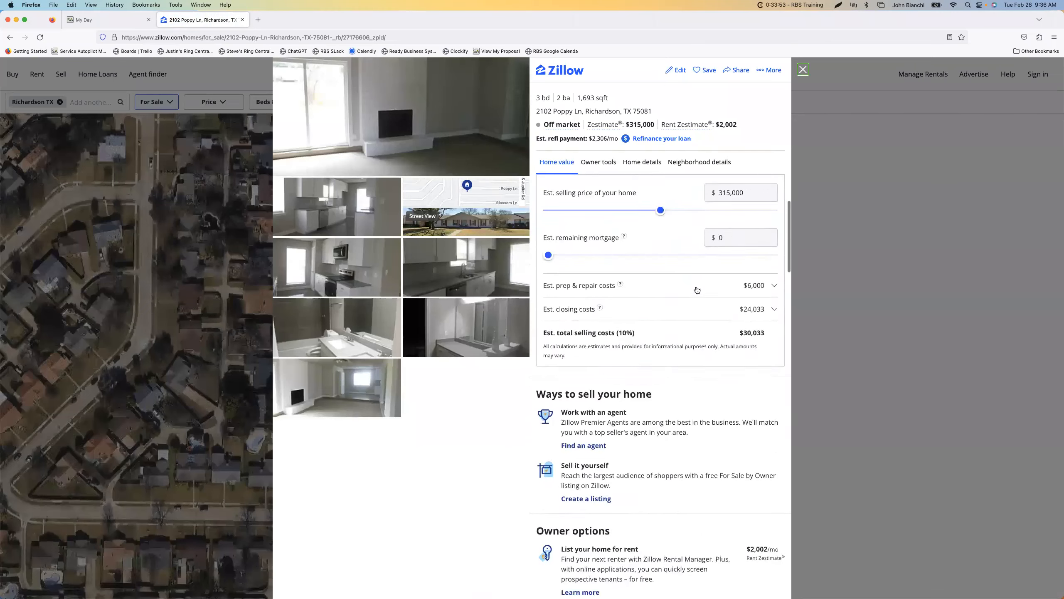
{"action": "scroll", "coordinate": [697, 289], "scroll_direction": "down", "scroll_amount": 10}
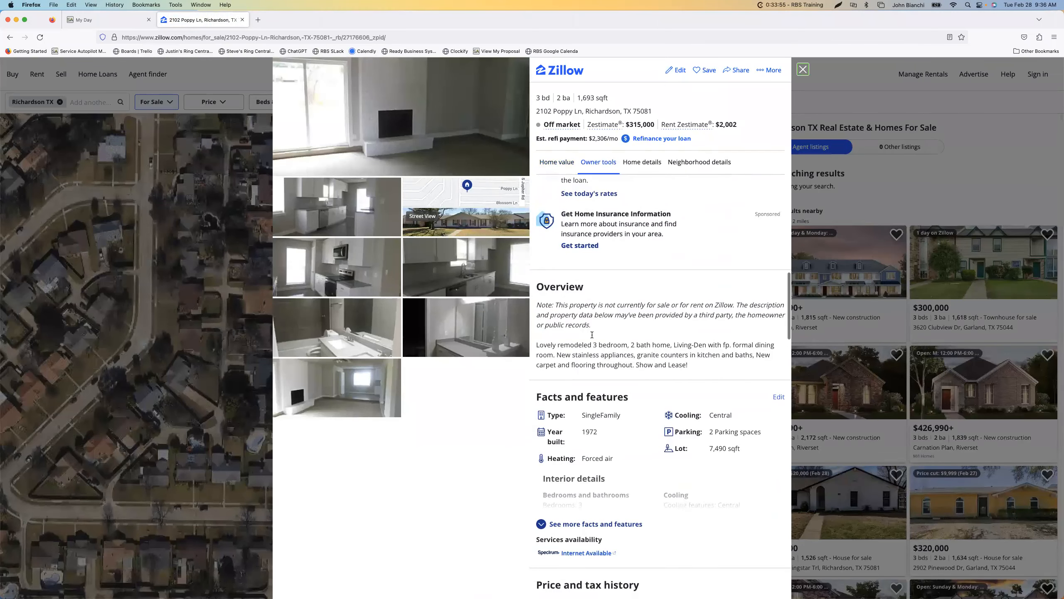
{"action": "scroll", "coordinate": [583, 308], "scroll_direction": "down", "scroll_amount": 3}
{"action": "scroll", "coordinate": [583, 293], "scroll_direction": "down", "scroll_amount": 1}
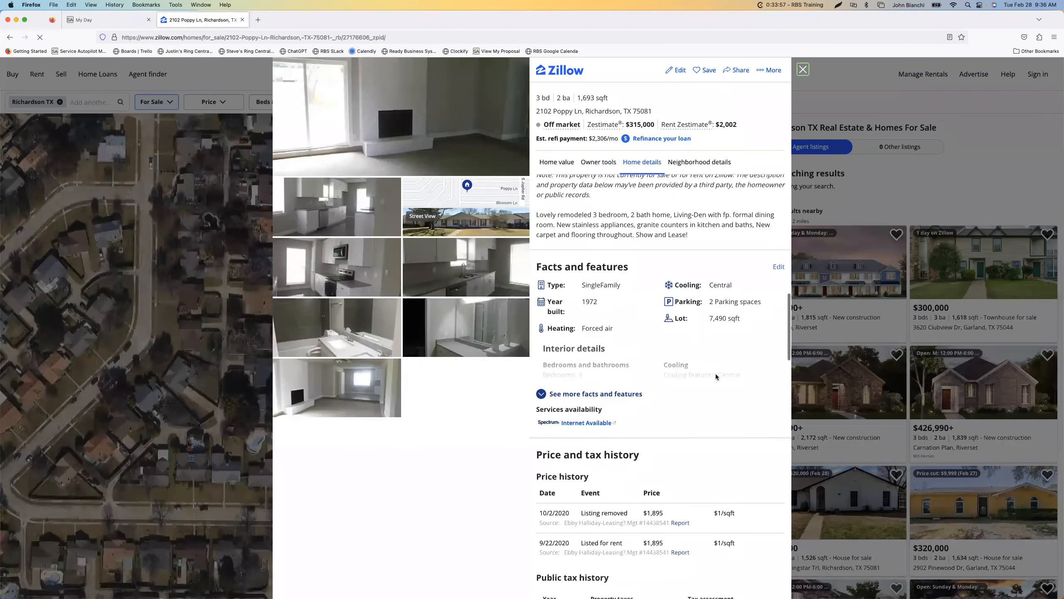
{"action": "left_click", "coordinate": [590, 395]}
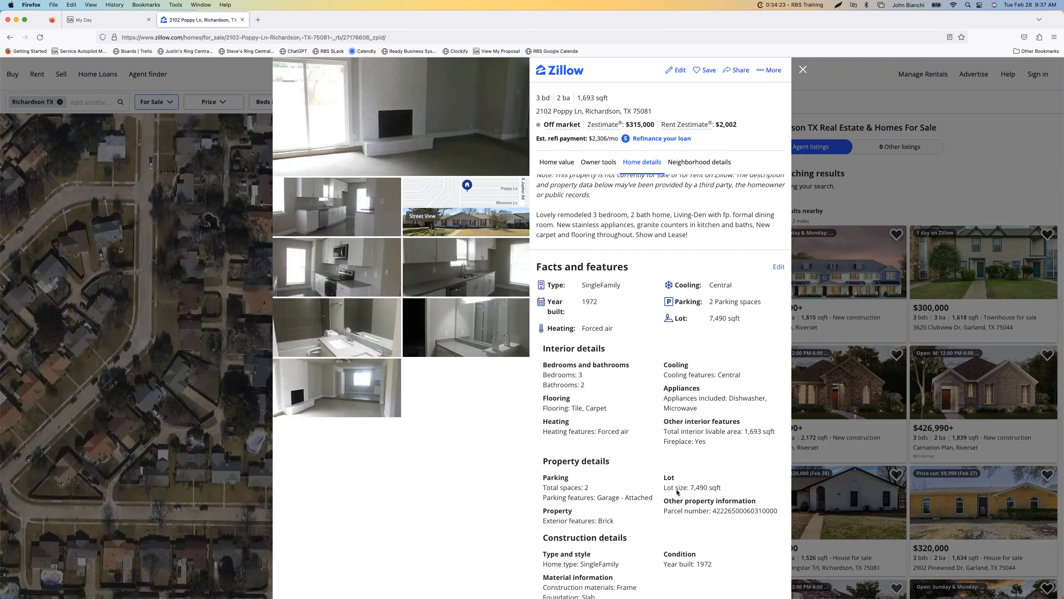
Review the listing's lot, construction and other facts, along with its price and tax history
{"action": "scroll", "coordinate": [703, 489], "scroll_direction": "down", "scroll_amount": 3}
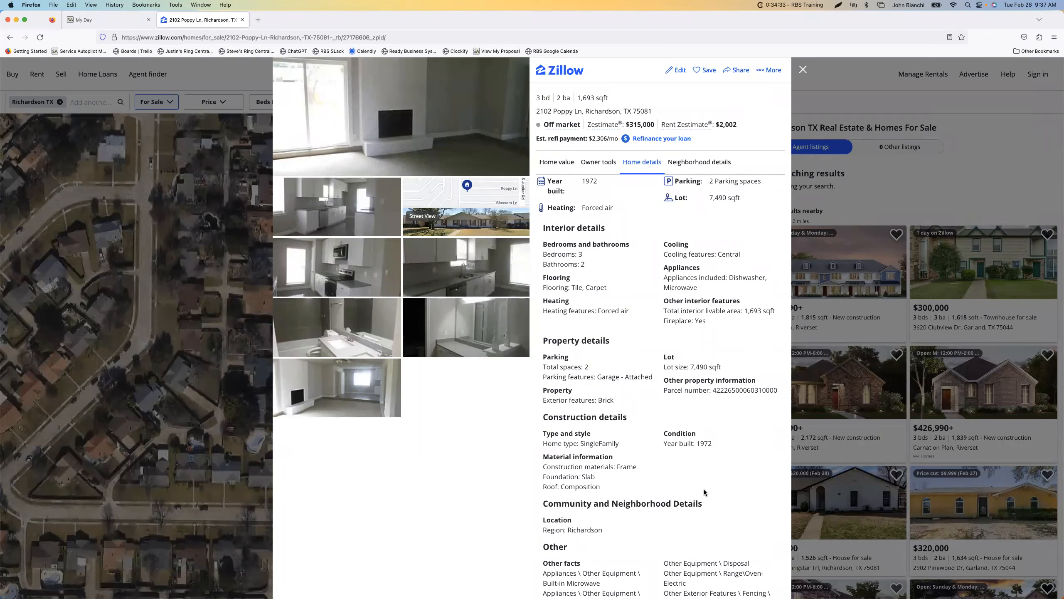
{"action": "scroll", "coordinate": [695, 461], "scroll_direction": "down", "scroll_amount": 5}
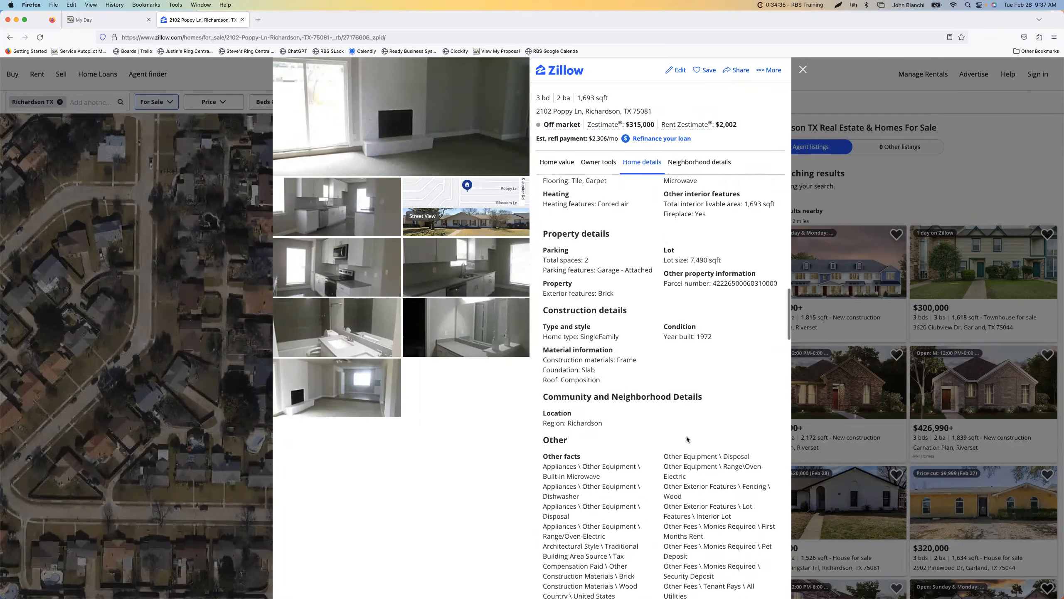
{"action": "scroll", "coordinate": [687, 439], "scroll_direction": "down", "scroll_amount": 10}
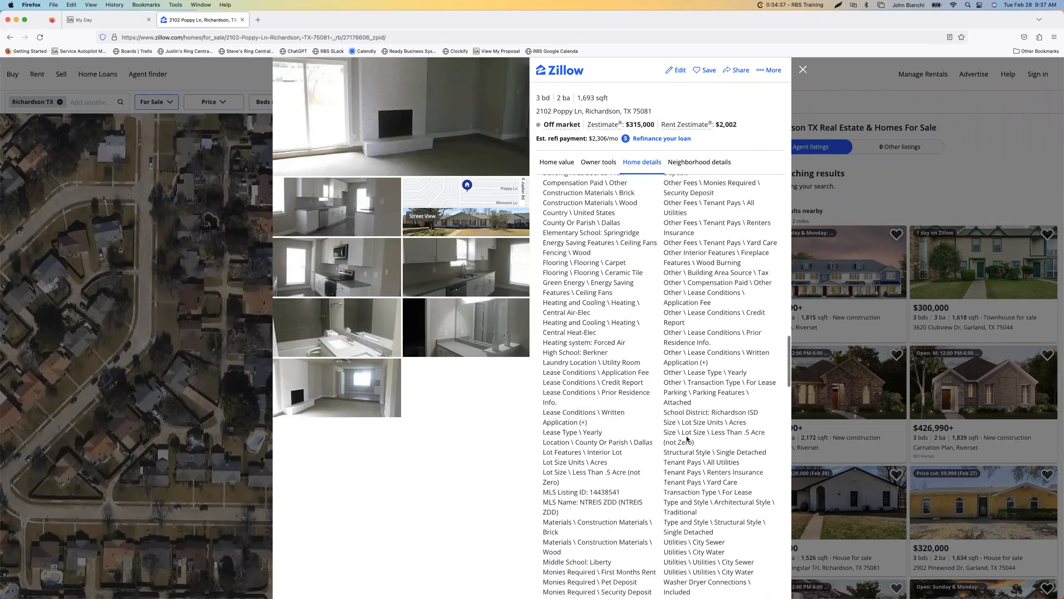
{"action": "scroll", "coordinate": [687, 439], "scroll_direction": "down", "scroll_amount": 4}
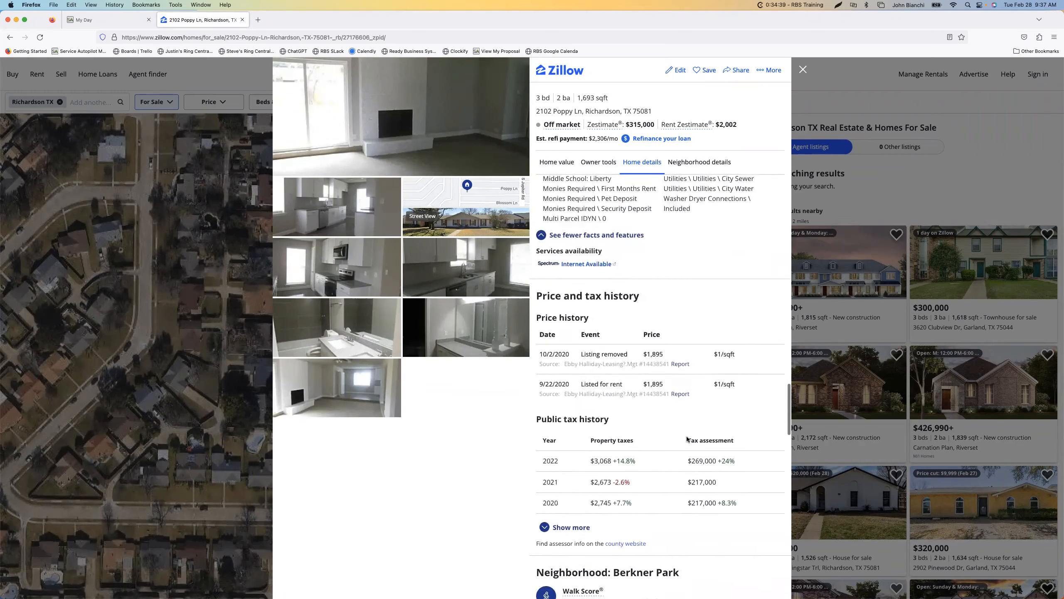
{"action": "scroll", "coordinate": [686, 439], "scroll_direction": "up", "scroll_amount": 20}
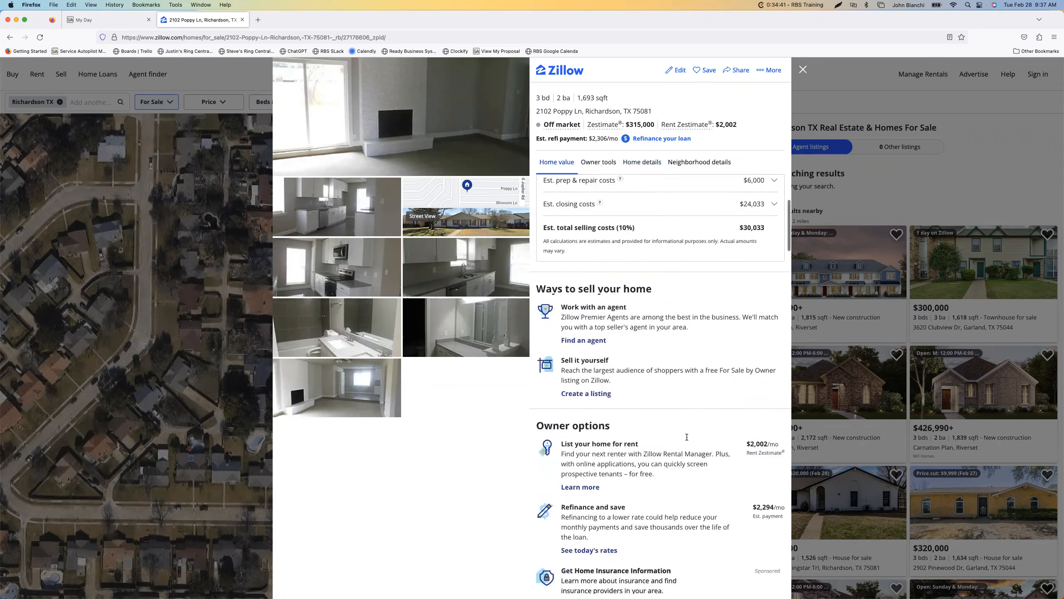
{"action": "scroll", "coordinate": [687, 439], "scroll_direction": "up", "scroll_amount": 8}
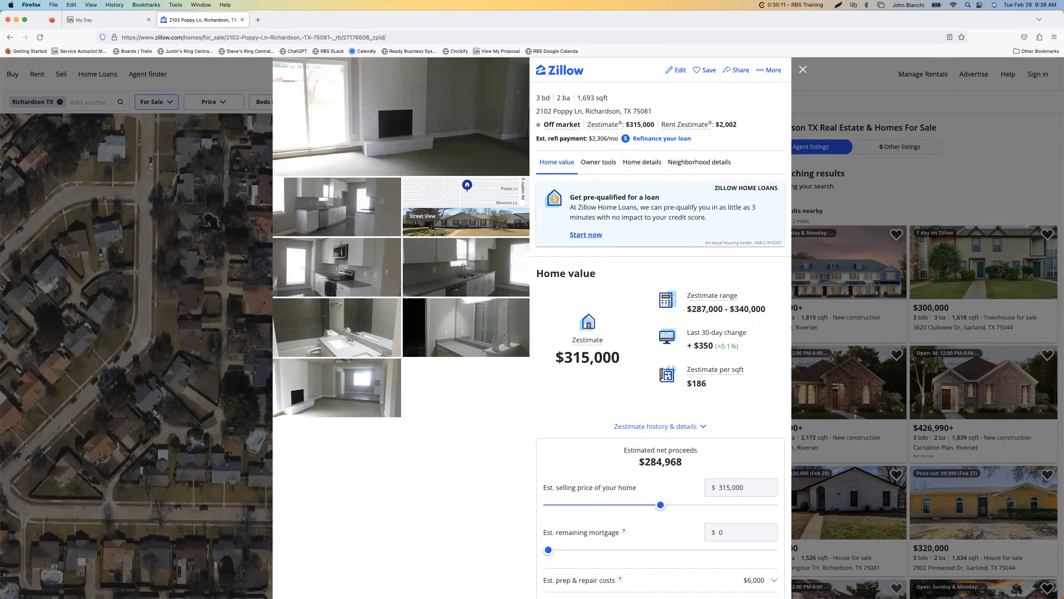
Consult the Pricing For Profit training outline, close it, and return to the lot size in the listing's facts
{"action": "left_click_drag", "start_coordinate": [1062, 122], "coordinate": [481, 26]}
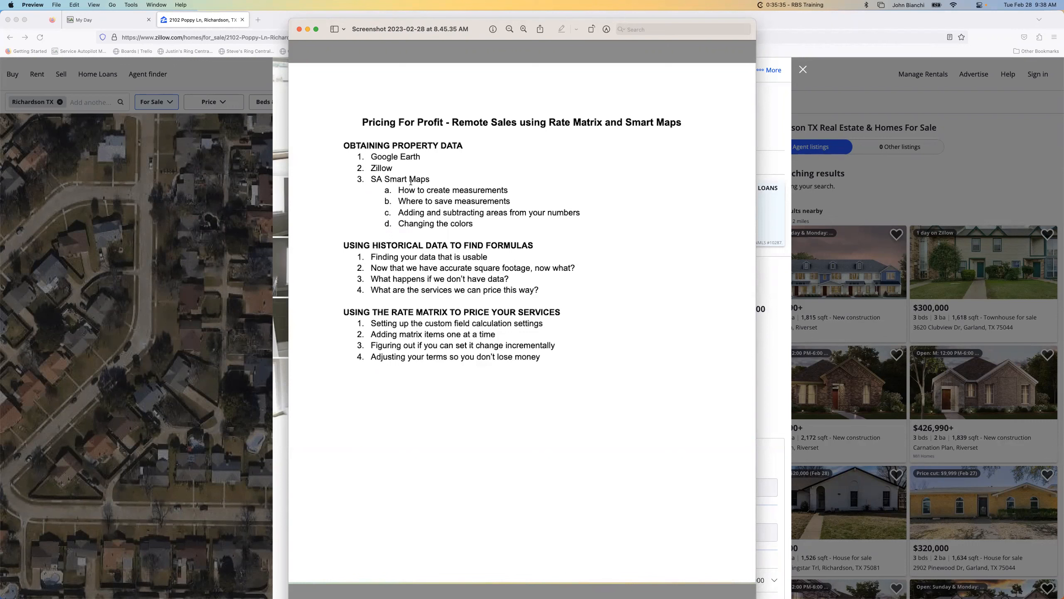
{"action": "left_click", "coordinate": [298, 29]}
{"action": "scroll", "coordinate": [724, 247], "scroll_direction": "down", "scroll_amount": 1}
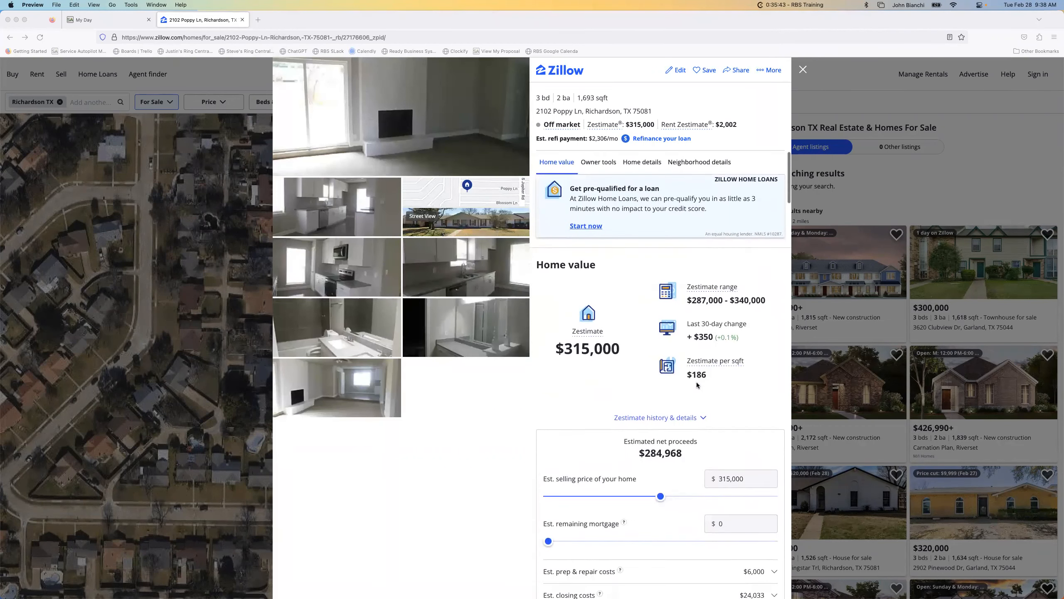
{"action": "scroll", "coordinate": [696, 384], "scroll_direction": "down", "scroll_amount": 10}
{"action": "scroll", "coordinate": [696, 384], "scroll_direction": "down", "scroll_amount": 4}
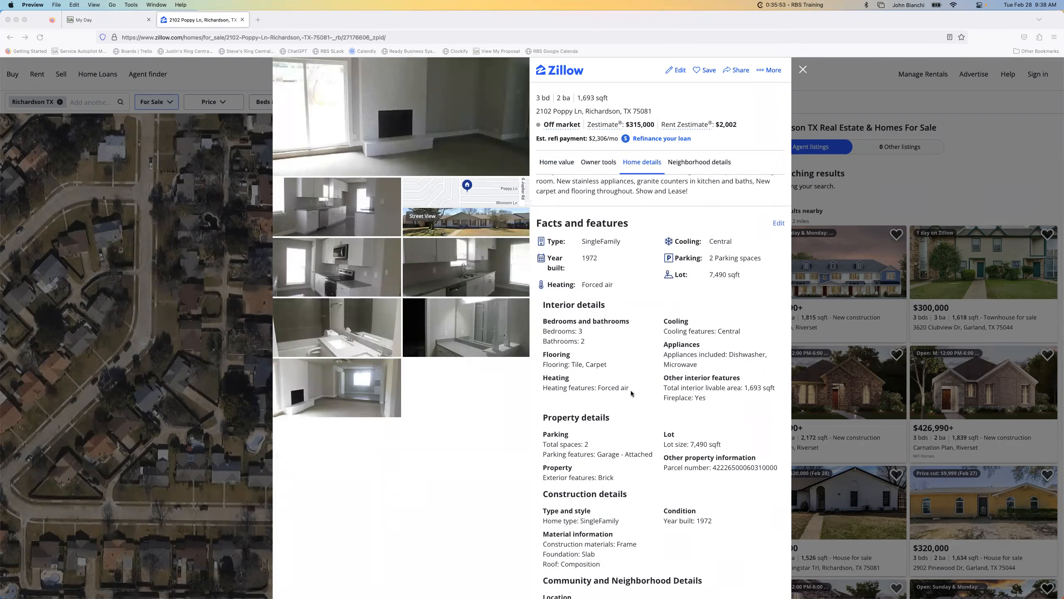
Close Zillow, switch to Service Autopilot, and open Property Measurements for the lead with the same address
{"action": "left_click", "coordinate": [242, 20]}
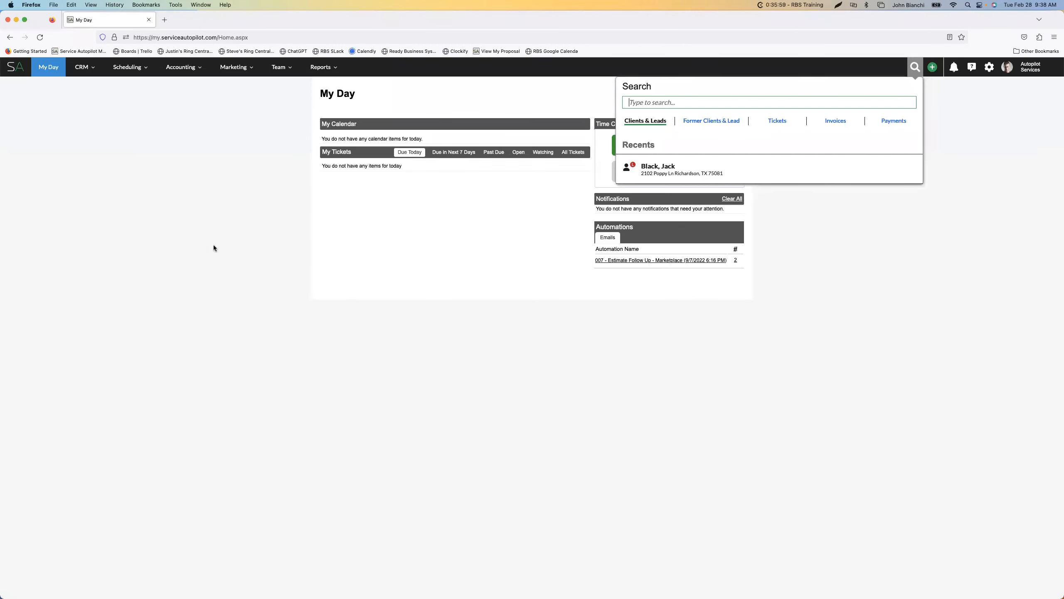
{"action": "left_click", "coordinate": [668, 176]}
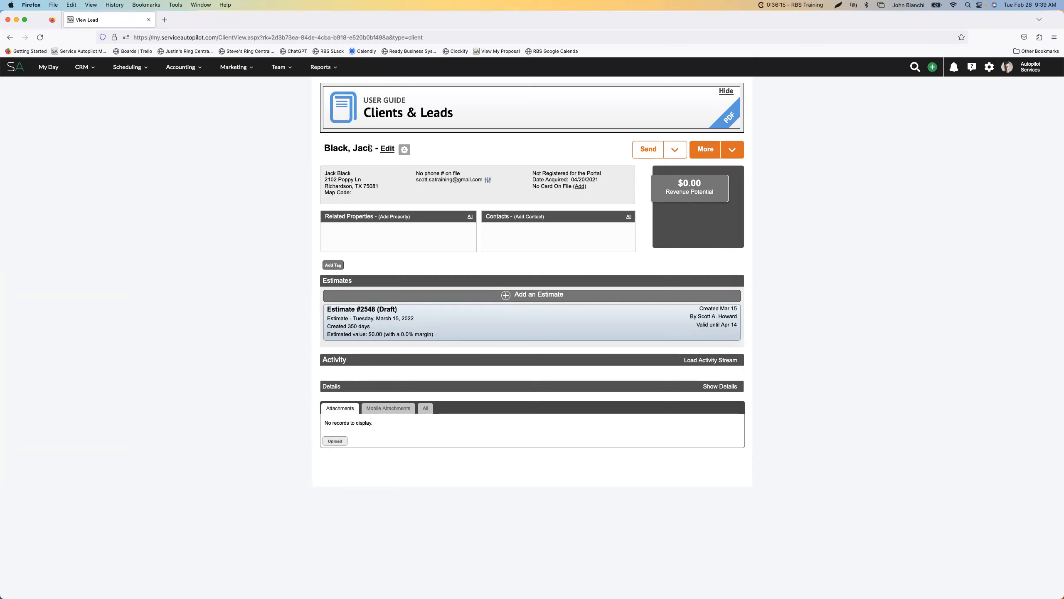
{"action": "left_click", "coordinate": [742, 155]}
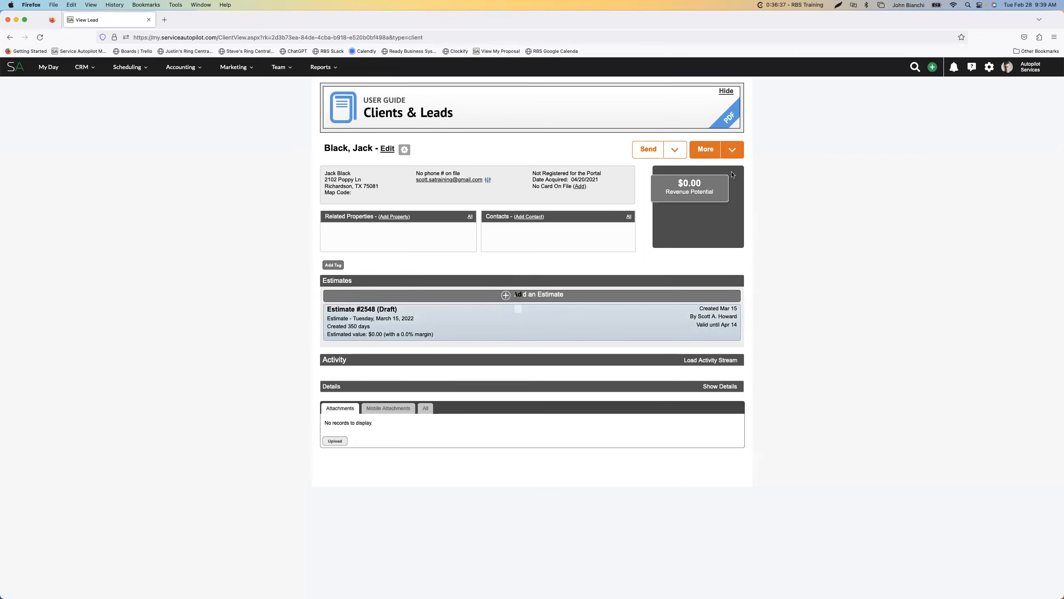
{"action": "left_click", "coordinate": [732, 151]}
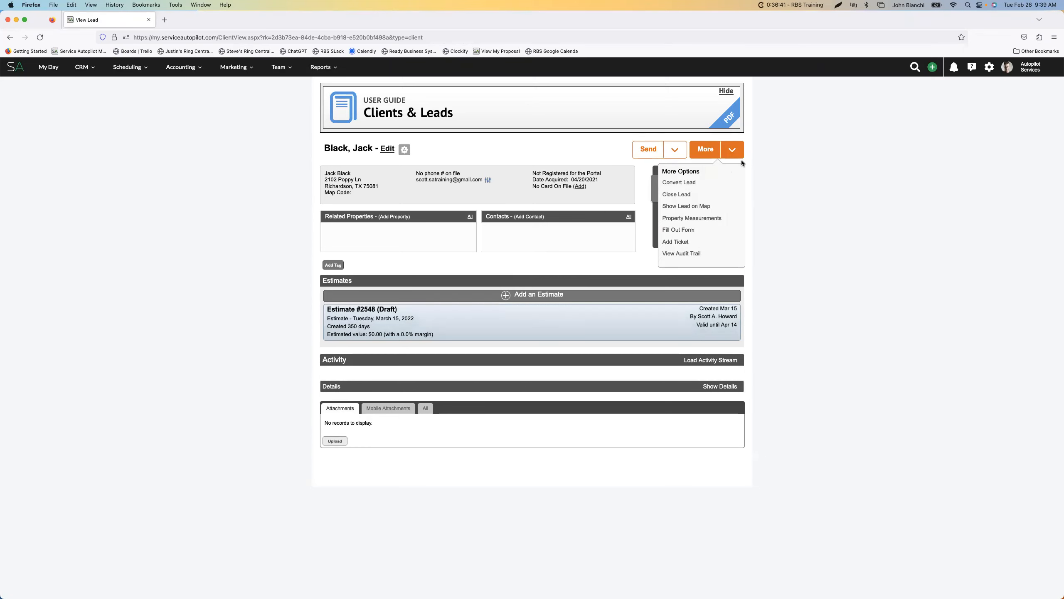
{"action": "left_click", "coordinate": [741, 162]}
{"action": "left_click", "coordinate": [740, 158]}
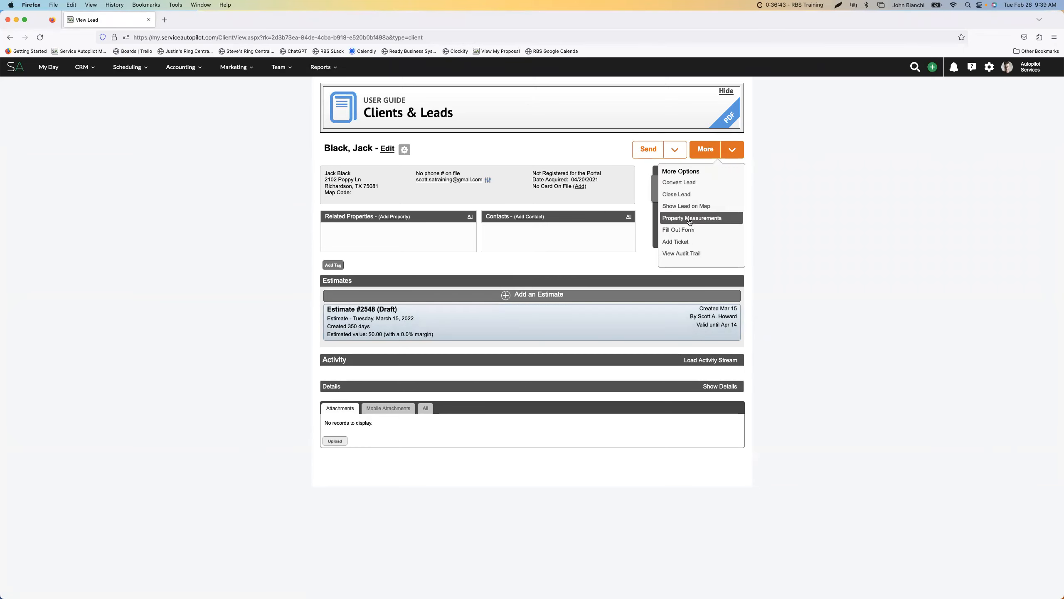
{"action": "left_click", "coordinate": [689, 218]}
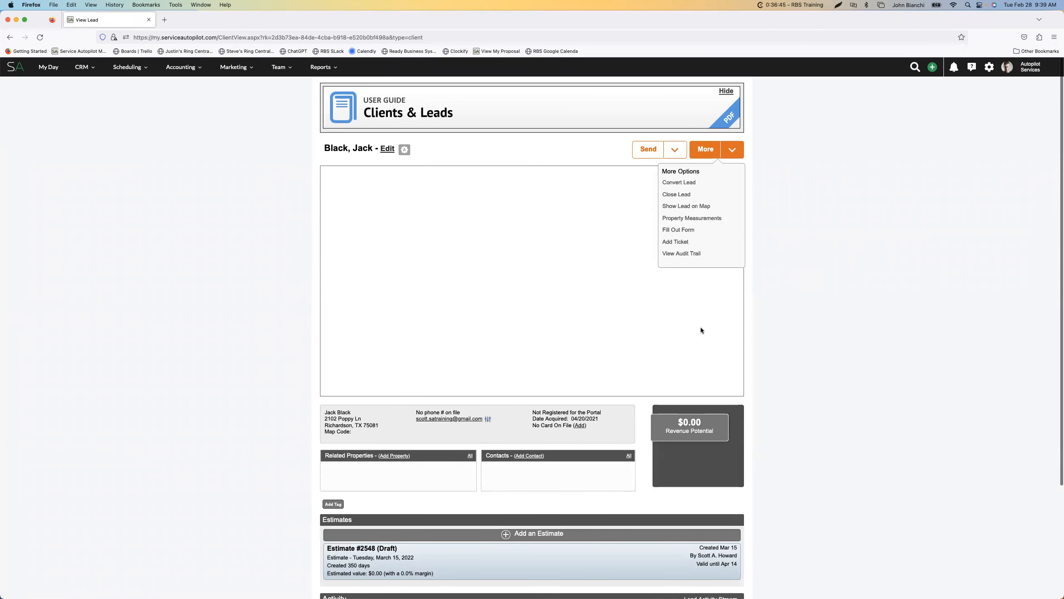
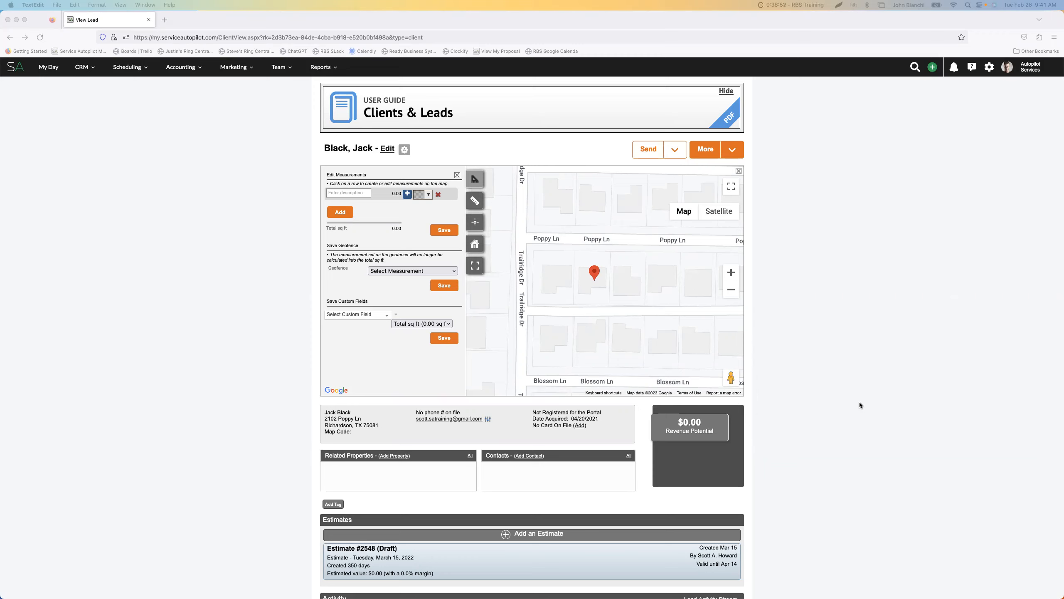
Open Settings in a separate tab, search them for "cust", and open the Custom Fields list
{"action": "left_click", "coordinate": [989, 67], "text": "super"}
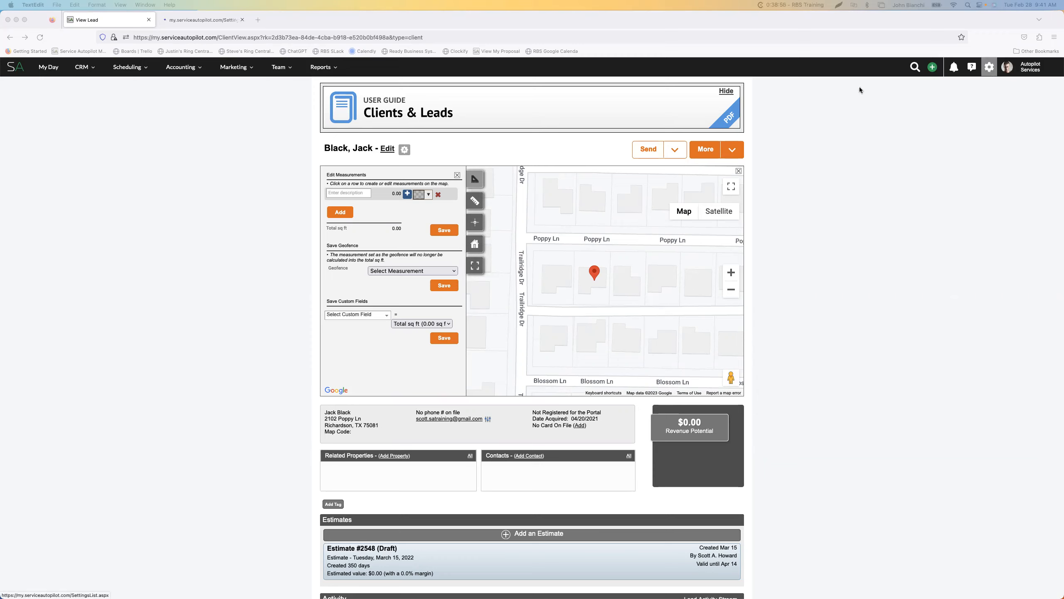
{"action": "left_click", "coordinate": [194, 20]}
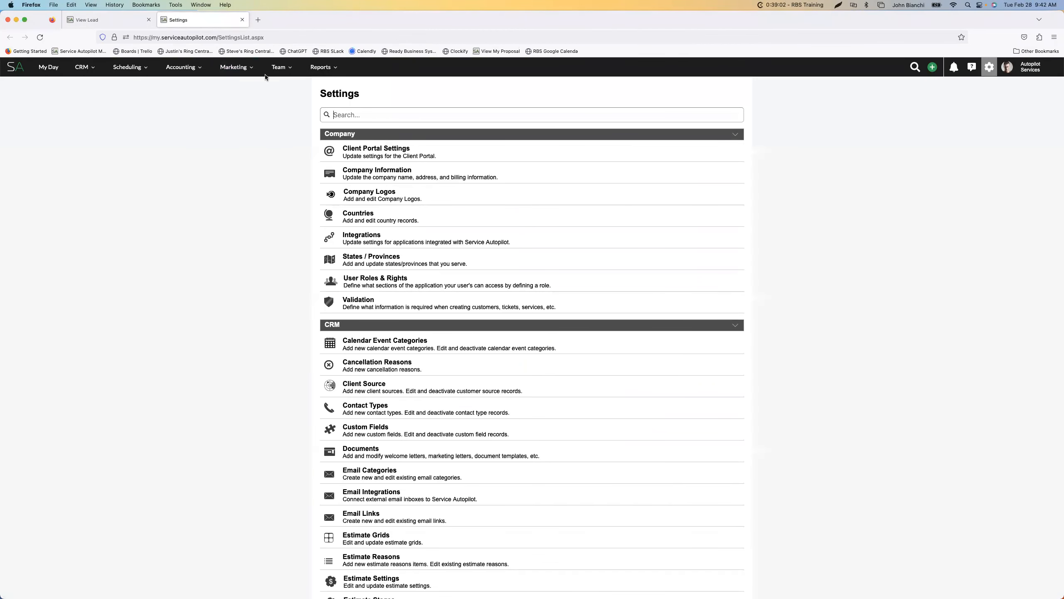
{"action": "left_click", "coordinate": [127, 24]}
{"action": "left_click", "coordinate": [193, 23]}
{"action": "type", "text": "cust"}
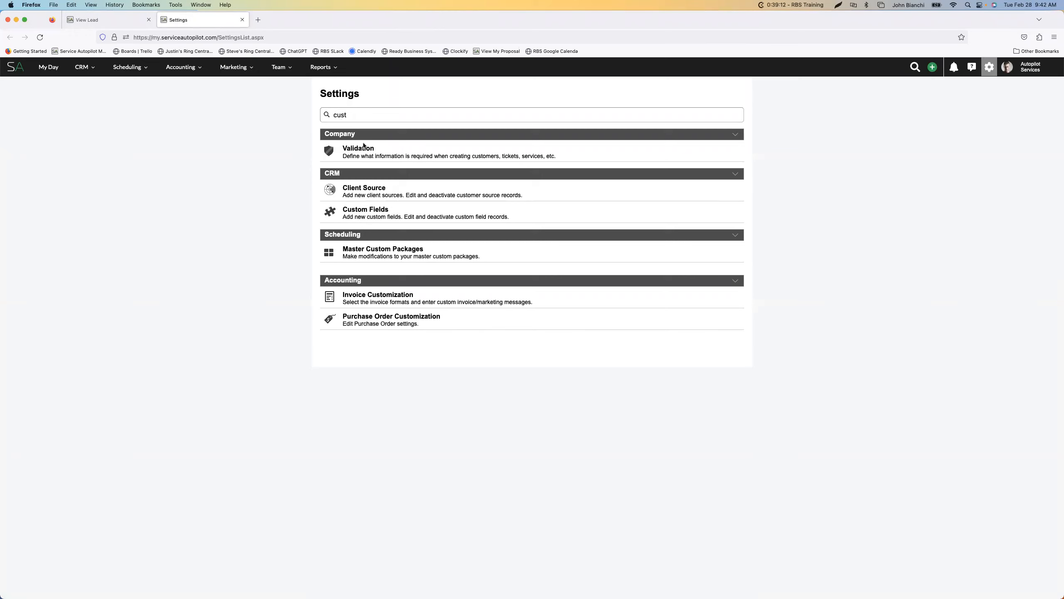
{"action": "left_click", "coordinate": [375, 213]}
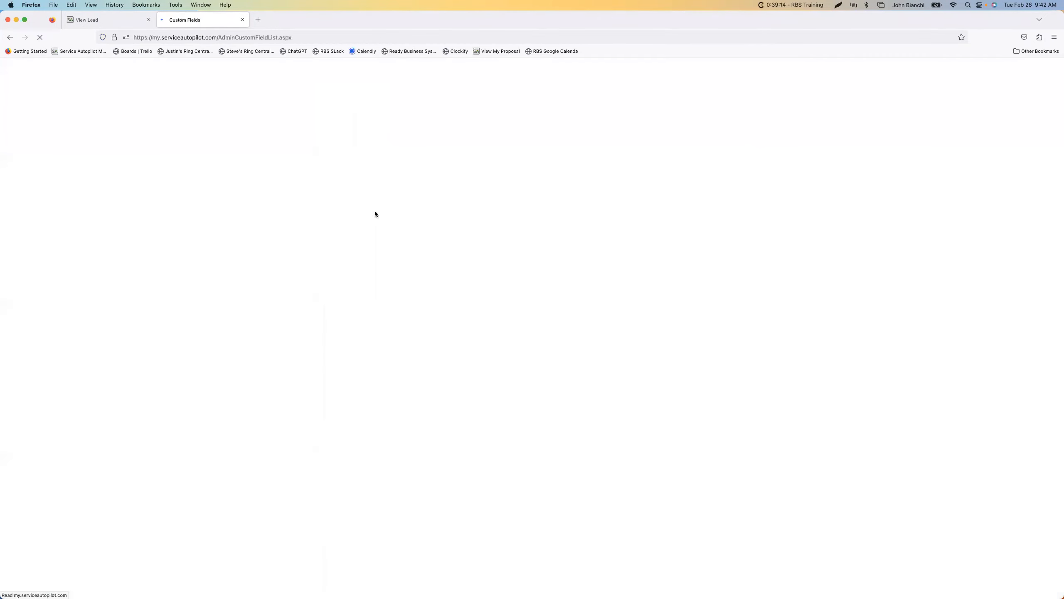
Look over the active custom fields, and review the inactive ones, including the LB square footage and contract fields
{"action": "scroll", "coordinate": [362, 281], "scroll_direction": "down", "scroll_amount": 15}
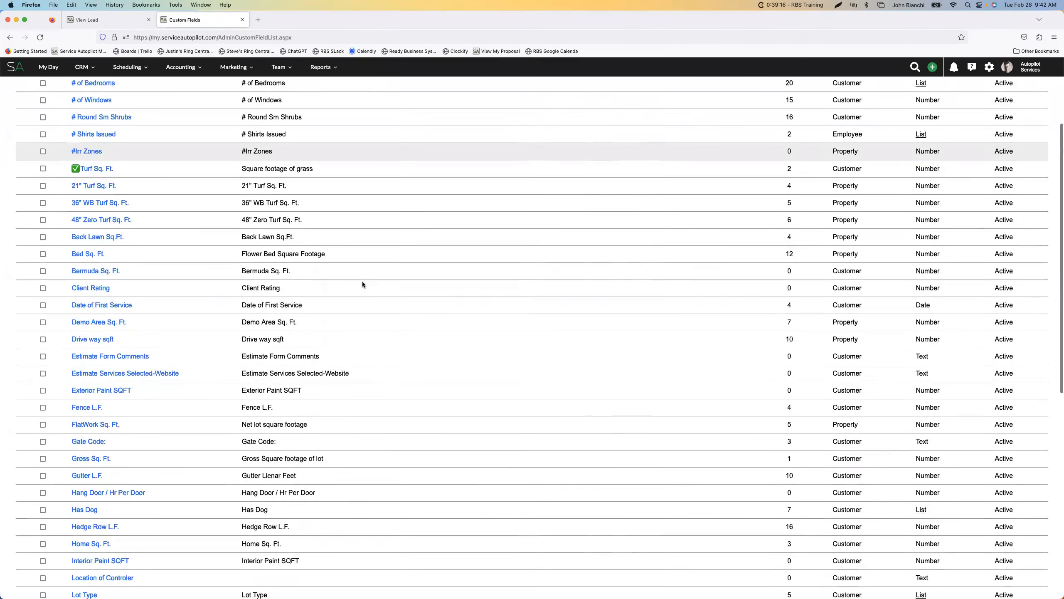
{"action": "scroll", "coordinate": [362, 282], "scroll_direction": "up", "scroll_amount": 15}
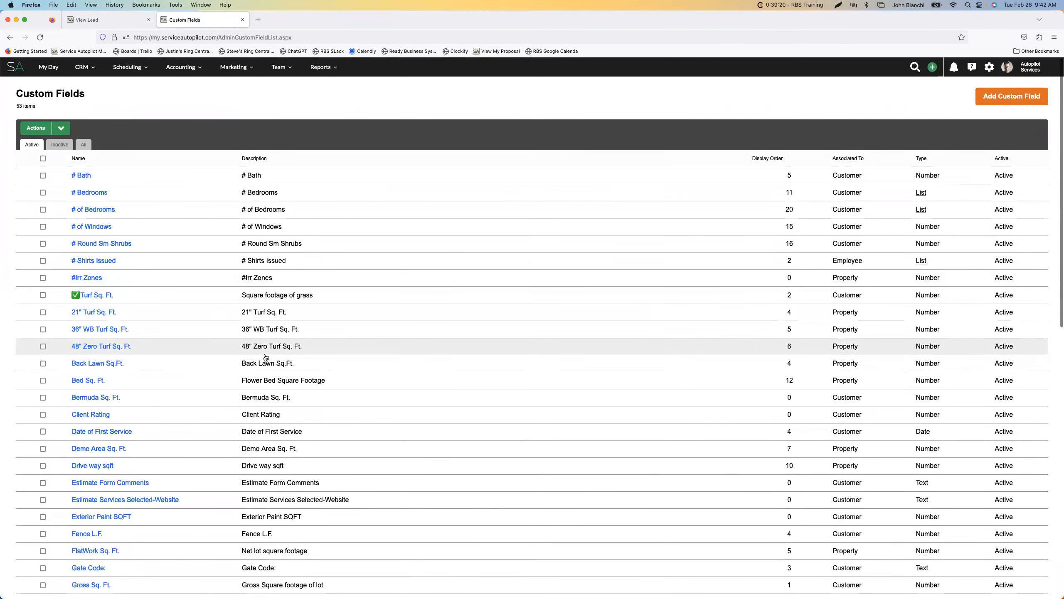
{"action": "scroll", "coordinate": [234, 293], "scroll_direction": "down", "scroll_amount": 3}
{"action": "scroll", "coordinate": [205, 285], "scroll_direction": "up", "scroll_amount": 3}
{"action": "left_click", "coordinate": [61, 128]}
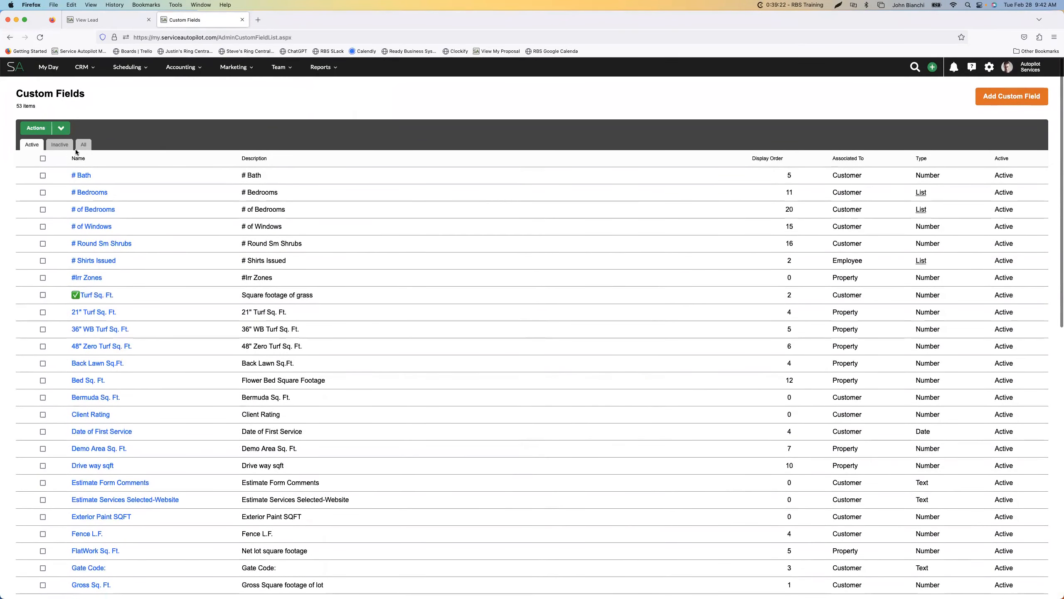
{"action": "left_click", "coordinate": [59, 144]}
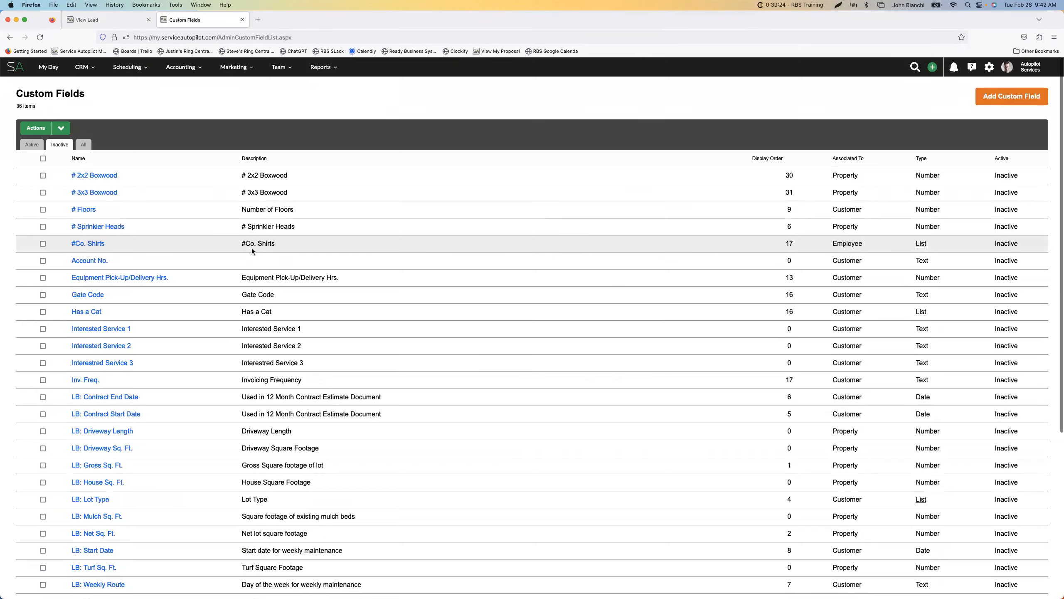
{"action": "scroll", "coordinate": [126, 218], "scroll_direction": "down", "scroll_amount": 5}
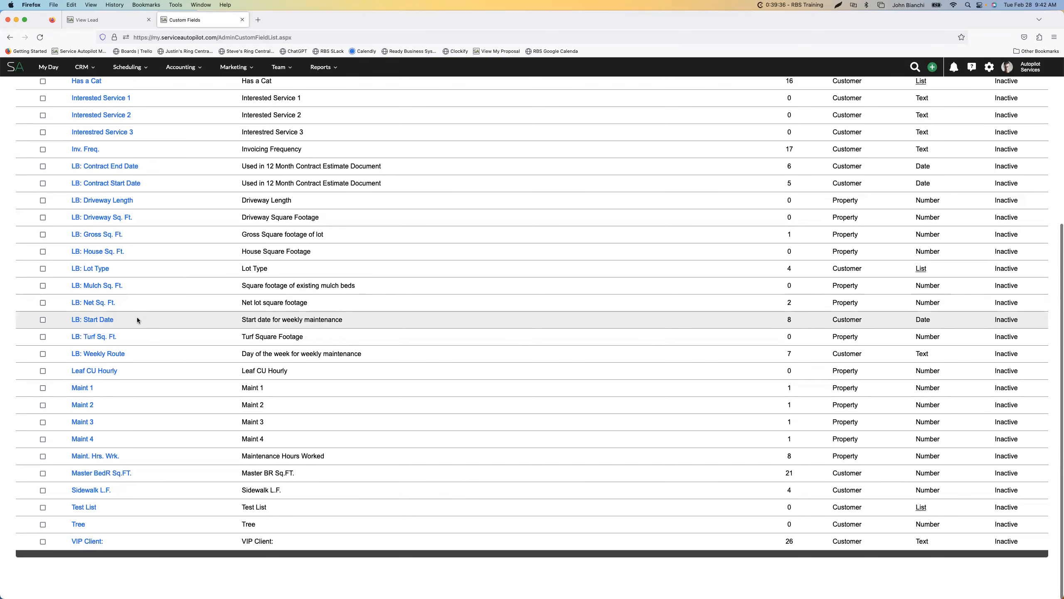
{"action": "scroll", "coordinate": [125, 258], "scroll_direction": "up", "scroll_amount": 3}
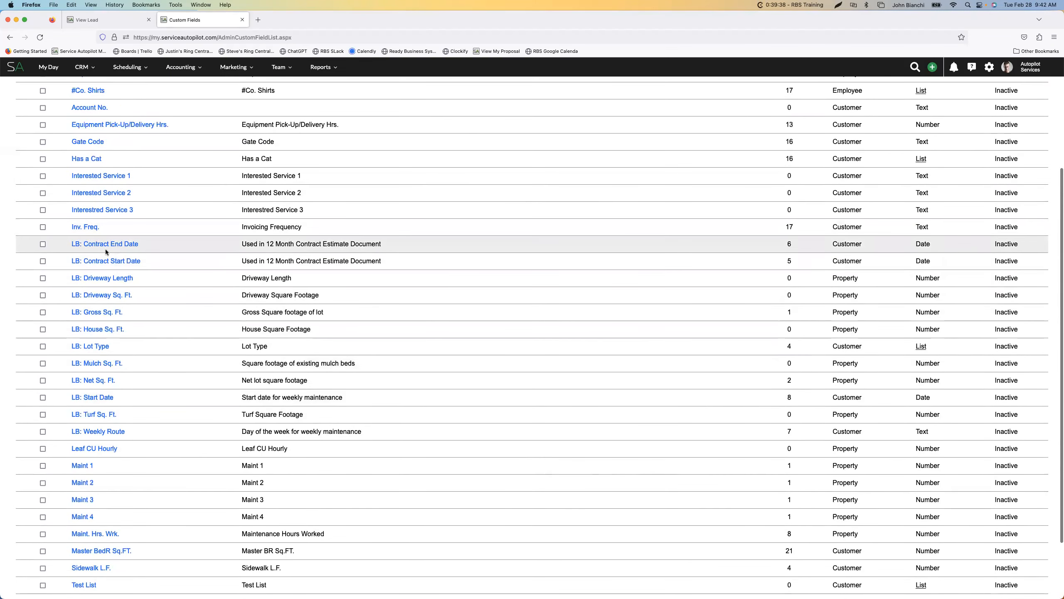
{"action": "scroll", "coordinate": [108, 292], "scroll_direction": "down", "scroll_amount": 1}
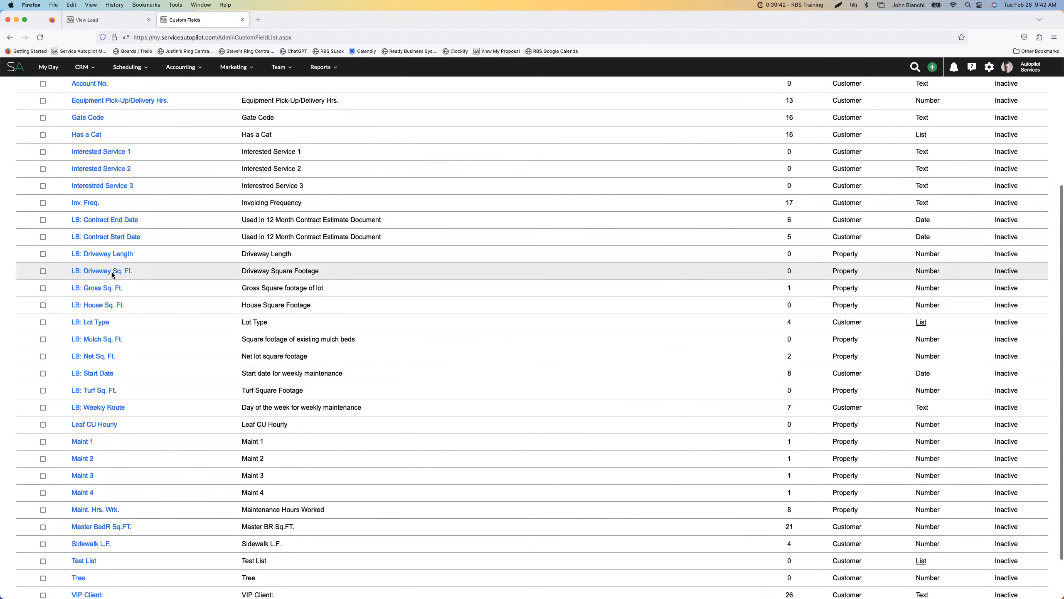
{"action": "scroll", "coordinate": [118, 281], "scroll_direction": "down", "scroll_amount": 1}
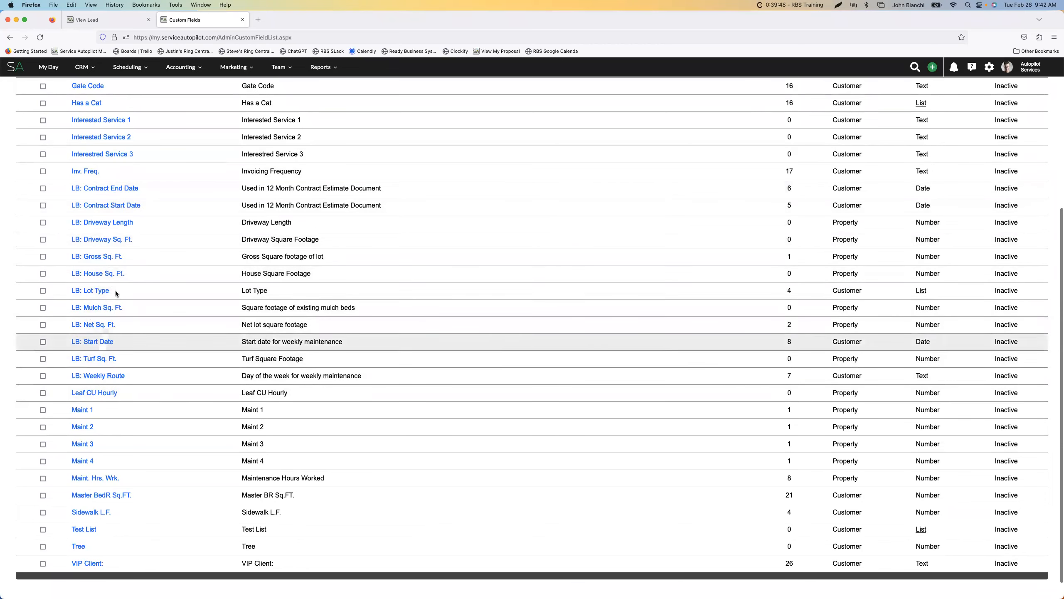
{"action": "scroll", "coordinate": [147, 293], "scroll_direction": "up", "scroll_amount": 6}
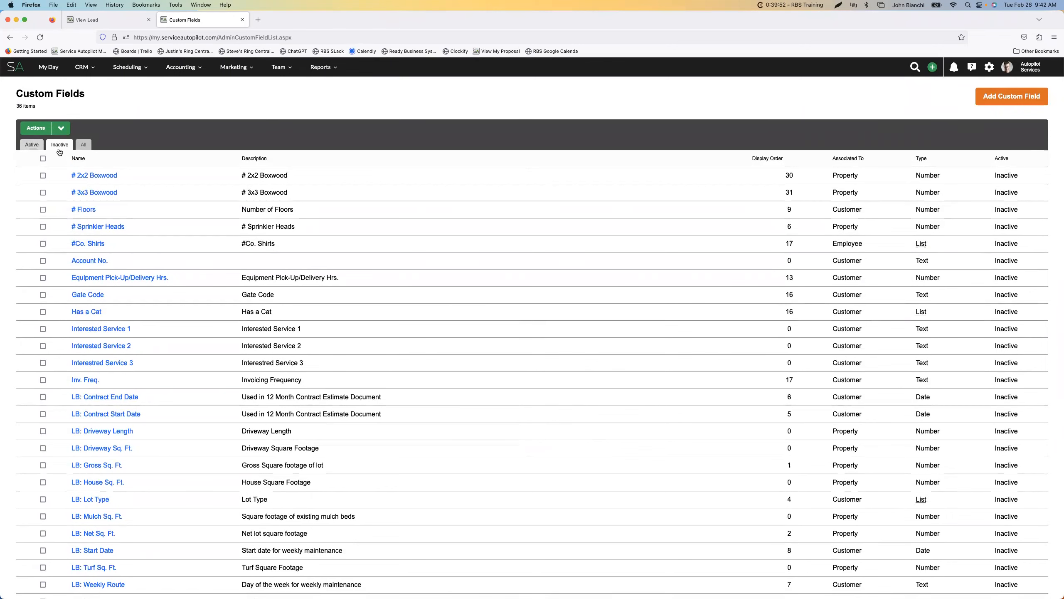
Return to the active custom fields and examine the whole list, from the turf and bed square footages to Net Sq. Ft
{"action": "left_click", "coordinate": [32, 145]}
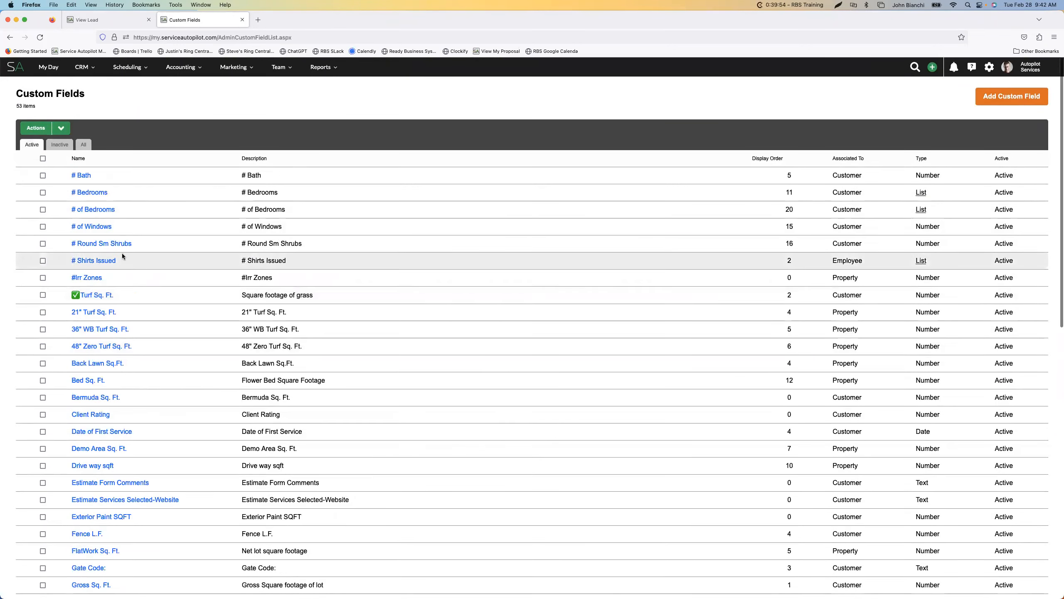
{"action": "scroll", "coordinate": [139, 255], "scroll_direction": "down", "scroll_amount": 5}
{"action": "scroll", "coordinate": [121, 256], "scroll_direction": "down", "scroll_amount": 3}
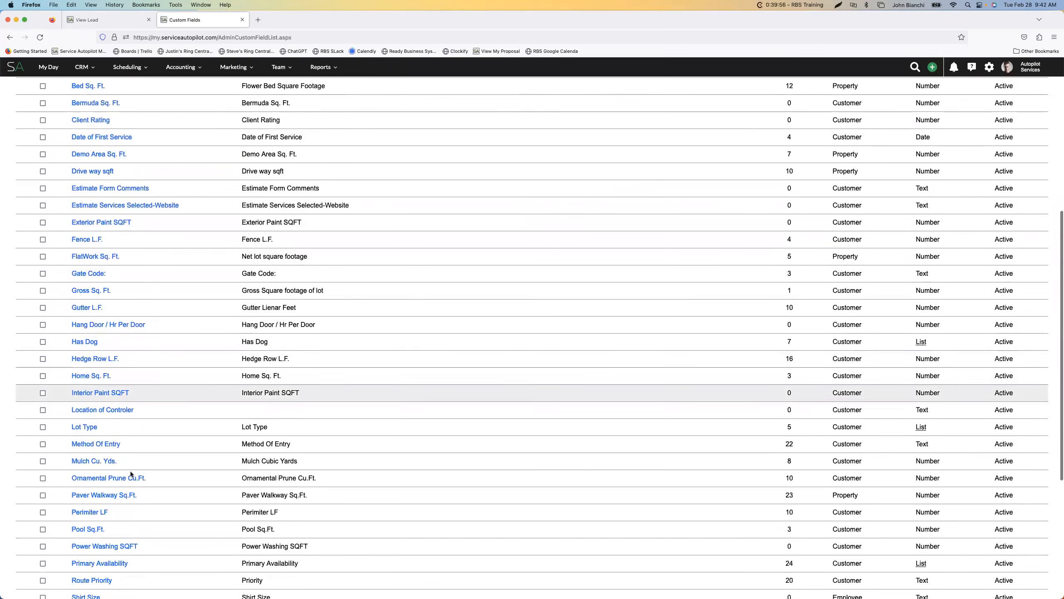
{"action": "scroll", "coordinate": [119, 462], "scroll_direction": "down", "scroll_amount": 4}
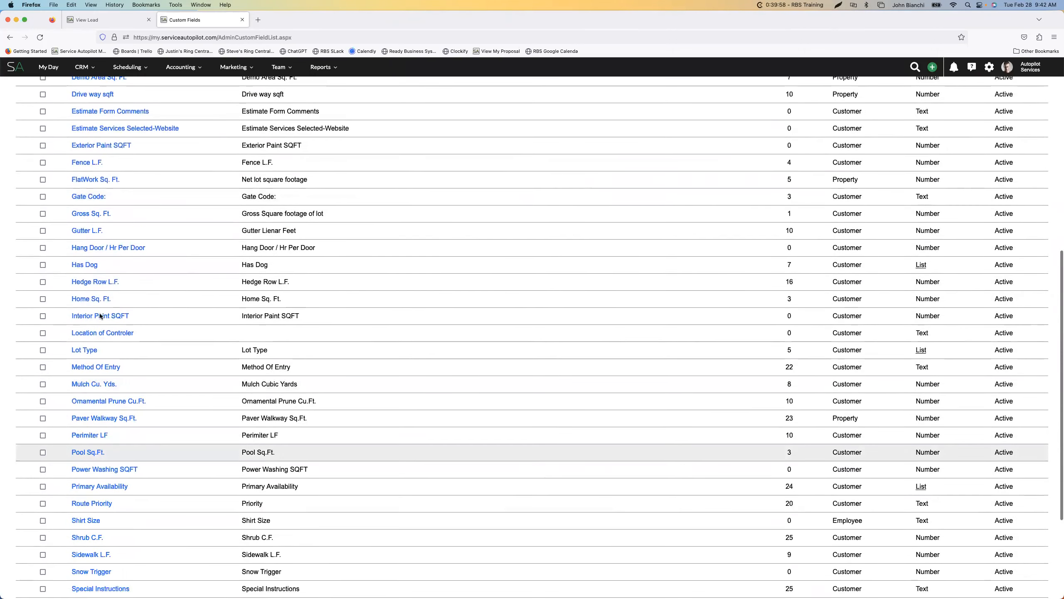
{"action": "scroll", "coordinate": [112, 365], "scroll_direction": "down", "scroll_amount": 6}
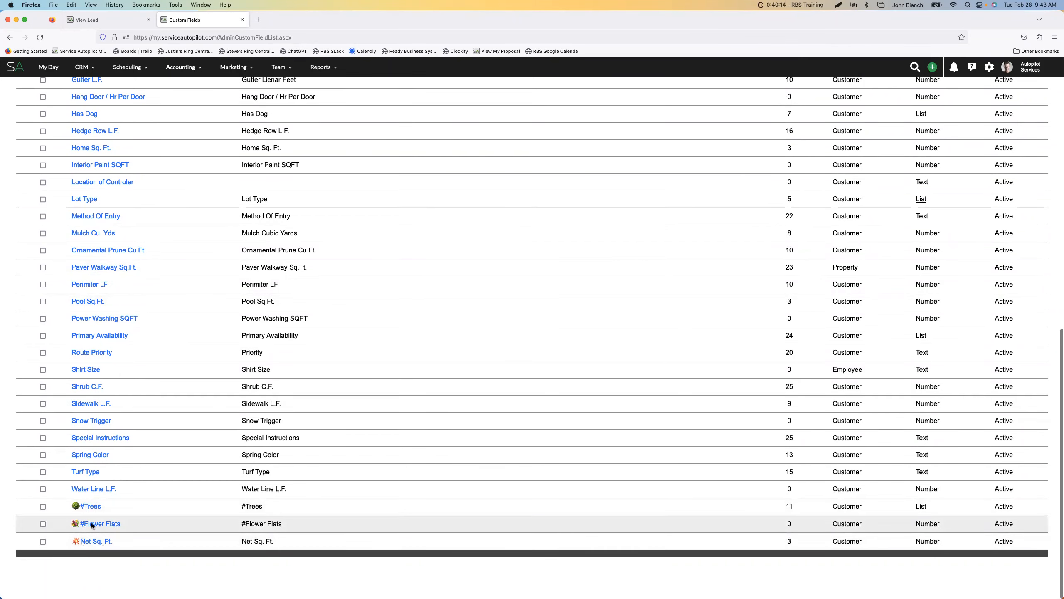
{"action": "scroll", "coordinate": [116, 242], "scroll_direction": "up", "scroll_amount": 10}
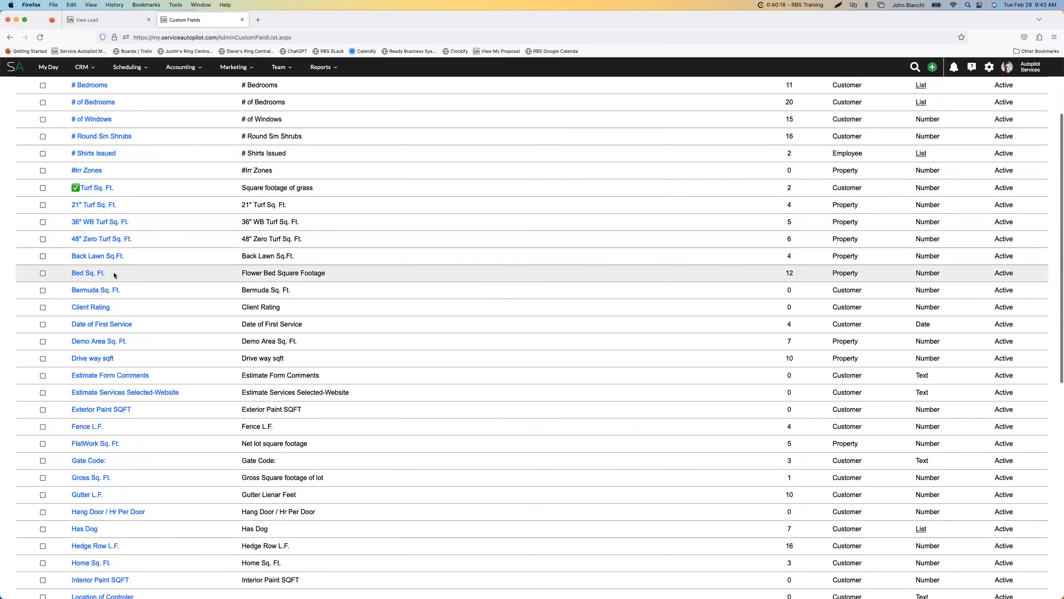
{"action": "scroll", "coordinate": [113, 271], "scroll_direction": "down", "scroll_amount": 10}
{"action": "scroll", "coordinate": [113, 272], "scroll_direction": "up", "scroll_amount": 15}
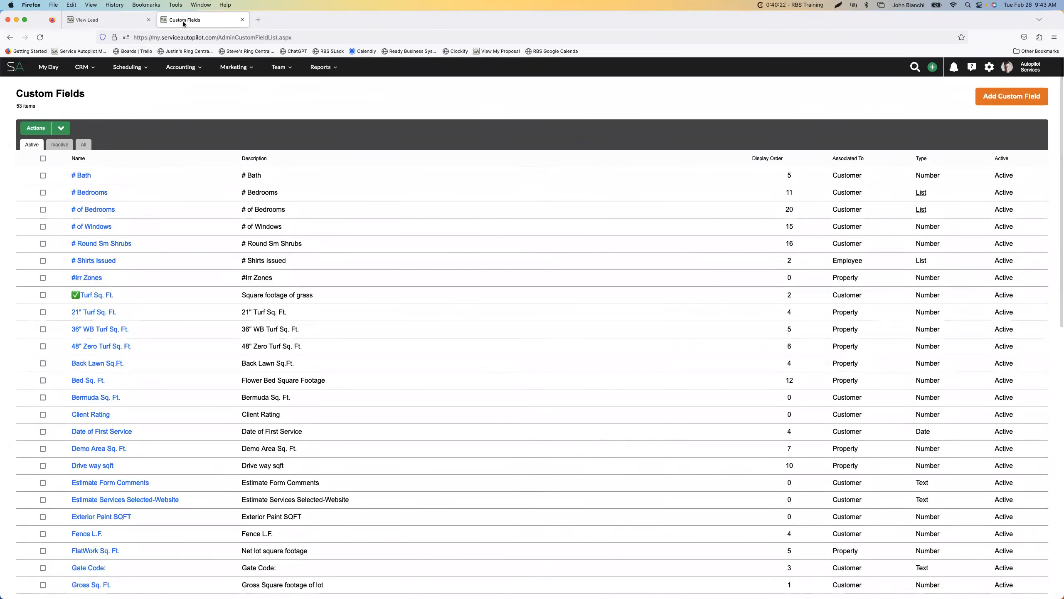
{"action": "scroll", "coordinate": [227, 385], "scroll_direction": "down", "scroll_amount": 10}
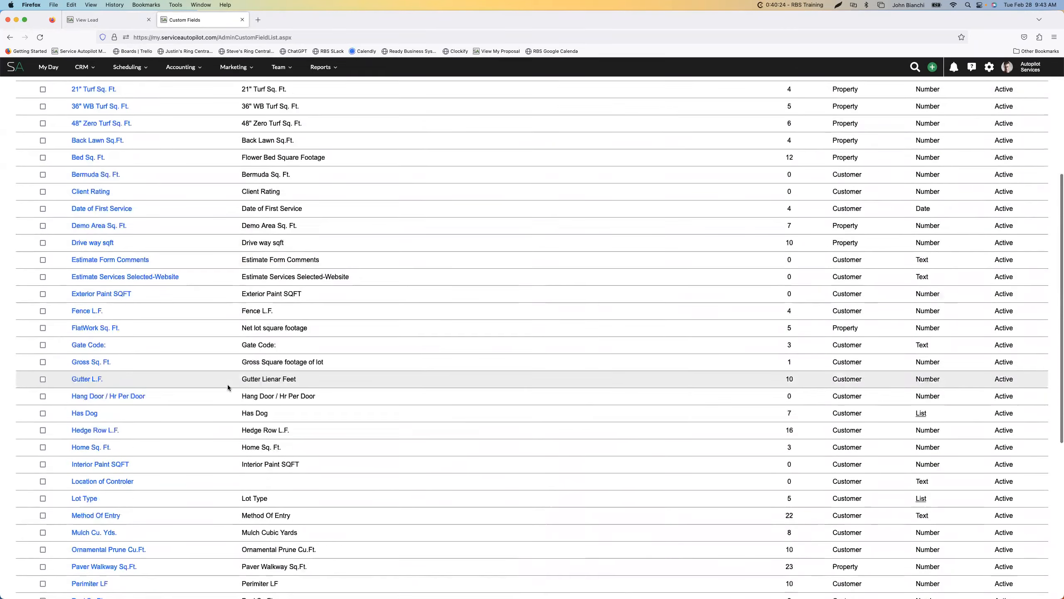
{"action": "scroll", "coordinate": [228, 385], "scroll_direction": "up", "scroll_amount": 10}
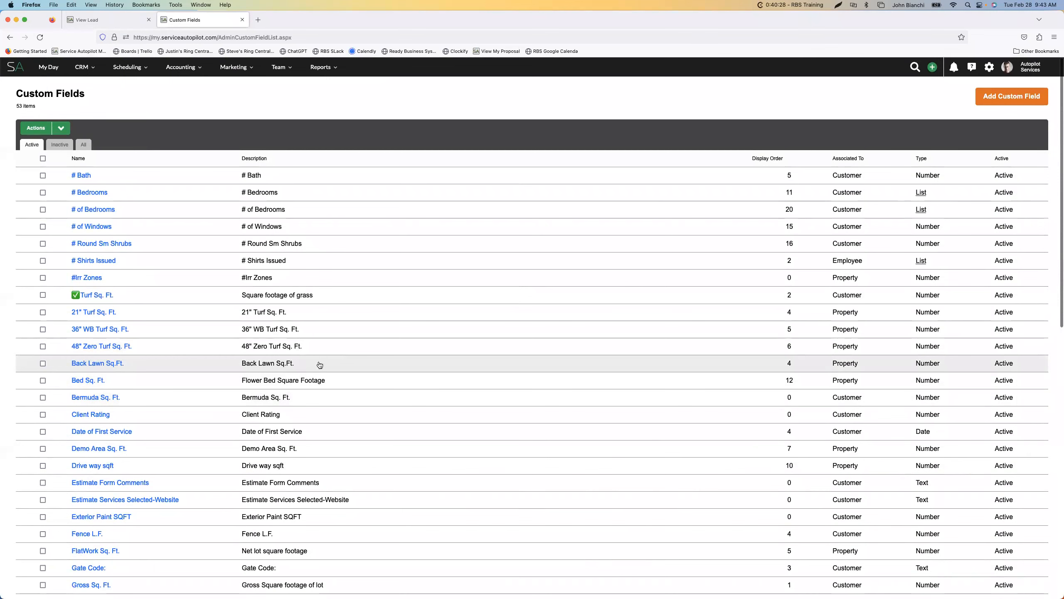
Examine the fields offered under Save Custom Fields in the lead's property measurements, referring back to the Custom Fields list
{"action": "left_click", "coordinate": [101, 22]}
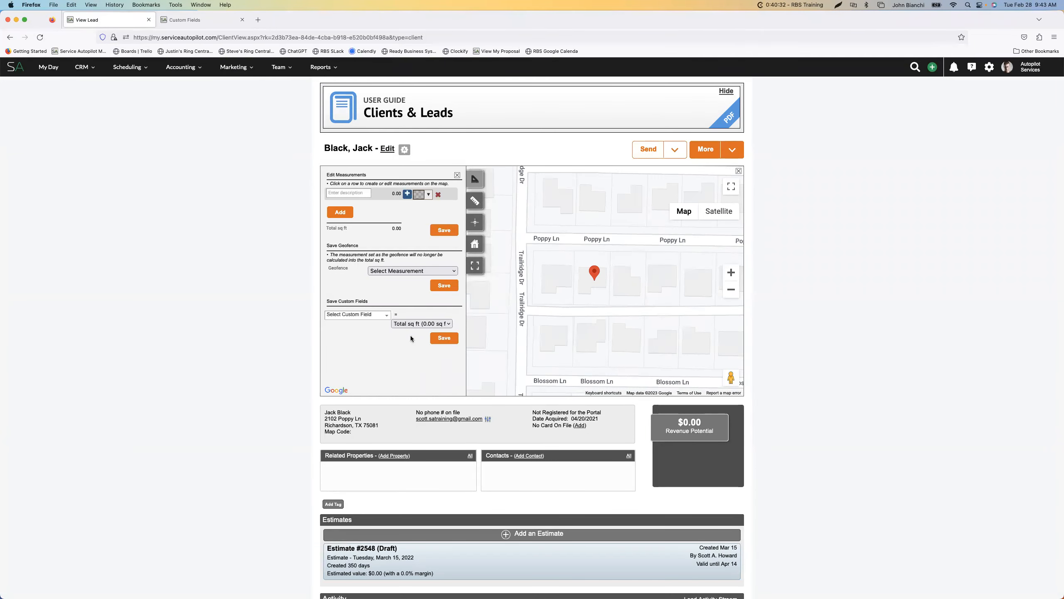
{"action": "left_click", "coordinate": [386, 316]}
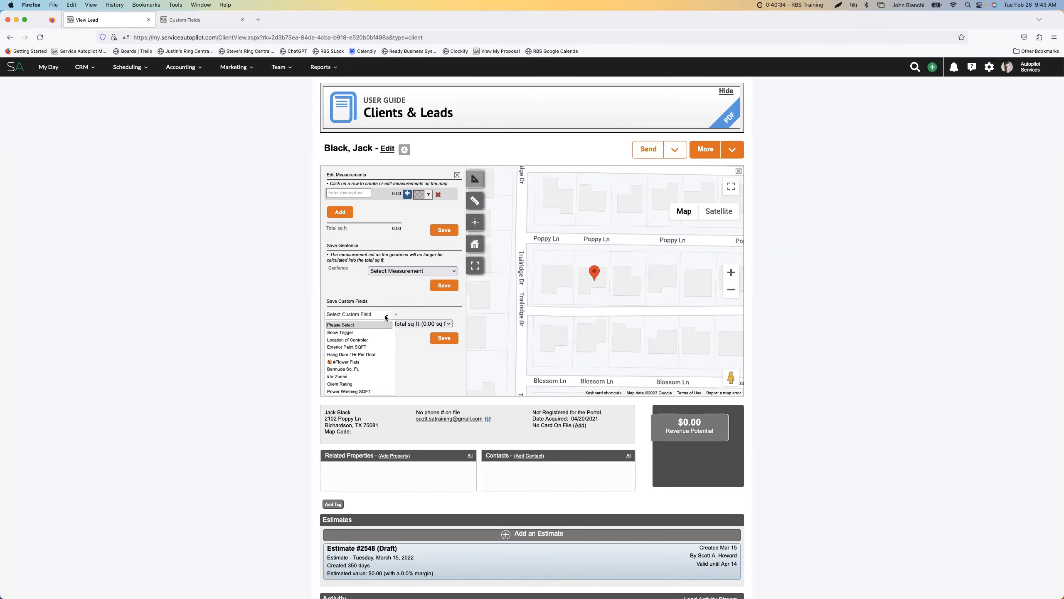
{"action": "left_click", "coordinate": [386, 317]}
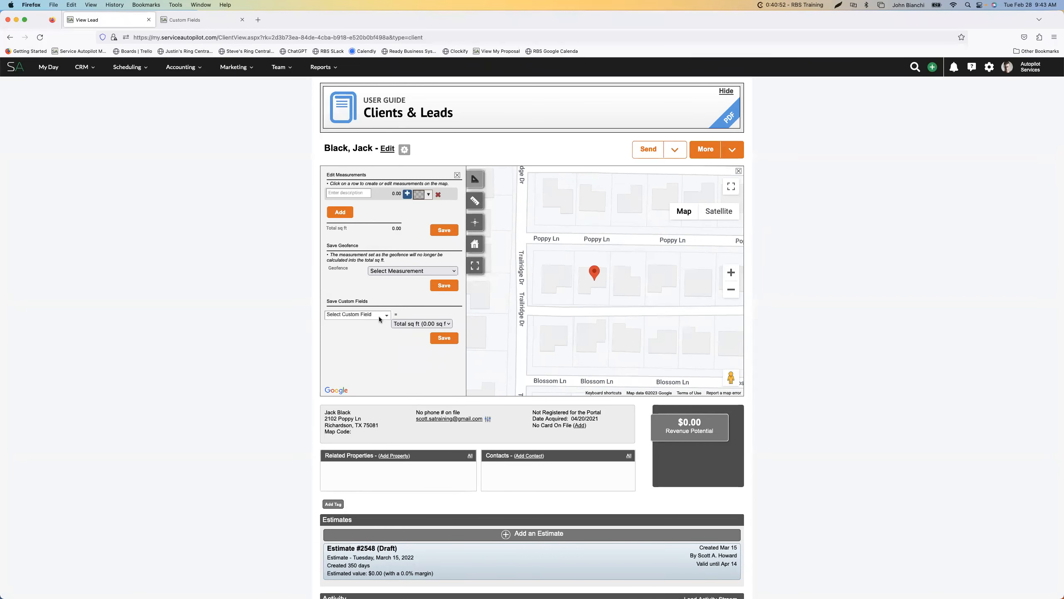
{"action": "left_click", "coordinate": [193, 20]}
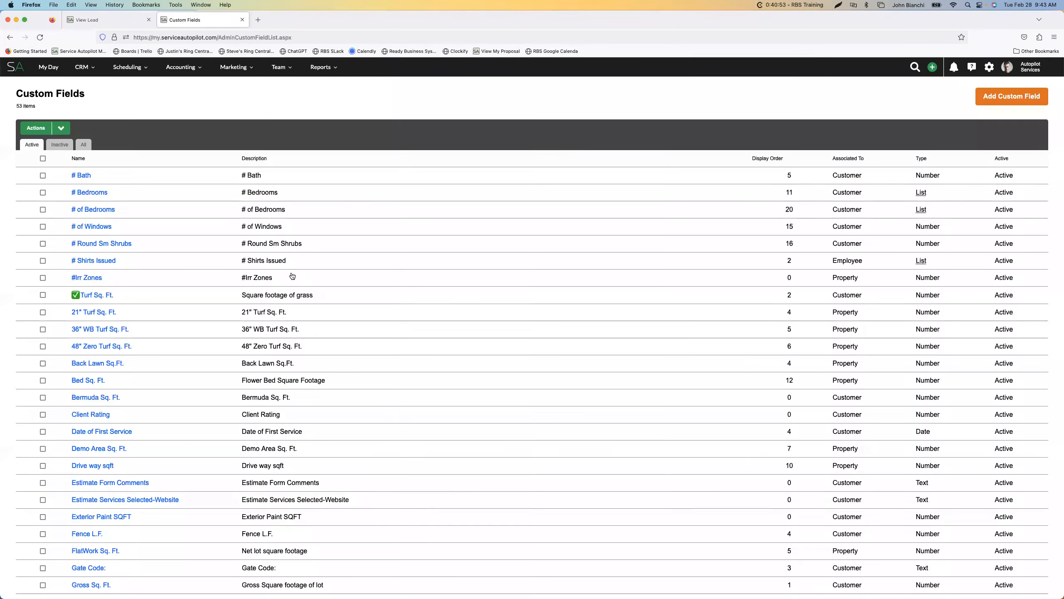
{"action": "left_click", "coordinate": [106, 19]}
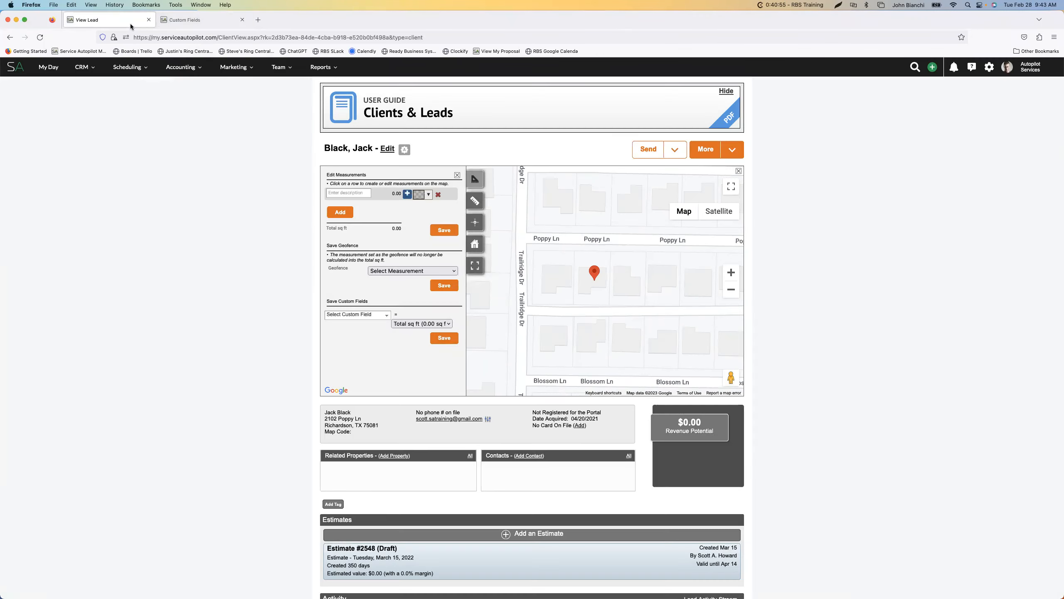
{"action": "left_click", "coordinate": [384, 314]}
{"action": "scroll", "coordinate": [363, 356], "scroll_direction": "down", "scroll_amount": 3}
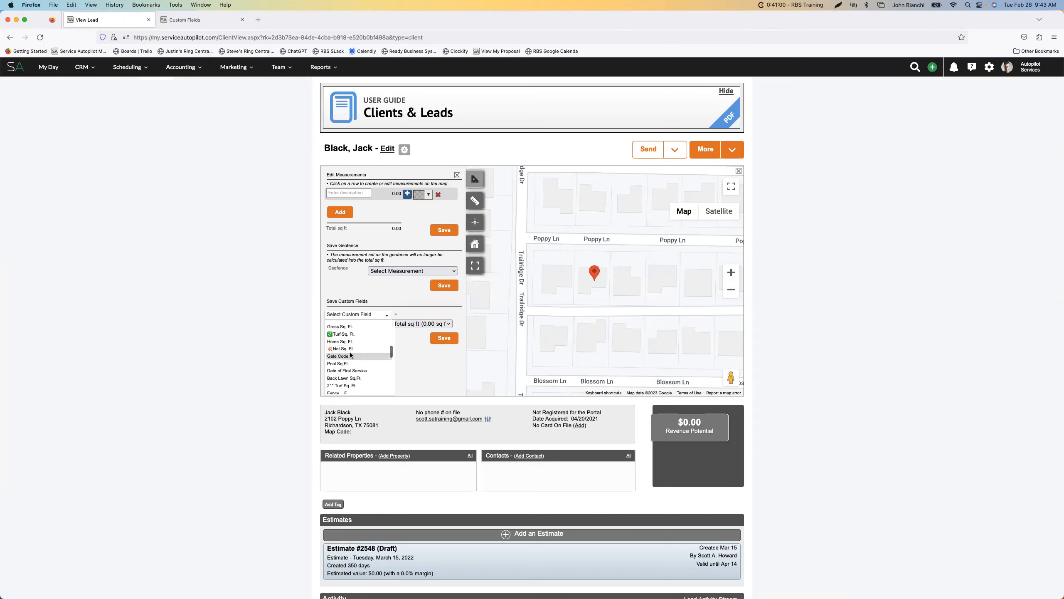
{"action": "scroll", "coordinate": [342, 363], "scroll_direction": "down", "scroll_amount": 5}
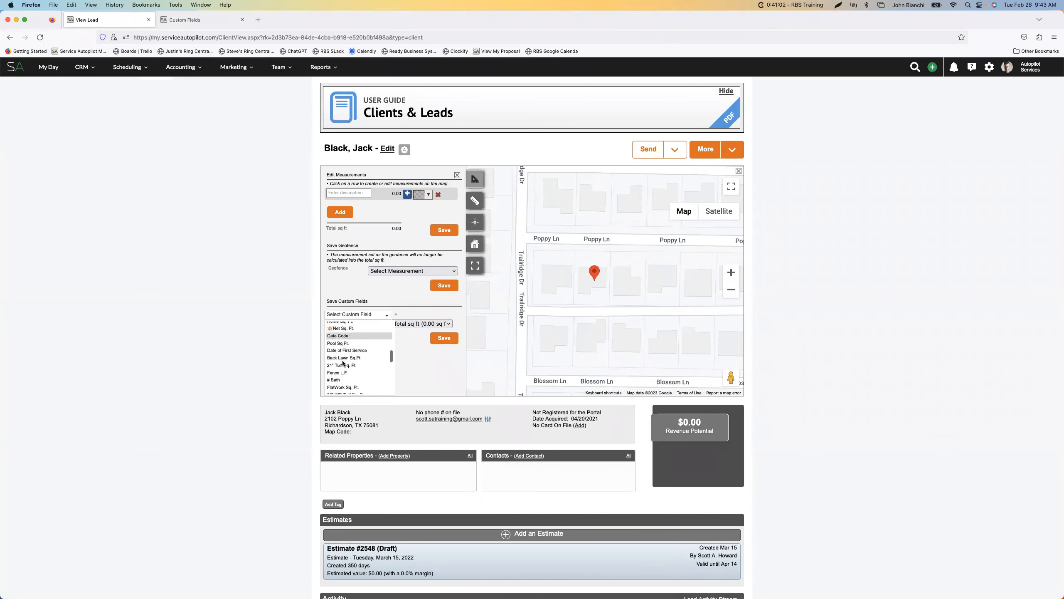
{"action": "scroll", "coordinate": [348, 373], "scroll_direction": "up", "scroll_amount": 5}
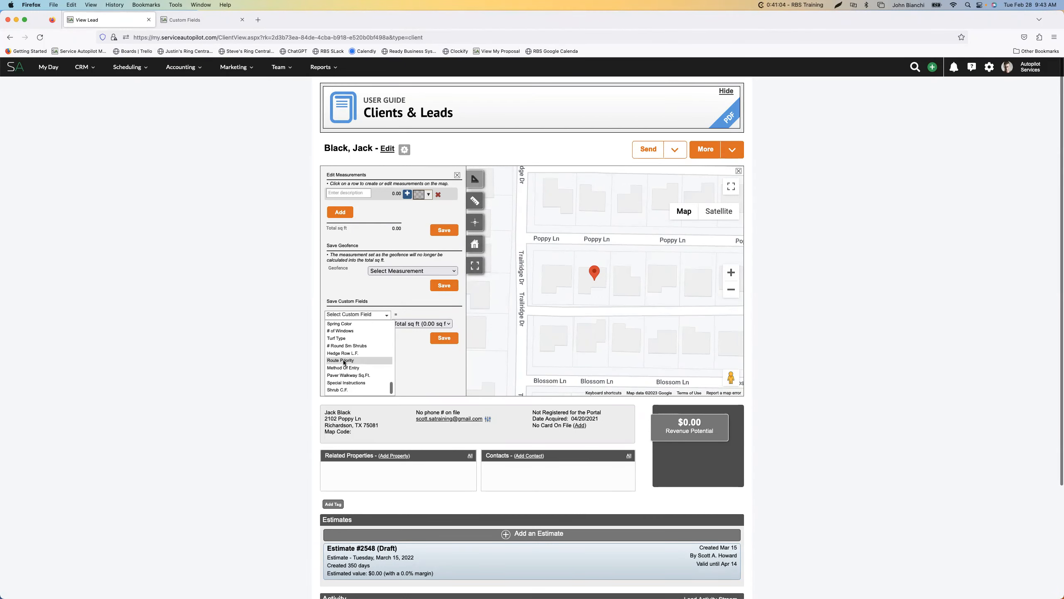
{"action": "scroll", "coordinate": [353, 386], "scroll_direction": "up", "scroll_amount": 8}
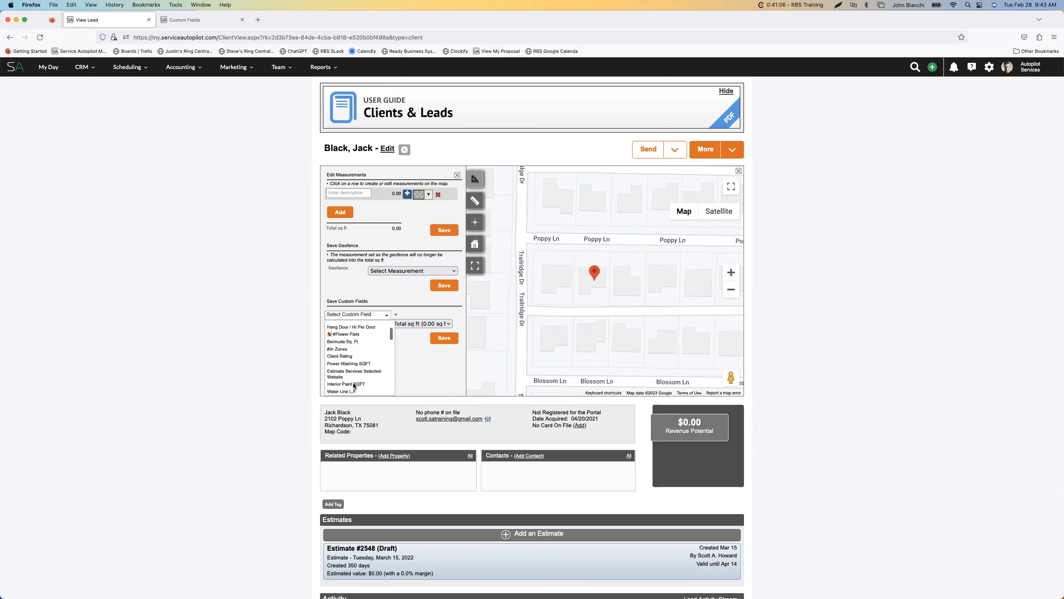
Look through the full Custom Fields list again, checking the field names, display order and associations down to Net Sq. Ft
{"action": "left_click", "coordinate": [198, 20]}
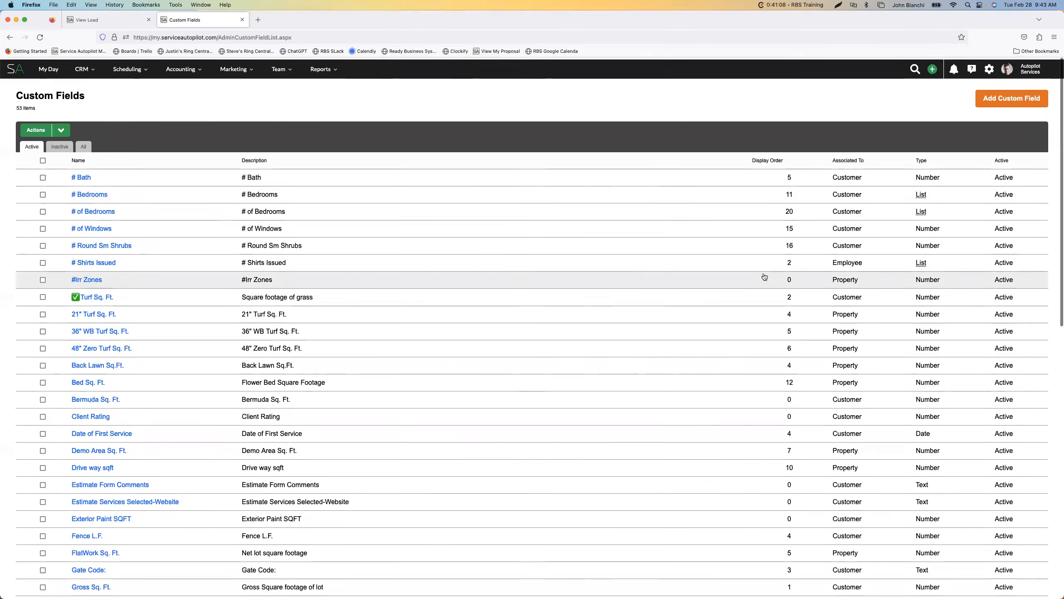
{"action": "scroll", "coordinate": [763, 347], "scroll_direction": "down", "scroll_amount": 8}
{"action": "scroll", "coordinate": [764, 346], "scroll_direction": "down", "scroll_amount": 4}
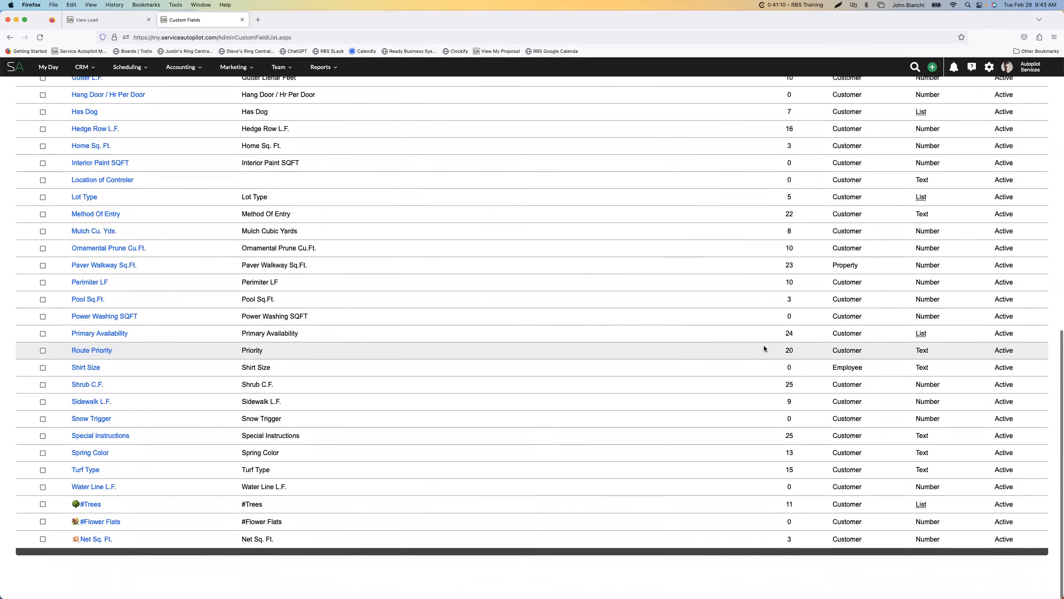
{"action": "scroll", "coordinate": [688, 358], "scroll_direction": "down", "scroll_amount": 1}
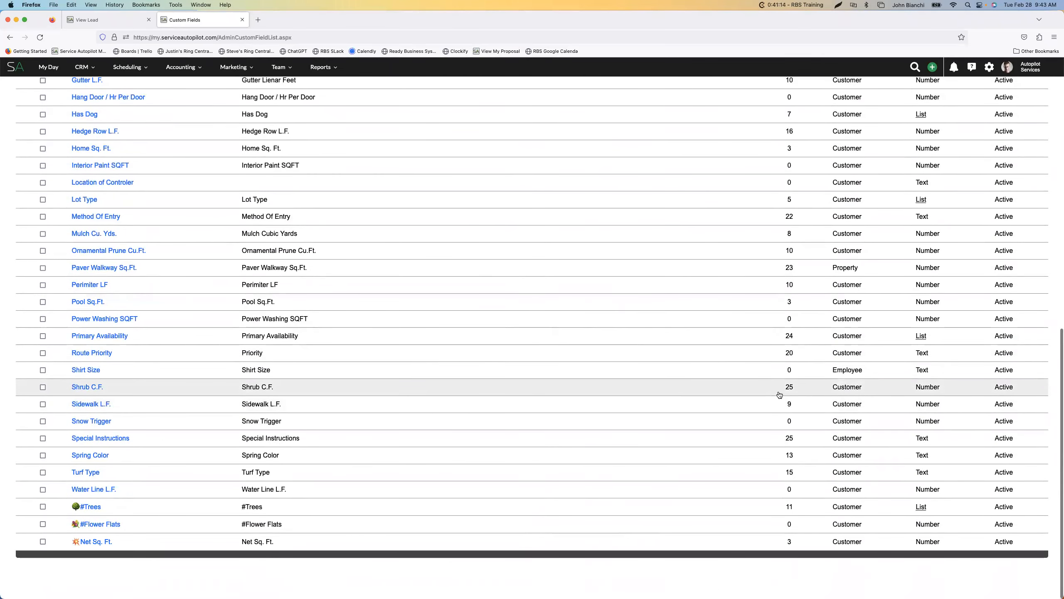
{"action": "scroll", "coordinate": [771, 380], "scroll_direction": "down", "scroll_amount": 1}
{"action": "scroll", "coordinate": [648, 233], "scroll_direction": "up", "scroll_amount": 10}
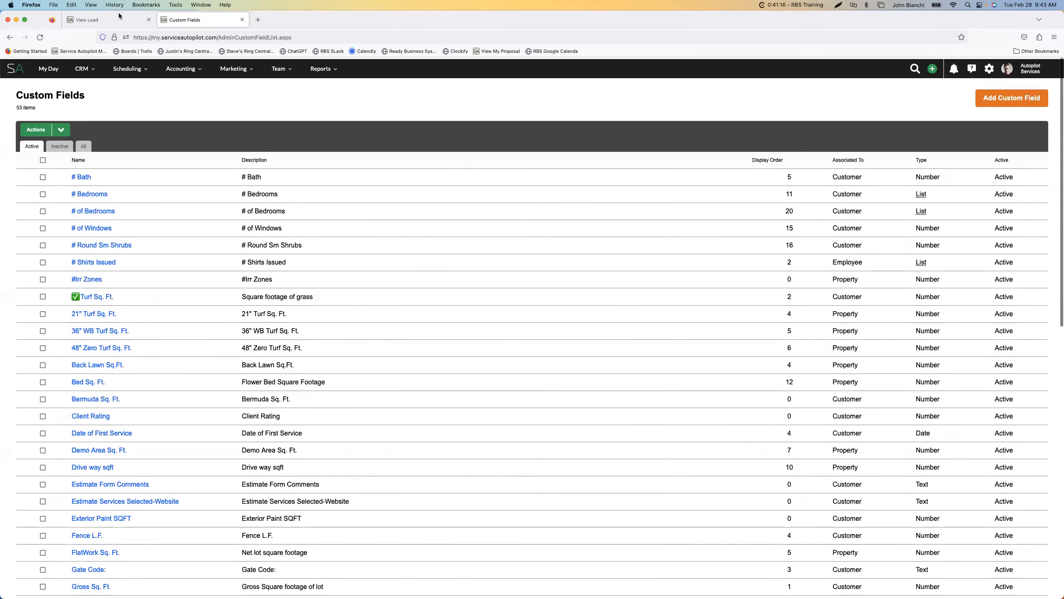
Read through every field offered under Save Custom Fields in the lead's property measurements, from Snow Trigger to Shrub C.F., and close the list
{"action": "left_click", "coordinate": [87, 20]}
{"action": "scroll", "coordinate": [360, 369], "scroll_direction": "down", "scroll_amount": 10}
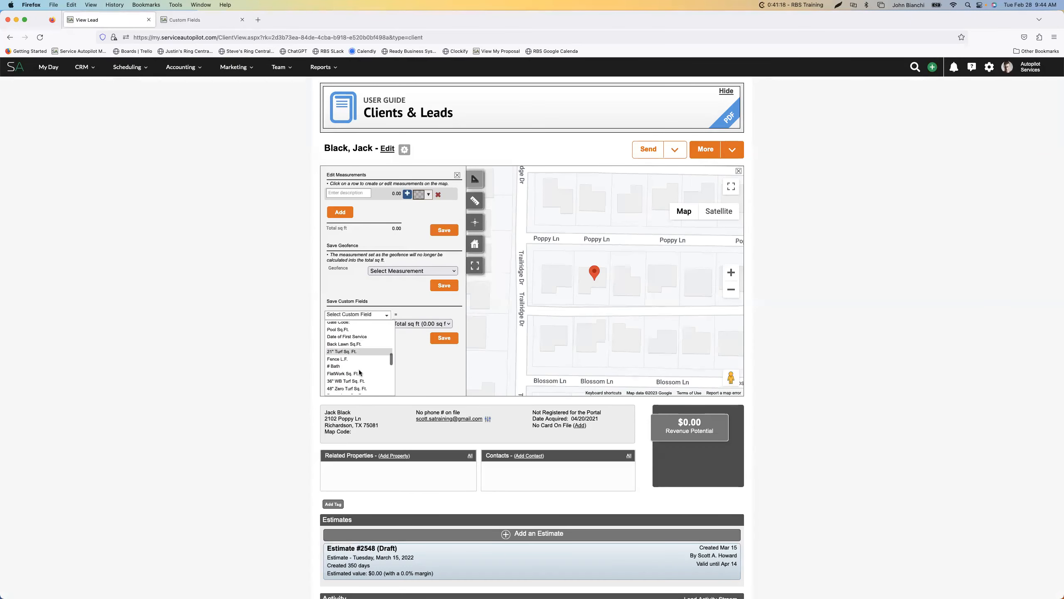
{"action": "scroll", "coordinate": [357, 371], "scroll_direction": "down", "scroll_amount": 2}
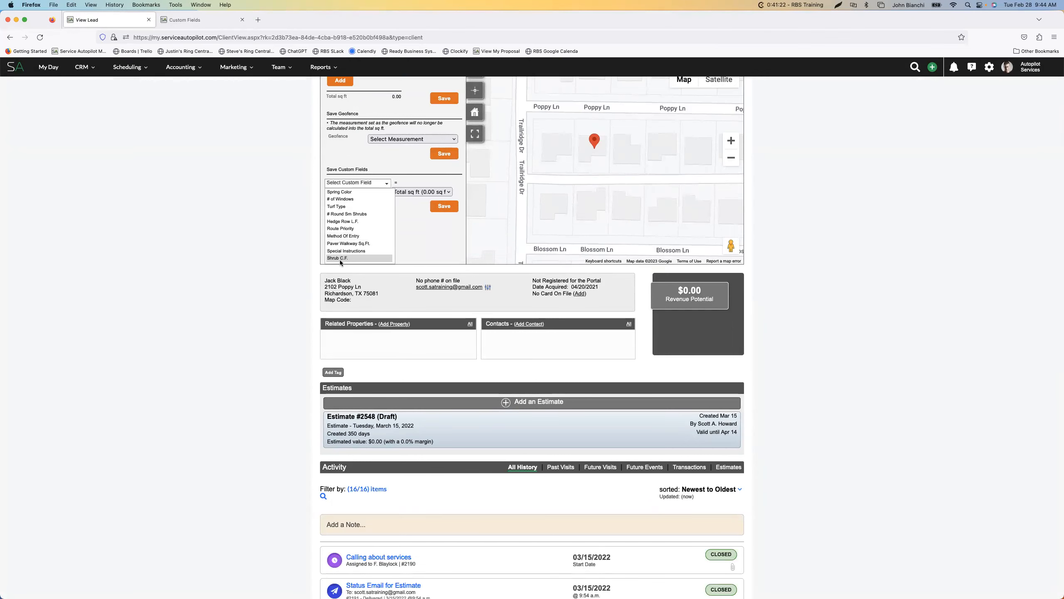
{"action": "scroll", "coordinate": [340, 259], "scroll_direction": "up", "scroll_amount": 10}
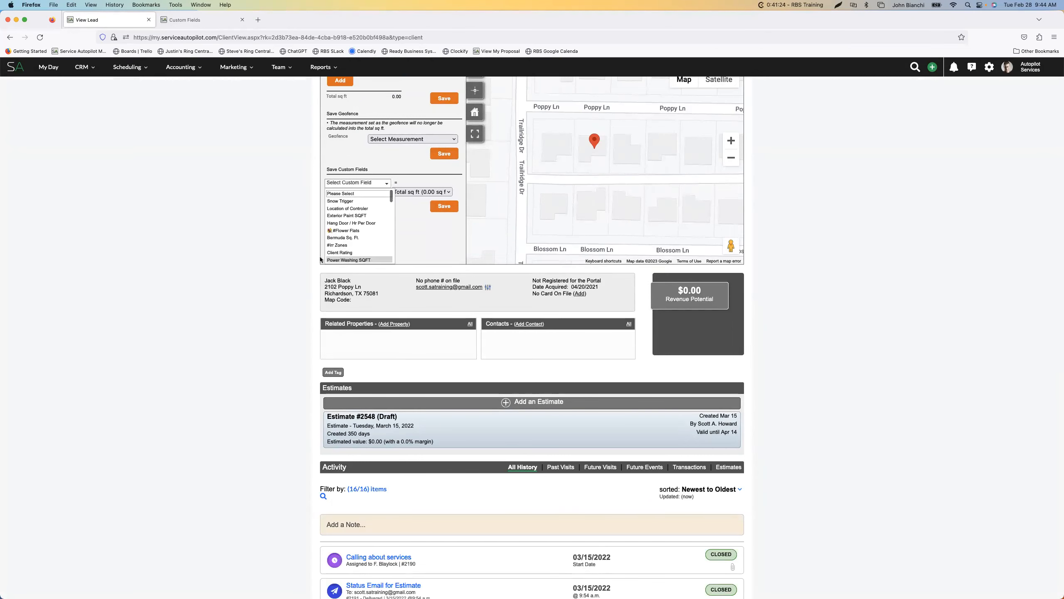
{"action": "scroll", "coordinate": [312, 251], "scroll_direction": "up", "scroll_amount": 6}
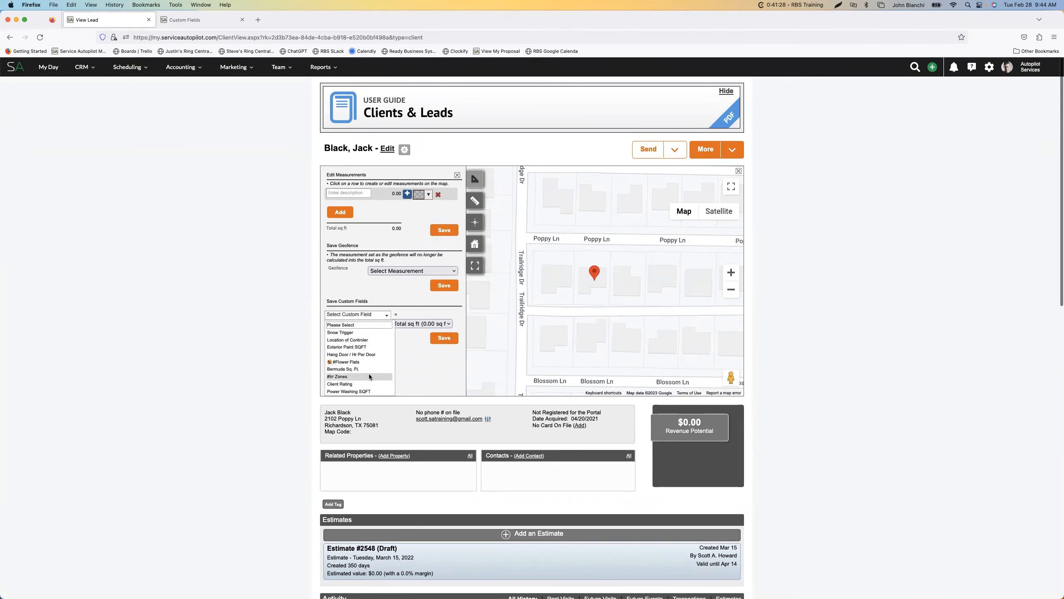
{"action": "scroll", "coordinate": [350, 352], "scroll_direction": "down", "scroll_amount": 5}
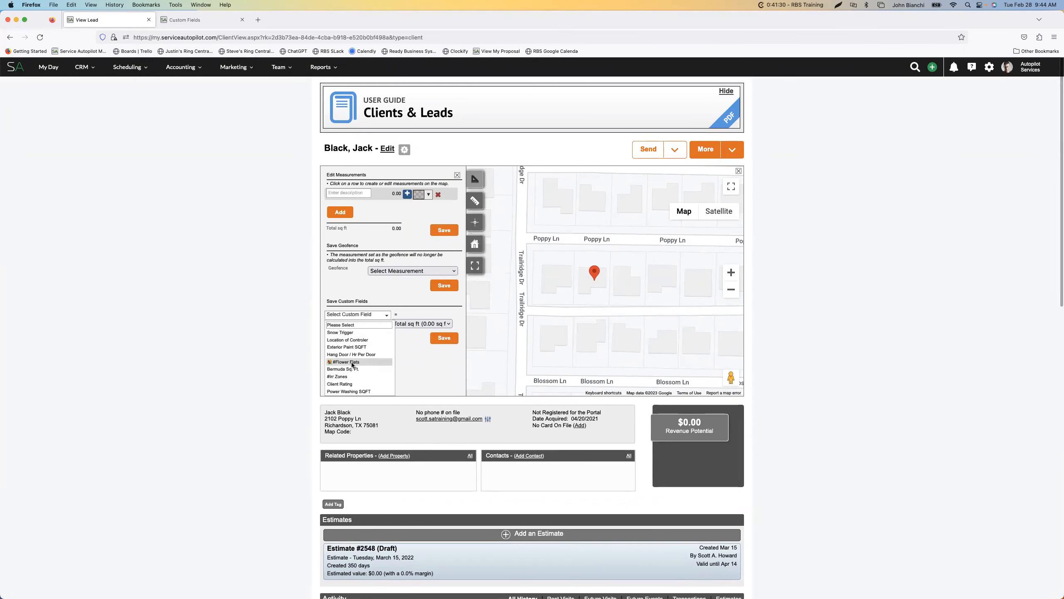
{"action": "scroll", "coordinate": [349, 348], "scroll_direction": "up", "scroll_amount": 3}
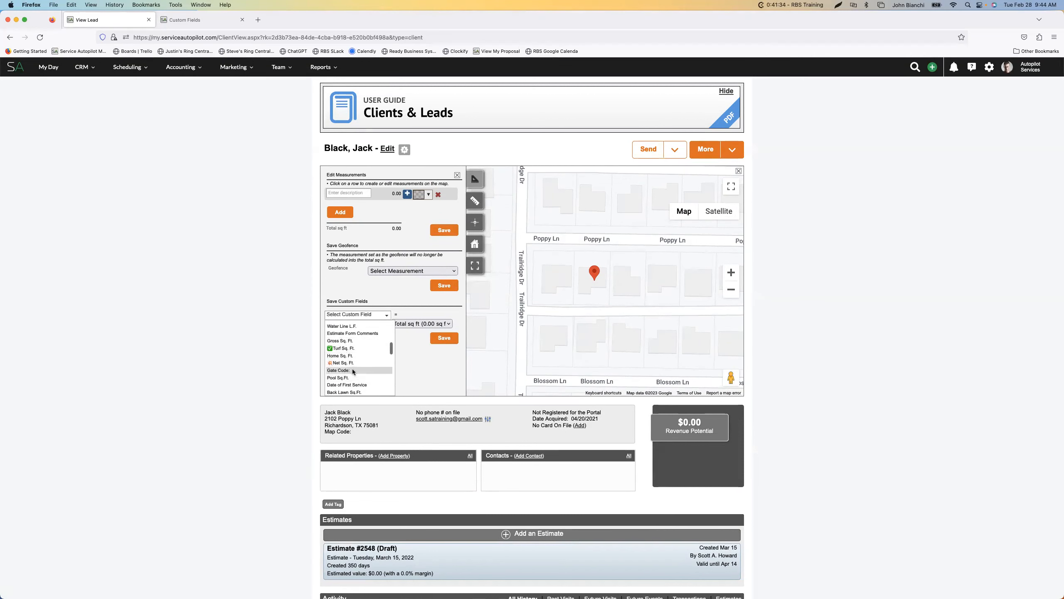
{"action": "scroll", "coordinate": [353, 366], "scroll_direction": "down", "scroll_amount": 1}
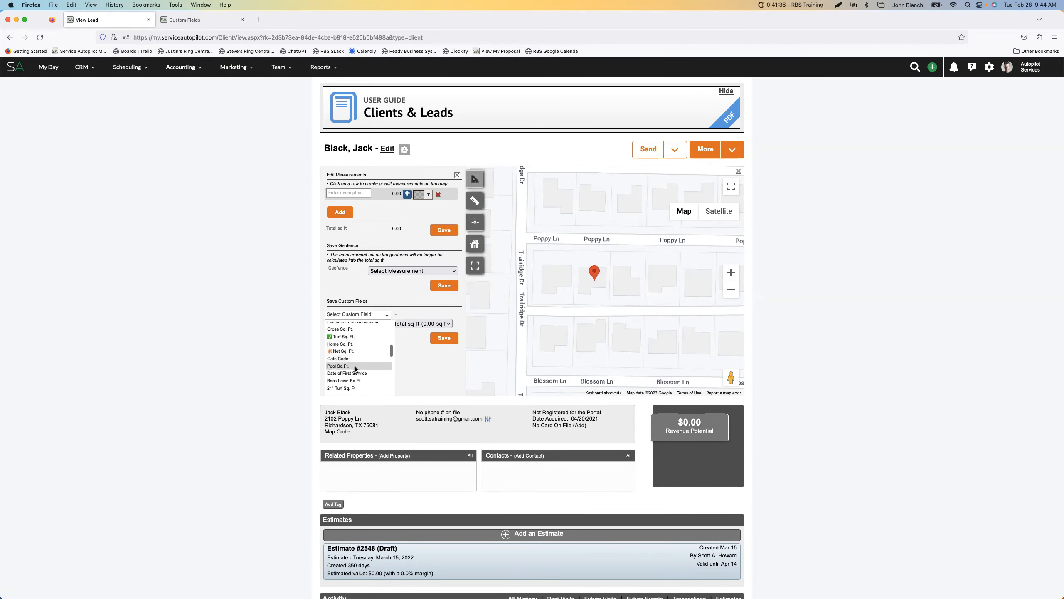
{"action": "scroll", "coordinate": [355, 369], "scroll_direction": "down", "scroll_amount": 1}
{"action": "scroll", "coordinate": [355, 369], "scroll_direction": "down", "scroll_amount": 5}
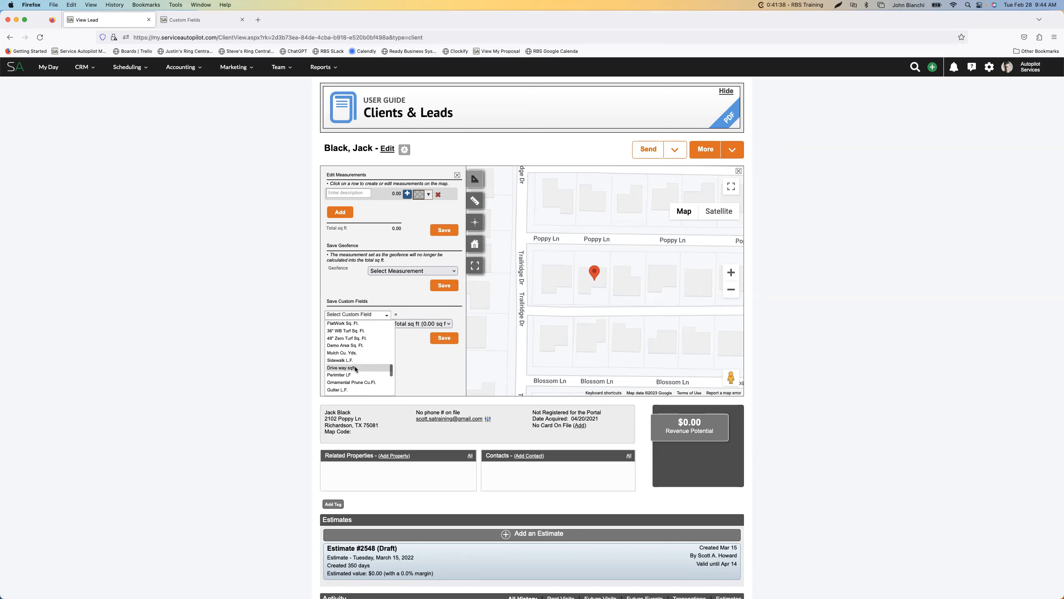
{"action": "scroll", "coordinate": [363, 377], "scroll_direction": "up", "scroll_amount": 10}
{"action": "scroll", "coordinate": [356, 359], "scroll_direction": "down", "scroll_amount": 6}
{"action": "scroll", "coordinate": [350, 353], "scroll_direction": "down", "scroll_amount": 15}
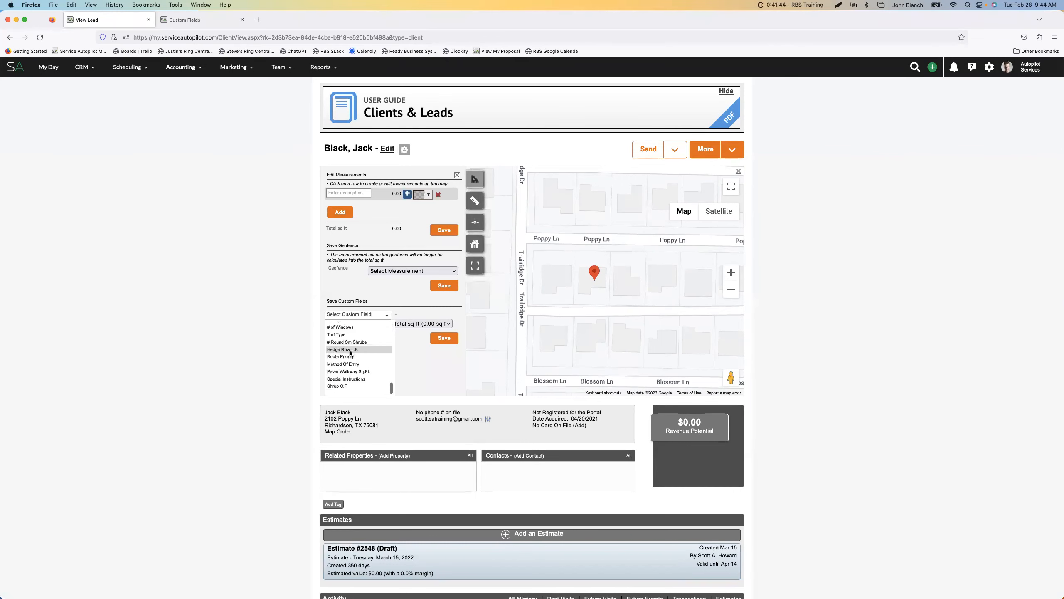
{"action": "scroll", "coordinate": [305, 360], "scroll_direction": "up", "scroll_amount": 8}
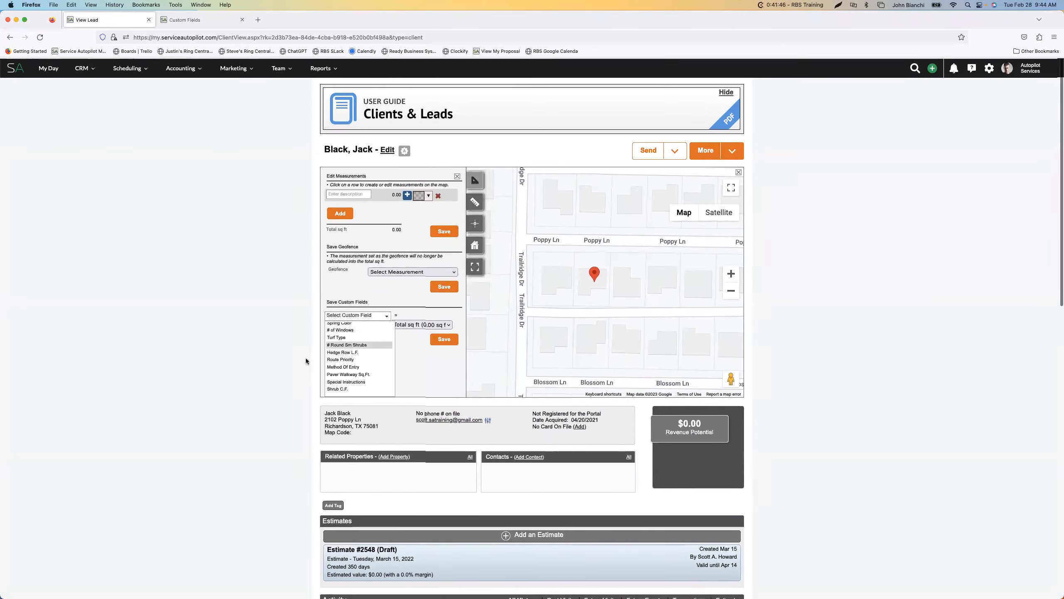
{"action": "scroll", "coordinate": [354, 335], "scroll_direction": "up", "scroll_amount": 15}
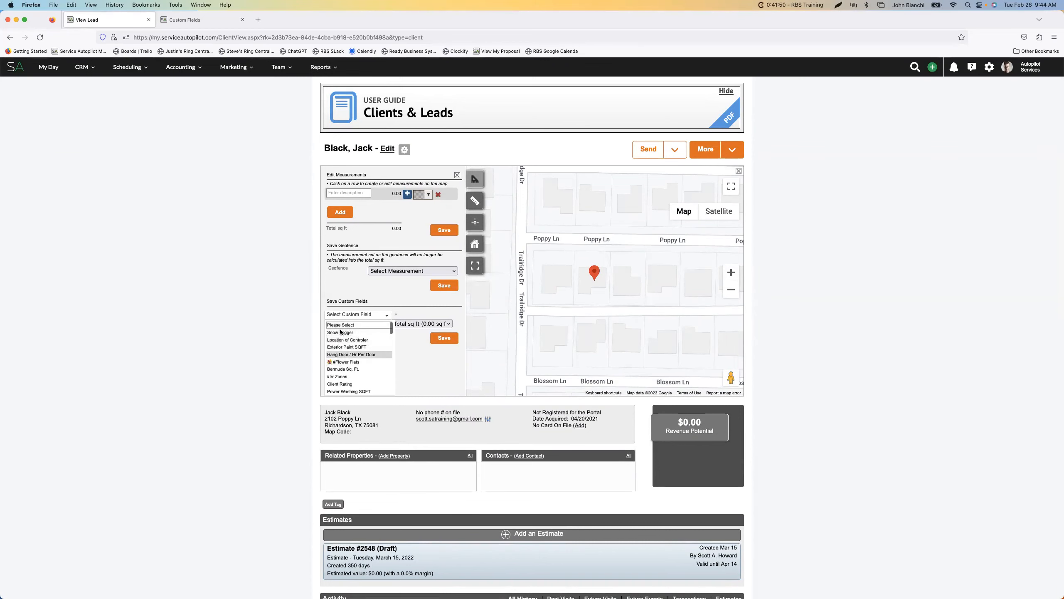
{"action": "left_click", "coordinate": [253, 342]}
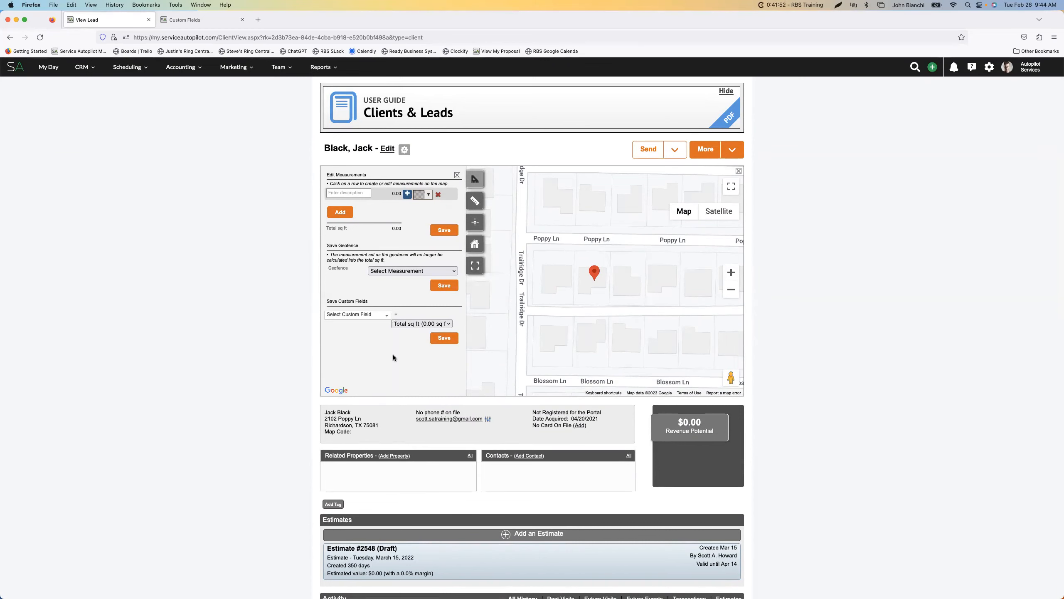
Expand the lead's property measurement map to full screen
{"action": "left_click", "coordinate": [373, 317]}
{"action": "left_click", "coordinate": [289, 333]}
{"action": "left_click", "coordinate": [731, 190]}
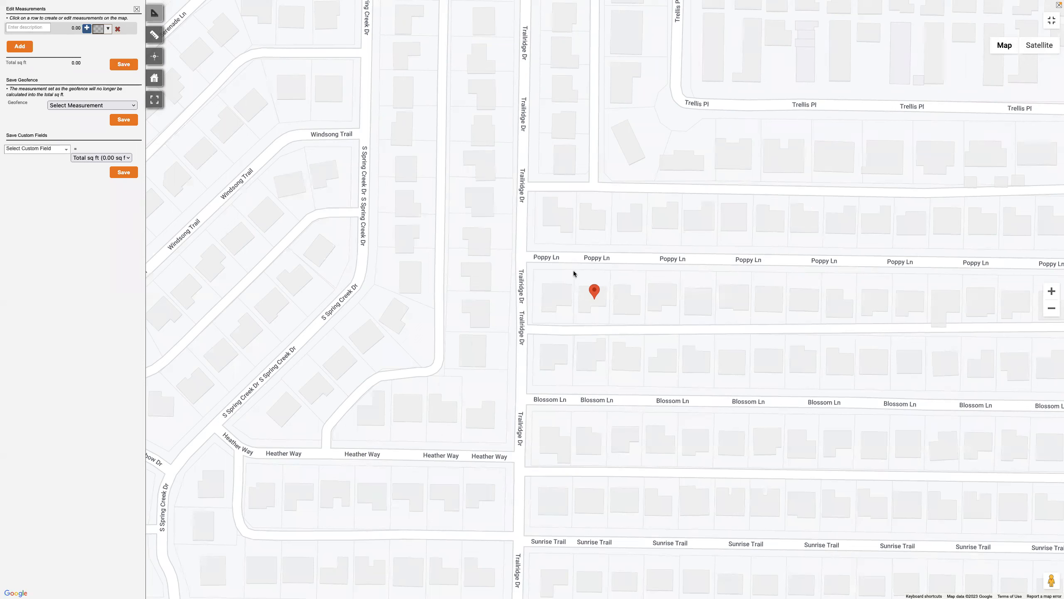
Outline the marked lot with Measure Property as a four-cornered area of about 7,734 sq ft
{"action": "left_click", "coordinate": [159, 16]}
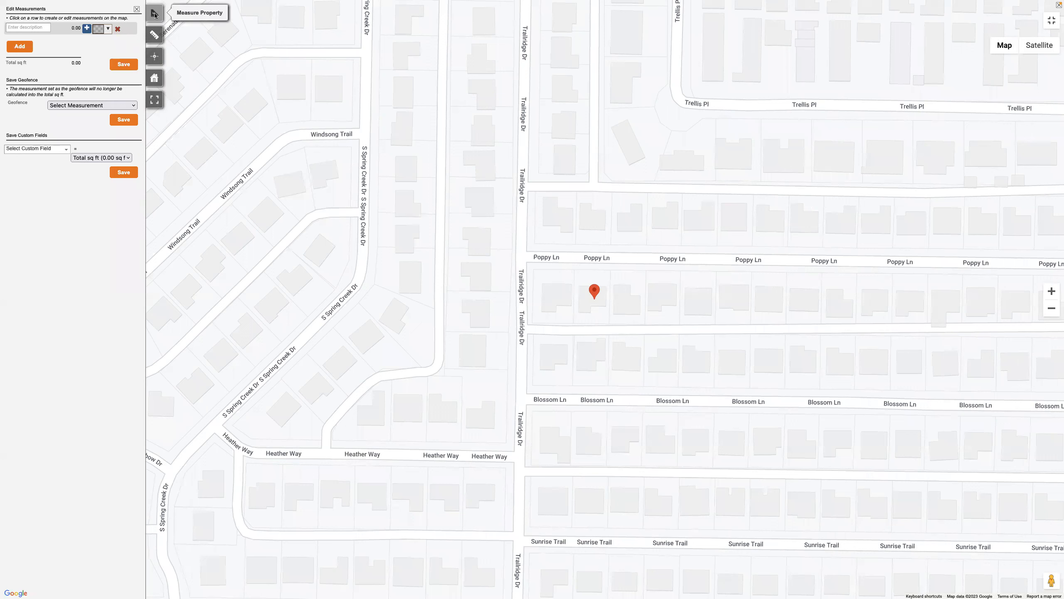
{"action": "left_click", "coordinate": [574, 269]}
{"action": "left_click", "coordinate": [610, 271]}
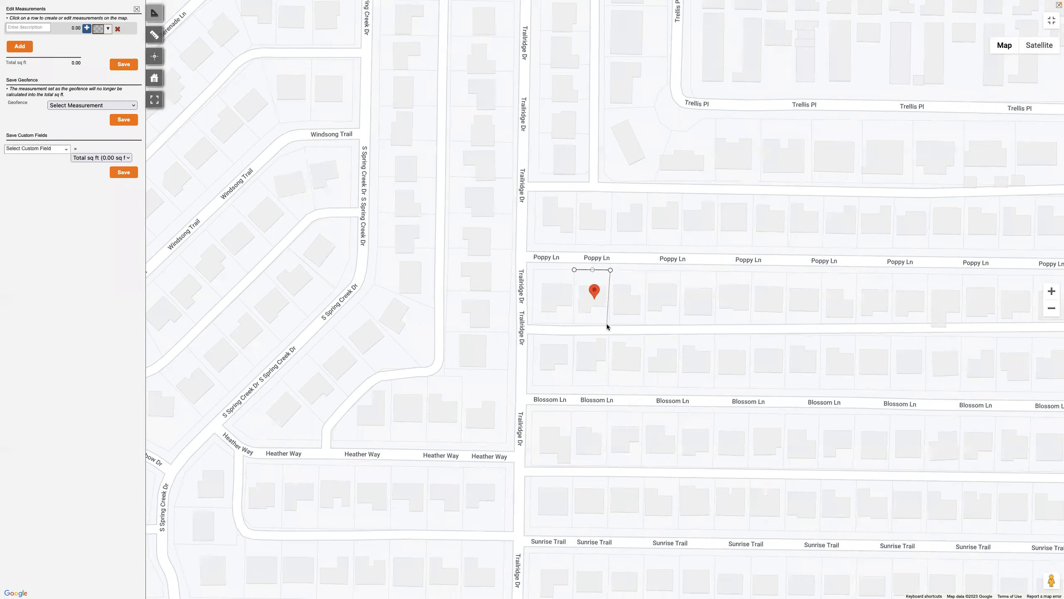
{"action": "left_click", "coordinate": [609, 325]}
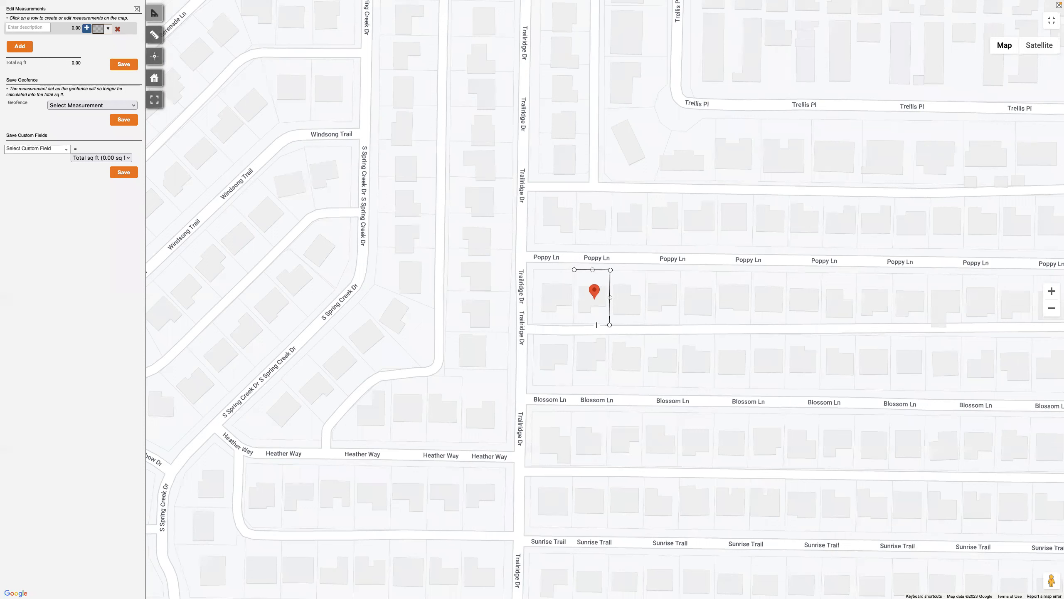
{"action": "left_click", "coordinate": [573, 324]}
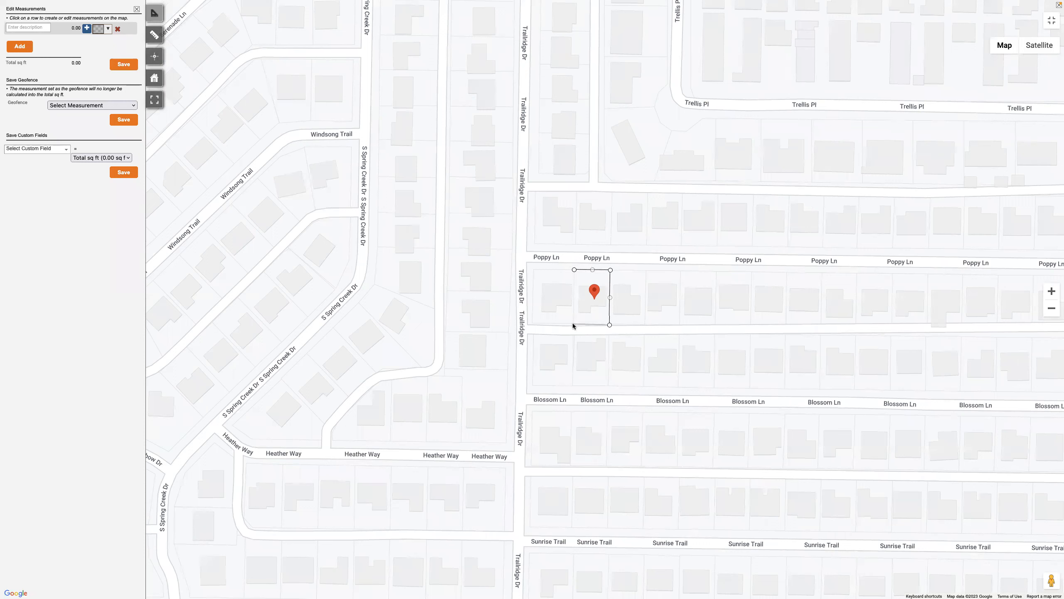
{"action": "left_click", "coordinate": [574, 270]}
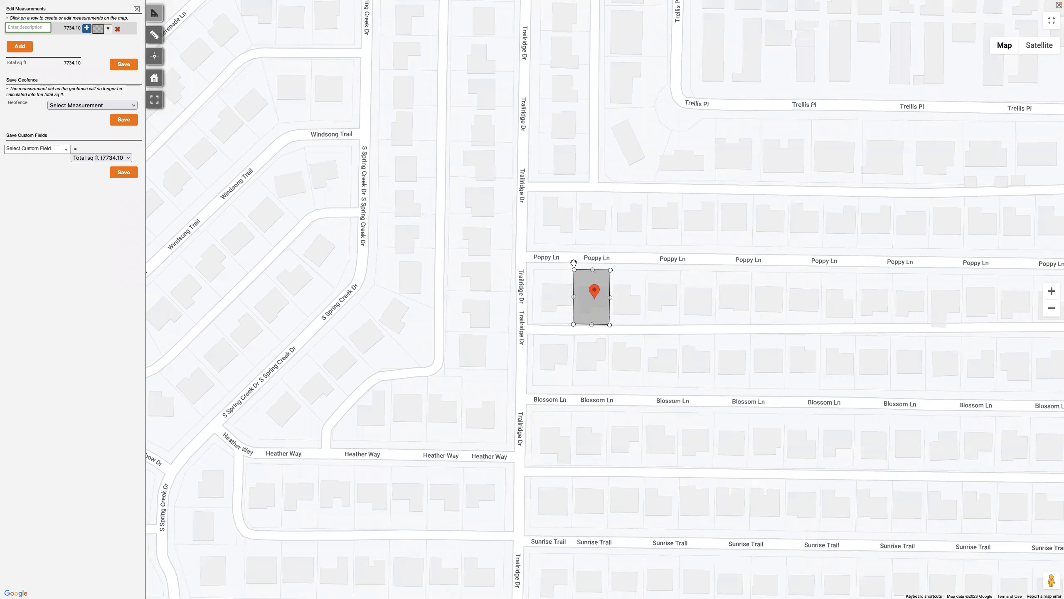
Compare the lot outline with the satellite imagery, and bring the lot into close view on the plain map
{"action": "left_click", "coordinate": [1027, 45]}
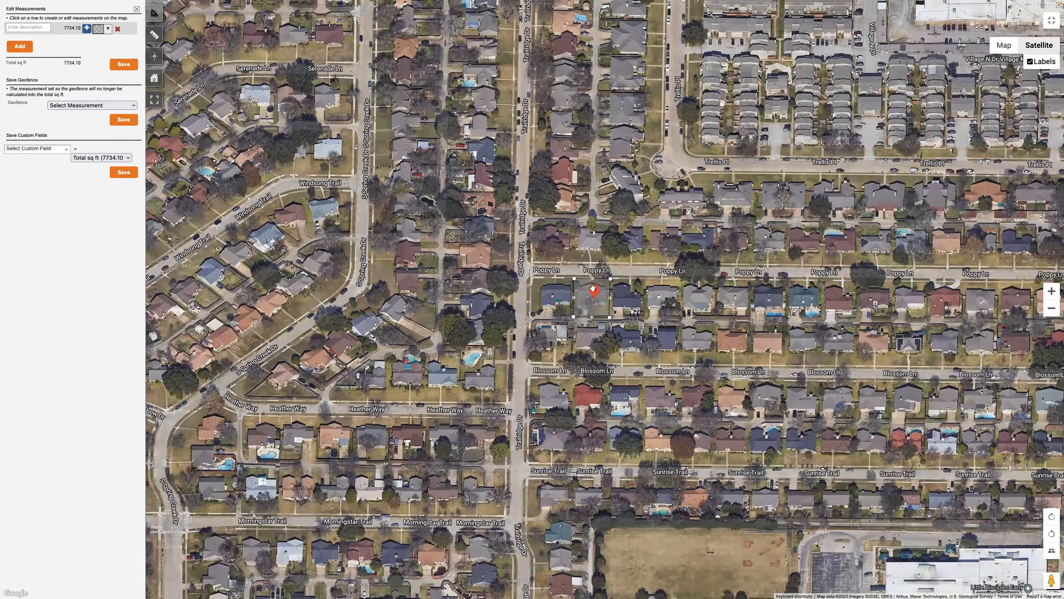
{"action": "left_click", "coordinate": [1004, 45]}
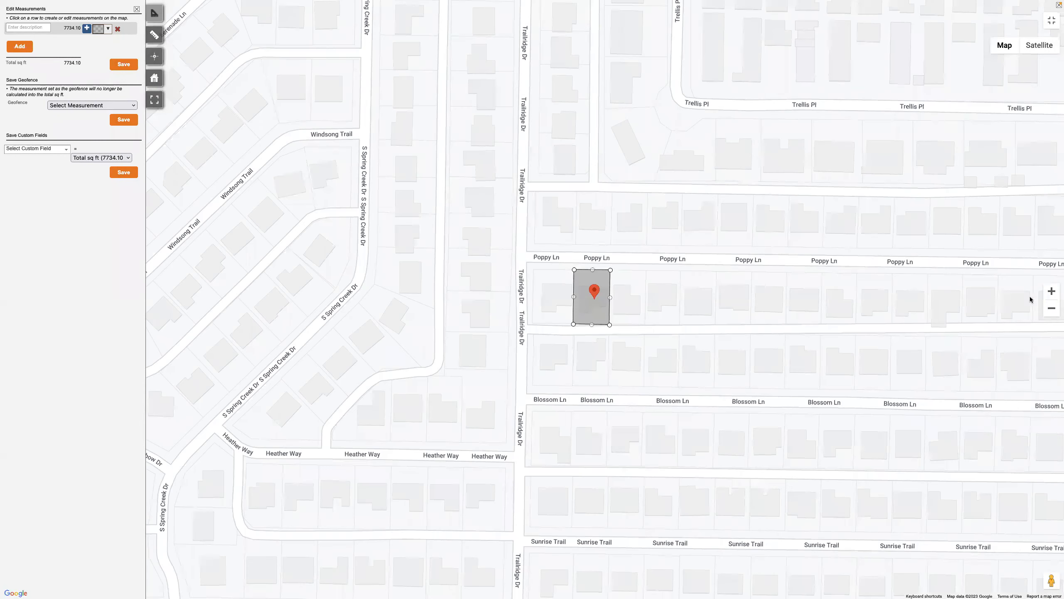
{"action": "left_click", "coordinate": [1050, 291]}
{"action": "left_click", "coordinate": [1051, 291]}
{"action": "left_click_drag", "start_coordinate": [875, 324], "coordinate": [676, 302]}
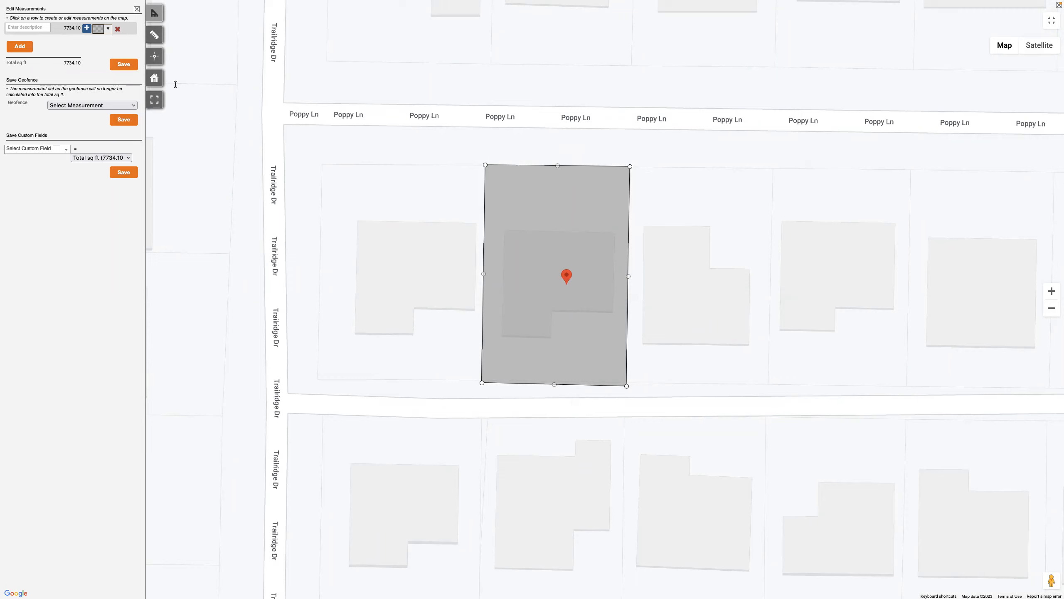
Clear the measurement, retrace the lot along its boundary lines with its west edge adjusted, and delete the new outline
{"action": "left_click", "coordinate": [117, 29]}
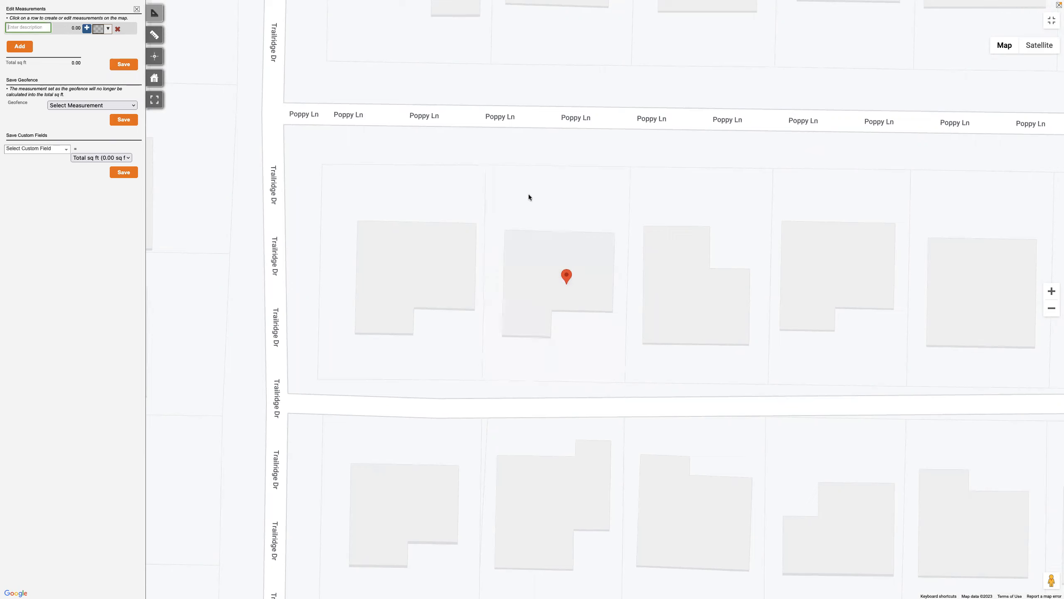
{"action": "left_click", "coordinate": [487, 166]}
{"action": "left_click", "coordinate": [630, 167]}
{"action": "left_click", "coordinate": [625, 382]}
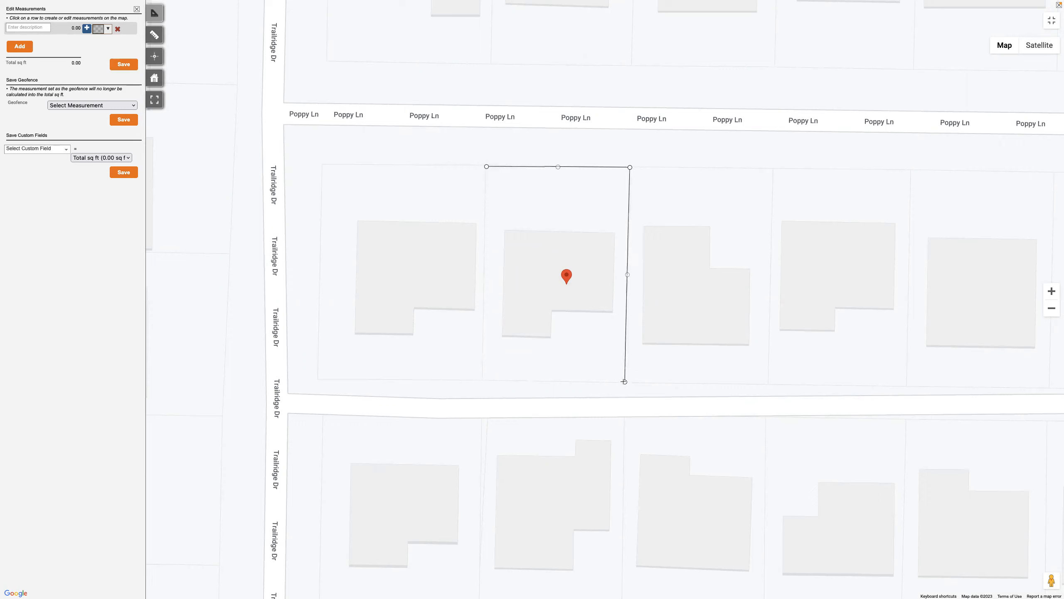
{"action": "left_click", "coordinate": [481, 380]}
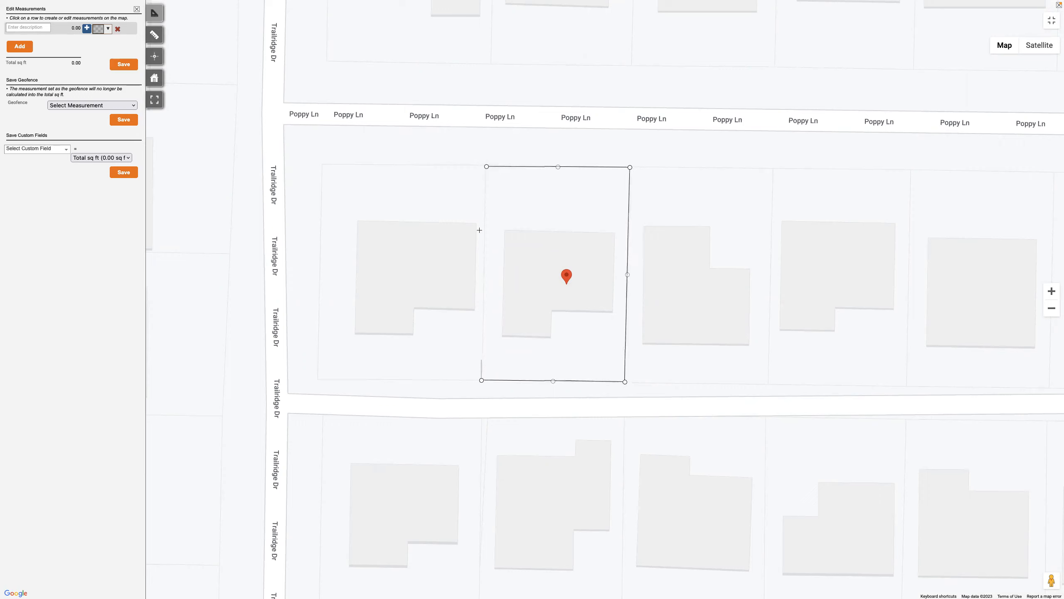
{"action": "left_click", "coordinate": [487, 167]}
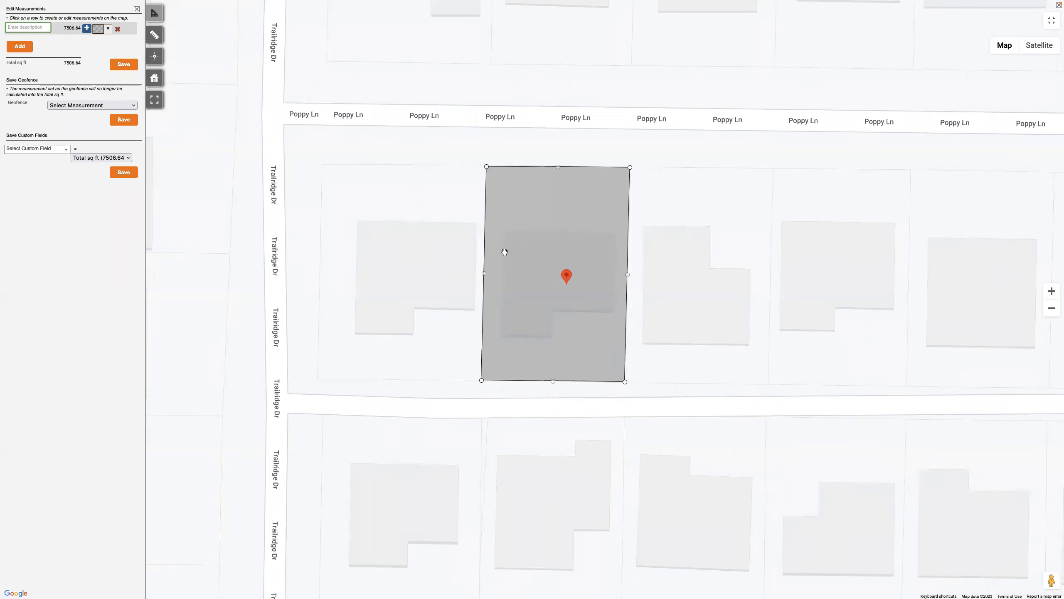
{"action": "mouse_move", "coordinate": [485, 275]}
{"action": "left_mouse_down"}
{"action": "mouse_move", "coordinate": [503, 276]}
{"action": "mouse_move", "coordinate": [484, 272]}
{"action": "left_mouse_up"}
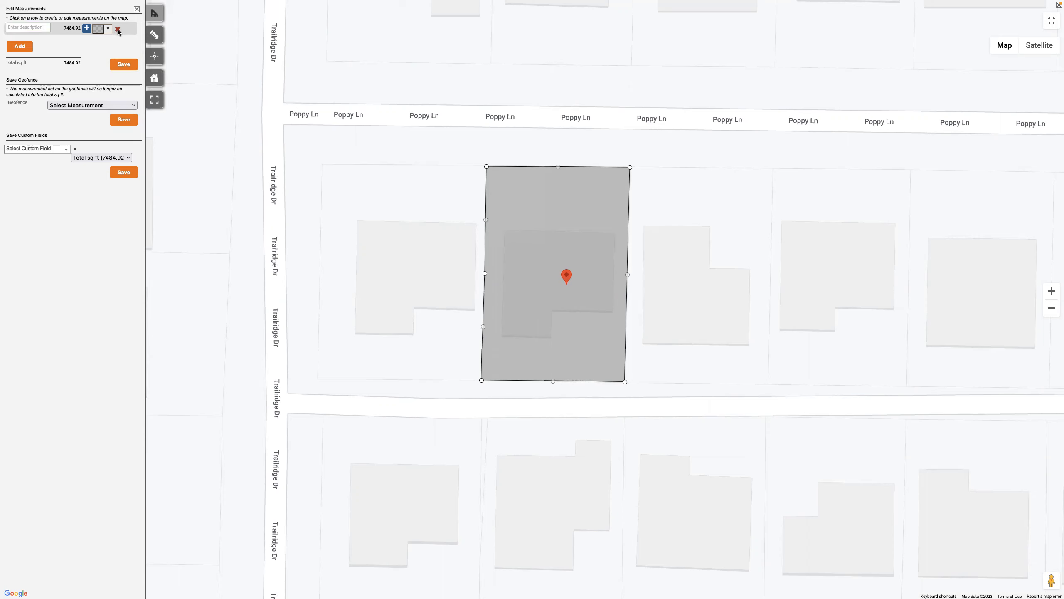
{"action": "left_click", "coordinate": [118, 30]}
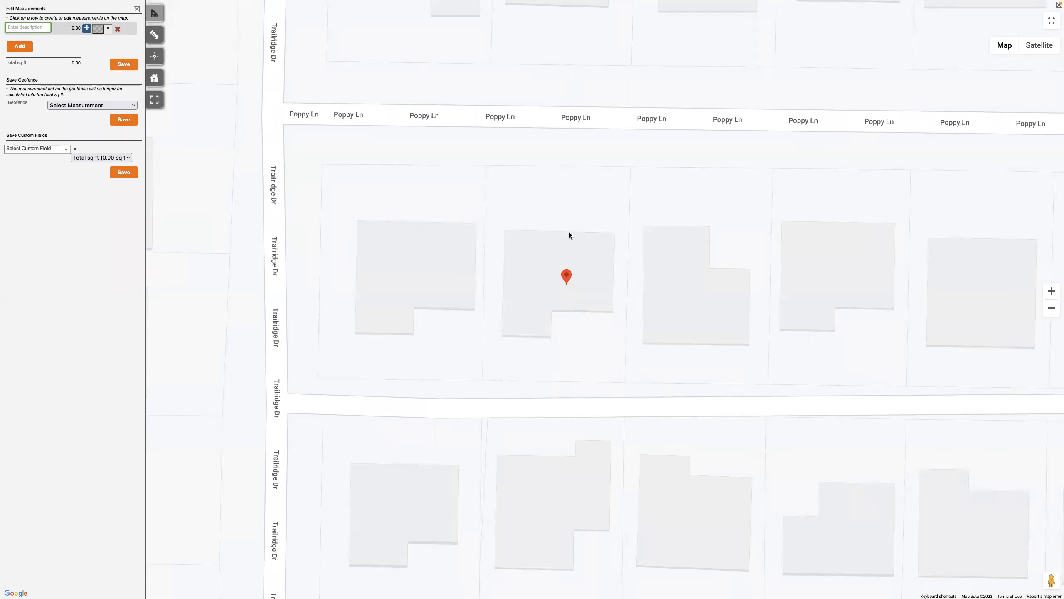
Check the lot on the satellite imagery, return to the plain map, and discard the stray measurement line
{"action": "left_click", "coordinate": [1039, 45]}
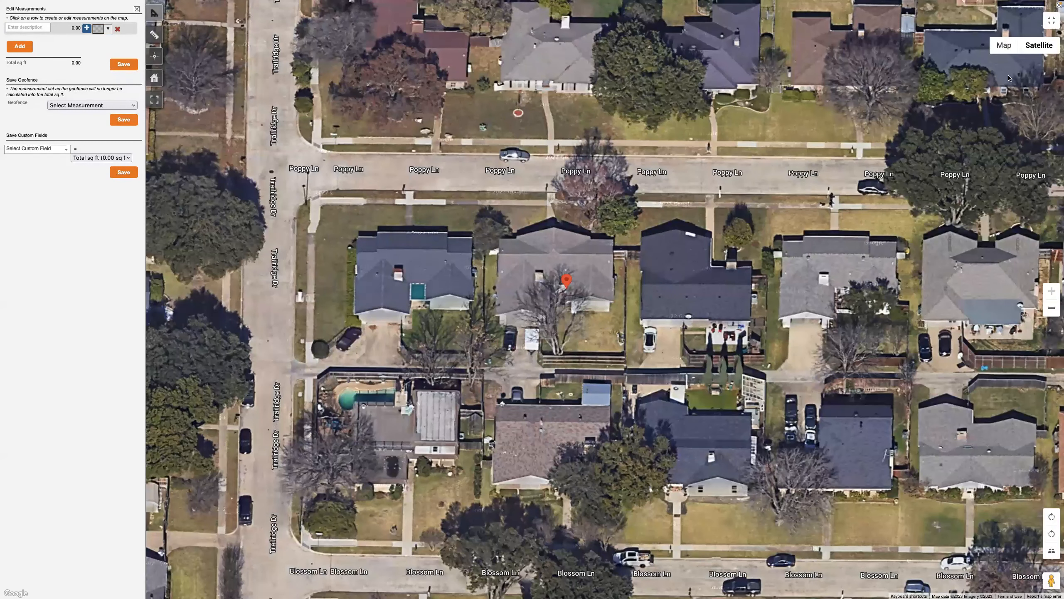
{"action": "left_click", "coordinate": [1004, 45]}
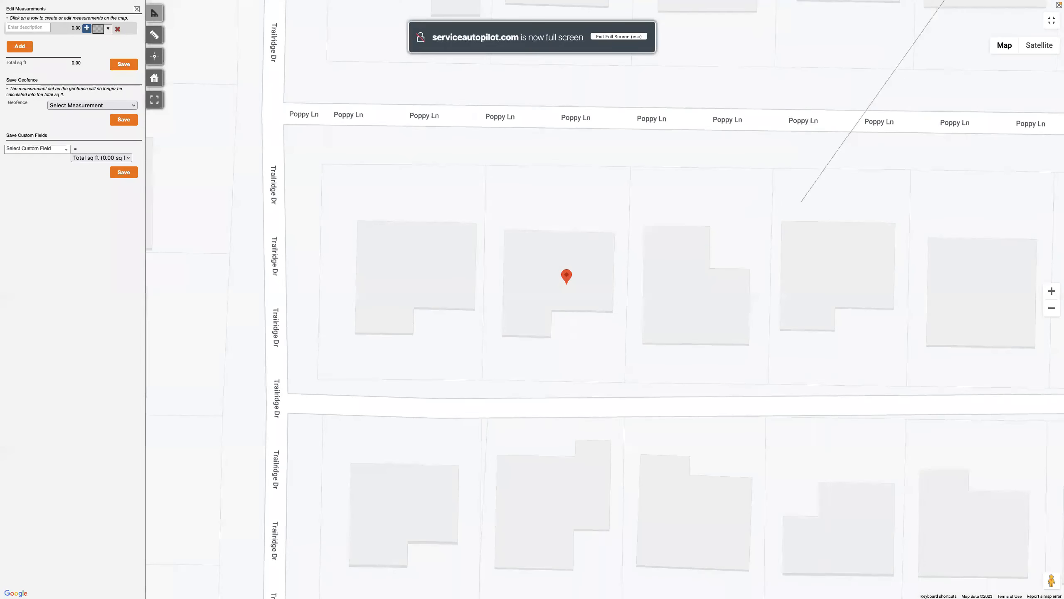
{"action": "left_click", "coordinate": [835, 185]}
{"action": "left_click", "coordinate": [29, 28]}
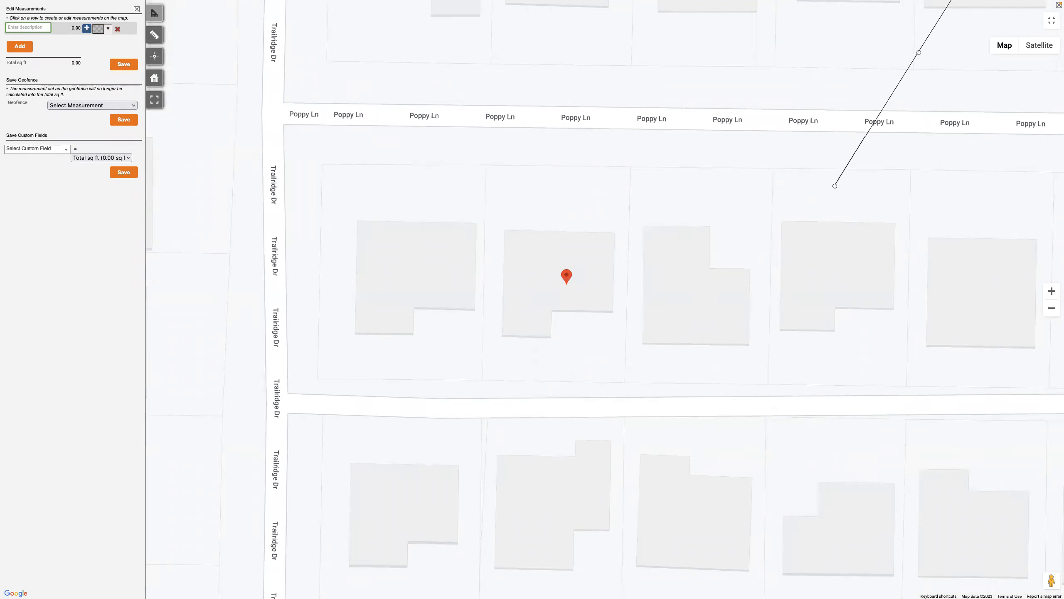
{"action": "left_click", "coordinate": [28, 28]}
Outline the marked lot along its four boundary lines, about 7,454 sq ft, and show the outline over the satellite imagery
{"action": "left_click", "coordinate": [487, 167]}
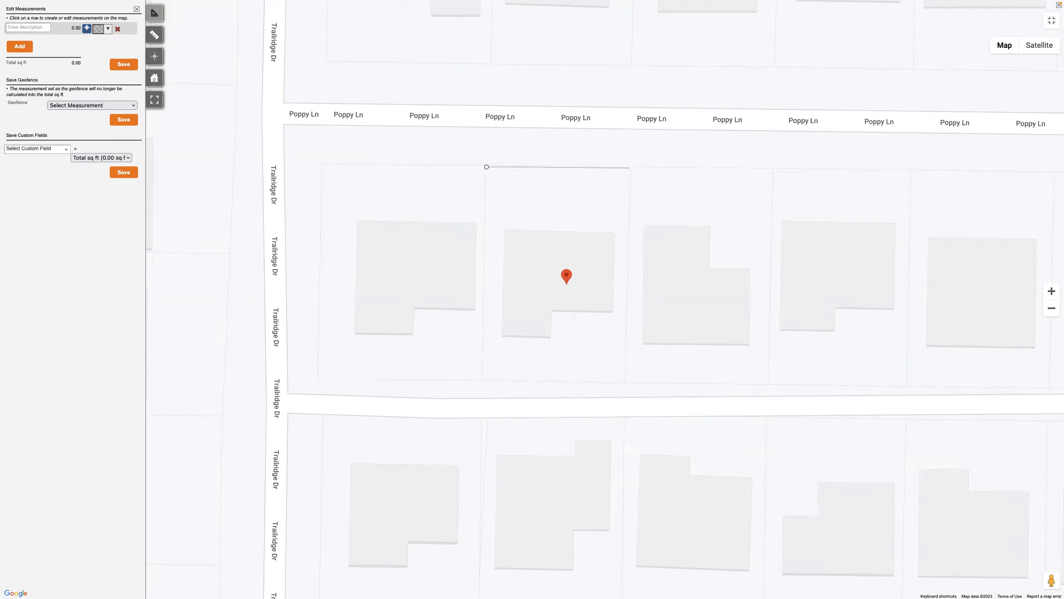
{"action": "left_click", "coordinate": [630, 168]}
{"action": "left_click", "coordinate": [624, 382]}
{"action": "left_click", "coordinate": [481, 380]}
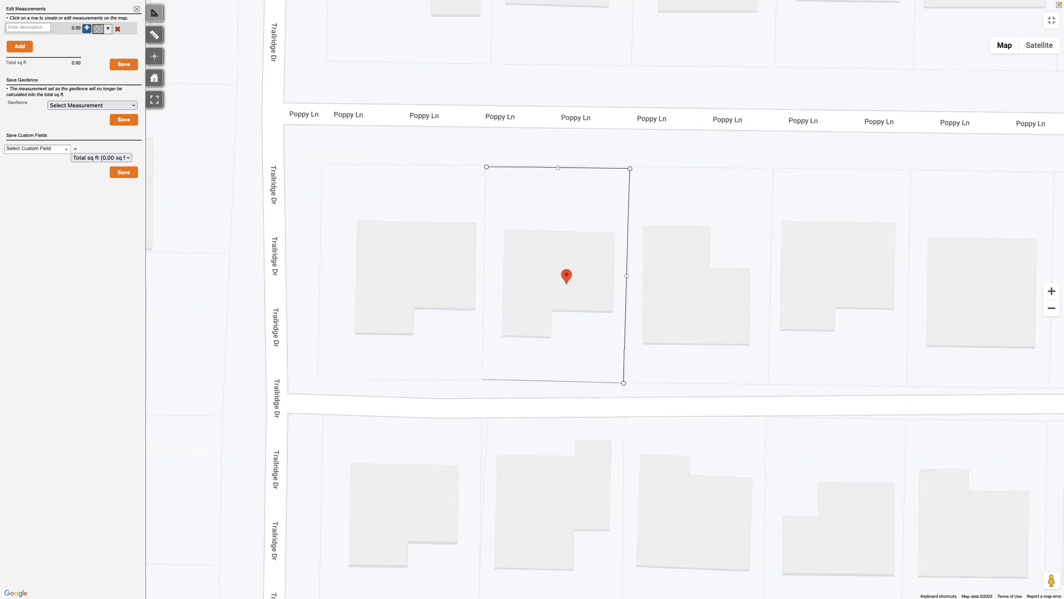
{"action": "left_click", "coordinate": [486, 167]}
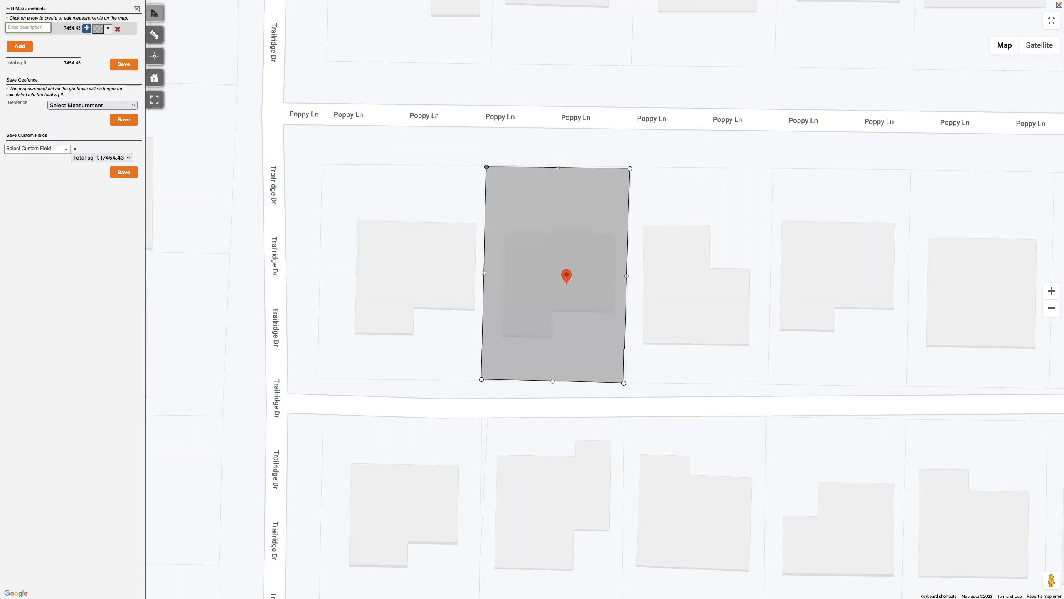
{"action": "left_click", "coordinate": [1039, 45]}
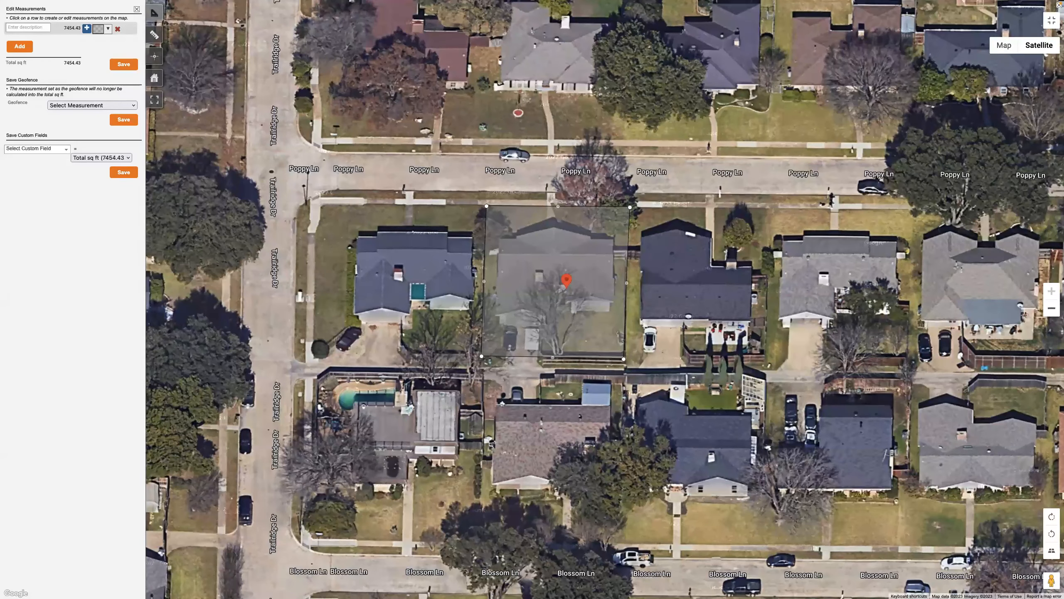
Extend the lot outline's two north corners toward the street and its two south corners toward the alley, enclosing about 8,744 sq ft
{"action": "left_click_drag", "start_coordinate": [487, 206], "coordinate": [487, 190]}
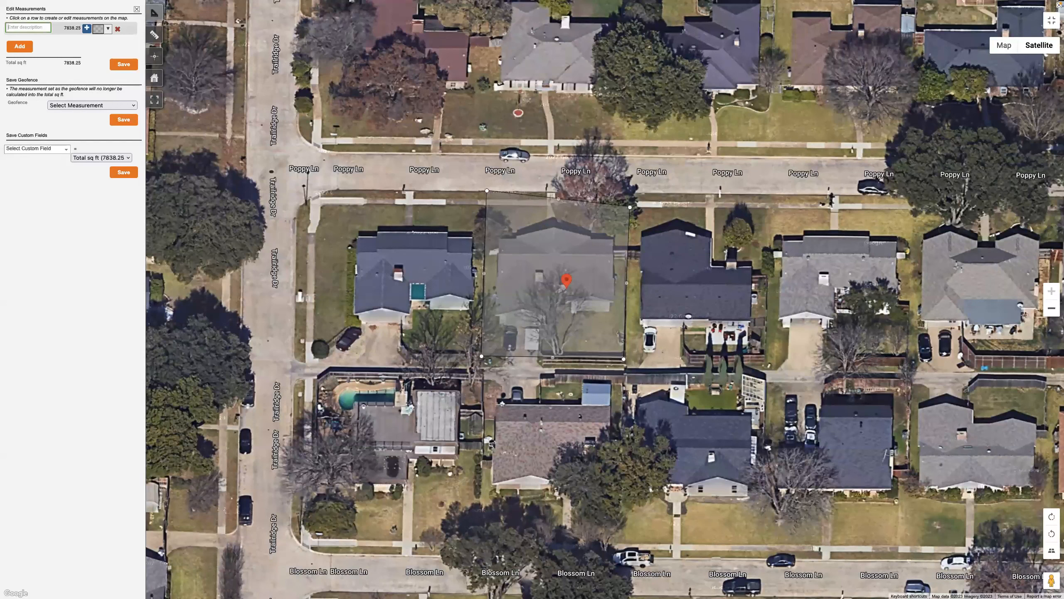
{"action": "left_click_drag", "start_coordinate": [630, 207], "coordinate": [631, 195]}
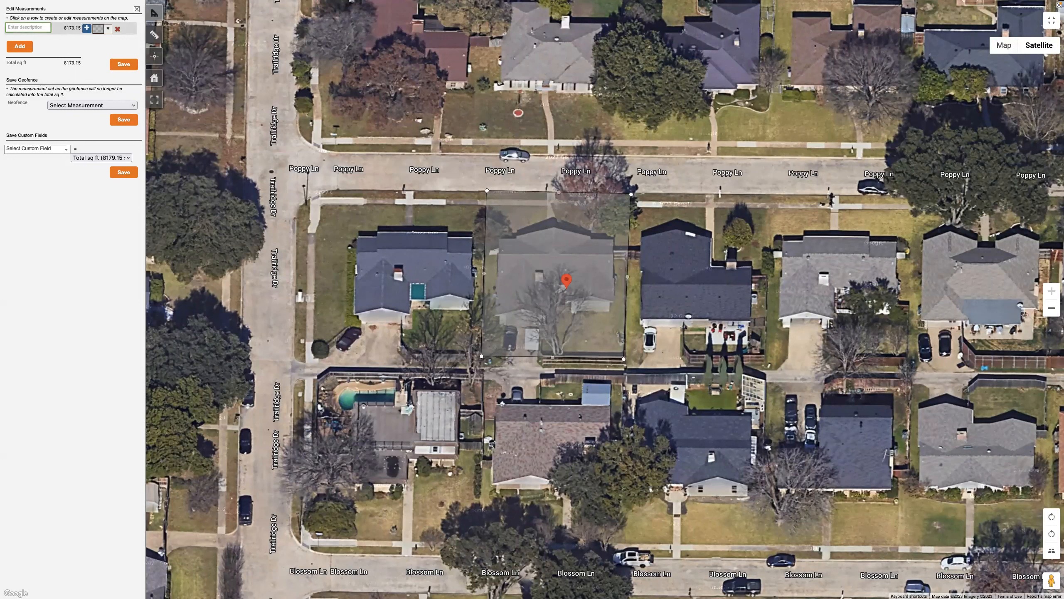
{"action": "left_click_drag", "start_coordinate": [624, 359], "coordinate": [624, 370]}
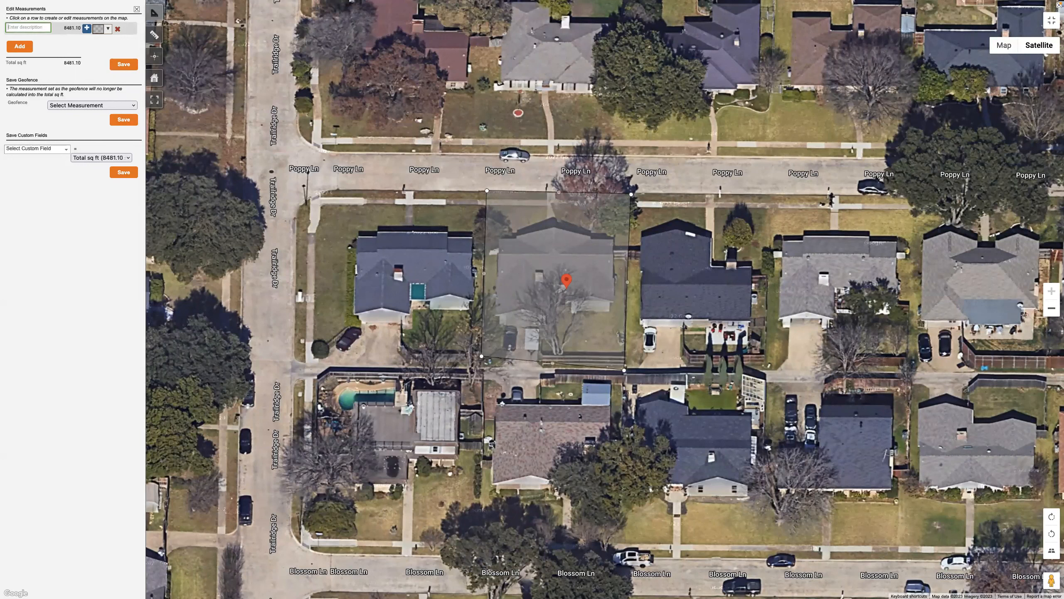
{"action": "left_click_drag", "start_coordinate": [482, 355], "coordinate": [482, 368]}
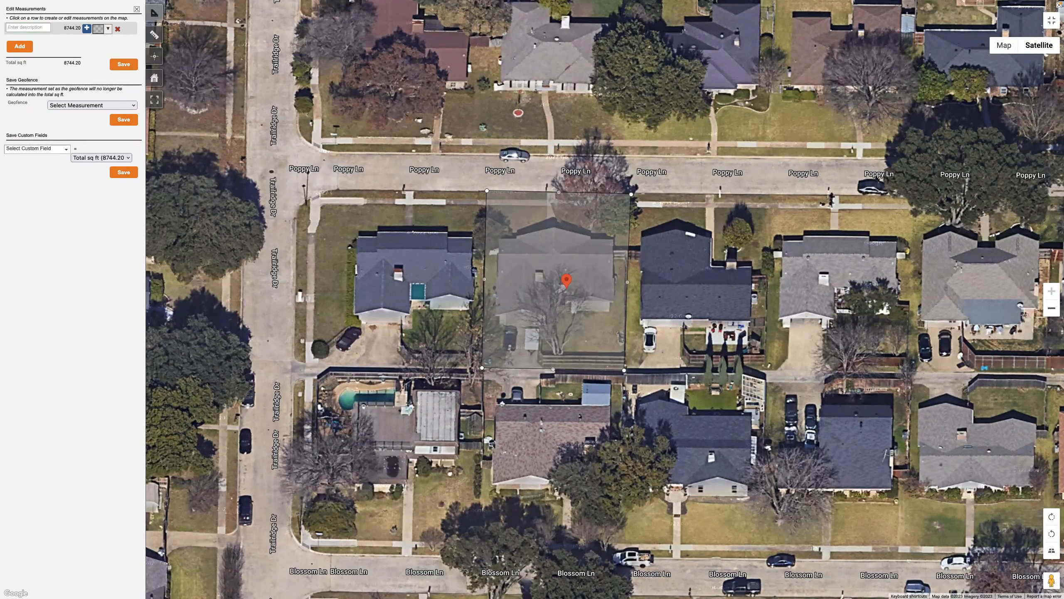
Name the lot measurement "Gross Lot Size"
{"action": "left_click", "coordinate": [28, 28]}
{"action": "type", "text": "Gross Lot Size"}
{"action": "left_click", "coordinate": [35, 189]}
{"action": "left_click", "coordinate": [44, 29]}
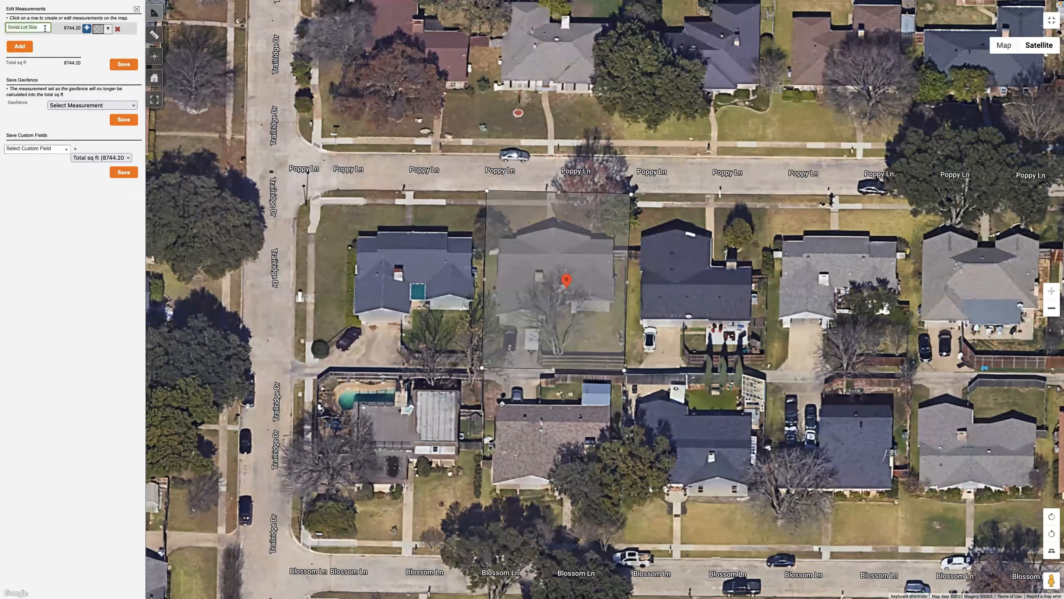
Choose the Gross Lot Size measurement as the value for the custom field
{"action": "left_click", "coordinate": [62, 150]}
{"action": "left_click", "coordinate": [102, 158]}
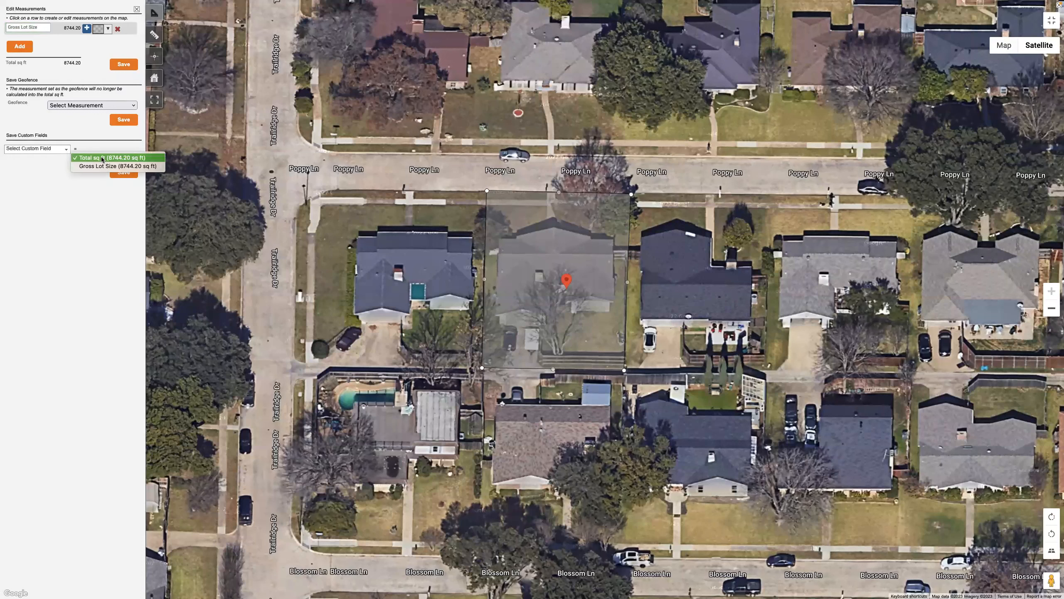
{"action": "left_click", "coordinate": [100, 166]}
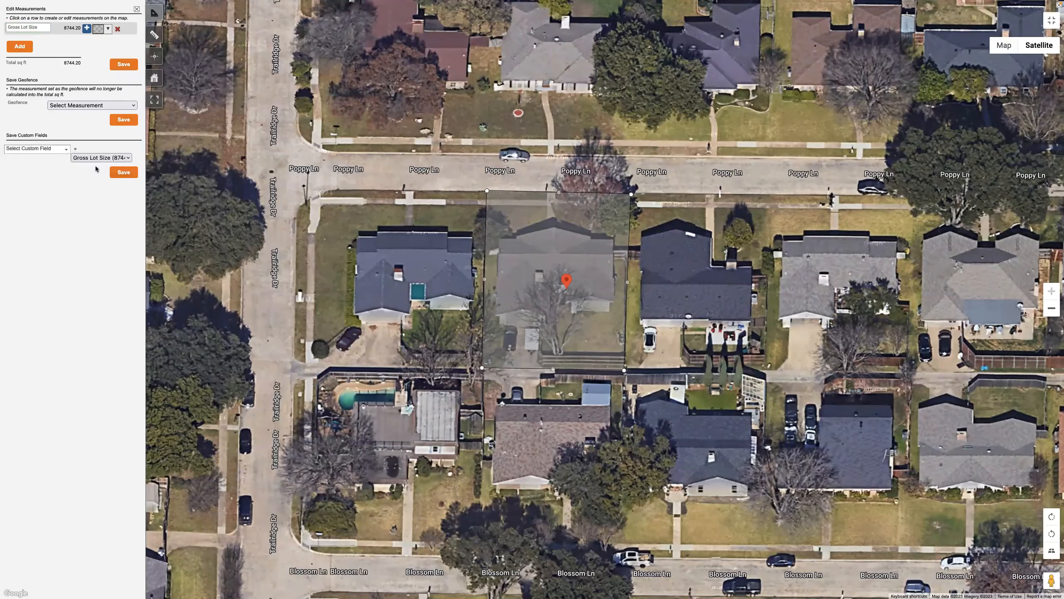
{"action": "left_click", "coordinate": [96, 160]}
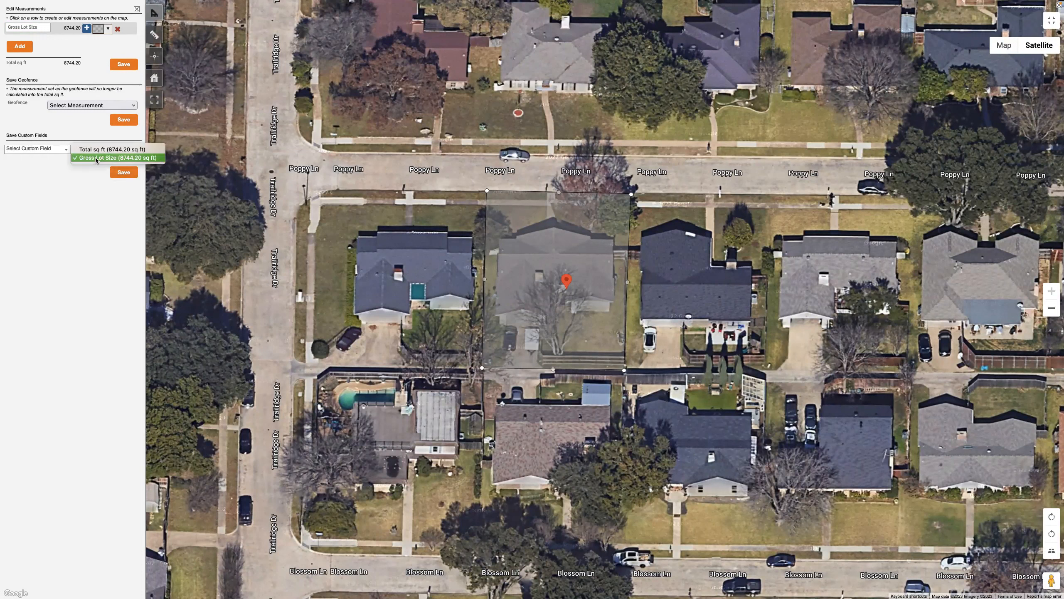
{"action": "left_click", "coordinate": [96, 159]}
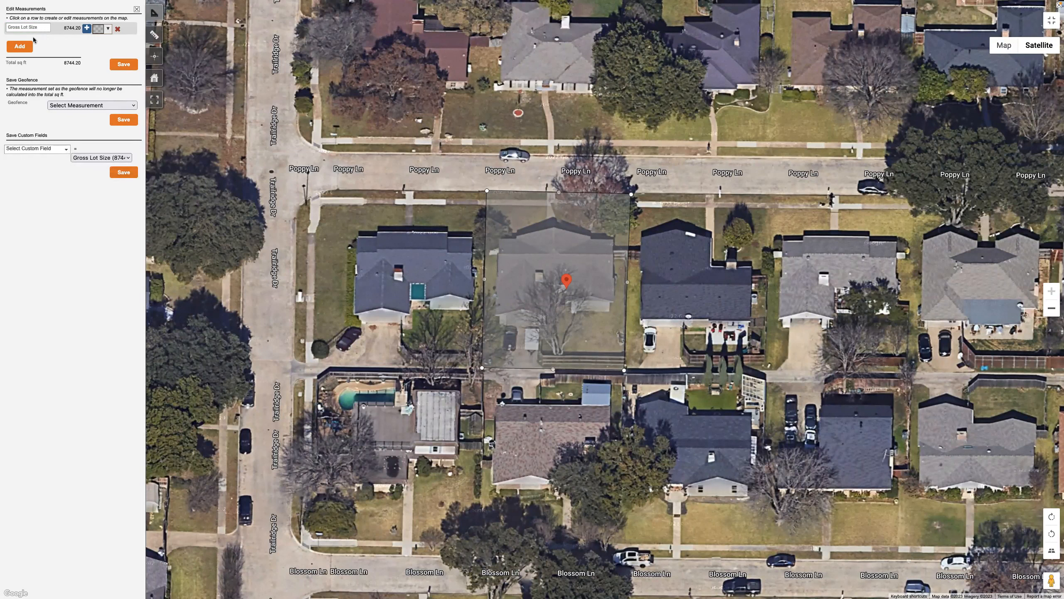
Add an empty second measurement row, reselect the Gross Lot Size row, and delete the empty row
{"action": "left_click", "coordinate": [24, 50]}
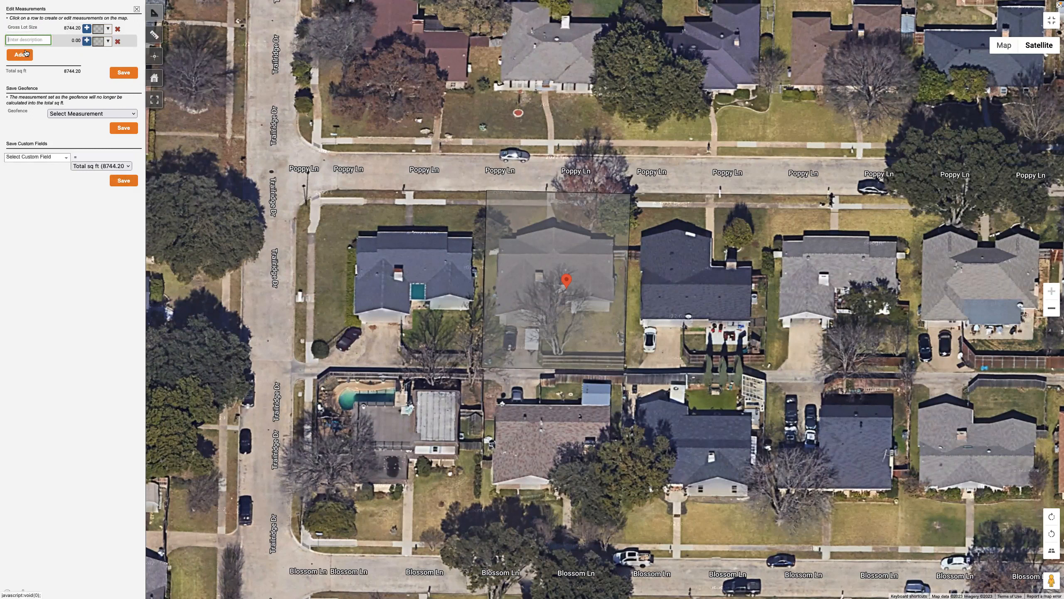
{"action": "left_click", "coordinate": [47, 27]}
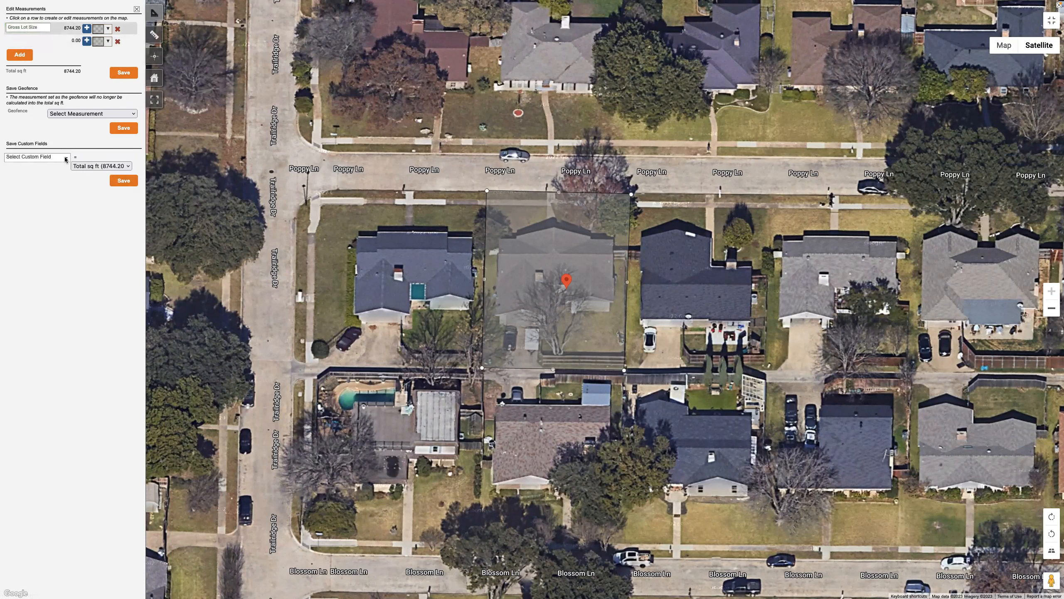
{"action": "left_click", "coordinate": [105, 166]}
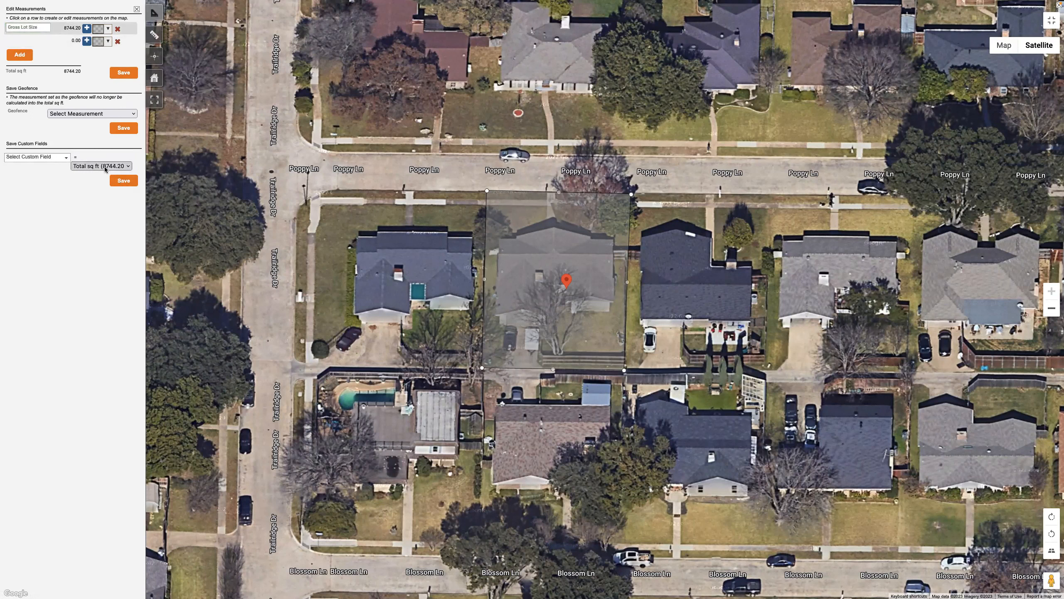
{"action": "left_click", "coordinate": [87, 168]}
{"action": "left_click", "coordinate": [118, 42]}
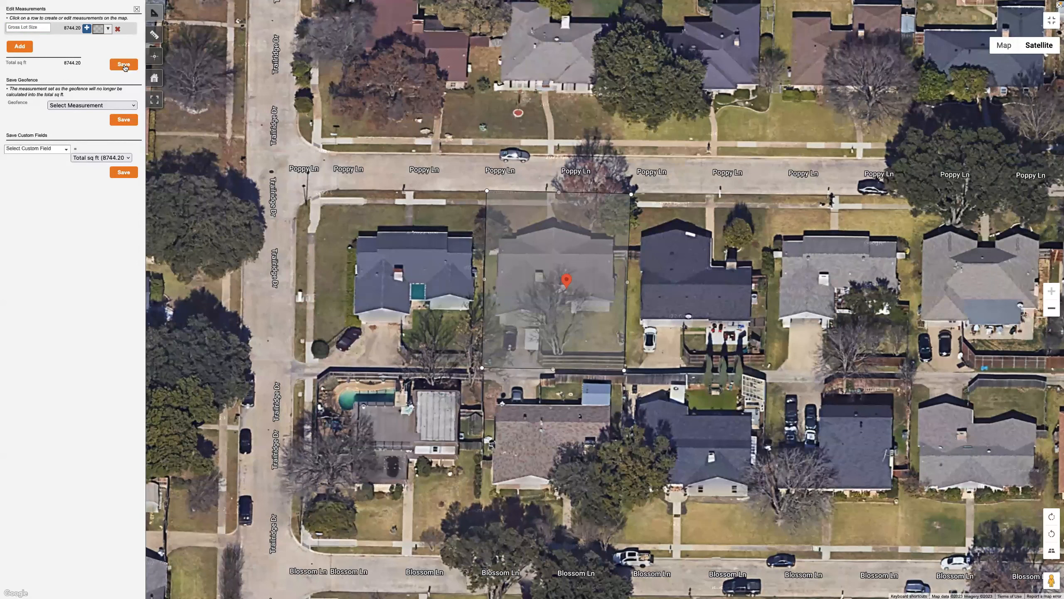
Save the Gross Lot Size measurement and leave the full-screen map for the lead's page
{"action": "left_click", "coordinate": [124, 65]}
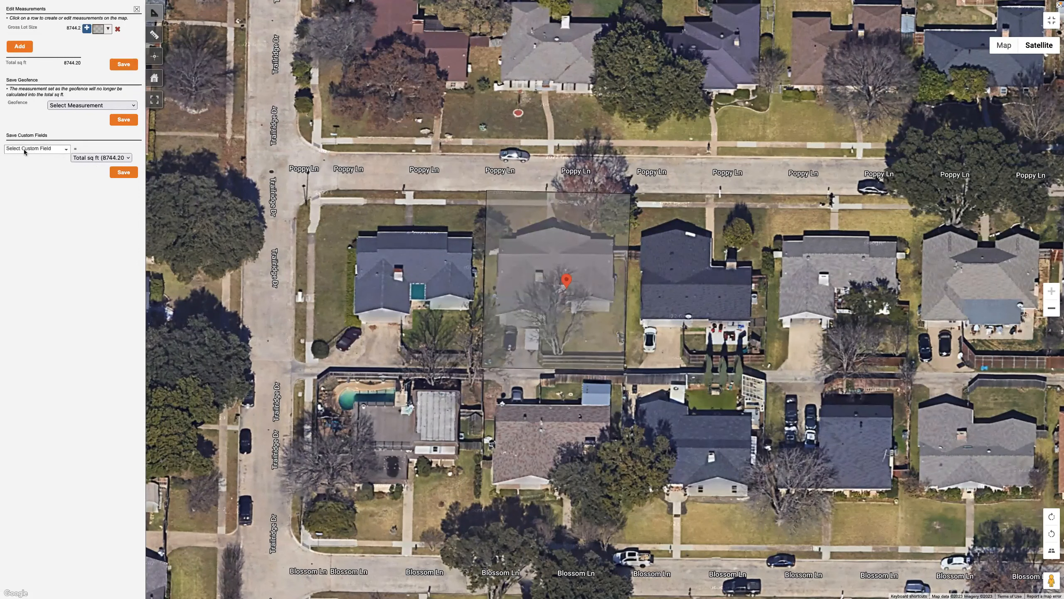
{"action": "left_click", "coordinate": [1052, 20]}
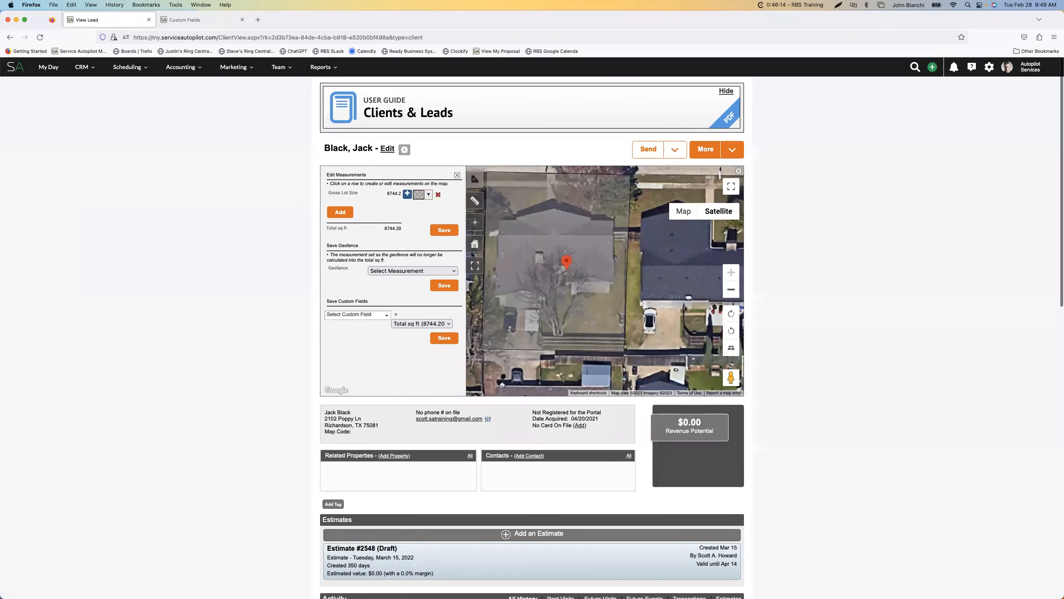
{"action": "left_click", "coordinate": [357, 314]}
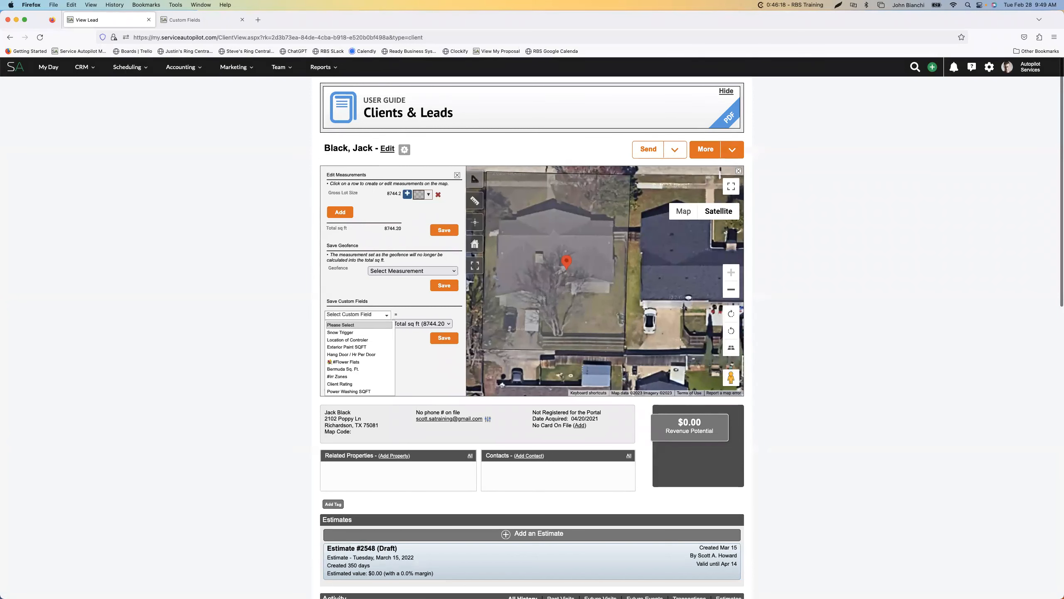
{"action": "left_click", "coordinate": [386, 315]}
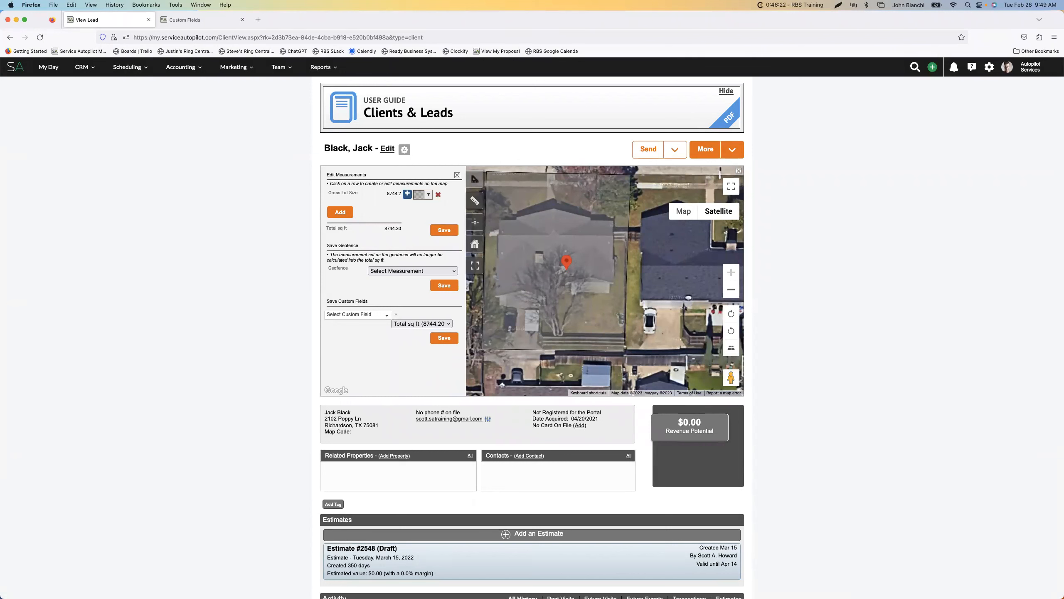
{"action": "left_click", "coordinate": [386, 315]}
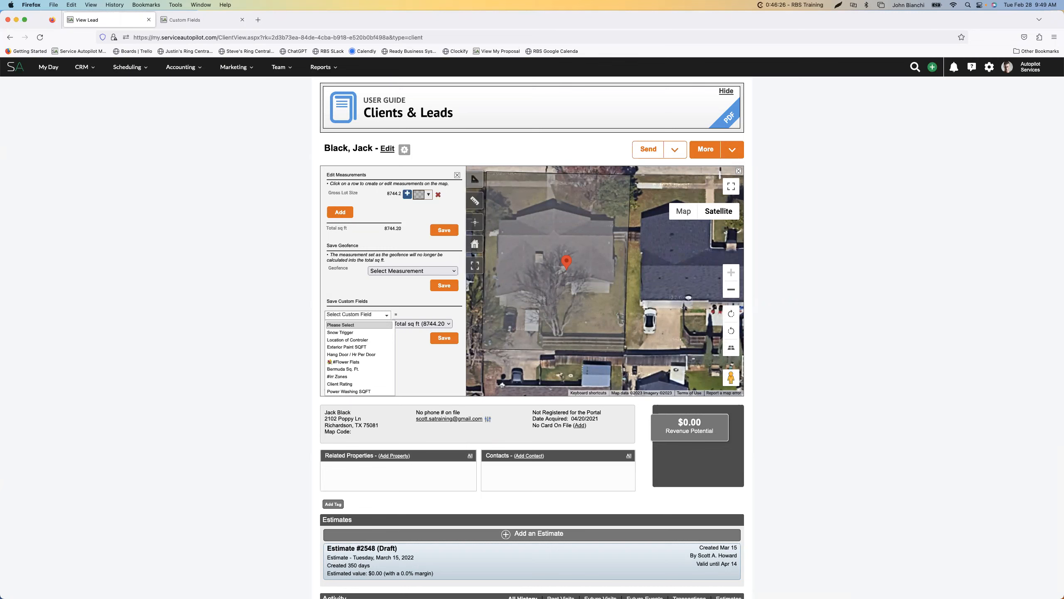
{"action": "left_click", "coordinate": [386, 315]}
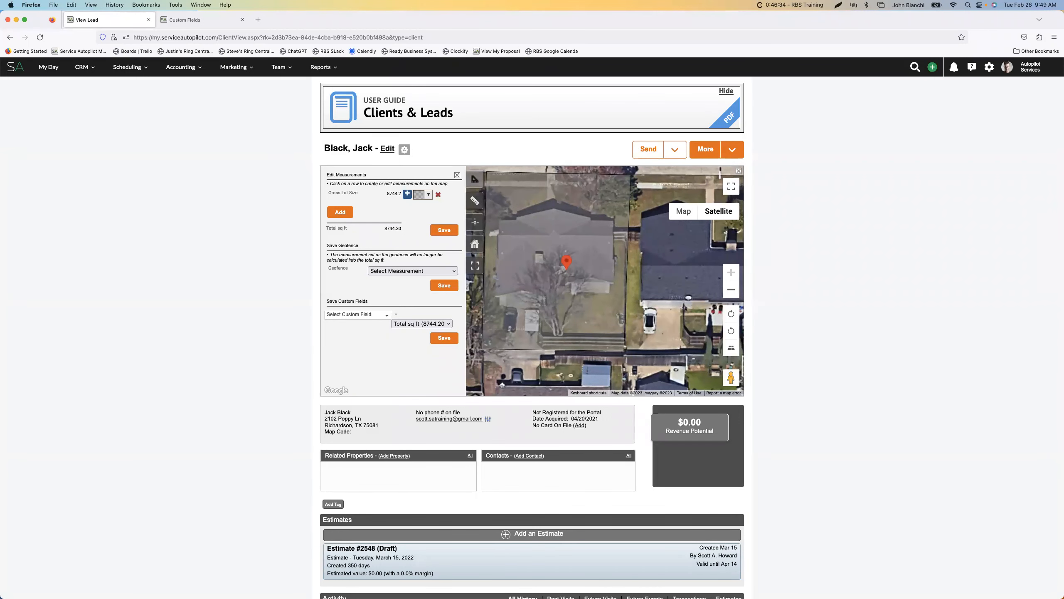
Assign the total square footage to the Gross Sq. Ft. custom field and save it
{"action": "left_click", "coordinate": [357, 314]}
{"action": "scroll", "coordinate": [359, 340], "scroll_direction": "down", "scroll_amount": 10}
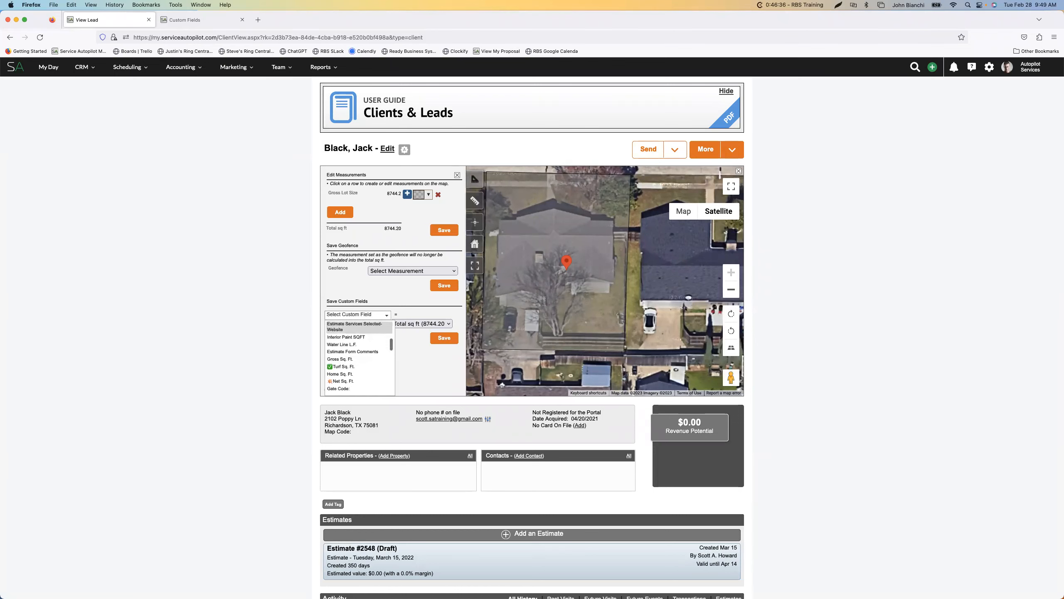
{"action": "scroll", "coordinate": [360, 356], "scroll_direction": "down", "scroll_amount": 10}
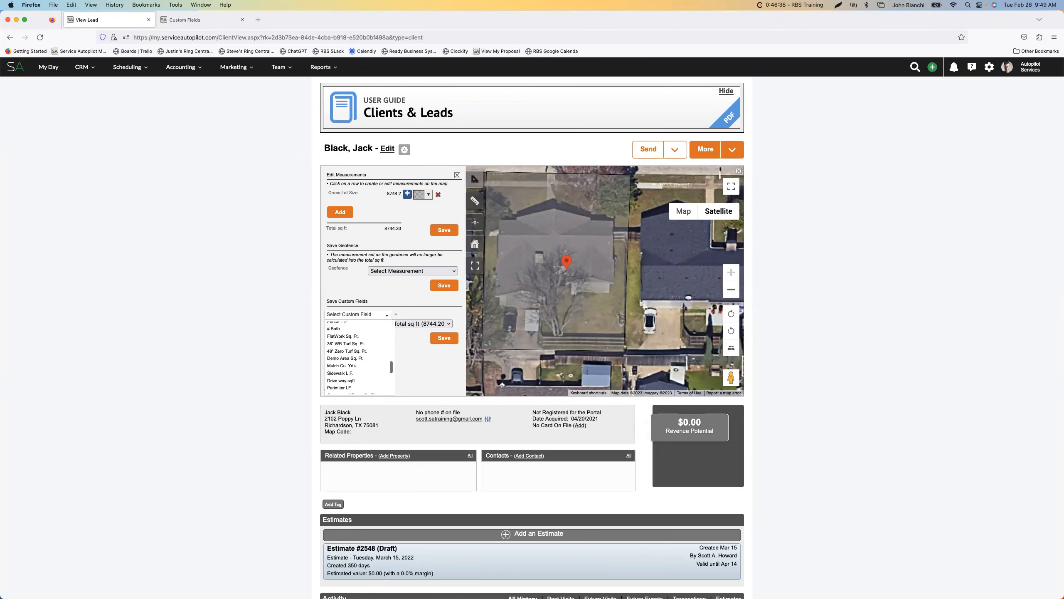
{"action": "scroll", "coordinate": [360, 356], "scroll_direction": "down", "scroll_amount": 3}
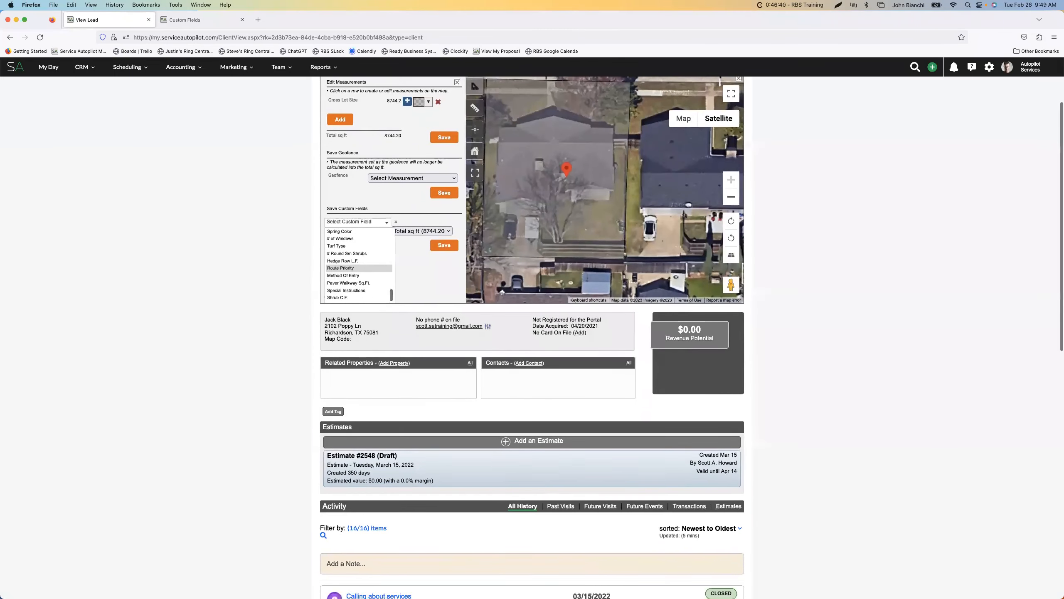
{"action": "scroll", "coordinate": [359, 355], "scroll_direction": "up", "scroll_amount": 5}
{"action": "scroll", "coordinate": [359, 357], "scroll_direction": "up", "scroll_amount": 8}
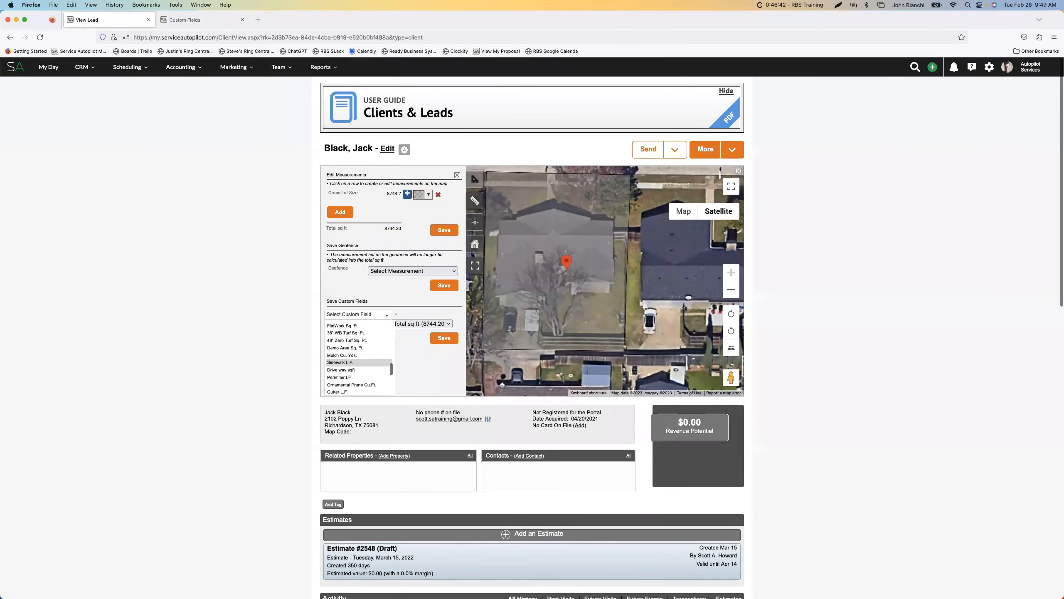
{"action": "scroll", "coordinate": [360, 356], "scroll_direction": "up", "scroll_amount": 5}
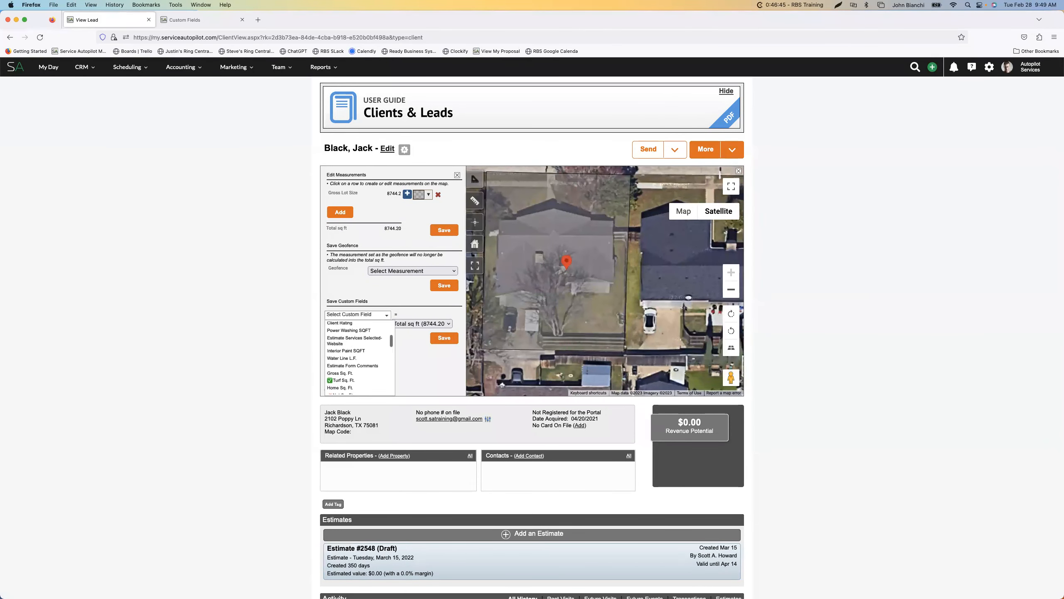
{"action": "left_click", "coordinate": [348, 374]}
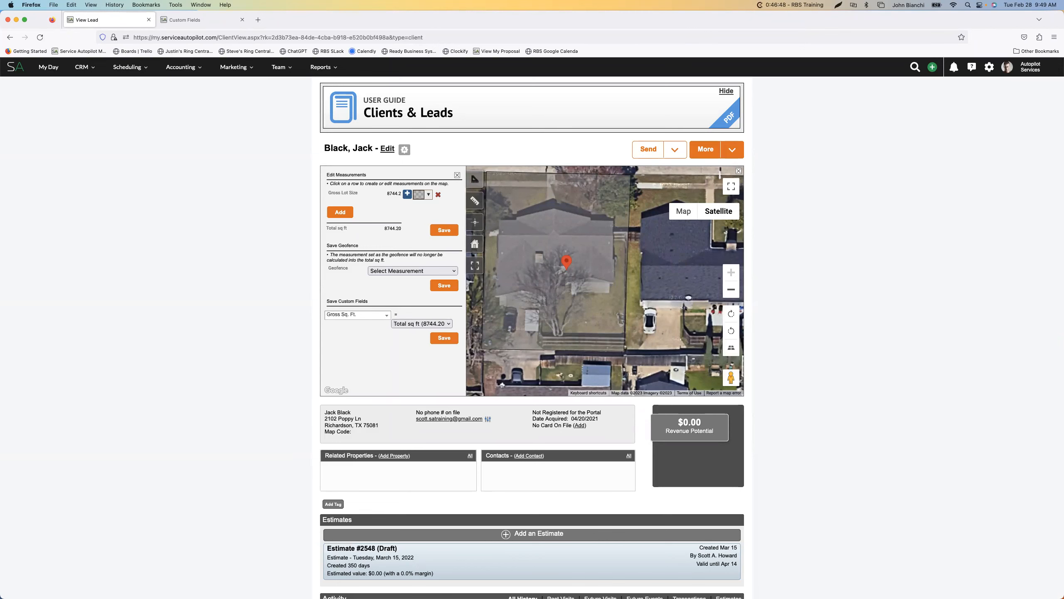
{"action": "left_click", "coordinate": [444, 337]}
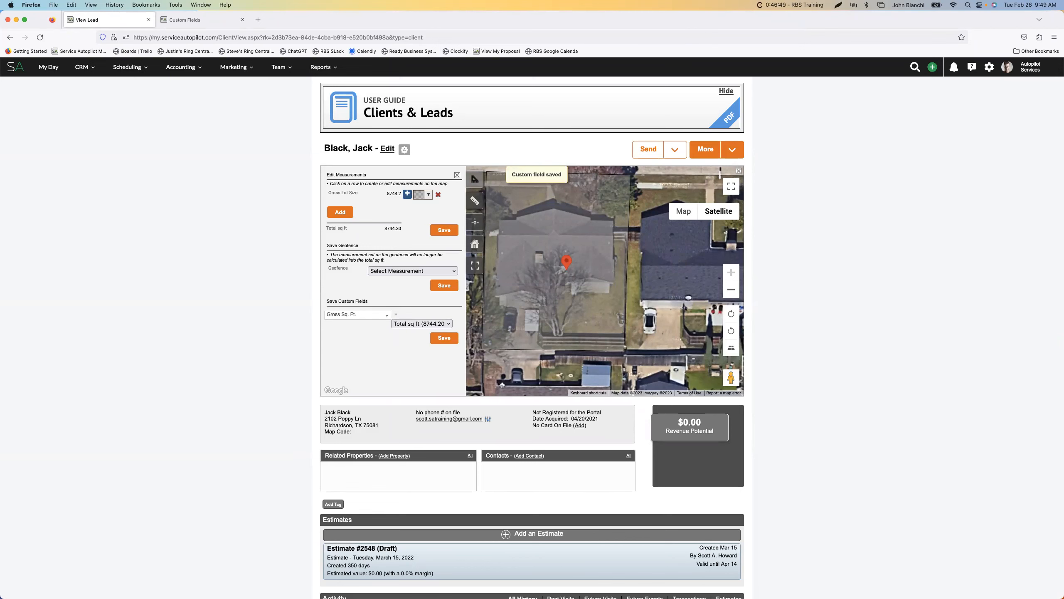
Expand the lead's details and check the saved Gross Sq. Ft. custom field
{"action": "scroll", "coordinate": [532, 293], "scroll_direction": "down", "scroll_amount": 20}
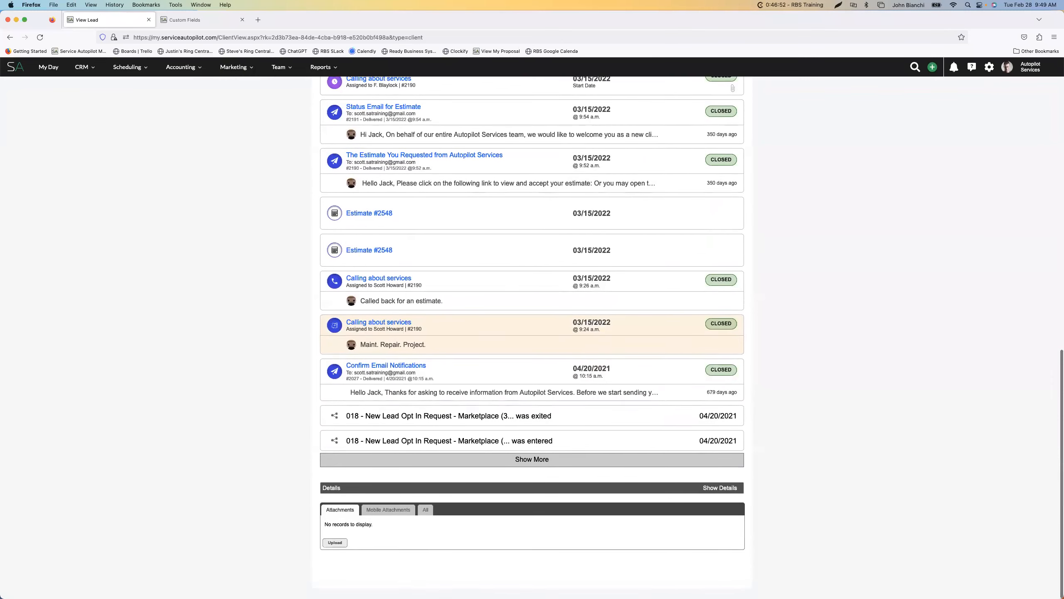
{"action": "left_click", "coordinate": [719, 487]}
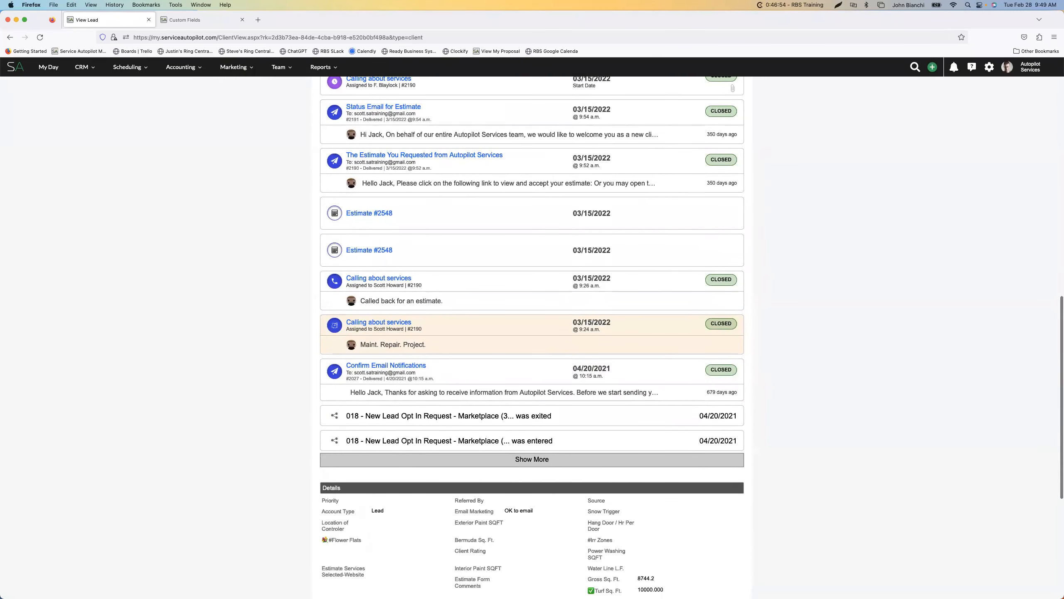
{"action": "scroll", "coordinate": [532, 336], "scroll_direction": "down", "scroll_amount": 6}
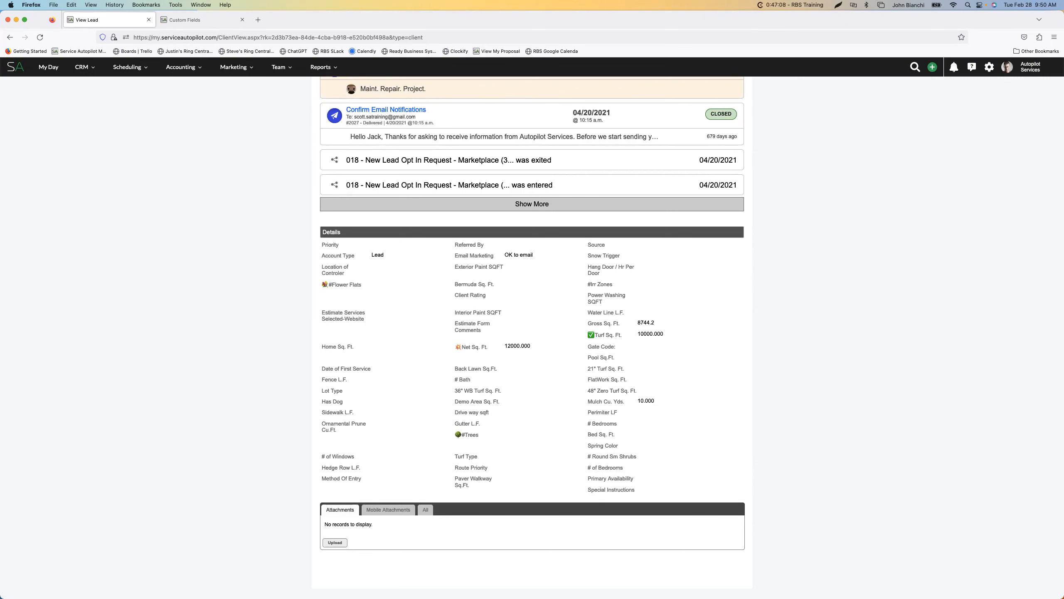
Return to the full-screen map and select the Gross Lot Size measurement for editing
{"action": "scroll", "coordinate": [532, 335], "scroll_direction": "up", "scroll_amount": 5}
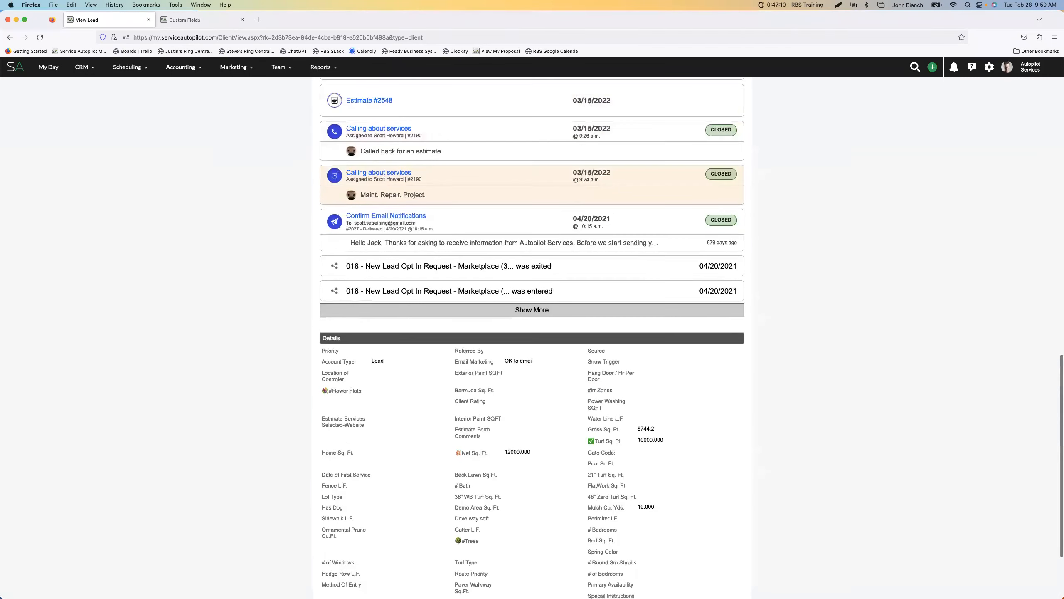
{"action": "scroll", "coordinate": [478, 244], "scroll_direction": "up", "scroll_amount": 15}
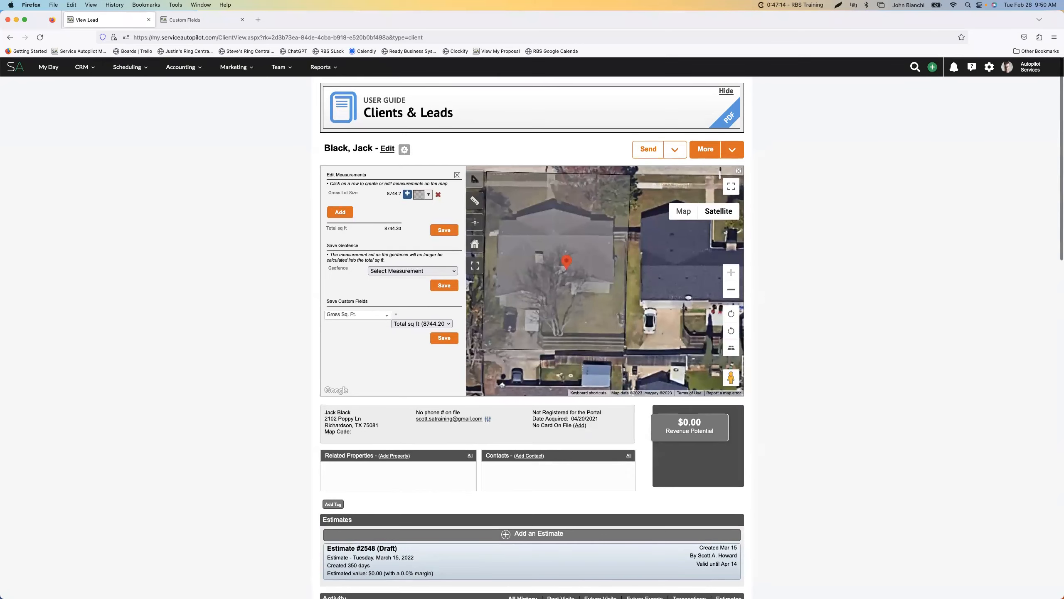
{"action": "left_click", "coordinate": [731, 187]}
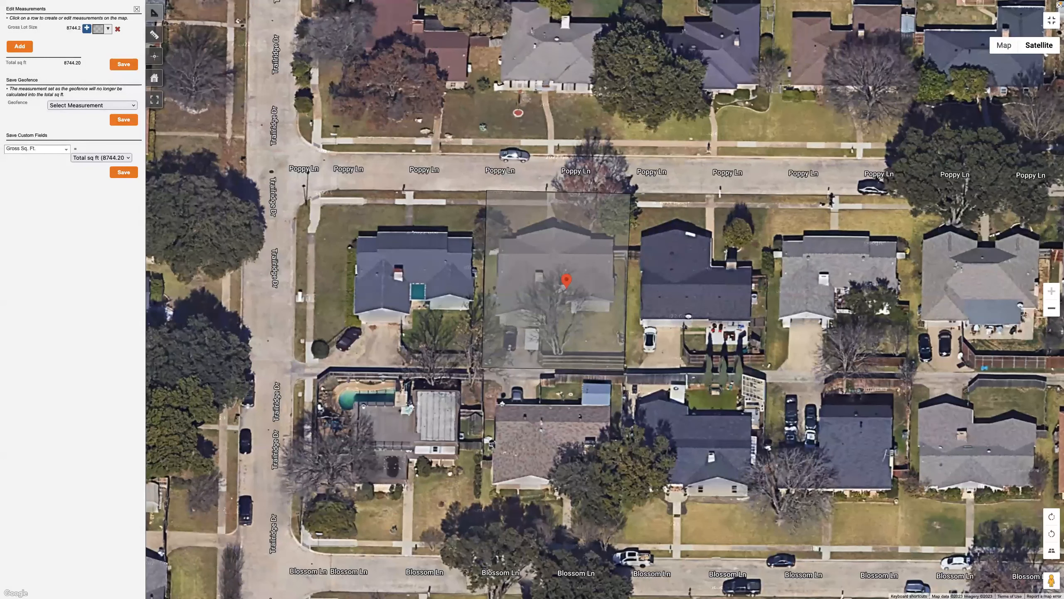
{"action": "left_click", "coordinate": [39, 28]}
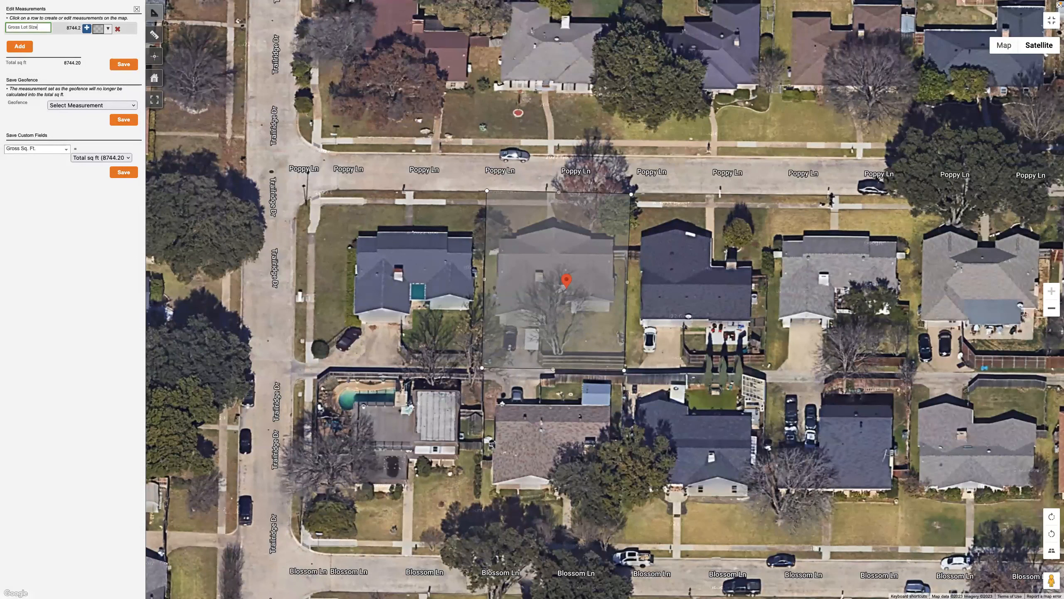
{"action": "left_click", "coordinate": [124, 64]}
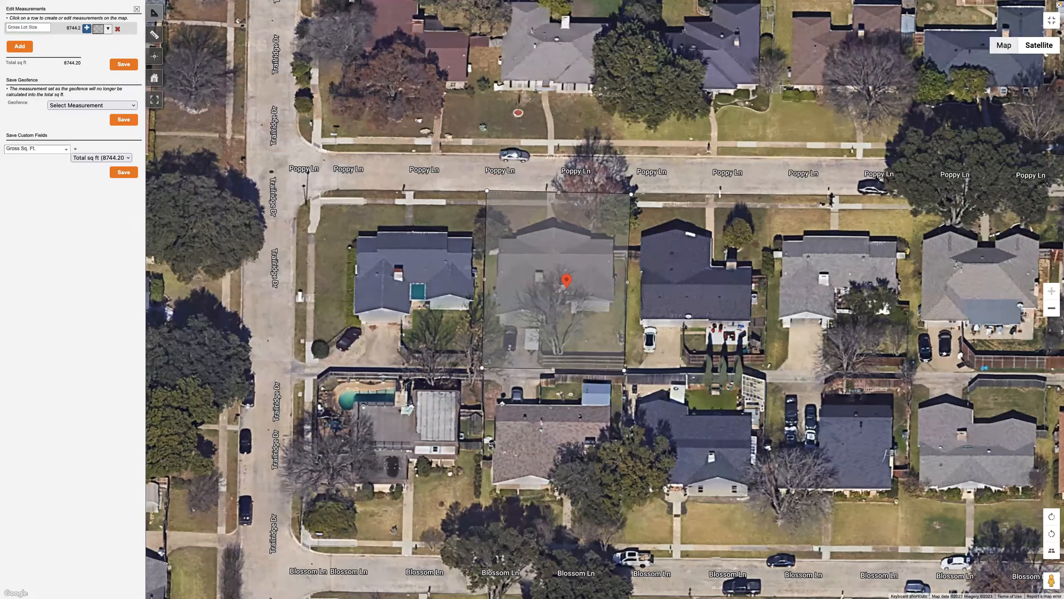
{"action": "mouse_move", "coordinate": [1039, 45]}
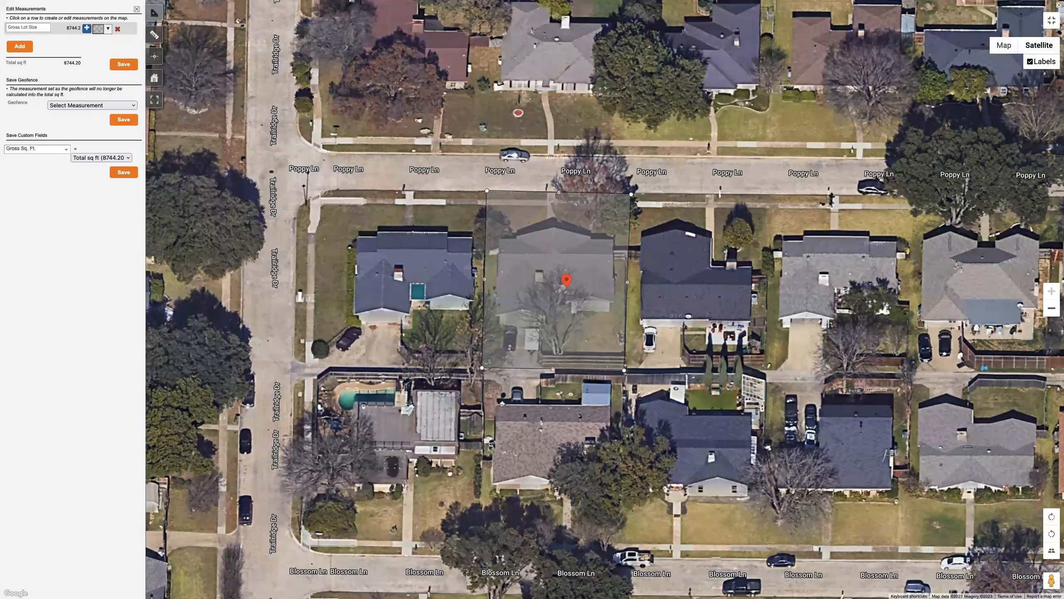
Leave the full-screen map and change the Gross Lot Size area's fill color to light green
{"action": "key", "text": "Escape"}
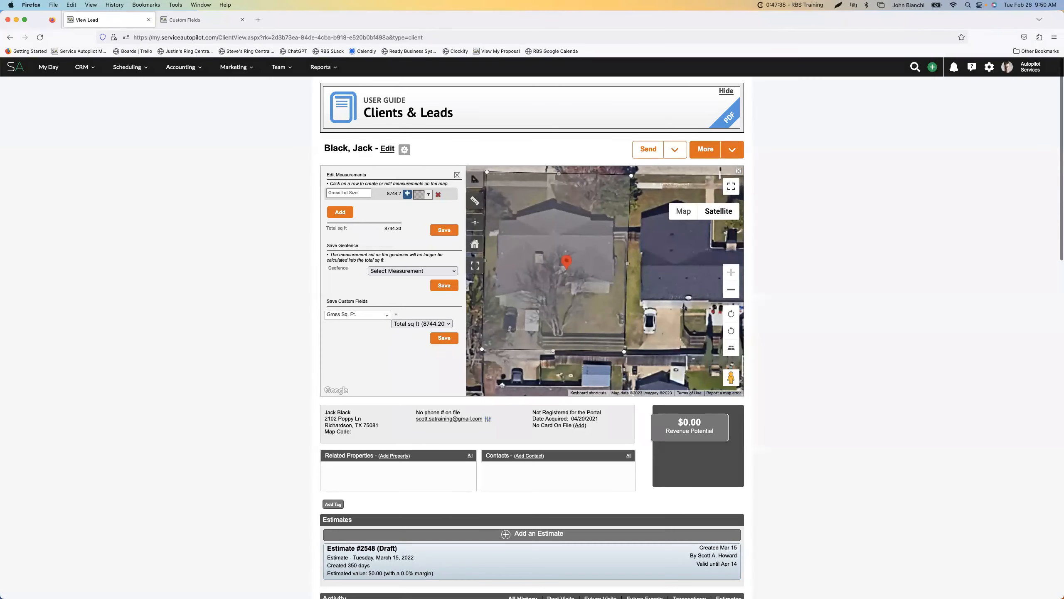
{"action": "left_click", "coordinate": [429, 195]}
{"action": "left_click", "coordinate": [428, 195]}
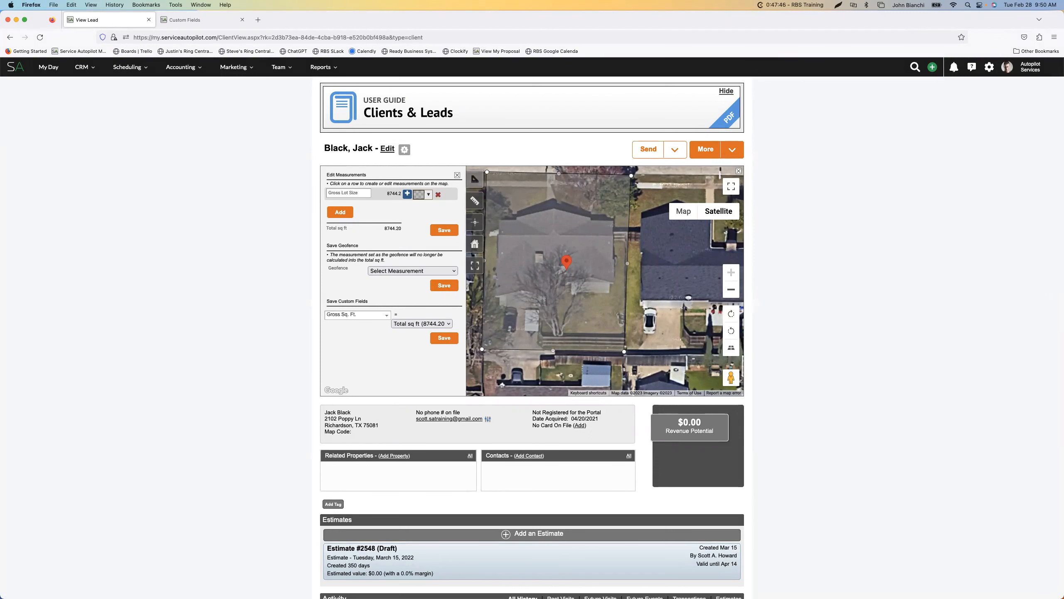
{"action": "scroll", "coordinate": [532, 336], "scroll_direction": "down", "scroll_amount": 1}
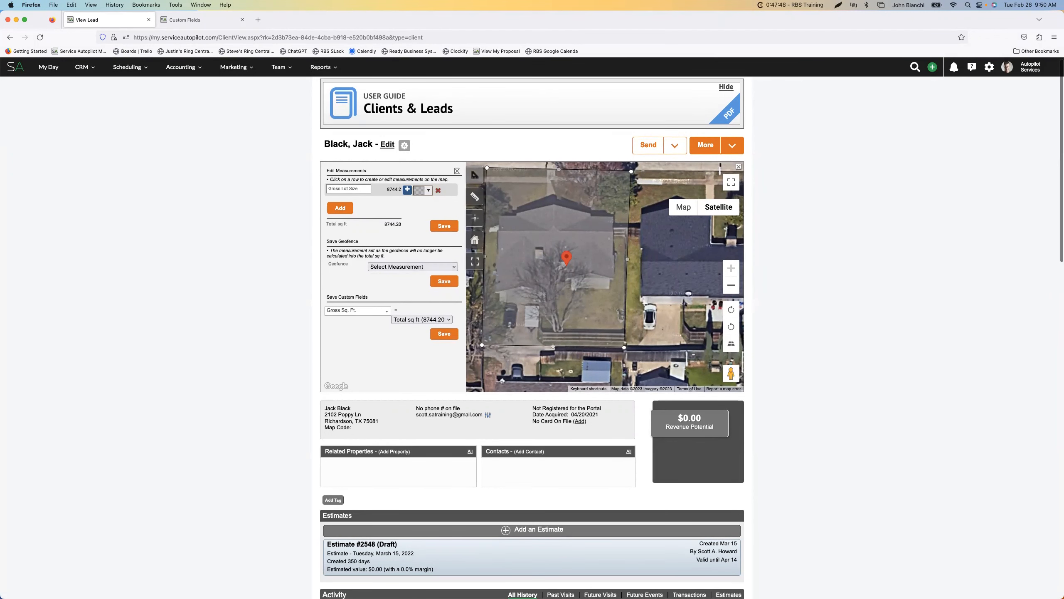
{"action": "left_click", "coordinate": [424, 190]}
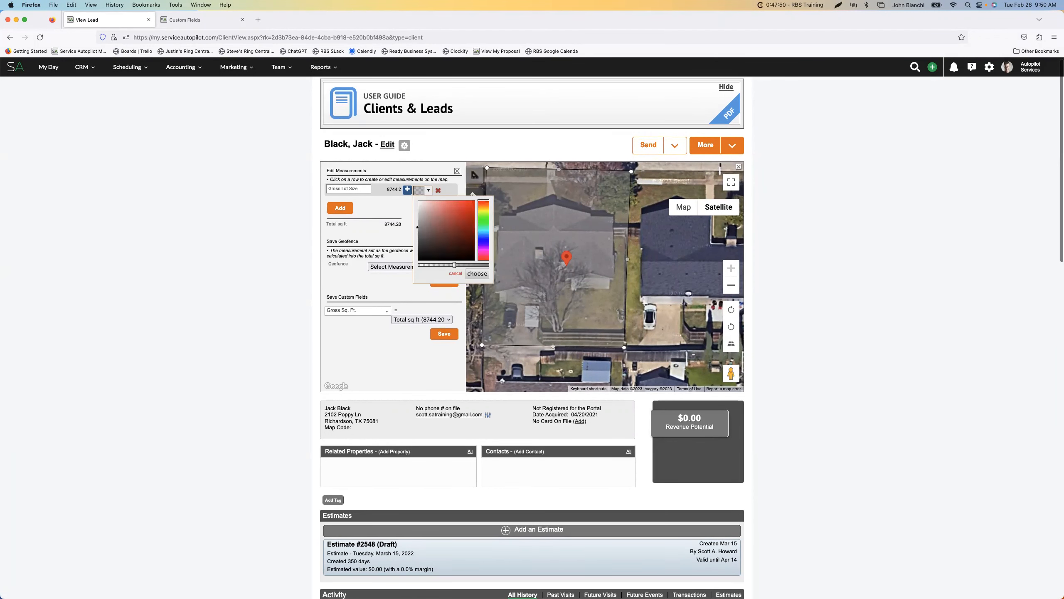
{"action": "left_click", "coordinate": [438, 209]}
{"action": "mouse_move", "coordinate": [483, 201]}
{"action": "left_mouse_down"}
{"action": "mouse_move", "coordinate": [483, 222]}
{"action": "mouse_move", "coordinate": [429, 206]}
{"action": "left_mouse_up"}
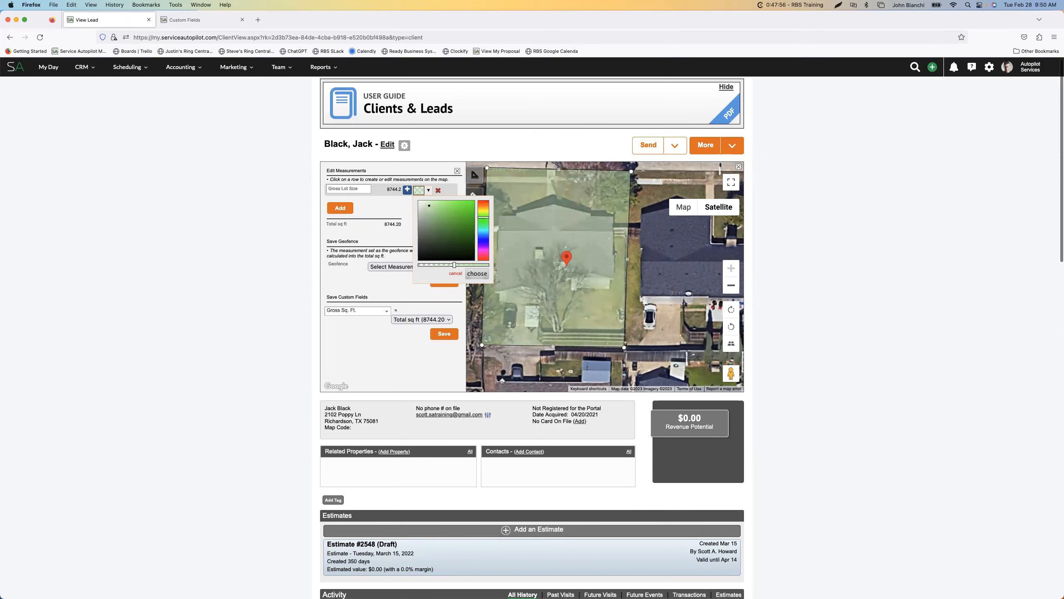
{"action": "left_click", "coordinate": [477, 273]}
Lower the opacity of the Gross Lot Size area's green fill and apply it
{"action": "left_click", "coordinate": [419, 190]}
{"action": "left_click_drag", "start_coordinate": [454, 265], "coordinate": [439, 264]}
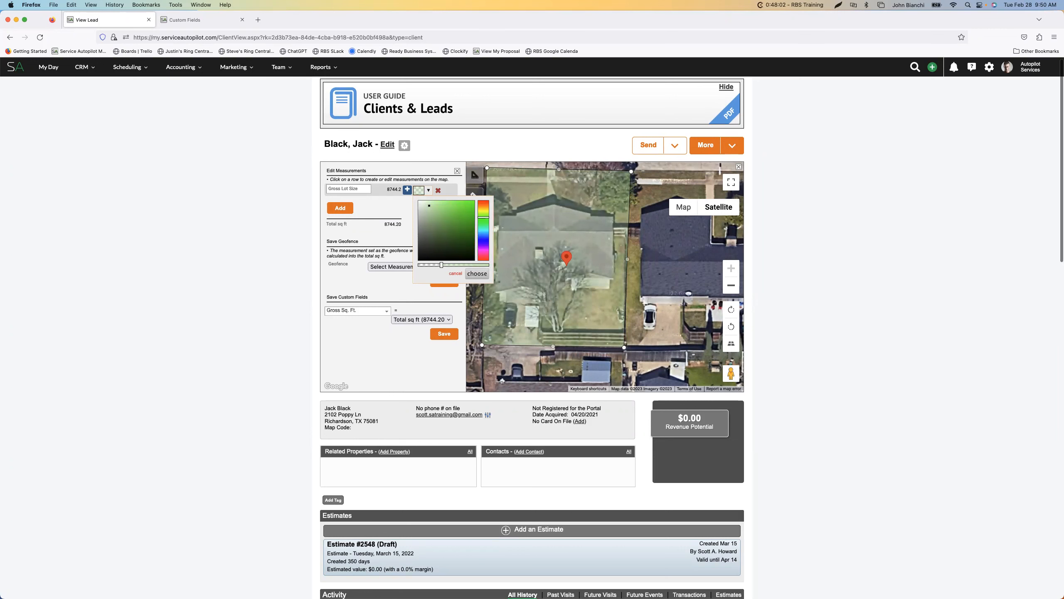
{"action": "left_click", "coordinate": [477, 273]}
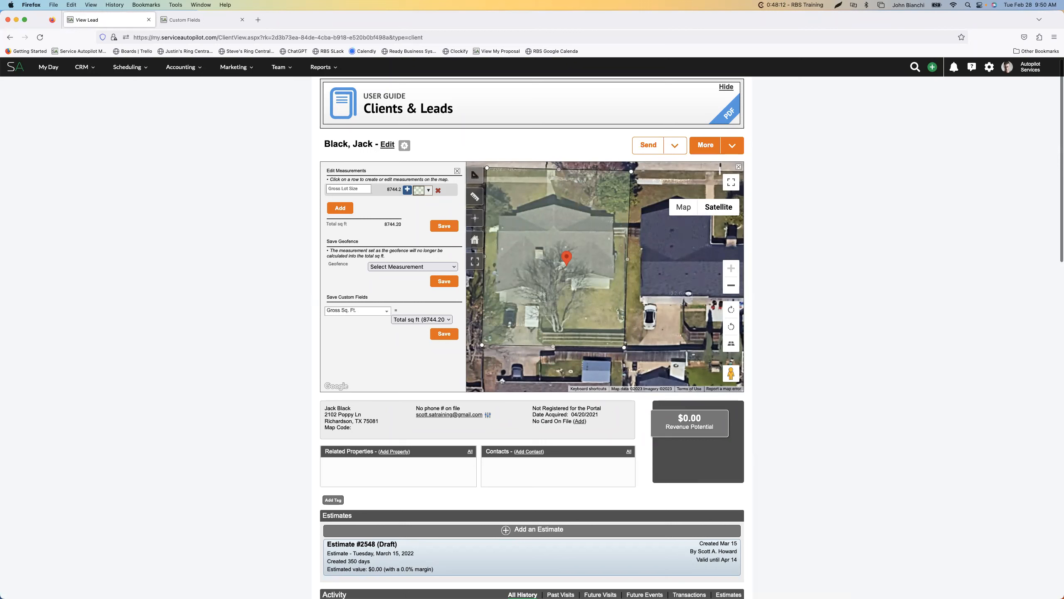
Add a second measurement and outline the house together with its rear driveway, about 3,630 sq ft
{"action": "left_click", "coordinate": [340, 208]}
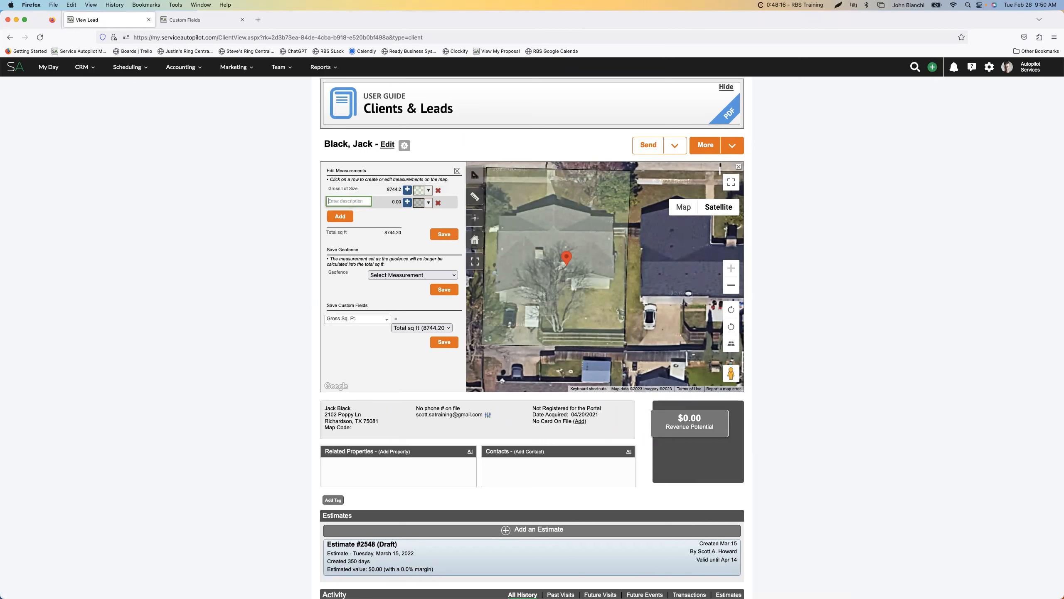
{"action": "left_click", "coordinate": [500, 302]}
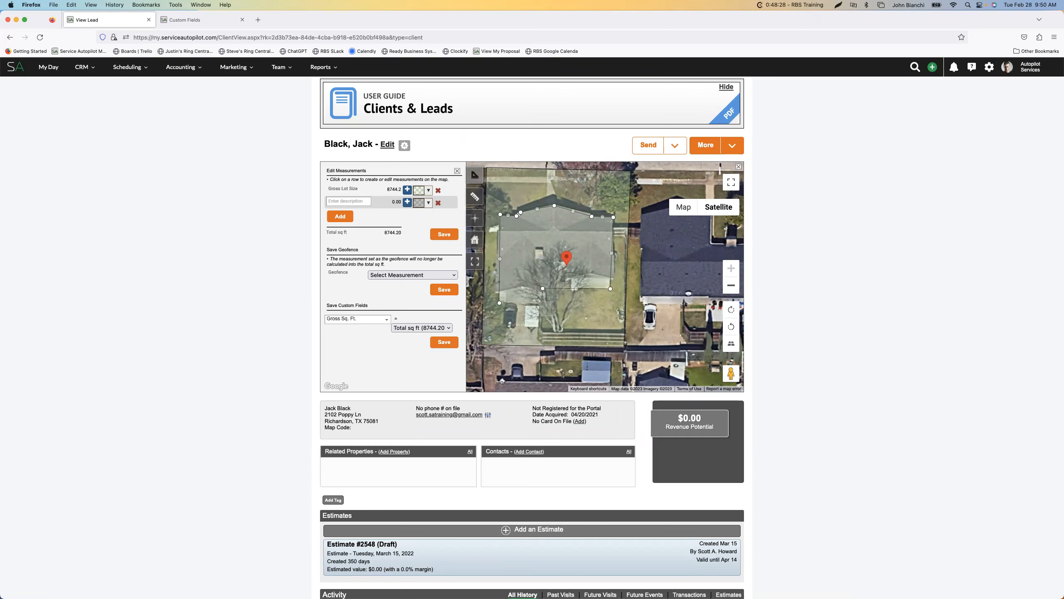
{"action": "left_click", "coordinate": [542, 288]}
{"action": "left_click", "coordinate": [537, 341]}
{"action": "left_click", "coordinate": [542, 344]}
{"action": "left_click", "coordinate": [506, 340]}
{"action": "left_click", "coordinate": [500, 303]}
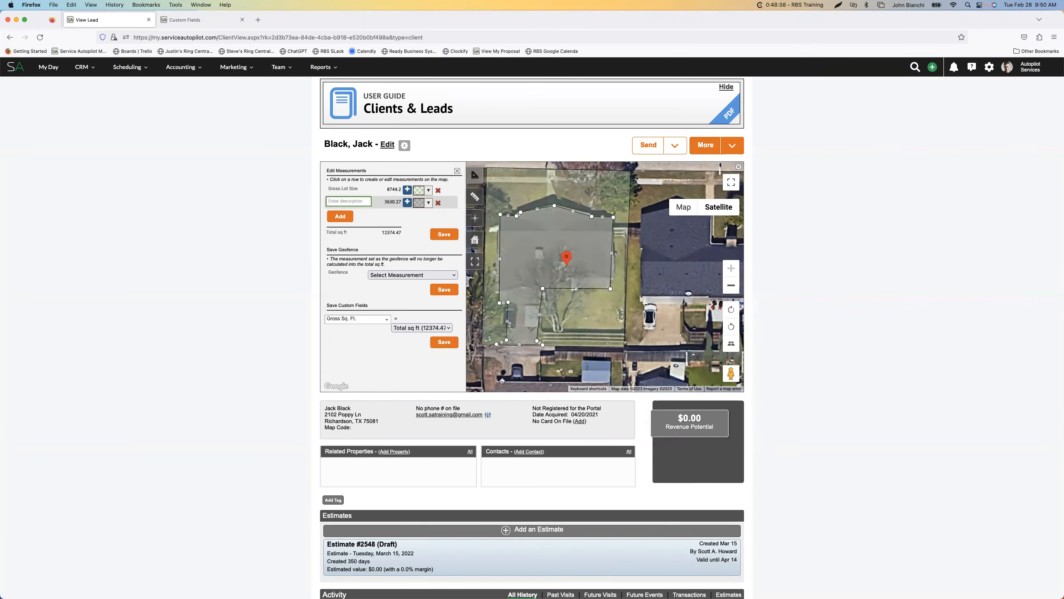
Recolor the house and driveway area red with a slightly lower opacity
{"action": "left_click", "coordinate": [419, 203]}
{"action": "left_click", "coordinate": [442, 230]}
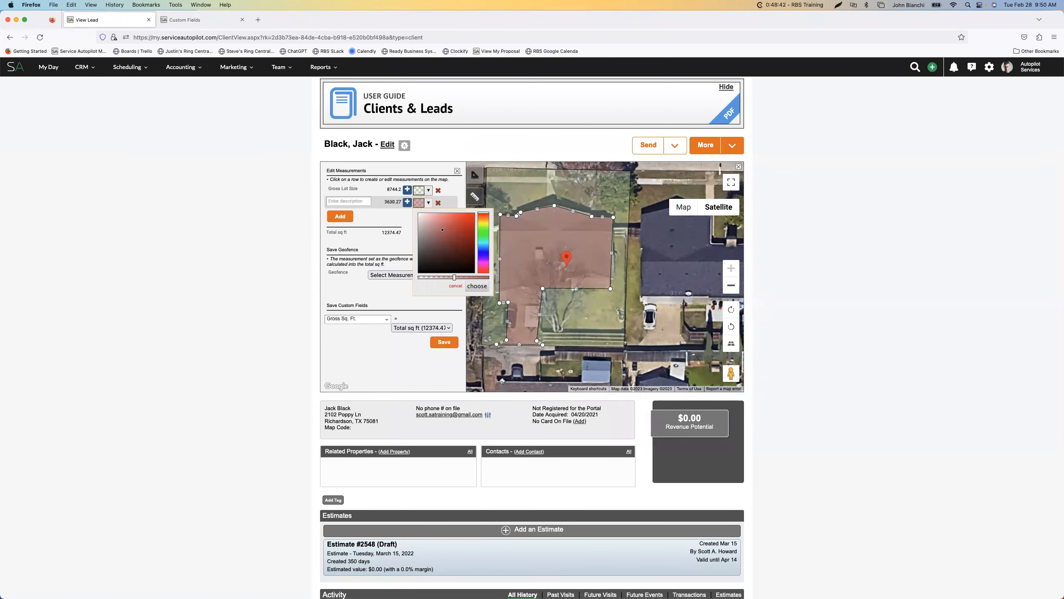
{"action": "left_click_drag", "start_coordinate": [454, 277], "coordinate": [447, 277]}
{"action": "left_click", "coordinate": [477, 286]}
Name the new measurement "House w/driveway" and set it to subtract from the total square footage
{"action": "left_click", "coordinate": [349, 201]}
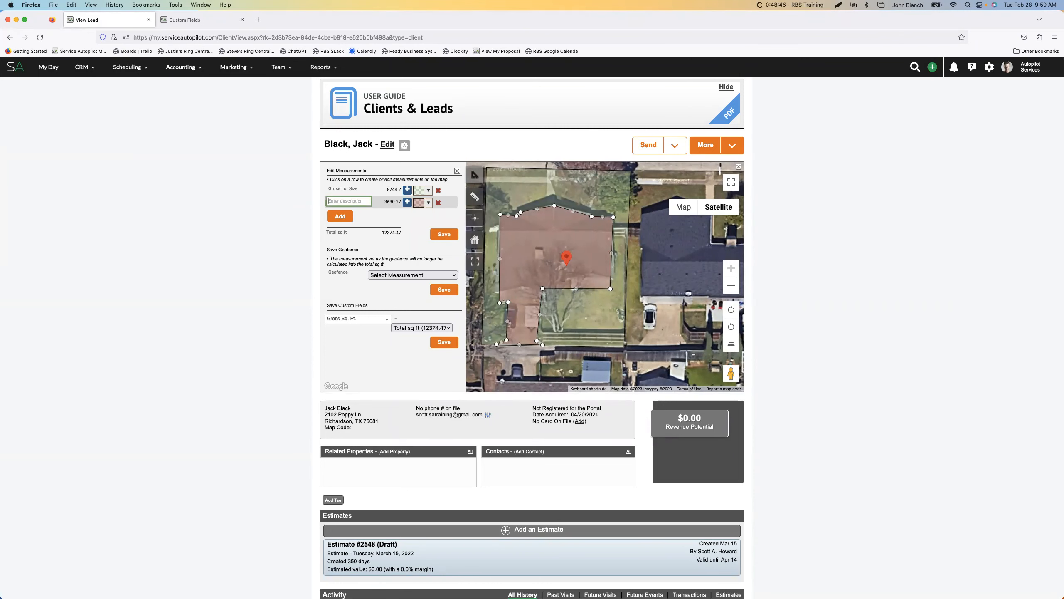
{"action": "type", "text": "House w/driveway"}
{"action": "left_click", "coordinate": [382, 214]}
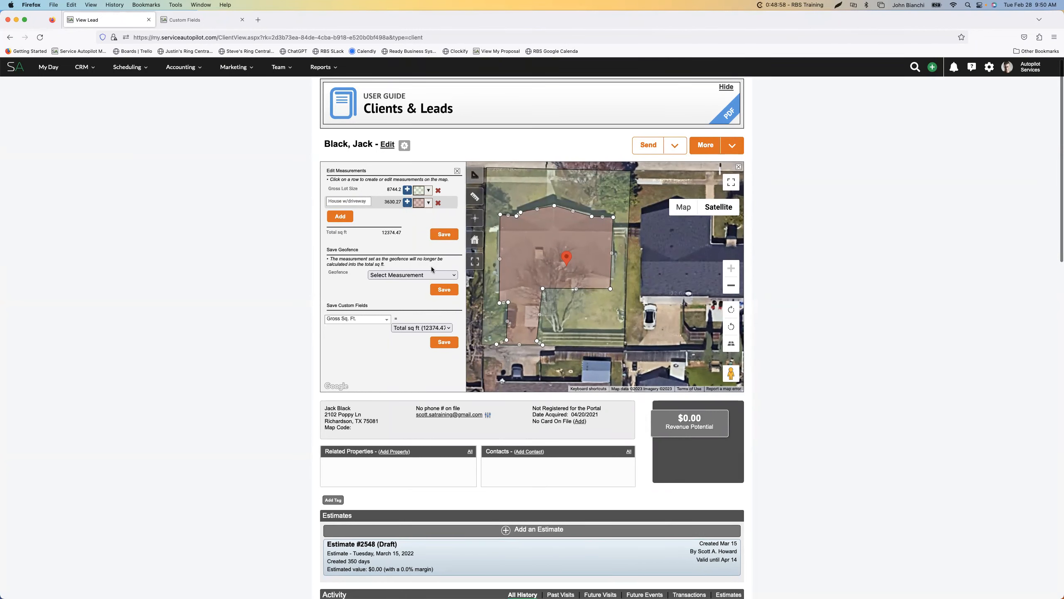
{"action": "left_click", "coordinate": [408, 203]}
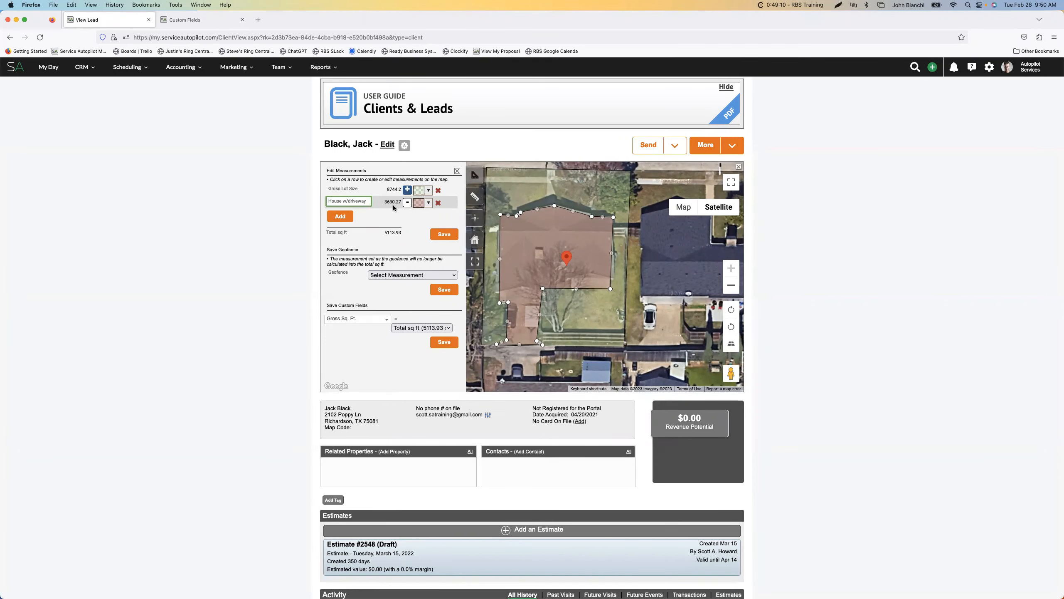
{"action": "left_click", "coordinate": [407, 203]}
{"action": "left_click", "coordinate": [407, 203]}
Assign the House w/driveway measurement to the Home Sq. Ft. custom field and save it
{"action": "left_click", "coordinate": [410, 328]}
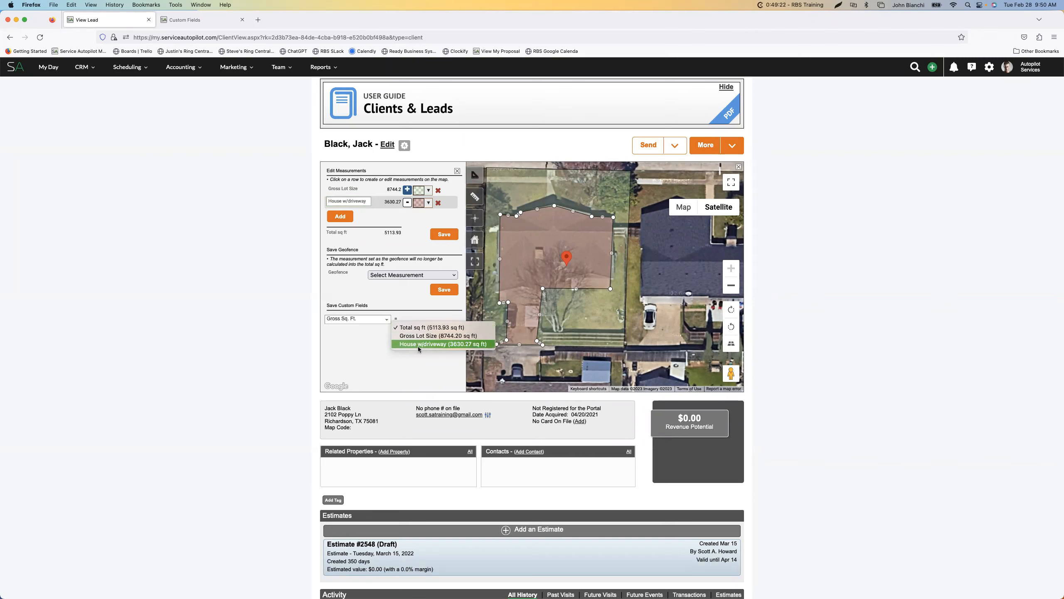
{"action": "left_click", "coordinate": [421, 345]}
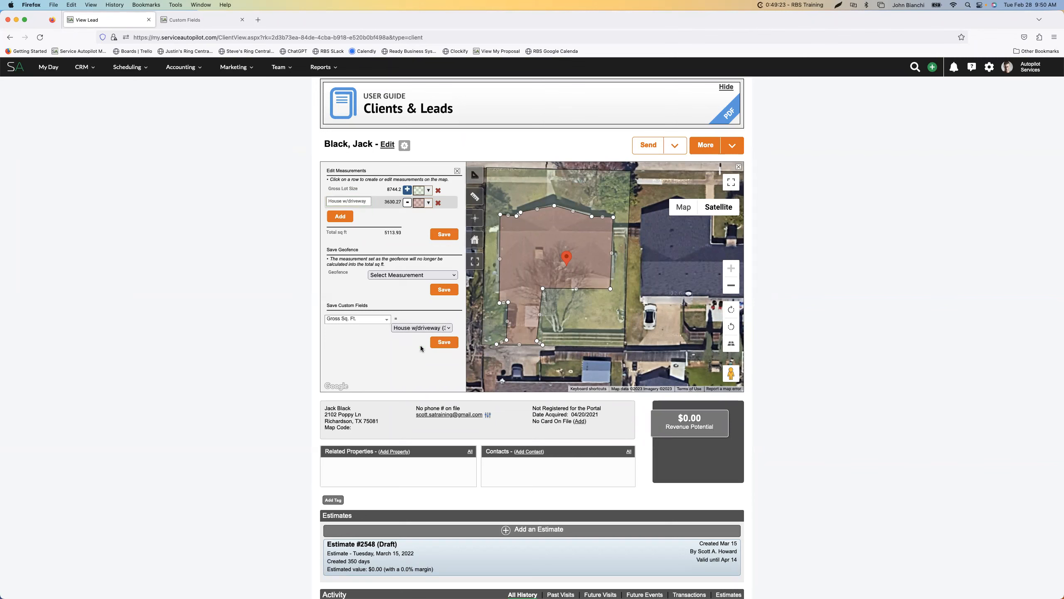
{"action": "left_click", "coordinate": [383, 319]}
{"action": "scroll", "coordinate": [373, 345], "scroll_direction": "down", "scroll_amount": 3}
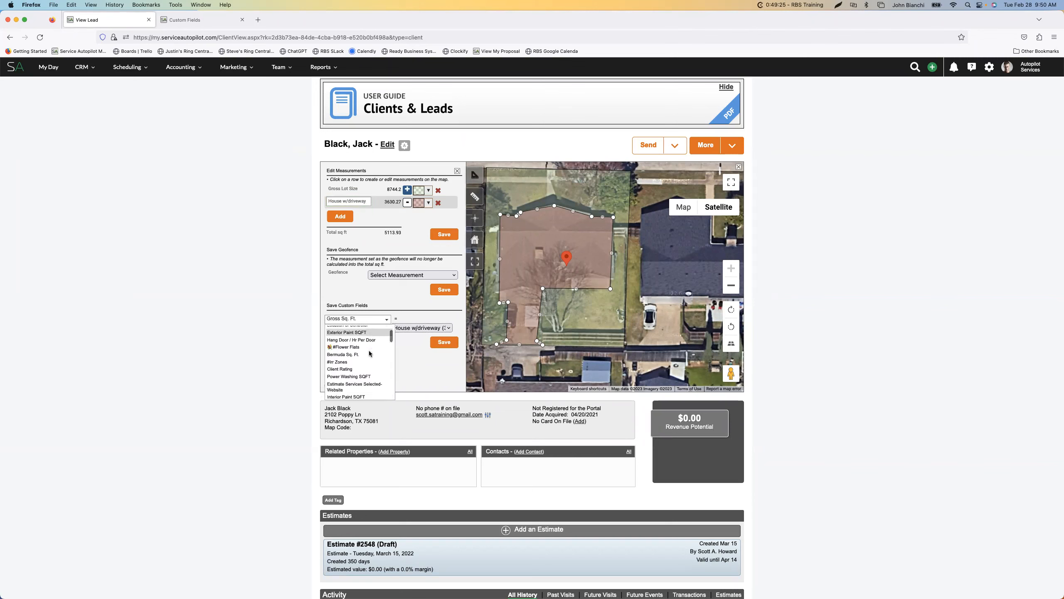
{"action": "scroll", "coordinate": [369, 353], "scroll_direction": "down", "scroll_amount": 2}
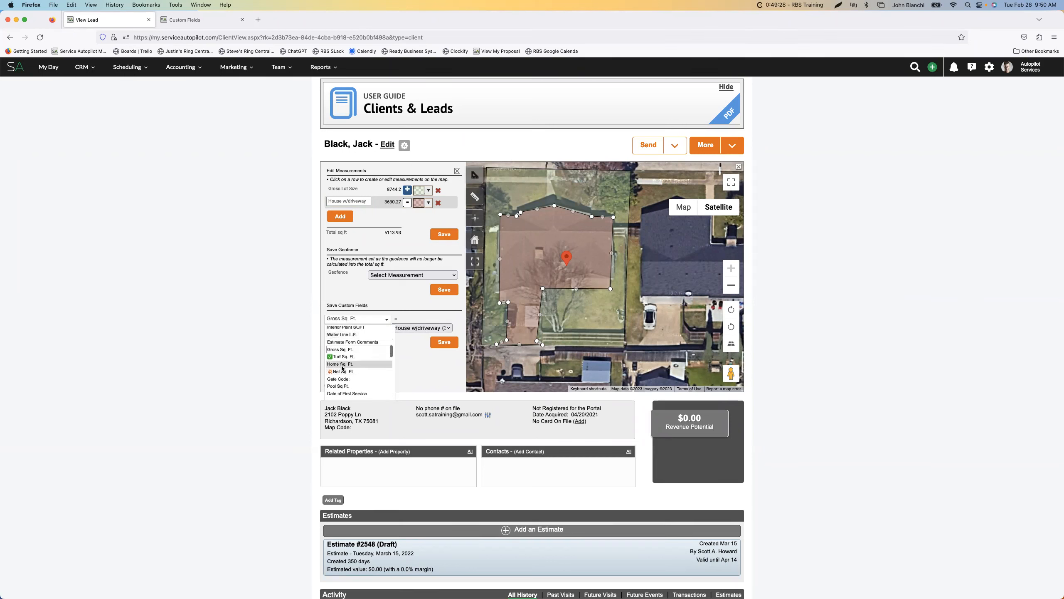
{"action": "left_click", "coordinate": [342, 363]}
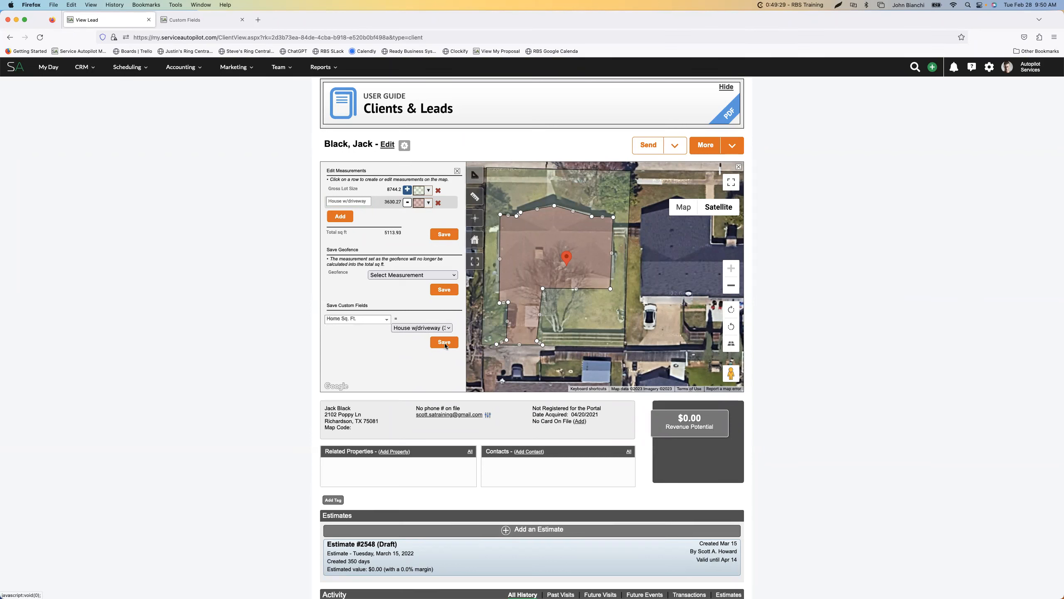
{"action": "left_click", "coordinate": [445, 343]}
Choose the total square footage as the value for the Net Sq. Ft. custom field
{"action": "left_click", "coordinate": [427, 328]}
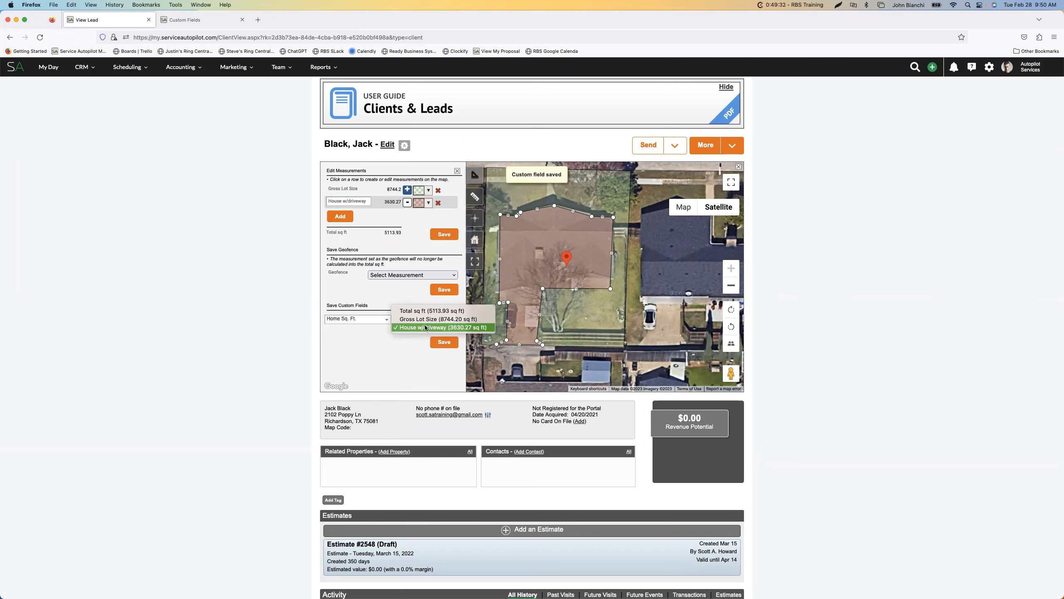
{"action": "left_click", "coordinate": [429, 311]}
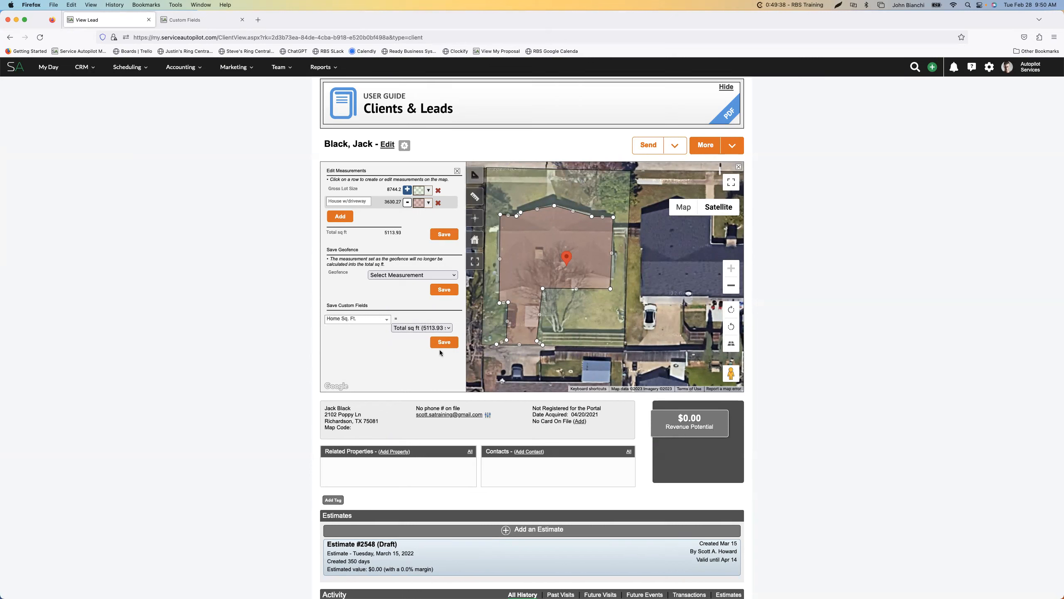
{"action": "left_click", "coordinate": [373, 319]}
{"action": "scroll", "coordinate": [359, 356], "scroll_direction": "down", "scroll_amount": 5}
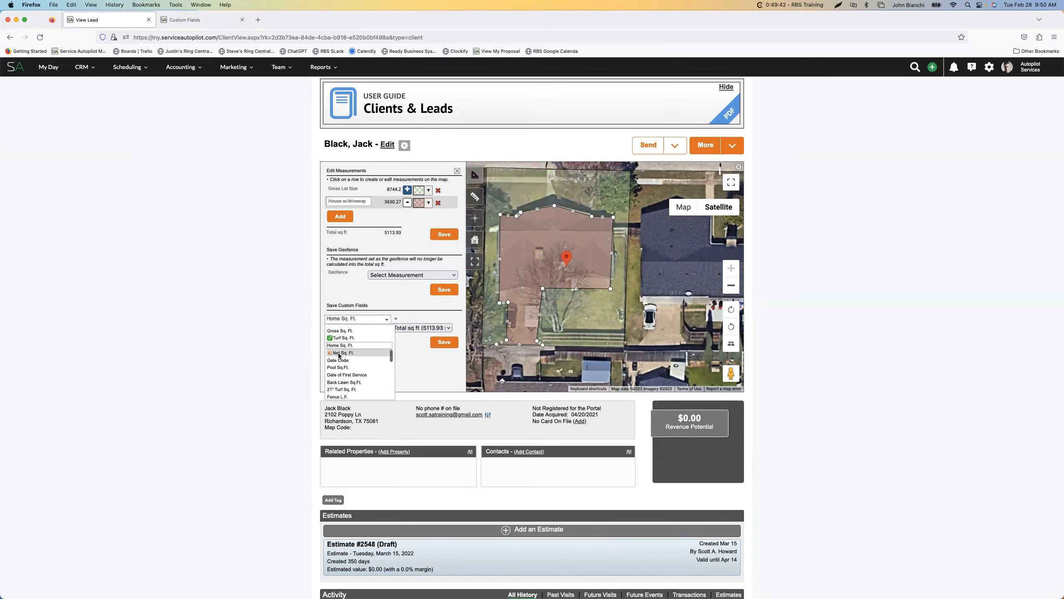
{"action": "left_click", "coordinate": [338, 353]}
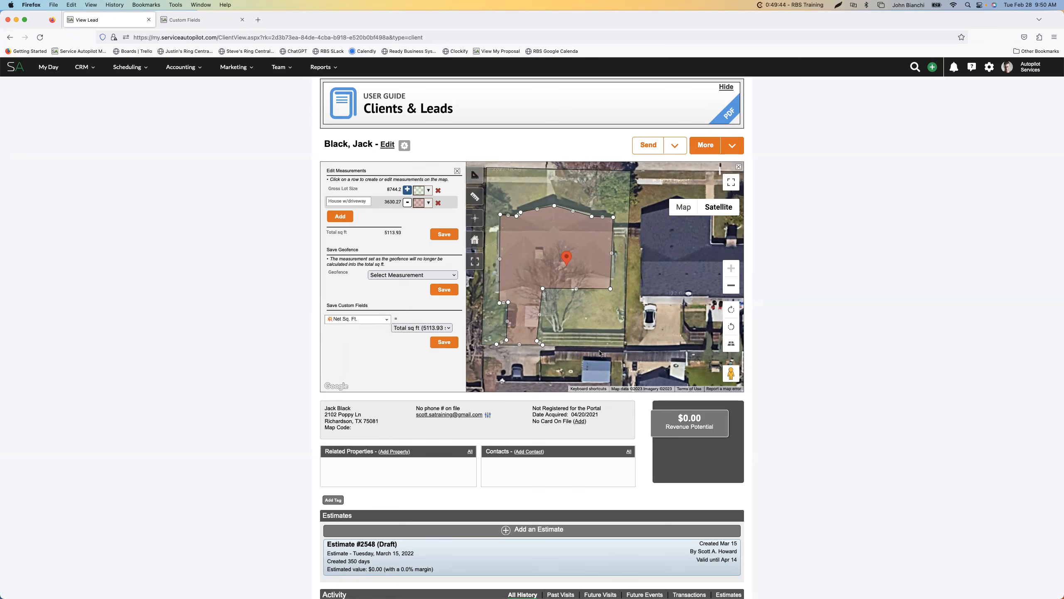
Switch the custom field receiving the total square footage to Turf Sq. Ft
{"action": "left_click", "coordinate": [357, 319]}
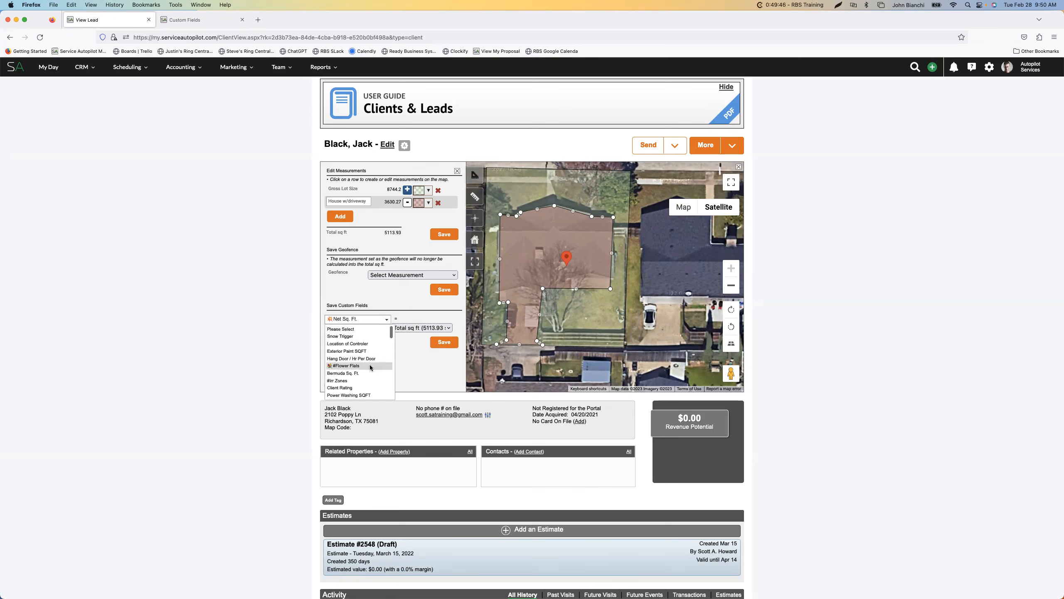
{"action": "scroll", "coordinate": [364, 360], "scroll_direction": "up", "scroll_amount": 5}
{"action": "scroll", "coordinate": [369, 367], "scroll_direction": "down", "scroll_amount": 2}
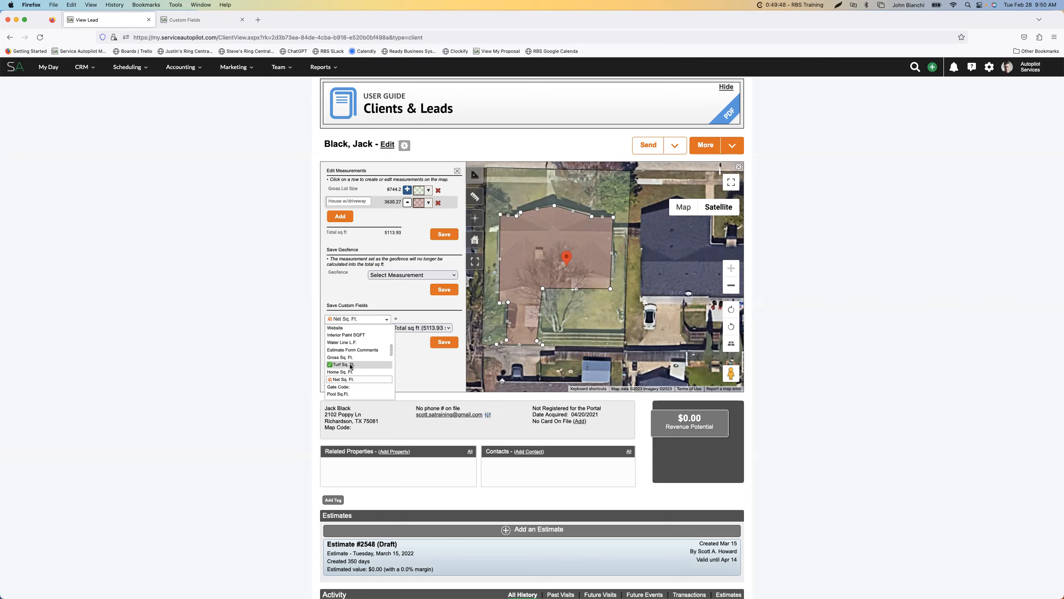
{"action": "left_click", "coordinate": [350, 366]}
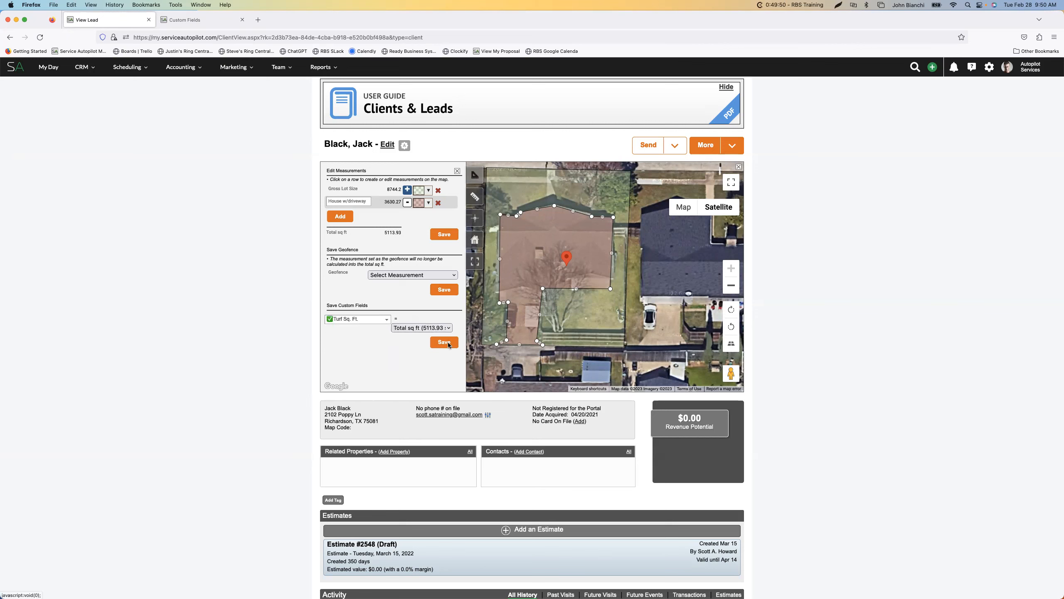
Set the custom field for the total square footage back to Net Sq. Ft
{"action": "left_click", "coordinate": [358, 319]}
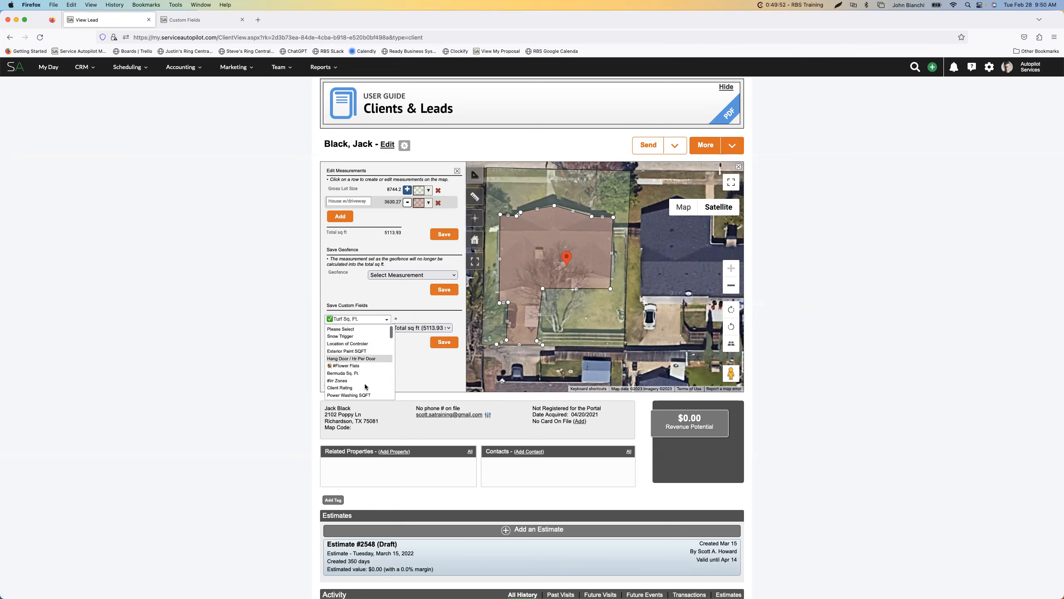
{"action": "scroll", "coordinate": [358, 373], "scroll_direction": "down", "scroll_amount": 1}
{"action": "scroll", "coordinate": [358, 373], "scroll_direction": "down", "scroll_amount": 1}
{"action": "left_click", "coordinate": [351, 373]}
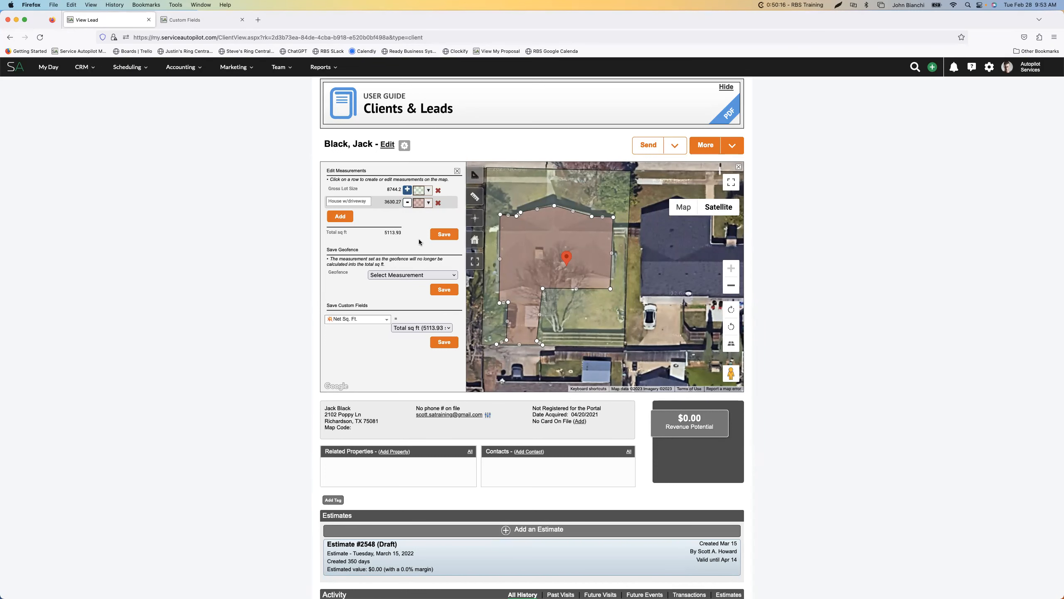
Open the Linear Measurement tool and expand the map to full screen with the tool's options showing
{"action": "left_click", "coordinate": [476, 202]}
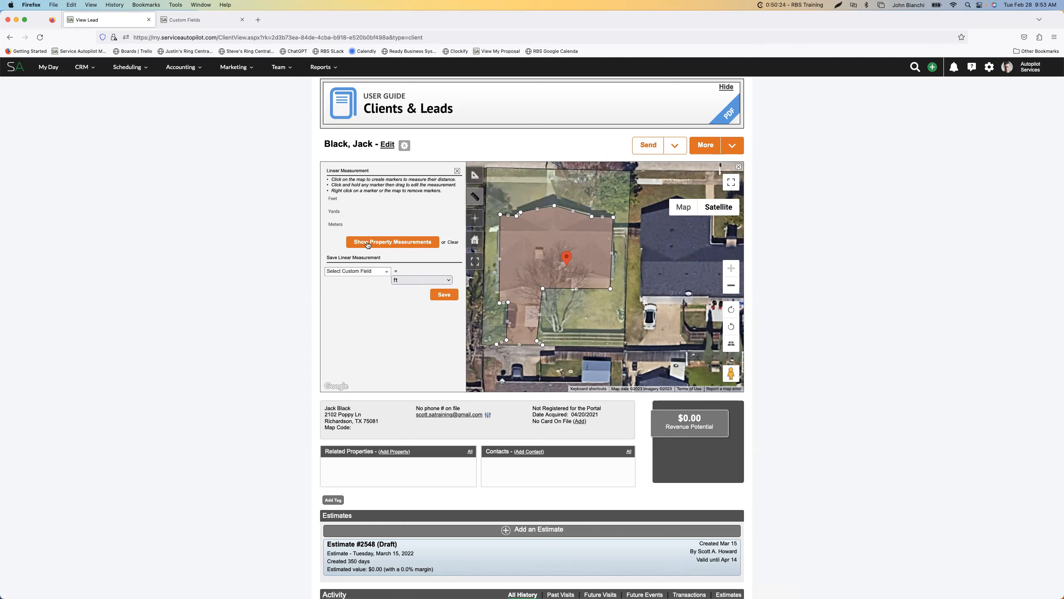
{"action": "left_click", "coordinate": [381, 271]}
{"action": "left_click", "coordinate": [401, 262]}
{"action": "left_click", "coordinate": [731, 182]}
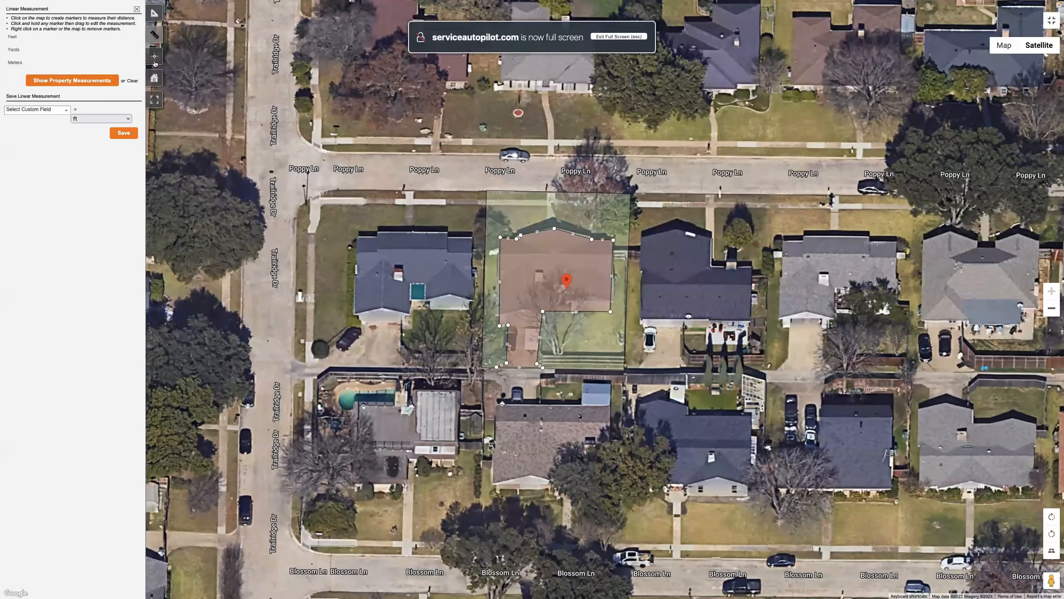
{"action": "left_click", "coordinate": [155, 37]}
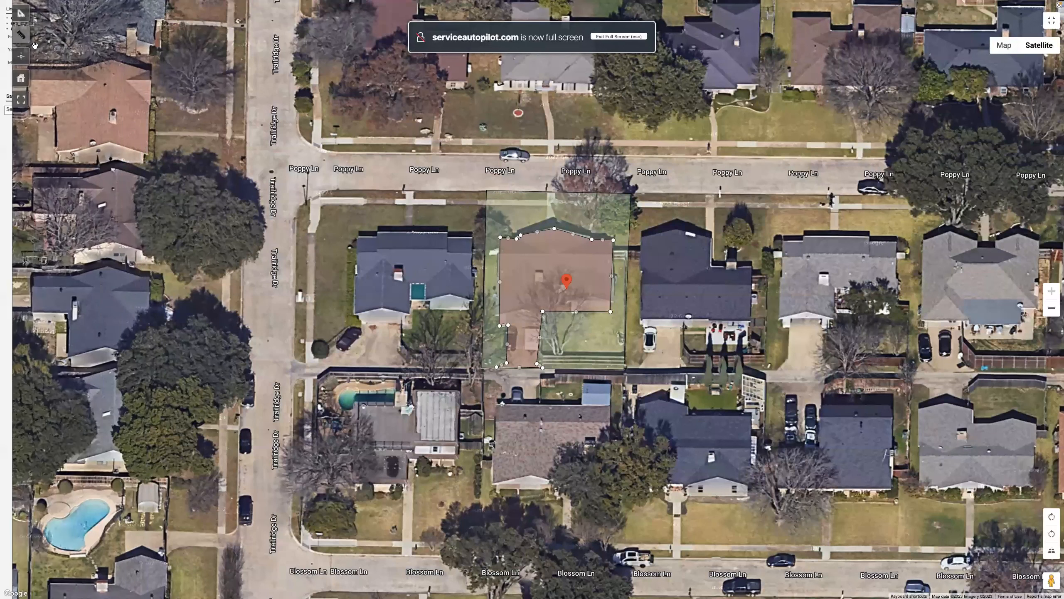
{"action": "left_click", "coordinate": [14, 40]}
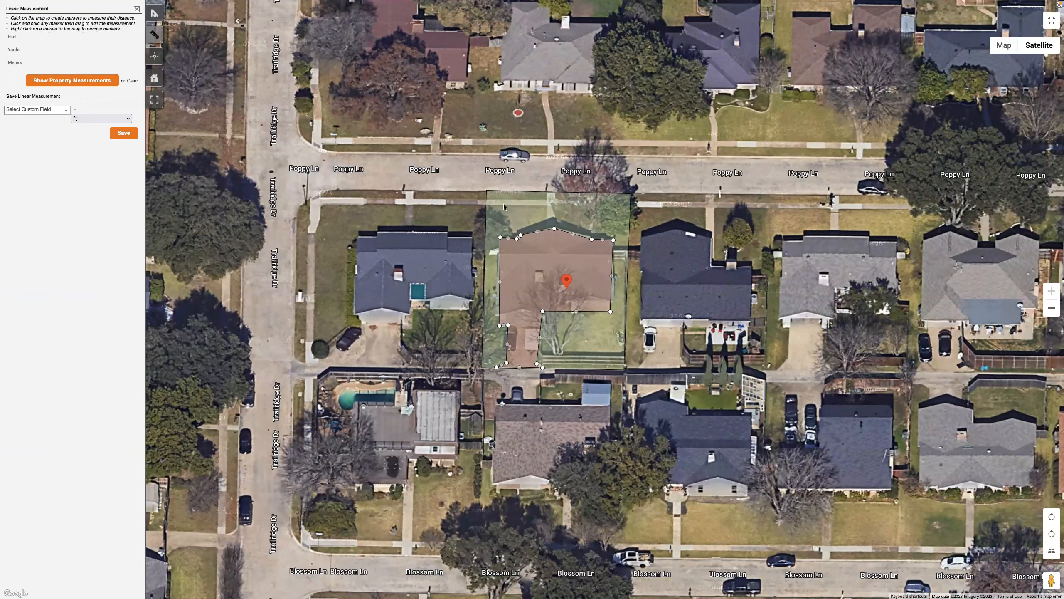
Place linear markers at the lot's two front corners, add extra markers toward the house, and remove those extras
{"action": "left_click", "coordinate": [487, 201]}
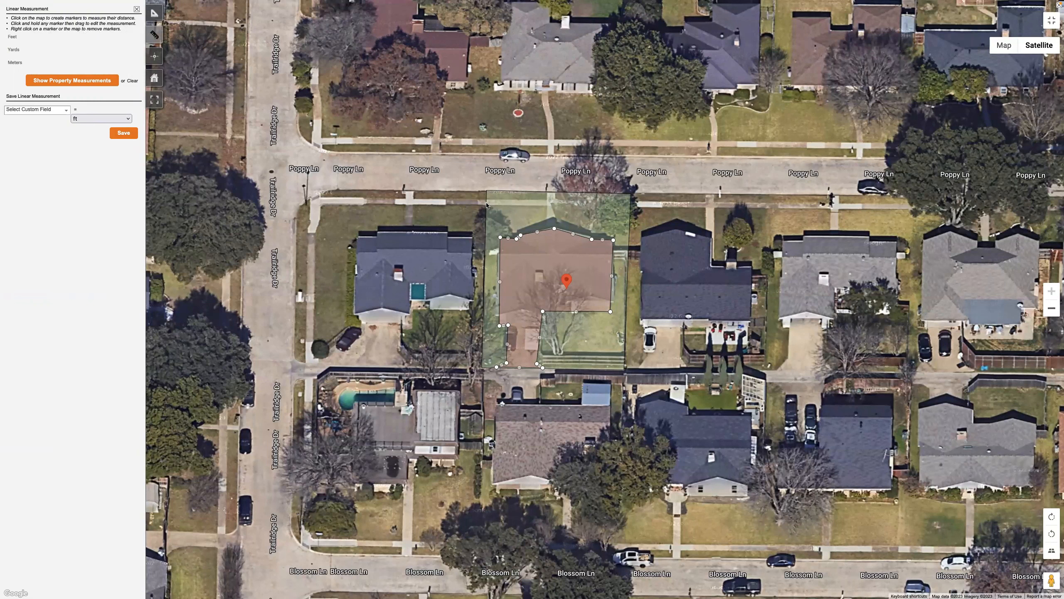
{"action": "left_click", "coordinate": [629, 205]}
{"action": "left_click", "coordinate": [550, 193]}
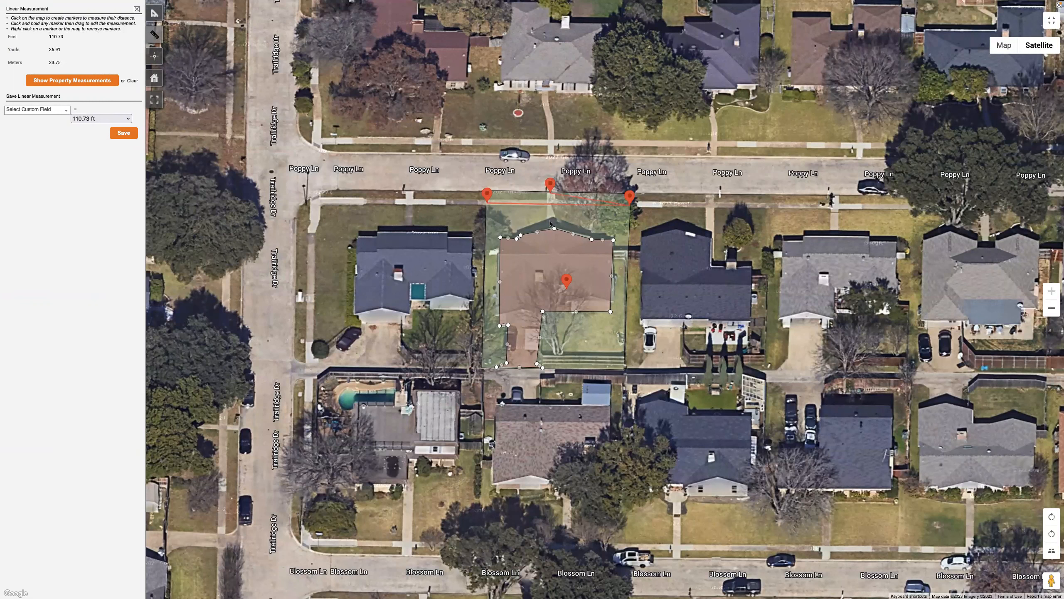
{"action": "left_click", "coordinate": [550, 225]}
{"action": "right_click", "coordinate": [550, 212]}
{"action": "right_click", "coordinate": [550, 188]}
Check the saved property area measurements and return to the Linear Measurement tool
{"action": "left_click", "coordinate": [153, 14]}
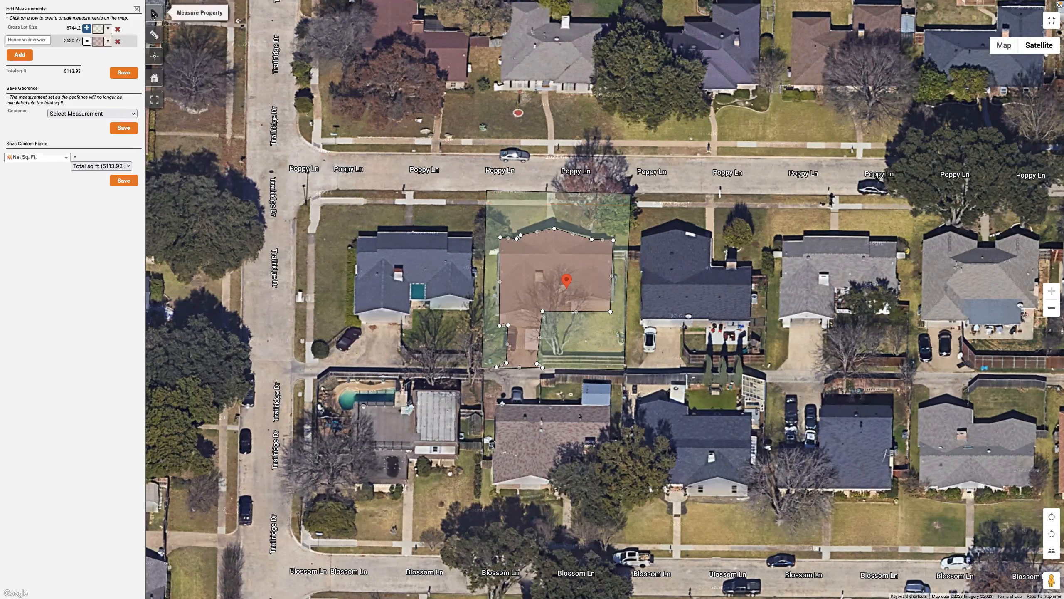
{"action": "left_click", "coordinate": [155, 35]}
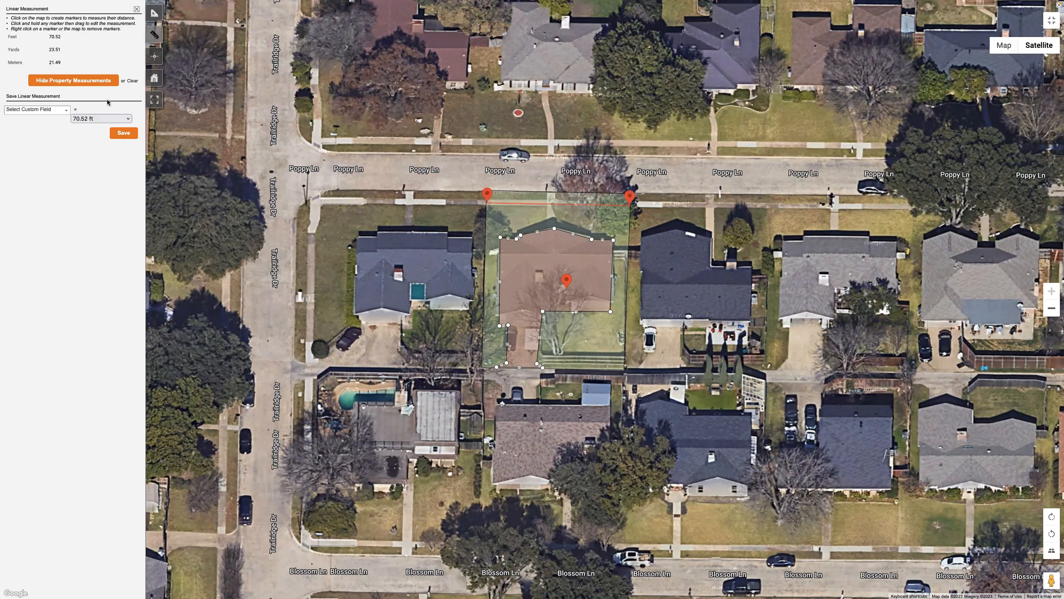
Clear the linear markers, measure from the street edge to the front of the house, and return to the property area measurements
{"action": "left_click", "coordinate": [132, 82]}
{"action": "left_click", "coordinate": [551, 192]}
{"action": "left_click", "coordinate": [551, 229]}
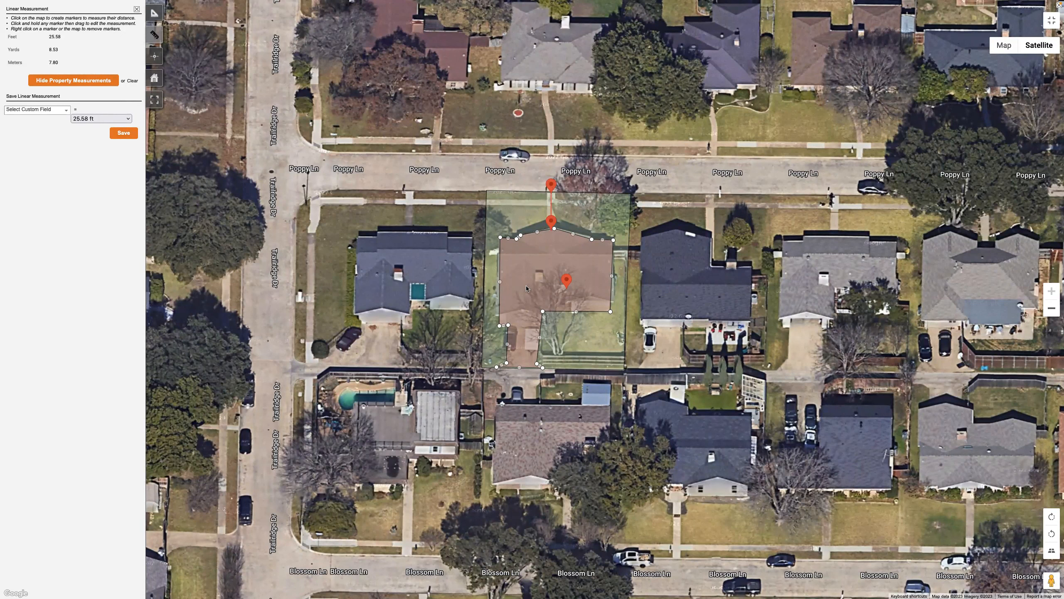
{"action": "left_click", "coordinate": [154, 16]}
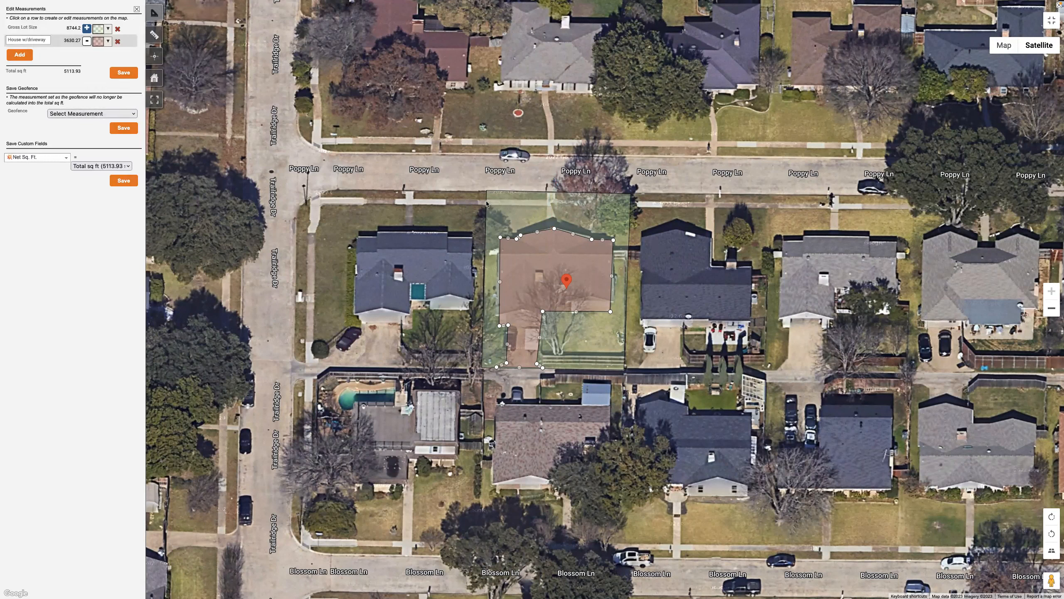
Try tracing the lot's front edge as an additional area measurement and delete that measurement
{"action": "left_click", "coordinate": [22, 54]}
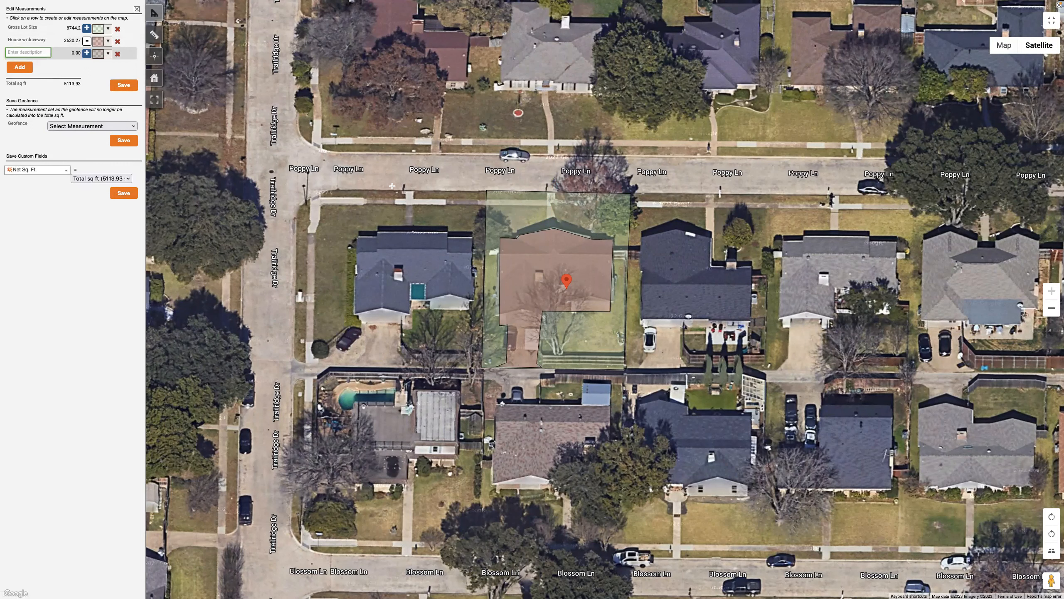
{"action": "left_click", "coordinate": [486, 203]}
{"action": "left_click", "coordinate": [630, 205]}
{"action": "left_click", "coordinate": [630, 205]}
{"action": "left_click", "coordinate": [486, 203]}
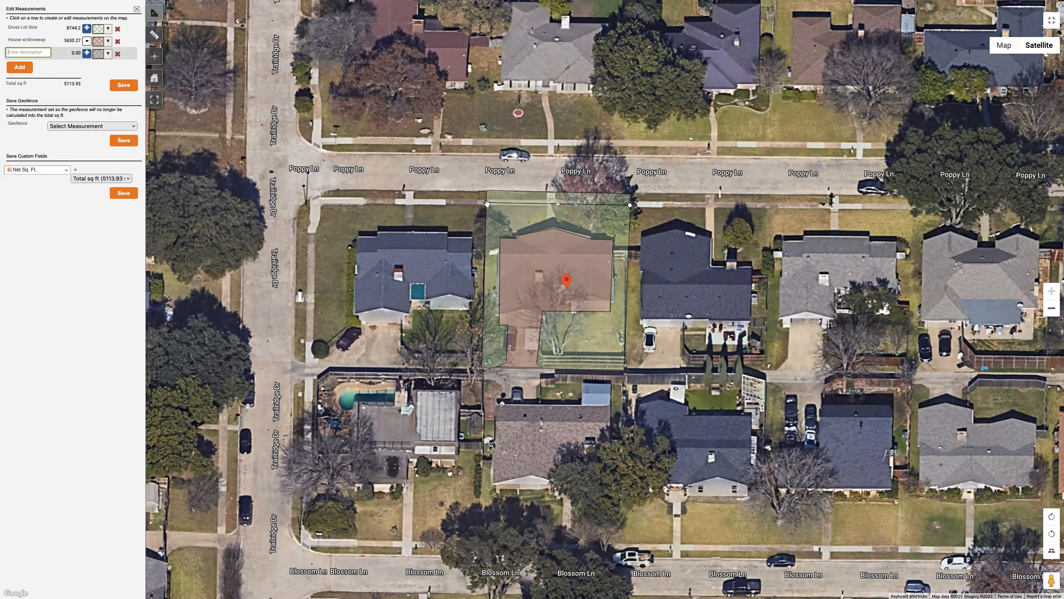
{"action": "left_click", "coordinate": [118, 54]}
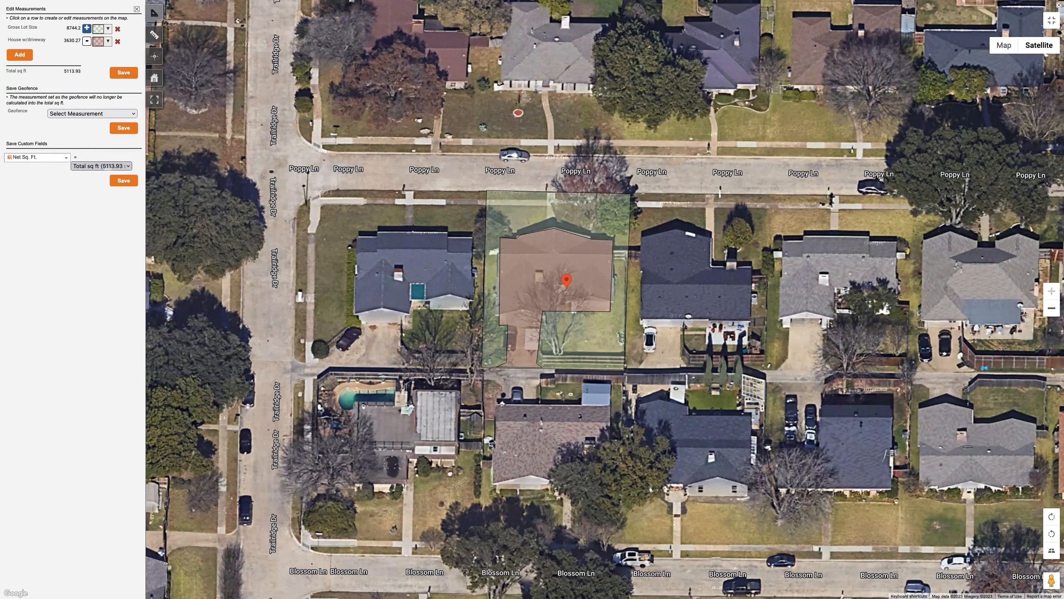
Switch to the straight-down imagery and extend the Gross Lot Size outline's front corner to the street edge, making it about 8,826 sq ft
{"action": "left_click", "coordinate": [1052, 552]}
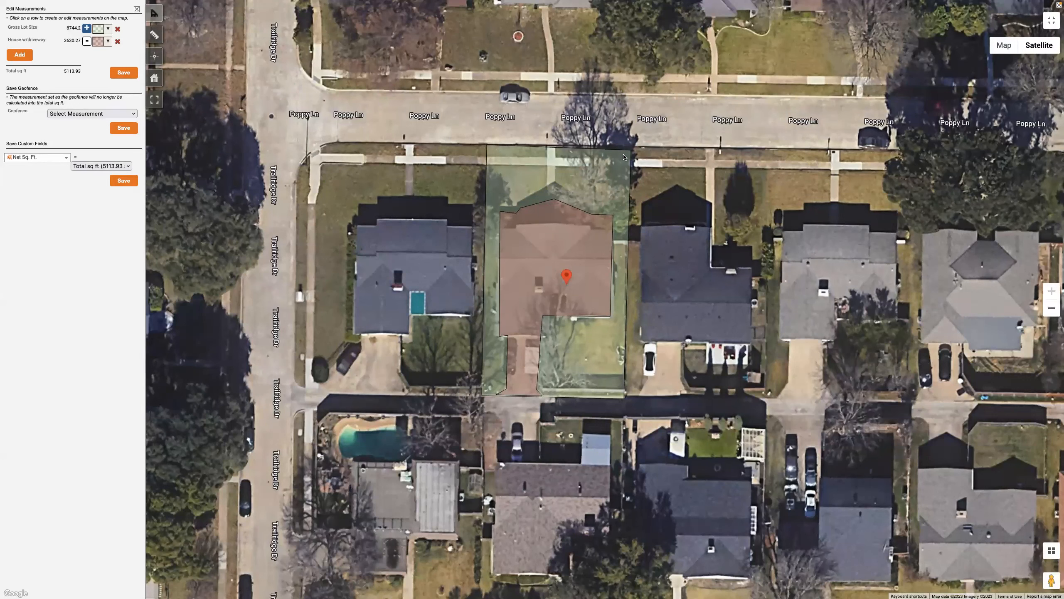
{"action": "left_click", "coordinate": [37, 28]}
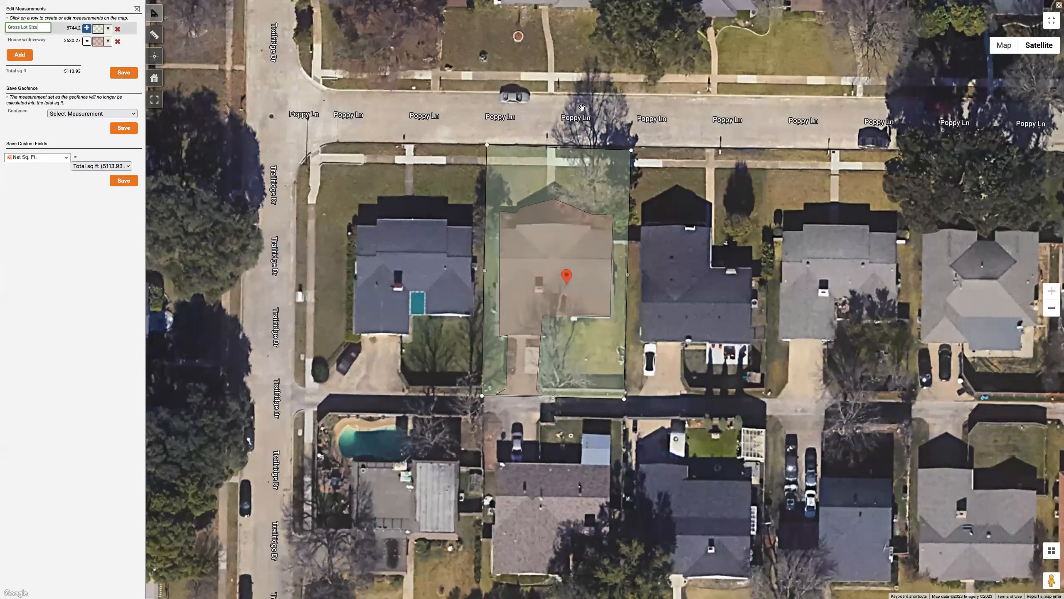
{"action": "left_click_drag", "start_coordinate": [631, 150], "coordinate": [632, 147]}
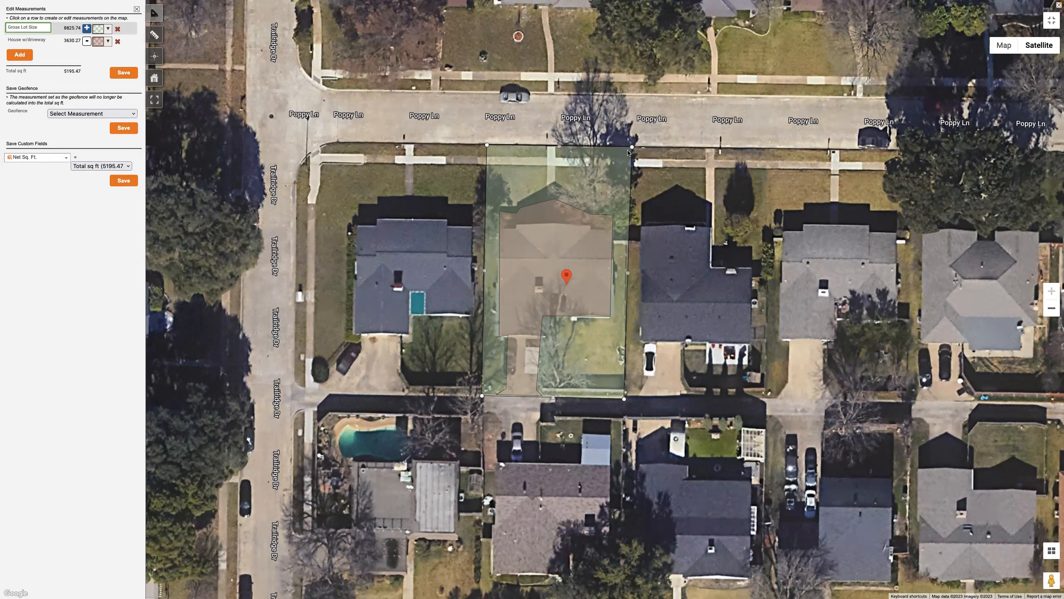
Compare the angled and straight-down satellite imagery of the lot, rotating the angled view to examine every side of the property
{"action": "left_click", "coordinate": [1051, 550]}
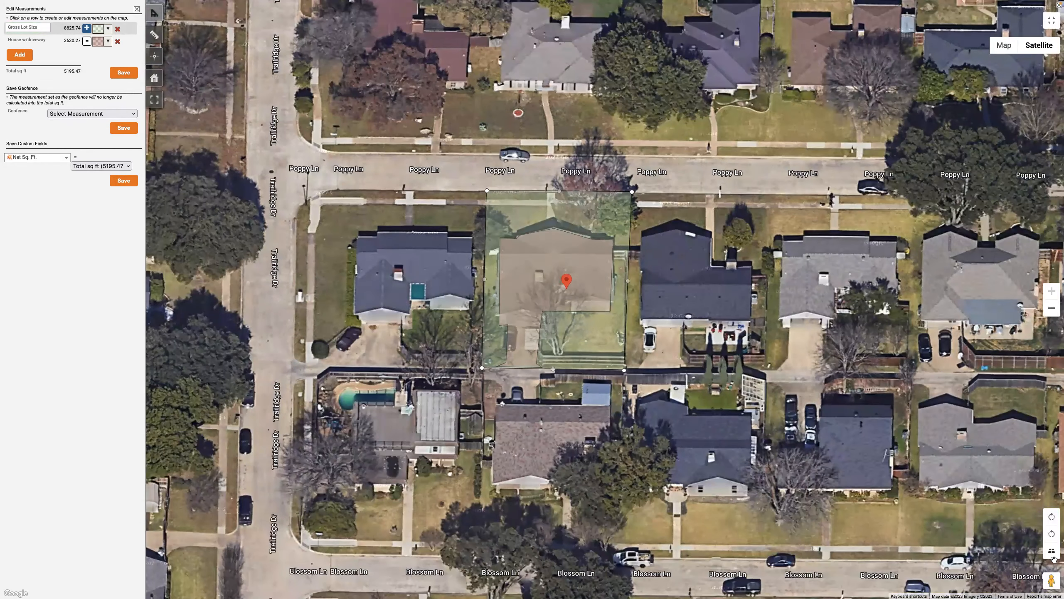
{"action": "left_click", "coordinate": [1054, 556]}
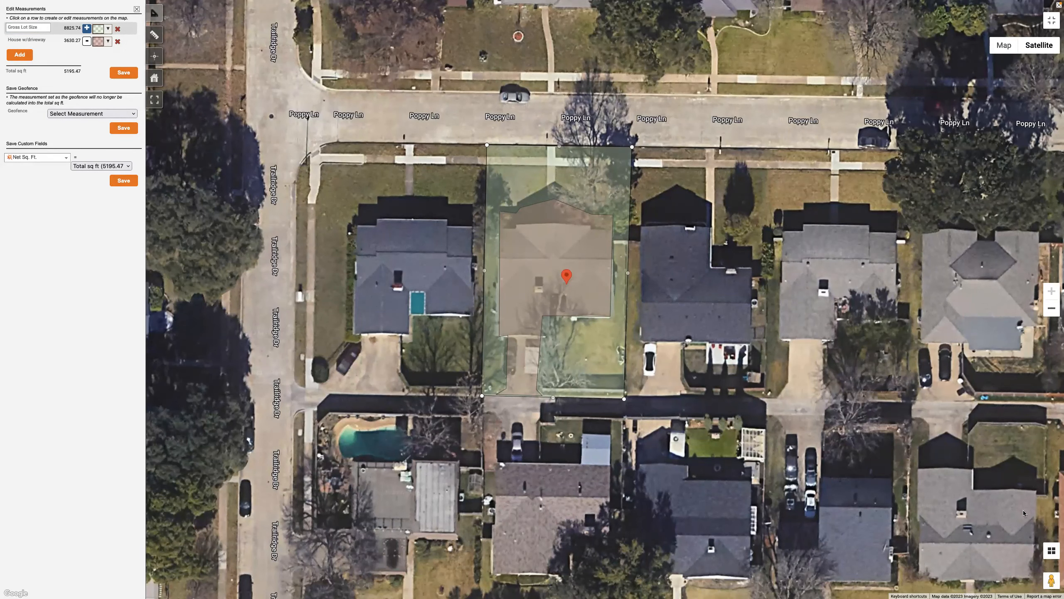
{"action": "left_click", "coordinate": [1052, 550]}
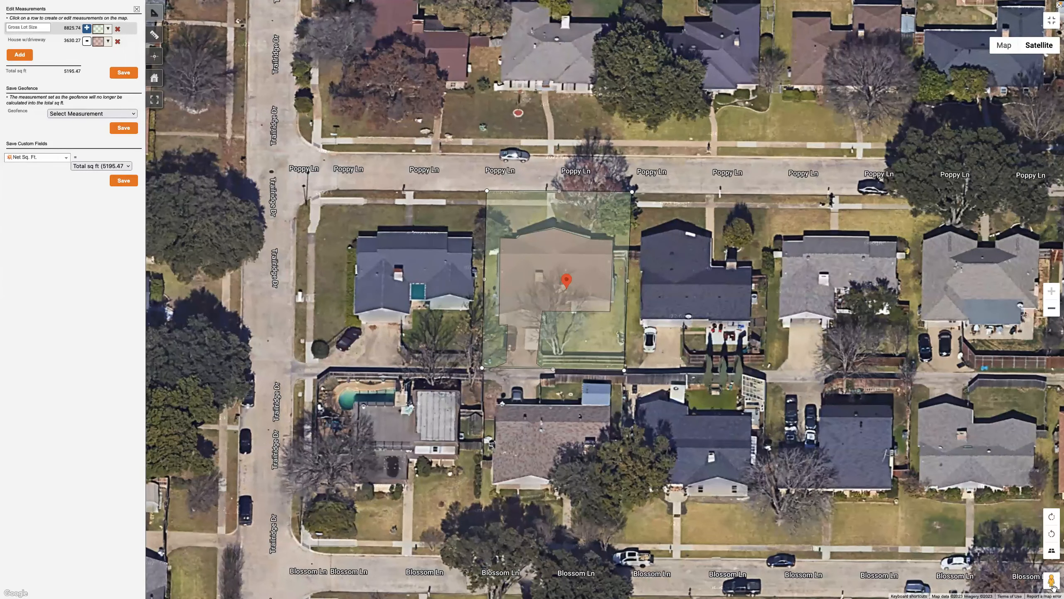
{"action": "left_click", "coordinate": [1052, 517]}
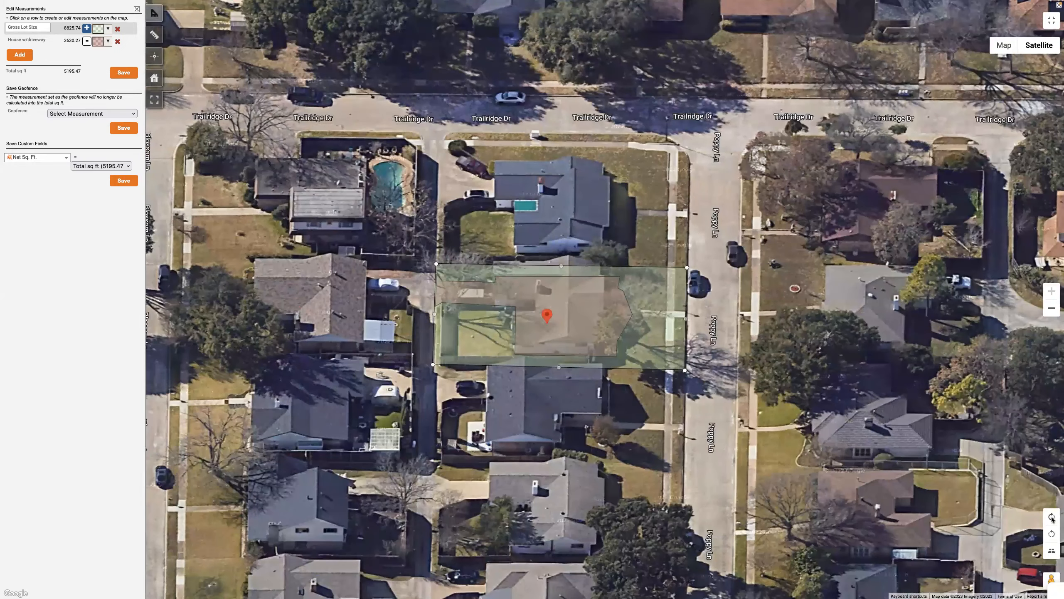
{"action": "left_click", "coordinate": [1052, 518]}
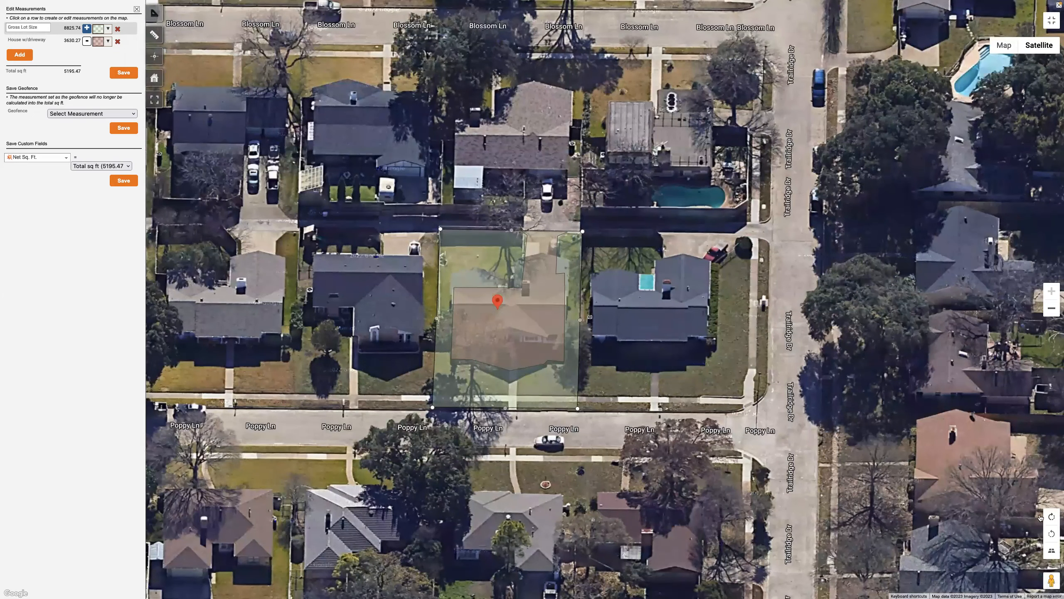
{"action": "left_click", "coordinate": [1052, 518]}
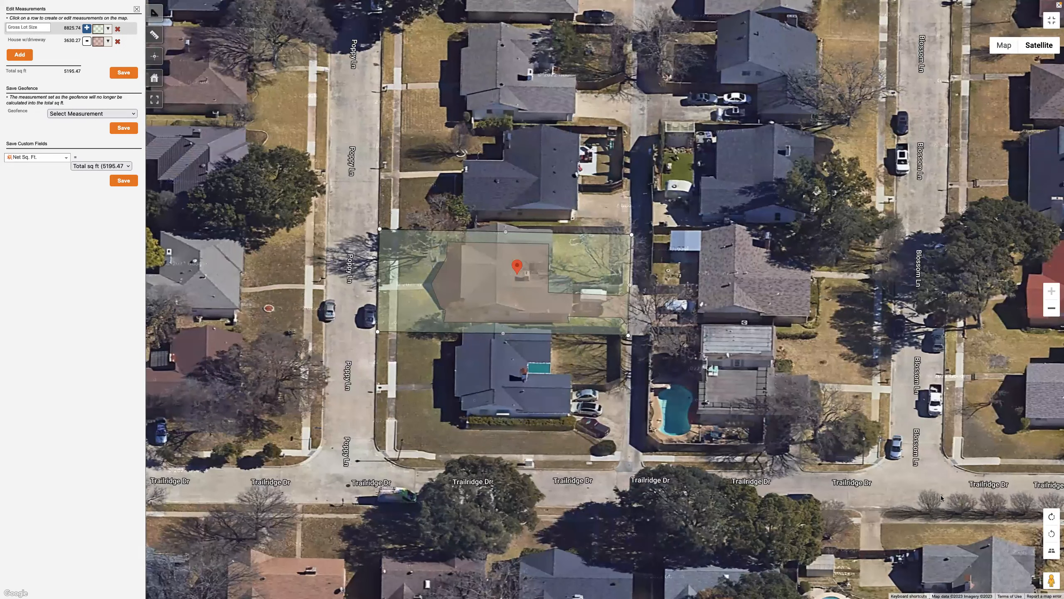
{"action": "left_click", "coordinate": [1052, 552]}
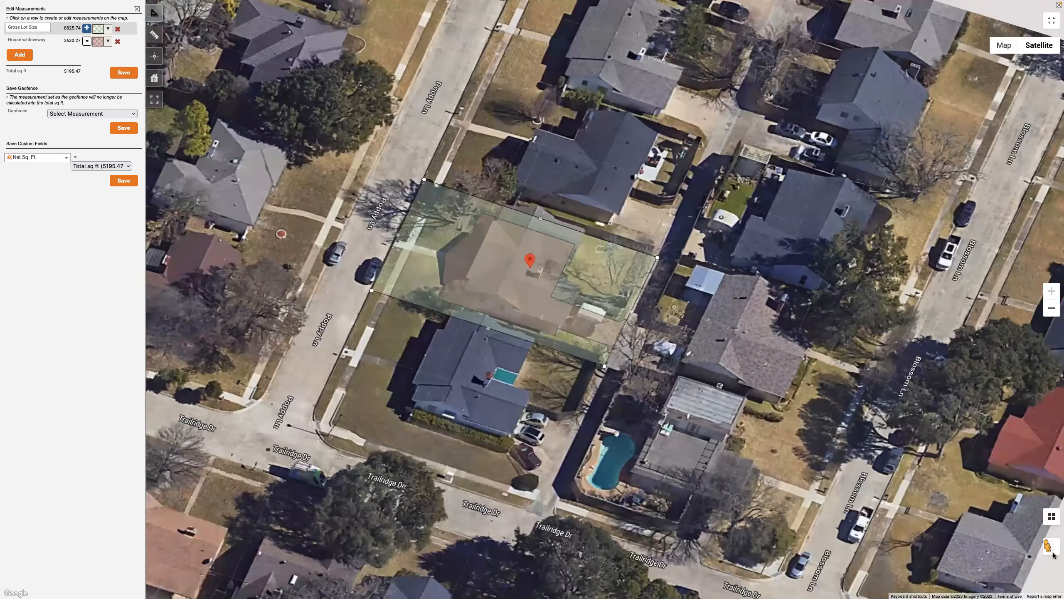
{"action": "left_click", "coordinate": [1053, 556]}
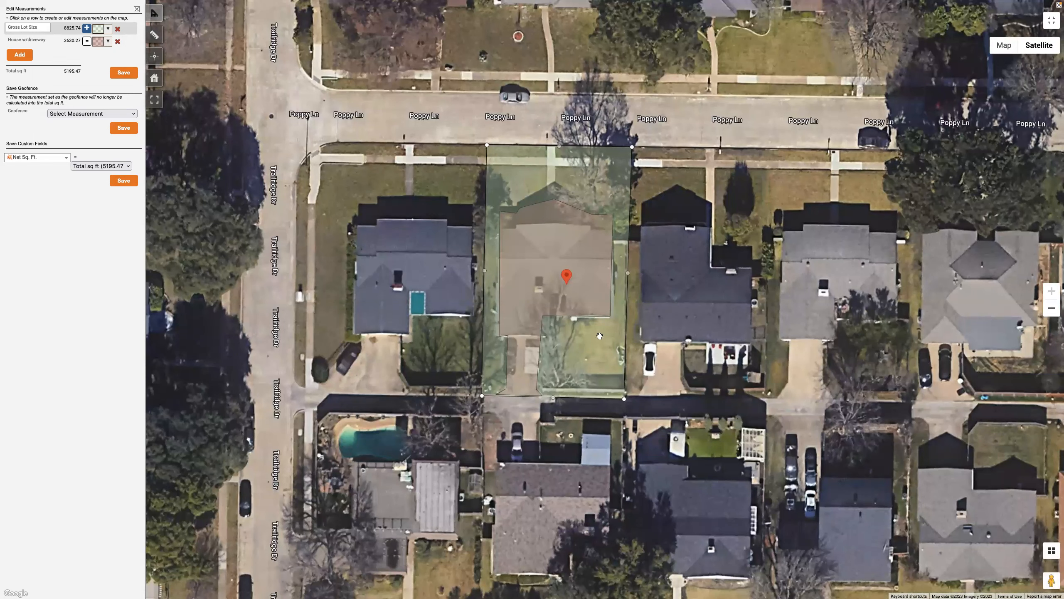
{"action": "left_click", "coordinate": [1051, 549]}
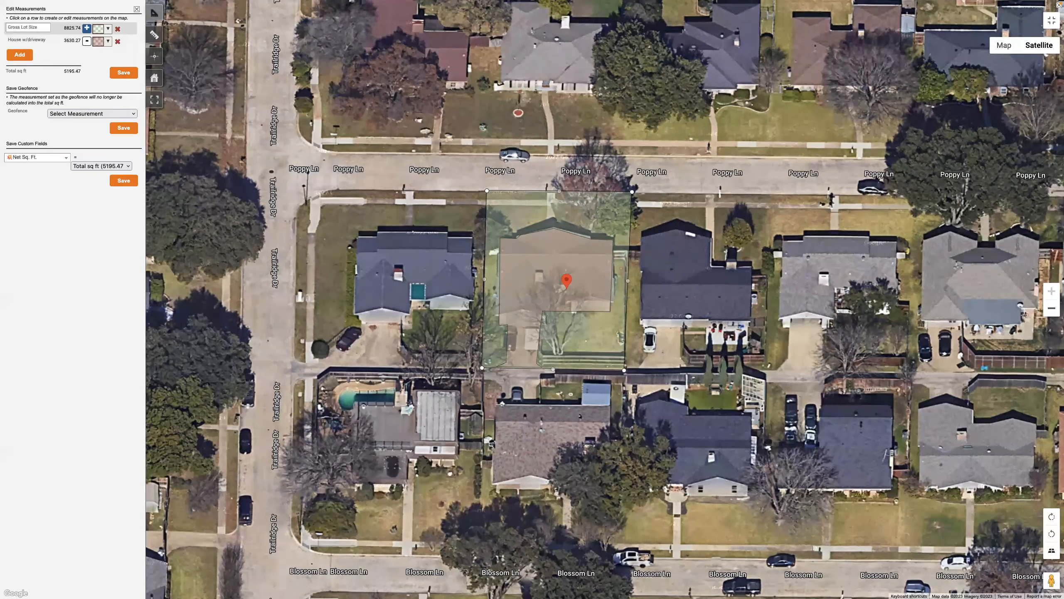
{"action": "left_click", "coordinate": [1052, 517]}
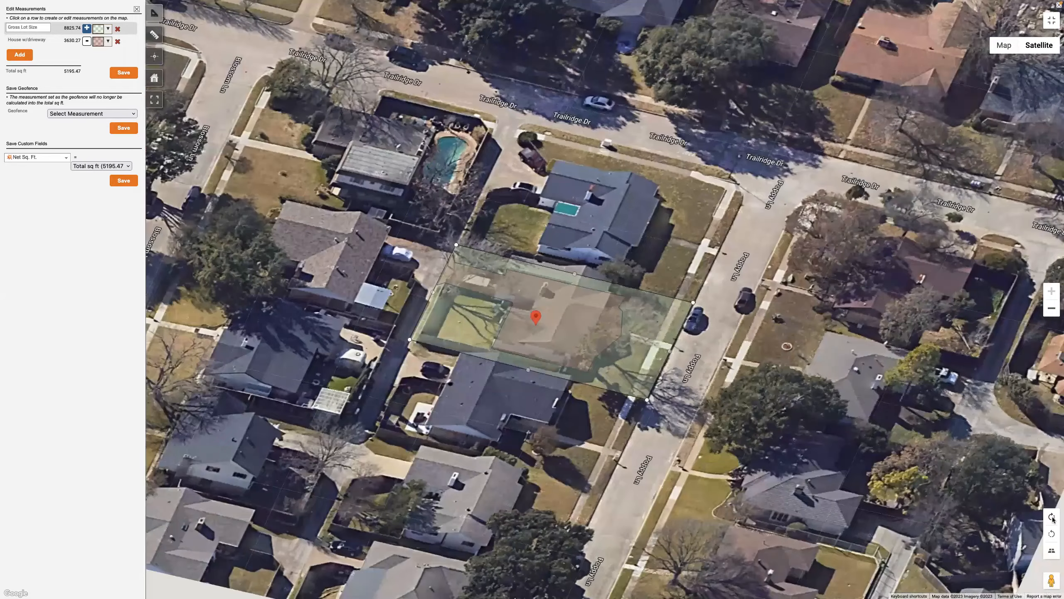
{"action": "left_click", "coordinate": [1052, 517]}
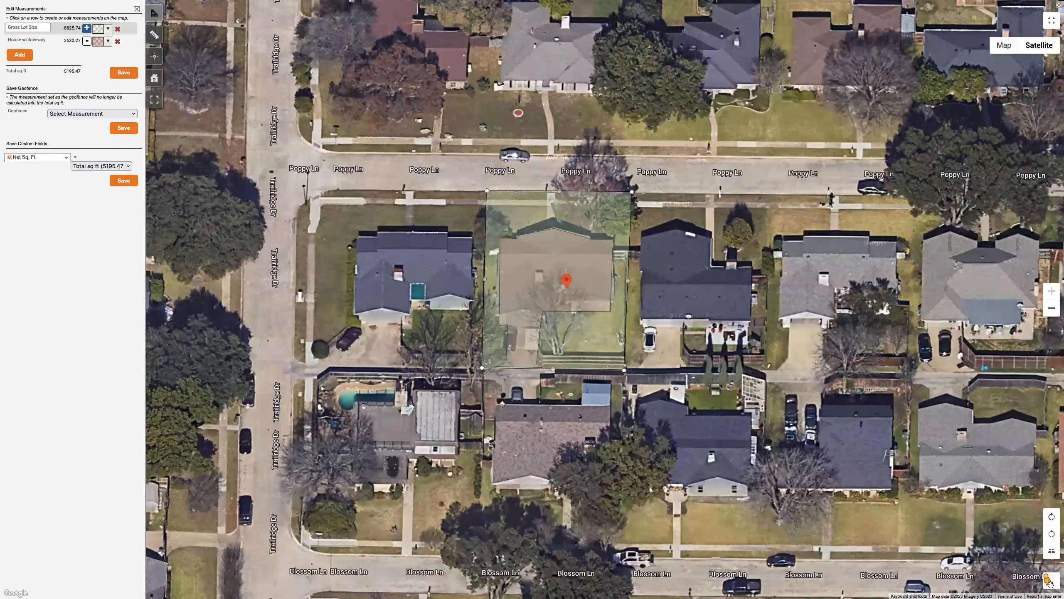
{"action": "left_click_drag", "start_coordinate": [1052, 583], "coordinate": [1050, 582]}
Examine the houses along the street in front of the lot in Street View and return to the satellite map
{"action": "left_click_drag", "start_coordinate": [1047, 581], "coordinate": [526, 181]}
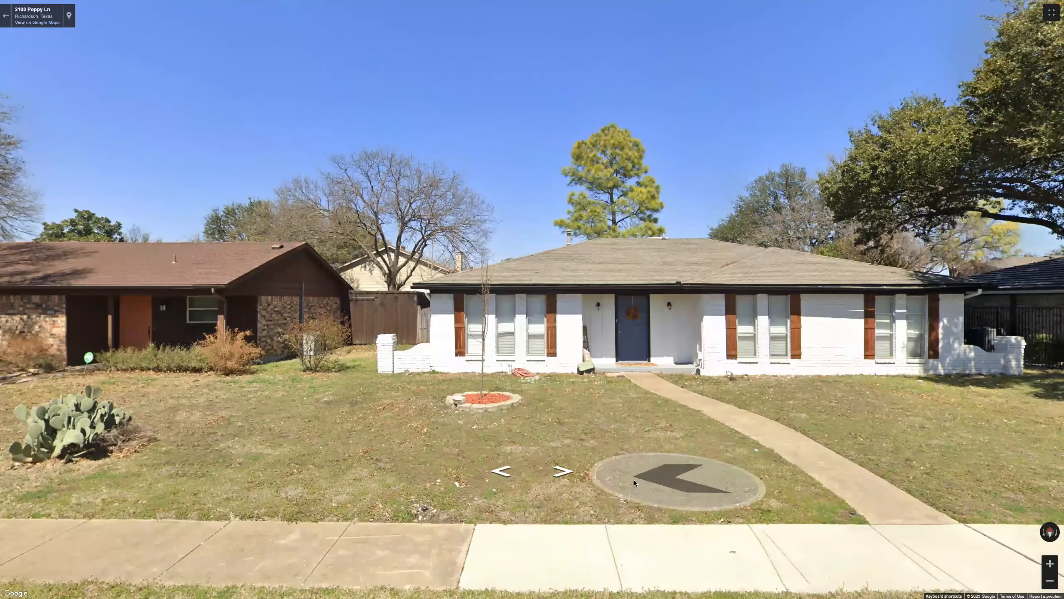
{"action": "left_click", "coordinate": [564, 471]}
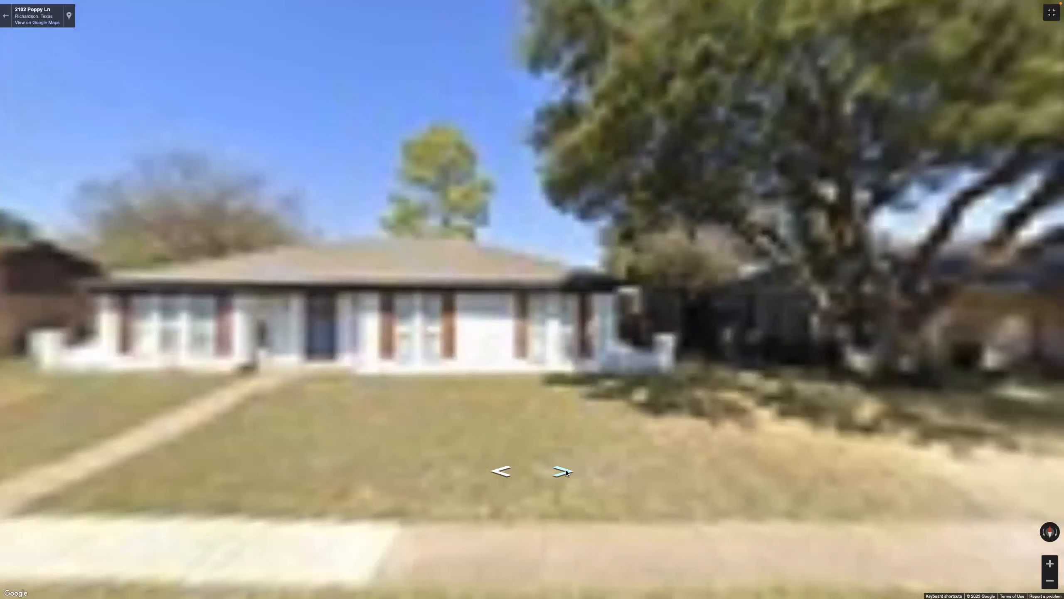
{"action": "left_click", "coordinate": [563, 472]}
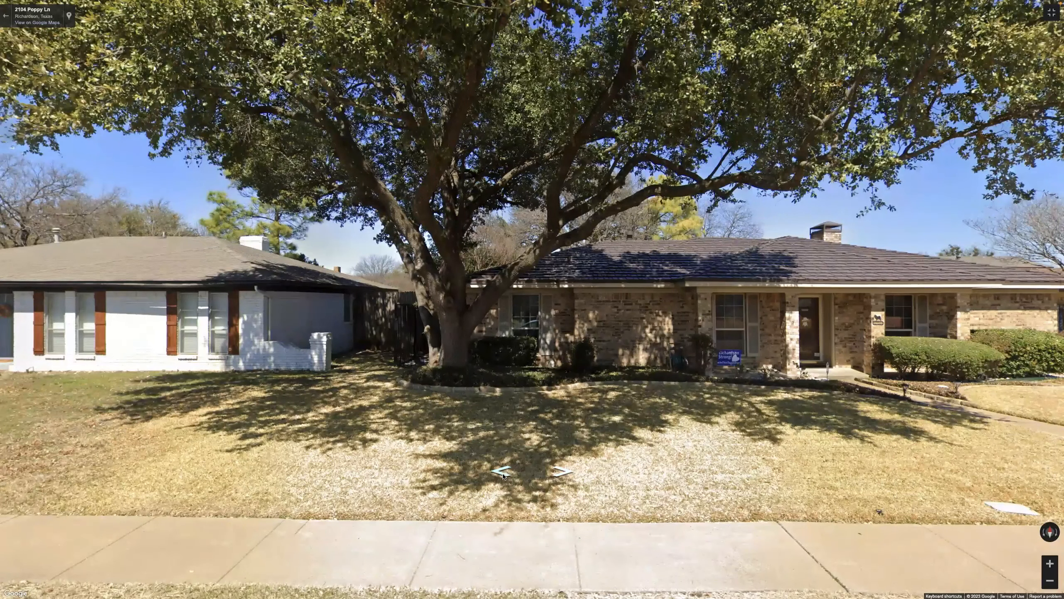
{"action": "left_click", "coordinate": [504, 474]}
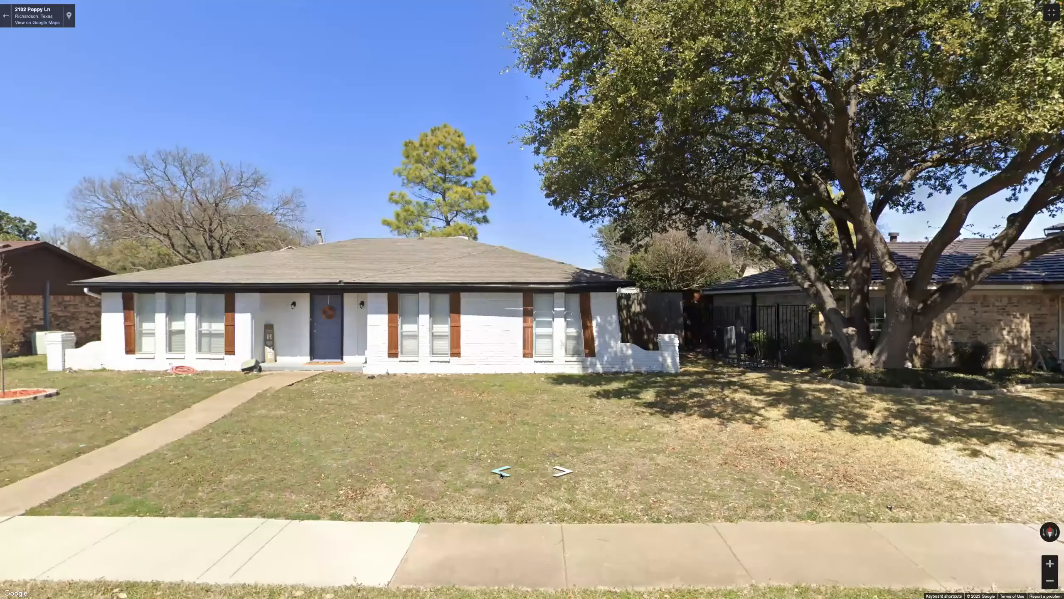
{"action": "left_click", "coordinate": [500, 474]}
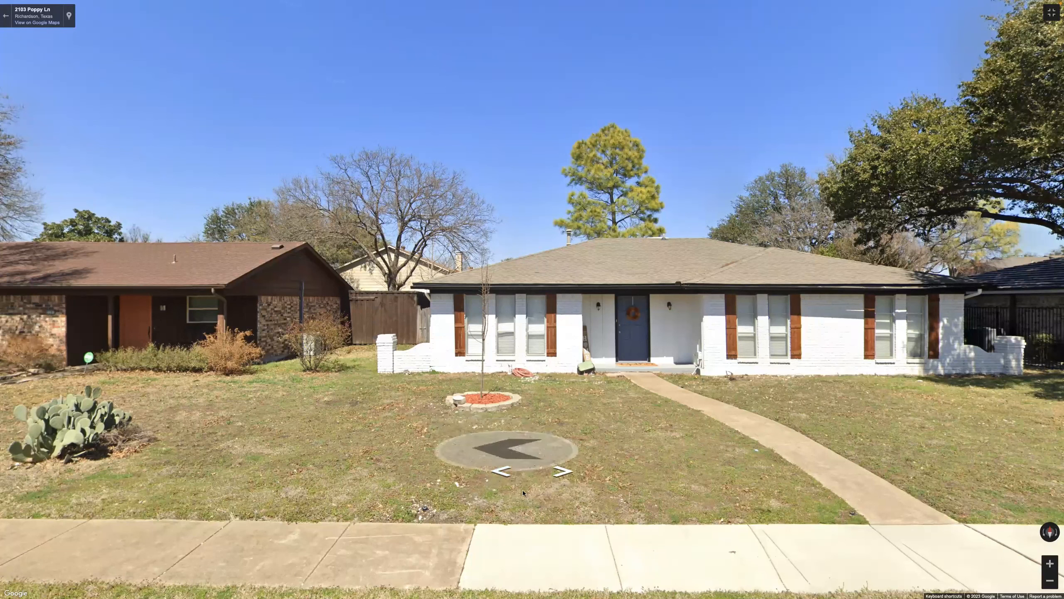
{"action": "left_click", "coordinate": [502, 472]}
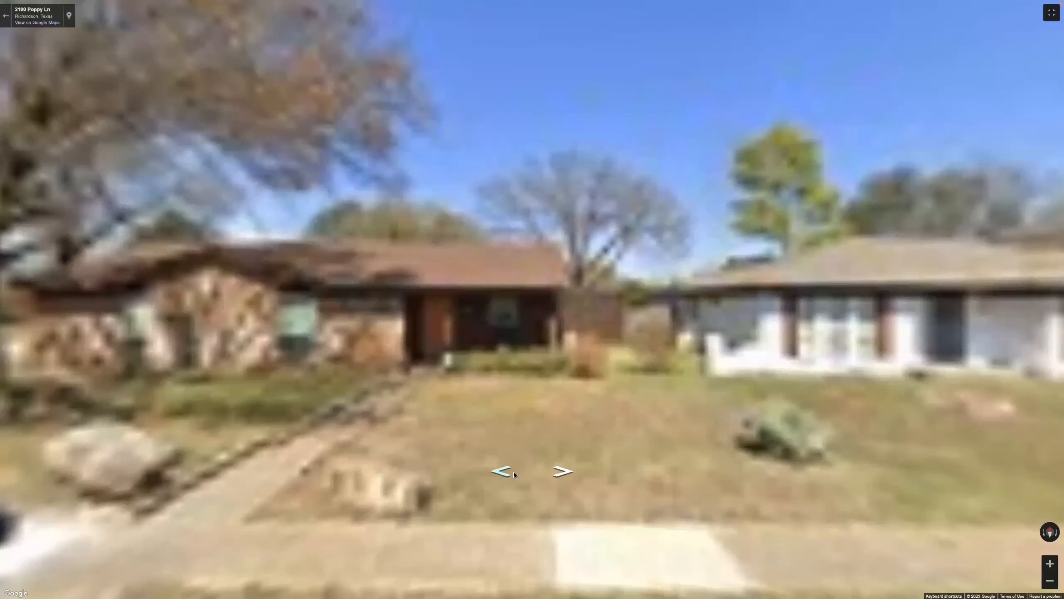
{"action": "left_click", "coordinate": [564, 471]}
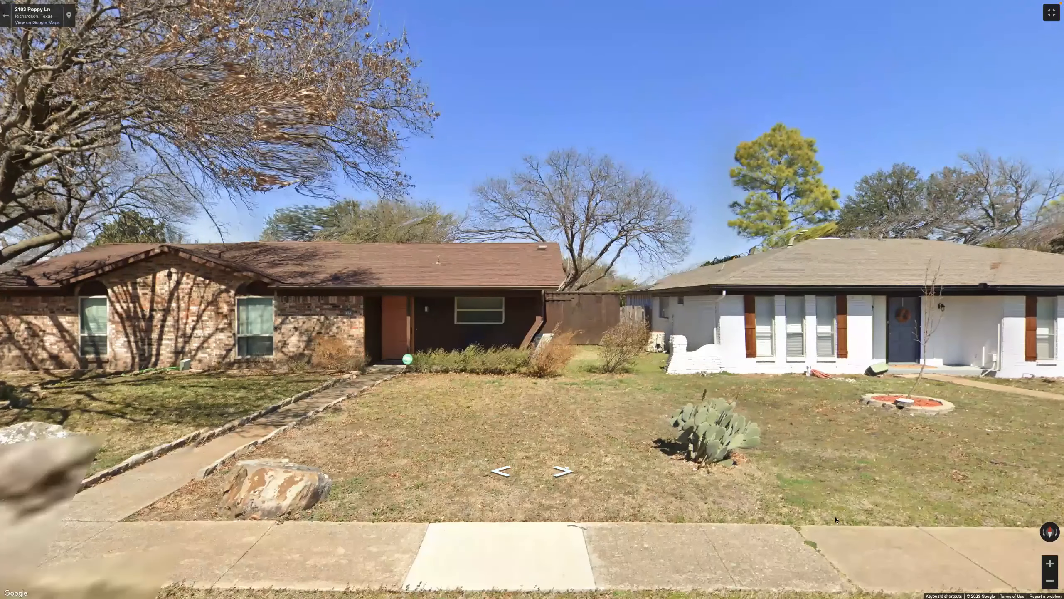
{"action": "left_click", "coordinate": [835, 520]}
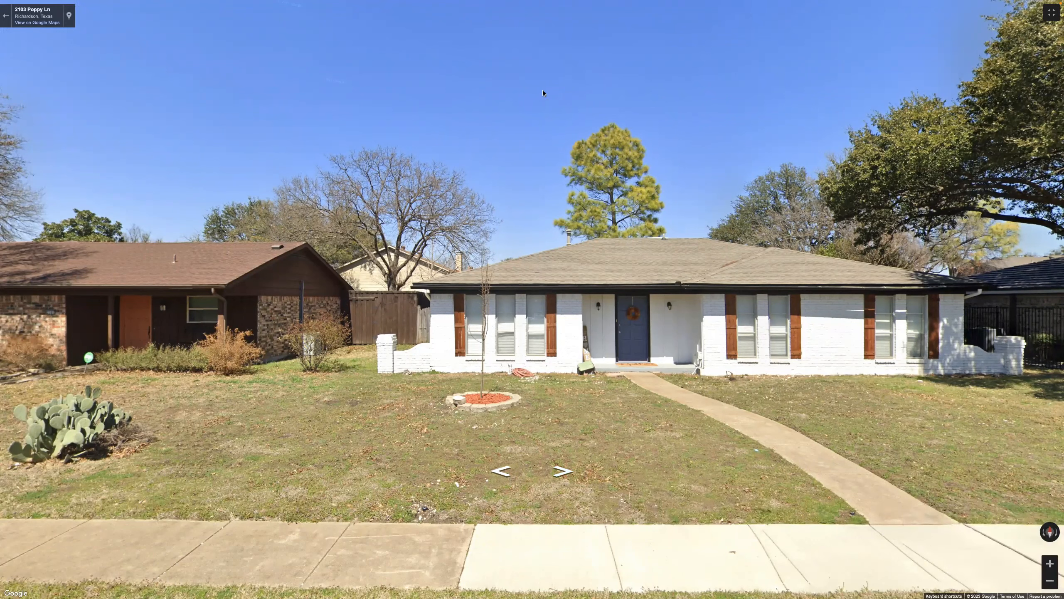
{"action": "left_click", "coordinate": [1050, 17]}
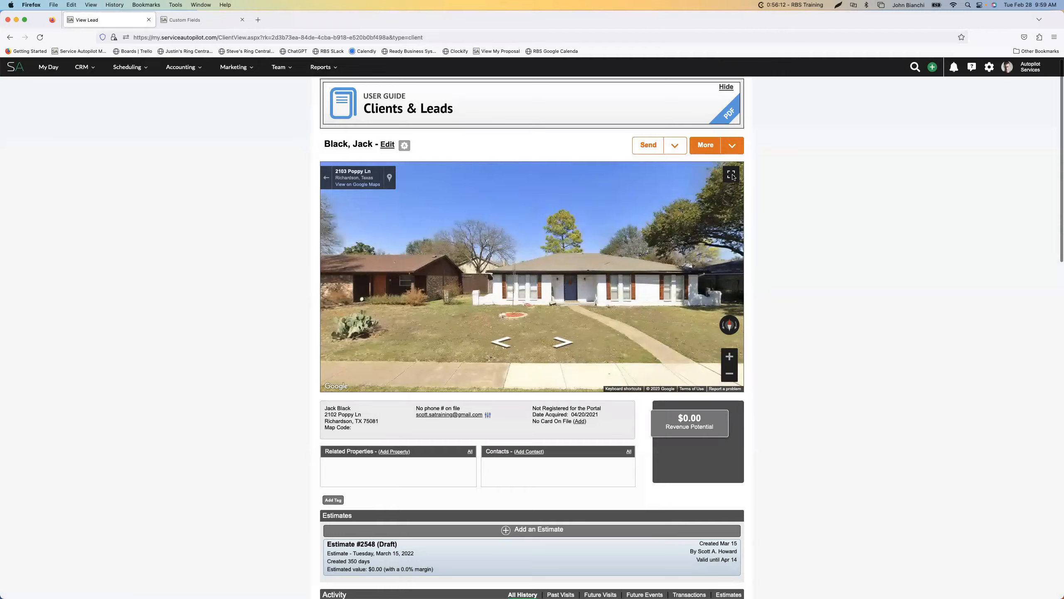
{"action": "left_click", "coordinate": [731, 174]}
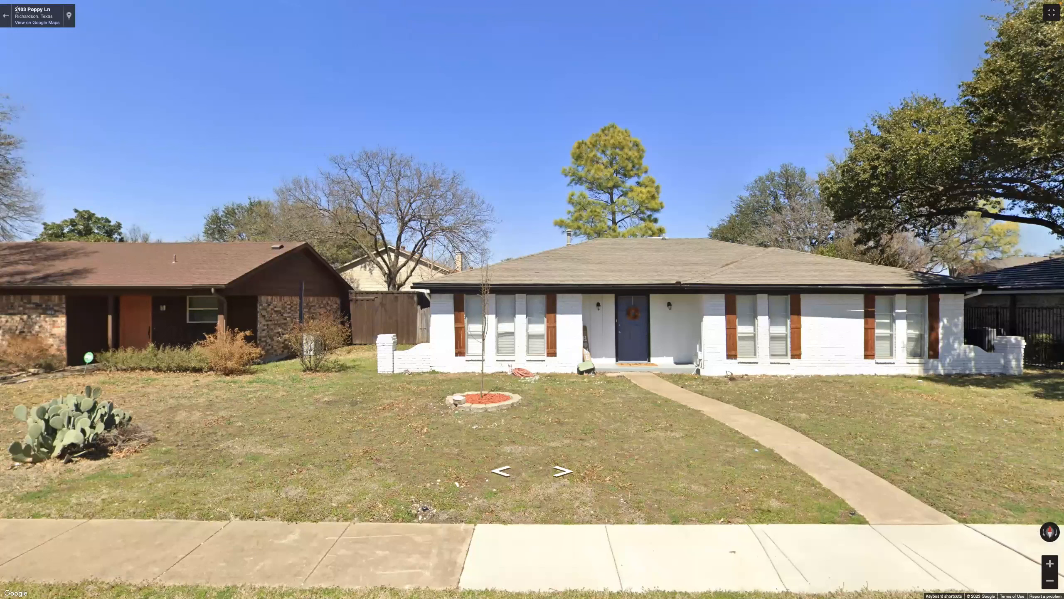
{"action": "key", "text": "Escape"}
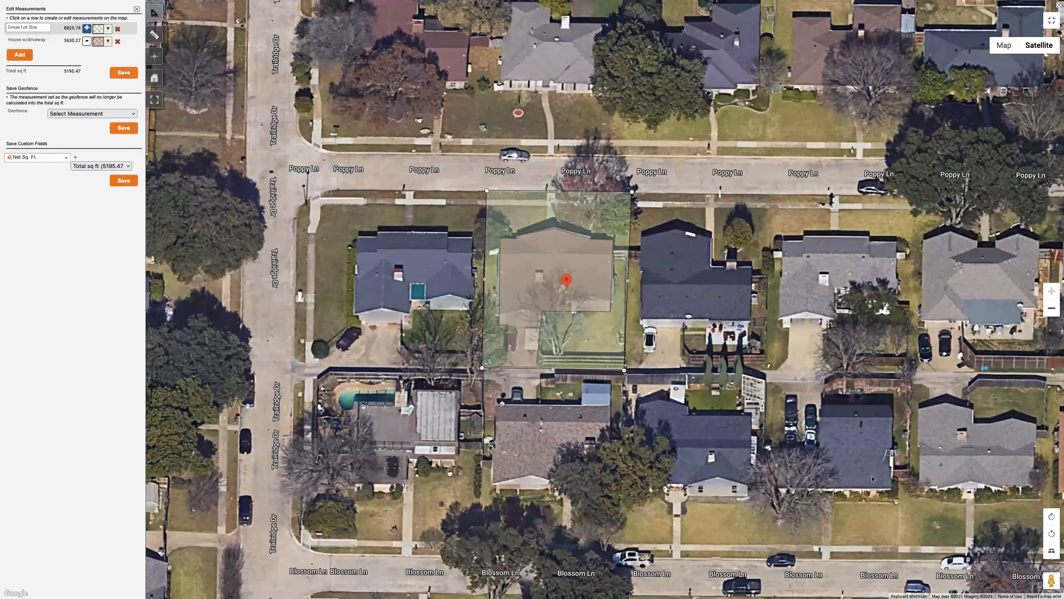
Examine the fenced backyard and the rear driveway in Street View from the alley behind the house
{"action": "left_click_drag", "start_coordinate": [1051, 580], "coordinate": [541, 384]}
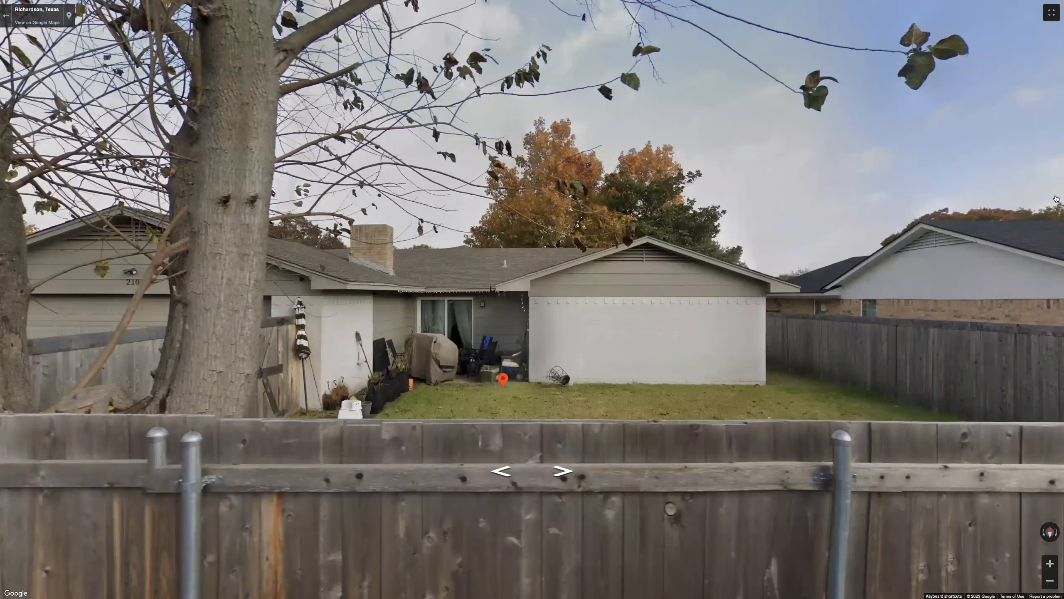
{"action": "left_click", "coordinate": [1050, 13]}
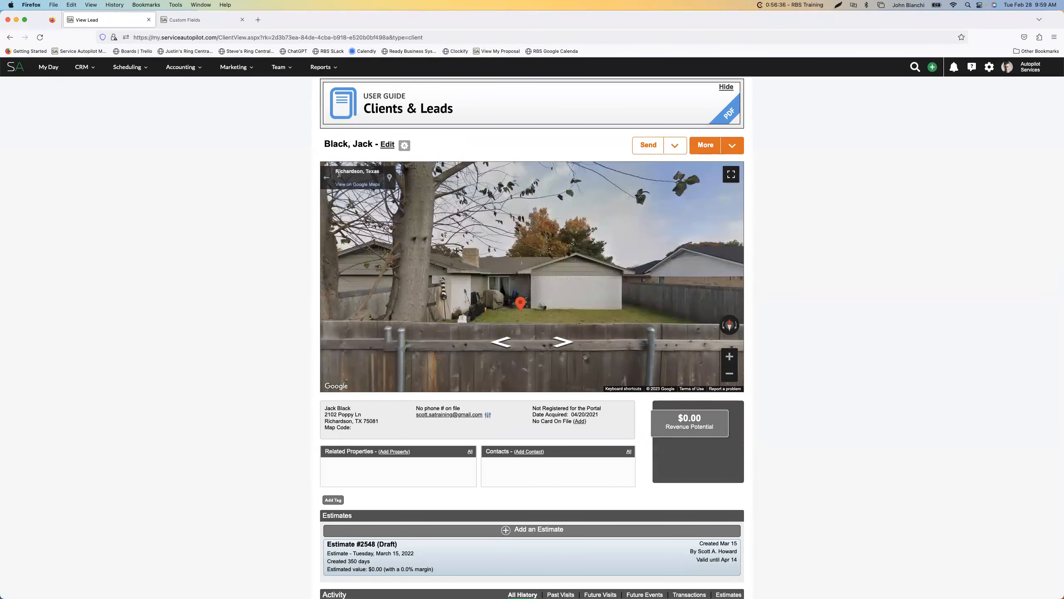
{"action": "left_click", "coordinate": [326, 177]}
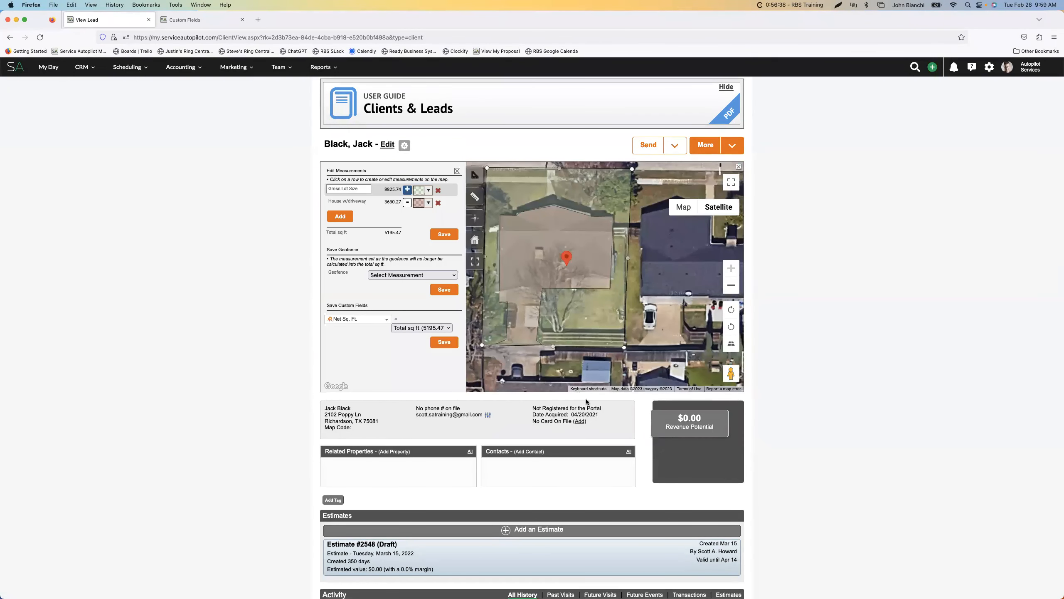
{"action": "left_click", "coordinate": [731, 183]}
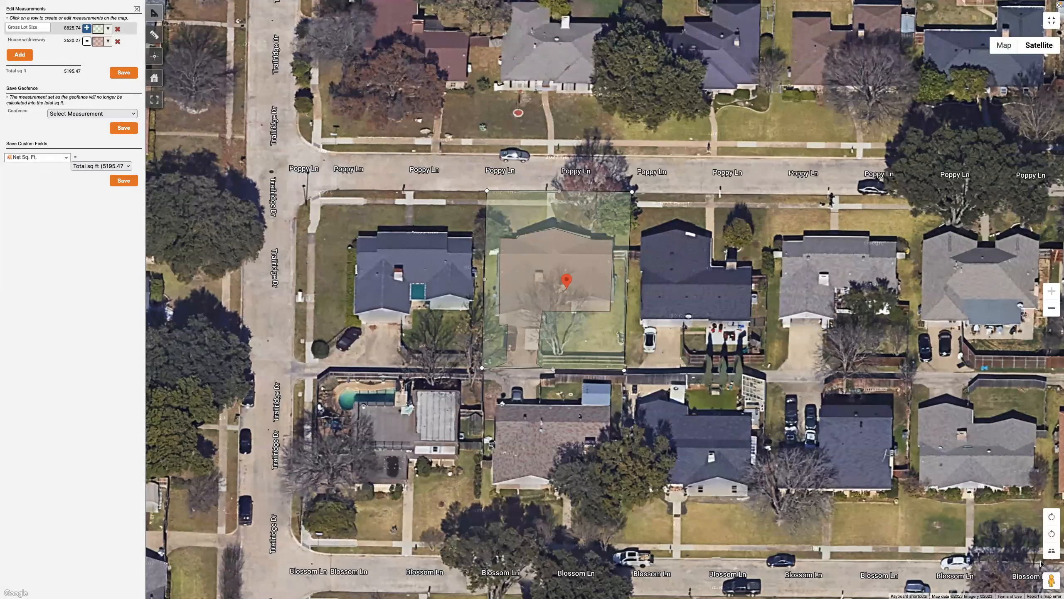
{"action": "left_click_drag", "start_coordinate": [1052, 580], "coordinate": [521, 370]}
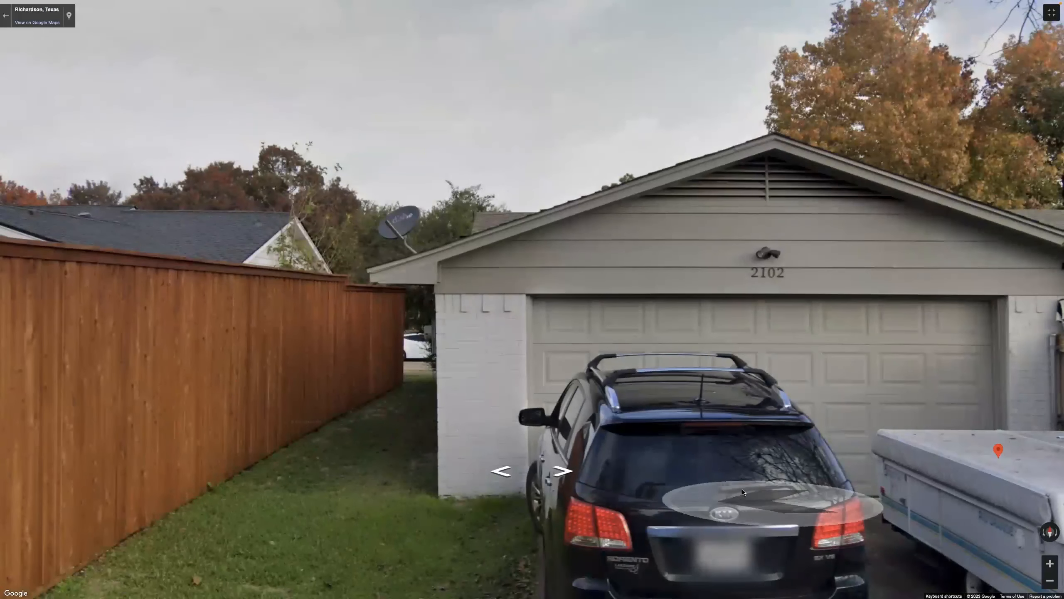
Move back and forth along the alley in Street View to check the side-yard strips and fencing, and return to the satellite map
{"action": "left_click", "coordinate": [563, 471]}
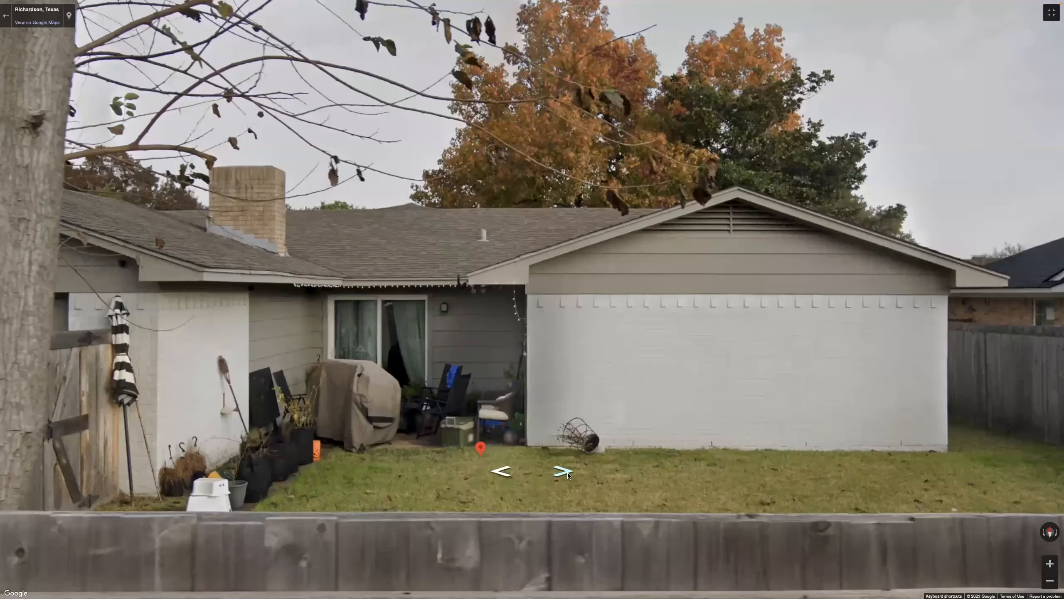
{"action": "left_click", "coordinate": [501, 471]}
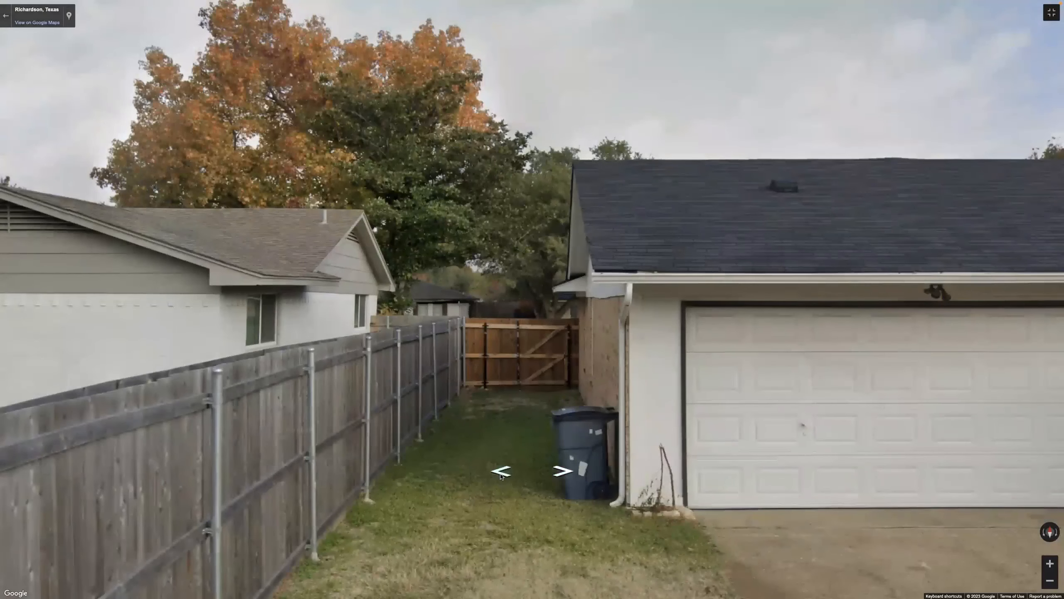
{"action": "left_click", "coordinate": [501, 472]}
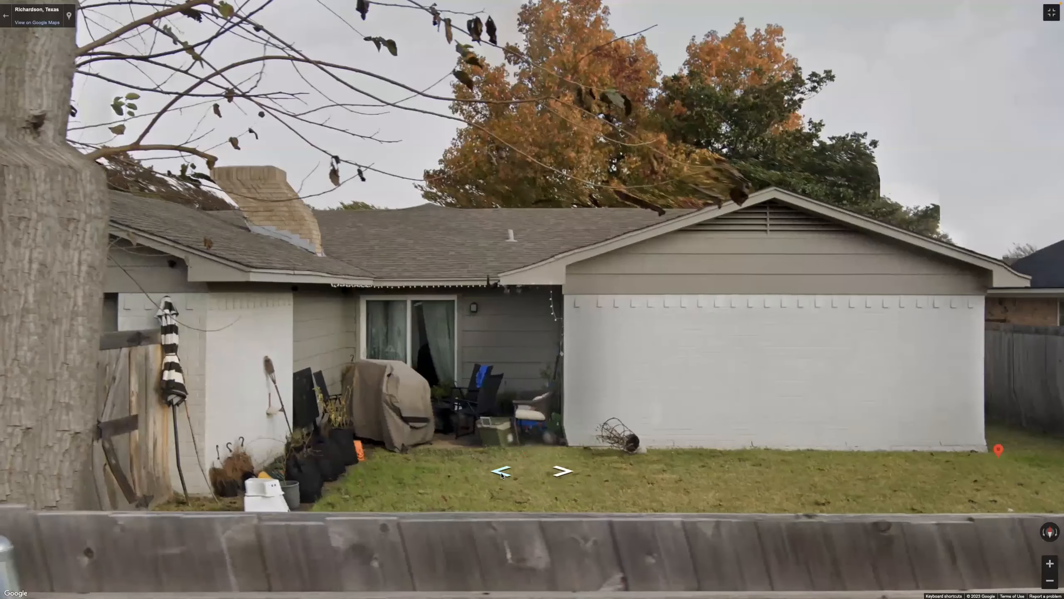
{"action": "left_click", "coordinate": [501, 472]}
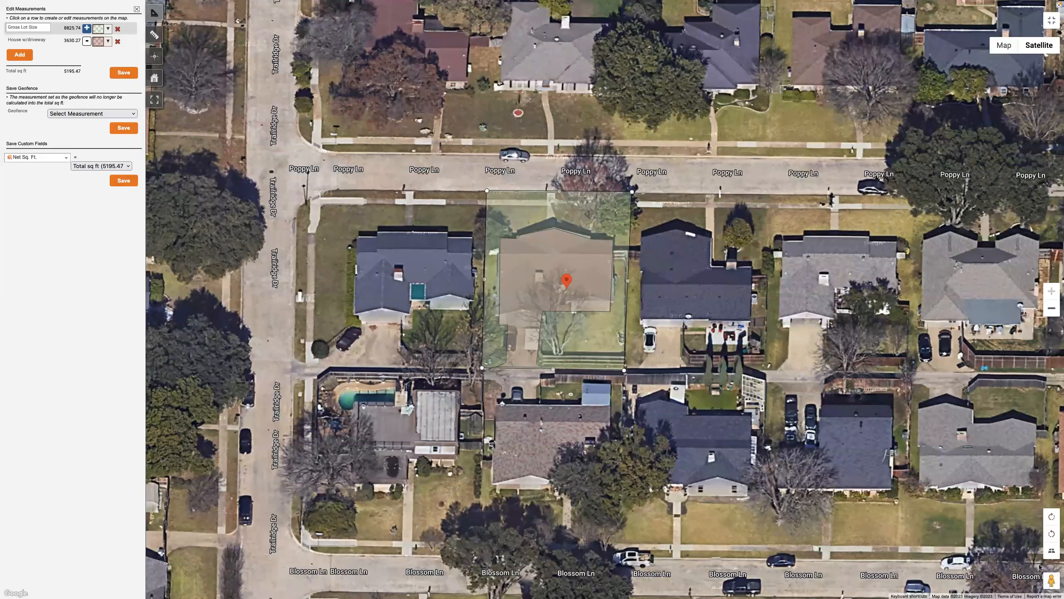
Save the property measurements and delete the blank measurement row
{"action": "mouse_move", "coordinate": [1038, 51]}
{"action": "left_click", "coordinate": [123, 74]}
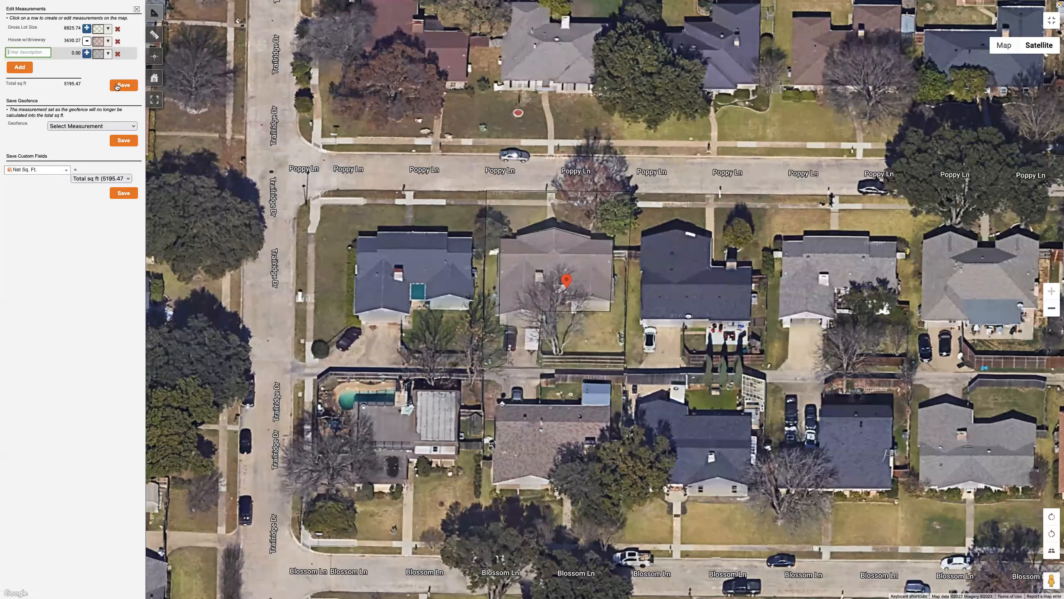
{"action": "left_click", "coordinate": [117, 53]}
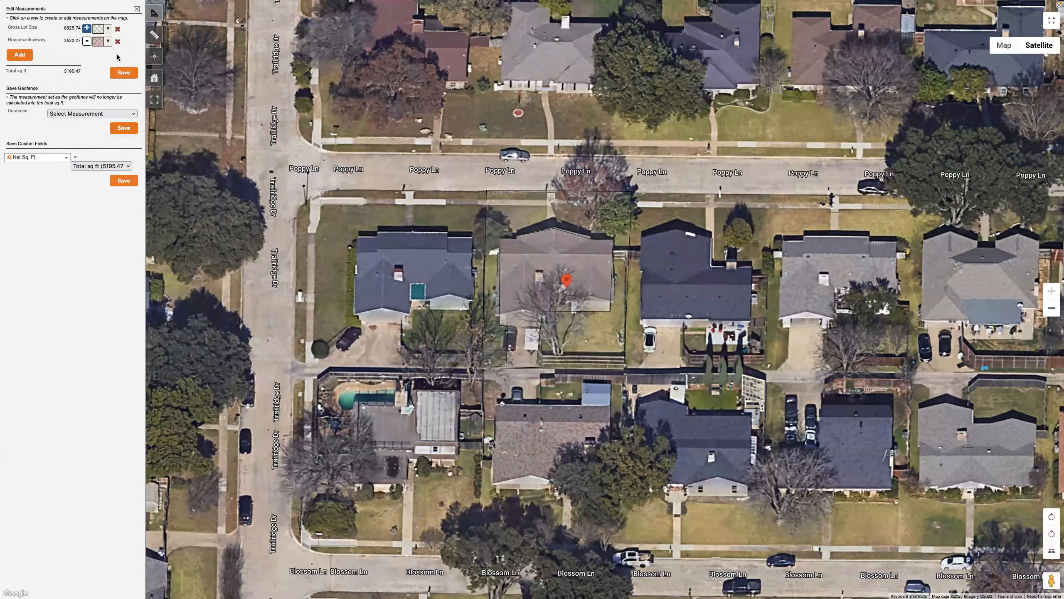
Exit and close the full-screen map, and reopen the lead's property measurements with the map centred on the house
{"action": "left_click", "coordinate": [1052, 22]}
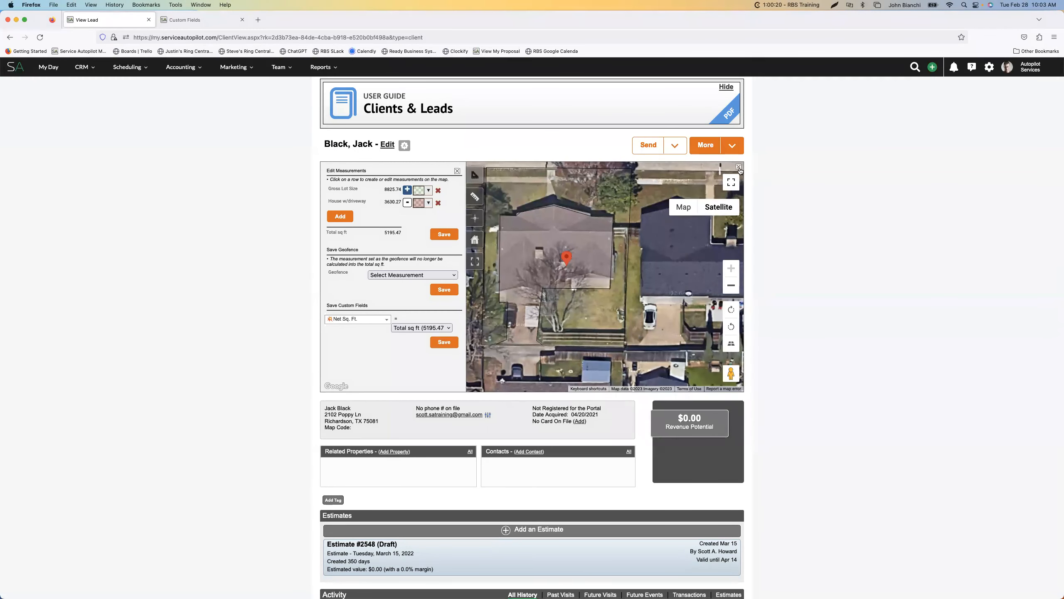
{"action": "left_click", "coordinate": [738, 167]}
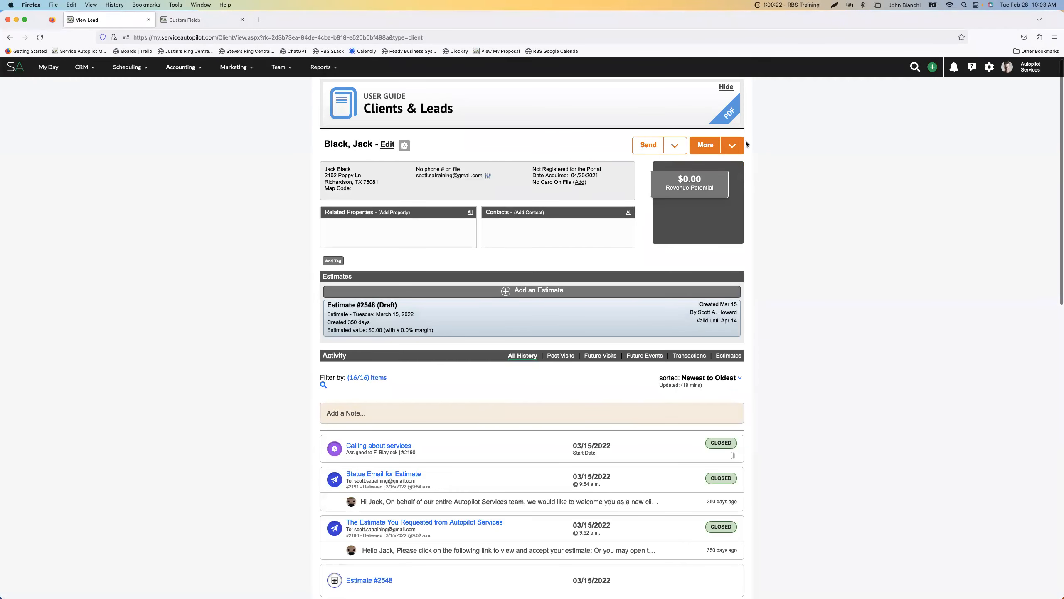
{"action": "left_click", "coordinate": [732, 145]}
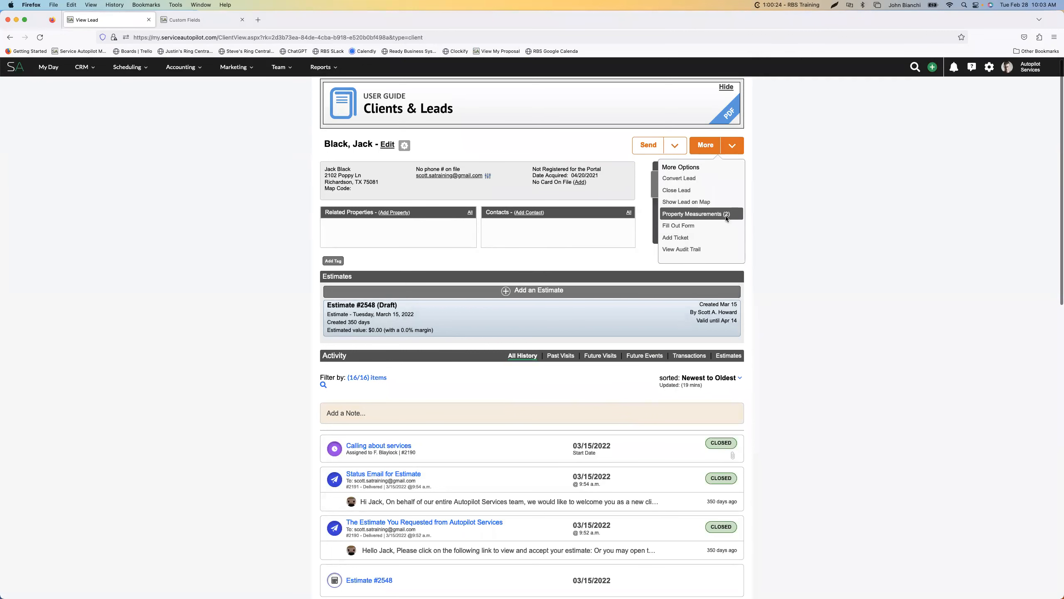
{"action": "left_click", "coordinate": [721, 215]}
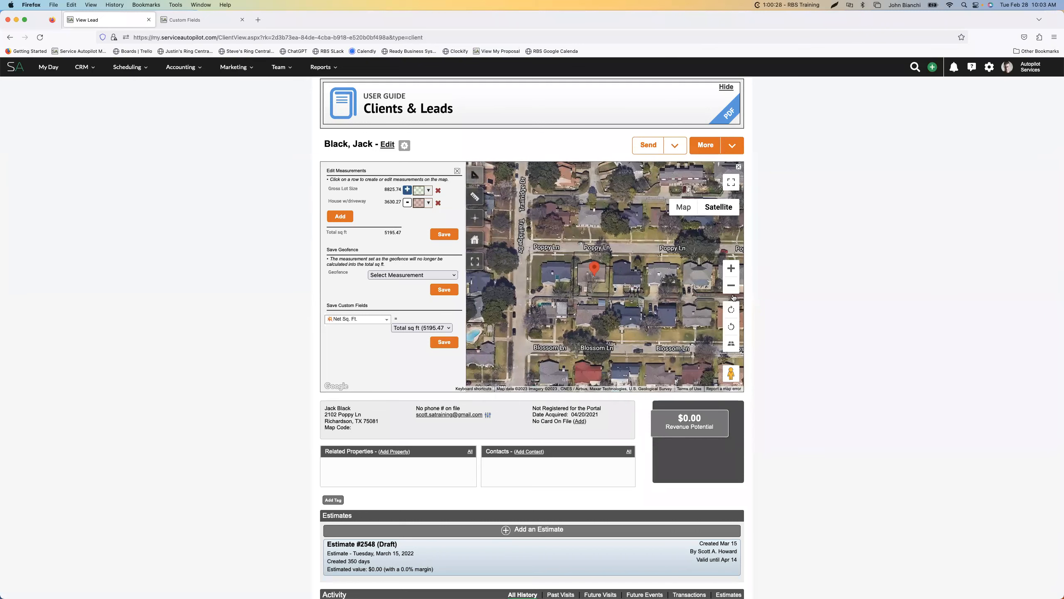
{"action": "left_click", "coordinate": [731, 268]}
{"action": "left_click_drag", "start_coordinate": [673, 288], "coordinate": [513, 270]}
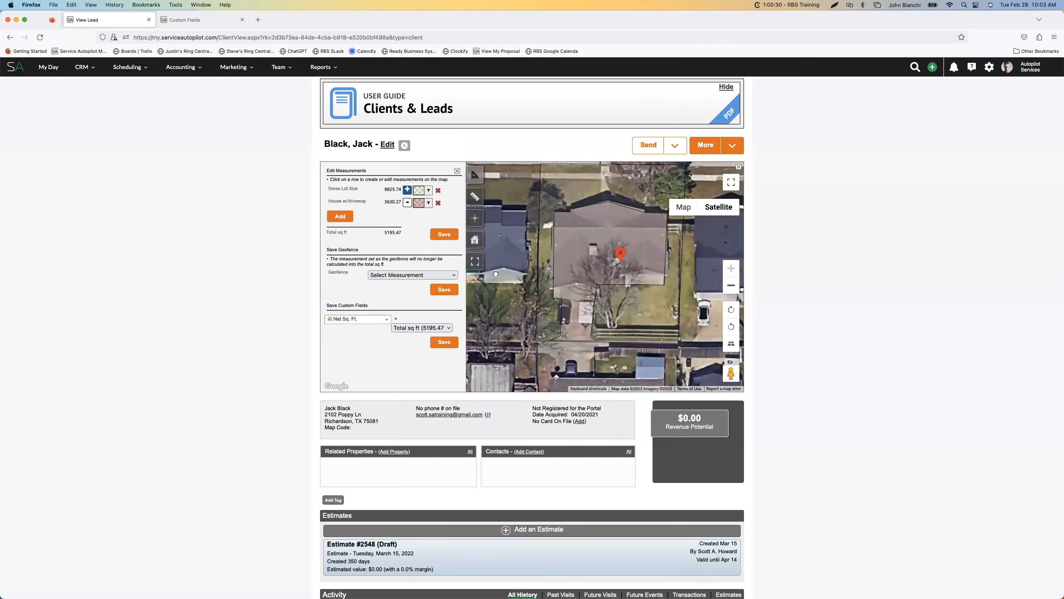
{"action": "left_click_drag", "start_coordinate": [675, 250], "coordinate": [664, 272]}
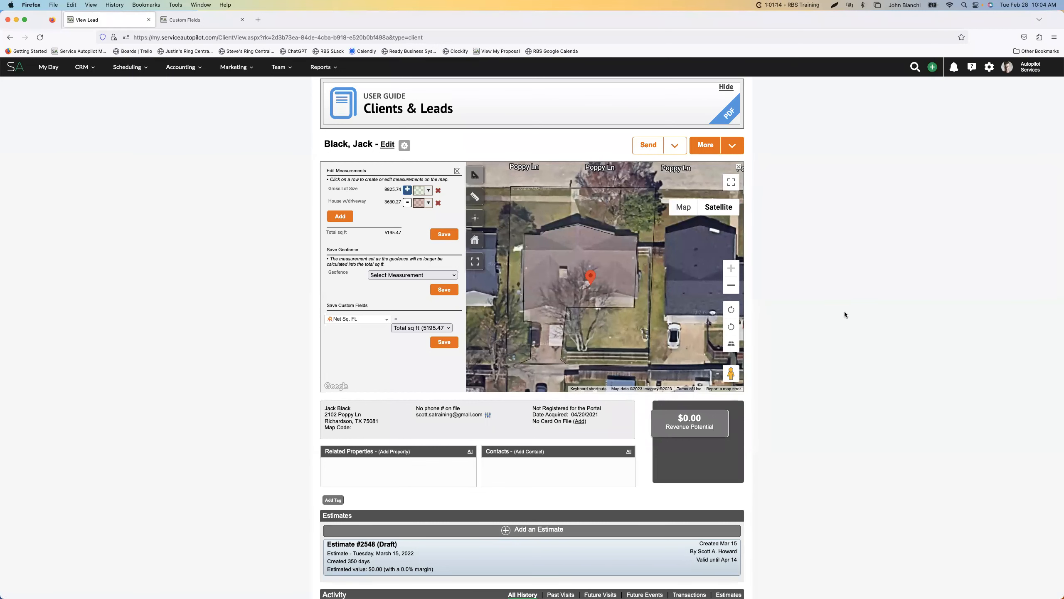
Examine the surrounding neighborhood, townhome complex and shopping center on the satellite map, and return to the lead's house
{"action": "left_click", "coordinate": [731, 286]}
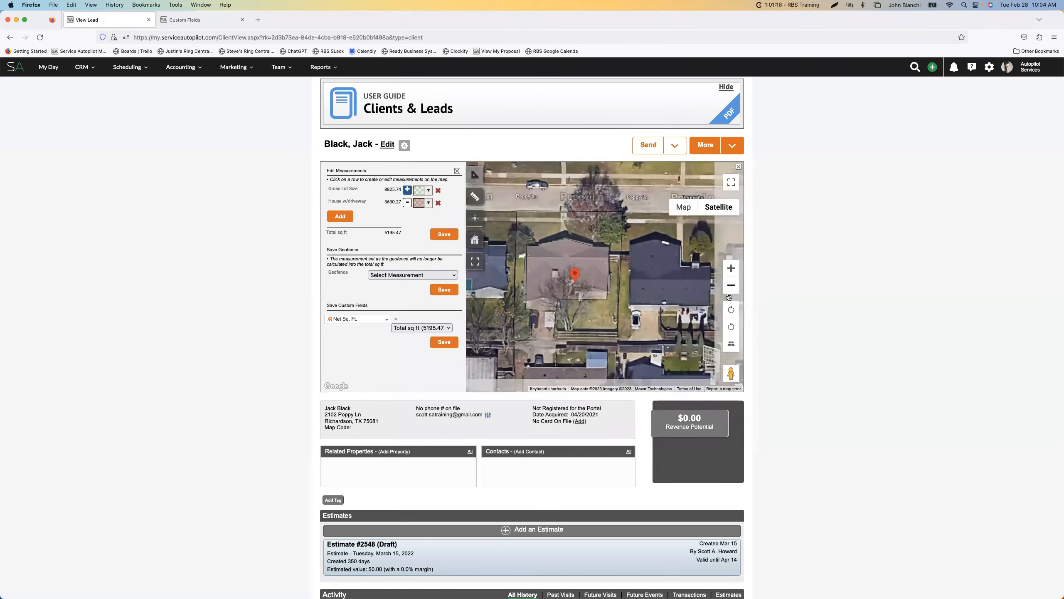
{"action": "left_click", "coordinate": [731, 286]}
{"action": "left_click_drag", "start_coordinate": [622, 280], "coordinate": [635, 275]}
{"action": "left_click_drag", "start_coordinate": [509, 217], "coordinate": [483, 309]}
{"action": "left_click_drag", "start_coordinate": [719, 256], "coordinate": [690, 295]}
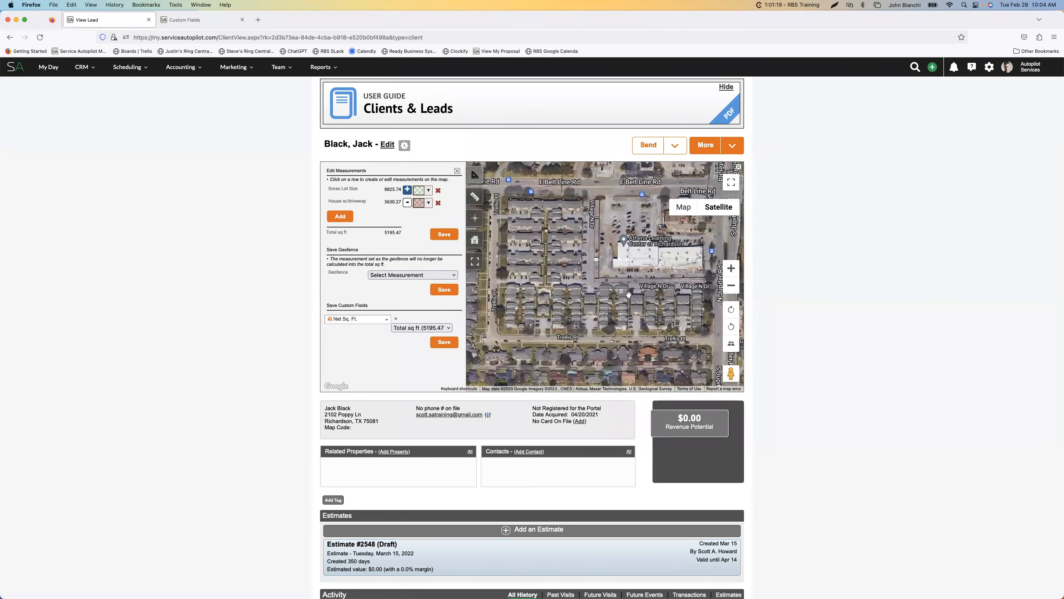
{"action": "left_click", "coordinate": [731, 268]}
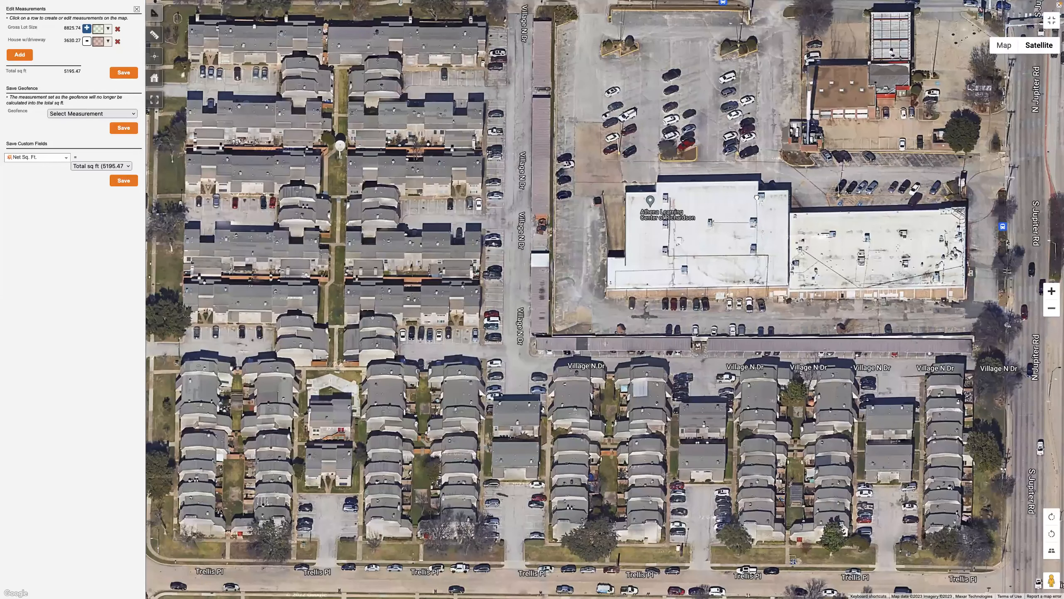
{"action": "left_click_drag", "start_coordinate": [756, 197], "coordinate": [685, 236]}
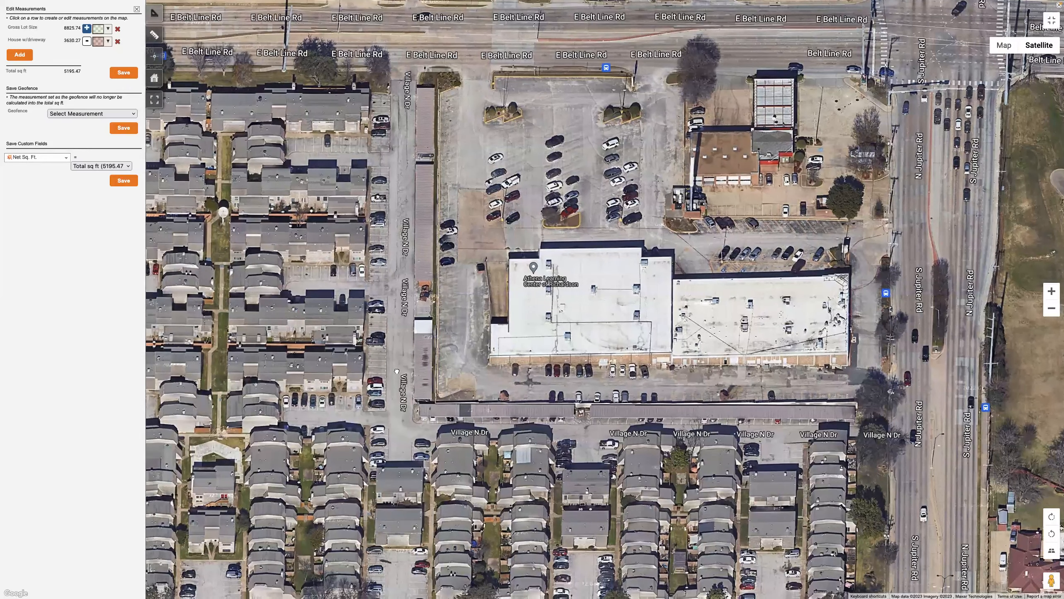
{"action": "left_click_drag", "start_coordinate": [542, 243], "coordinate": [758, 133]}
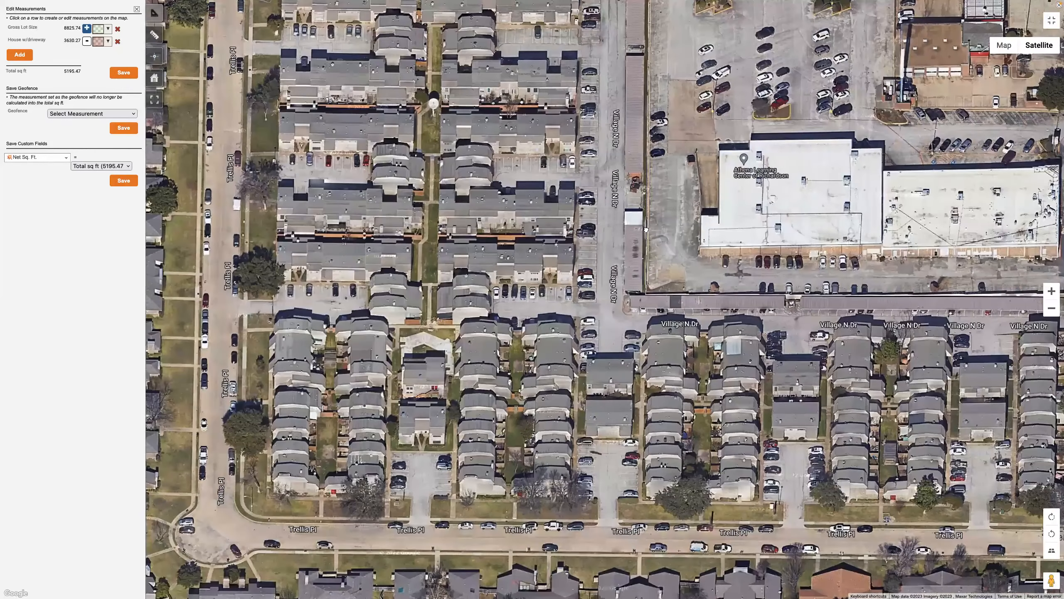
{"action": "left_click_drag", "start_coordinate": [646, 229], "coordinate": [807, 111]}
{"action": "left_click_drag", "start_coordinate": [667, 253], "coordinate": [712, 213]}
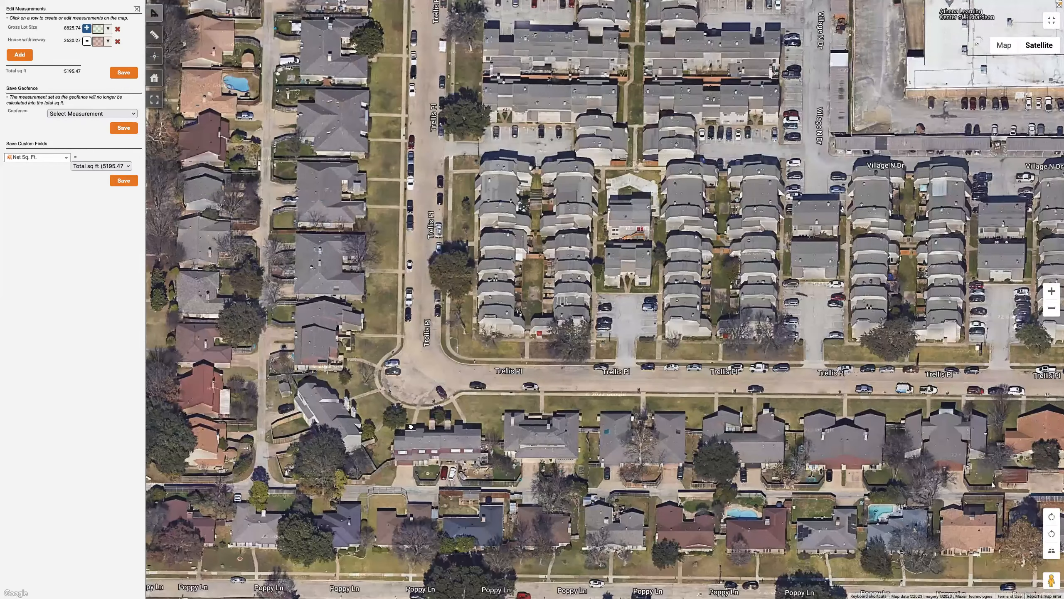
{"action": "left_click_drag", "start_coordinate": [562, 191], "coordinate": [713, 150]}
{"action": "left_click_drag", "start_coordinate": [536, 361], "coordinate": [696, 231]}
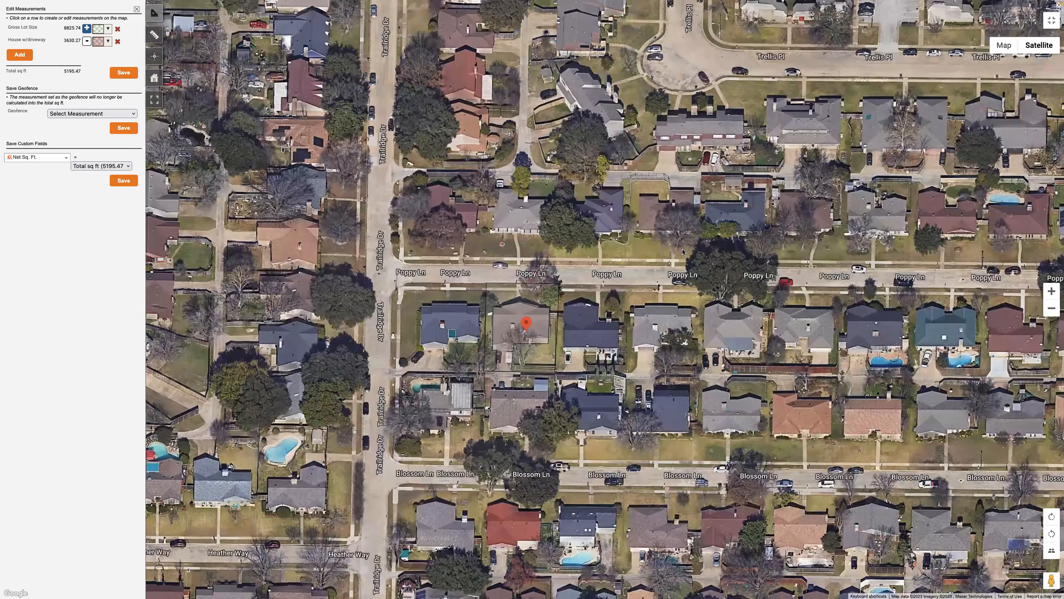
{"action": "left_click", "coordinate": [1051, 291]}
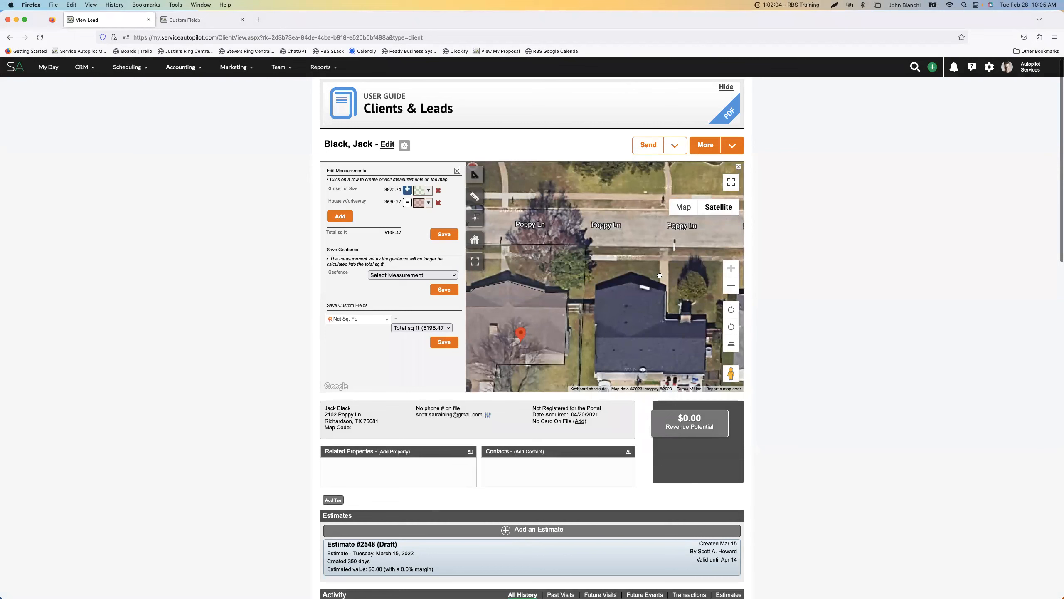
{"action": "left_click_drag", "start_coordinate": [659, 275], "coordinate": [691, 252]}
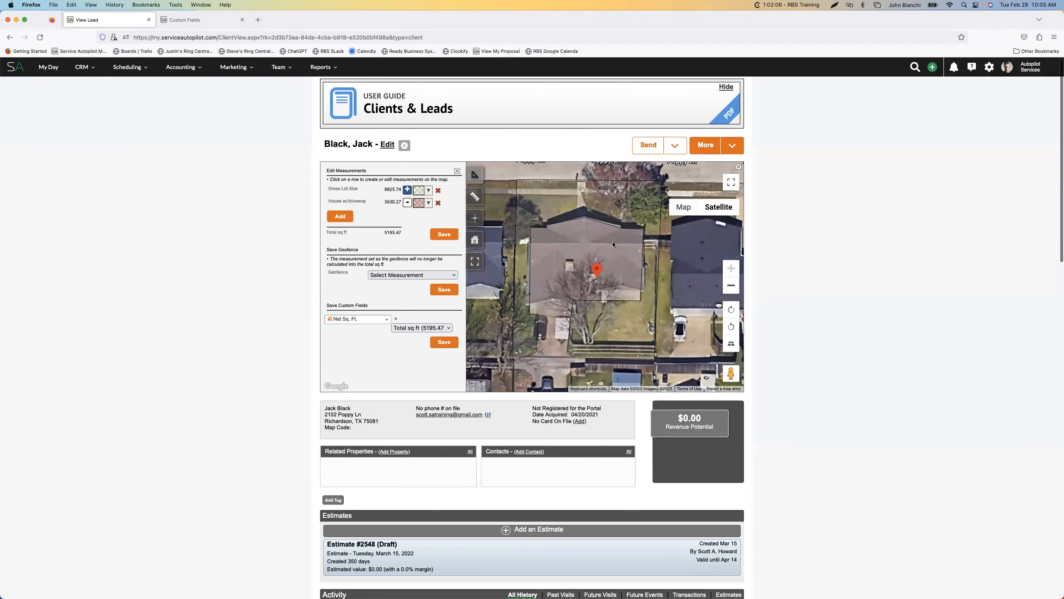
Adjust the green fill and opacity of the Gross Lot Size outline, save the measurements and delete the blank row
{"action": "left_click", "coordinate": [419, 191]}
{"action": "left_click_drag", "start_coordinate": [429, 206], "coordinate": [436, 213]}
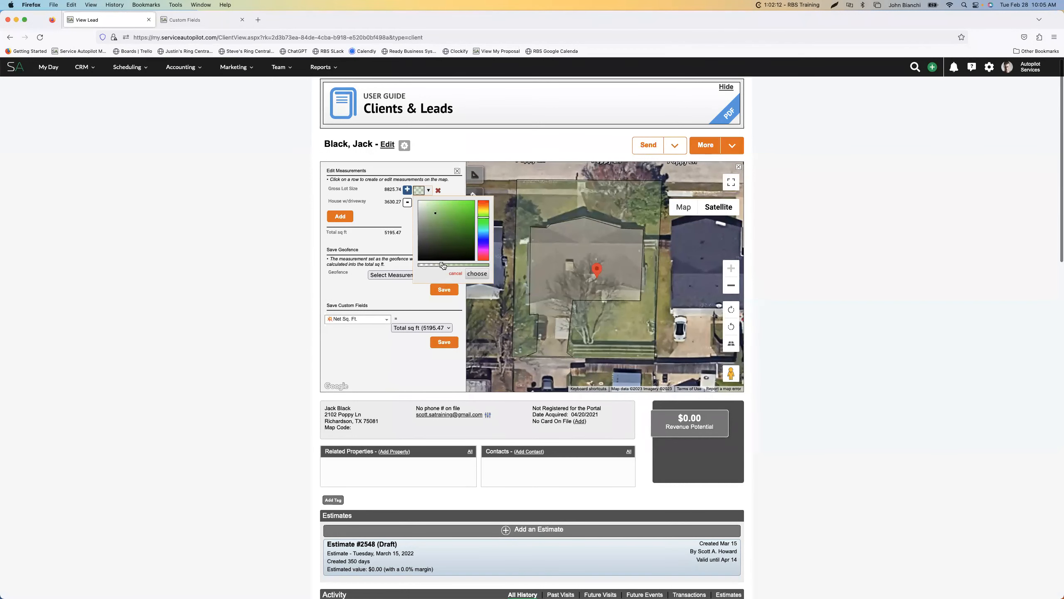
{"action": "left_click_drag", "start_coordinate": [442, 266], "coordinate": [448, 265]}
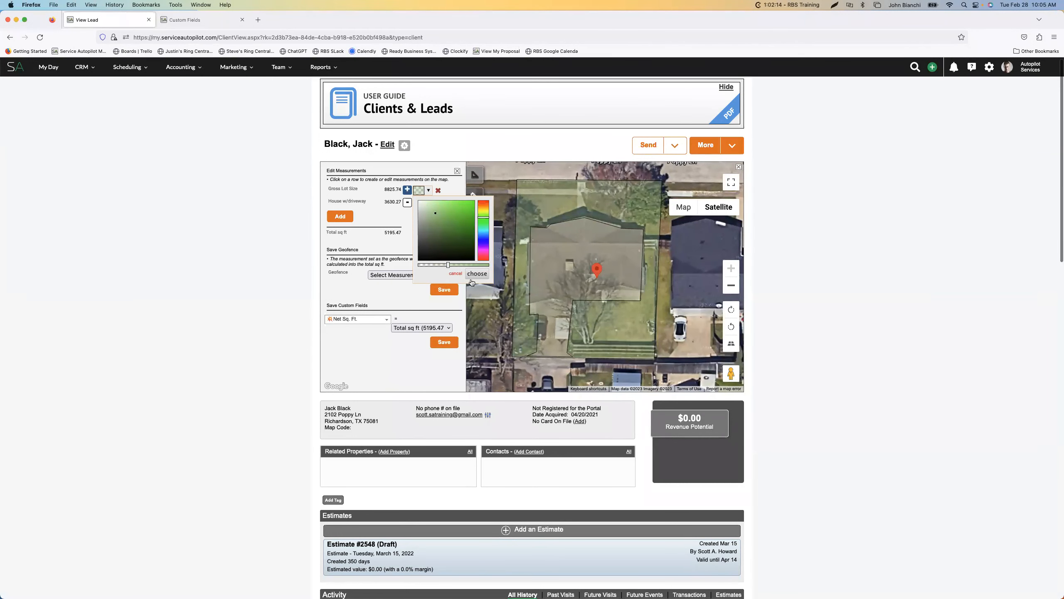
{"action": "left_click", "coordinate": [476, 276]}
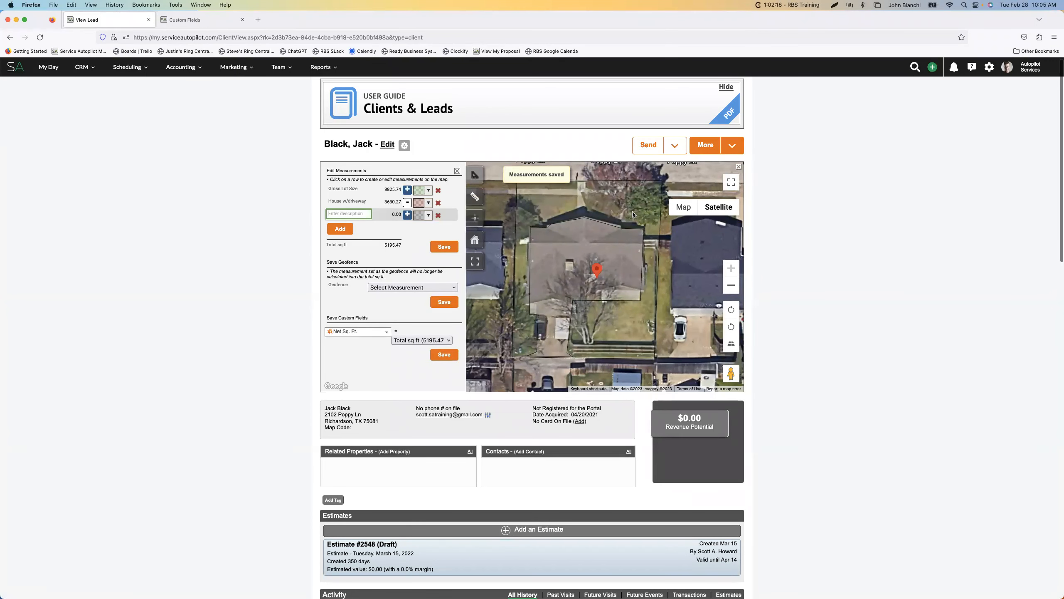
{"action": "left_click", "coordinate": [438, 215]}
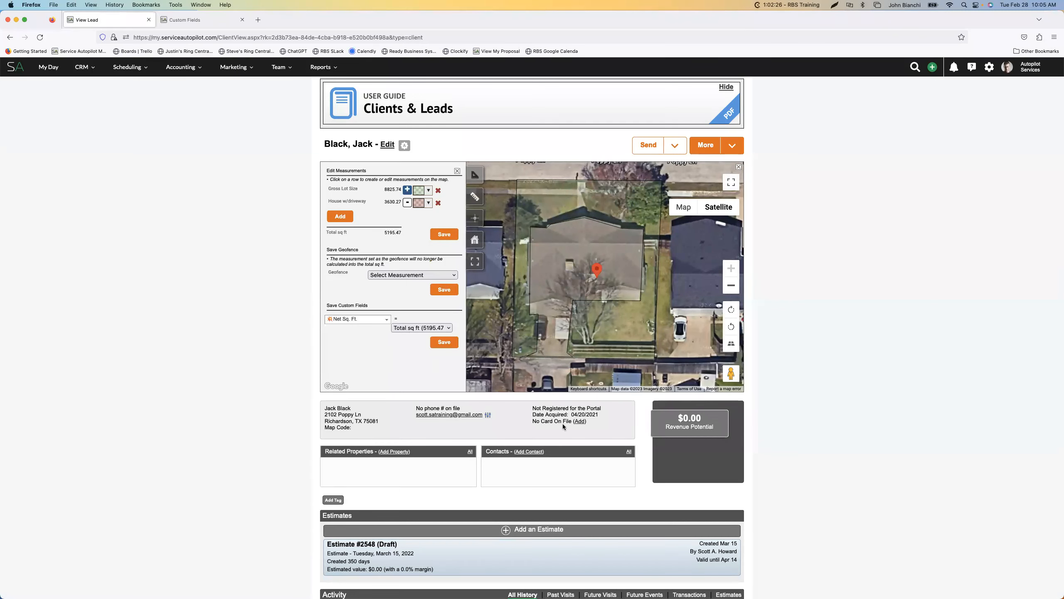
Look through the lead's estimates, activity history and details below the map
{"action": "scroll", "coordinate": [562, 424], "scroll_direction": "down", "scroll_amount": 5}
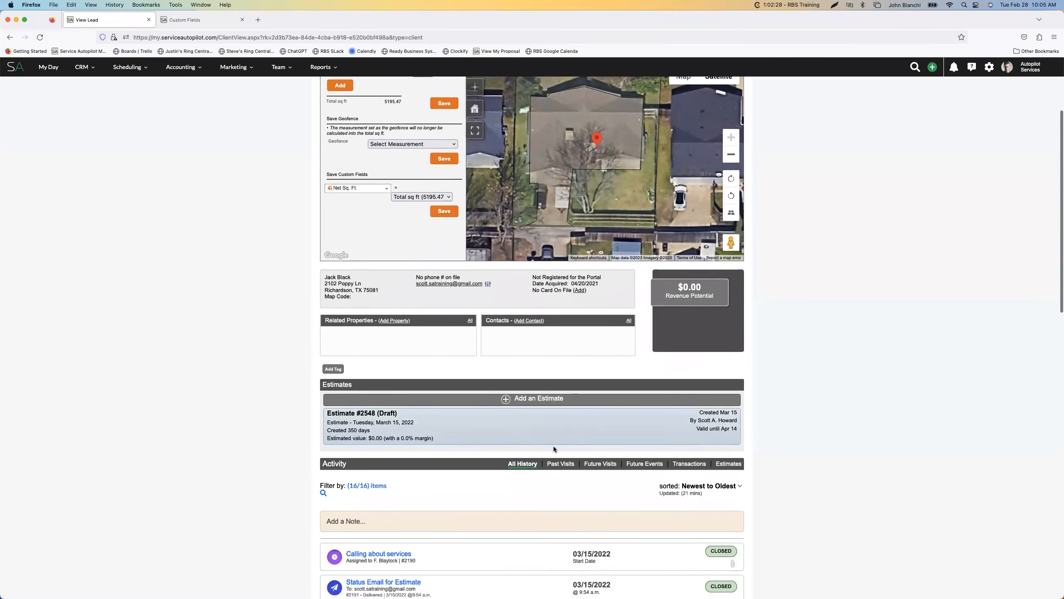
{"action": "scroll", "coordinate": [554, 446], "scroll_direction": "down", "scroll_amount": 15}
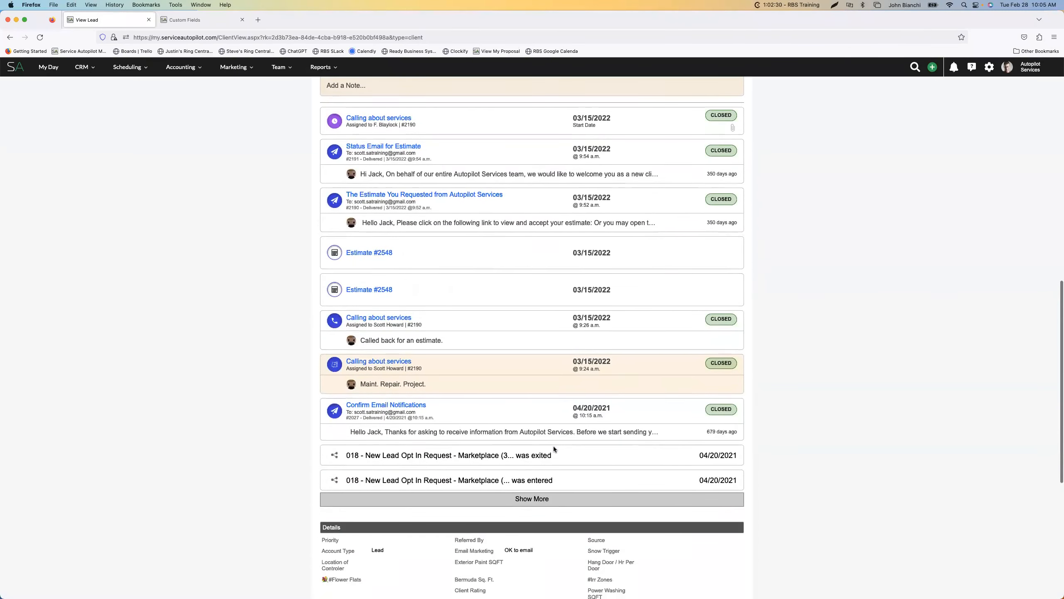
{"action": "scroll", "coordinate": [553, 446], "scroll_direction": "down", "scroll_amount": 5}
{"action": "scroll", "coordinate": [553, 446], "scroll_direction": "up", "scroll_amount": 5}
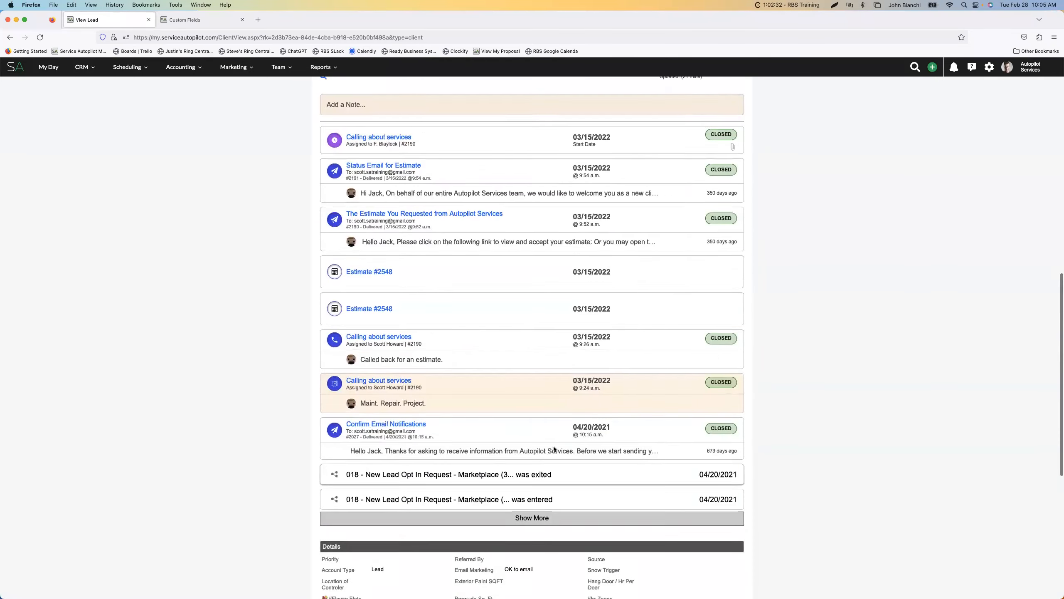
{"action": "scroll", "coordinate": [554, 446], "scroll_direction": "up", "scroll_amount": 20}
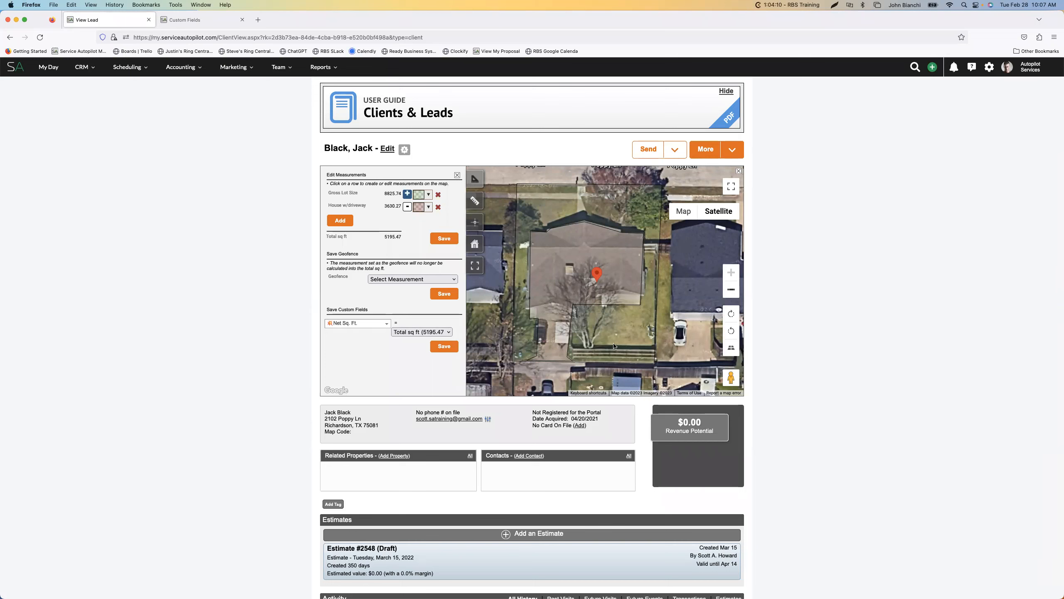
{"action": "scroll", "coordinate": [611, 330], "scroll_direction": "down", "scroll_amount": 2}
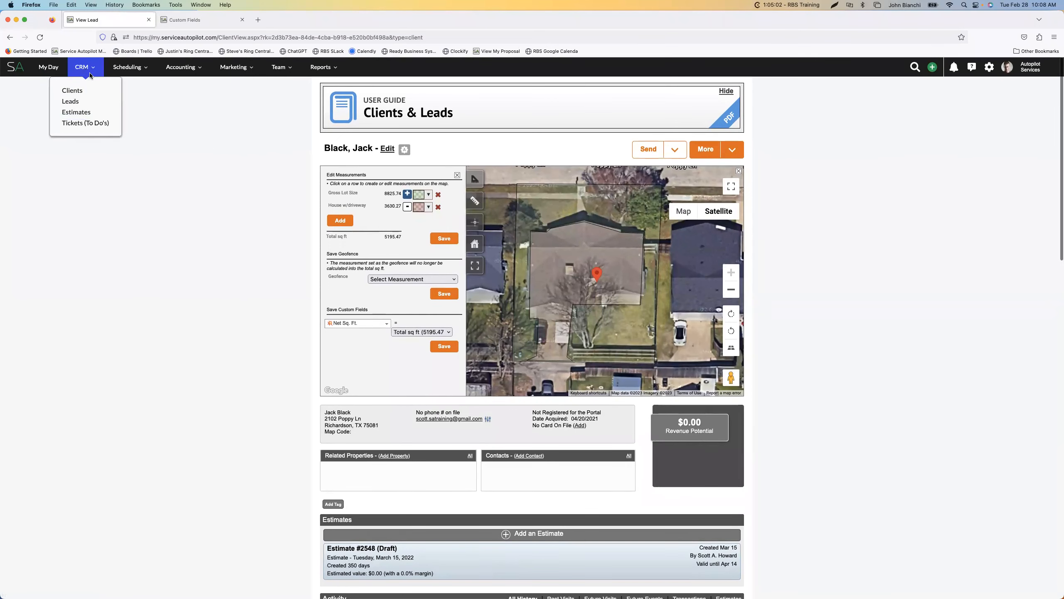
Start adding a new lead with the first name "New" and last name "Lead", and go to its service address
{"action": "mouse_move", "coordinate": [933, 67]}
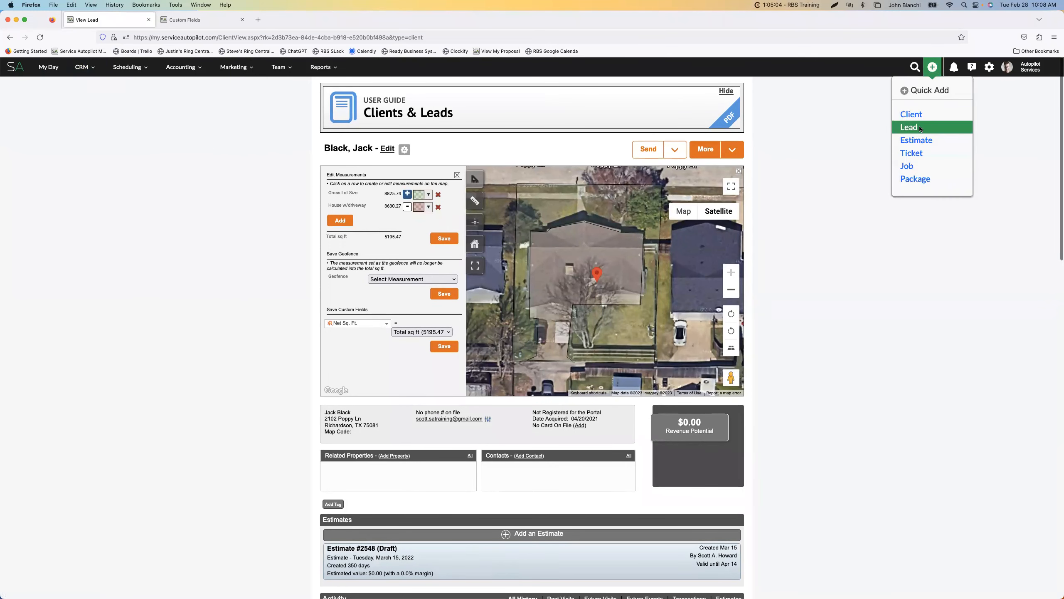
{"action": "left_click", "coordinate": [913, 128]}
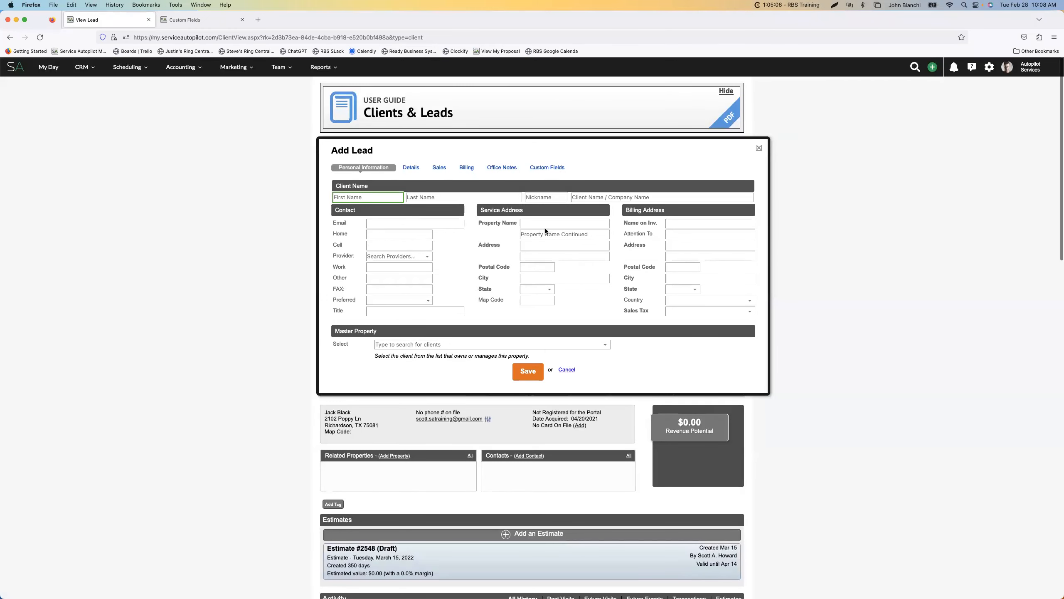
{"action": "type", "text": "New"}
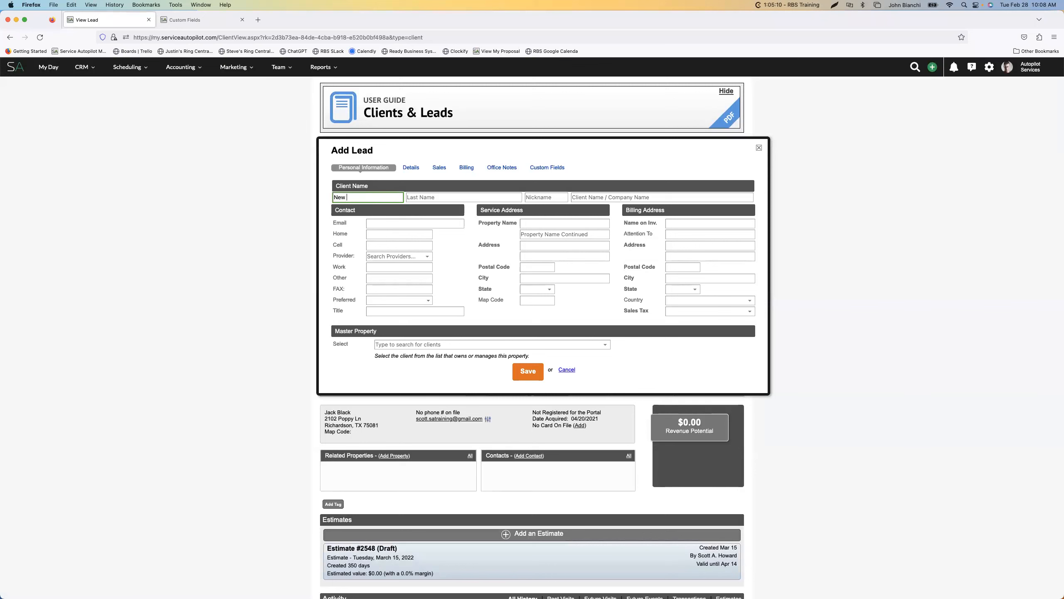
{"action": "key", "text": "Tab"}
{"action": "type", "text": "Lead"}
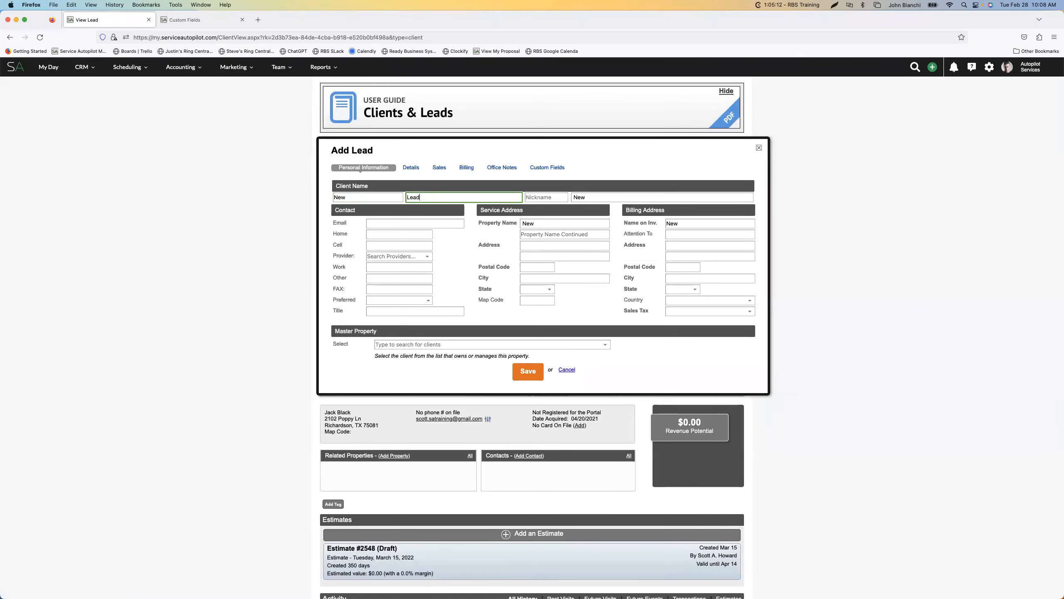
{"action": "left_click", "coordinate": [561, 244]}
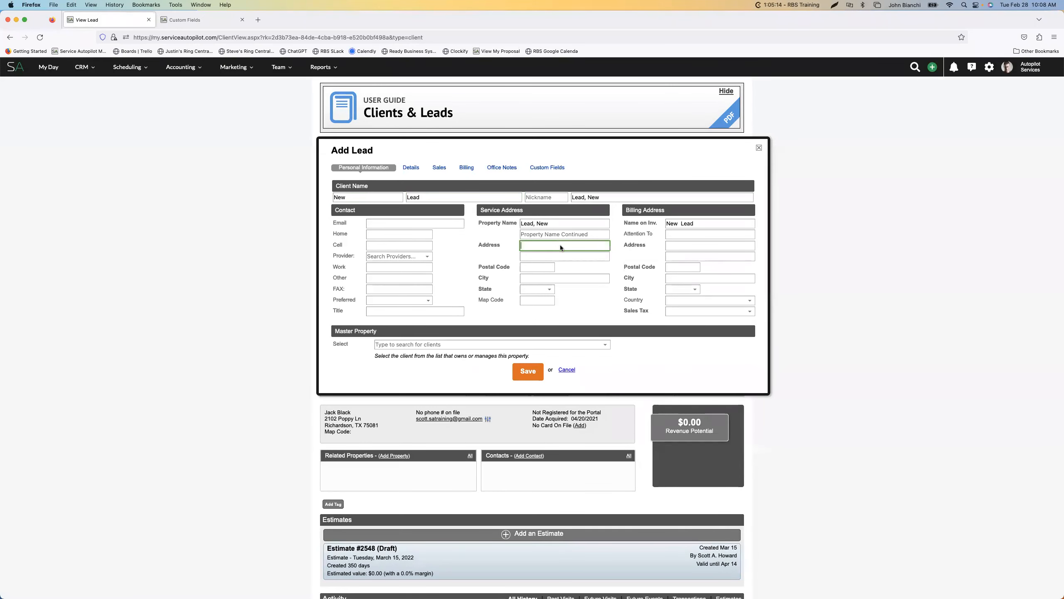
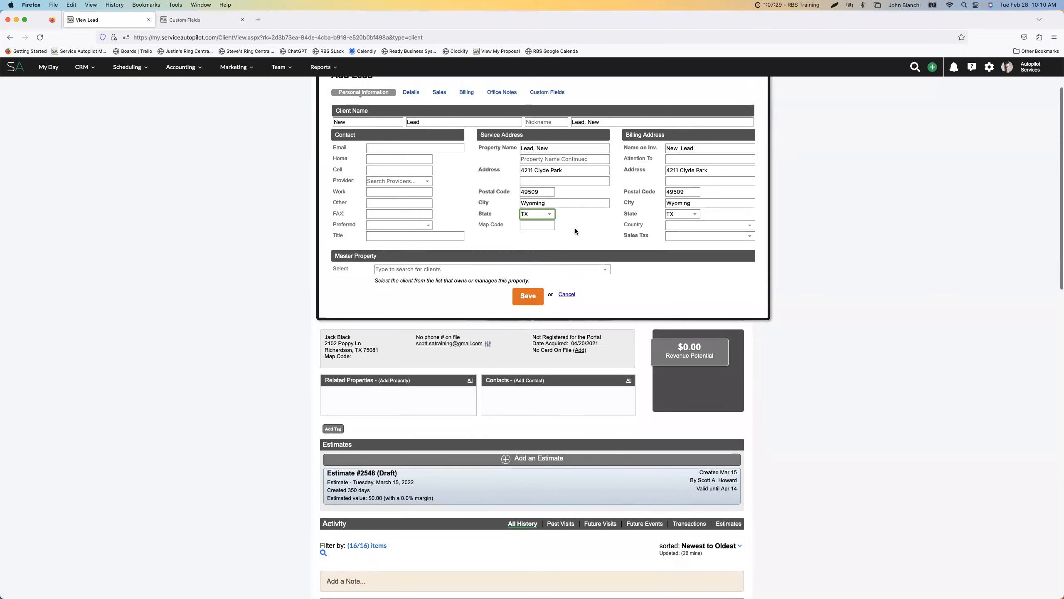
Save the new lead with the service and billing address filled in
{"action": "scroll", "coordinate": [576, 228], "scroll_direction": "up", "scroll_amount": 1}
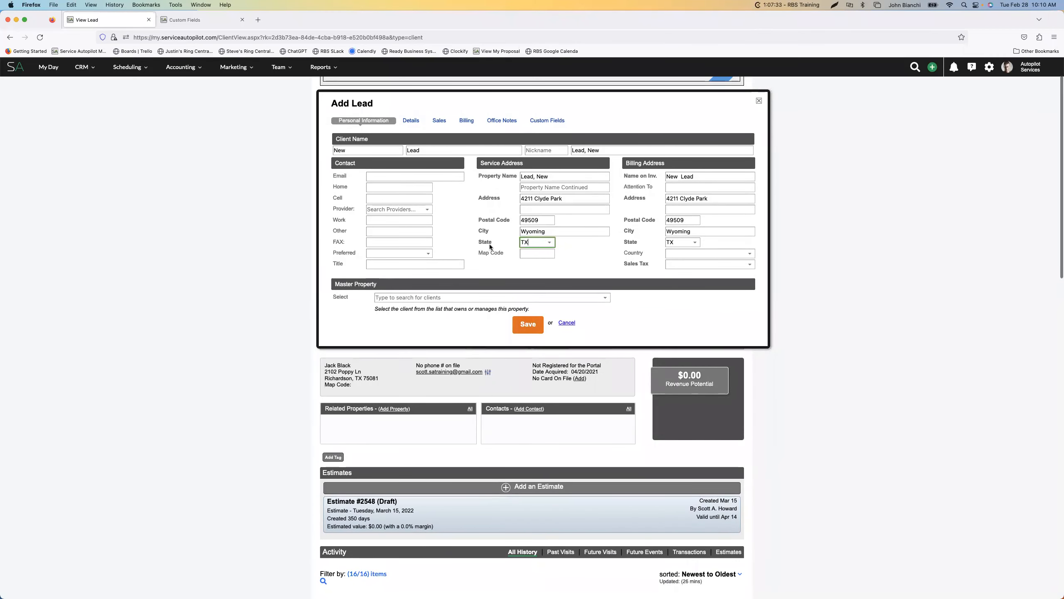
{"action": "left_click", "coordinate": [565, 260]}
{"action": "left_click", "coordinate": [531, 329]}
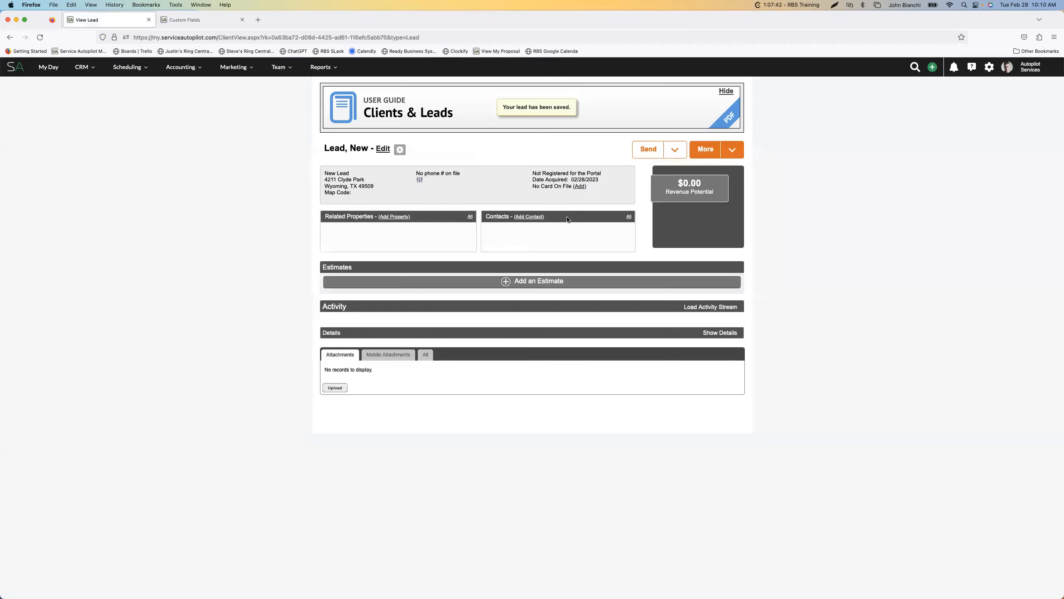
Open the new lead's property measurements and inspect the building full screen in both map and satellite views
{"action": "left_click", "coordinate": [732, 149]}
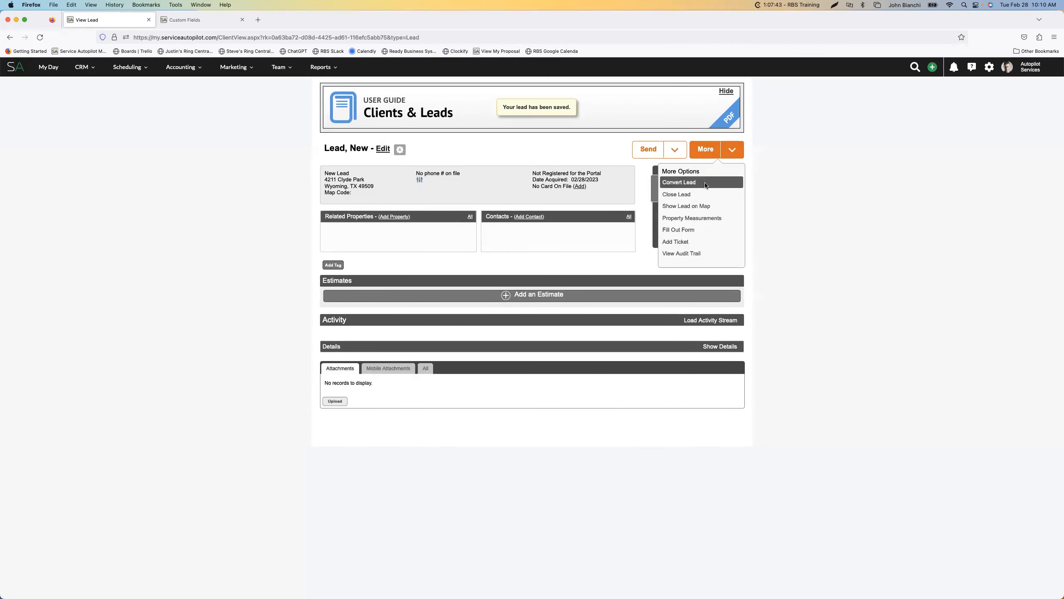
{"action": "left_click", "coordinate": [692, 220]}
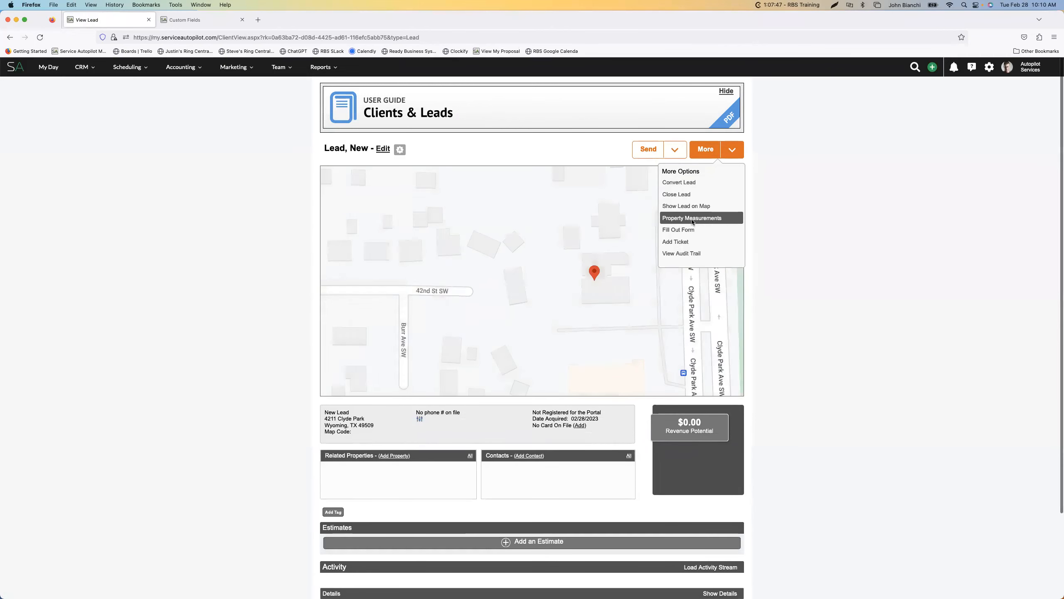
{"action": "left_click", "coordinate": [731, 156]}
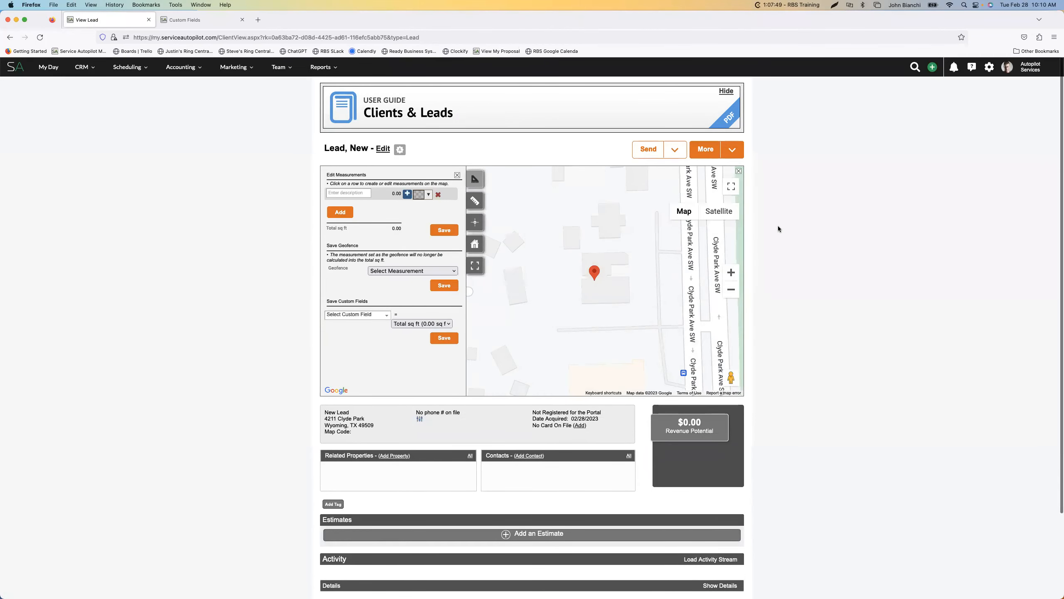
{"action": "left_click", "coordinate": [731, 186]}
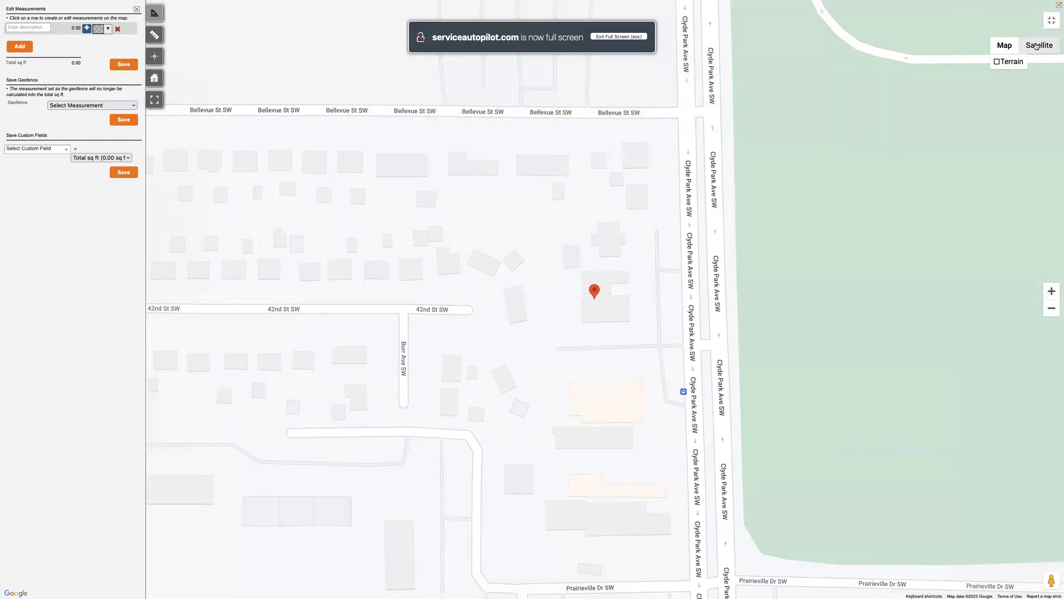
{"action": "left_click", "coordinate": [1037, 45]}
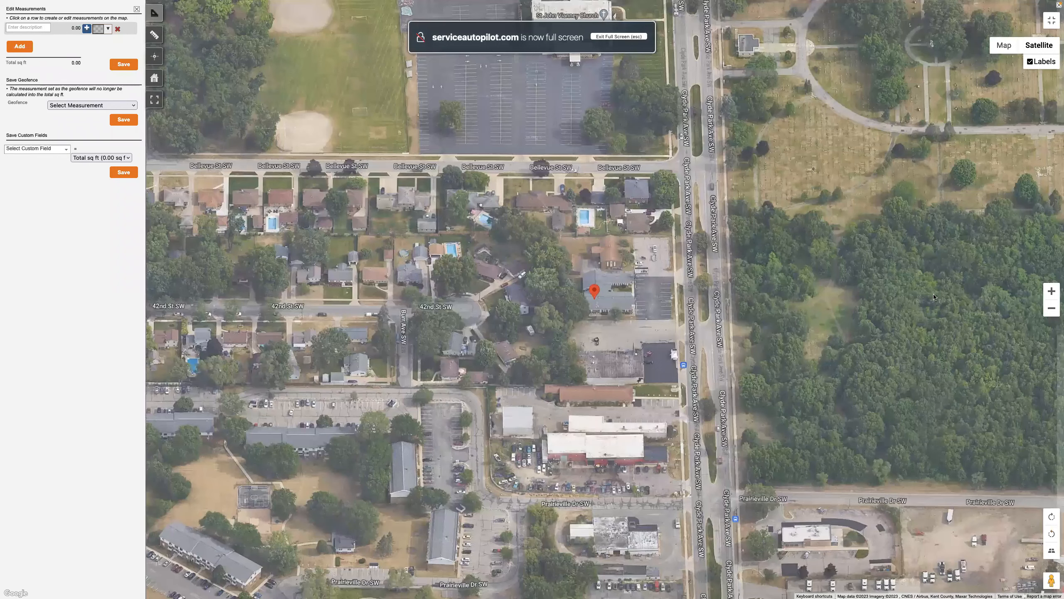
{"action": "scroll", "coordinate": [574, 297], "scroll_direction": "up", "scroll_amount": 5}
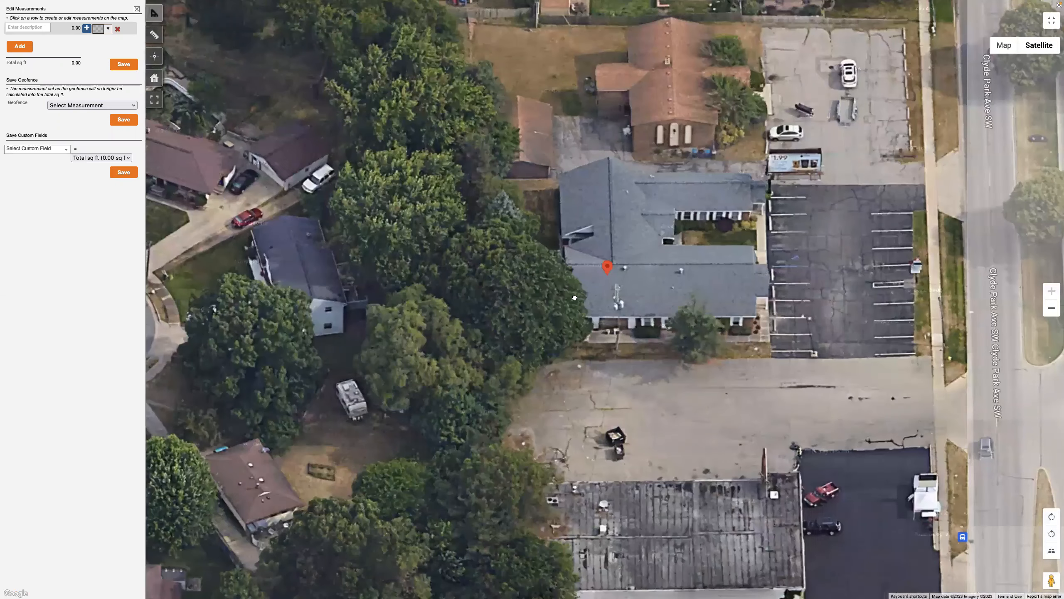
{"action": "left_click_drag", "start_coordinate": [575, 298], "coordinate": [574, 296]}
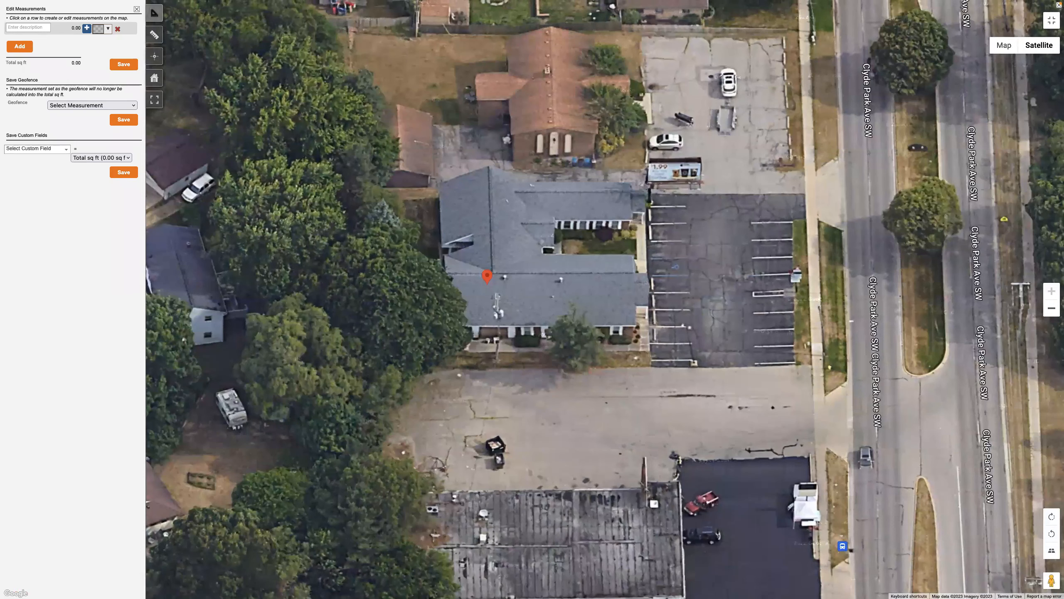
{"action": "left_click", "coordinate": [1003, 44]}
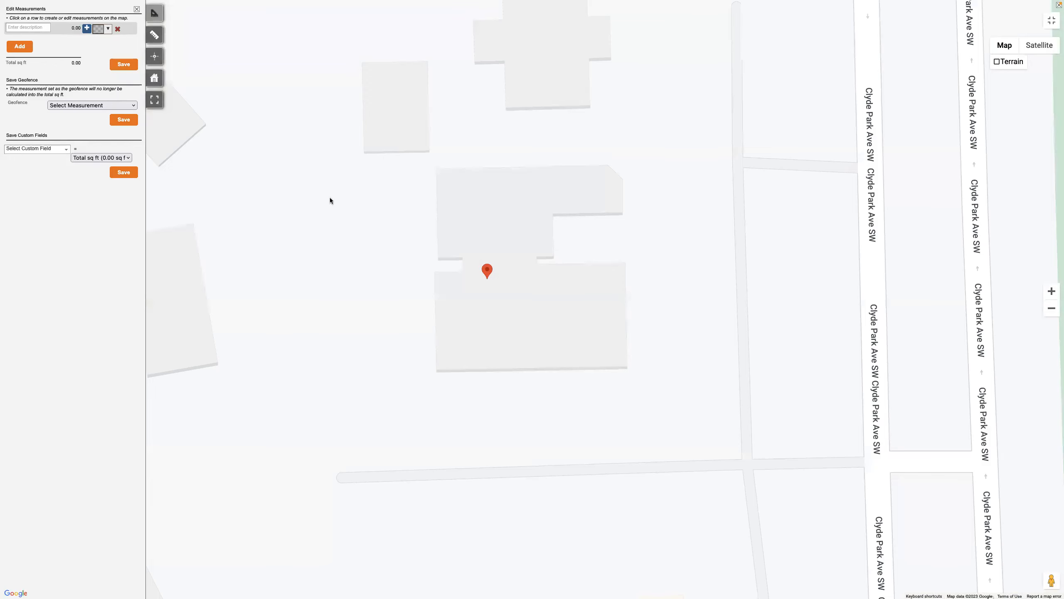
{"action": "left_click", "coordinate": [1039, 45]}
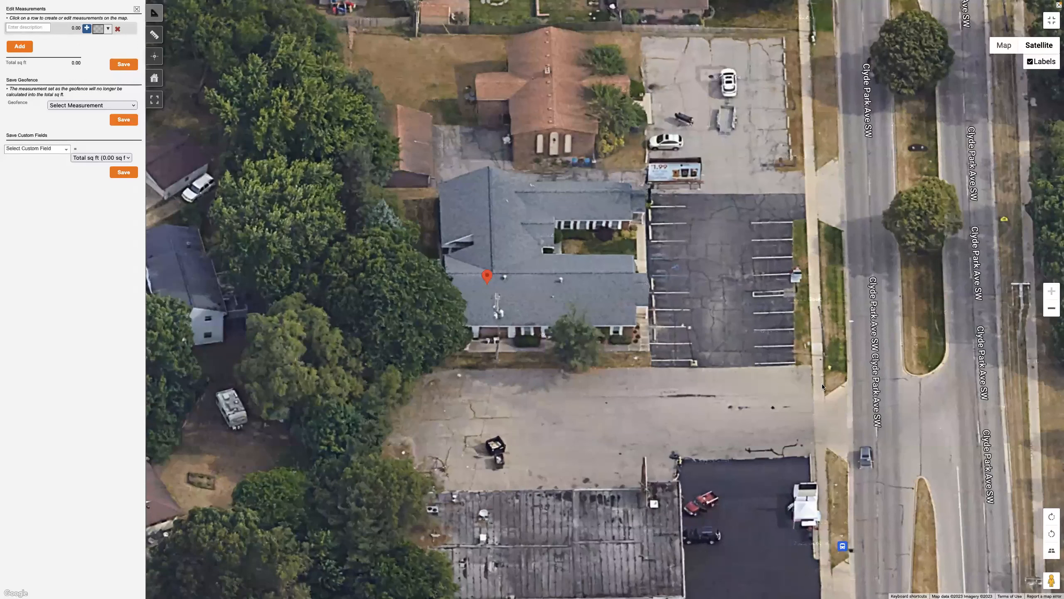
Outline the grass strip between the sidewalk and the street, about 994 sq ft, and name it "front section"
{"action": "left_click", "coordinate": [826, 394]}
{"action": "left_click", "coordinate": [848, 381]}
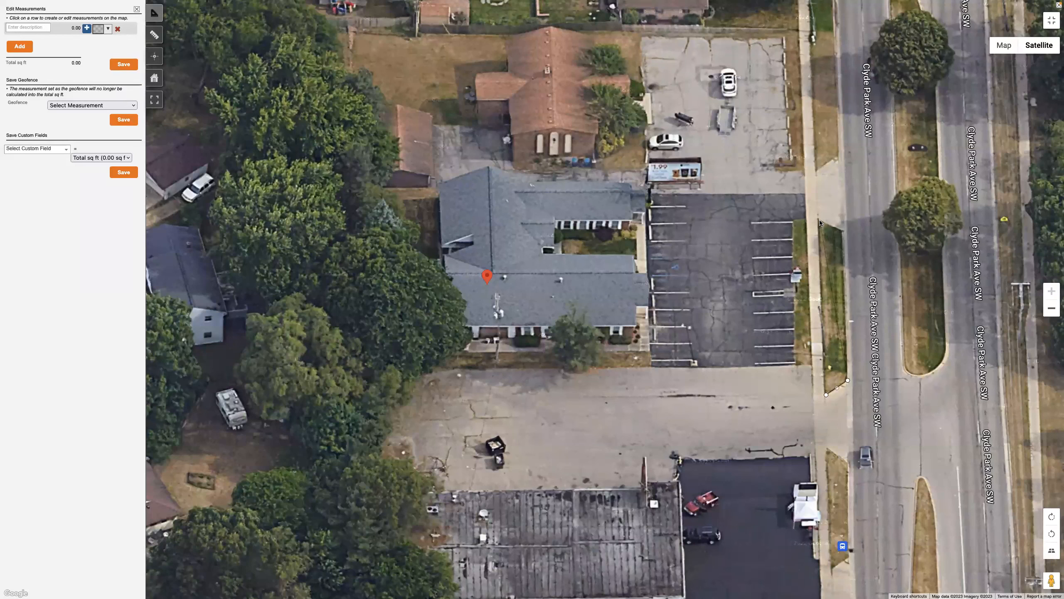
{"action": "left_click", "coordinate": [844, 231]}
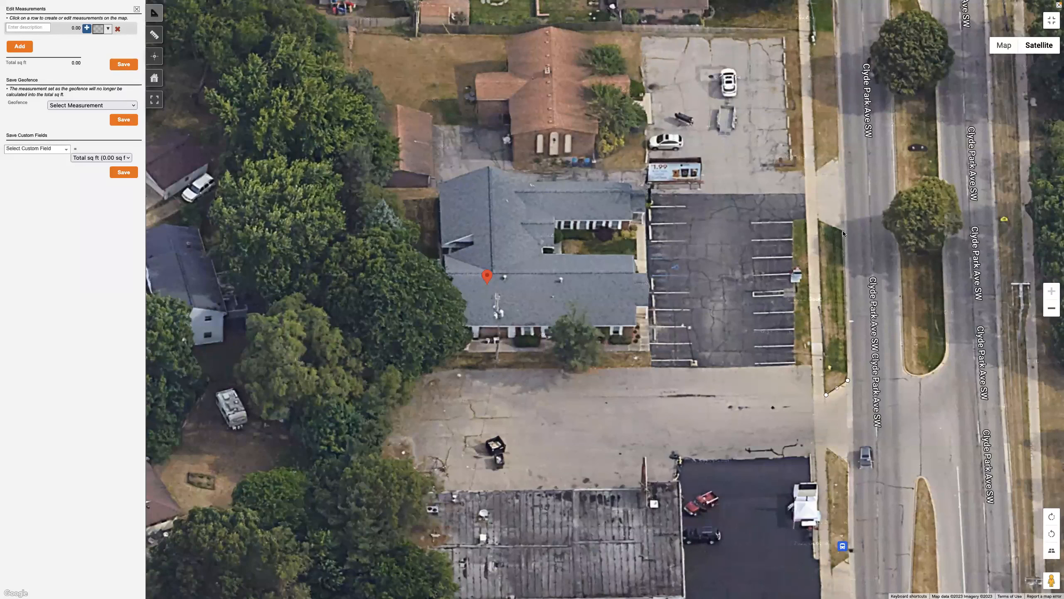
{"action": "left_click", "coordinate": [819, 221]}
{"action": "left_click", "coordinate": [825, 394]}
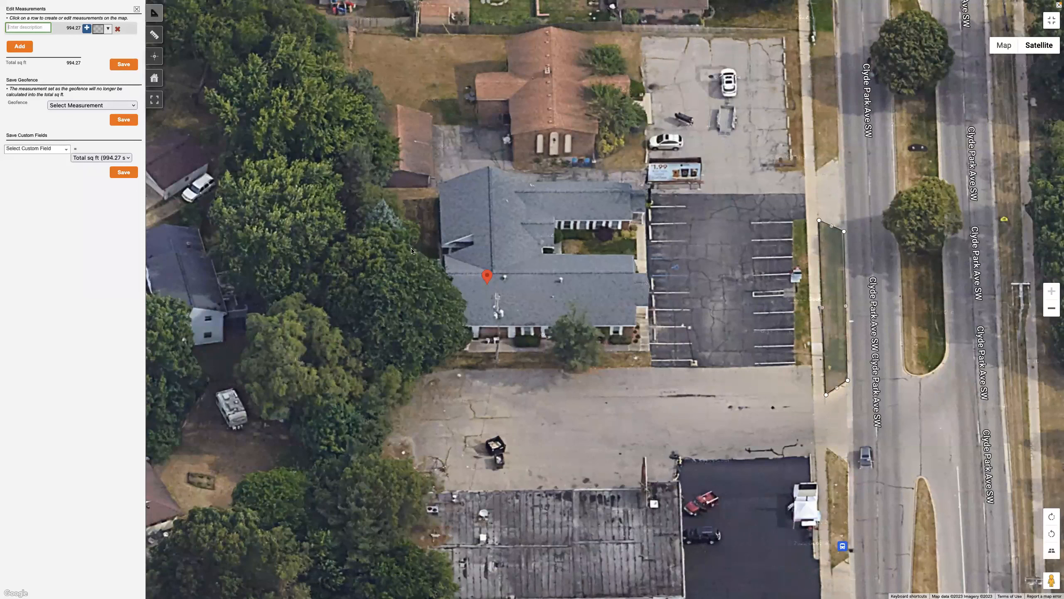
{"action": "left_click", "coordinate": [347, 192]}
{"action": "left_click", "coordinate": [28, 30]}
{"action": "type", "text": "front section"}
Add a measurement of about 494 sq ft for the narrow grass strip beside the parking lot, and delete both measurements
{"action": "left_click", "coordinate": [19, 46]}
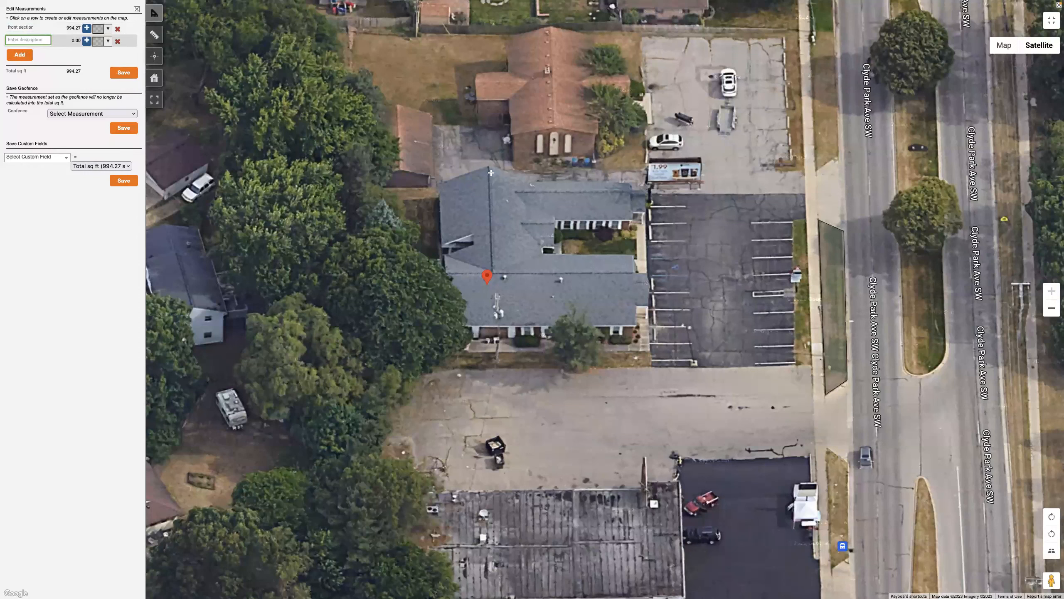
{"action": "left_click", "coordinate": [805, 219]}
{"action": "left_click", "coordinate": [795, 365]}
{"action": "left_click", "coordinate": [809, 365]}
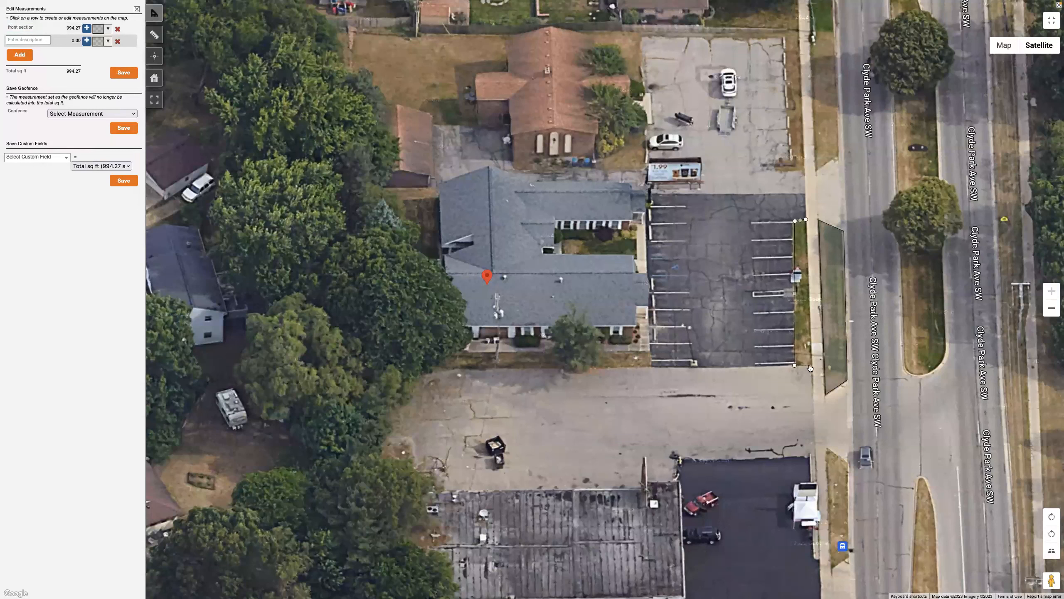
{"action": "left_click", "coordinate": [805, 220]}
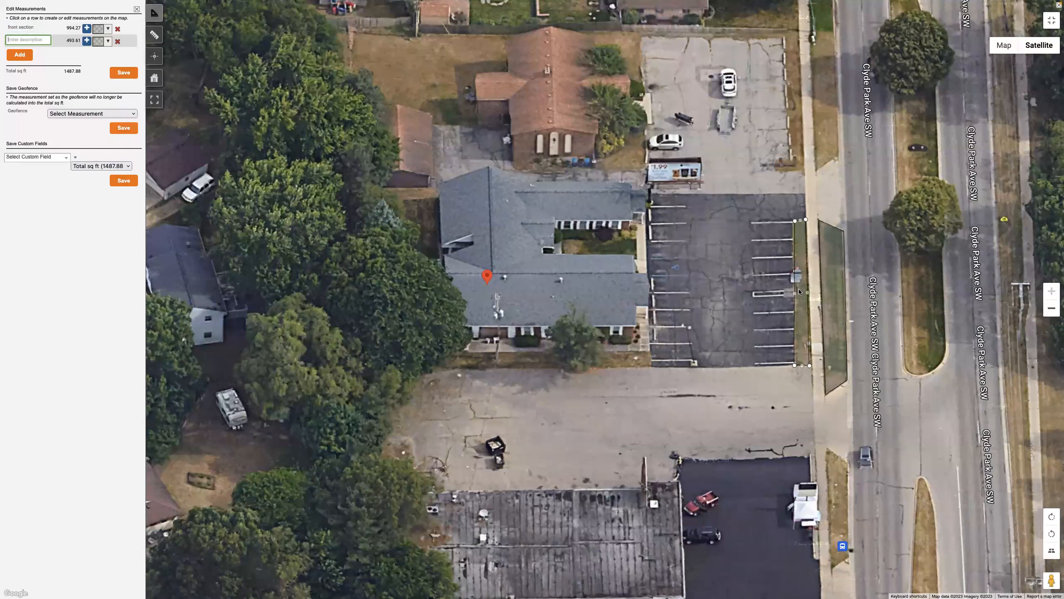
{"action": "left_click", "coordinate": [118, 41]}
{"action": "left_click", "coordinate": [117, 29]}
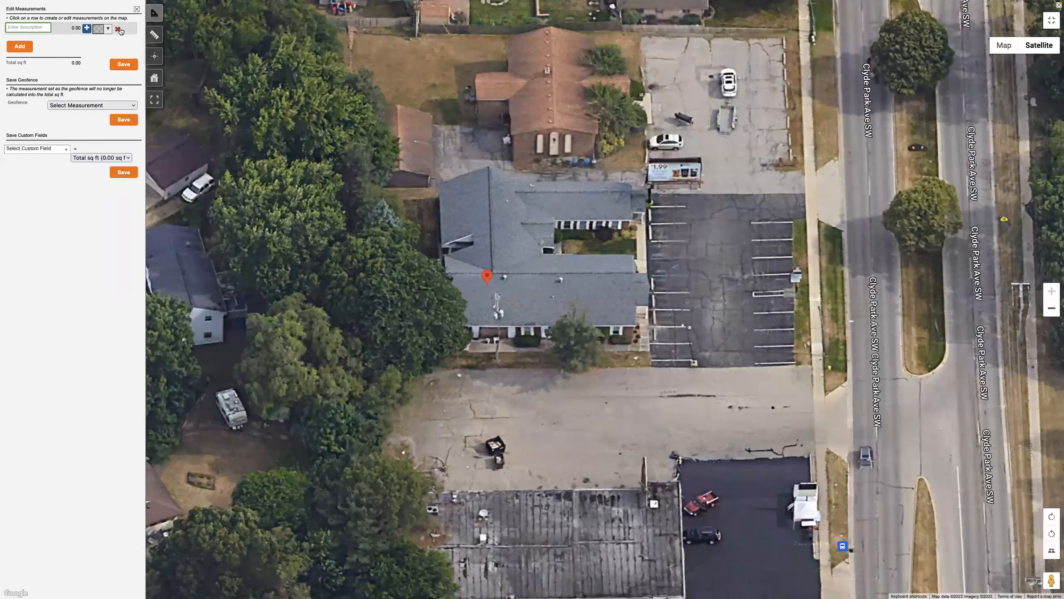
Outline the street strips, courtyard and lawn around the building as one connected measurement of about 15,066 sq ft
{"action": "left_click", "coordinate": [826, 394]}
{"action": "left_click", "coordinate": [824, 394]}
{"action": "double_click", "coordinate": [847, 379]}
{"action": "left_click", "coordinate": [843, 231]}
{"action": "left_click", "coordinate": [804, 197]}
{"action": "left_click", "coordinate": [632, 193]}
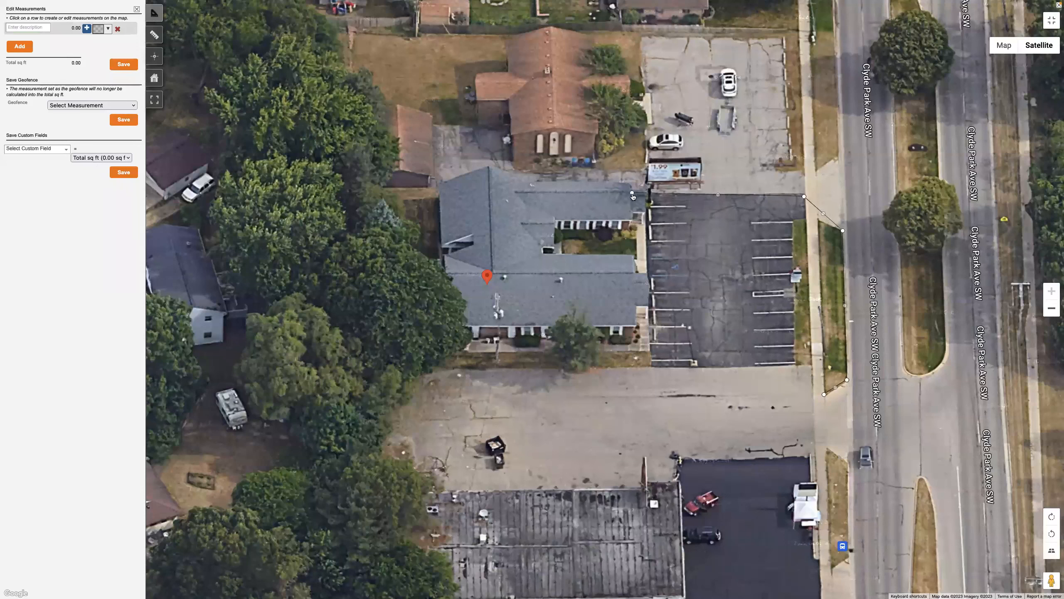
{"action": "left_click", "coordinate": [636, 230]}
{"action": "left_click", "coordinate": [563, 267]}
{"action": "left_click", "coordinate": [637, 259]}
{"action": "left_click", "coordinate": [648, 351]}
{"action": "left_click", "coordinate": [437, 188]}
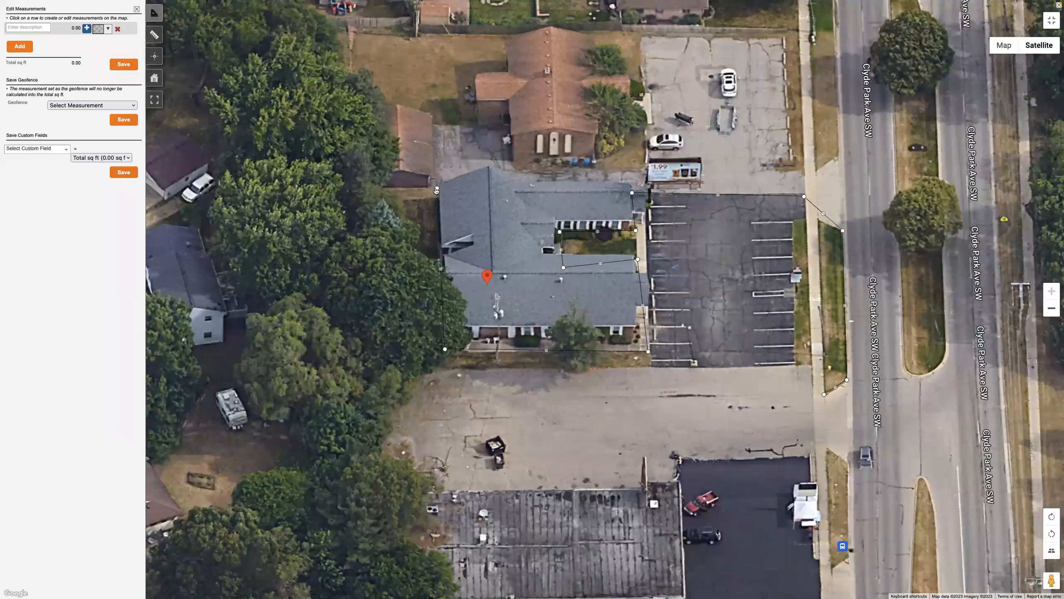
{"action": "left_click", "coordinate": [342, 190]}
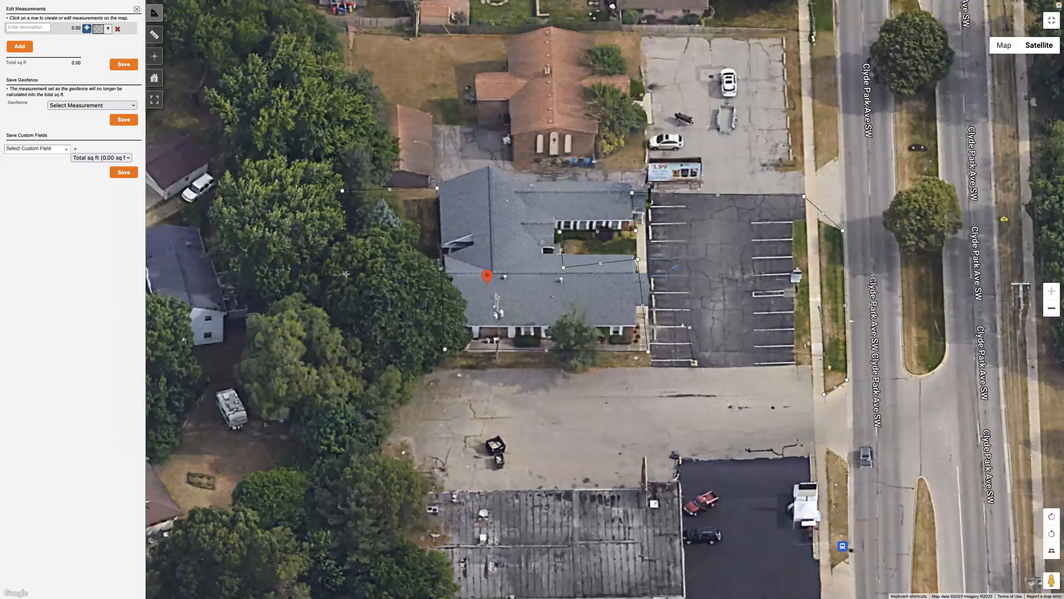
{"action": "double_click", "coordinate": [354, 322]}
{"action": "left_click", "coordinate": [363, 367]}
{"action": "double_click", "coordinate": [648, 367]}
{"action": "left_click", "coordinate": [811, 365]}
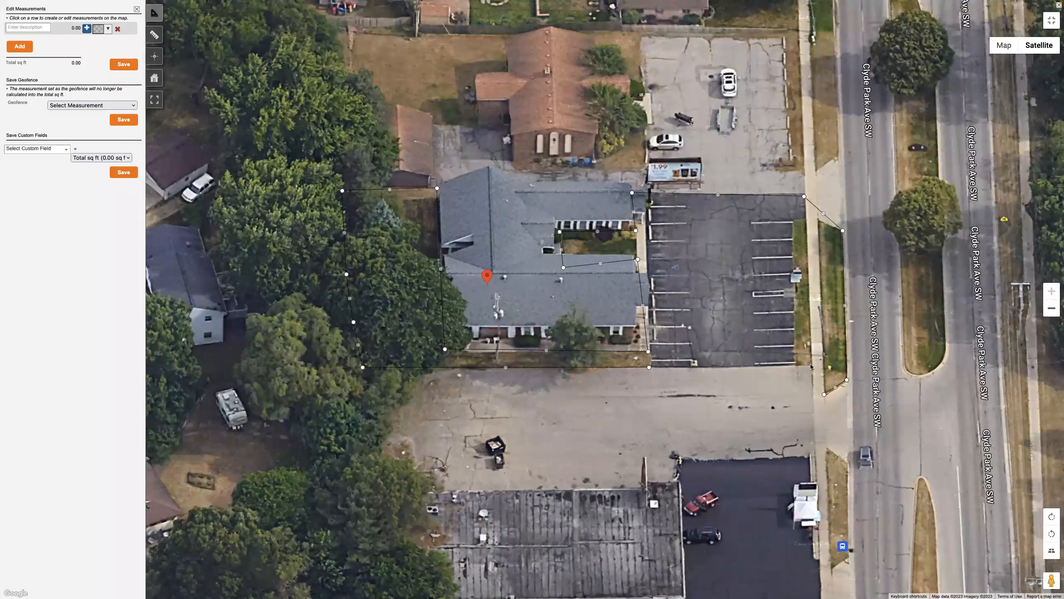
{"action": "left_click", "coordinate": [824, 394]}
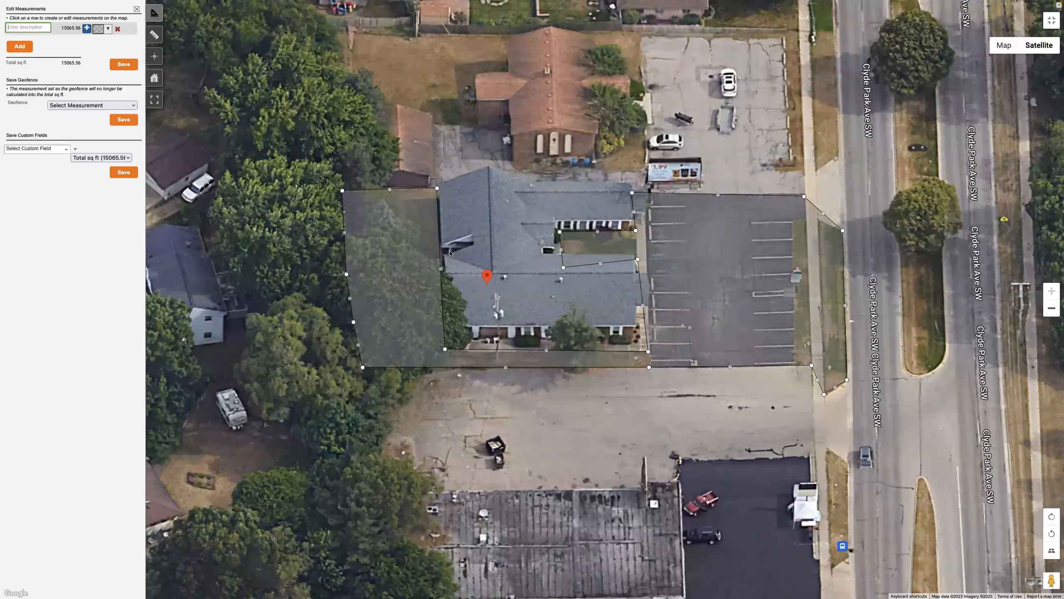
Reshape the outline along the building's rear wall to include the small notch between the roofs, about 15,176 sq ft in total
{"action": "left_click", "coordinate": [441, 268]}
{"action": "mouse_move", "coordinate": [441, 269]}
{"action": "left_mouse_down"}
{"action": "mouse_move", "coordinate": [462, 257]}
{"action": "mouse_move", "coordinate": [440, 269]}
{"action": "left_mouse_up"}
{"action": "left_click_drag", "start_coordinate": [442, 310], "coordinate": [441, 250]}
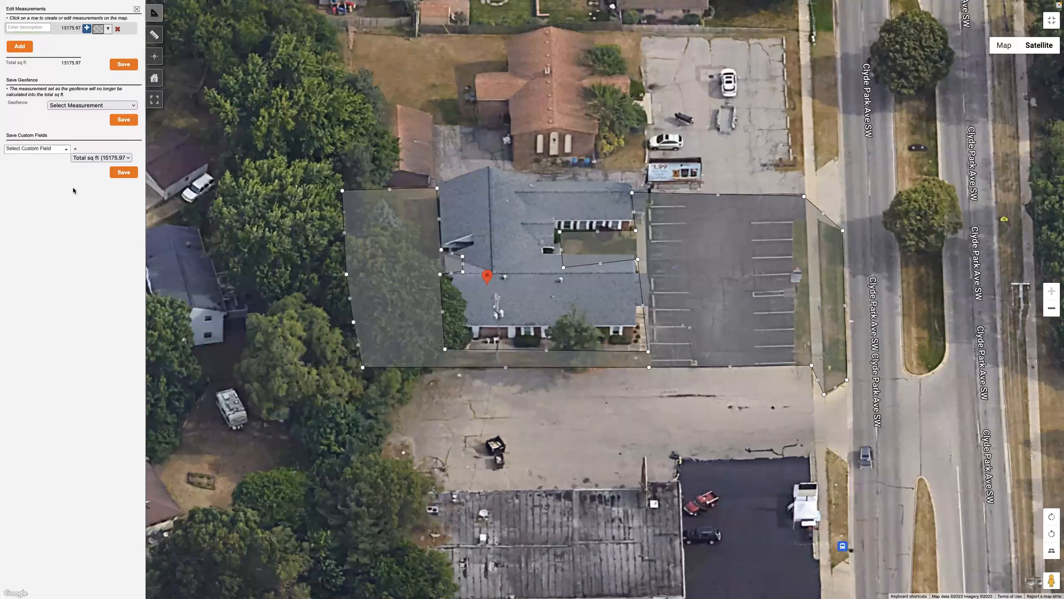
Exit the full-screen map and save the total square footage to the Net Sq. Ft. custom field
{"action": "left_click", "coordinate": [87, 159]}
{"action": "left_click", "coordinate": [57, 156]}
{"action": "left_click", "coordinate": [1051, 20]}
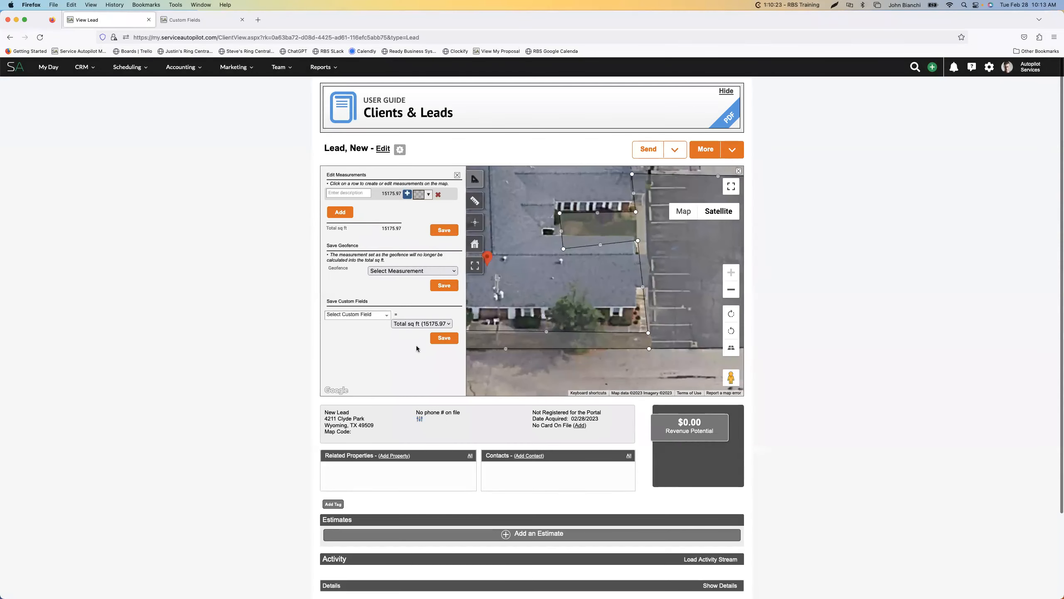
{"action": "left_click", "coordinate": [384, 316]}
{"action": "scroll", "coordinate": [348, 364], "scroll_direction": "down", "scroll_amount": 5}
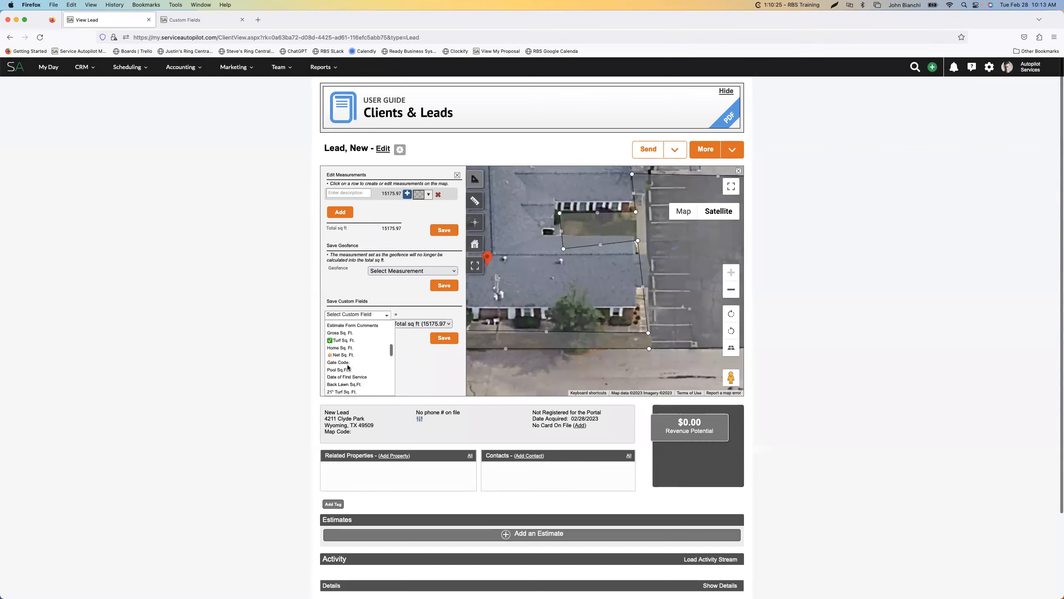
{"action": "scroll", "coordinate": [348, 364], "scroll_direction": "up", "scroll_amount": 3}
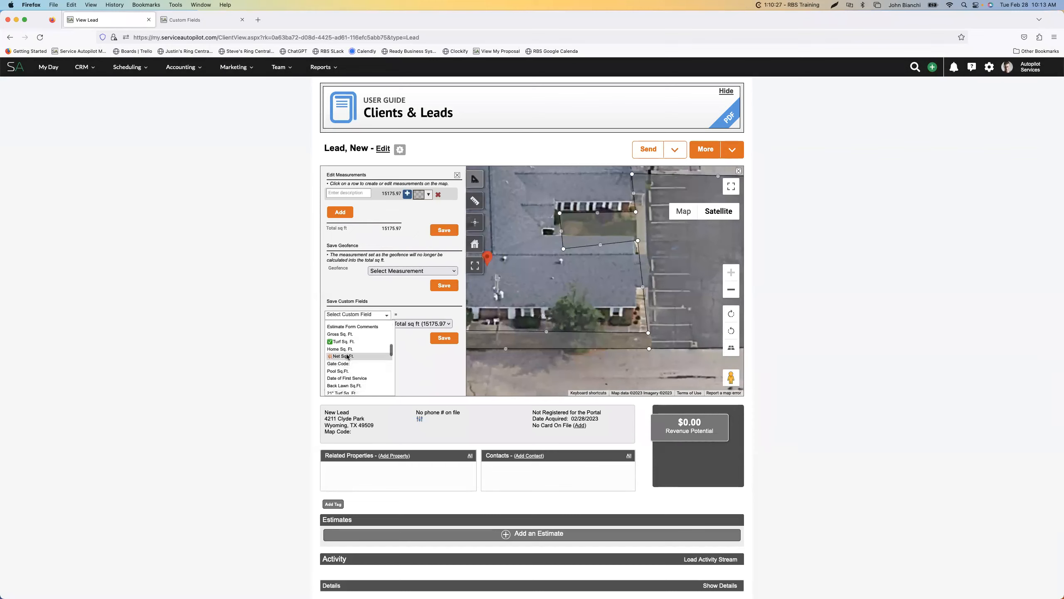
{"action": "left_click", "coordinate": [347, 356]}
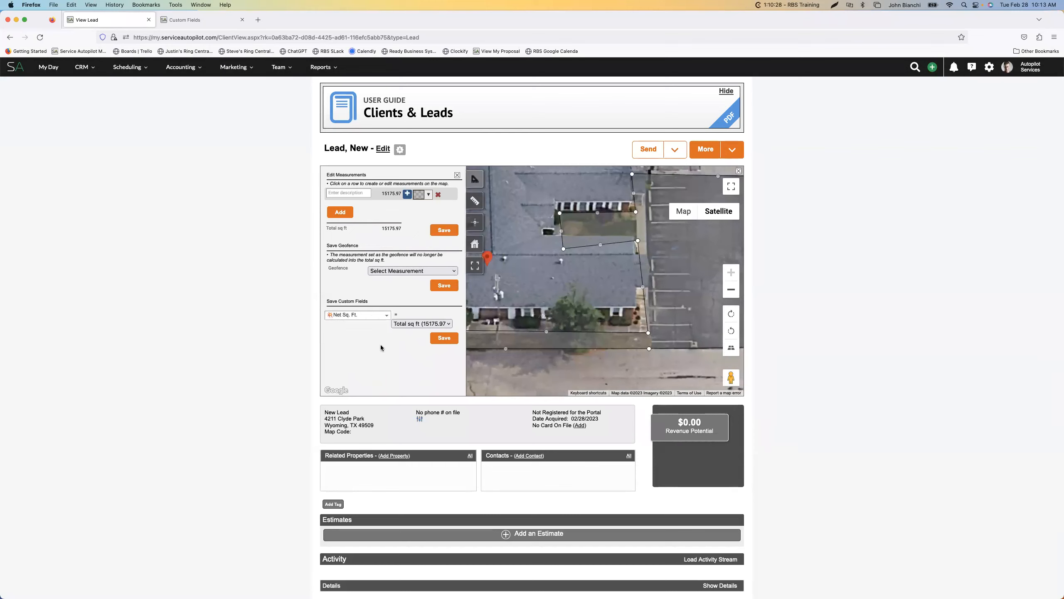
{"action": "left_click", "coordinate": [448, 341]}
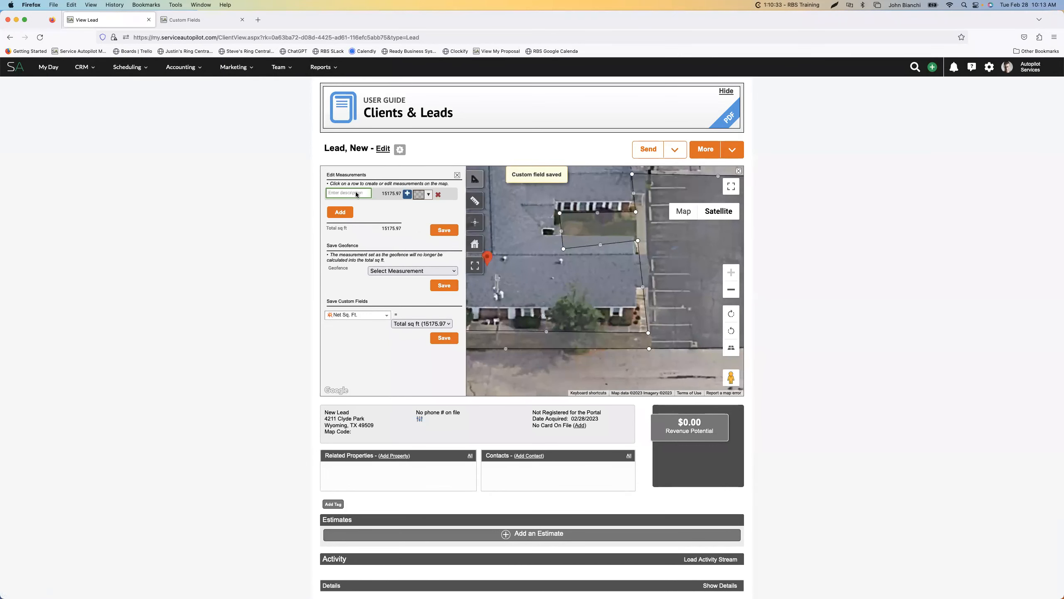
Name the measurement "Turf", save the measurements, and close the measurement editor and map
{"action": "type", "text": "T"}
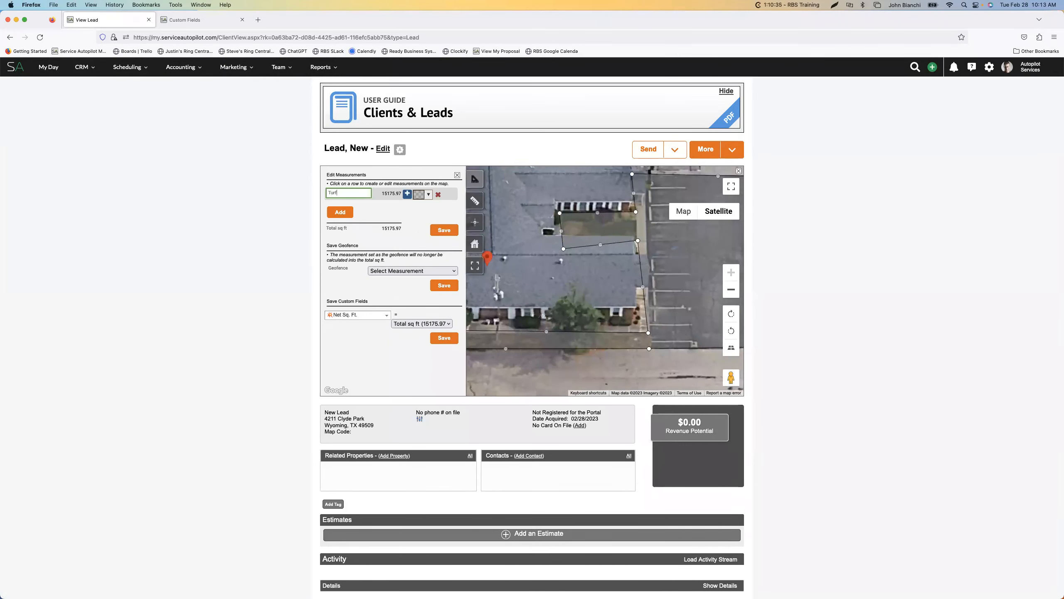
{"action": "type", "text": "urf"}
{"action": "left_click", "coordinate": [444, 230]}
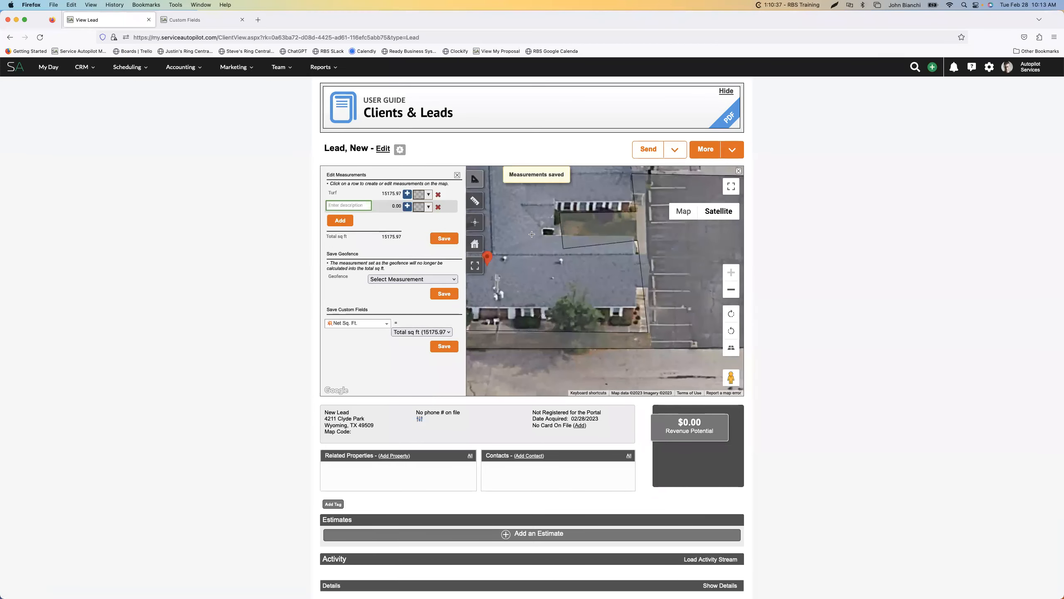
{"action": "left_click", "coordinate": [457, 175]}
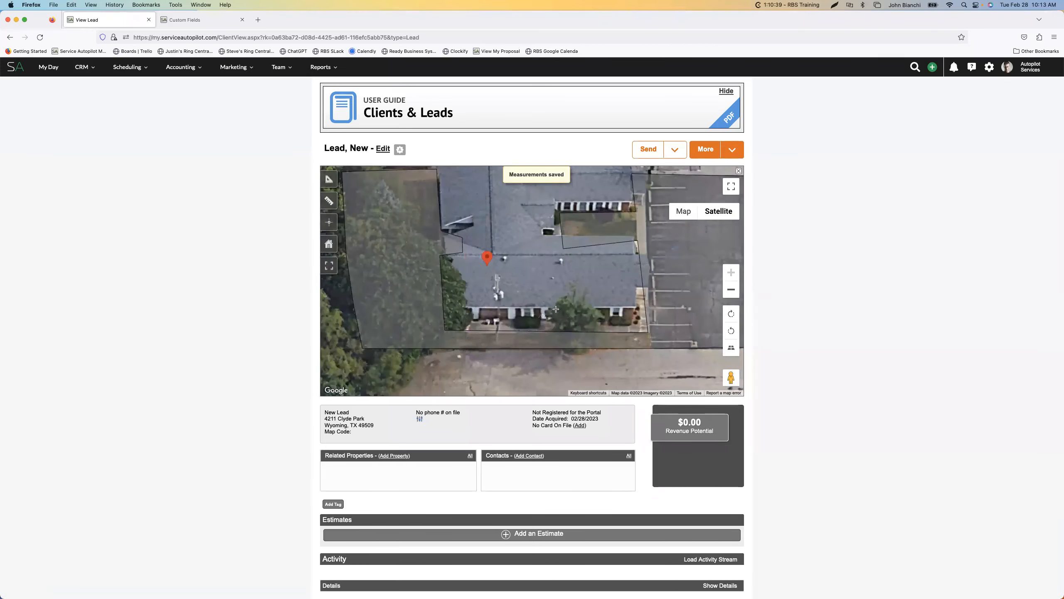
{"action": "left_click", "coordinate": [738, 171]}
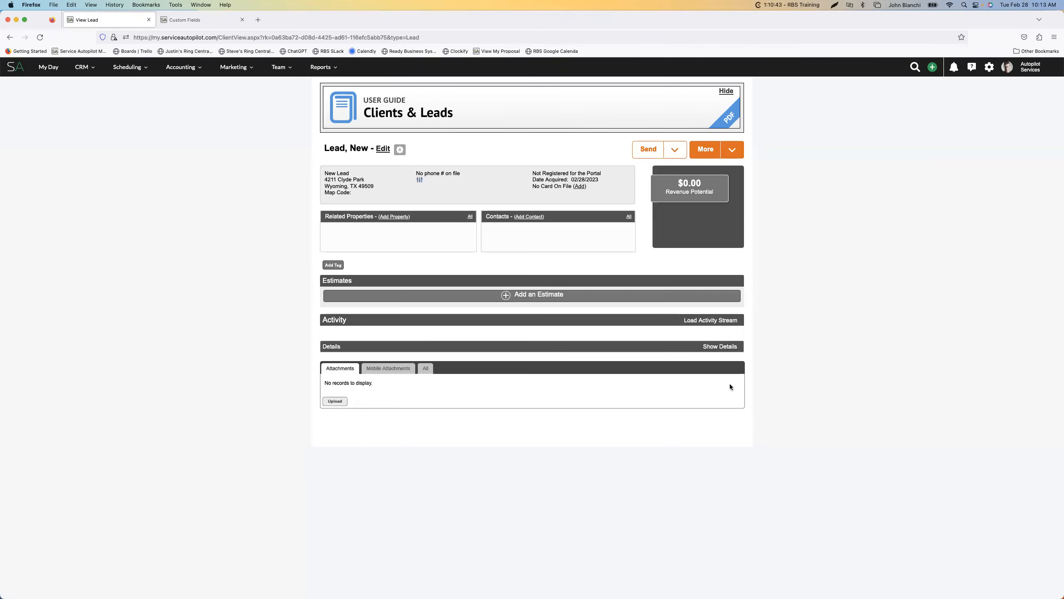
Load the lead's activity and details and check the Net Sq. Ft. custom field
{"action": "left_click", "coordinate": [714, 321]}
{"action": "left_click", "coordinate": [722, 348]}
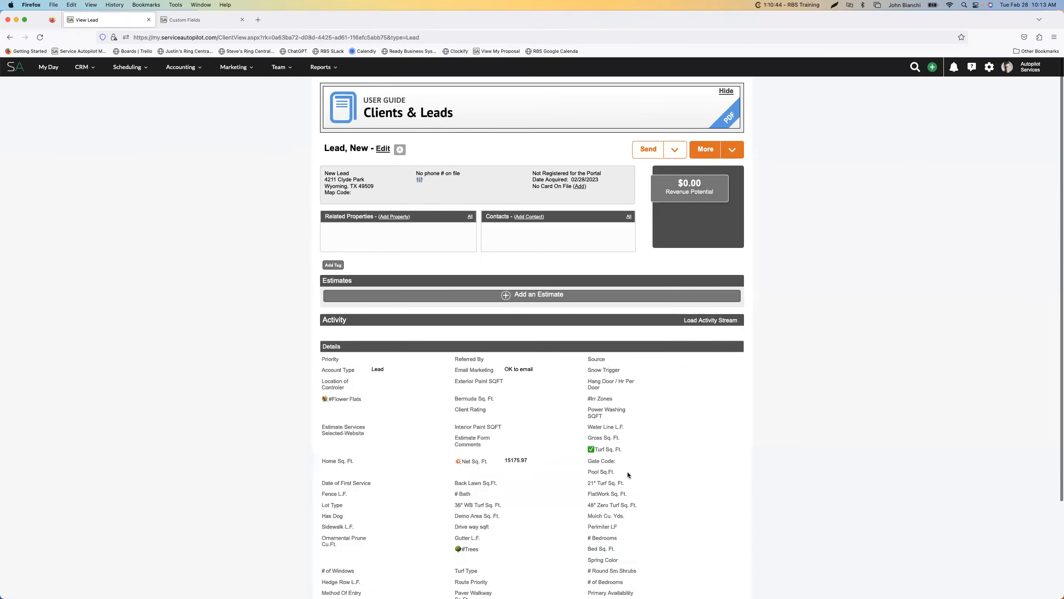
{"action": "scroll", "coordinate": [628, 473], "scroll_direction": "down", "scroll_amount": 5}
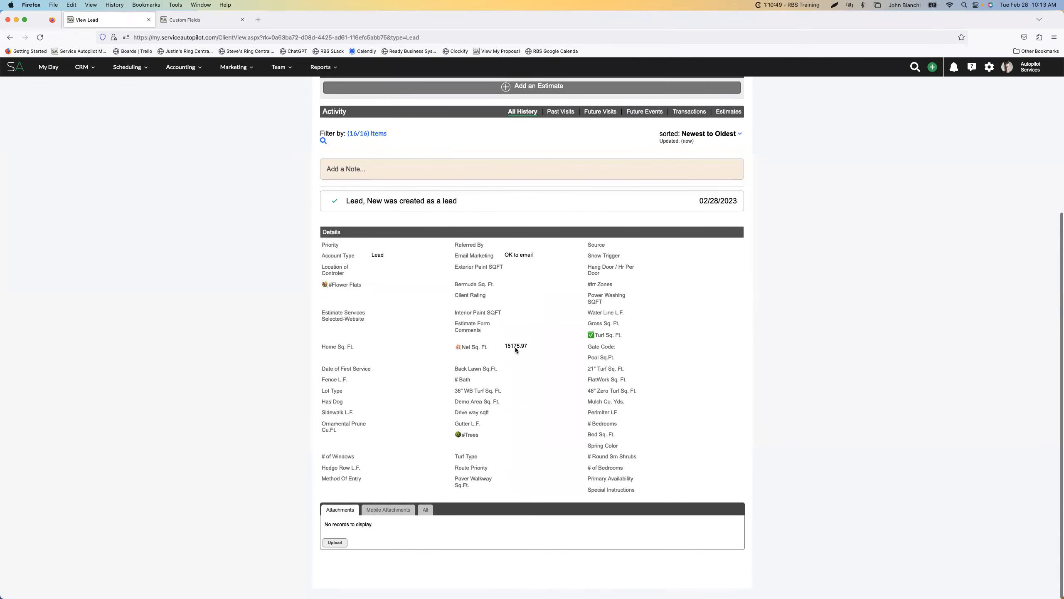
{"action": "scroll", "coordinate": [516, 346], "scroll_direction": "up", "scroll_amount": 1}
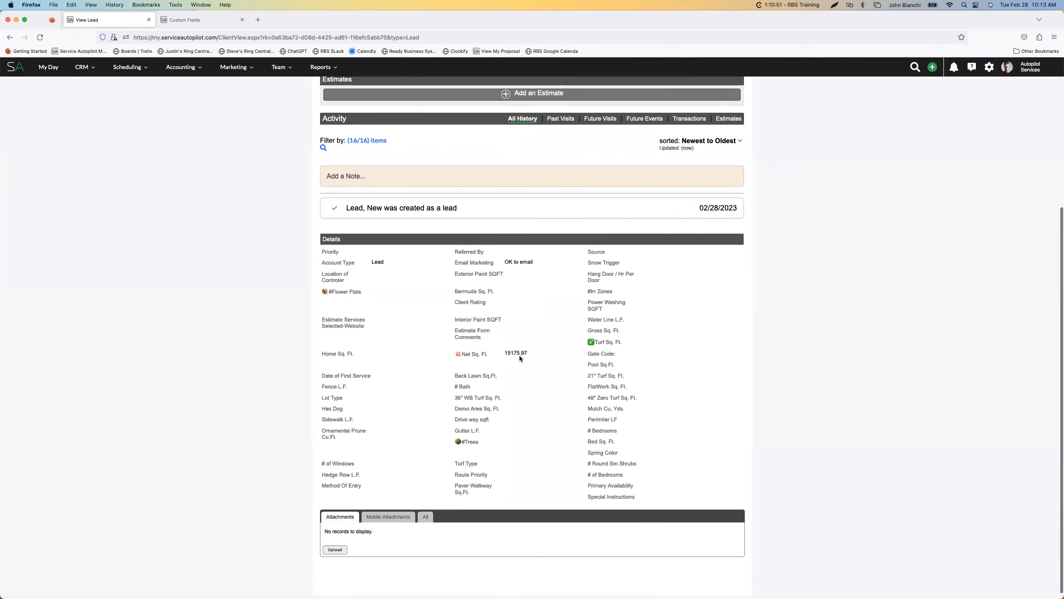
{"action": "scroll", "coordinate": [519, 355], "scroll_direction": "up", "scroll_amount": 5}
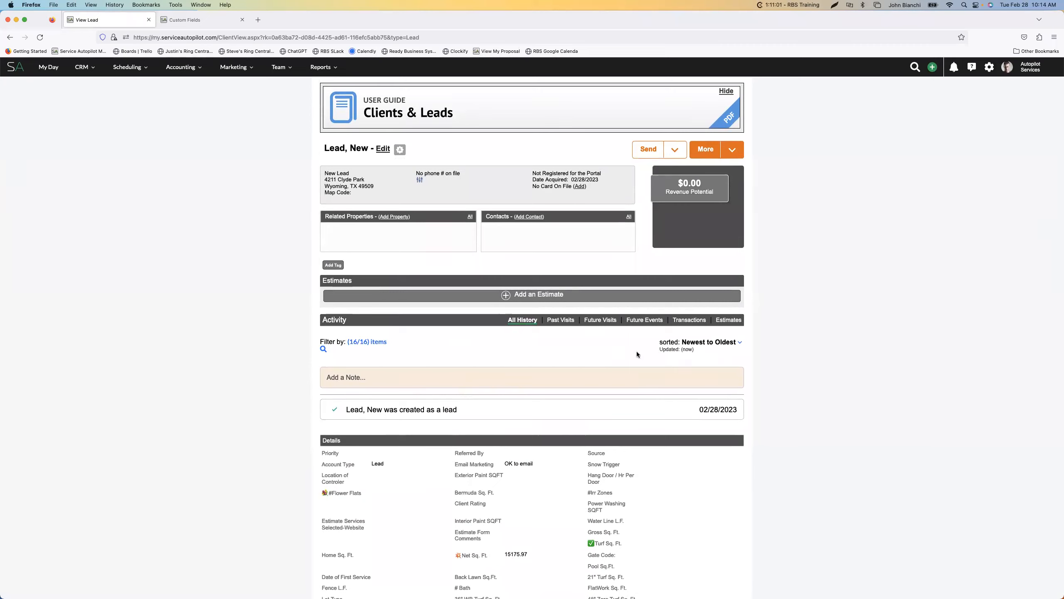
Reopen the lead's property measurements and examine the saved turf outline on the satellite map
{"action": "left_click", "coordinate": [732, 150]}
{"action": "left_click", "coordinate": [712, 219]}
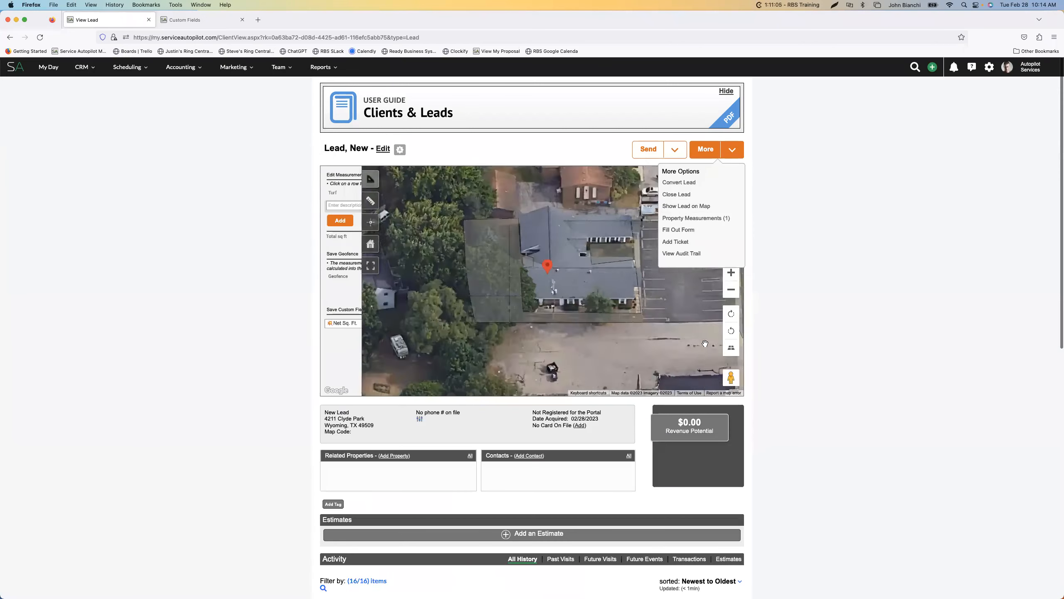
{"action": "left_click", "coordinate": [734, 279]}
{"action": "left_click", "coordinate": [734, 278]}
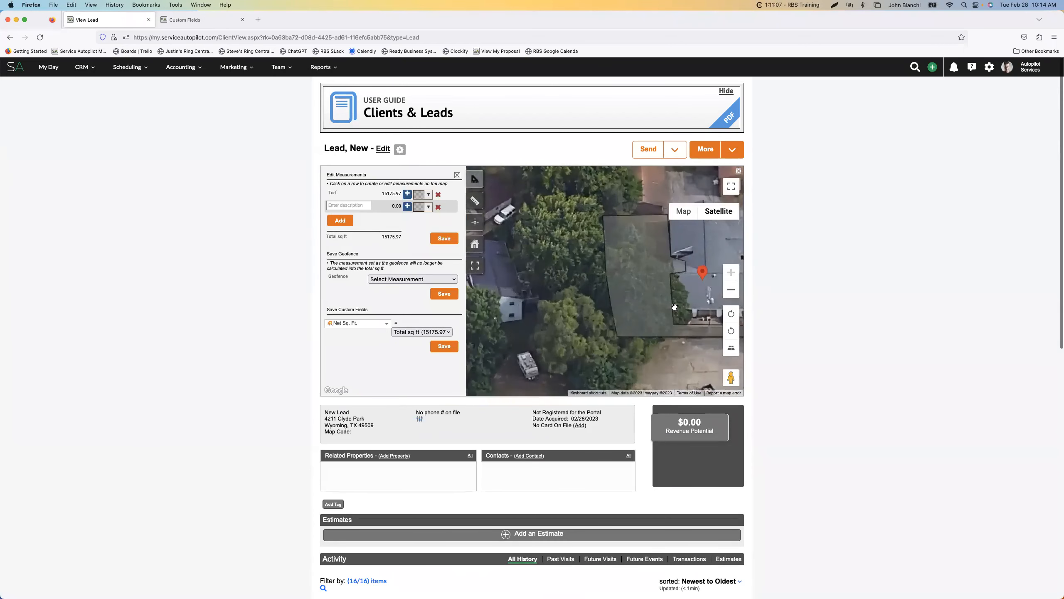
{"action": "left_click", "coordinate": [731, 290]}
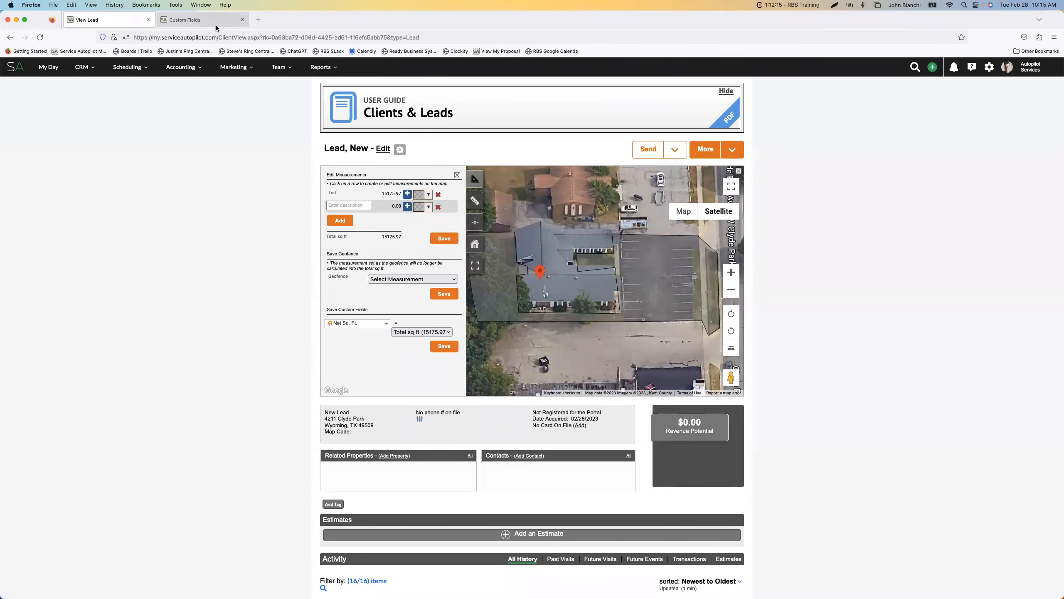
{"action": "left_click", "coordinate": [320, 67]}
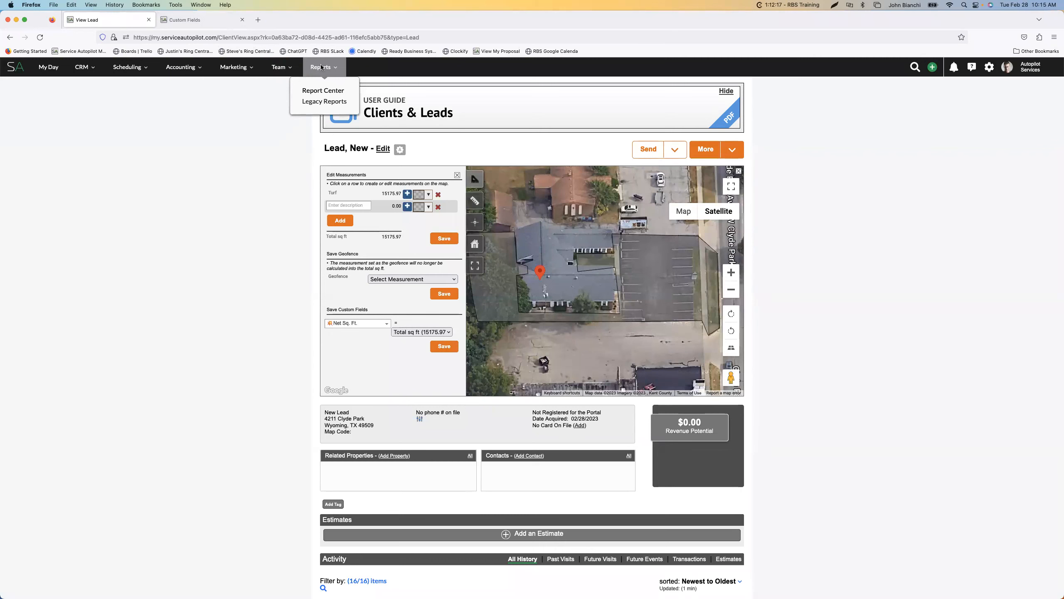
{"action": "key", "text": "super+t"}
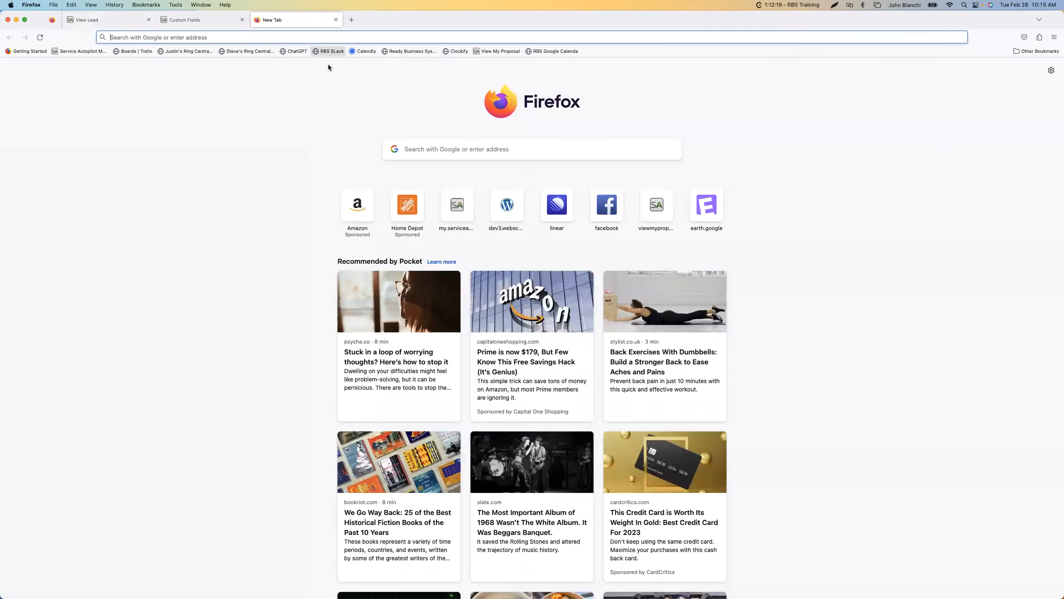
{"action": "left_click", "coordinate": [336, 20]}
Open the Report Center in a separate browser tab, keeping the lead open, and show its list of saved reports
{"action": "mouse_move", "coordinate": [309, 68]}
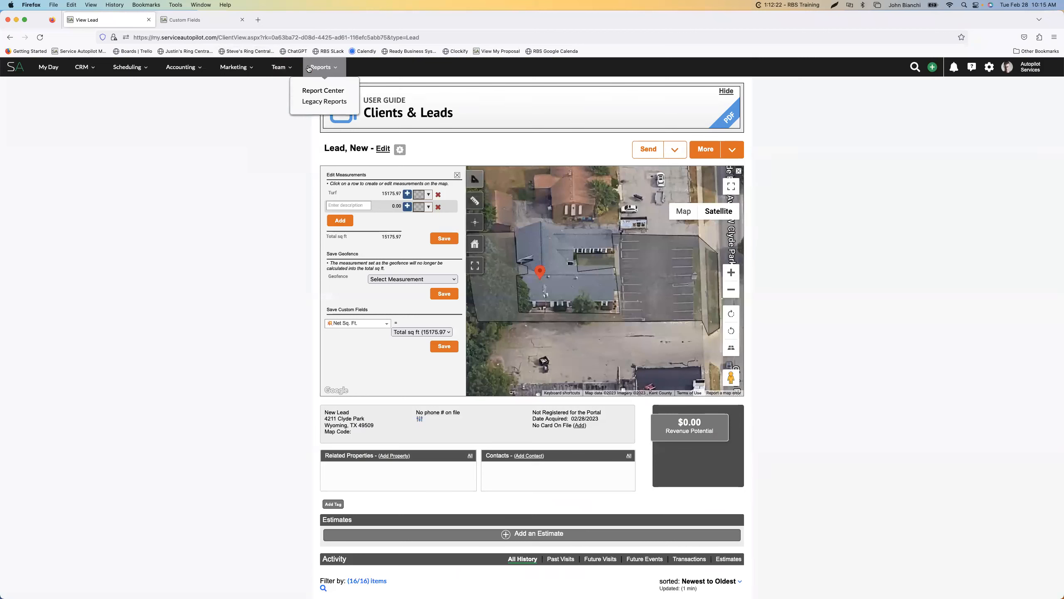
{"action": "left_click", "coordinate": [315, 93], "text": "super"}
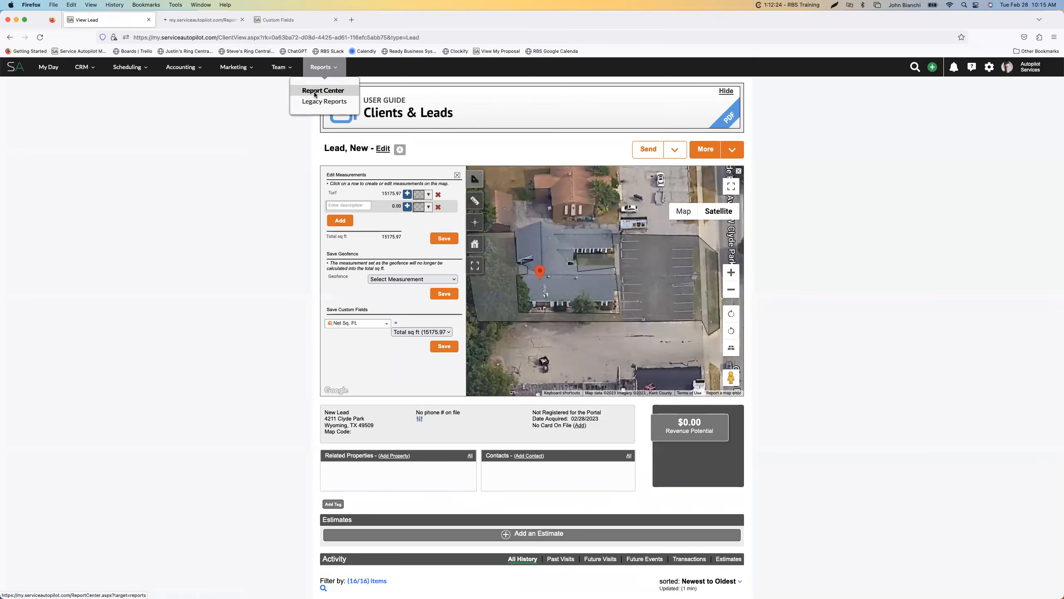
{"action": "left_click", "coordinate": [198, 24]}
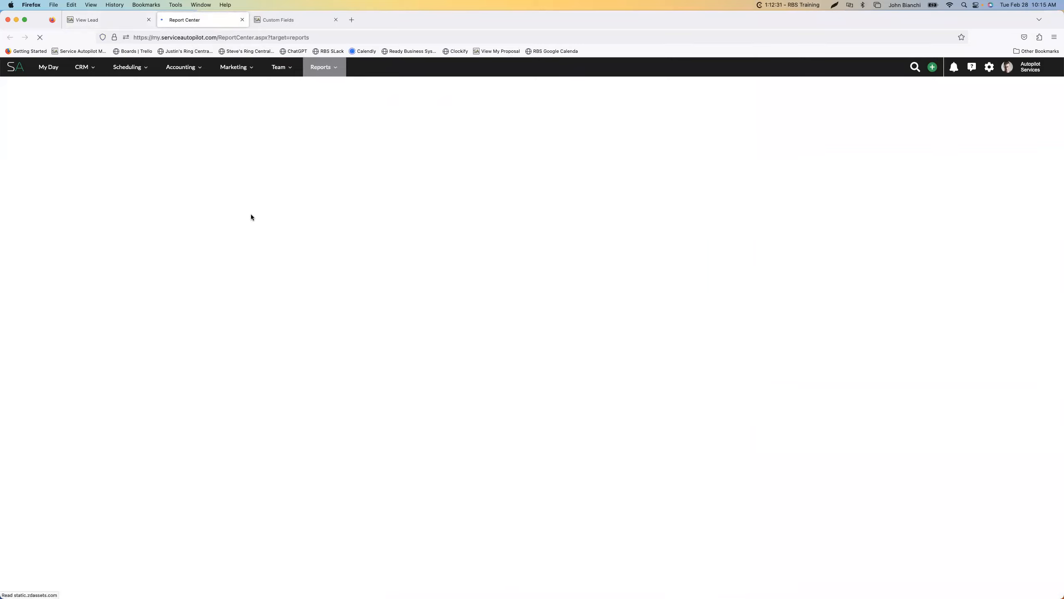
{"action": "left_click", "coordinate": [278, 20]}
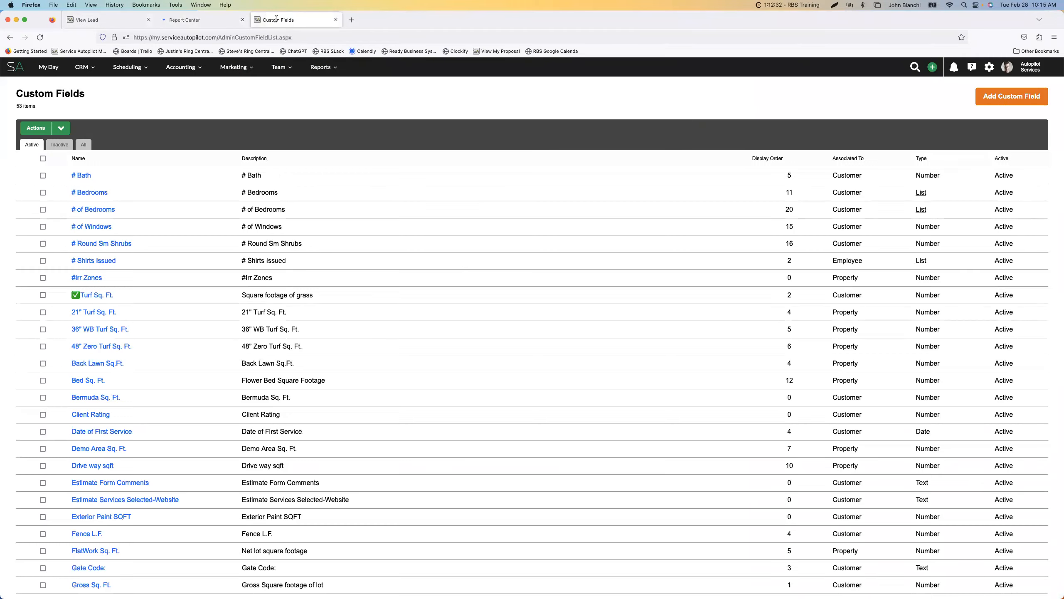
{"action": "left_click", "coordinate": [112, 26]}
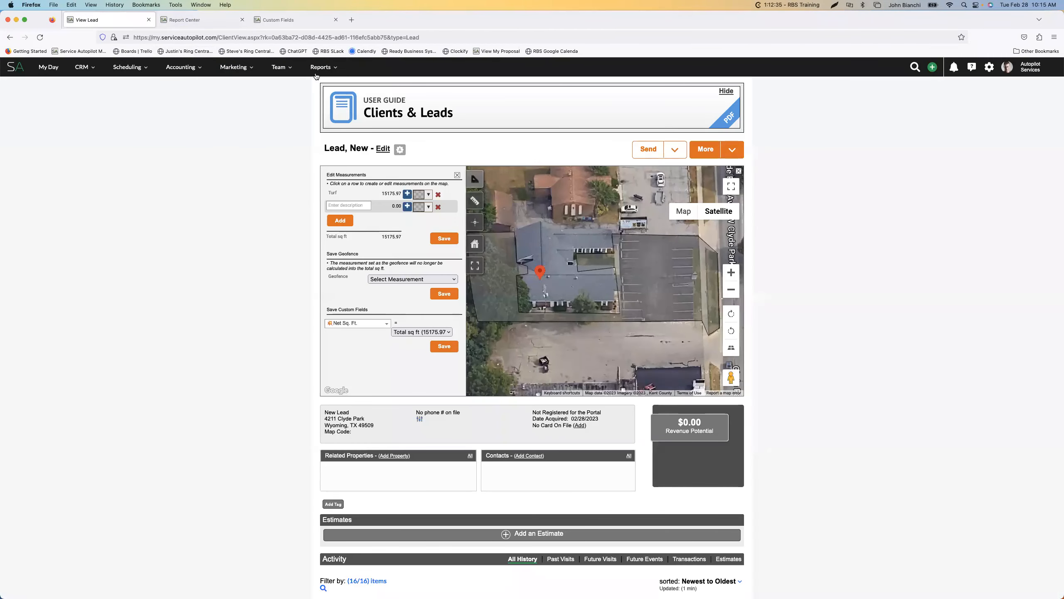
{"action": "left_click", "coordinate": [184, 19]}
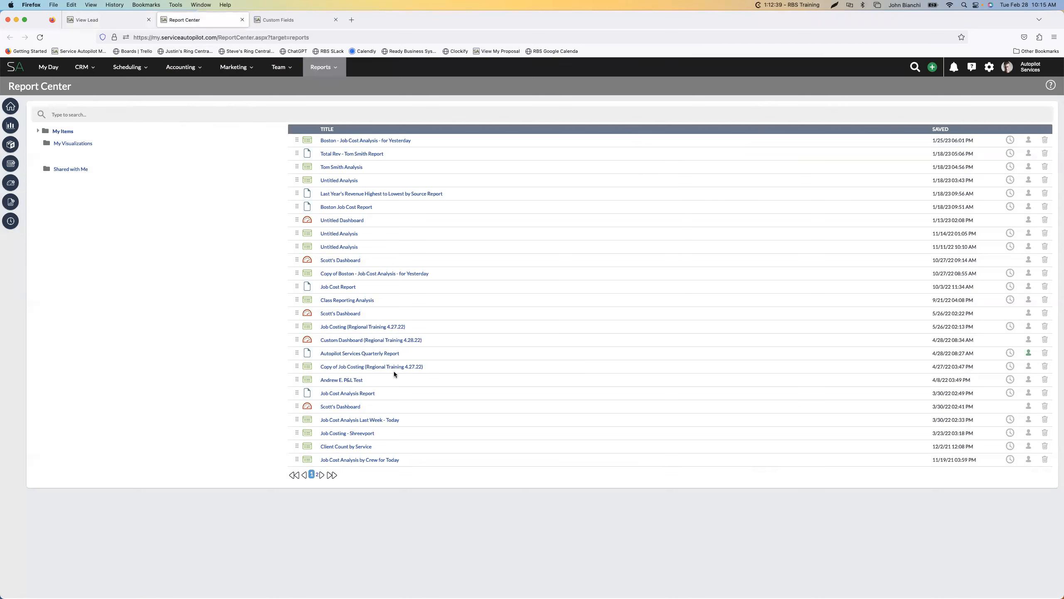
Examine the services table in the Job Costing (Regional Training 4.27.22) report and return to the lead's measurements
{"action": "left_click", "coordinate": [362, 327]}
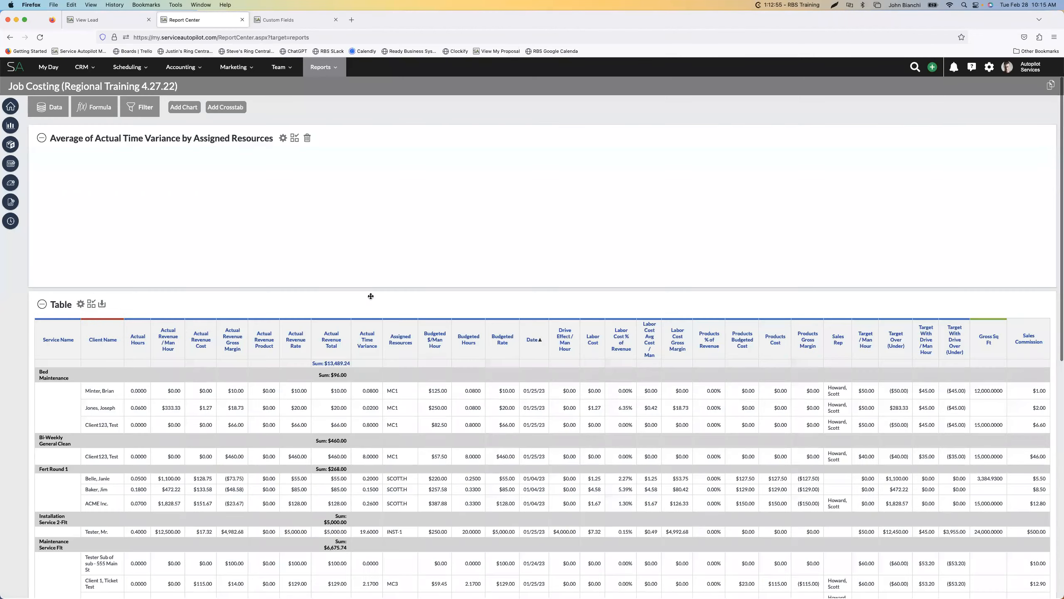
{"action": "scroll", "coordinate": [223, 381], "scroll_direction": "down", "scroll_amount": 3}
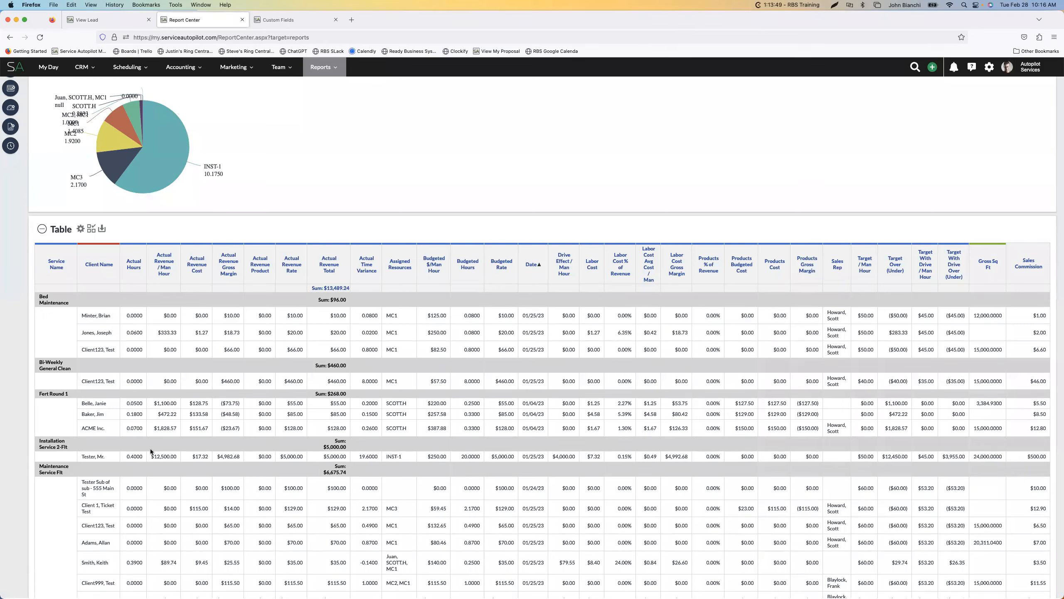
{"action": "scroll", "coordinate": [142, 450], "scroll_direction": "down", "scroll_amount": 3}
{"action": "scroll", "coordinate": [143, 450], "scroll_direction": "down", "scroll_amount": 3}
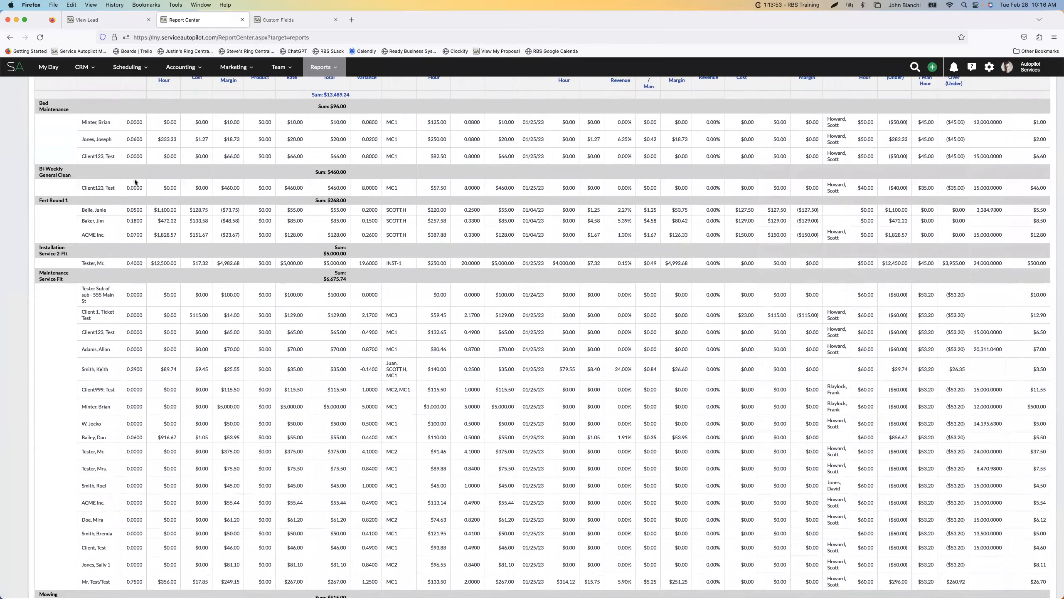
{"action": "scroll", "coordinate": [131, 345], "scroll_direction": "up", "scroll_amount": 6}
{"action": "scroll", "coordinate": [123, 388], "scroll_direction": "down", "scroll_amount": 1}
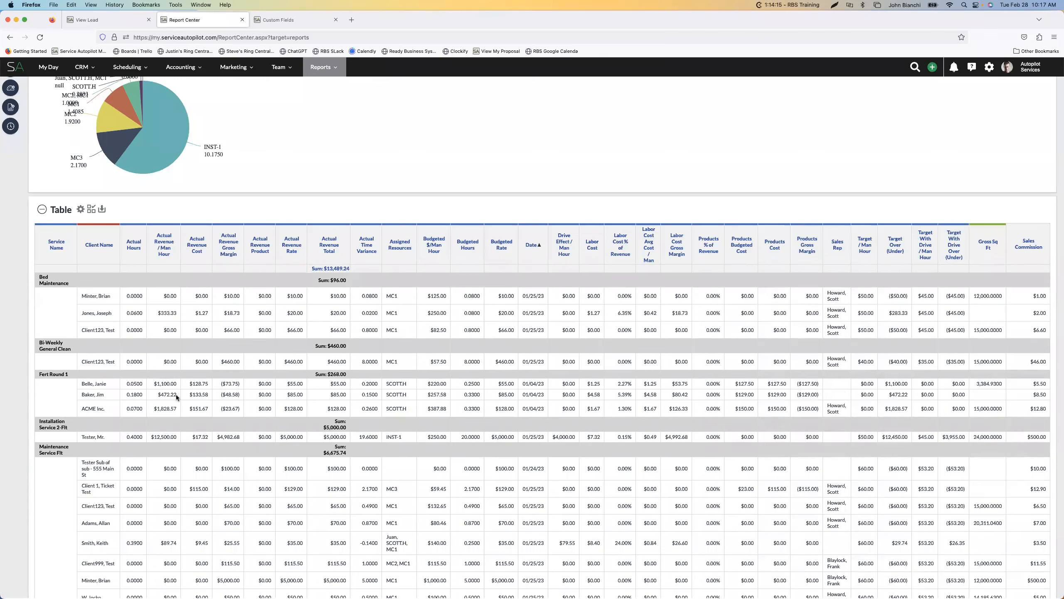
{"action": "left_click", "coordinate": [110, 24]}
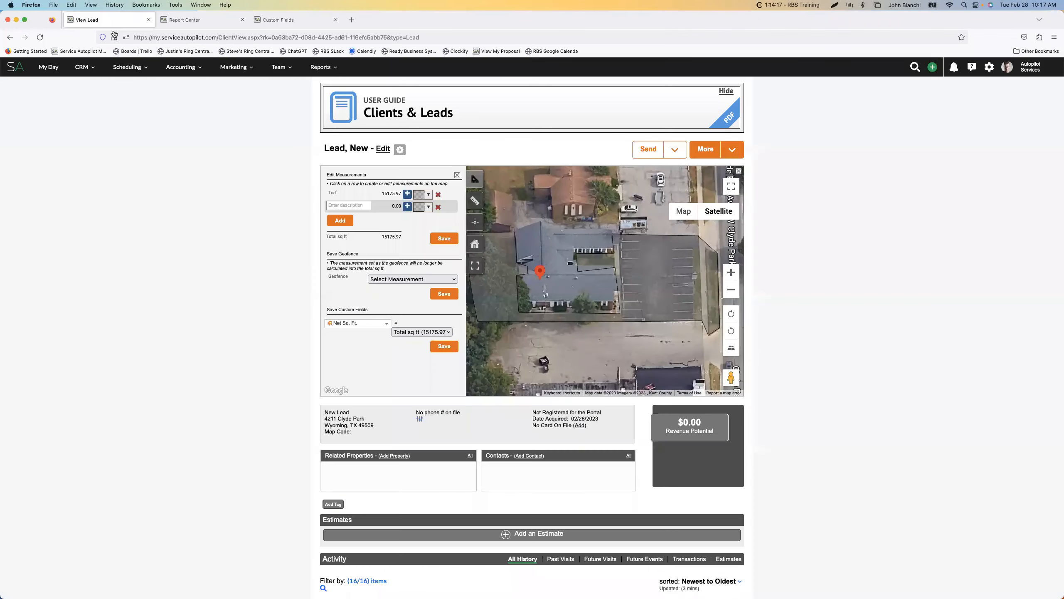
{"action": "scroll", "coordinate": [396, 272], "scroll_direction": "up", "scroll_amount": 1}
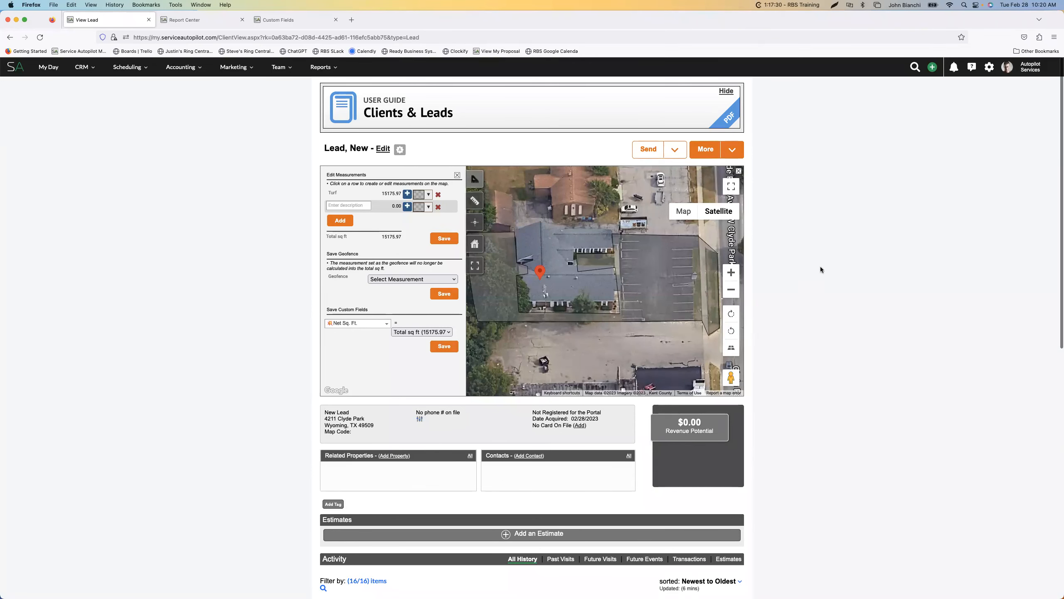
Return to the Job Costing (Regional Training 4.27.22) report, review its chart and table, and show its data field selection
{"action": "left_click", "coordinate": [288, 20]}
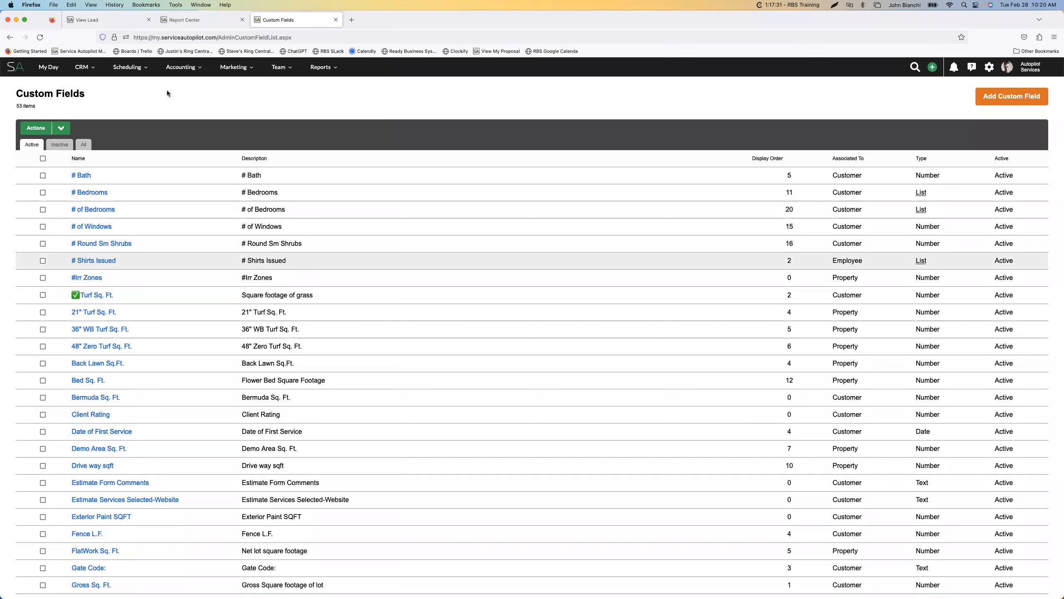
{"action": "left_click", "coordinate": [203, 20]}
{"action": "scroll", "coordinate": [166, 185], "scroll_direction": "up", "scroll_amount": 3}
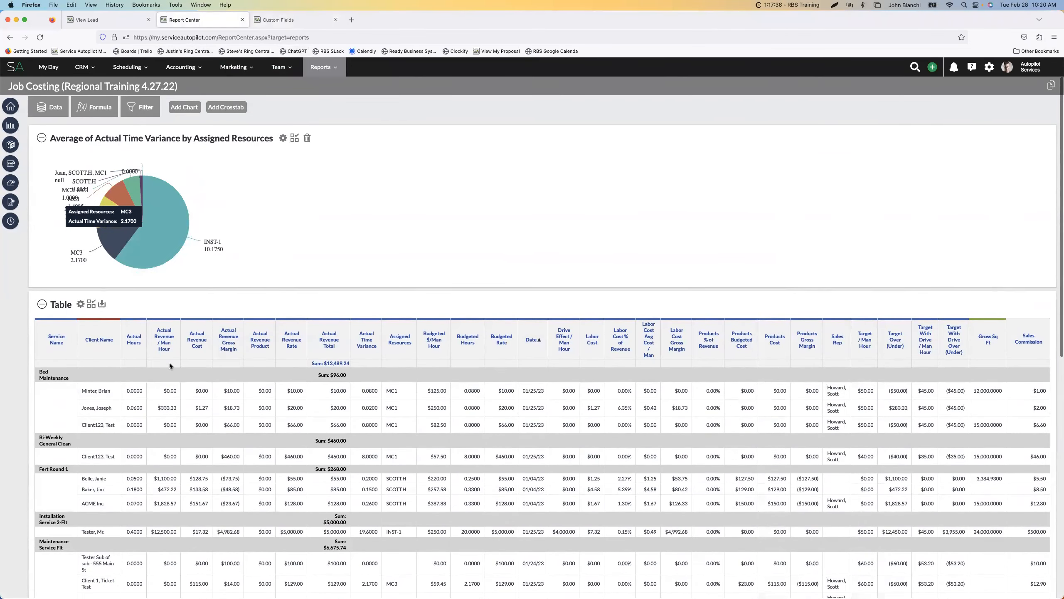
{"action": "scroll", "coordinate": [186, 329], "scroll_direction": "down", "scroll_amount": 2}
{"action": "scroll", "coordinate": [144, 292], "scroll_direction": "up", "scroll_amount": 2}
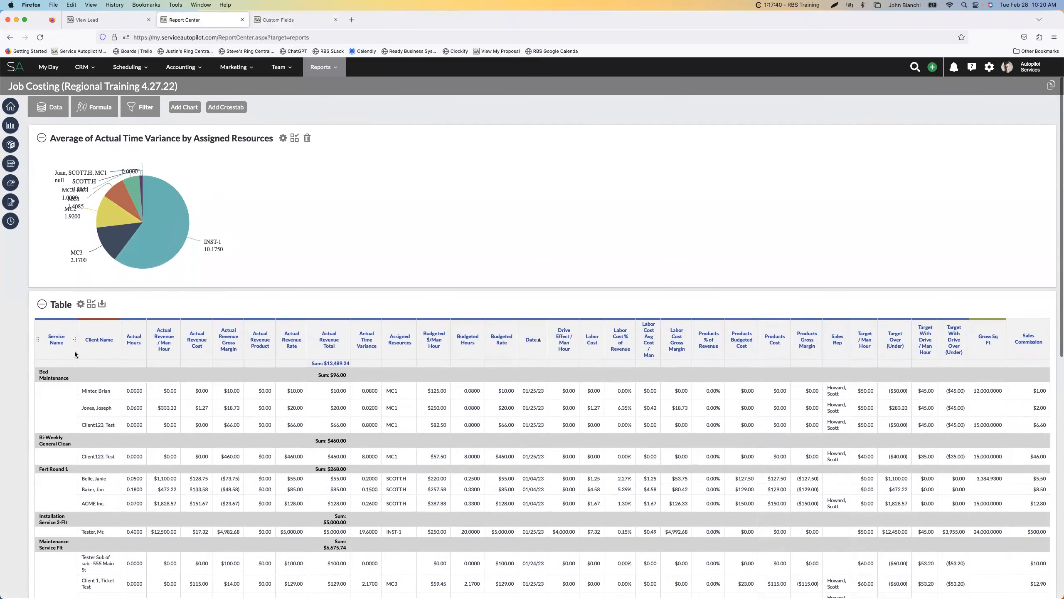
{"action": "left_click", "coordinate": [55, 115]}
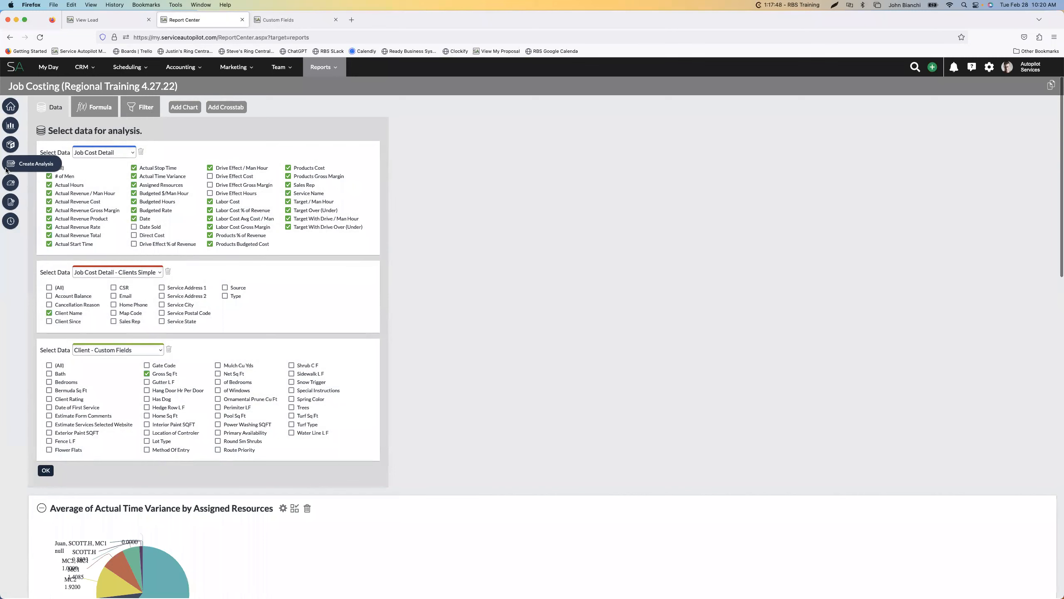
Search the built-in SA Reports for "job" and open the Job Cost Summary
{"action": "left_click", "coordinate": [11, 145]}
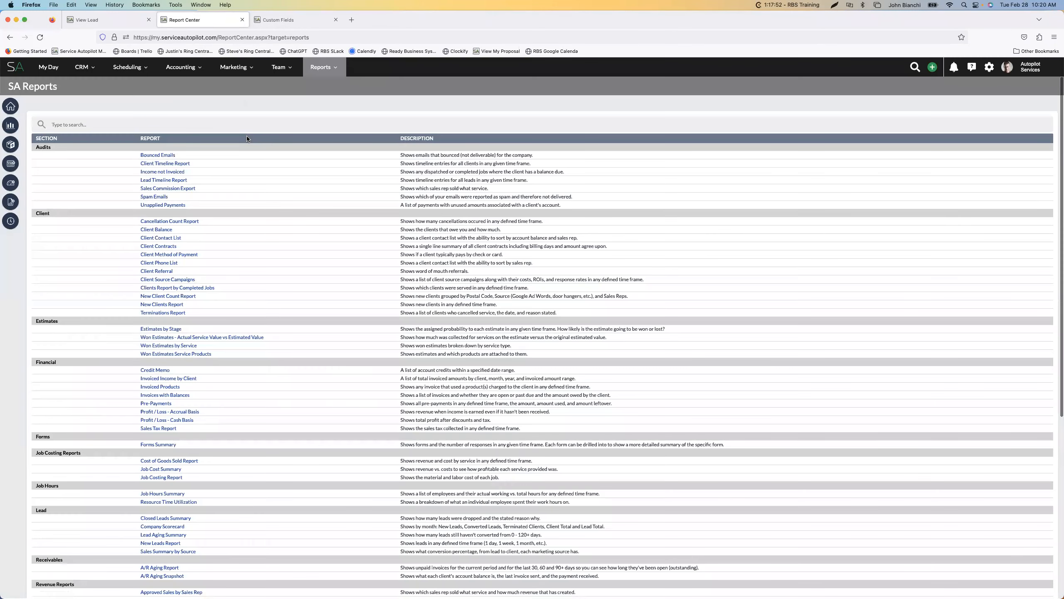
{"action": "type", "text": "job"}
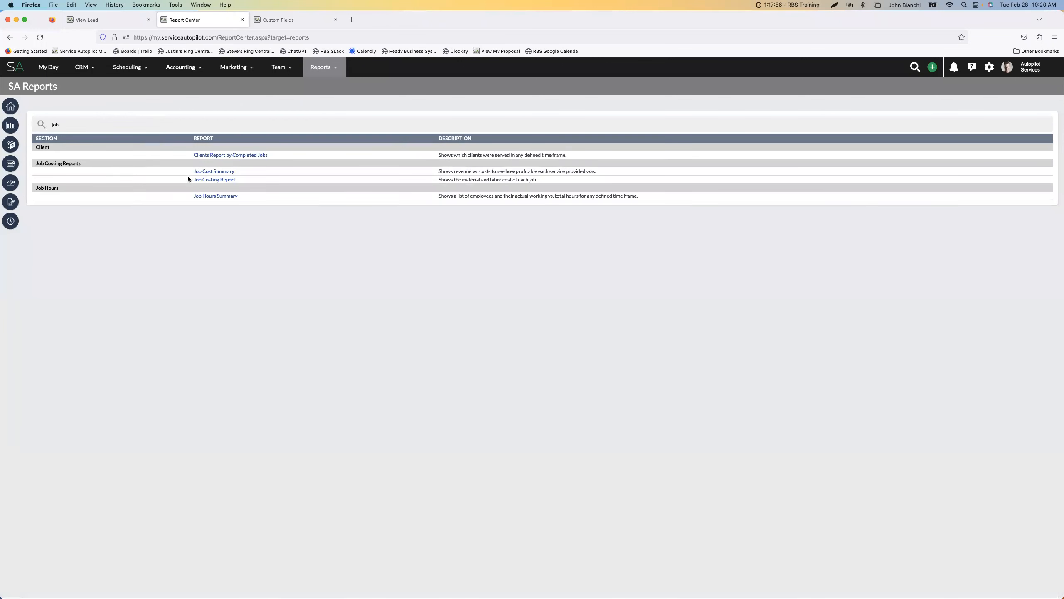
{"action": "left_click", "coordinate": [228, 179]}
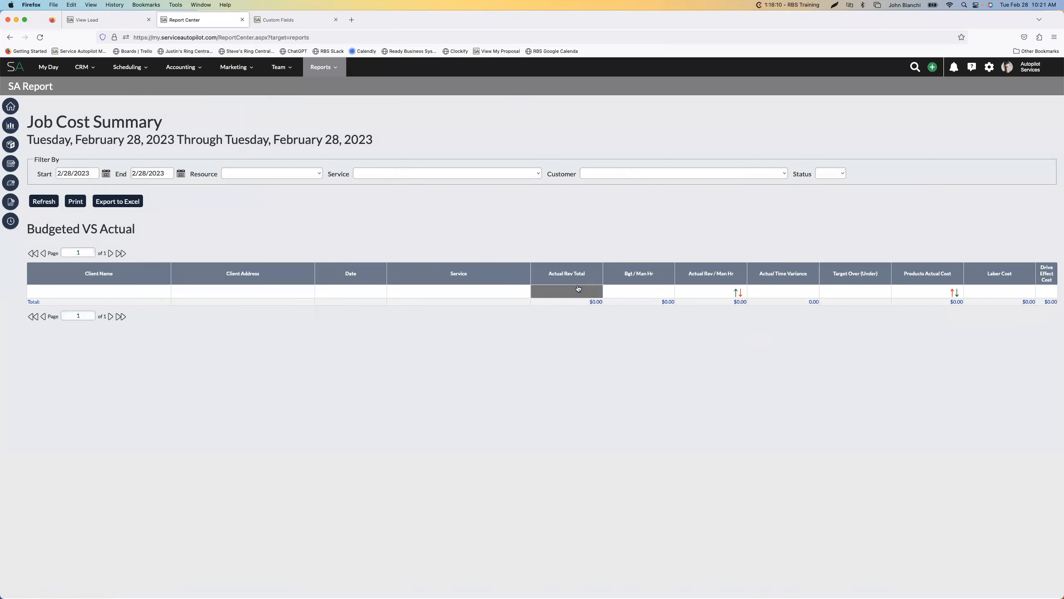
Set the Job Cost Summary start date to 11/1/2022, refresh the report and look through its budgeted versus actual rows
{"action": "left_click", "coordinate": [104, 175]}
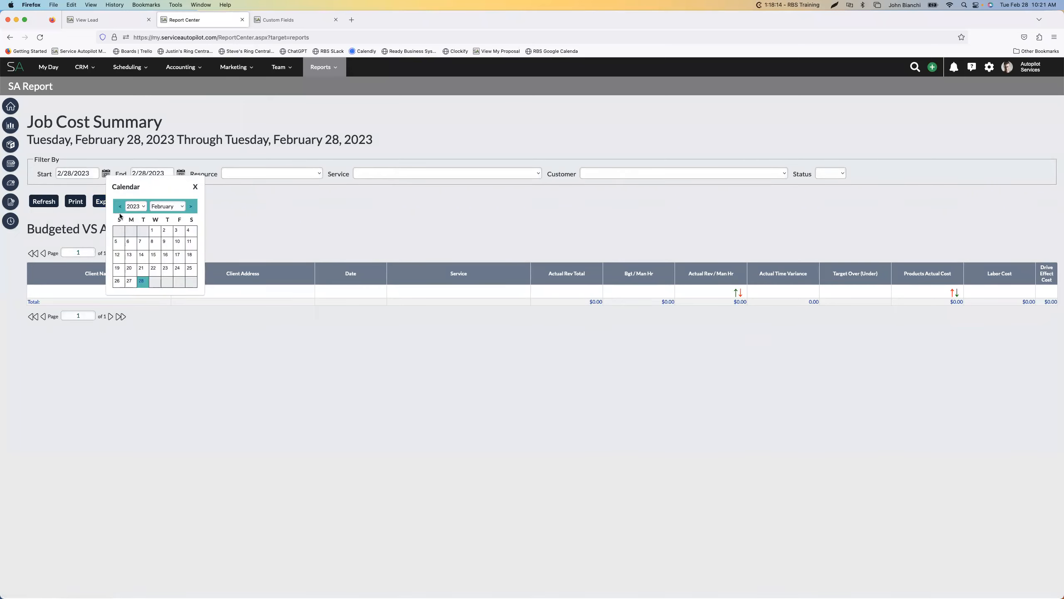
{"action": "left_click", "coordinate": [119, 207]}
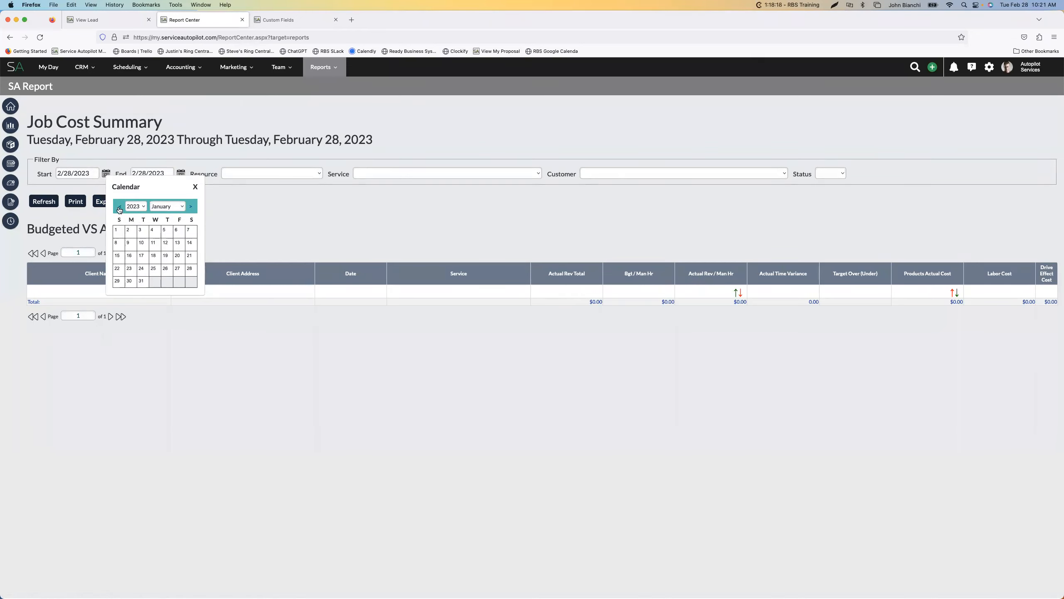
{"action": "left_click", "coordinate": [119, 207]}
{"action": "left_click", "coordinate": [137, 207]}
{"action": "left_click", "coordinate": [119, 208]}
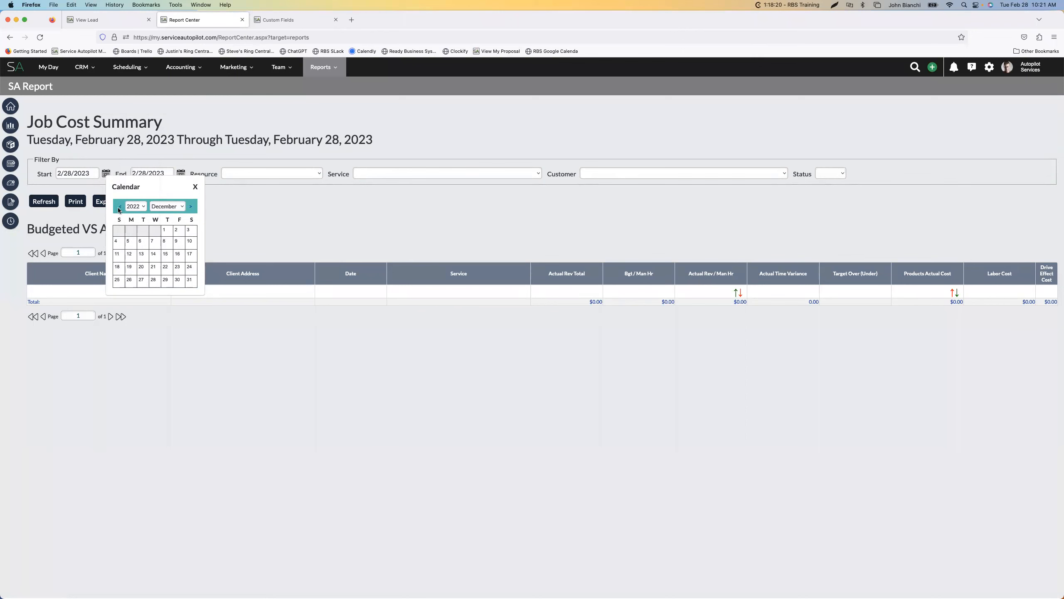
{"action": "left_click", "coordinate": [119, 207]}
{"action": "left_click", "coordinate": [141, 231]}
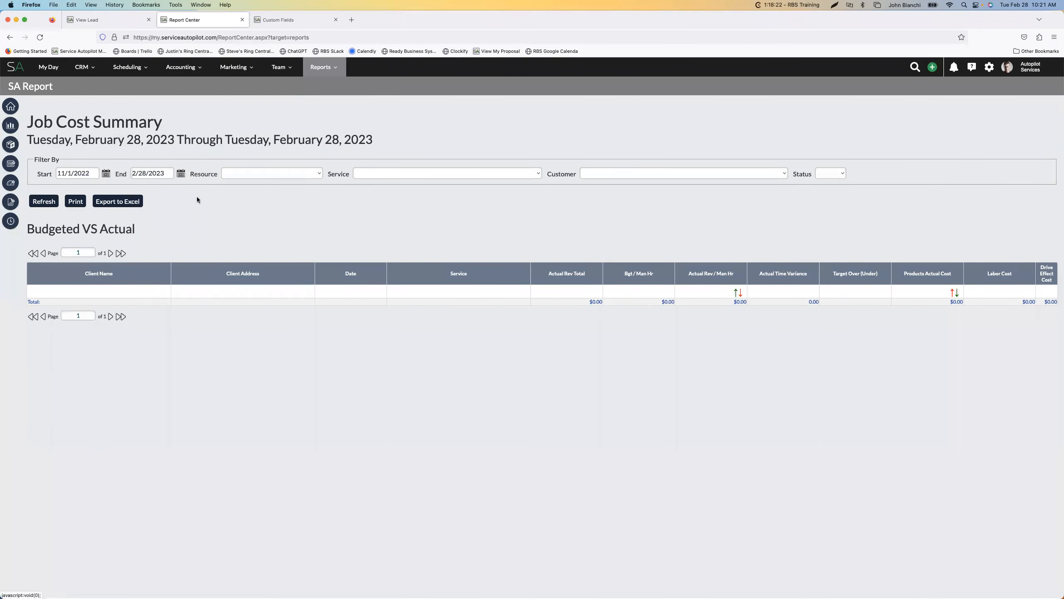
{"action": "left_click", "coordinate": [44, 203]}
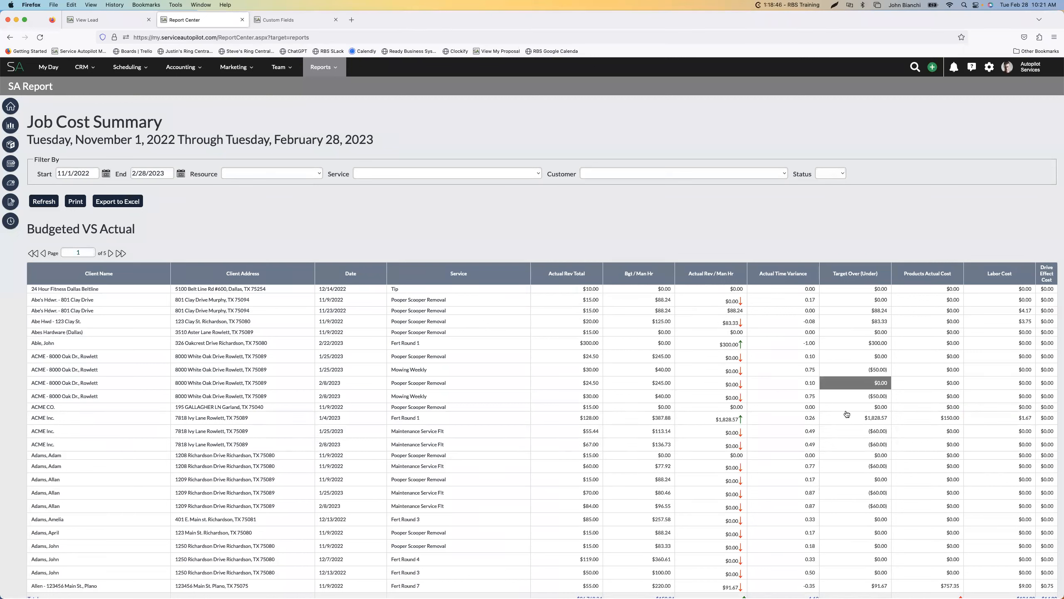
{"action": "scroll", "coordinate": [817, 410], "scroll_direction": "down", "scroll_amount": 2}
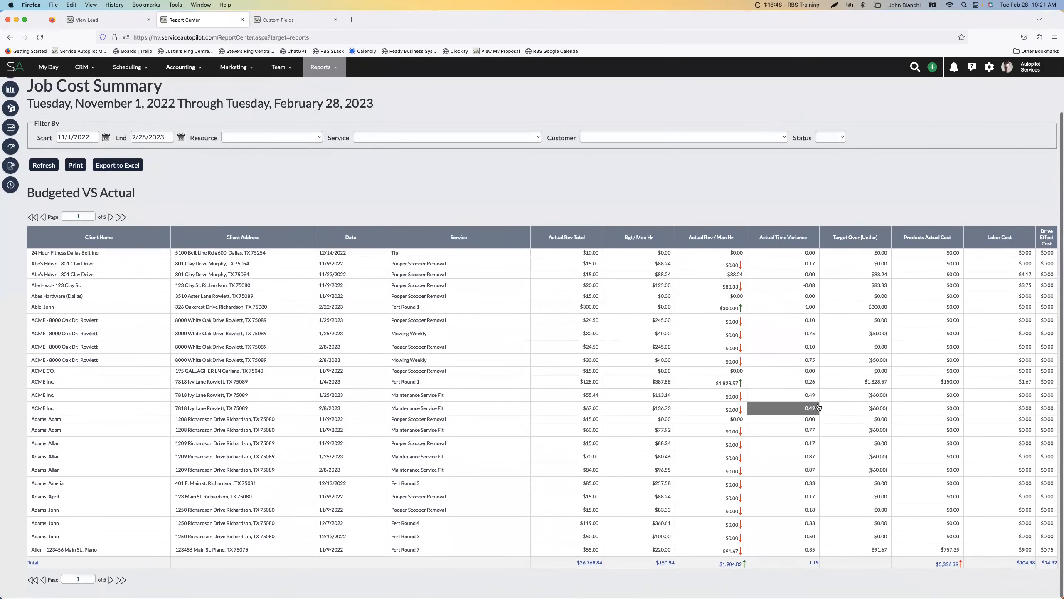
{"action": "scroll", "coordinate": [776, 406], "scroll_direction": "up", "scroll_amount": 2}
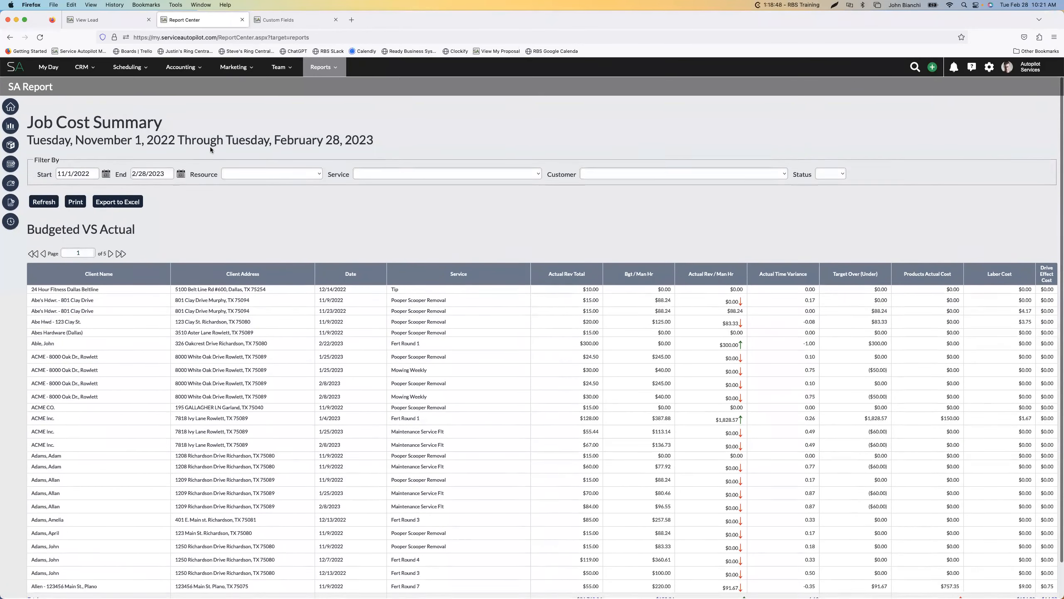
Go back to SA Reports, search for "job" again and open the Job Costing Report
{"action": "left_click", "coordinate": [12, 145]}
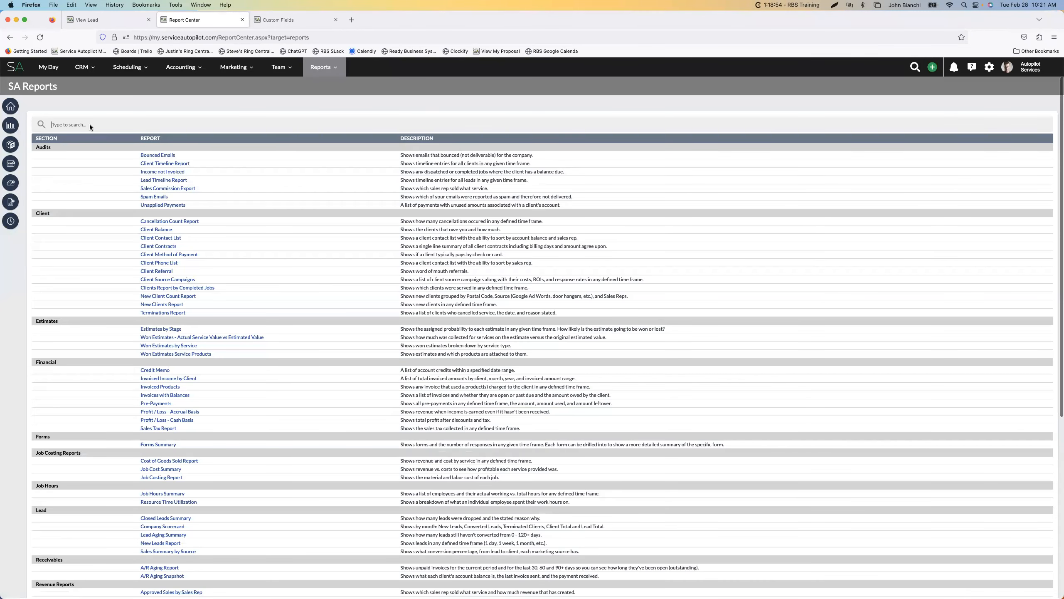
{"action": "type", "text": "job"}
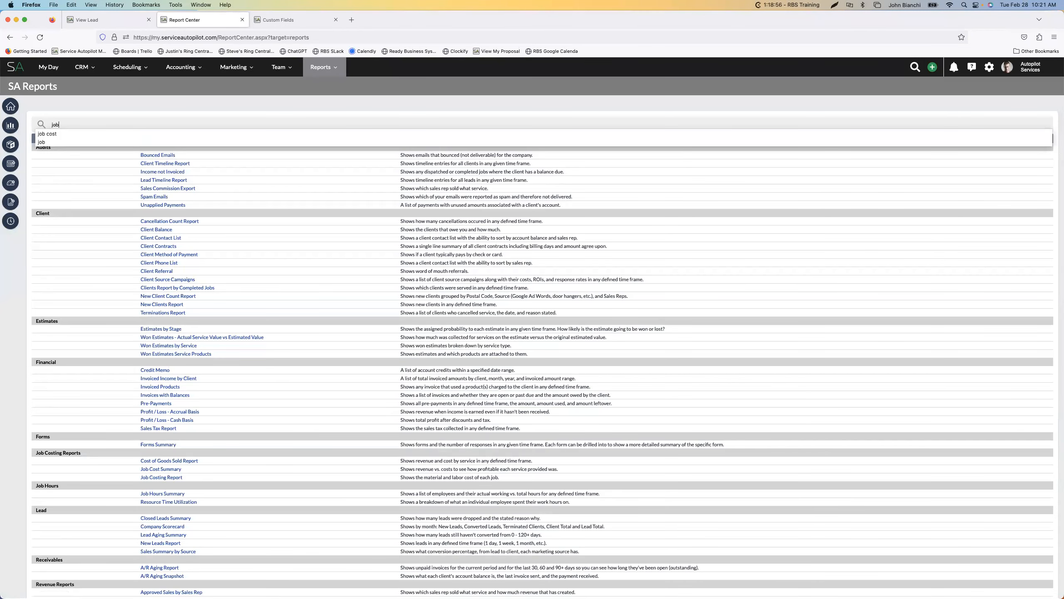
{"action": "key", "text": "Return"}
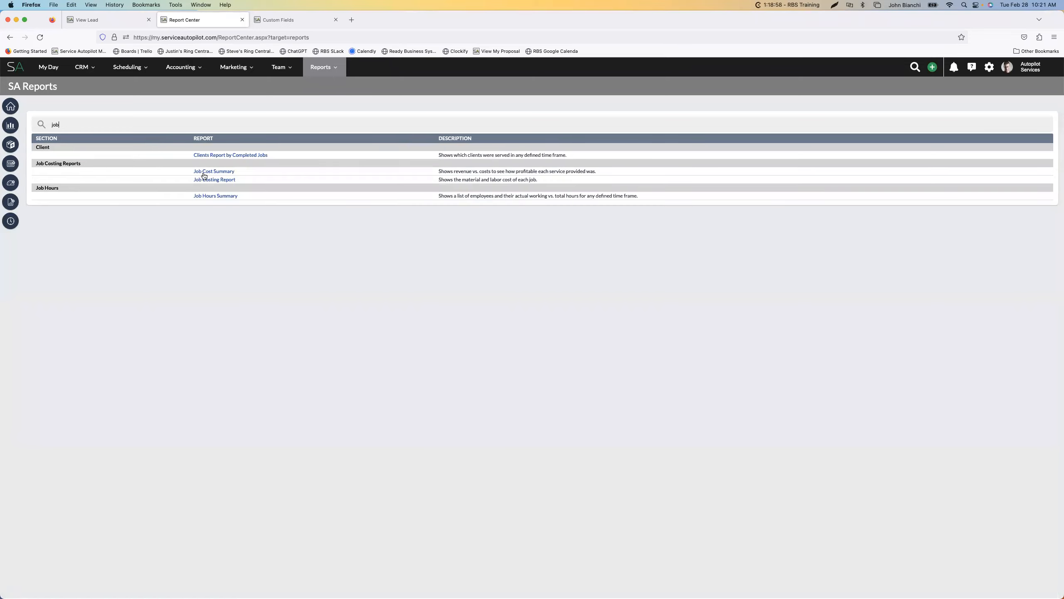
{"action": "left_click", "coordinate": [218, 179]}
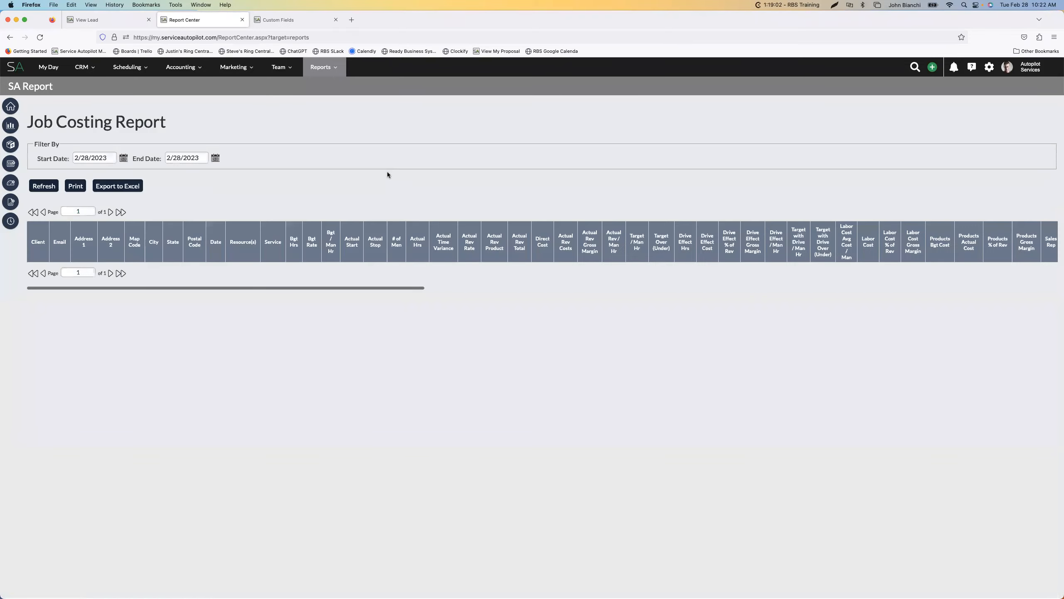
Set the Job Costing Report start date to 11/1/2022, refresh it and look through the listed jobs
{"action": "left_click", "coordinate": [123, 159]}
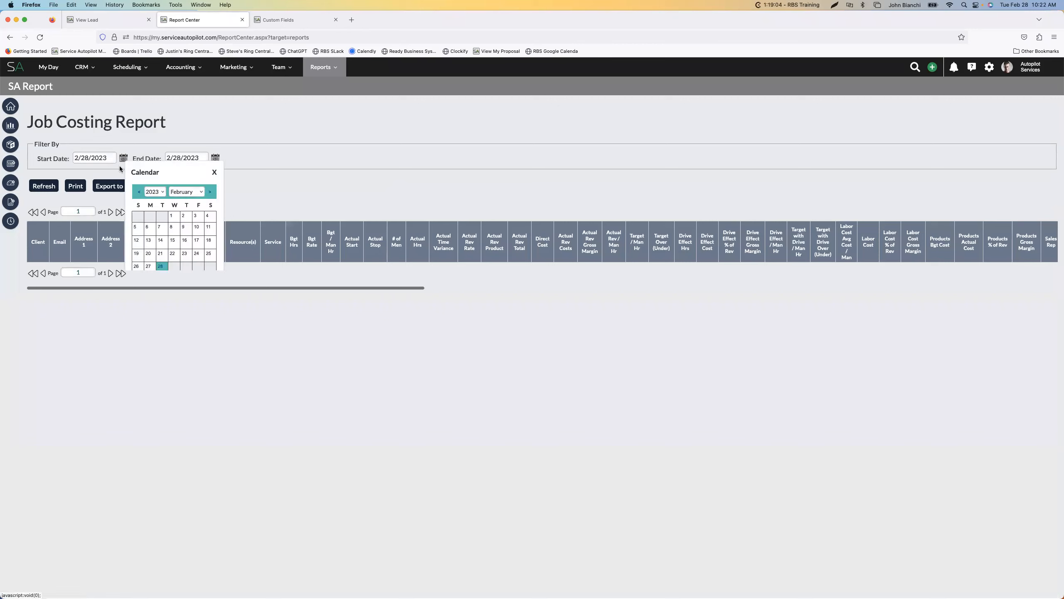
{"action": "left_click", "coordinate": [138, 193]}
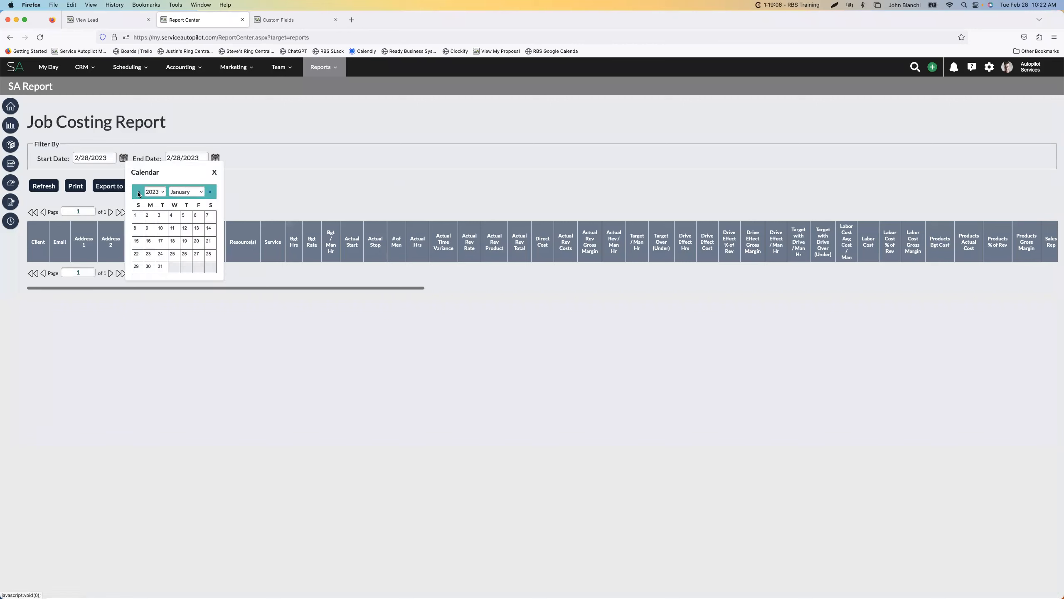
{"action": "left_click", "coordinate": [139, 192]}
{"action": "left_click", "coordinate": [139, 193]}
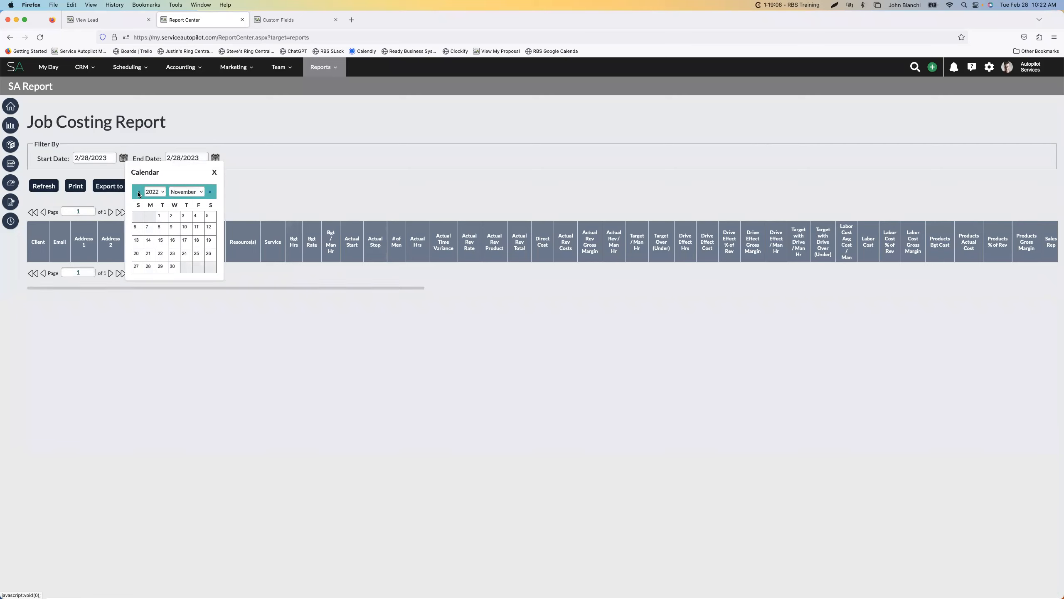
{"action": "left_click", "coordinate": [138, 193]}
{"action": "left_click", "coordinate": [210, 193]}
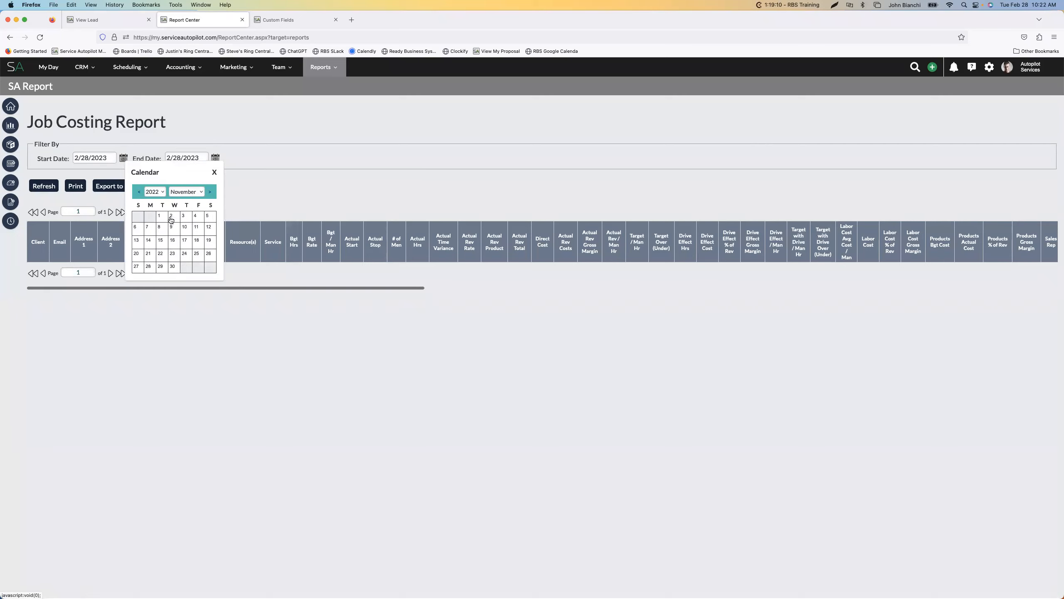
{"action": "left_click", "coordinate": [162, 214]}
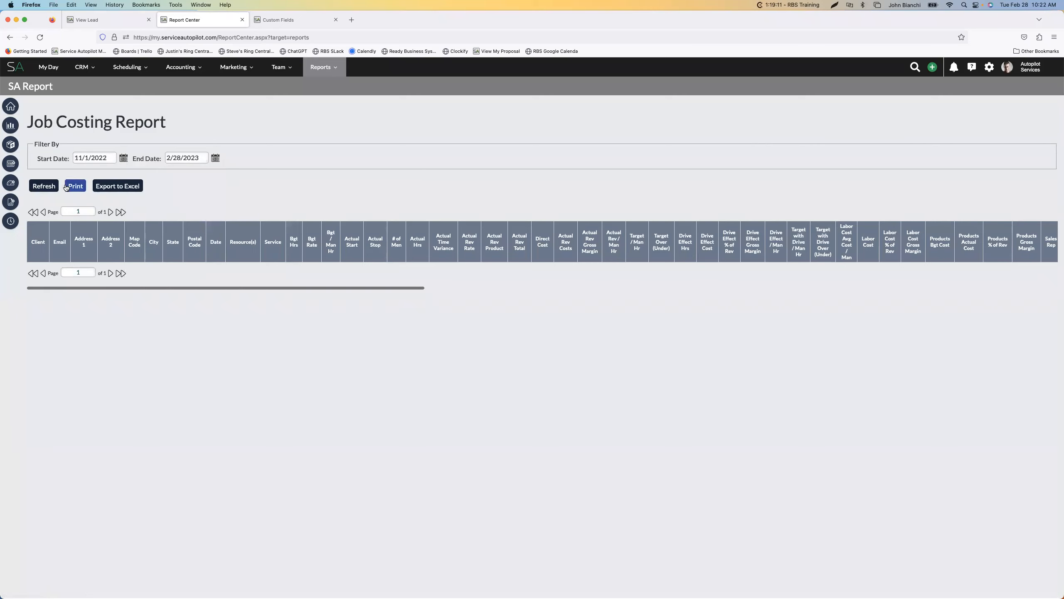
{"action": "left_click", "coordinate": [44, 186]}
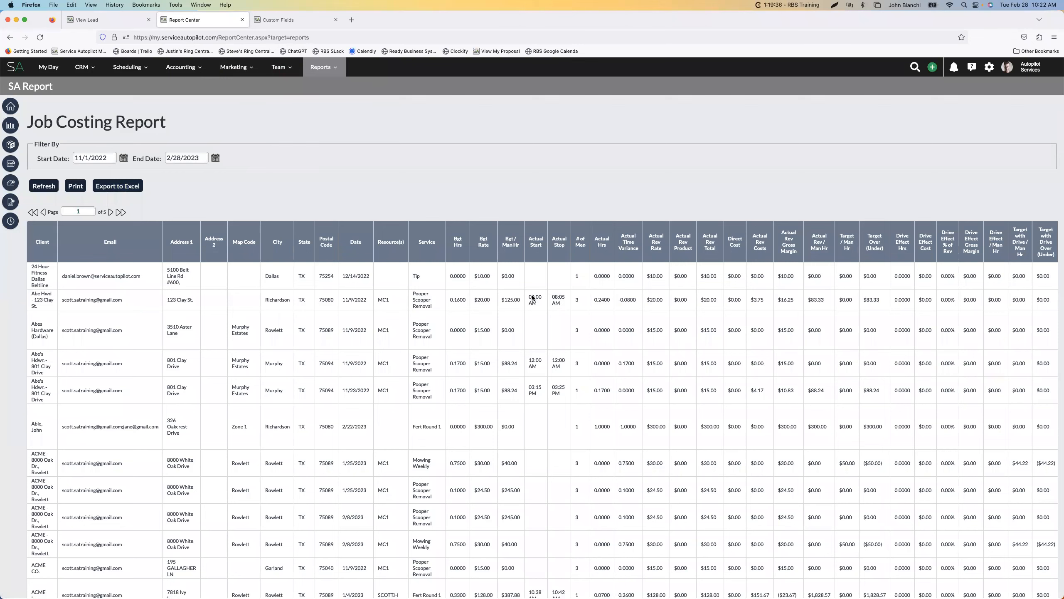
{"action": "scroll", "coordinate": [605, 293], "scroll_direction": "down", "scroll_amount": 5}
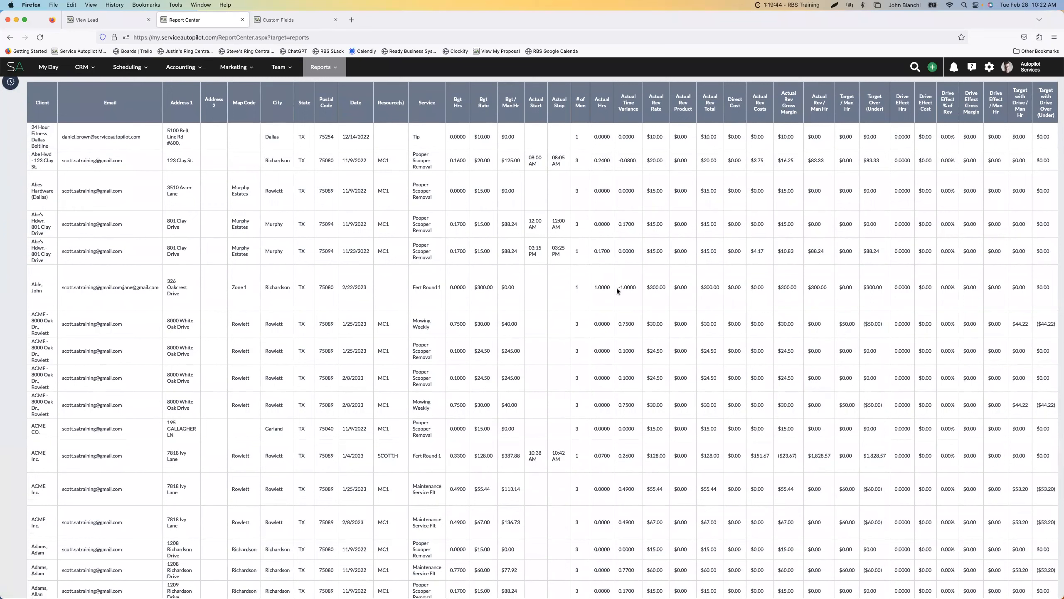
{"action": "scroll", "coordinate": [617, 288], "scroll_direction": "up", "scroll_amount": 5}
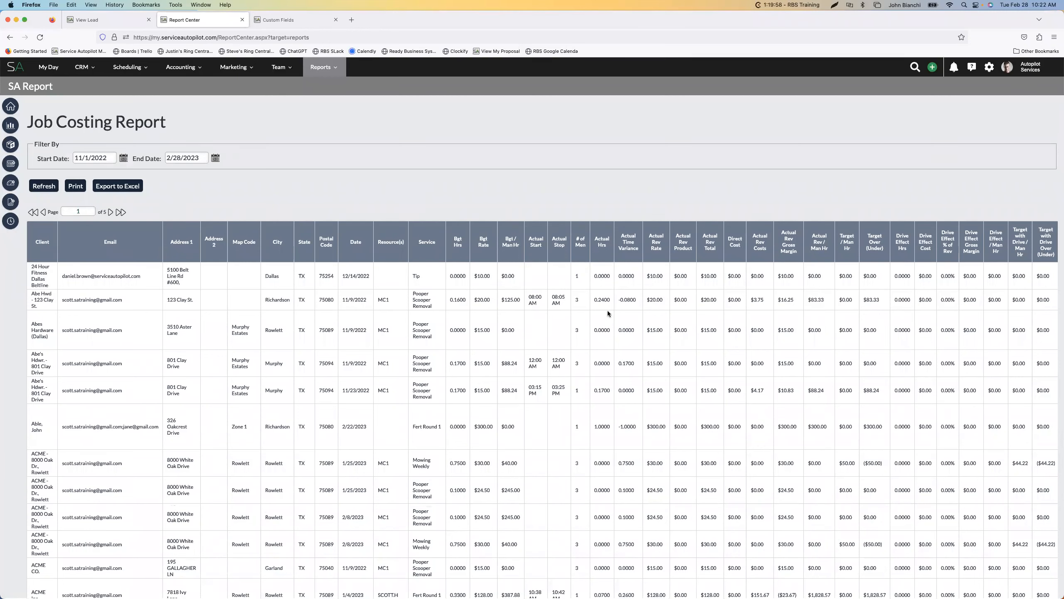
Return to the lead's record and review the Net Sq. Ft. custom field in its details
{"action": "left_click", "coordinate": [86, 20]}
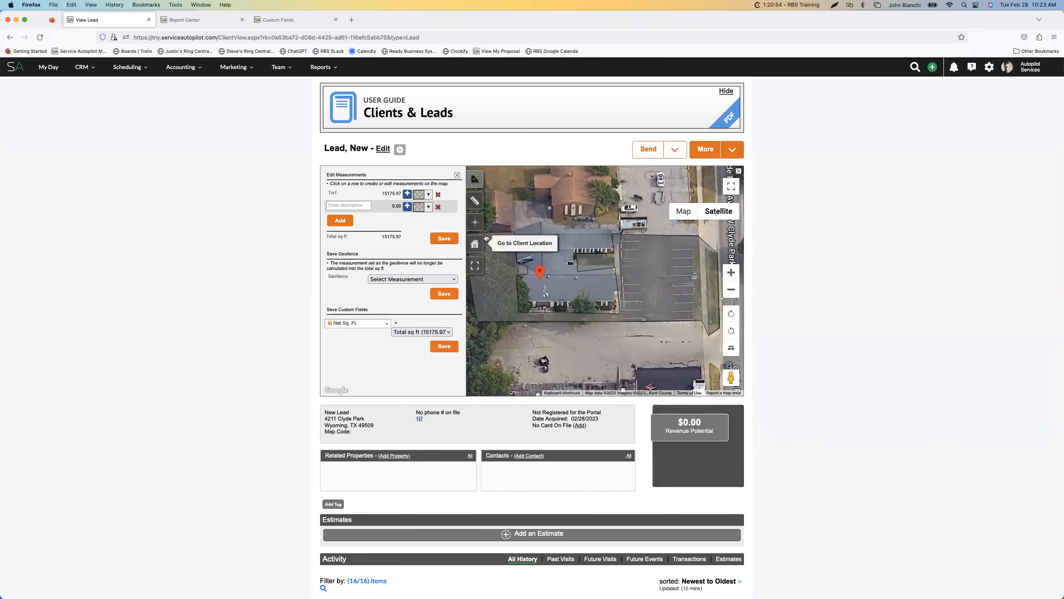
{"action": "scroll", "coordinate": [428, 394], "scroll_direction": "down", "scroll_amount": 5}
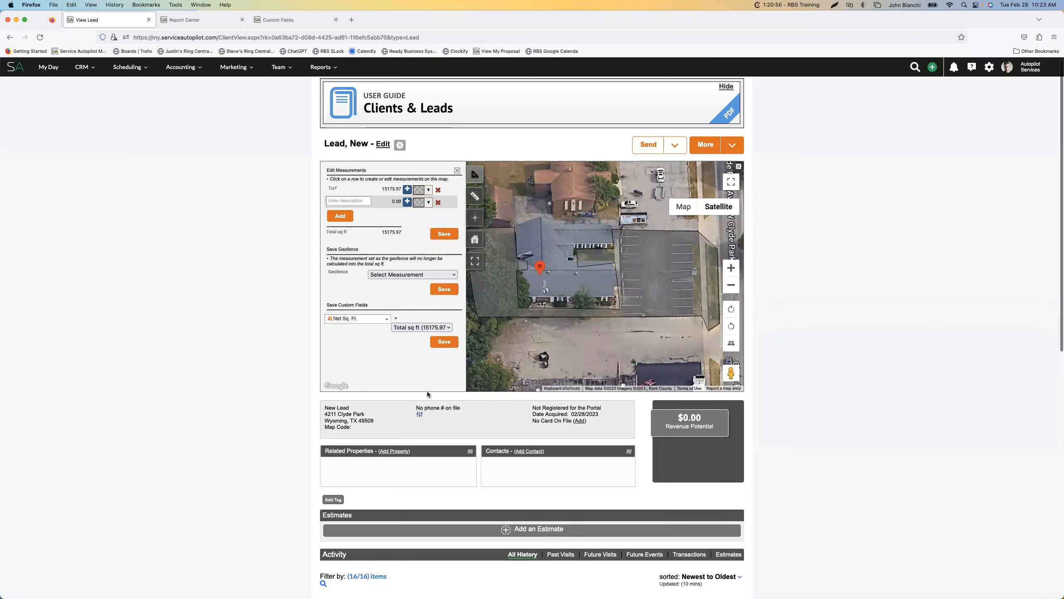
{"action": "scroll", "coordinate": [375, 486], "scroll_direction": "down", "scroll_amount": 8}
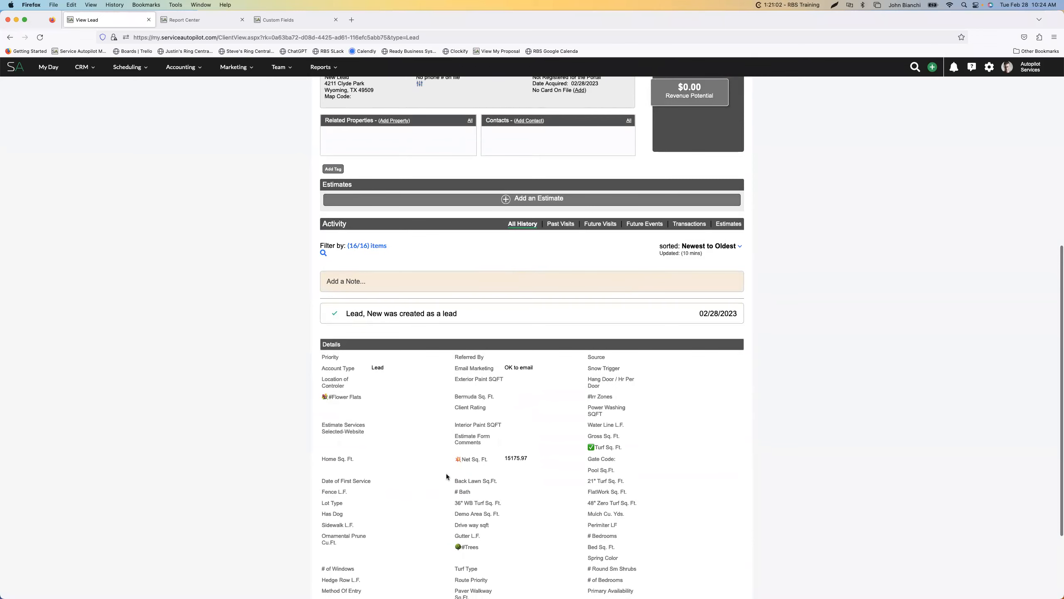
{"action": "scroll", "coordinate": [446, 475], "scroll_direction": "down", "scroll_amount": 4}
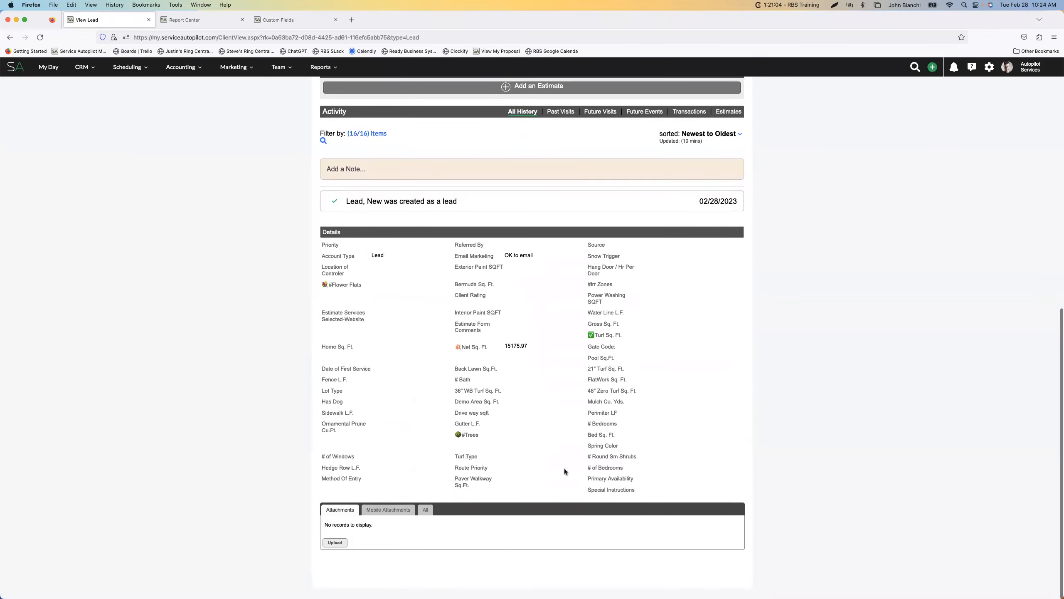
{"action": "scroll", "coordinate": [482, 445], "scroll_direction": "up", "scroll_amount": 13}
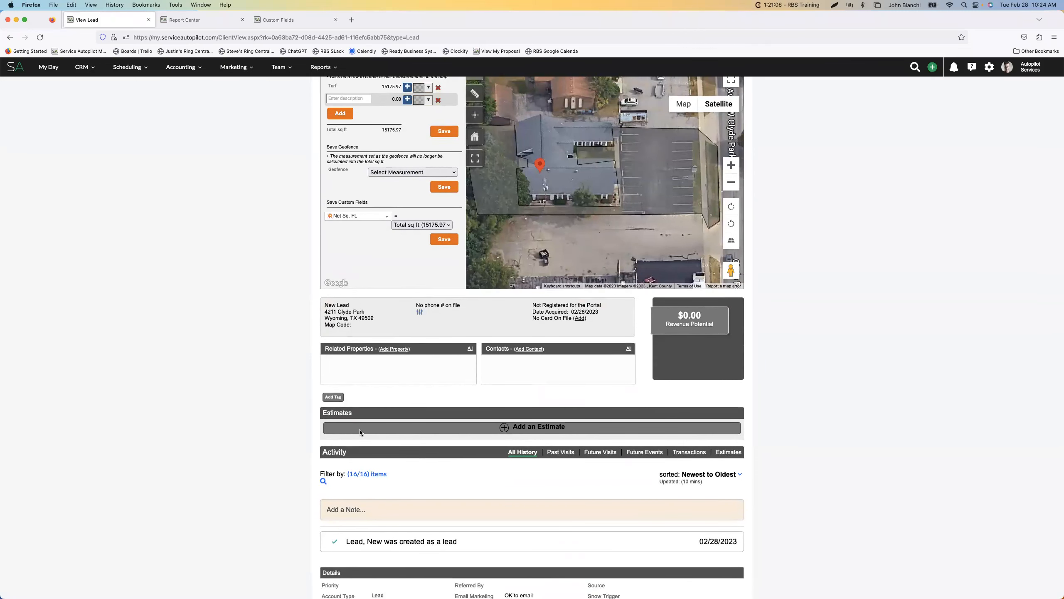
{"action": "scroll", "coordinate": [564, 406], "scroll_direction": "up", "scroll_amount": 3}
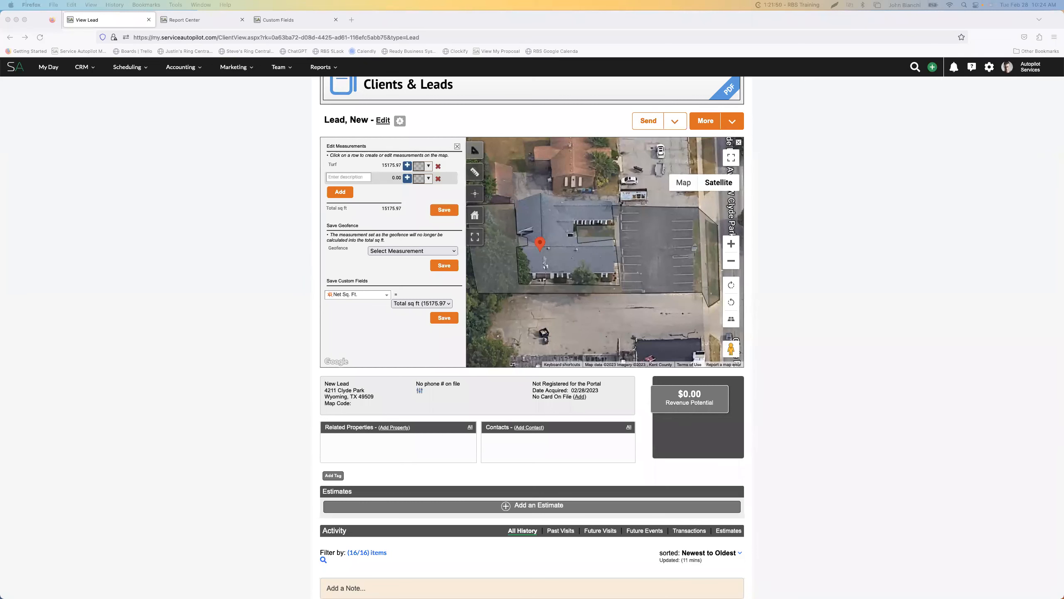
Bring the Pricing For Profit outline into view in Preview to check its topics, and move it away from the lead's record
{"action": "left_click_drag", "start_coordinate": [1063, 130], "coordinate": [709, 89]}
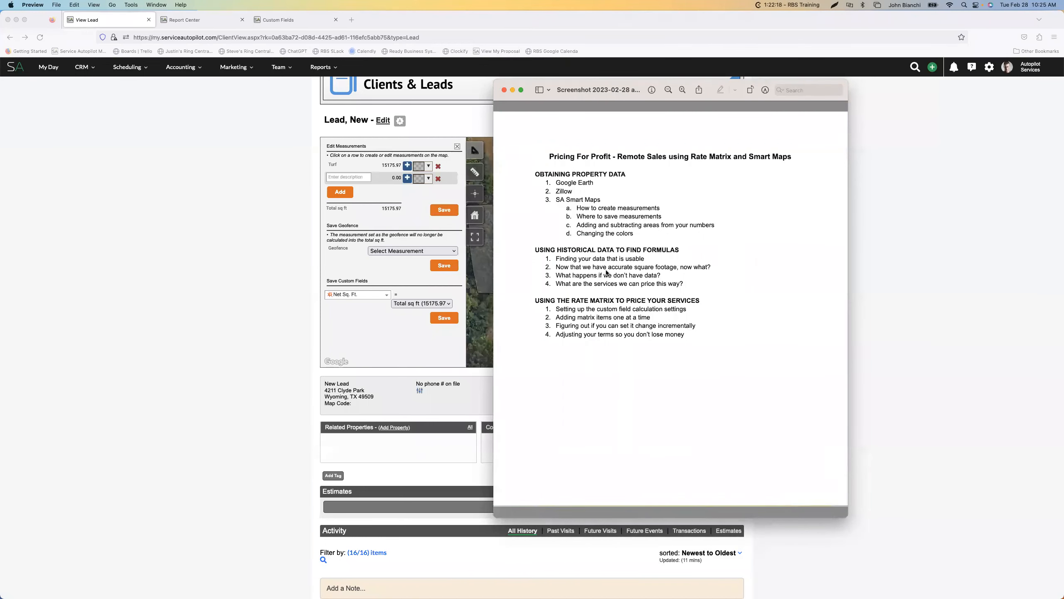
{"action": "left_click_drag", "start_coordinate": [630, 83], "coordinate": [1063, 93]}
{"action": "left_click", "coordinate": [547, 257]}
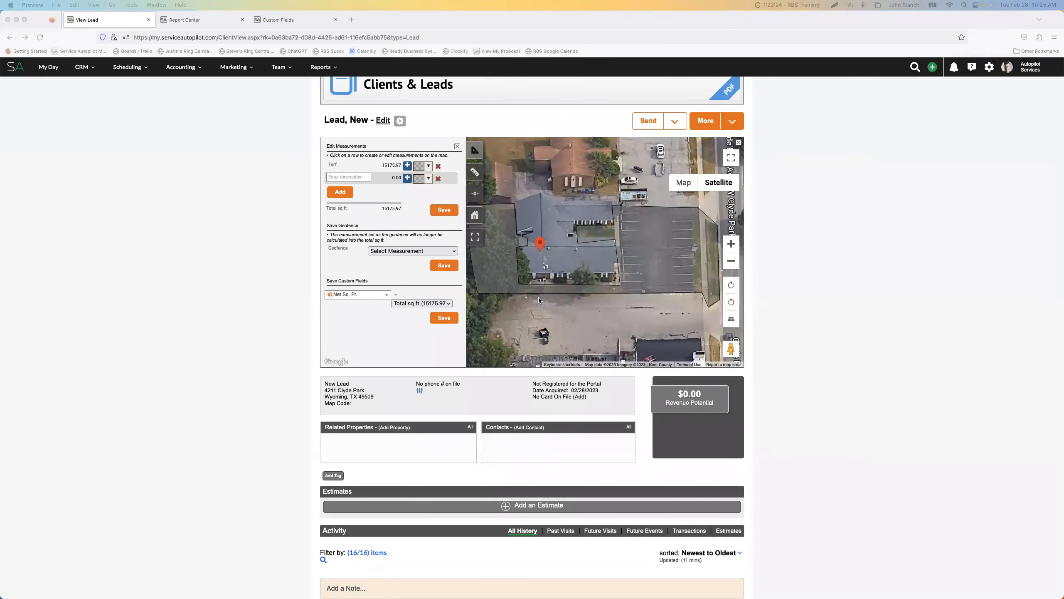
{"action": "left_click_drag", "start_coordinate": [1063, 119], "coordinate": [789, 107]}
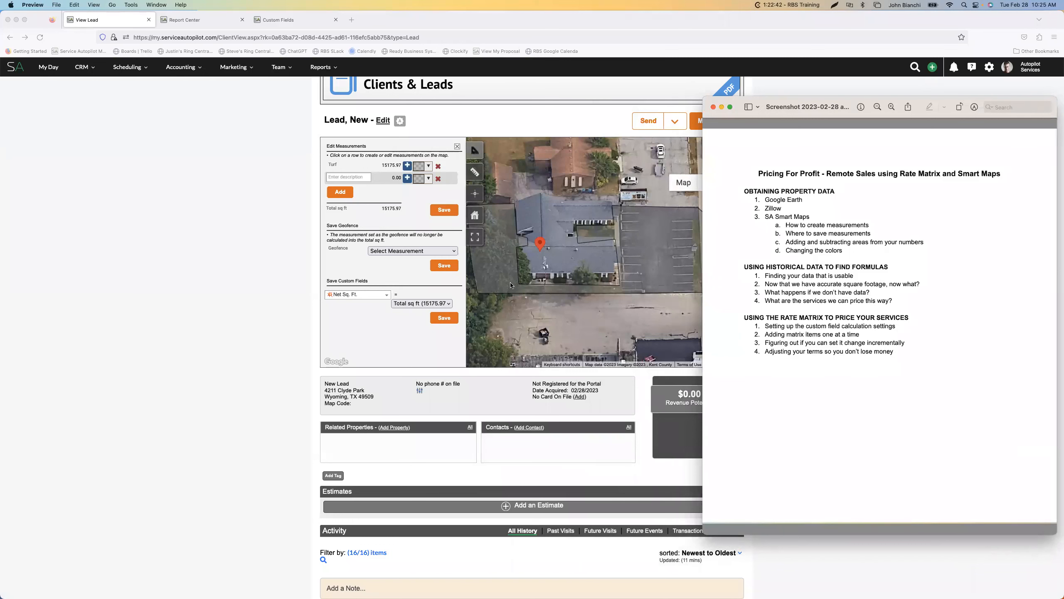
{"action": "left_click", "coordinate": [702, 189]}
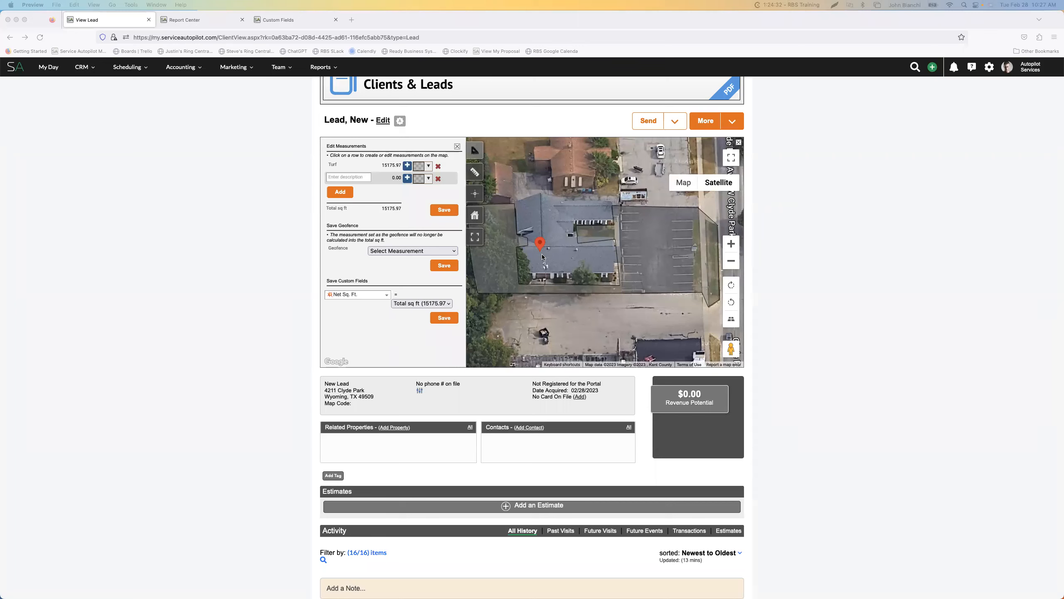
Bring the Pricing For Profit outline in Preview over the lead's record, check its topics and move it out of view
{"action": "scroll", "coordinate": [542, 257], "scroll_direction": "down", "scroll_amount": 2}
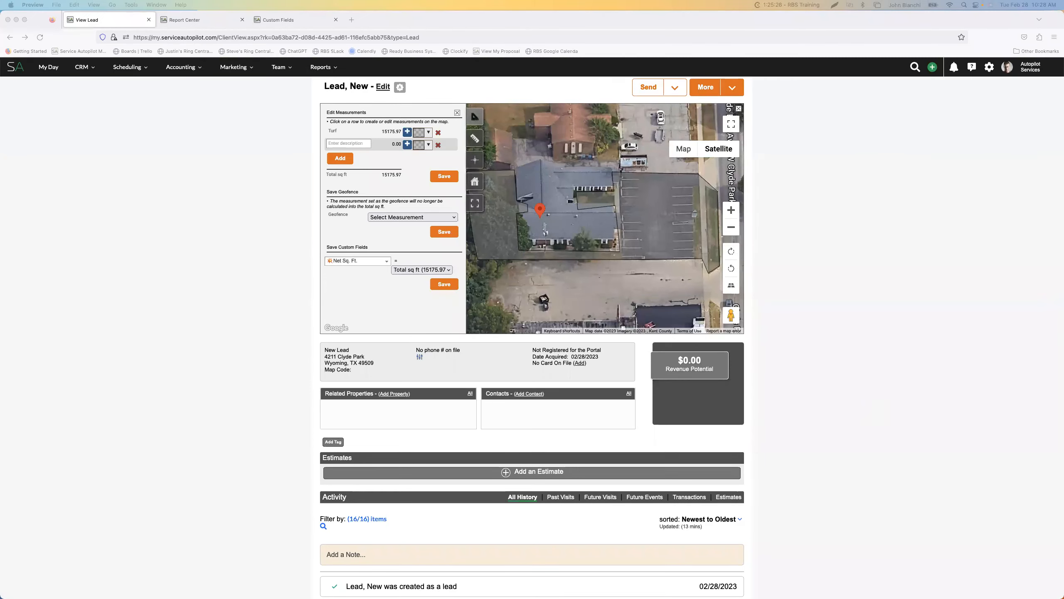
{"action": "left_click_drag", "start_coordinate": [1063, 121], "coordinate": [612, 97]}
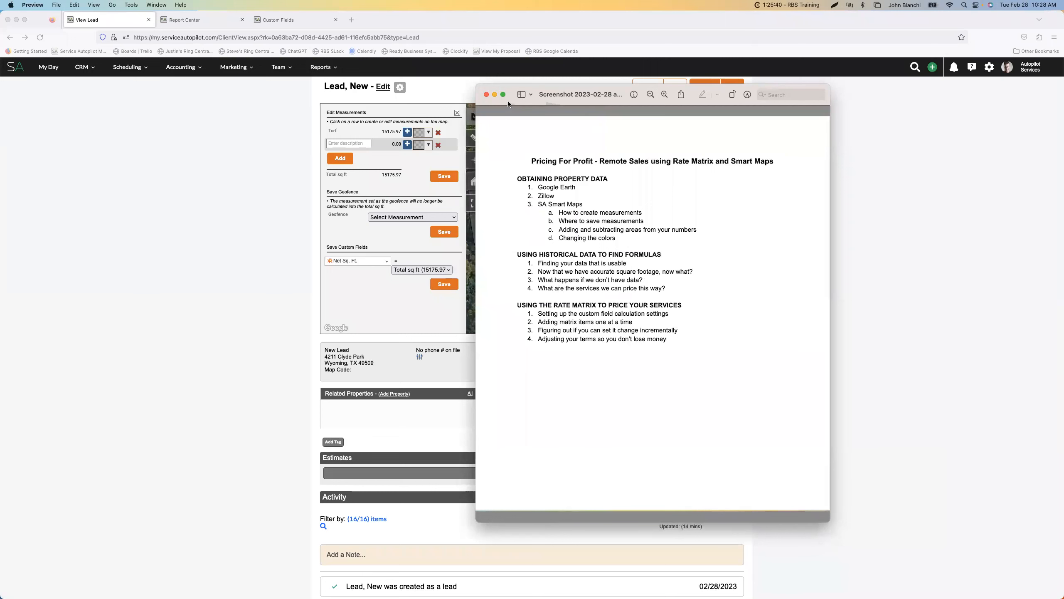
{"action": "left_click_drag", "start_coordinate": [574, 114], "coordinate": [767, 127]}
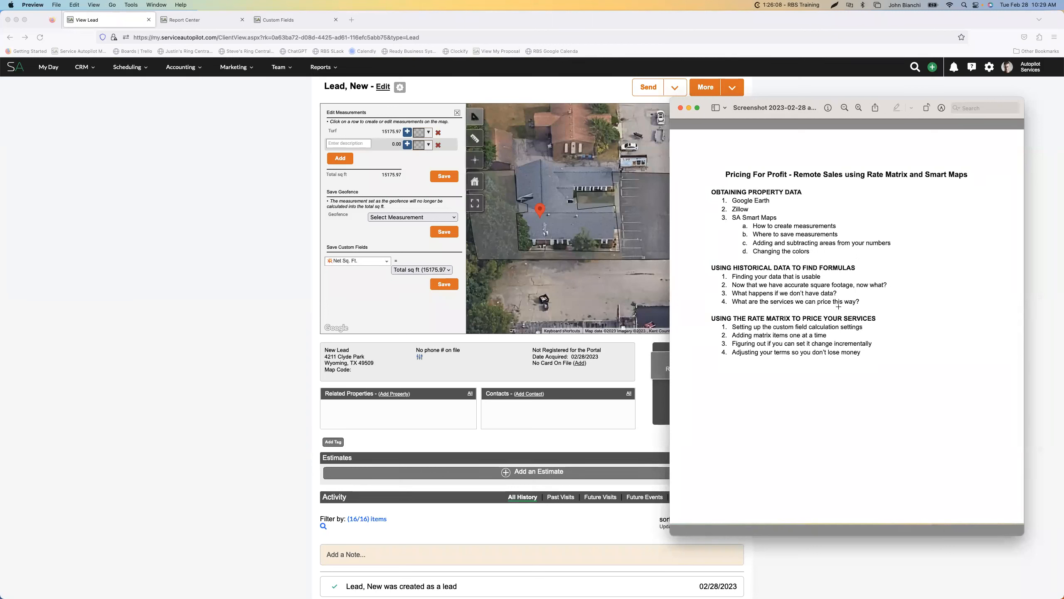
{"action": "left_click_drag", "start_coordinate": [750, 114], "coordinate": [1063, 126]}
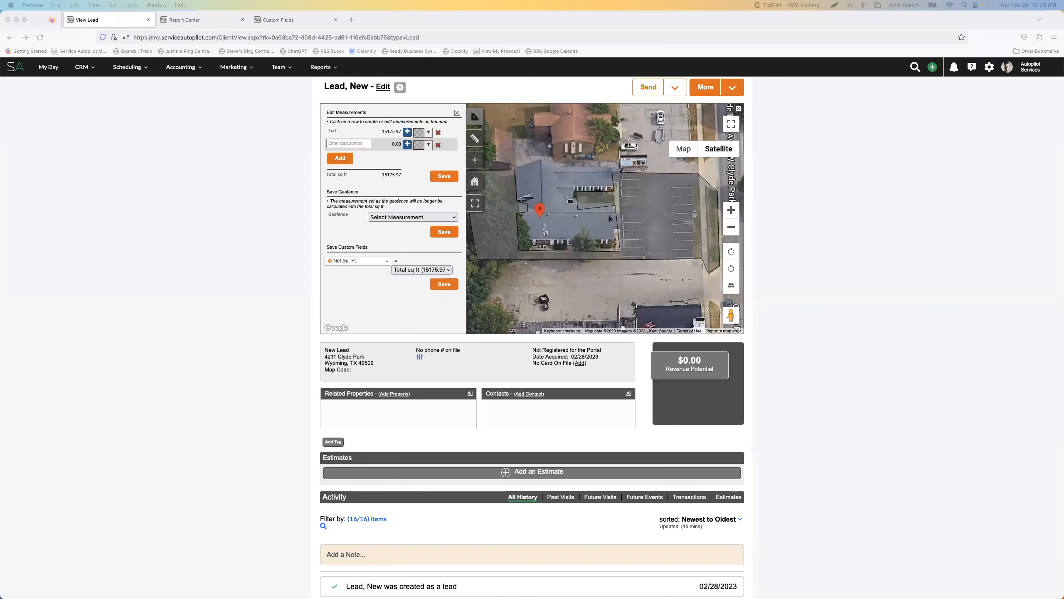
Rotate the lead's satellite map, look at the property location editor and return to the area measurements
{"action": "left_click", "coordinate": [731, 254]}
{"action": "left_click", "coordinate": [731, 251]}
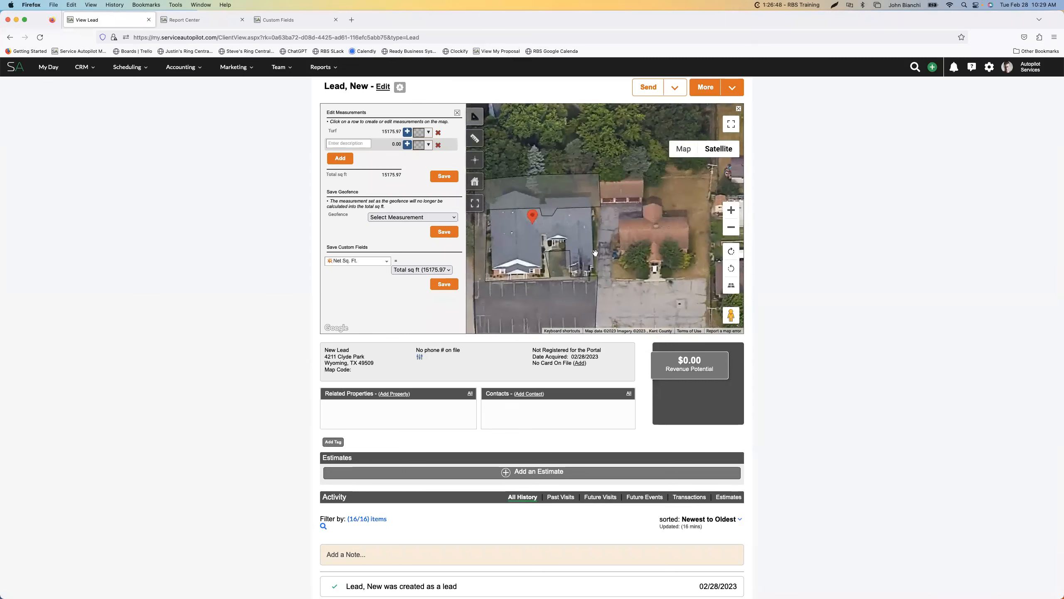
{"action": "left_click", "coordinate": [732, 254]}
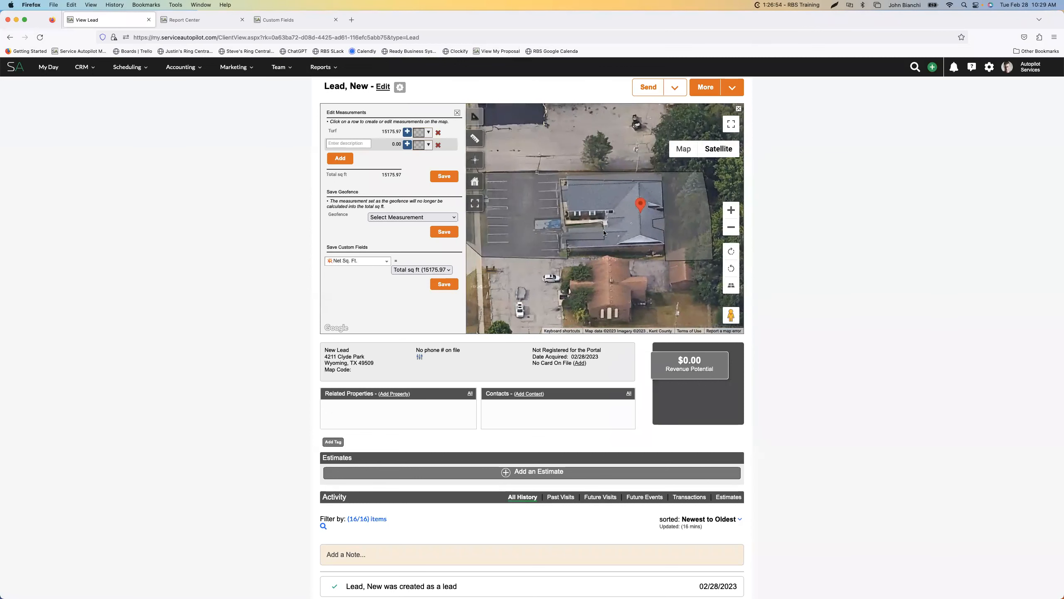
{"action": "left_click", "coordinate": [476, 161]}
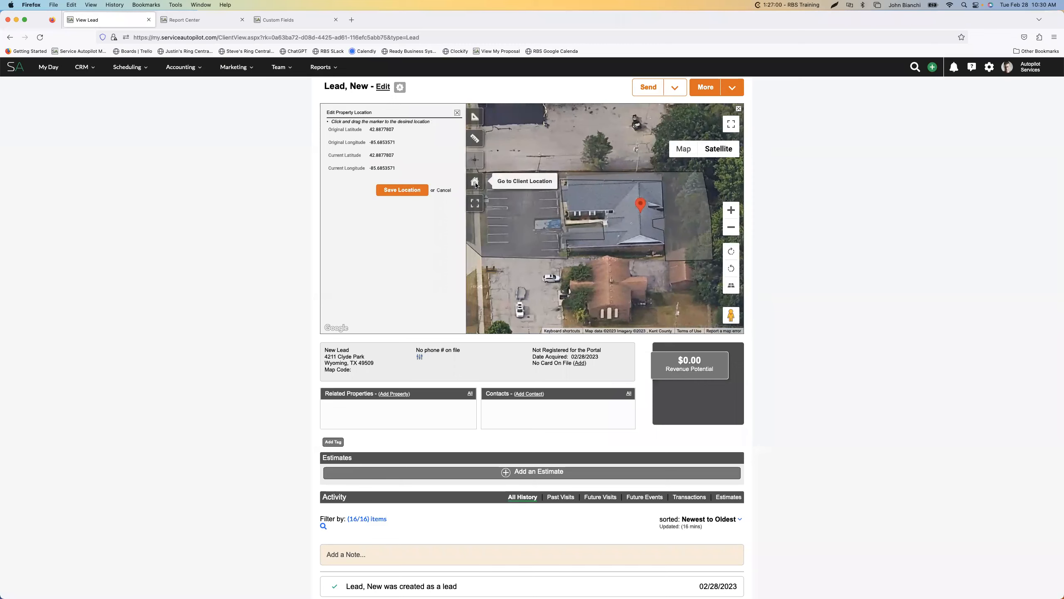
{"action": "left_click", "coordinate": [476, 142]}
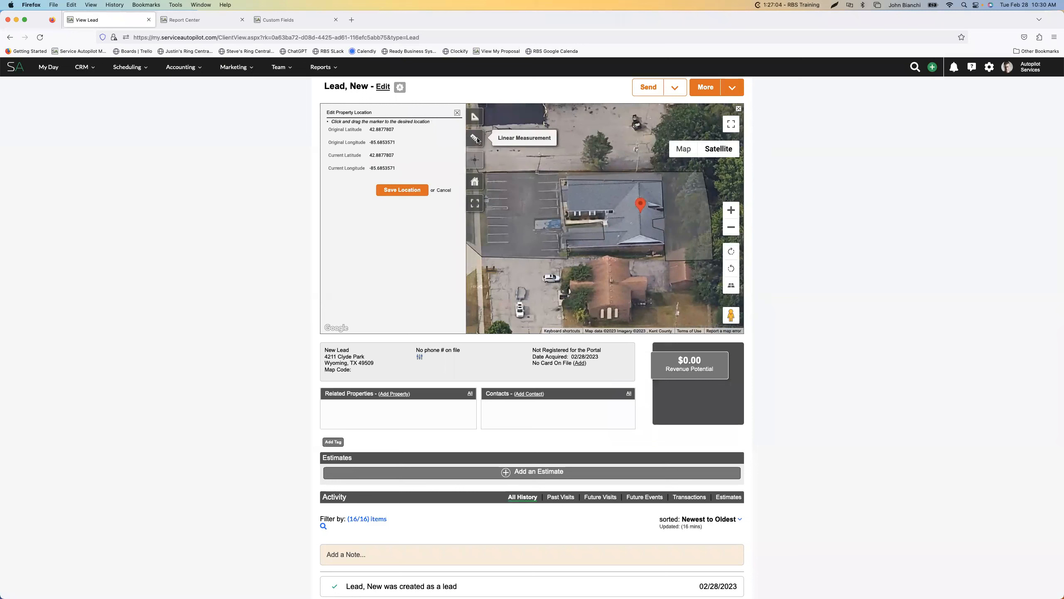
{"action": "left_click", "coordinate": [476, 121]}
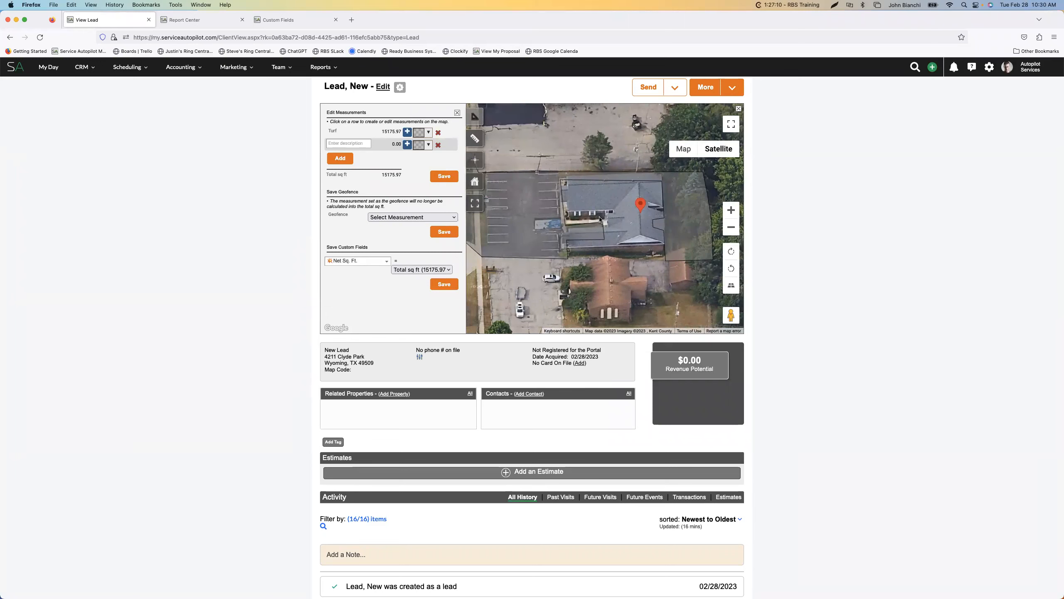
View the measured property from every direction by rotating the map, switching its tilt off and on, and recentring the building
{"action": "left_click", "coordinate": [731, 252]}
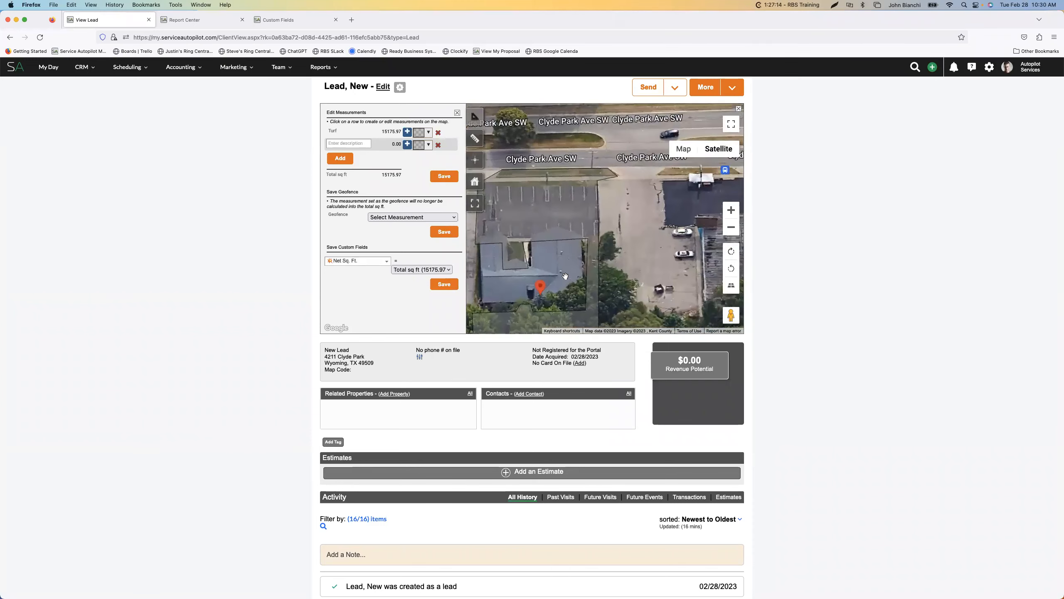
{"action": "left_click_drag", "start_coordinate": [559, 281], "coordinate": [619, 203]}
{"action": "left_click", "coordinate": [731, 287]}
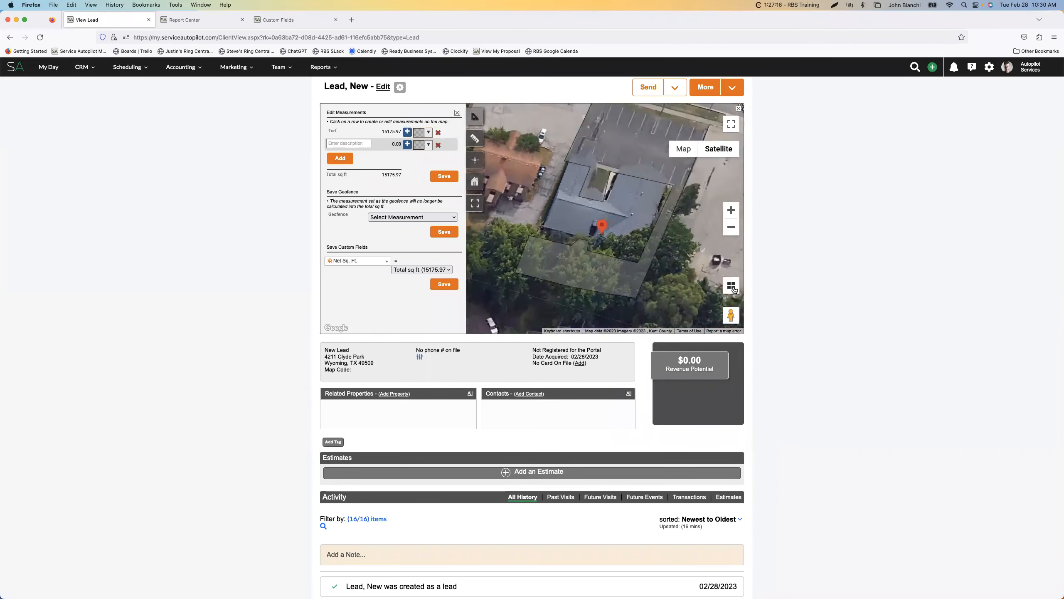
{"action": "left_click", "coordinate": [731, 287]}
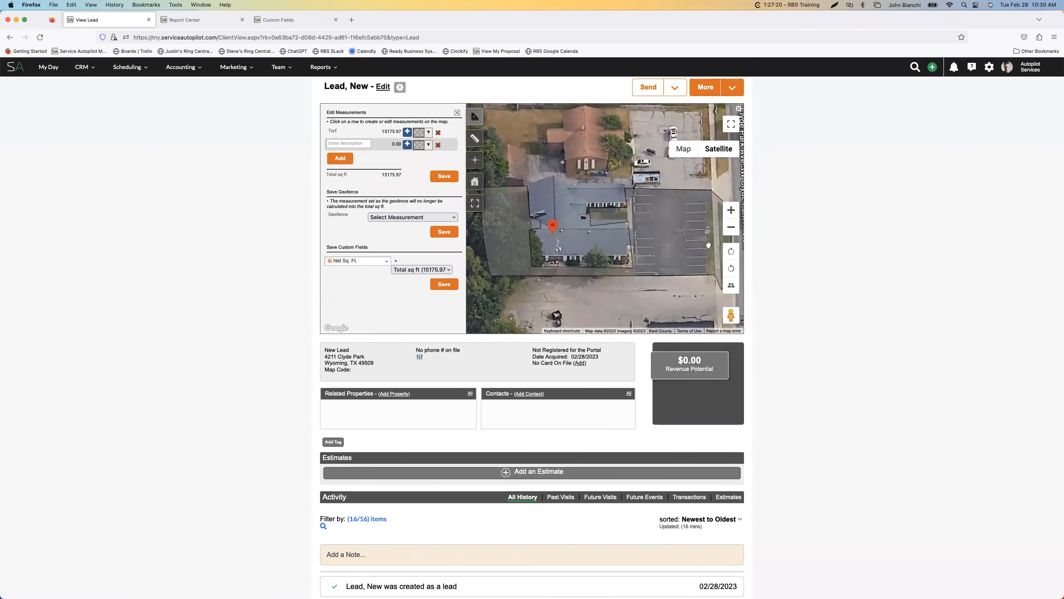
{"action": "left_click", "coordinate": [733, 266]}
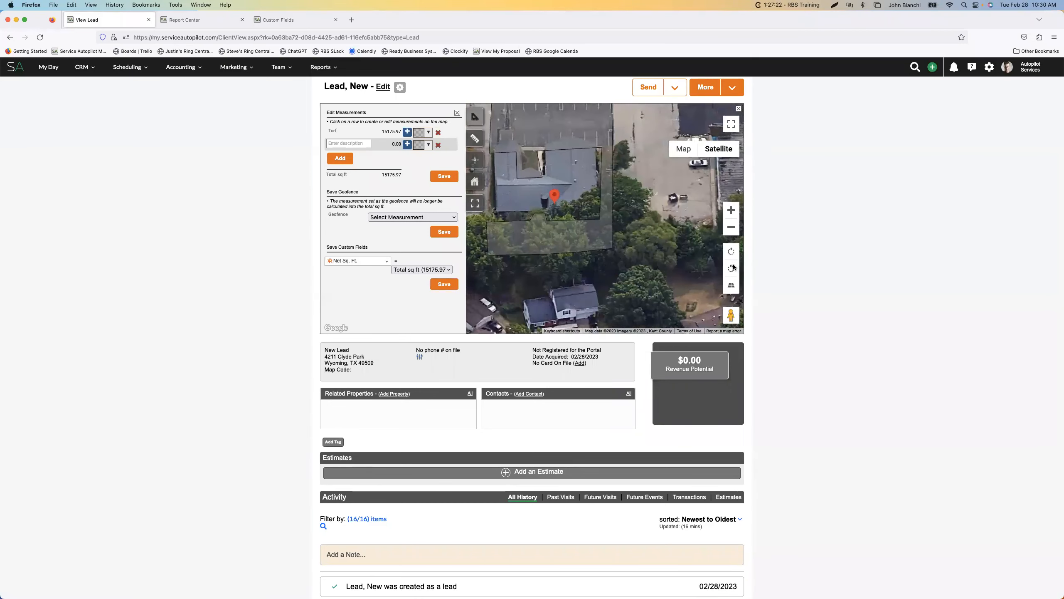
{"action": "left_click", "coordinate": [733, 268]}
{"action": "left_click", "coordinate": [732, 267]}
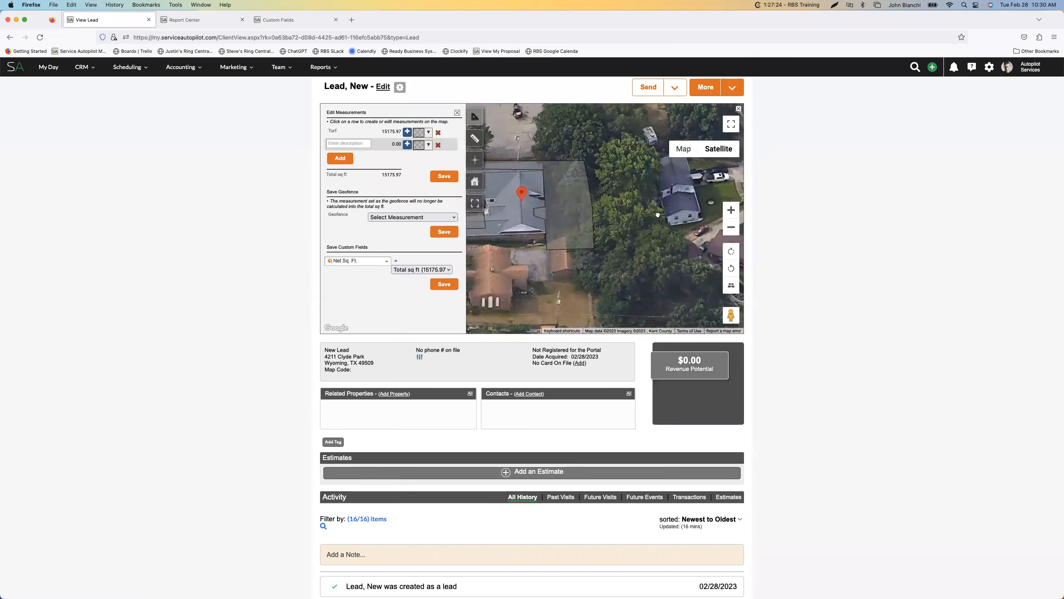
{"action": "left_click", "coordinate": [734, 270]}
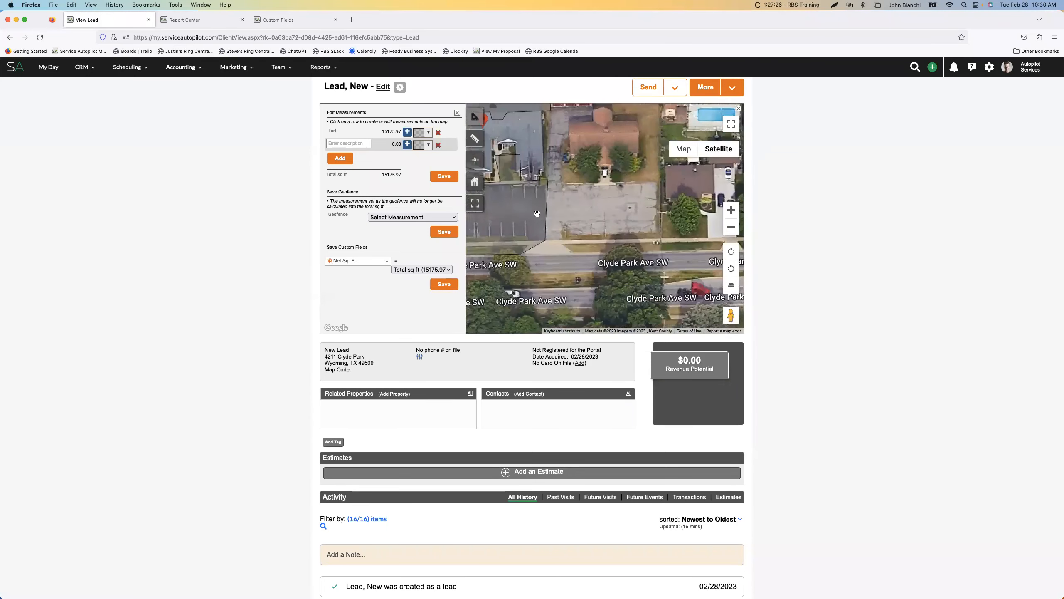
{"action": "left_click_drag", "start_coordinate": [524, 181], "coordinate": [604, 218]}
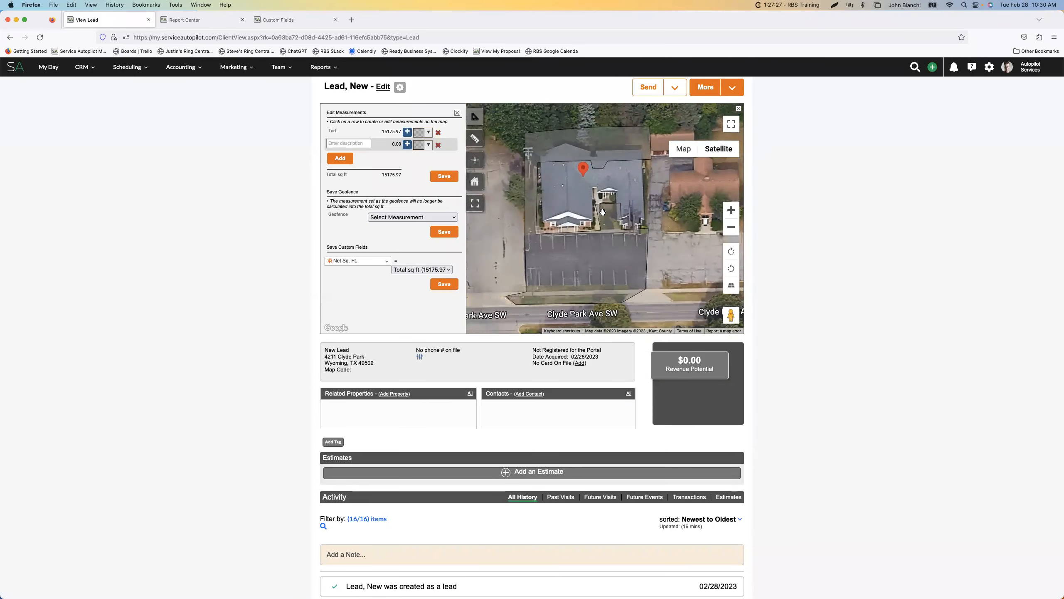
{"action": "left_click", "coordinate": [731, 268]}
{"action": "left_click_drag", "start_coordinate": [544, 224], "coordinate": [630, 248]}
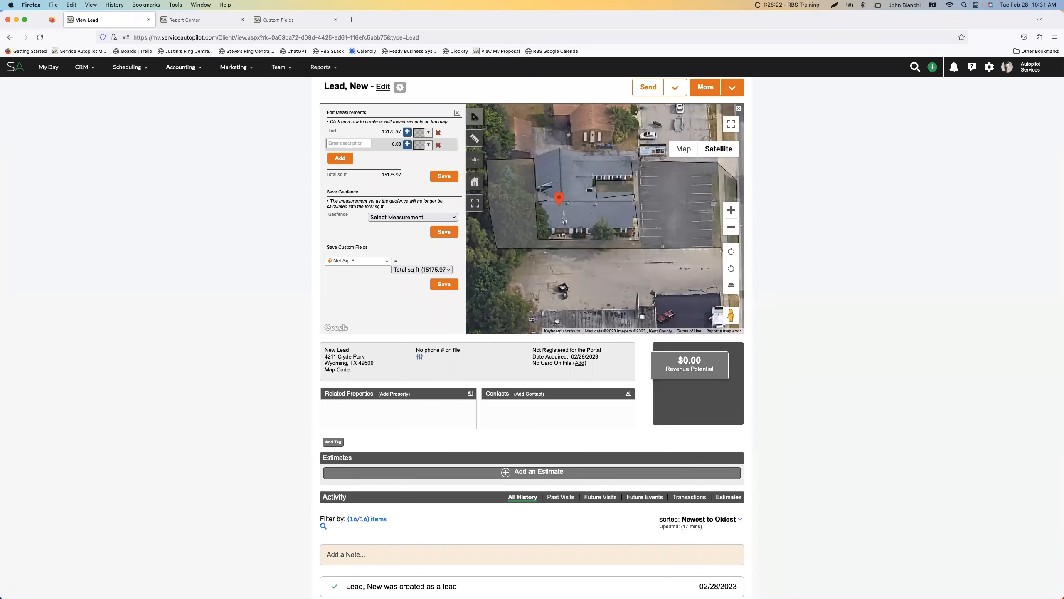
Consult the Pricing For Profit outline in Preview for the rate matrix topics, and clear it from the lead's record
{"action": "left_click_drag", "start_coordinate": [1063, 122], "coordinate": [748, 90]}
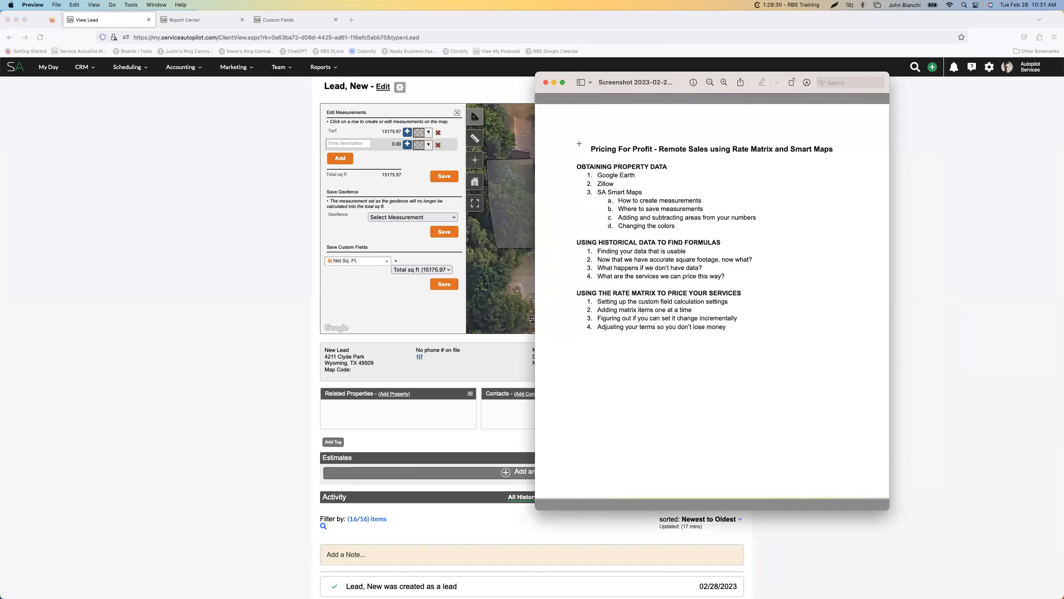
{"action": "left_click_drag", "start_coordinate": [588, 94], "coordinate": [1062, 134]}
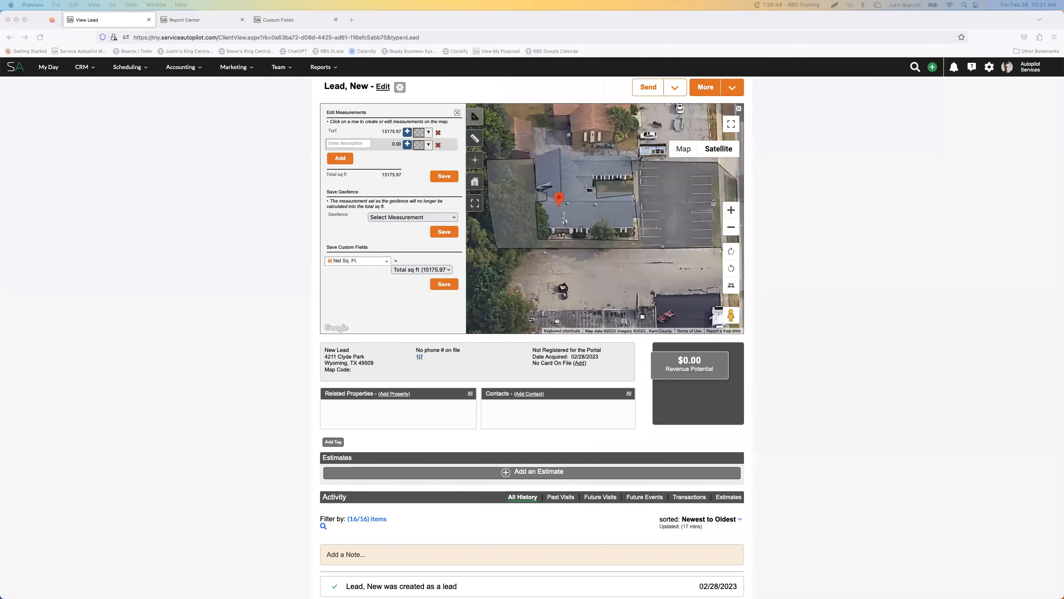
{"action": "left_click_drag", "start_coordinate": [1063, 122], "coordinate": [1063, 87]}
{"action": "scroll", "coordinate": [967, 216], "scroll_direction": "down", "scroll_amount": 1}
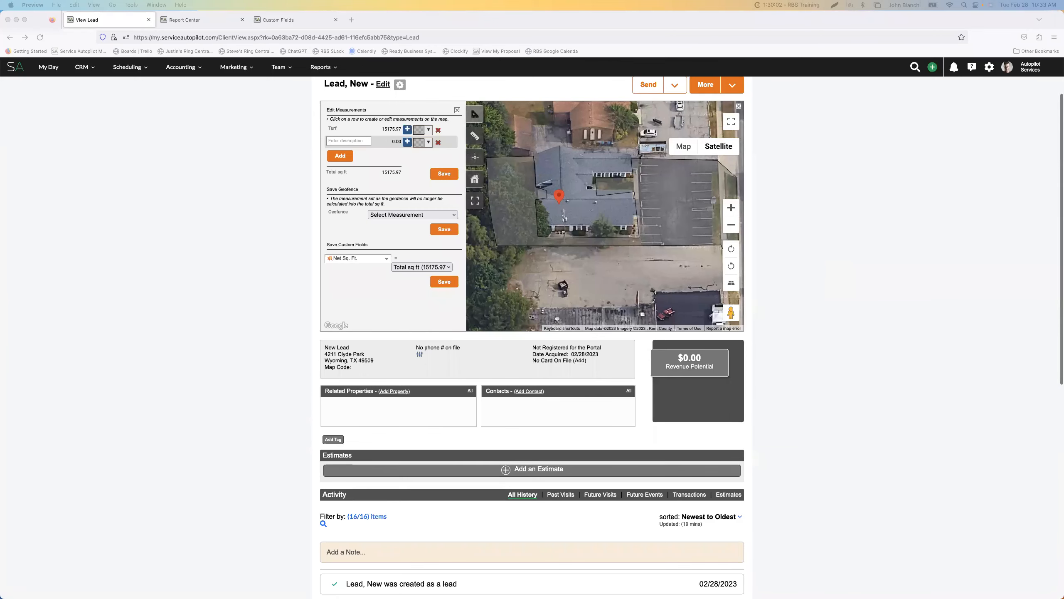
{"action": "left_click_drag", "start_coordinate": [1063, 138], "coordinate": [634, 100]}
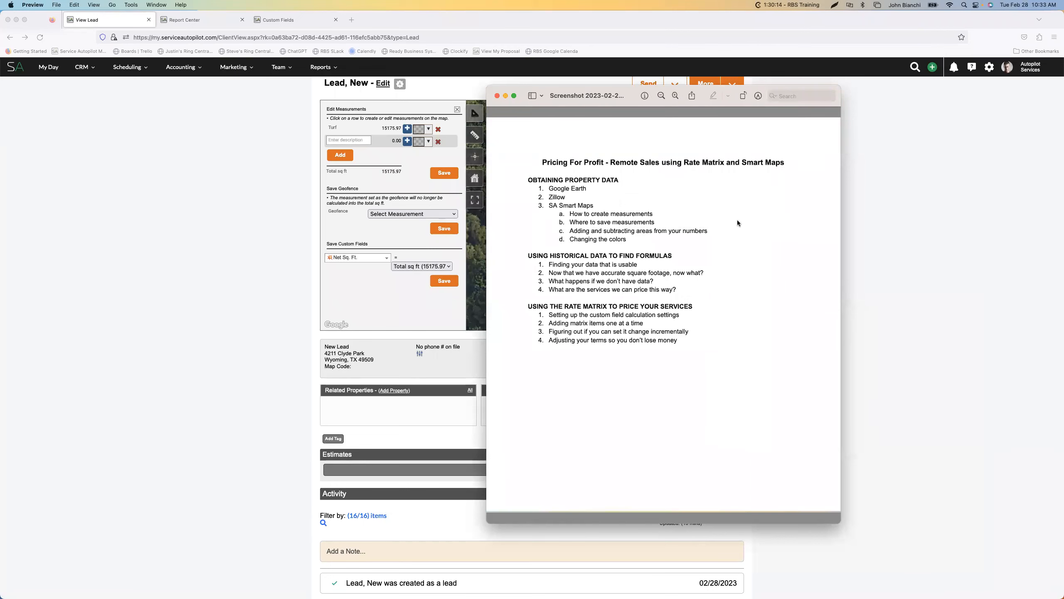
{"action": "left_click_drag", "start_coordinate": [521, 102], "coordinate": [652, 93]}
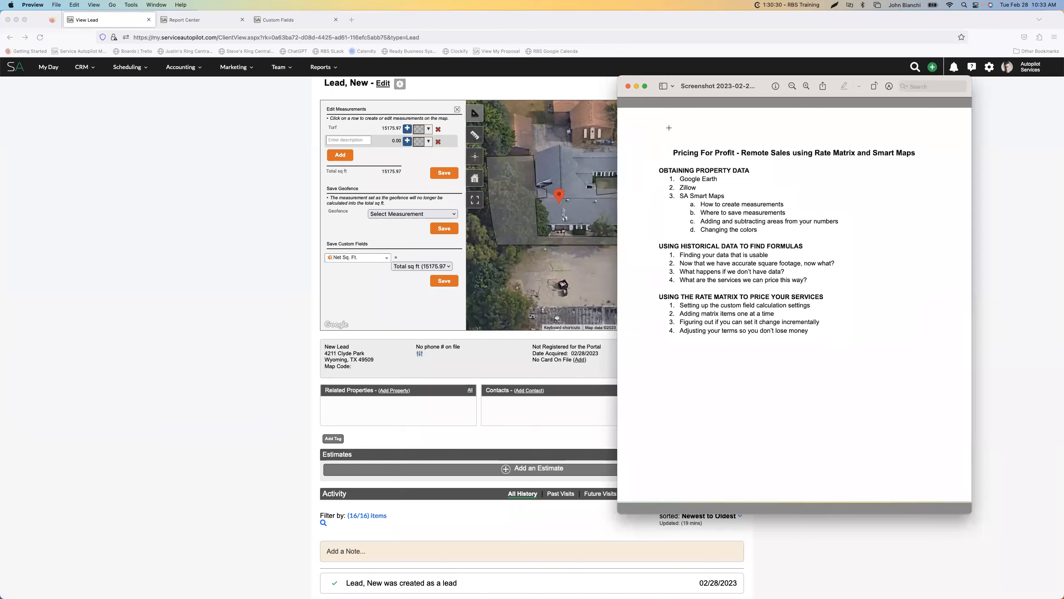
{"action": "left_click_drag", "start_coordinate": [652, 91], "coordinate": [1062, 121]}
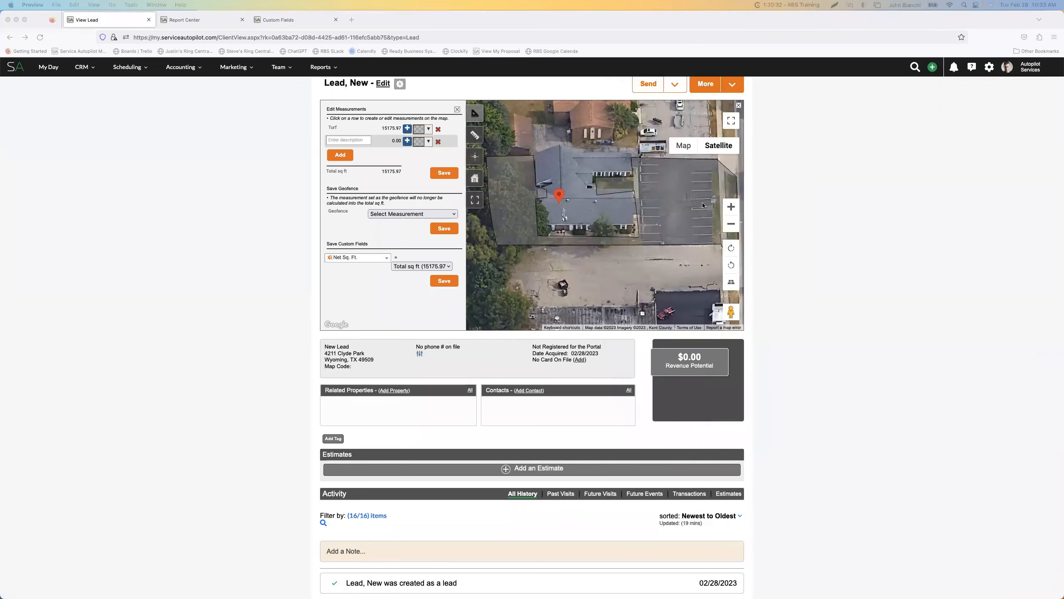
{"action": "scroll", "coordinate": [770, 220], "scroll_direction": "up", "scroll_amount": 3}
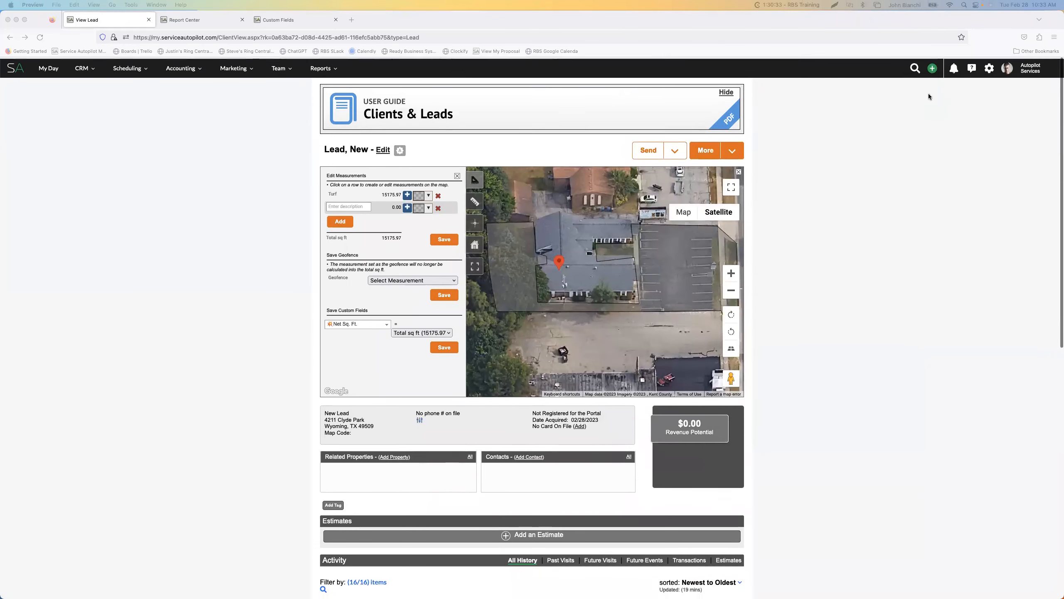
Replace the Custom Fields page with Settings, search for "servic" and open the Services list
{"action": "left_click", "coordinate": [990, 72]}
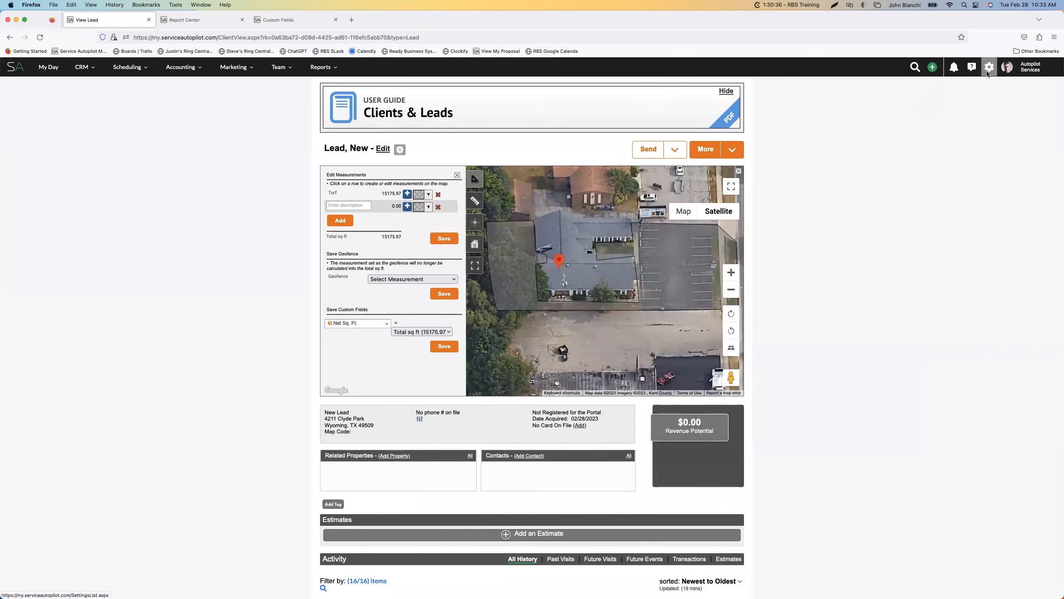
{"action": "left_click", "coordinate": [302, 26]}
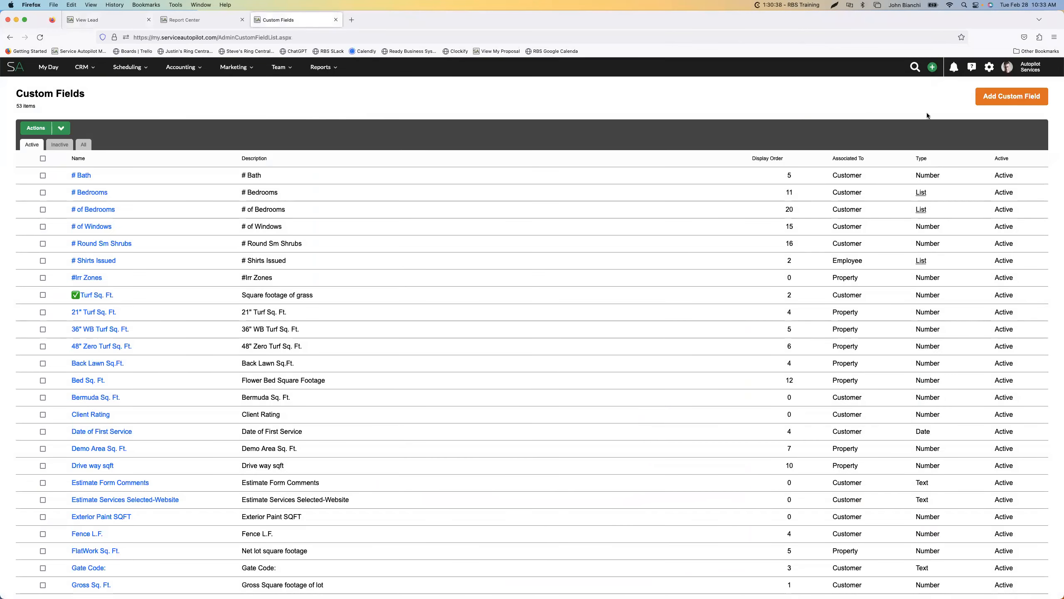
{"action": "left_click", "coordinate": [990, 67]}
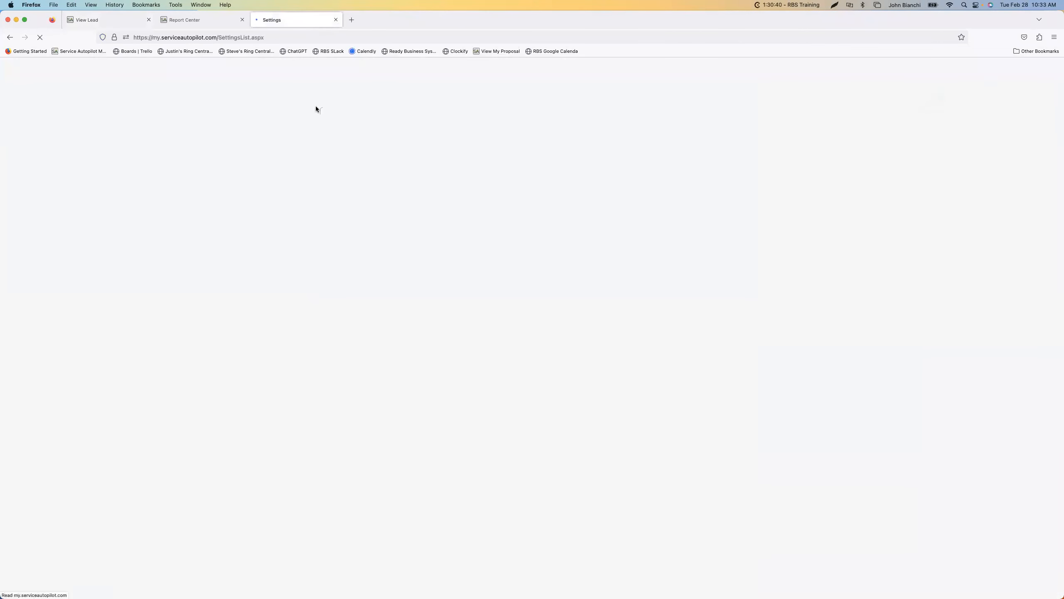
{"action": "type", "text": "servic"}
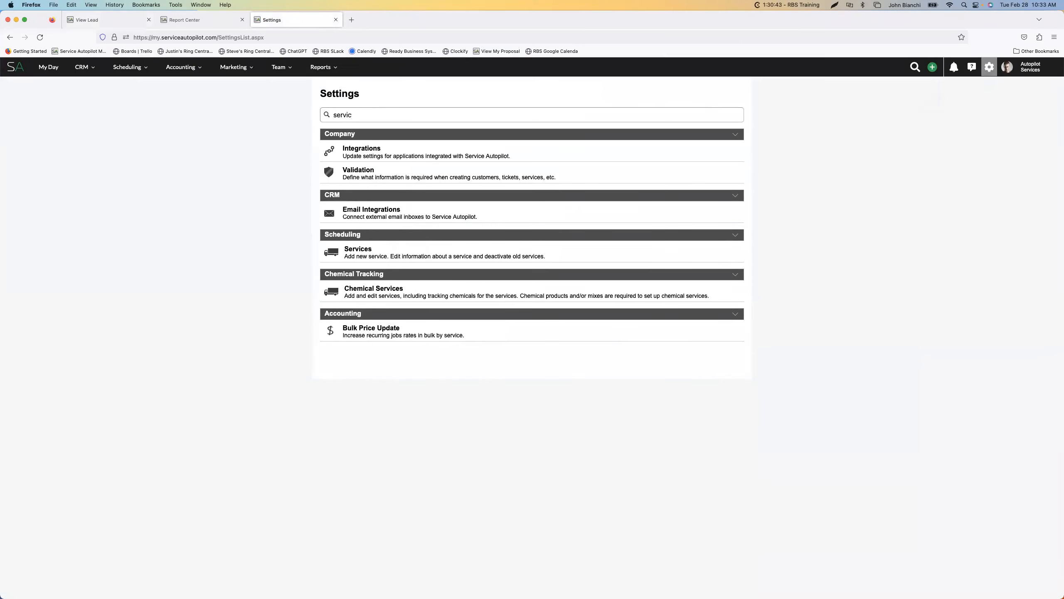
{"action": "left_click", "coordinate": [379, 254]}
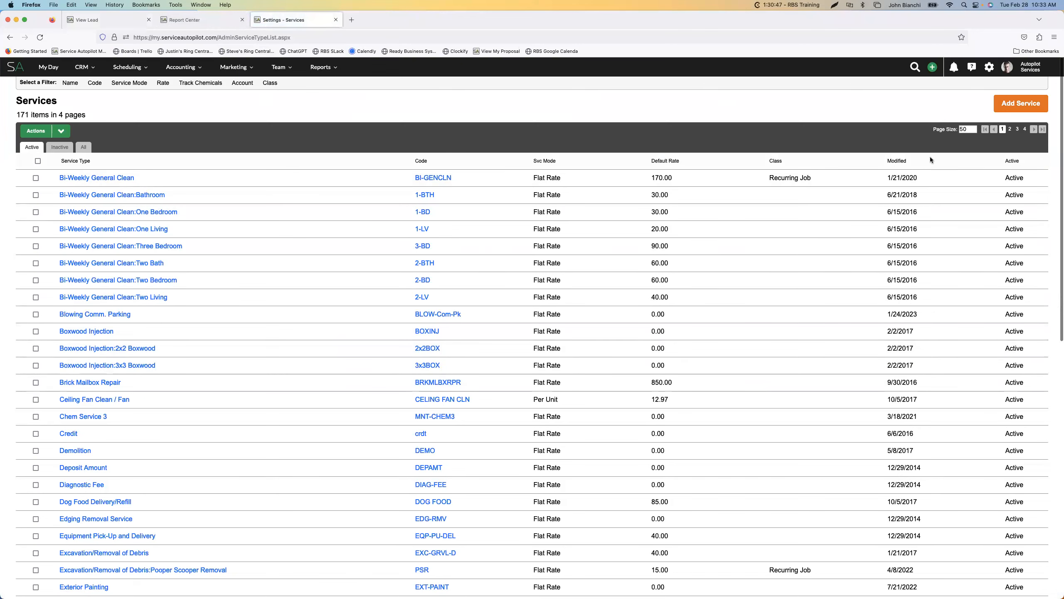
Set the Services list page size to 500
{"action": "left_click", "coordinate": [967, 130]}
{"action": "type", "text": "0"}
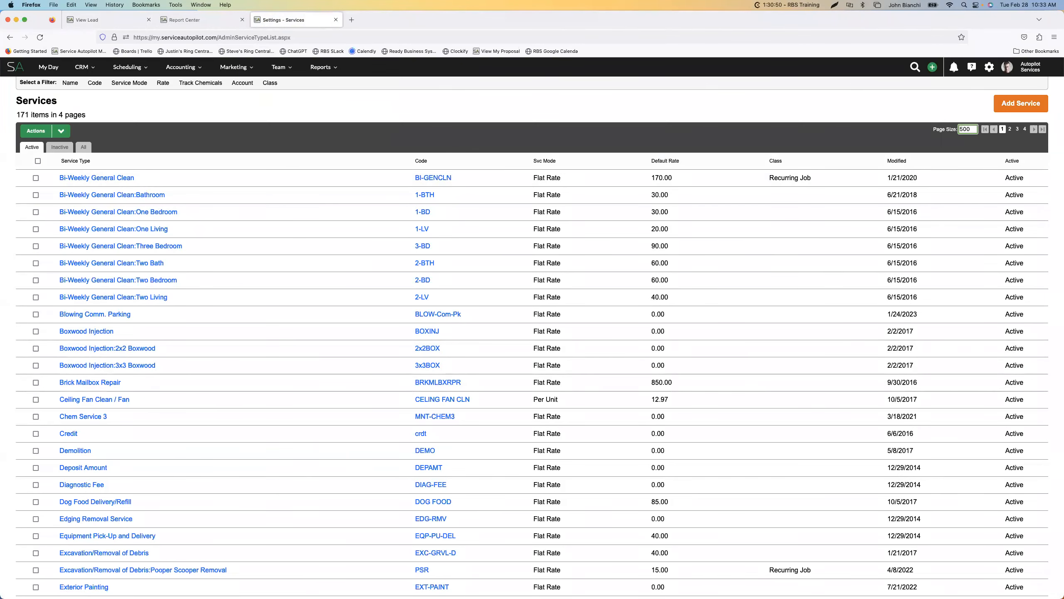
{"action": "key", "text": "Return"}
Find the Maintenance:Maintenance Service Flt service in the list and open it for editing
{"action": "scroll", "coordinate": [298, 377], "scroll_direction": "down", "scroll_amount": 10}
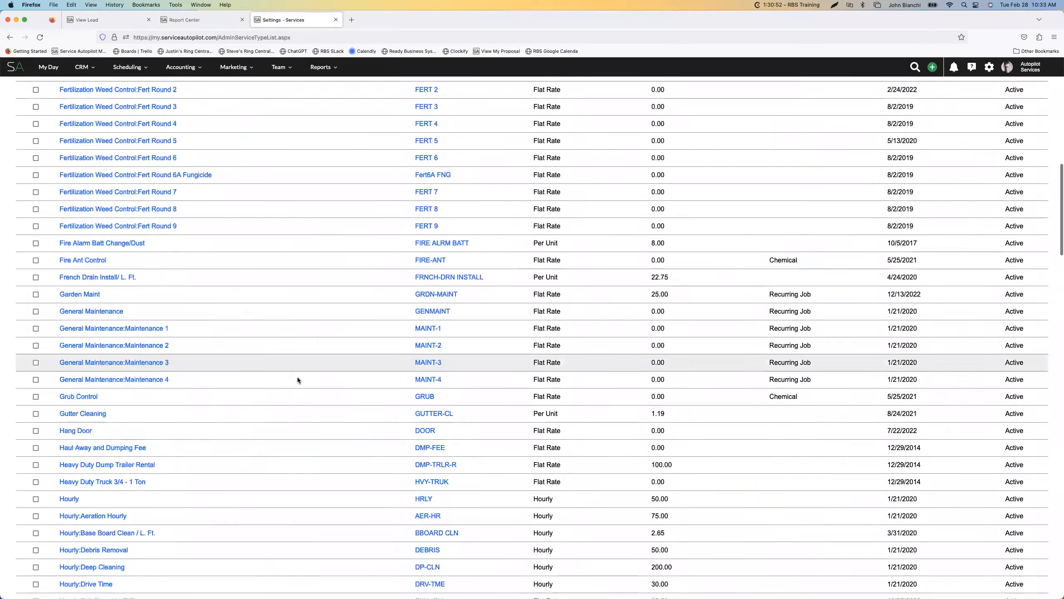
{"action": "scroll", "coordinate": [297, 380], "scroll_direction": "down", "scroll_amount": 20}
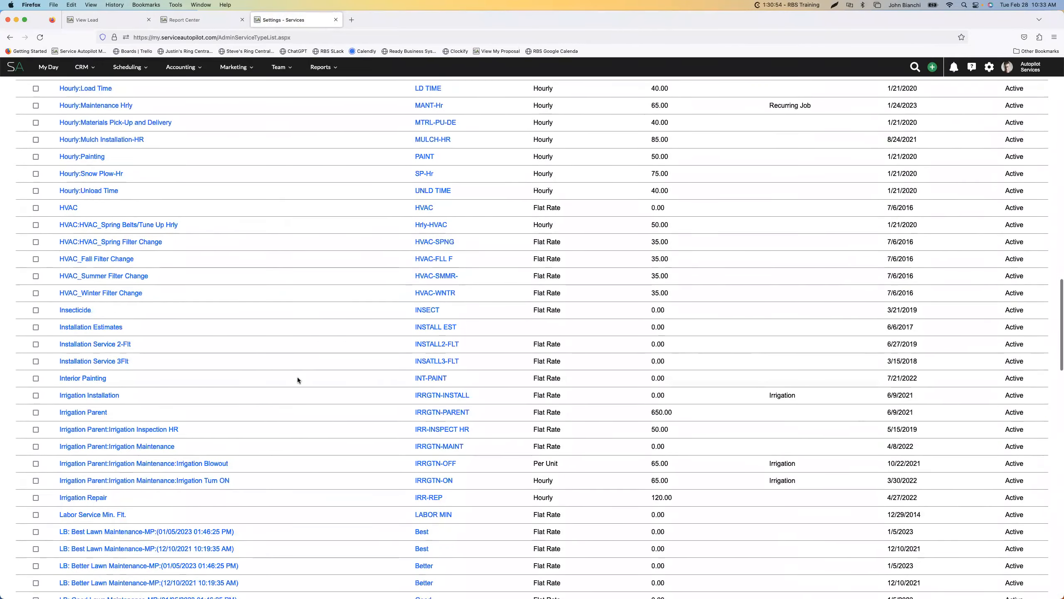
{"action": "scroll", "coordinate": [298, 380], "scroll_direction": "down", "scroll_amount": 12}
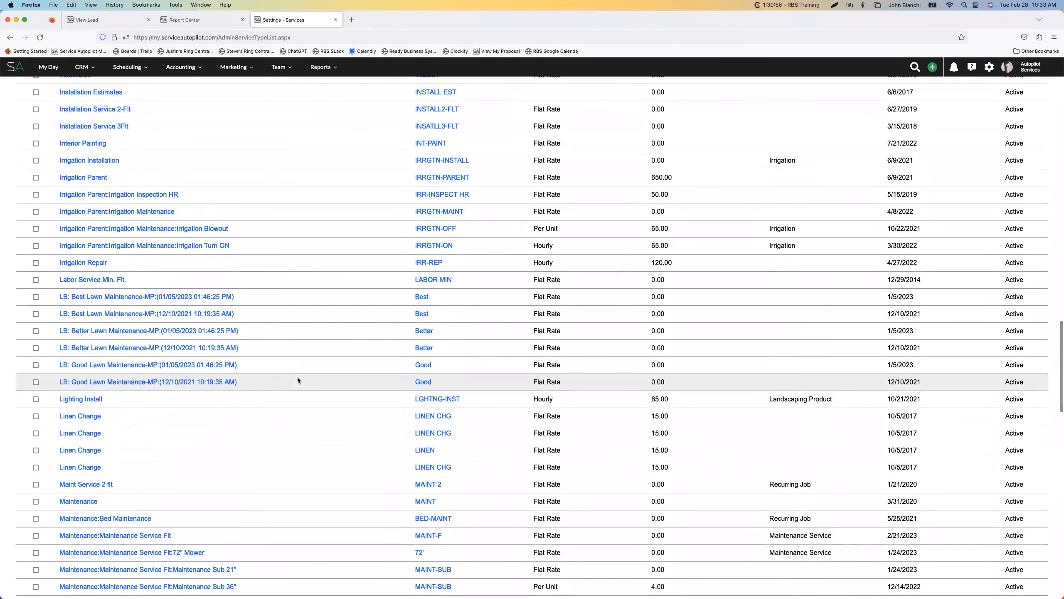
{"action": "scroll", "coordinate": [297, 380], "scroll_direction": "down", "scroll_amount": 5}
{"action": "left_click", "coordinate": [148, 383]}
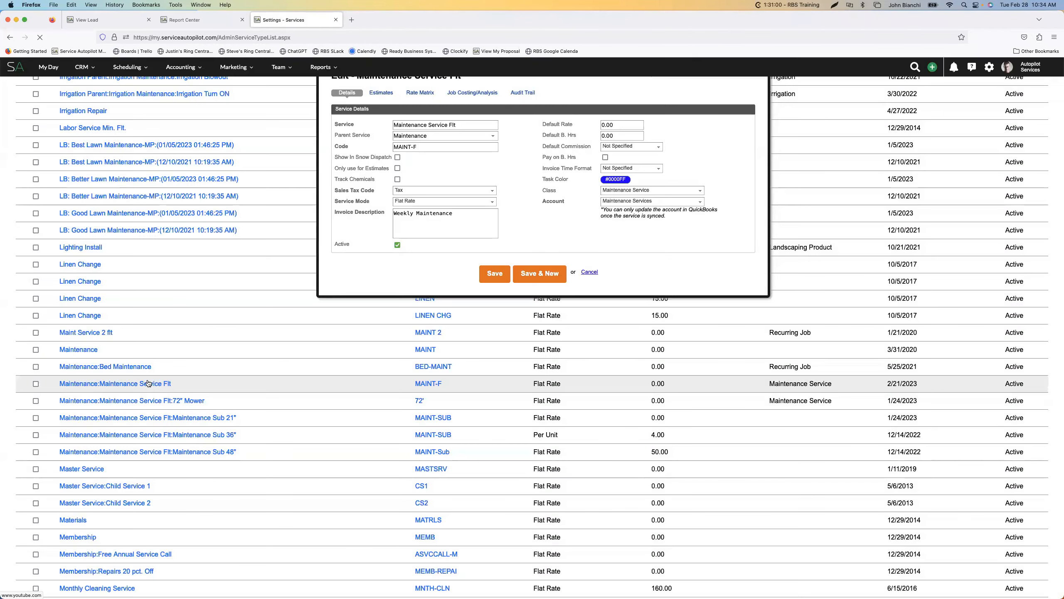
{"action": "scroll", "coordinate": [438, 225], "scroll_direction": "up", "scroll_amount": 1}
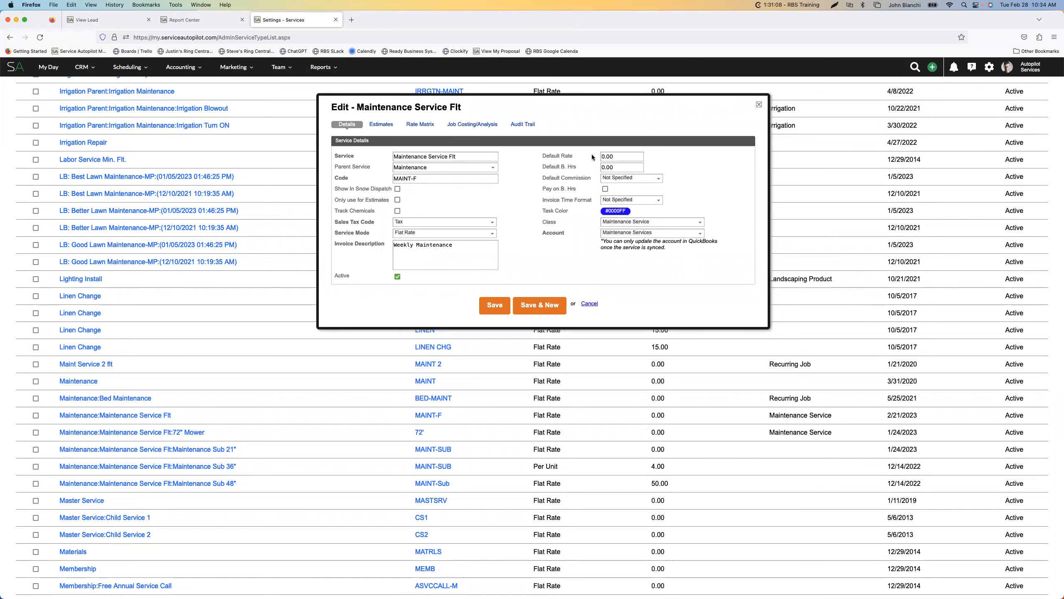
Examine the rate matrix of Maintenance Service Flt and the calculation options it offers
{"action": "left_click", "coordinate": [420, 123]}
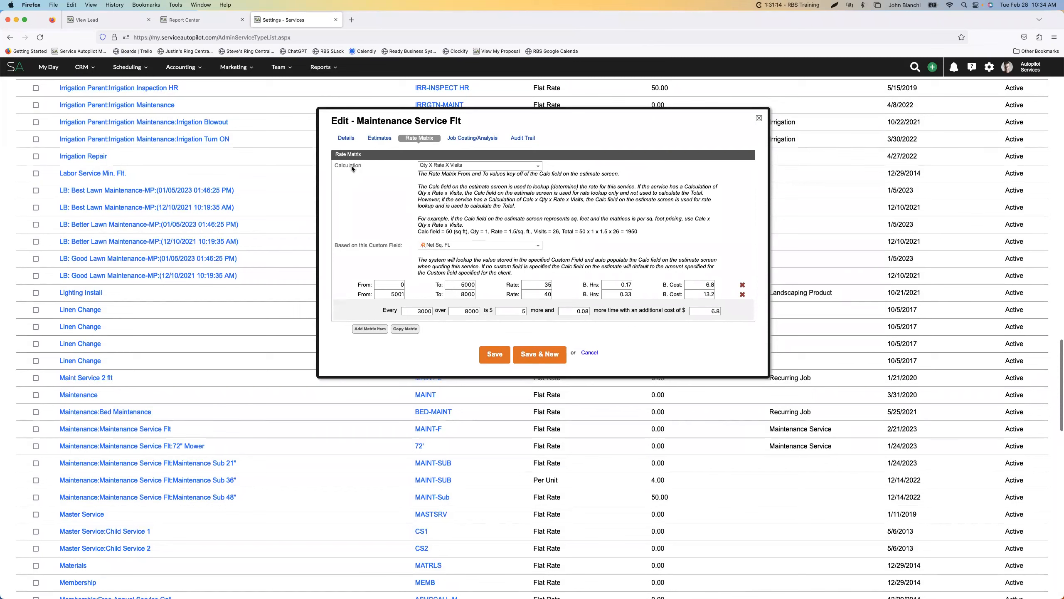
{"action": "left_click", "coordinate": [538, 167]}
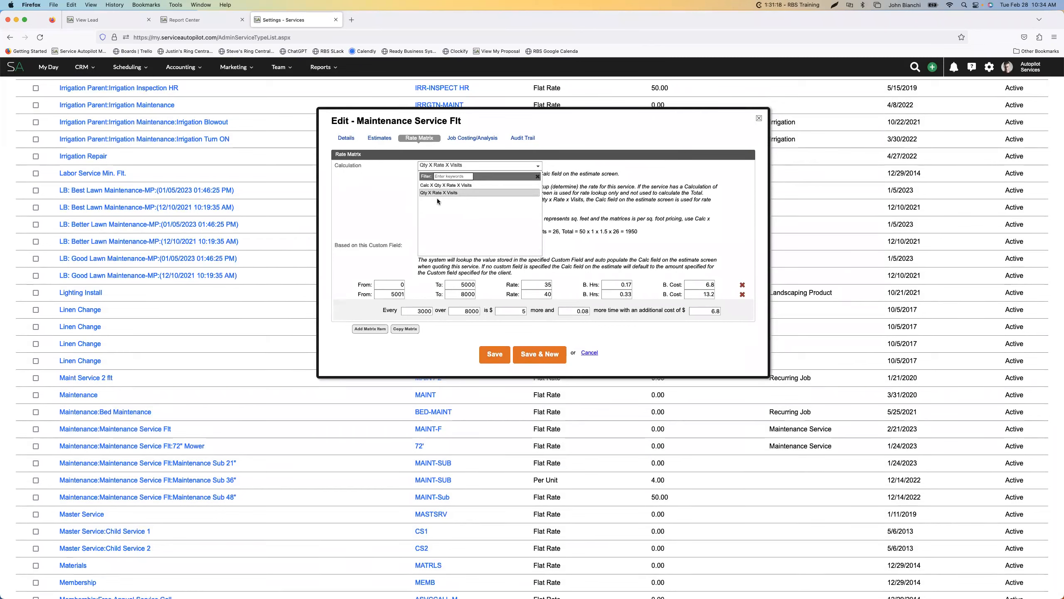
{"action": "left_click", "coordinate": [384, 187]}
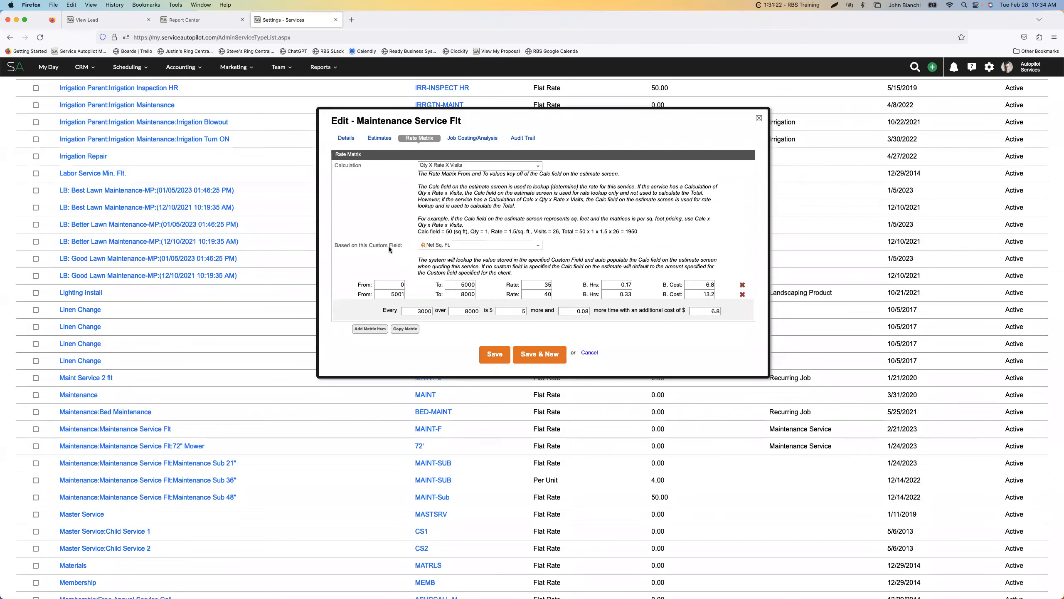
{"action": "left_click", "coordinate": [489, 166]}
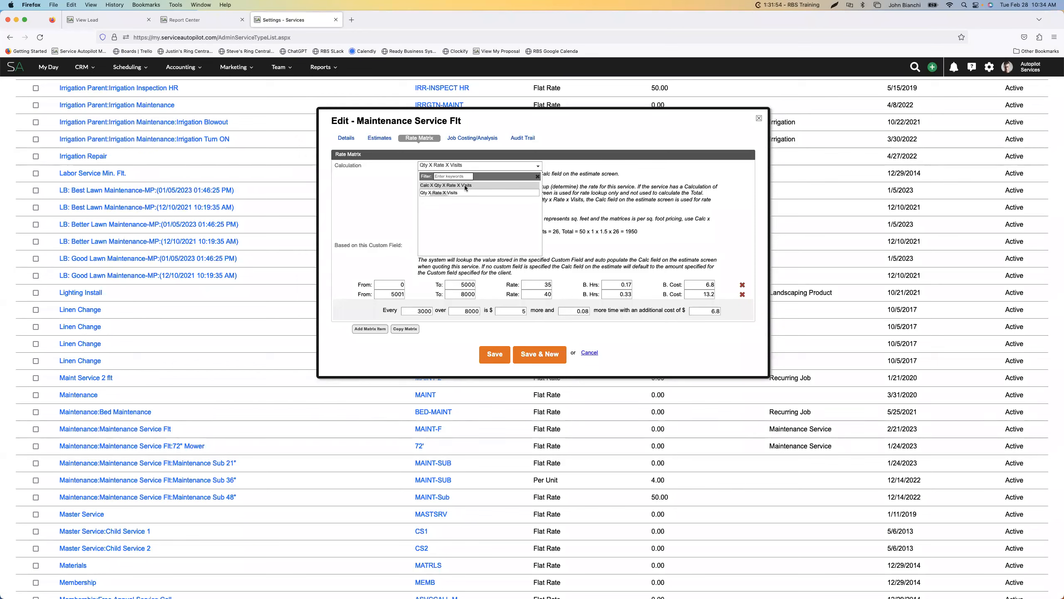
{"action": "left_click", "coordinate": [381, 188]}
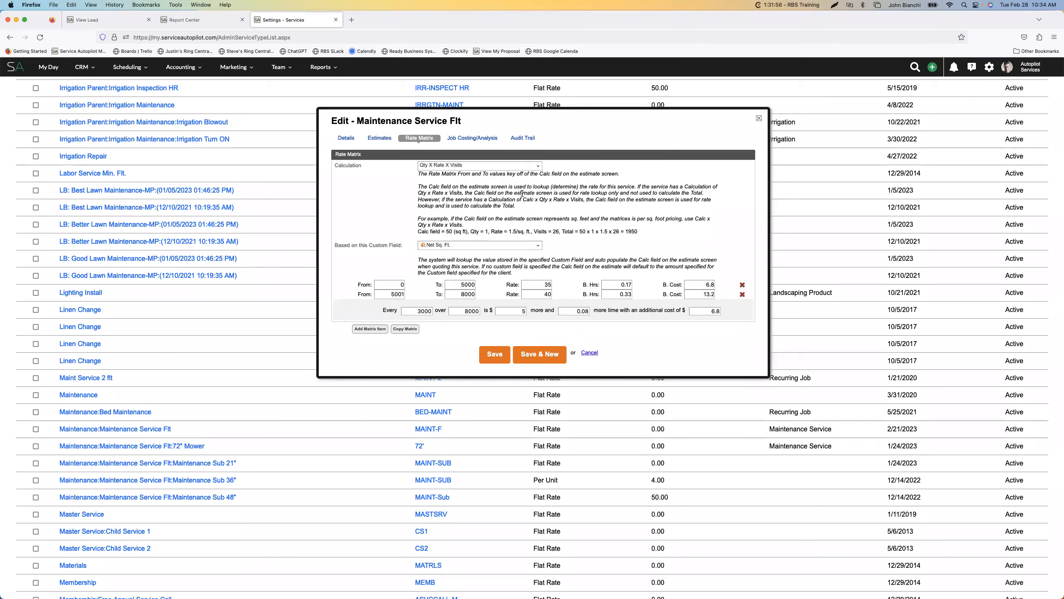
{"action": "left_click", "coordinate": [497, 167]}
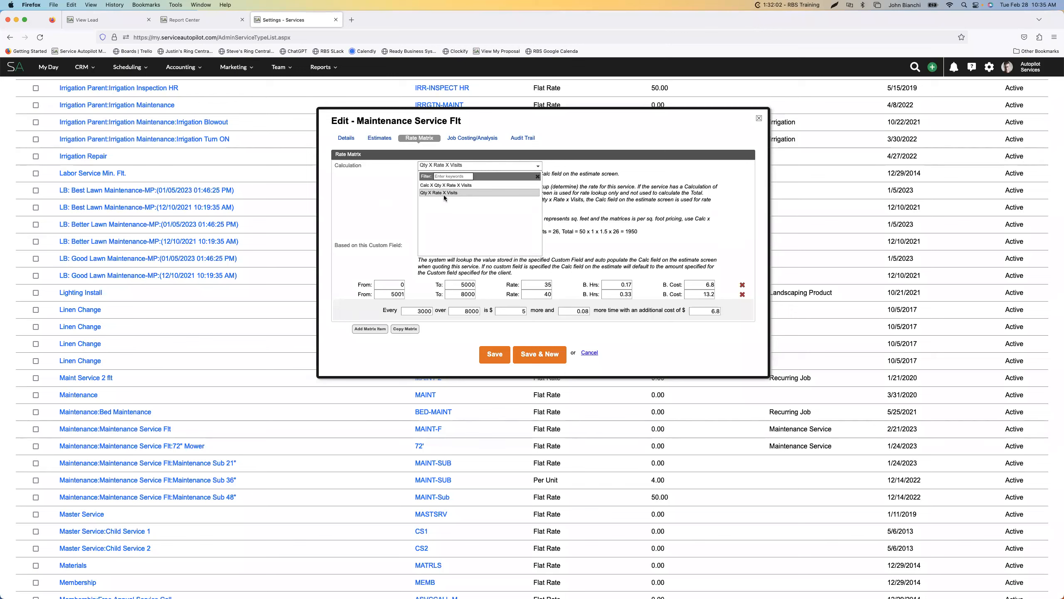
{"action": "left_click", "coordinate": [384, 202]}
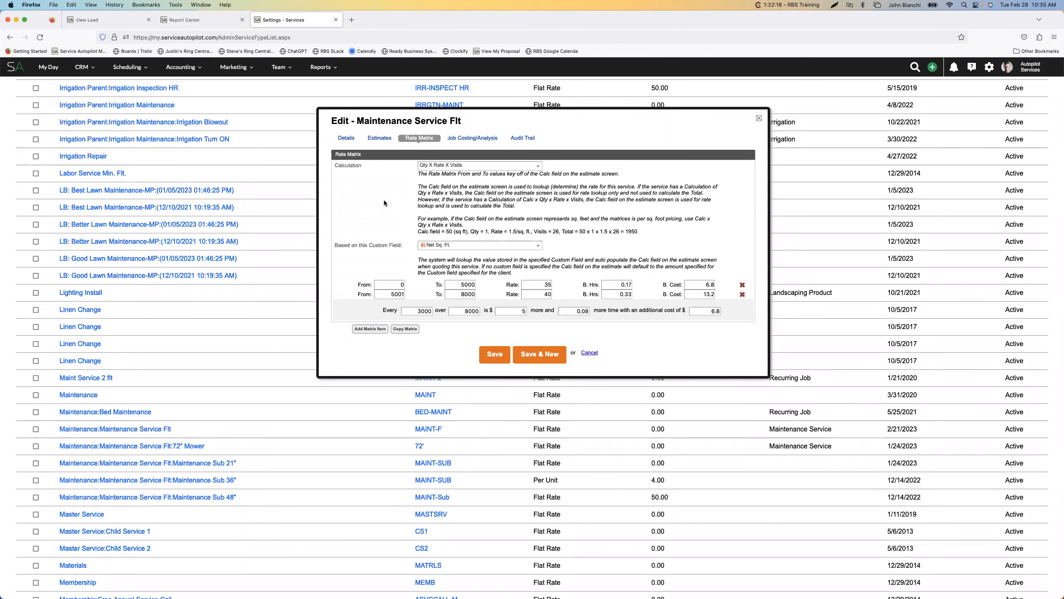
{"action": "scroll", "coordinate": [458, 166], "scroll_direction": "up", "scroll_amount": 1}
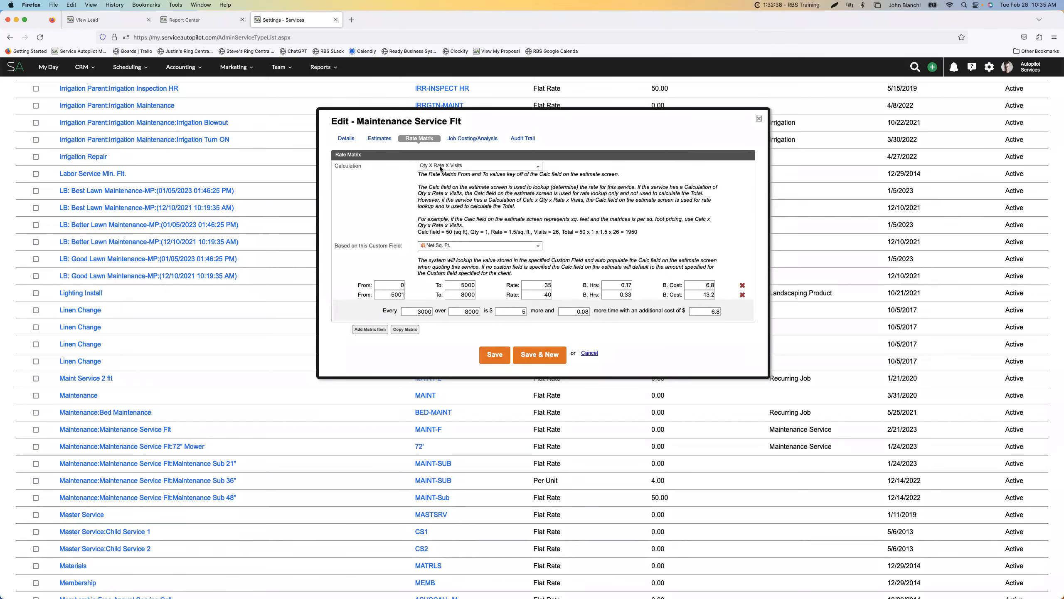
{"action": "left_click", "coordinate": [457, 166]}
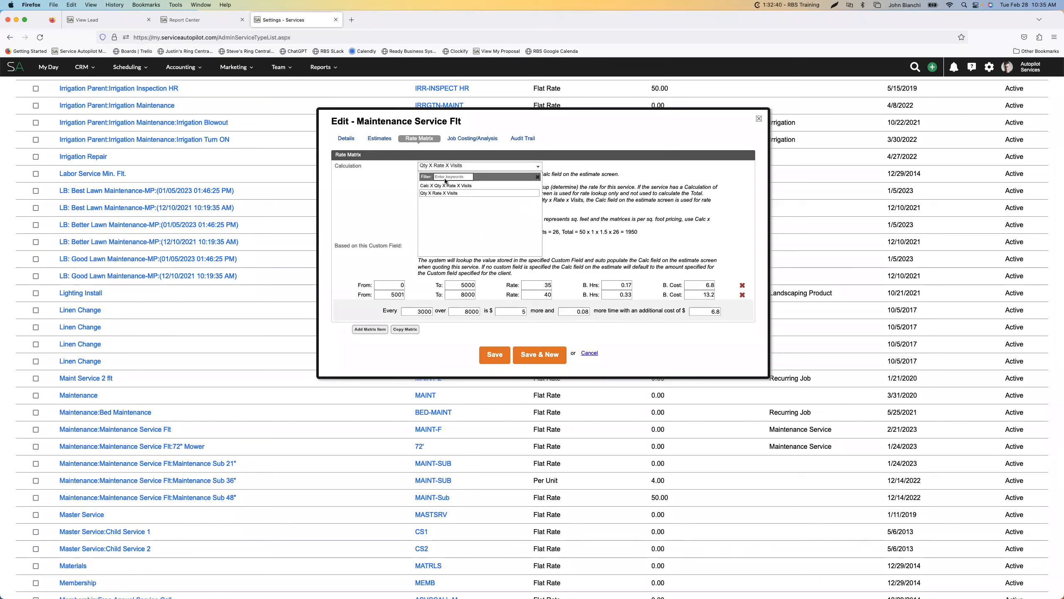
{"action": "left_click", "coordinate": [397, 192]}
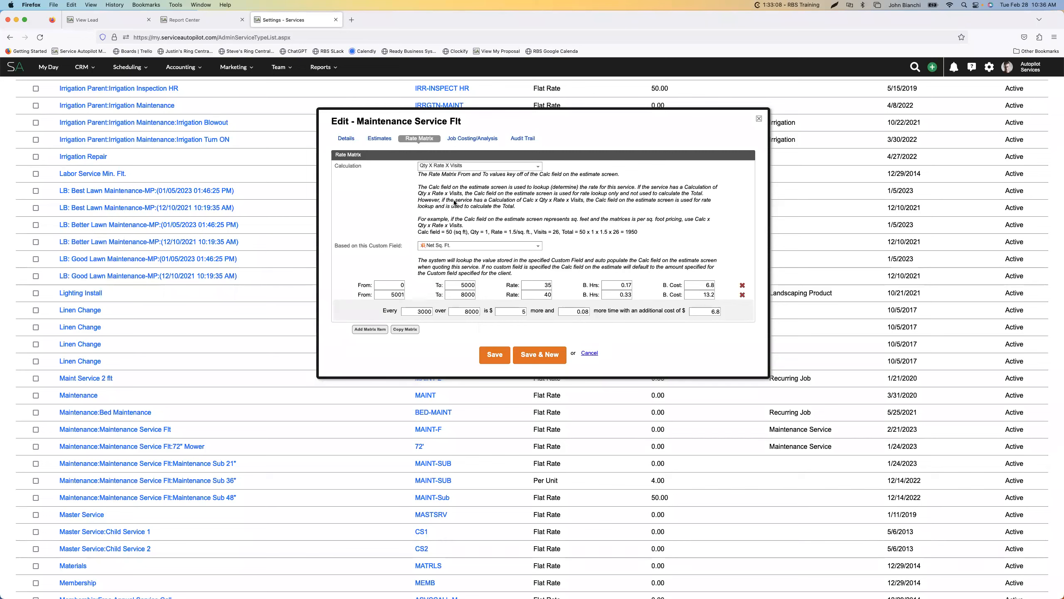
Review the rate matrix's custom field options against the lead's measurements, and close the Maintenance Service Flt service without saving
{"action": "left_click", "coordinate": [486, 246]}
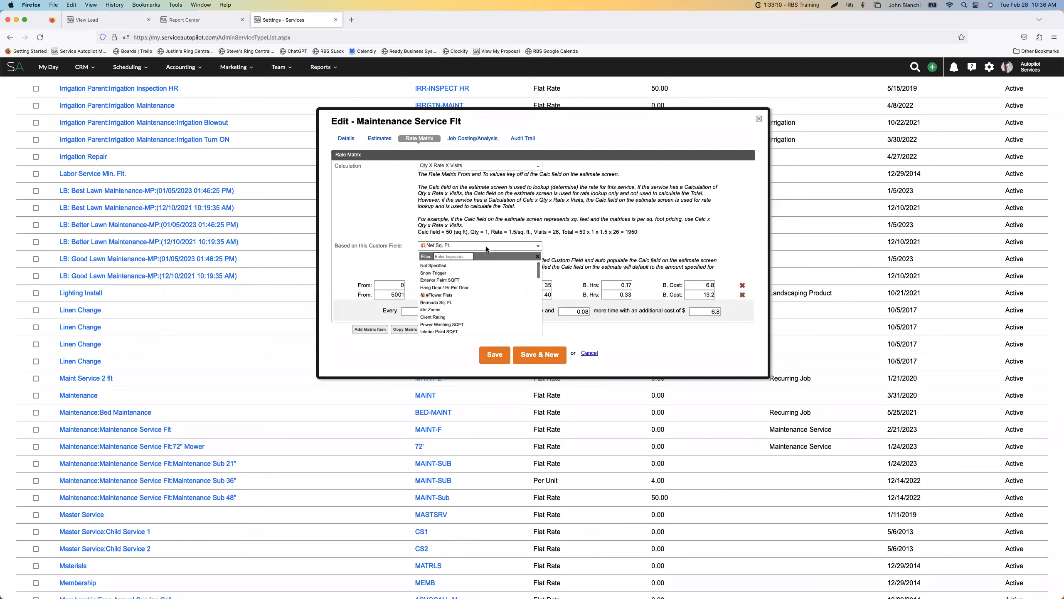
{"action": "left_click", "coordinate": [496, 245]}
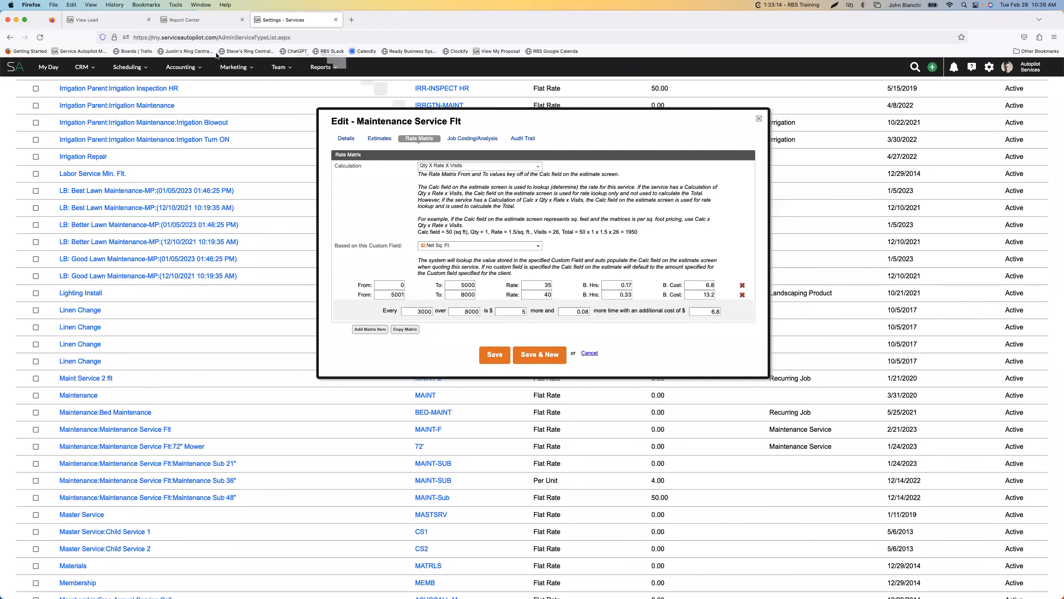
{"action": "left_click", "coordinate": [105, 19]}
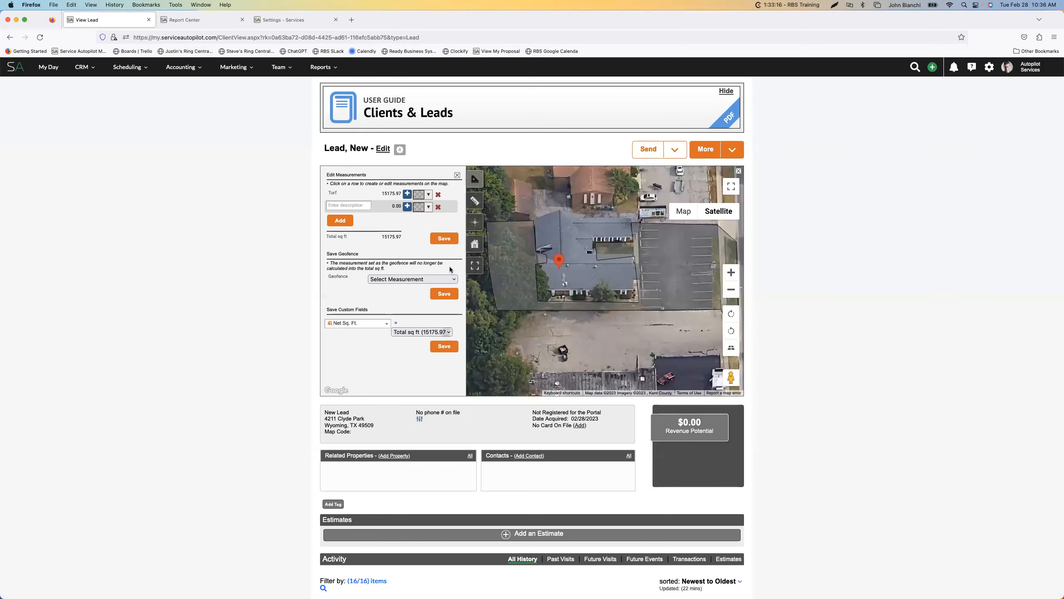
{"action": "left_click", "coordinate": [264, 22]}
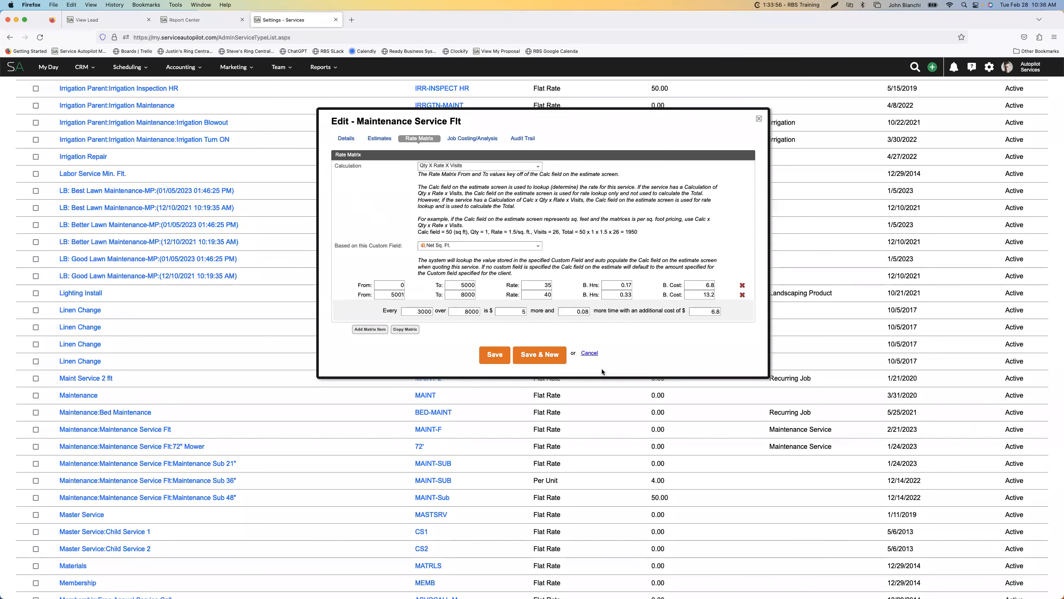
{"action": "left_click", "coordinate": [592, 354]}
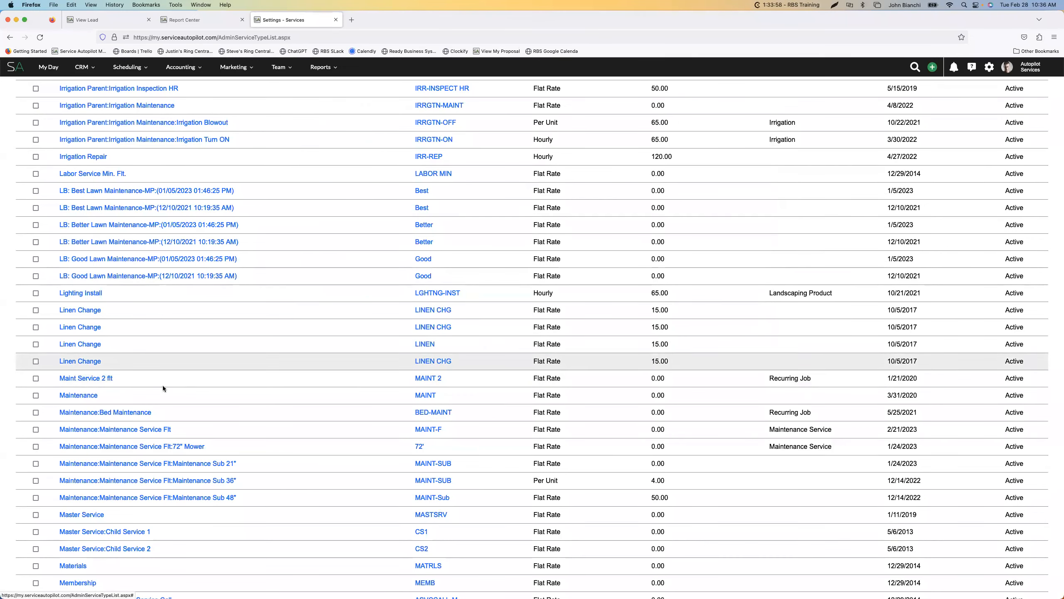
Open the parent Maintenance service for editing and set its rate matrix calculation to Qty X Rate X Visits
{"action": "scroll", "coordinate": [168, 379], "scroll_direction": "down", "scroll_amount": 1}
{"action": "scroll", "coordinate": [146, 384], "scroll_direction": "down", "scroll_amount": 2}
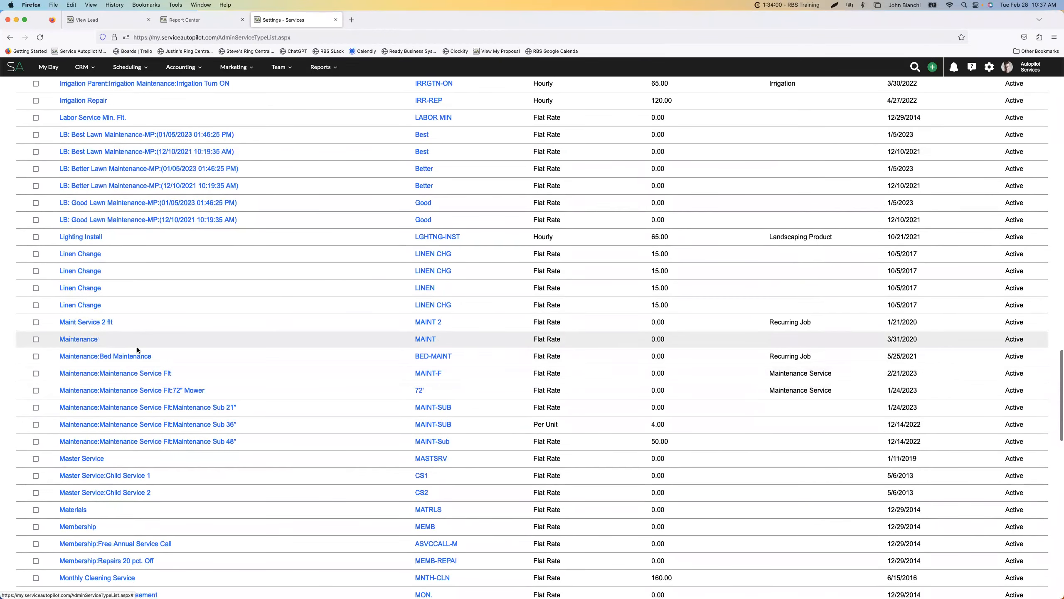
{"action": "left_click", "coordinate": [86, 342]}
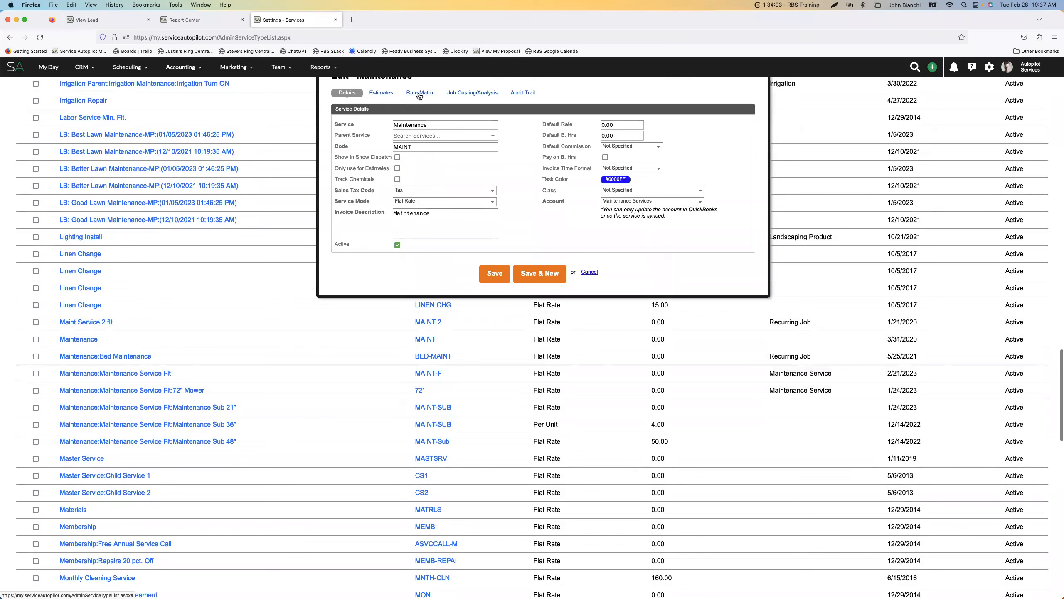
{"action": "left_click", "coordinate": [419, 93]}
{"action": "scroll", "coordinate": [493, 250], "scroll_direction": "up", "scroll_amount": 1}
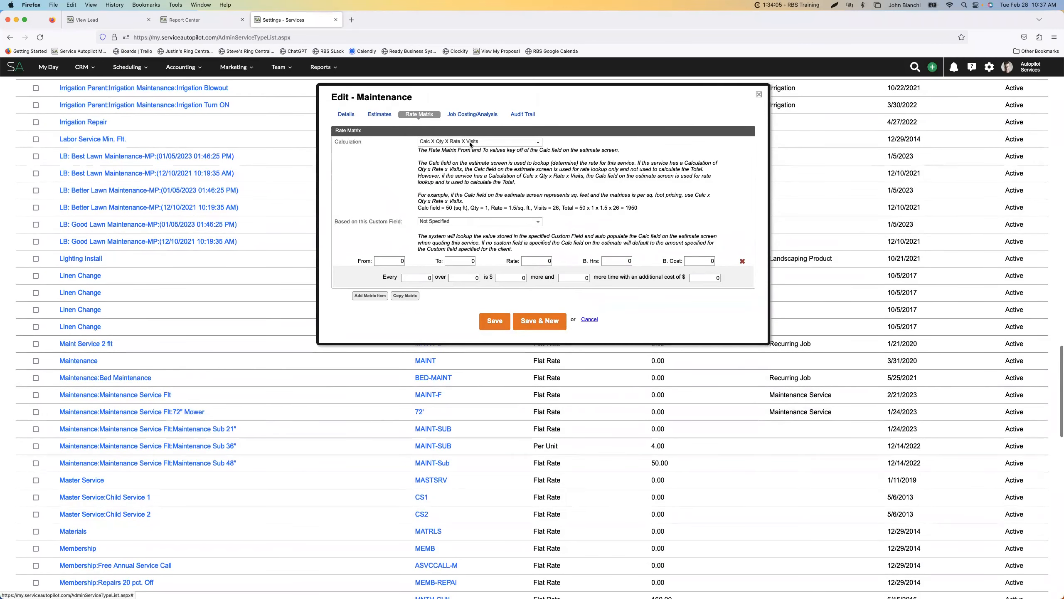
{"action": "left_click", "coordinate": [469, 141]}
{"action": "left_click", "coordinate": [445, 169]}
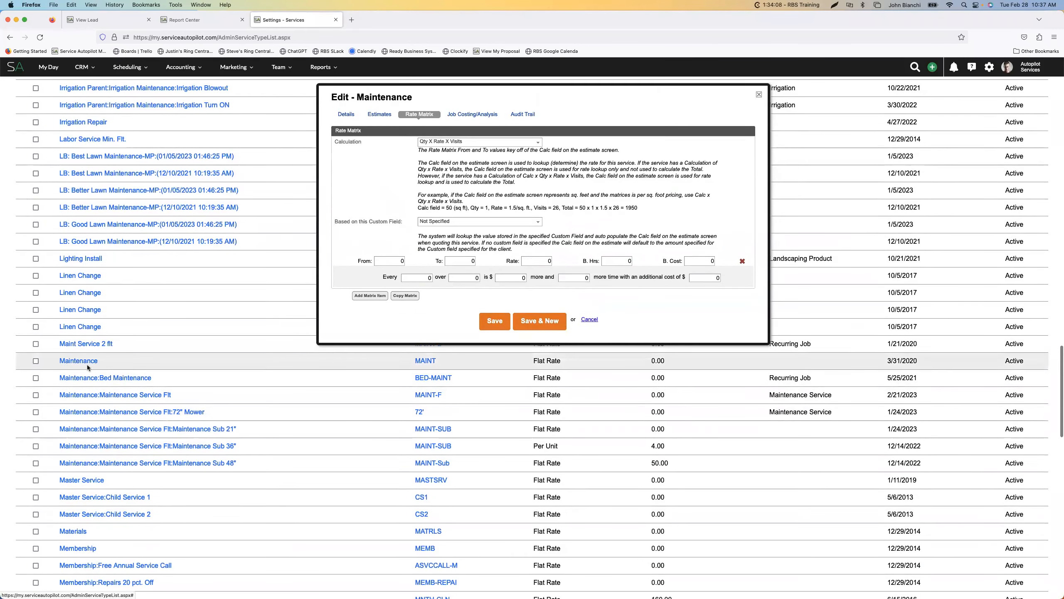
Base the Maintenance rate matrix on the Net Sq. Ft. custom field
{"action": "left_click", "coordinate": [478, 222]}
{"action": "scroll", "coordinate": [444, 272], "scroll_direction": "down", "scroll_amount": 3}
{"action": "scroll", "coordinate": [441, 276], "scroll_direction": "up", "scroll_amount": 3}
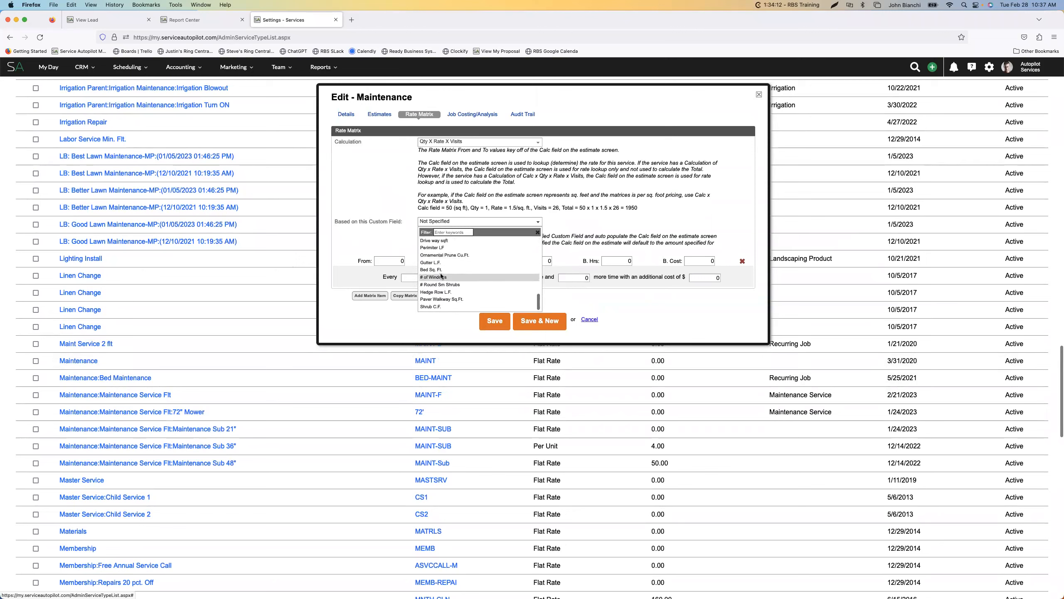
{"action": "left_click", "coordinate": [436, 269]}
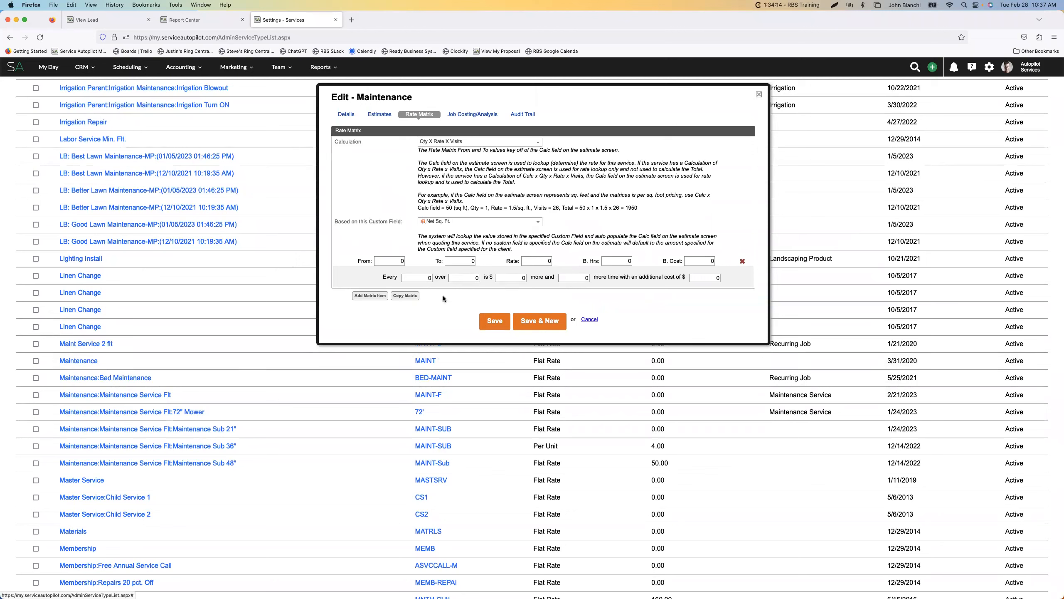
Fill the first matrix row from 0 to 10890 with rate 48, budgeted hours .5 and budgeted cost 20.53
{"action": "left_click", "coordinate": [396, 261]}
{"action": "left_click", "coordinate": [469, 263]}
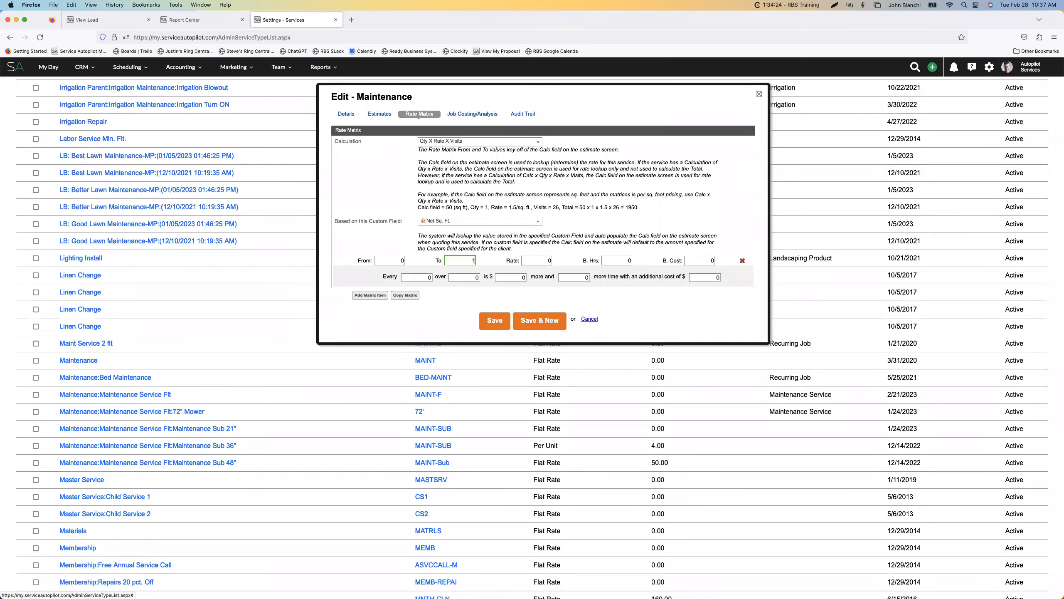
{"action": "type", "text": "890"}
{"action": "key", "text": "Delete"}
{"action": "type", "text": "48"}
{"action": "left_click", "coordinate": [616, 261]}
{"action": "type", "text": "5"}
{"action": "key", "text": "Tab"}
{"action": "type", "text": "220.53"}
{"action": "left_click", "coordinate": [695, 277]}
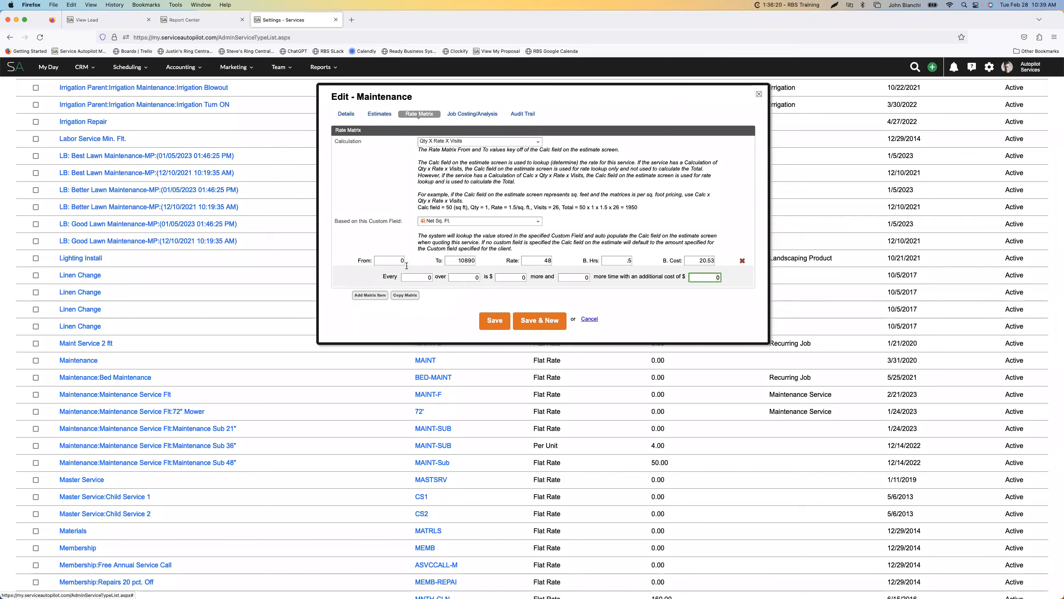
{"action": "left_click", "coordinate": [370, 296]}
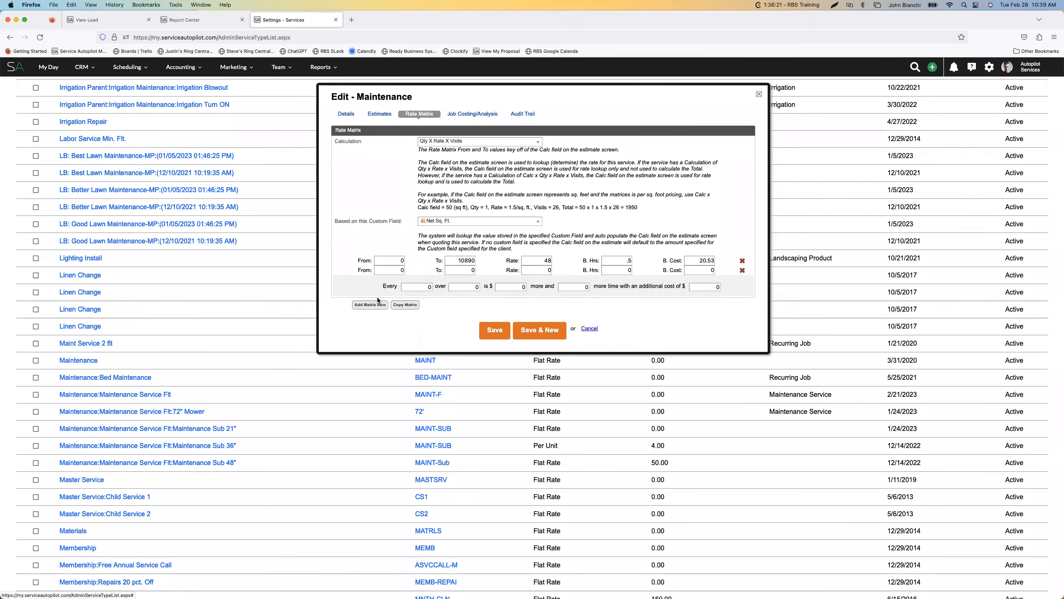
{"action": "left_click", "coordinate": [396, 270]}
{"action": "left_click", "coordinate": [742, 270]}
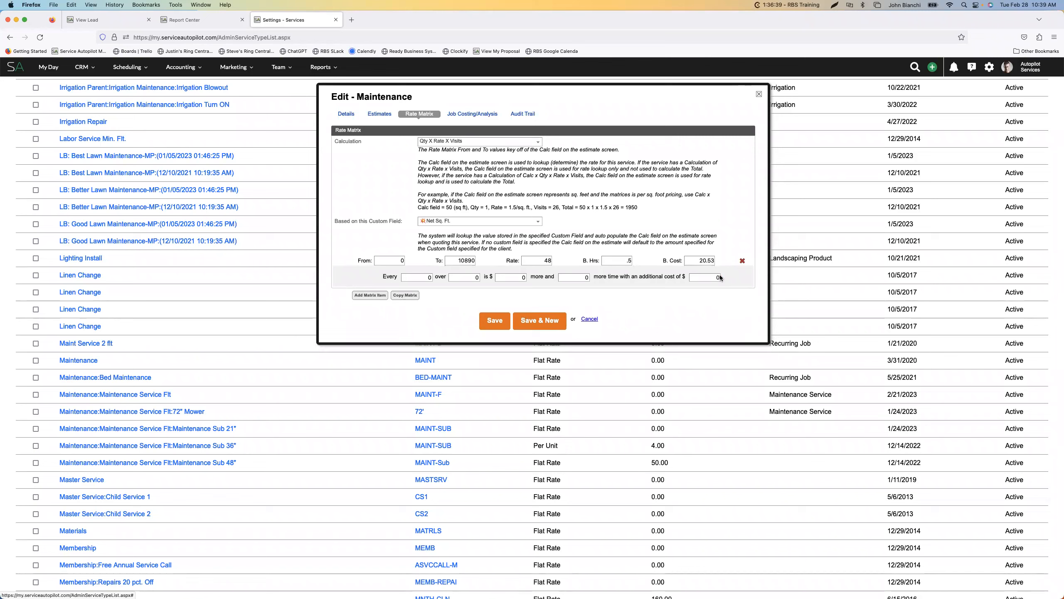
Set the overage rule to apply for every 1000 over 10890
{"action": "left_click", "coordinate": [422, 278]}
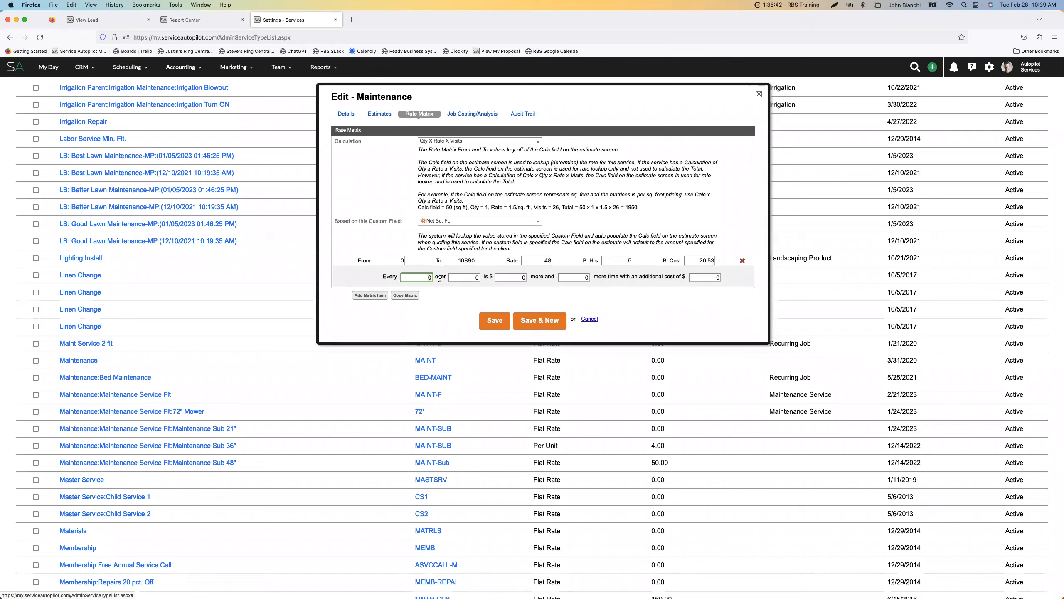
{"action": "type", "text": "1000"}
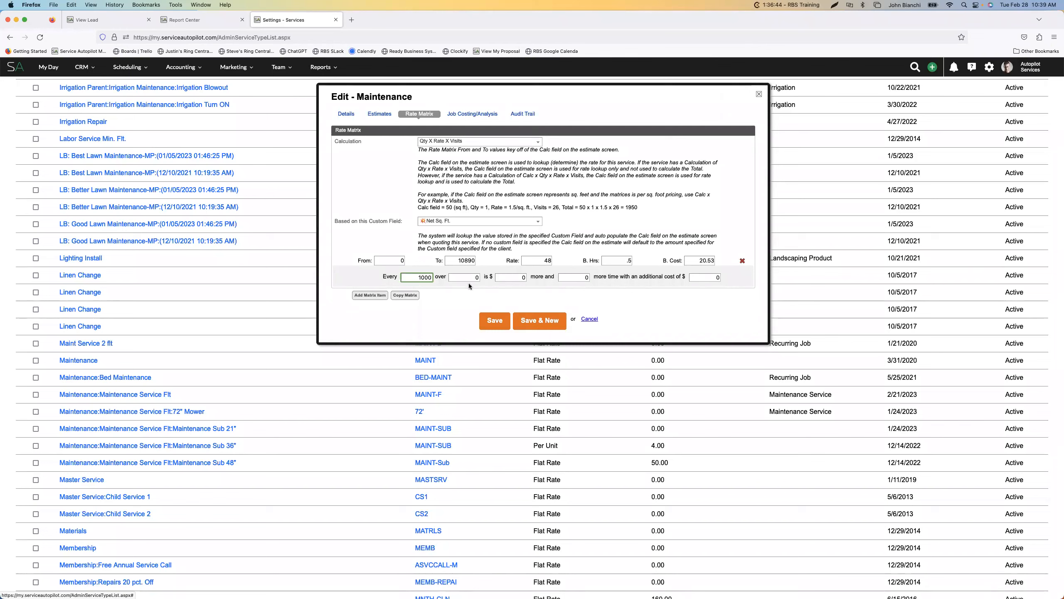
{"action": "left_click", "coordinate": [473, 278]}
{"action": "key", "text": "BackSpace"}
{"action": "type", "text": "1890"}
{"action": "key", "text": "BackSpace"}
{"action": "key", "text": "BackSpace"}
{"action": "key", "text": "BackSpace"}
{"action": "key", "text": "BackSpace"}
{"action": "type", "text": "1089"}
Set the overage to $3.16 more, .01 more time and an additional cost of $.41, and save the Maintenance service
{"action": "left_click", "coordinate": [517, 278]}
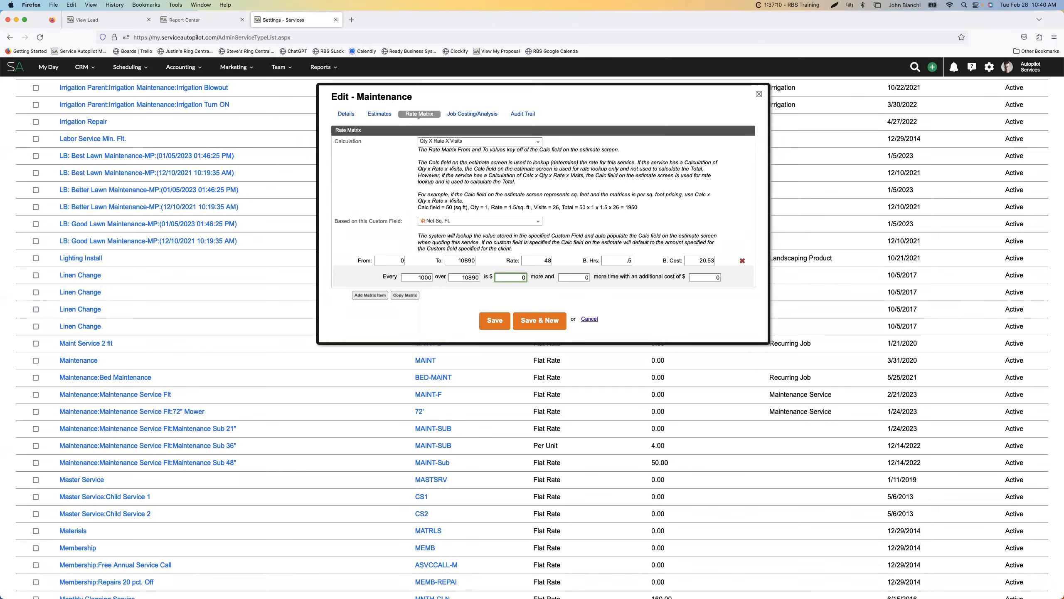
{"action": "left_click", "coordinate": [105, 23]}
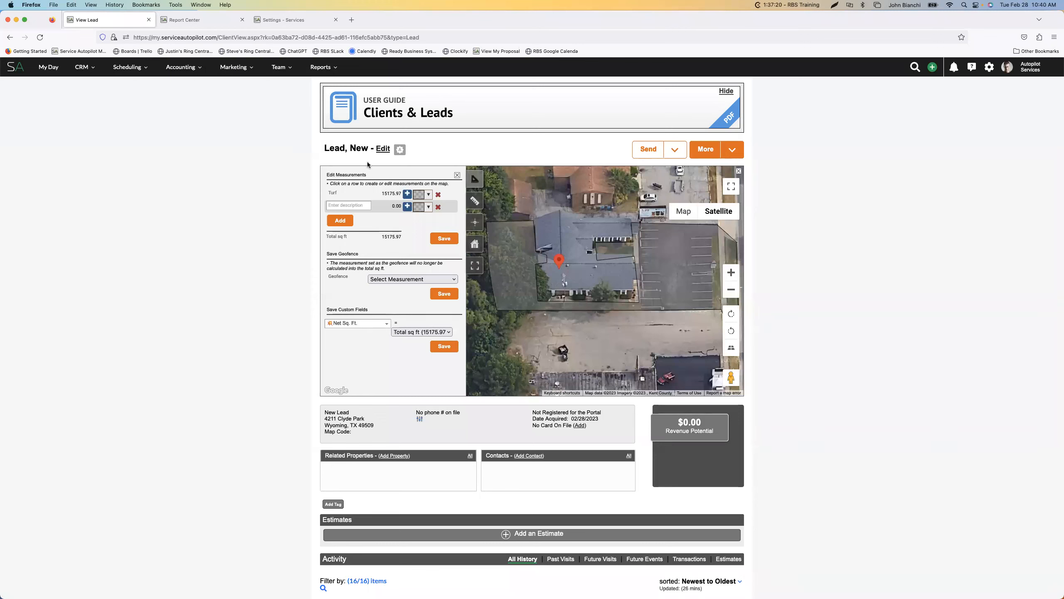
{"action": "left_click", "coordinate": [273, 23]}
{"action": "type", "text": "3.16"}
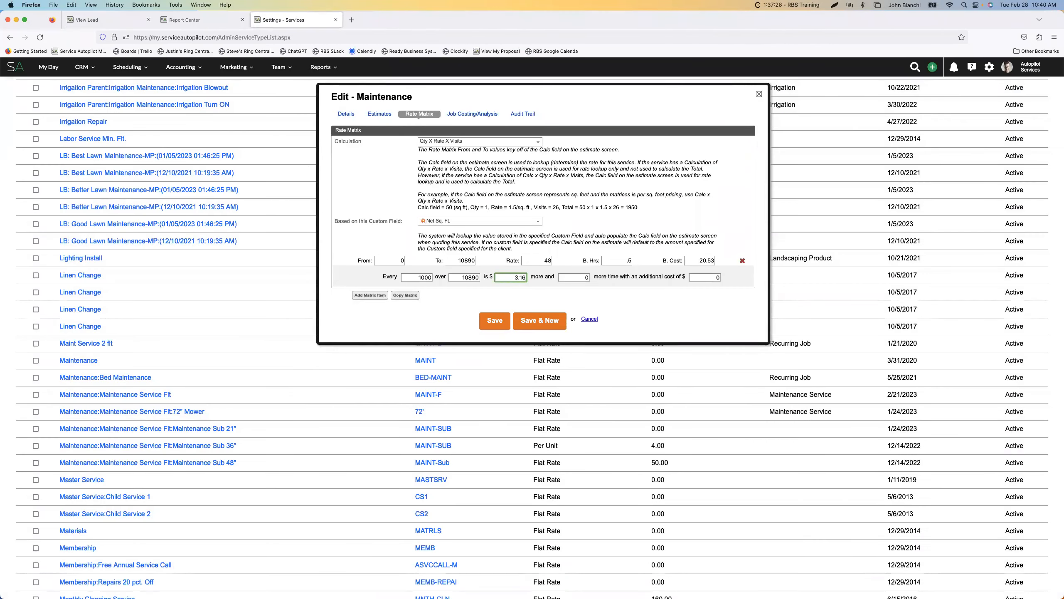
{"action": "left_click", "coordinate": [578, 280]}
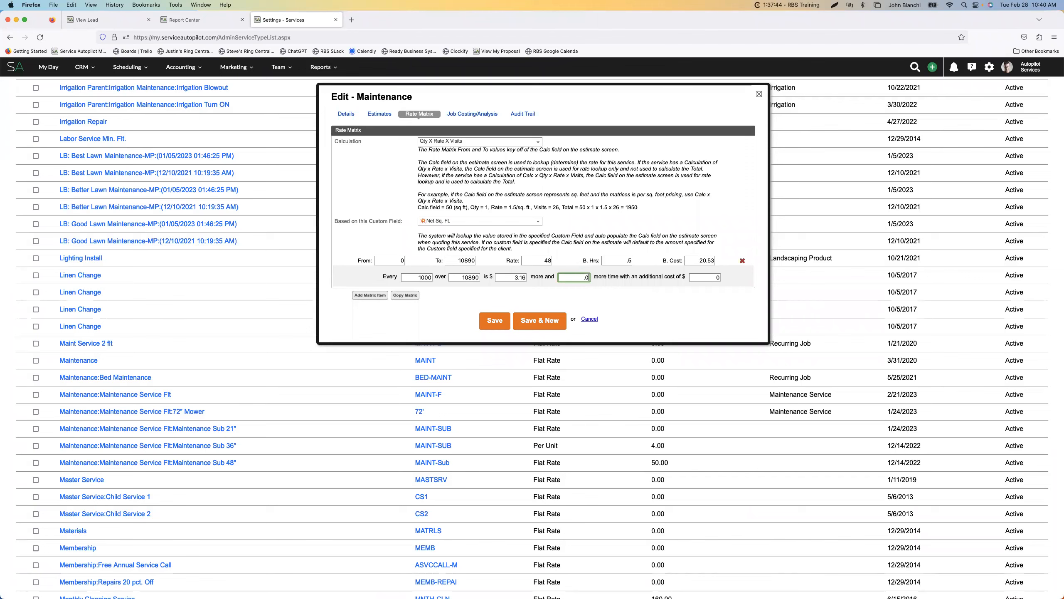
{"action": "left_click", "coordinate": [702, 279]}
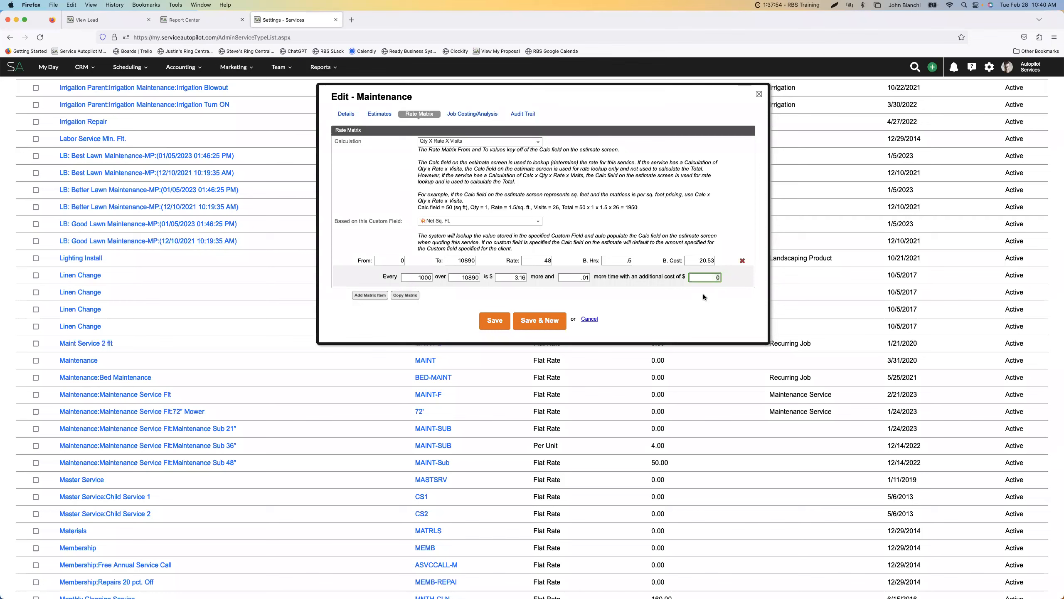
{"action": "key", "text": "BackSpace"}
{"action": "type", "text": ".41"}
{"action": "left_click", "coordinate": [496, 321]}
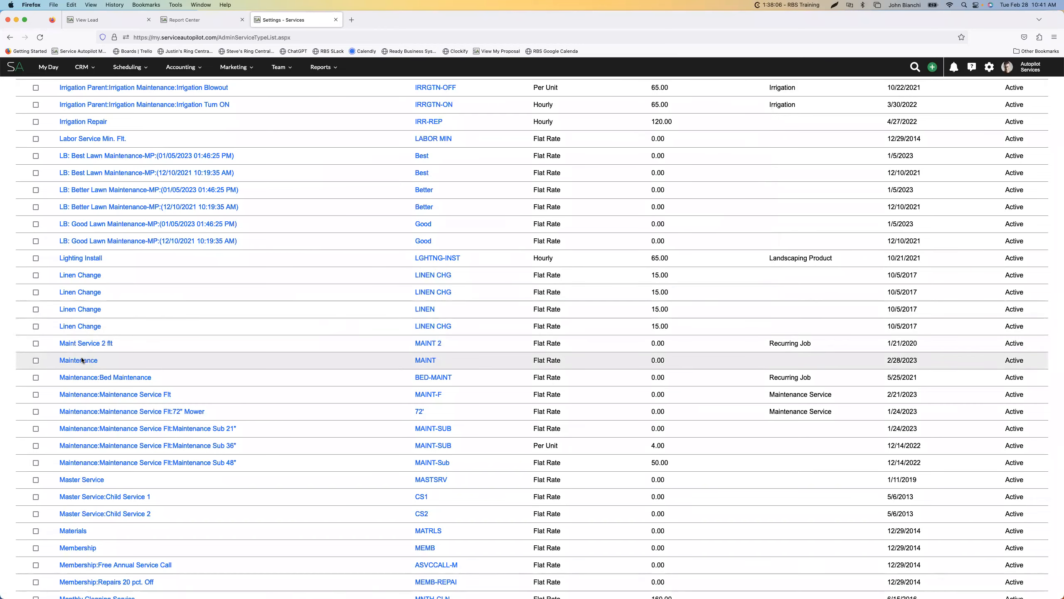
Return to the lead's record and start a new estimate for it
{"action": "left_click", "coordinate": [125, 19]}
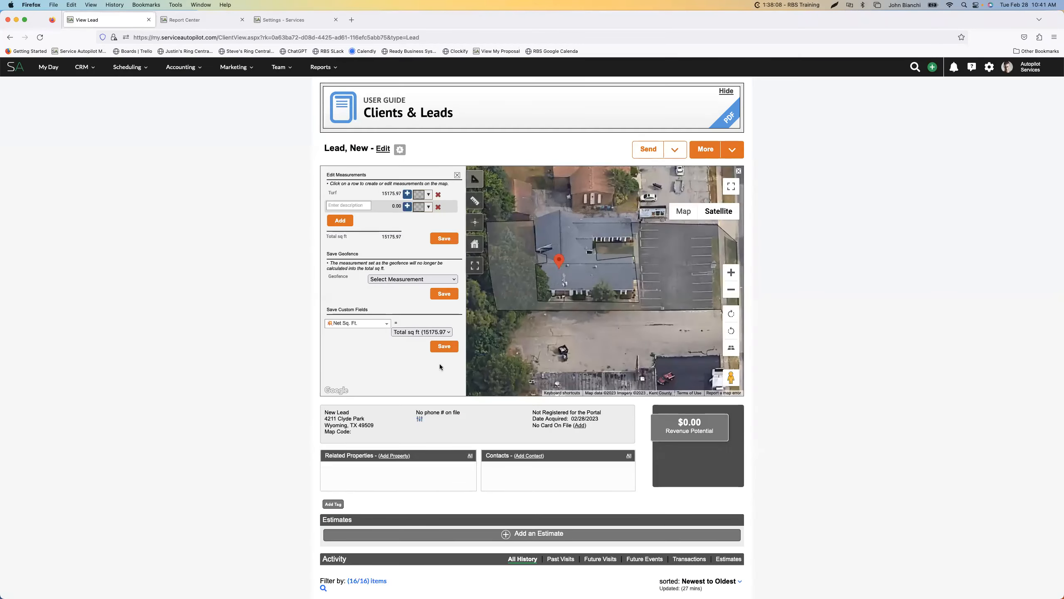
{"action": "scroll", "coordinate": [540, 410], "scroll_direction": "down", "scroll_amount": 3}
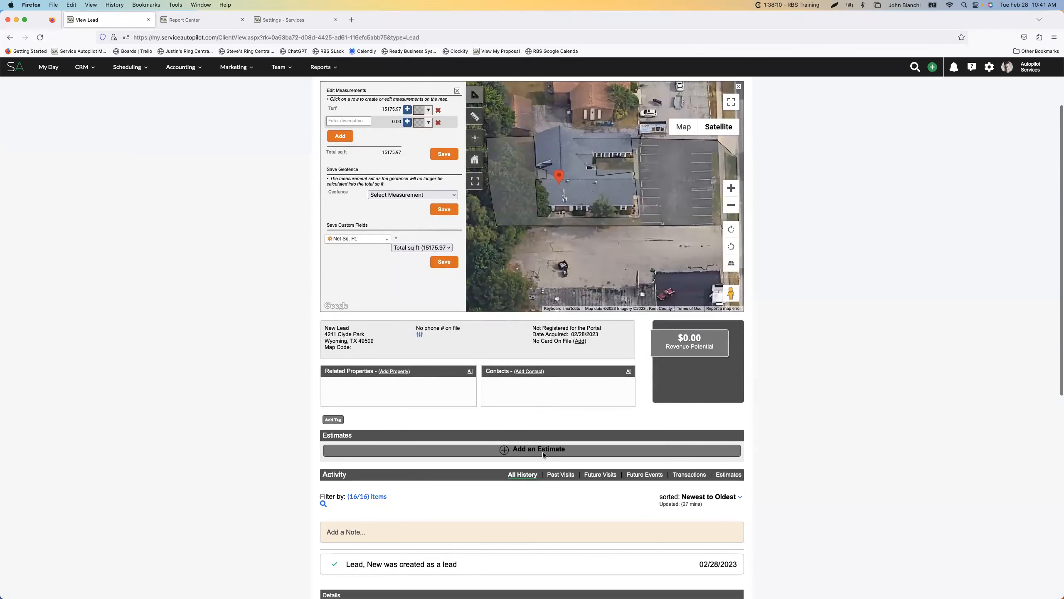
{"action": "left_click", "coordinate": [529, 450]}
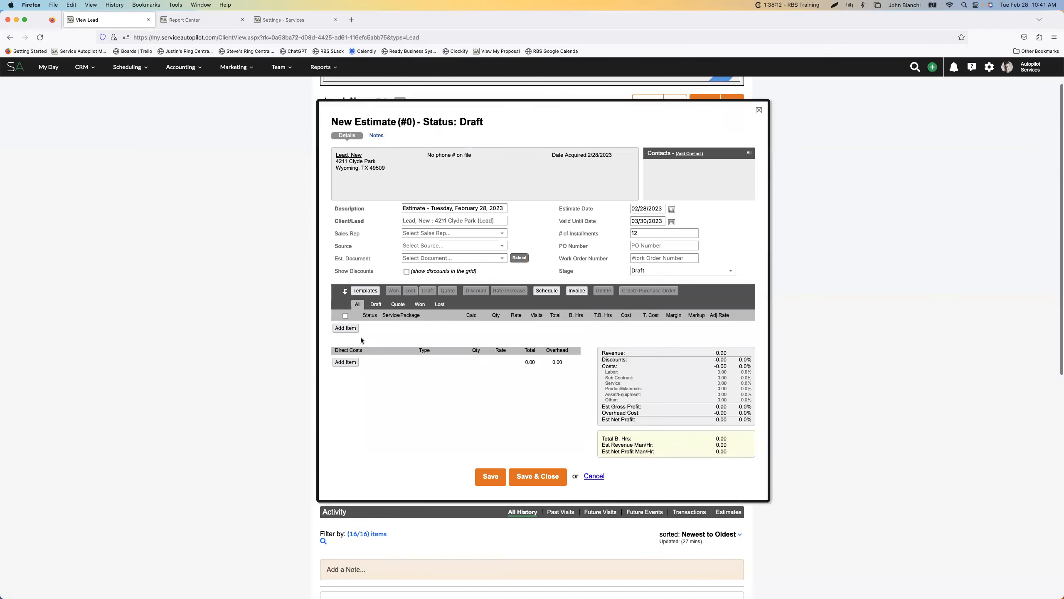
Add the Maintenance service as a line item on the lead's new estimate
{"action": "left_click", "coordinate": [348, 342]}
{"action": "left_click", "coordinate": [453, 364]}
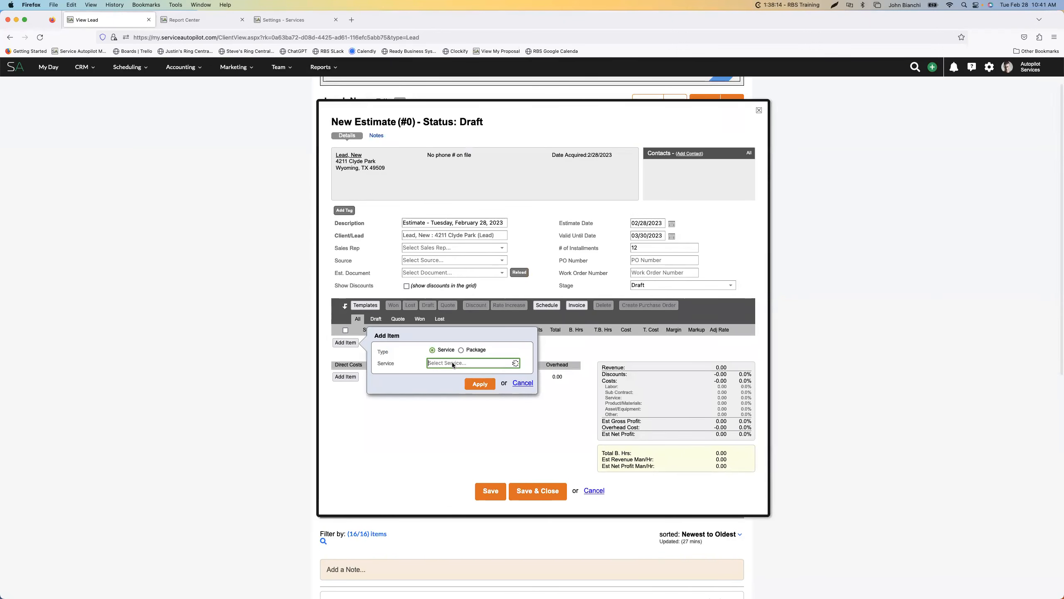
{"action": "type", "text": "main"}
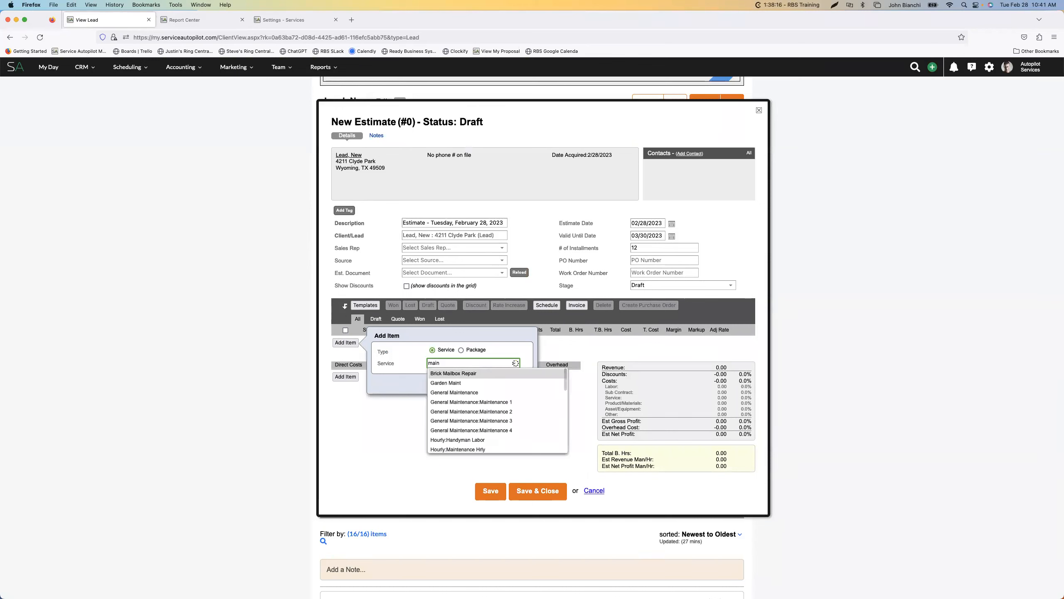
{"action": "scroll", "coordinate": [471, 415], "scroll_direction": "down", "scroll_amount": 5}
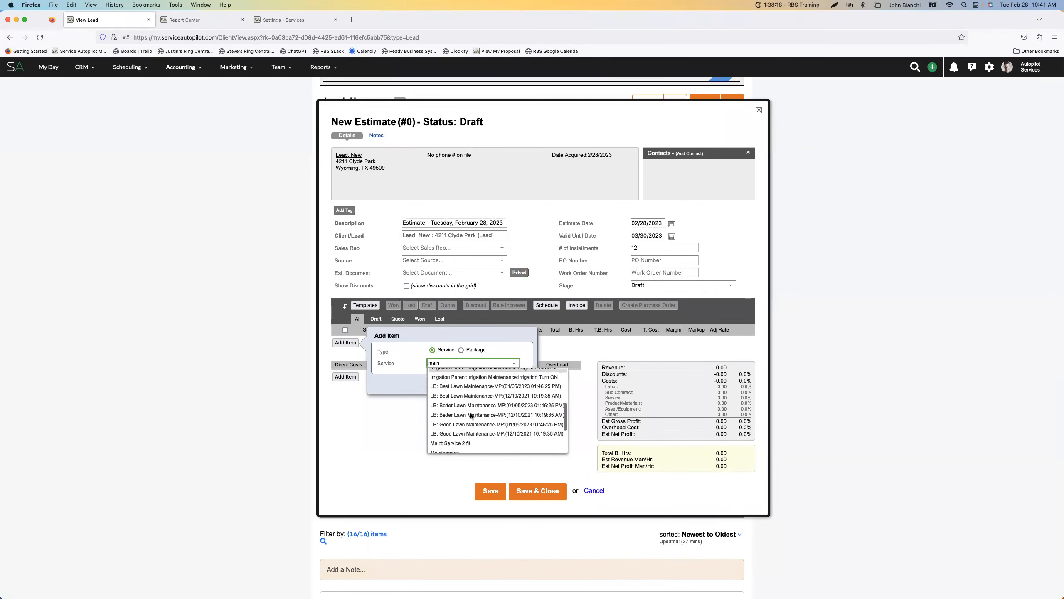
{"action": "left_click", "coordinate": [454, 432]}
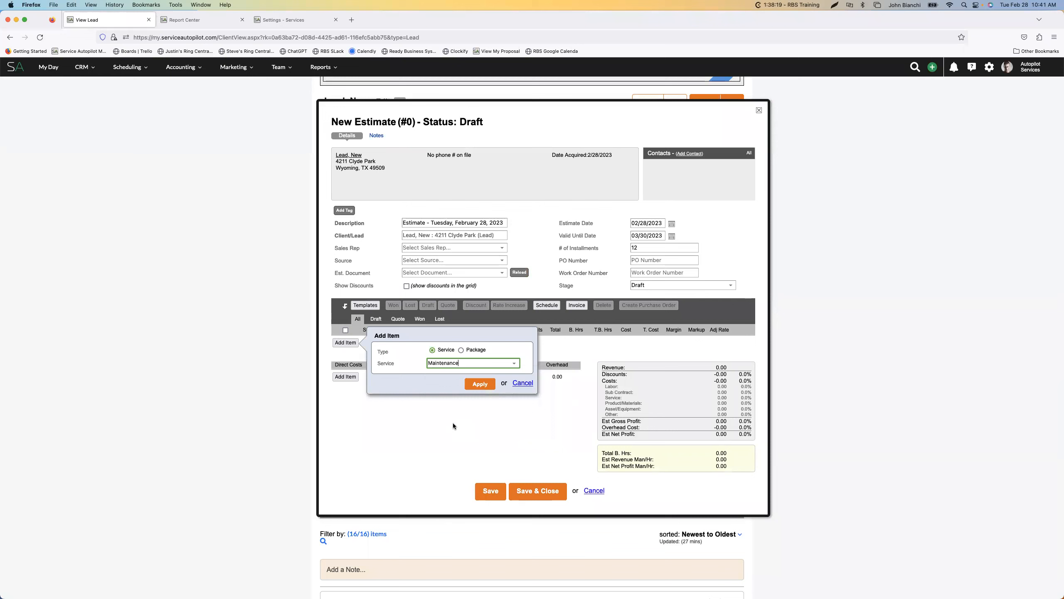
{"action": "left_click", "coordinate": [480, 384]}
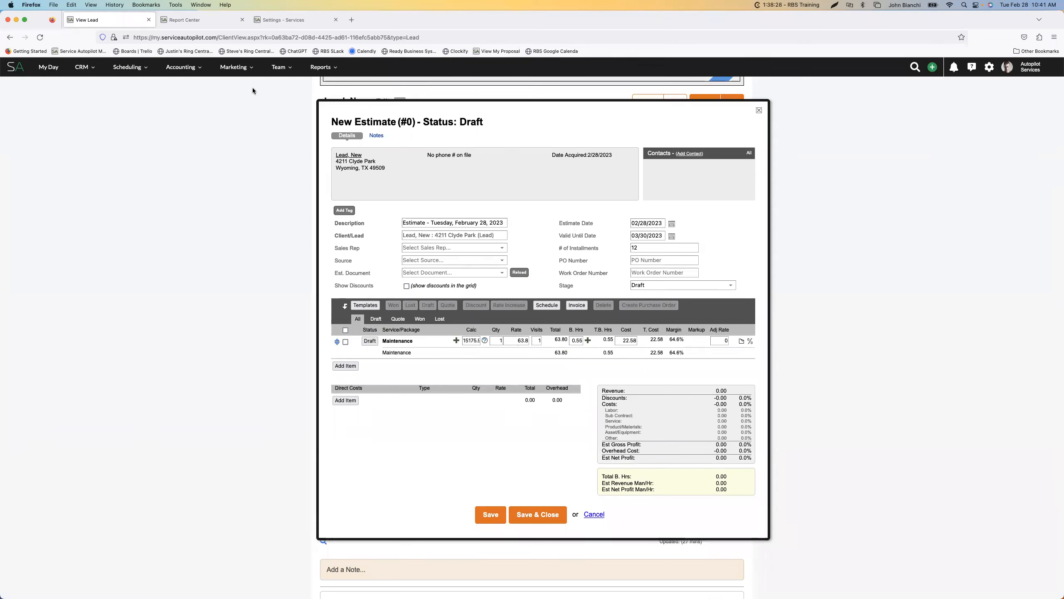
Review the Maintenance service's rate matrix and compare it with the Maintenance line on the lead's draft estimate
{"action": "left_click", "coordinate": [191, 21]}
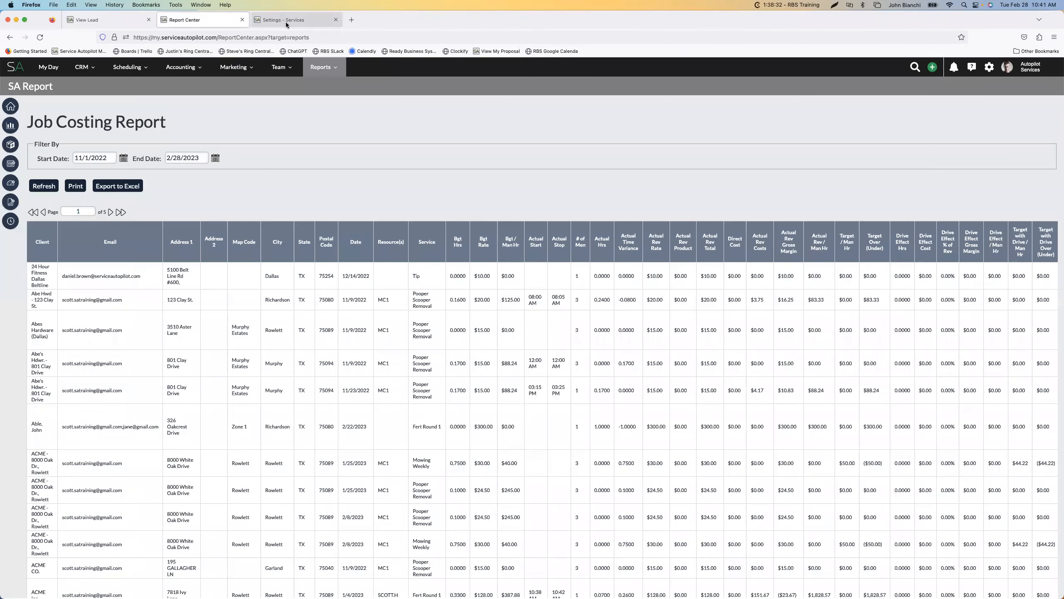
{"action": "left_click", "coordinate": [286, 21]}
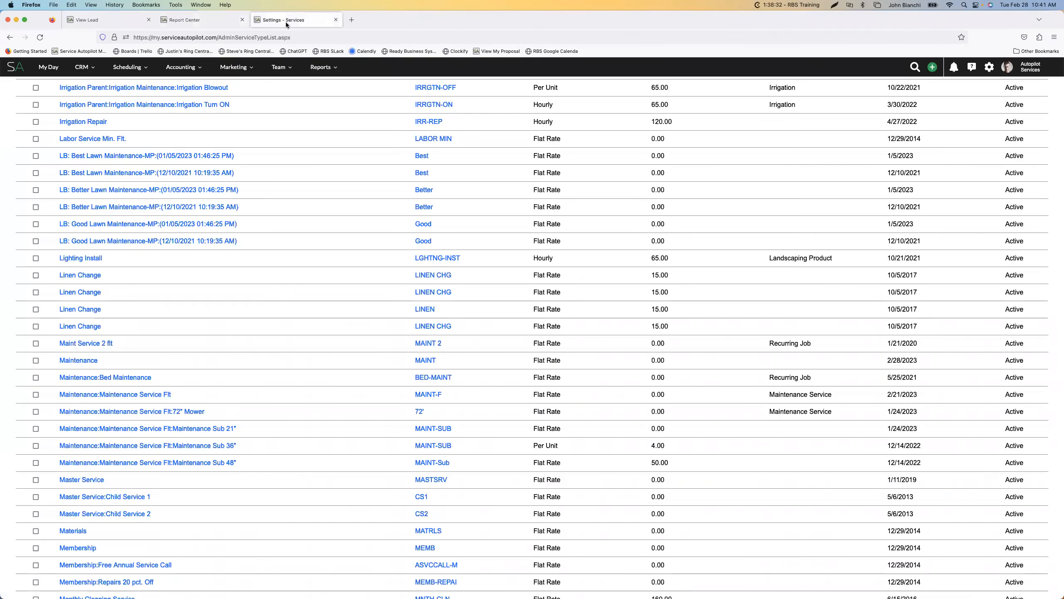
{"action": "left_click", "coordinate": [90, 361]}
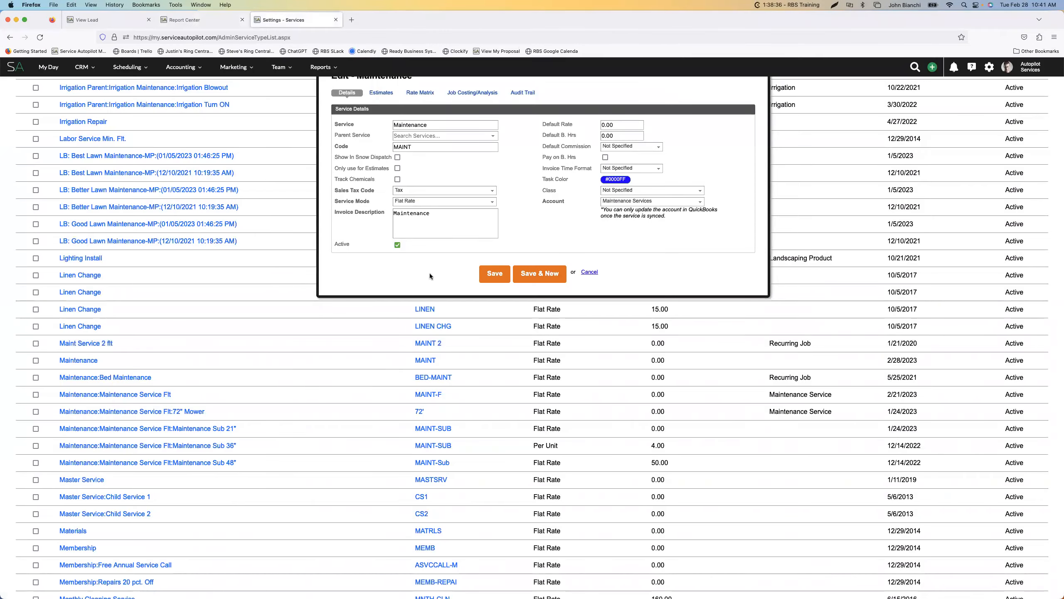
{"action": "scroll", "coordinate": [429, 272], "scroll_direction": "up", "scroll_amount": 5}
{"action": "left_click", "coordinate": [419, 238]}
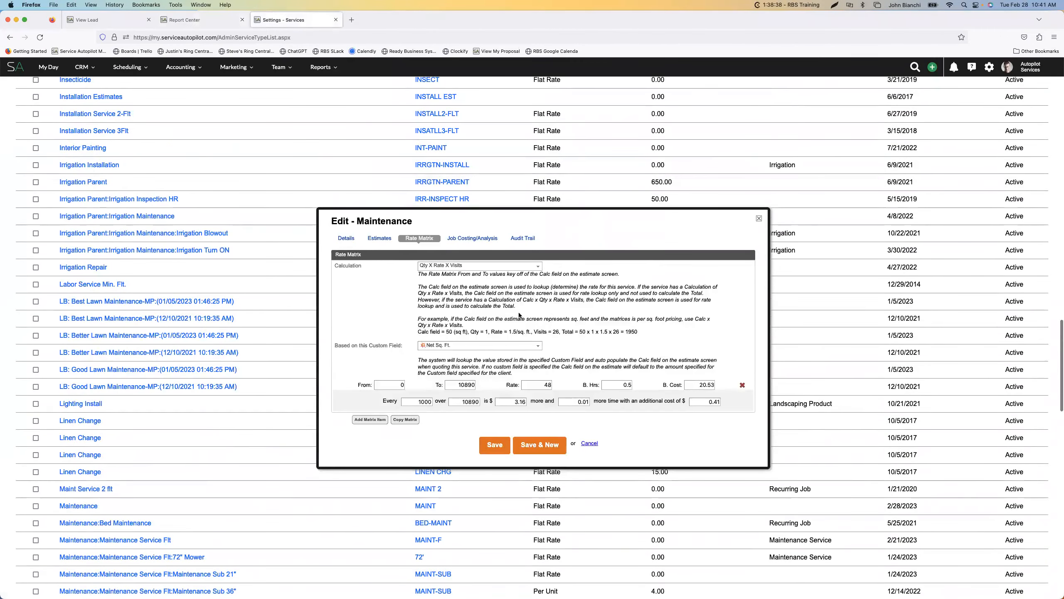
{"action": "scroll", "coordinate": [542, 317], "scroll_direction": "down", "scroll_amount": 3}
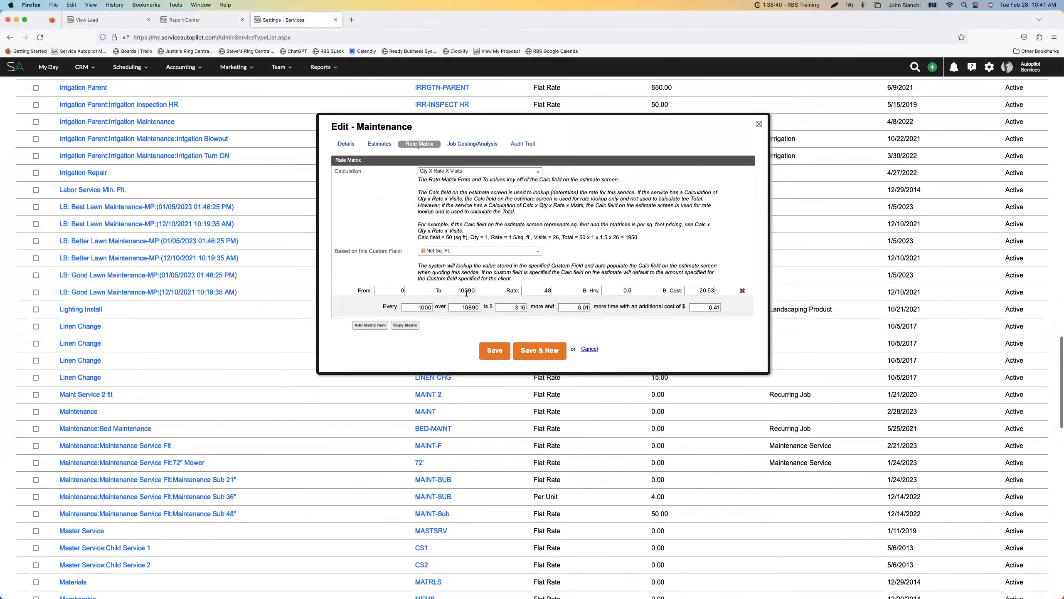
{"action": "left_click", "coordinate": [113, 22]}
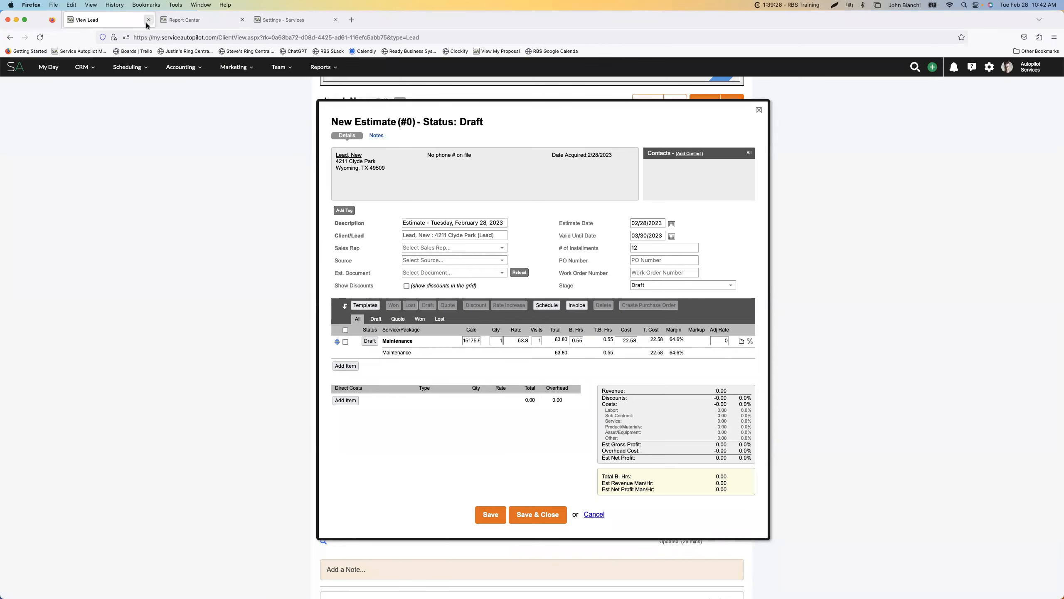
{"action": "left_click", "coordinate": [312, 22]}
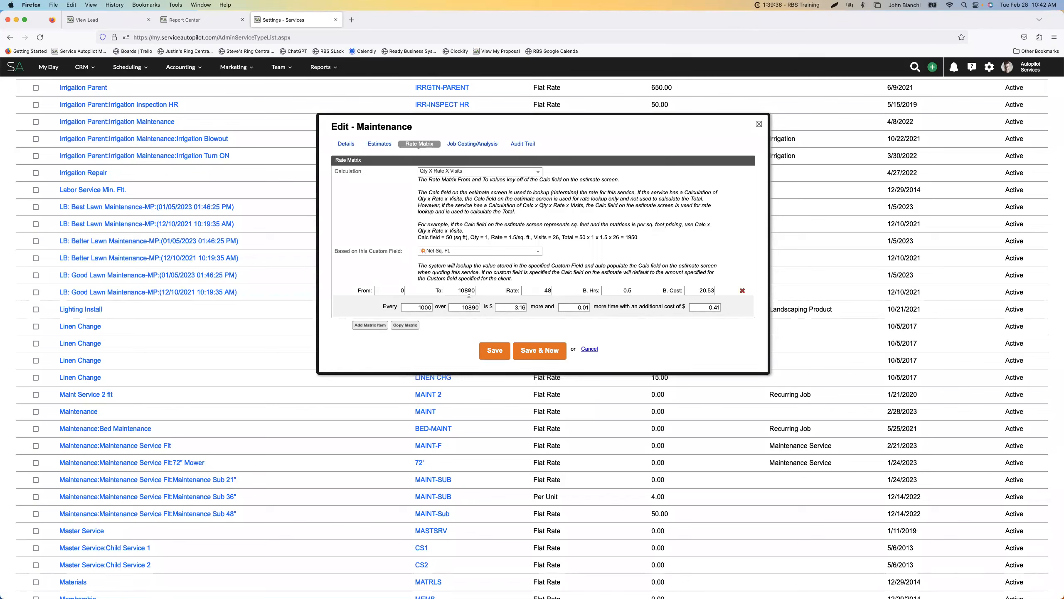
{"action": "key", "text": "ctrl+Tab"}
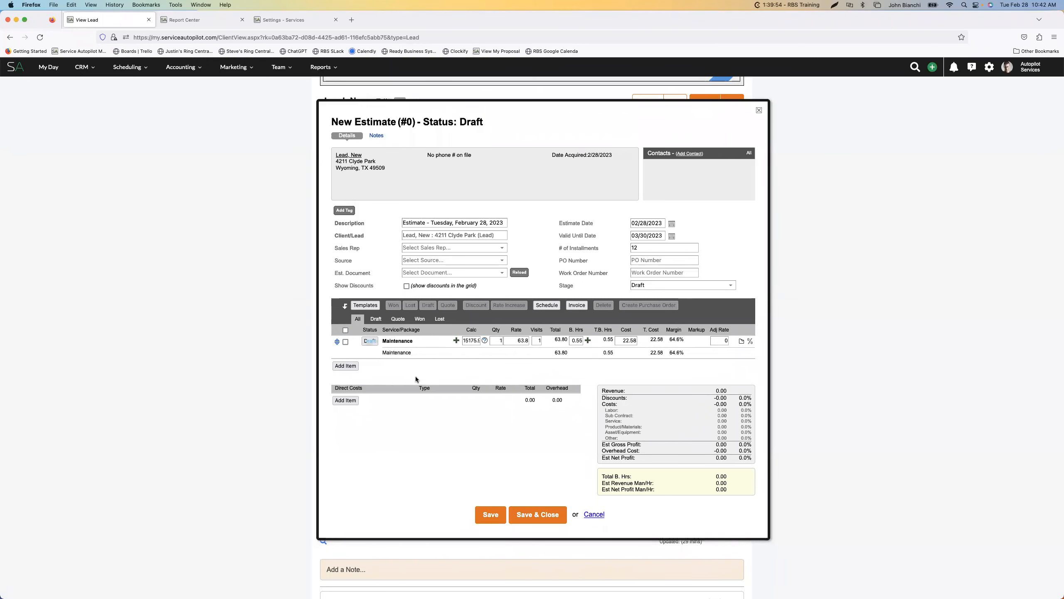
{"action": "left_click", "coordinate": [289, 20]}
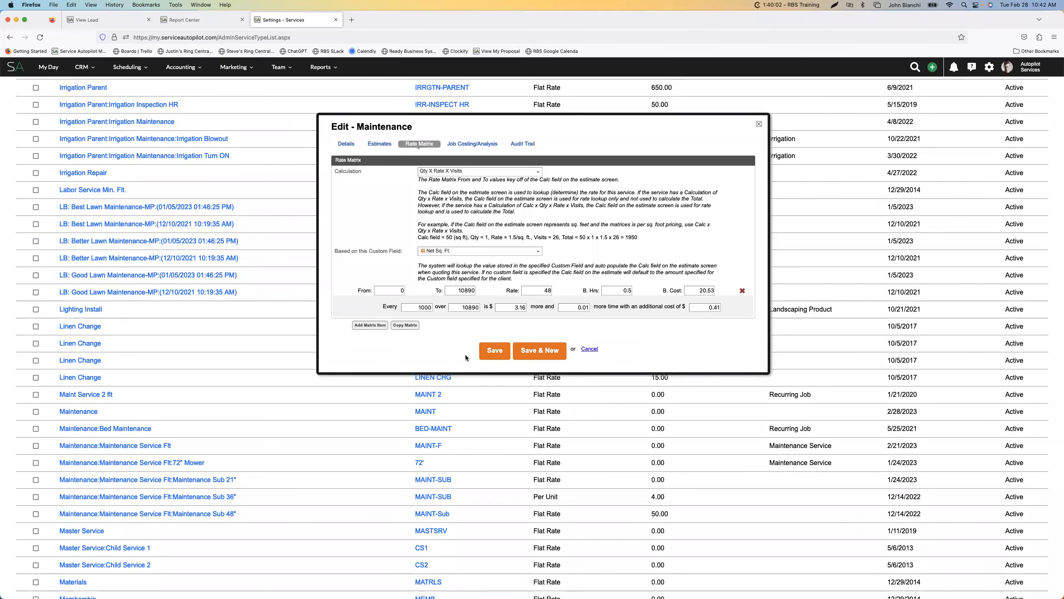
Add the Maintenance:Maintenance Service Flt service as a second line item on the lead's draft estimate
{"action": "left_click", "coordinate": [101, 19]}
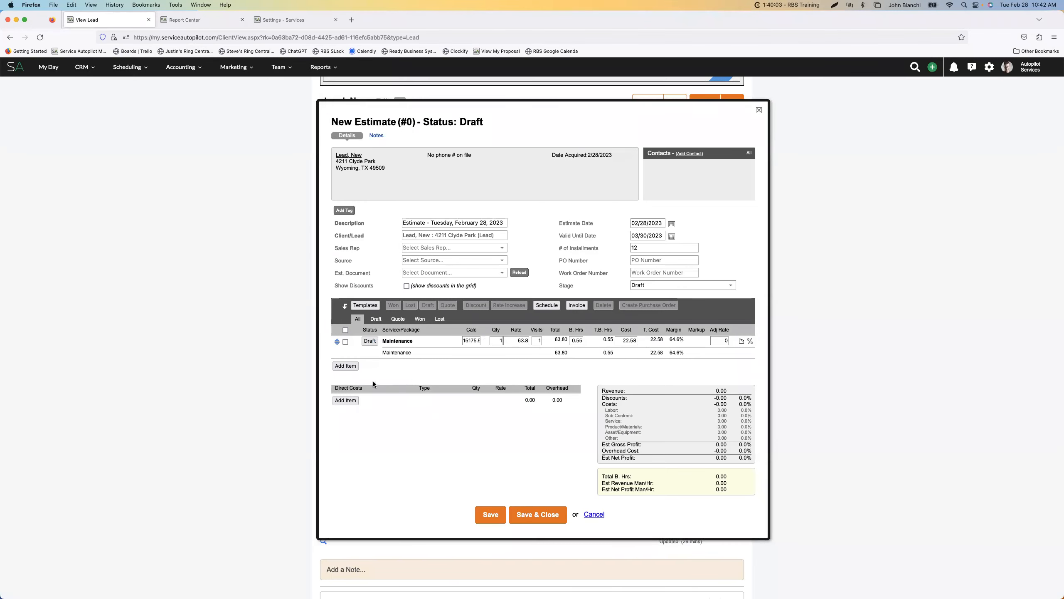
{"action": "left_click", "coordinate": [350, 366]}
{"action": "left_click", "coordinate": [440, 385]}
{"action": "type", "text": "m"}
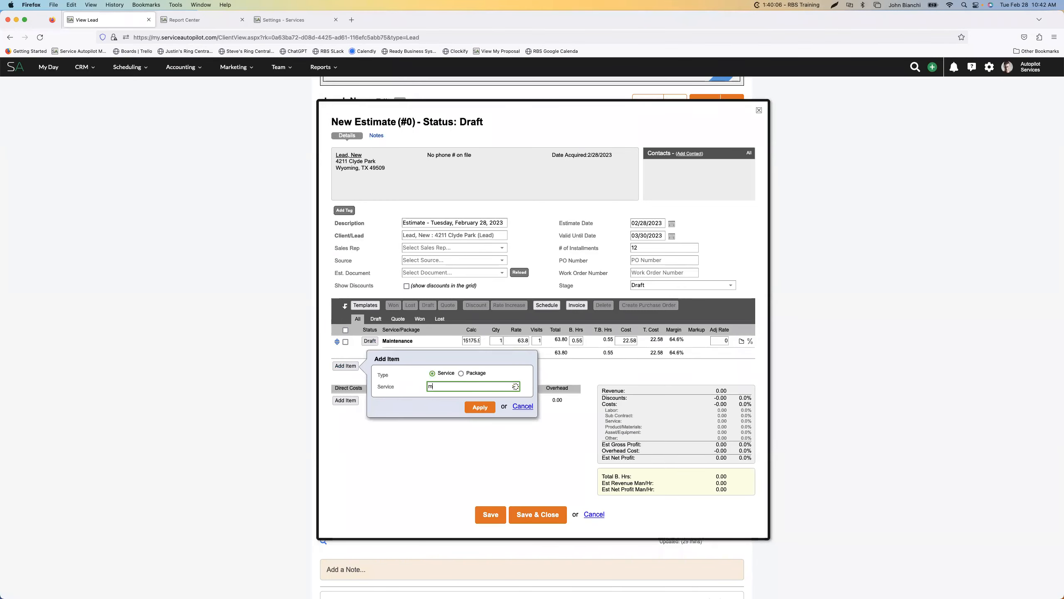
{"action": "type", "text": "ain"}
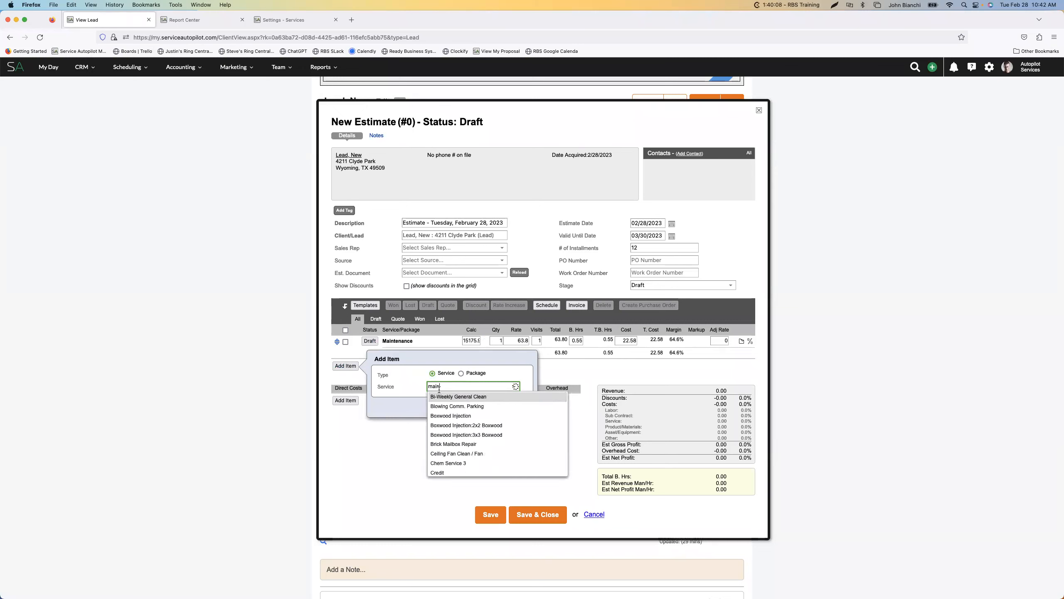
{"action": "type", "text": "t"}
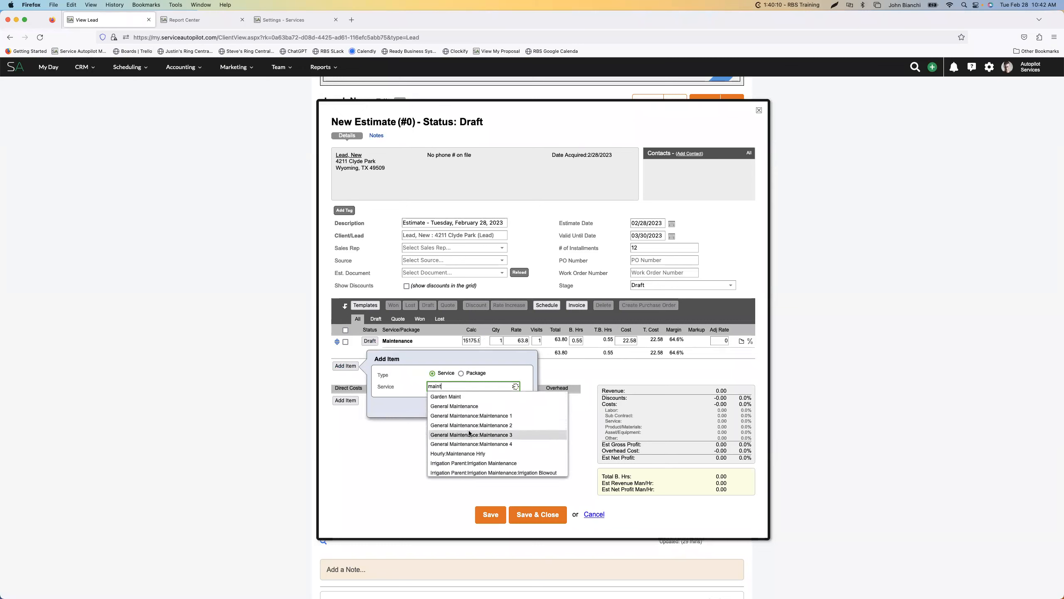
{"action": "scroll", "coordinate": [469, 433], "scroll_direction": "down", "scroll_amount": 1}
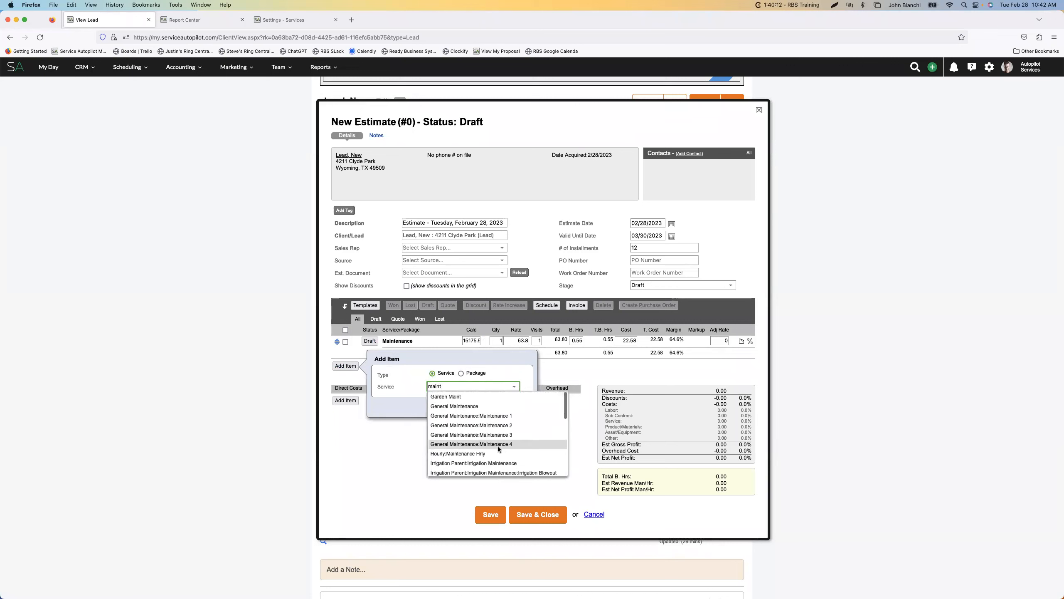
{"action": "scroll", "coordinate": [498, 444], "scroll_direction": "down", "scroll_amount": 5}
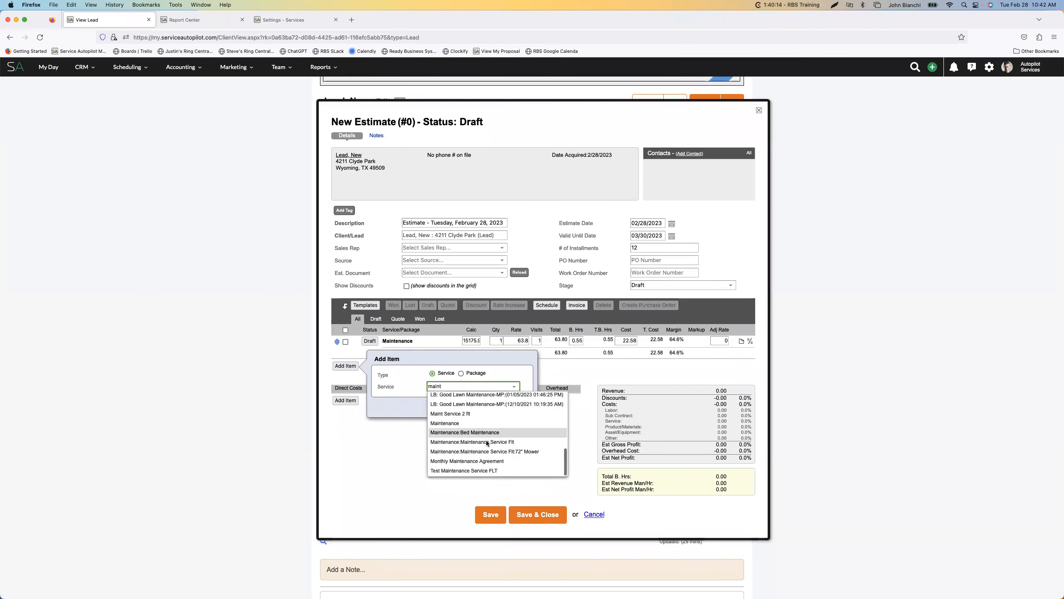
{"action": "left_click", "coordinate": [504, 444]}
{"action": "left_click", "coordinate": [481, 408]}
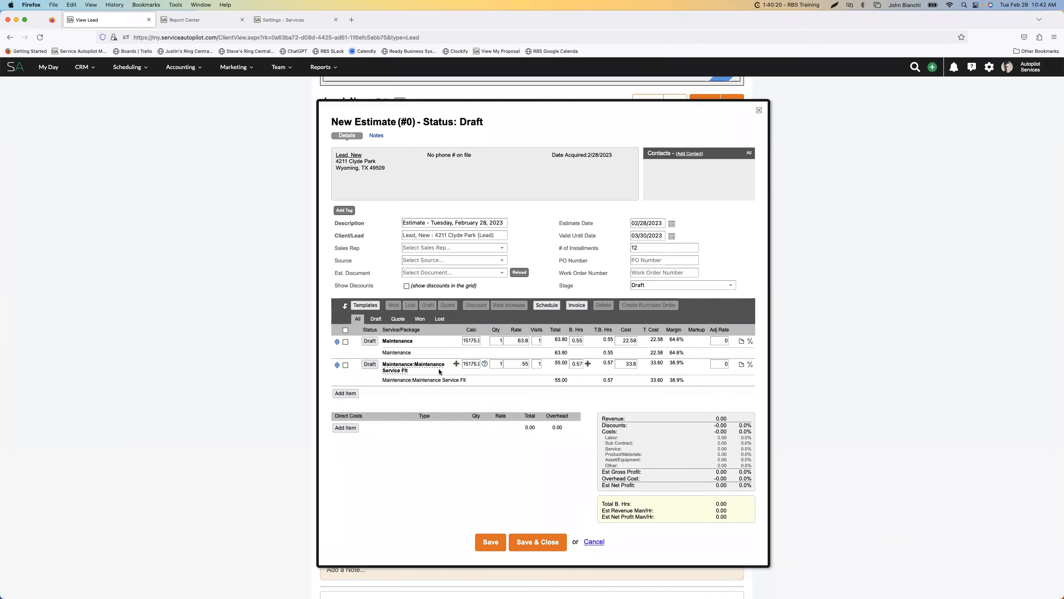
Examine the Maintenance Service Flt rate matrix and compare it with that service's line on the draft estimate
{"action": "left_click", "coordinate": [293, 21]}
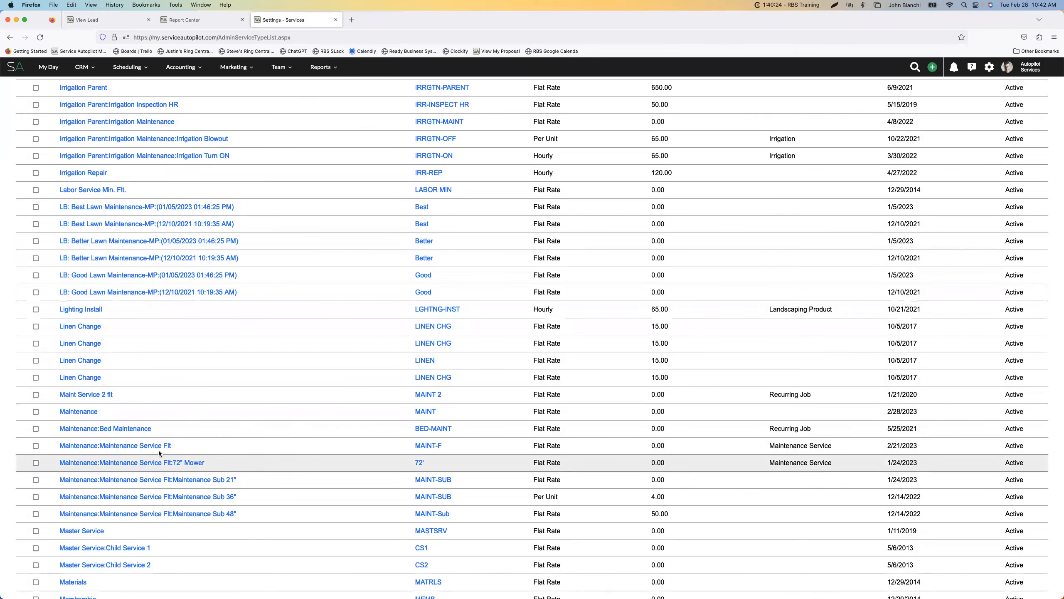
{"action": "left_click", "coordinate": [151, 445]}
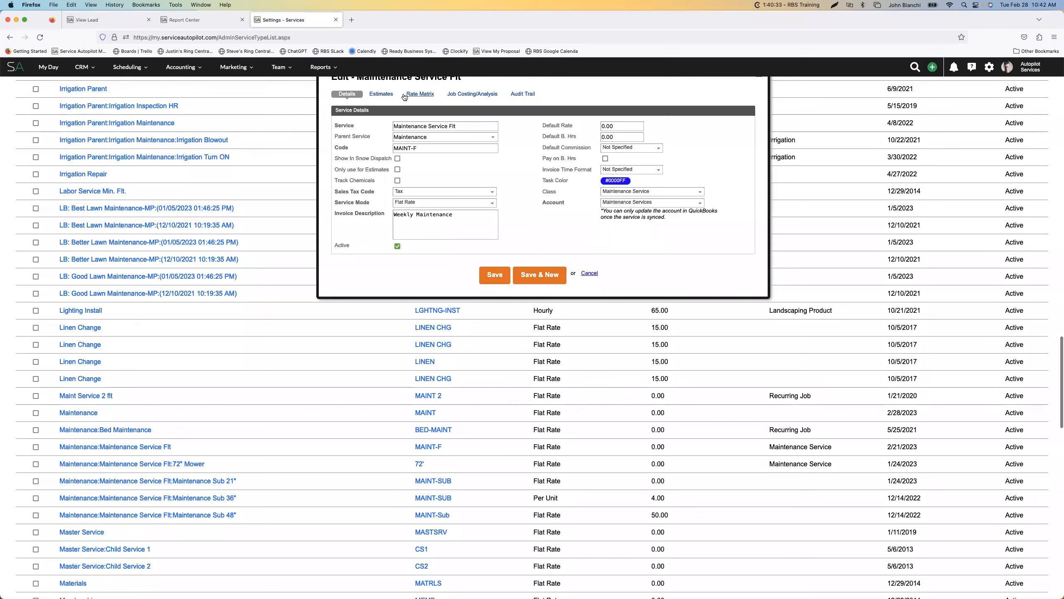
{"action": "left_click", "coordinate": [404, 96]}
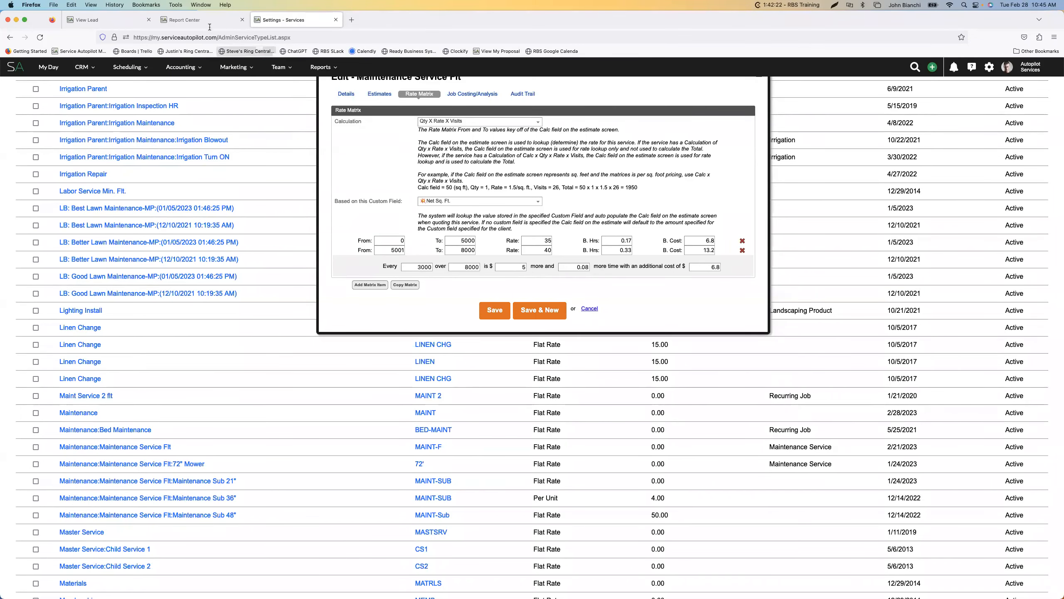
{"action": "left_click", "coordinate": [131, 25]}
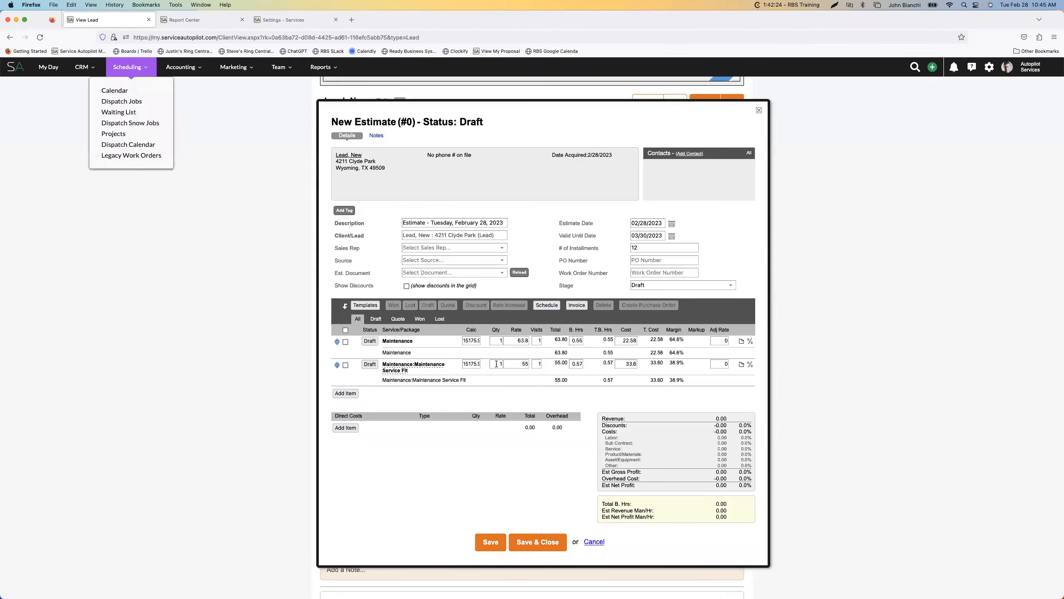
{"action": "left_click", "coordinate": [309, 24]}
{"action": "scroll", "coordinate": [546, 271], "scroll_direction": "up", "scroll_amount": 1}
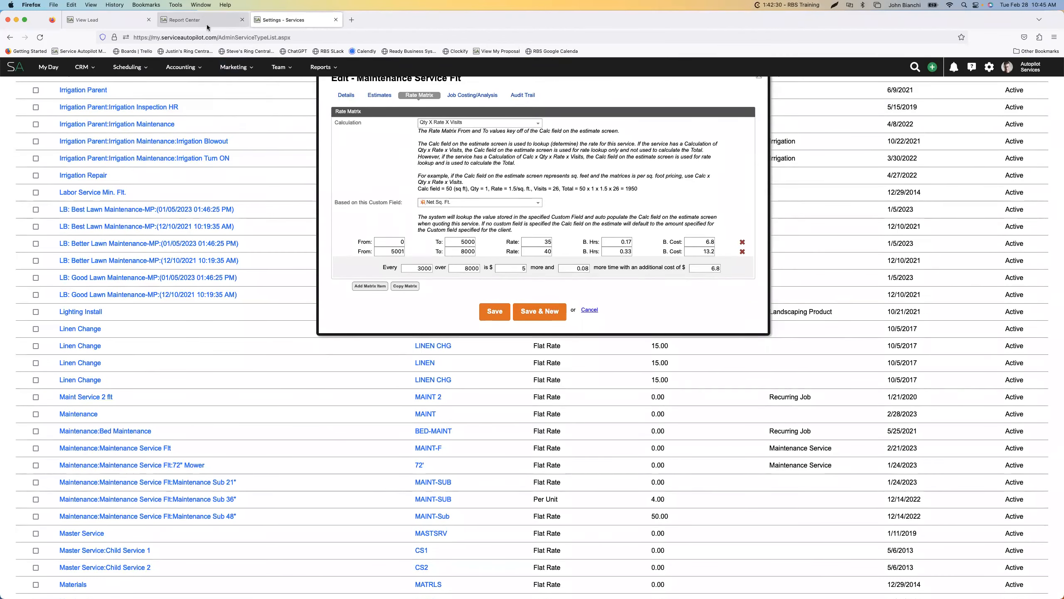
In the Maintenance service's rate matrix, change the overage to every 100 at $.31 more
{"action": "left_click", "coordinate": [88, 414]}
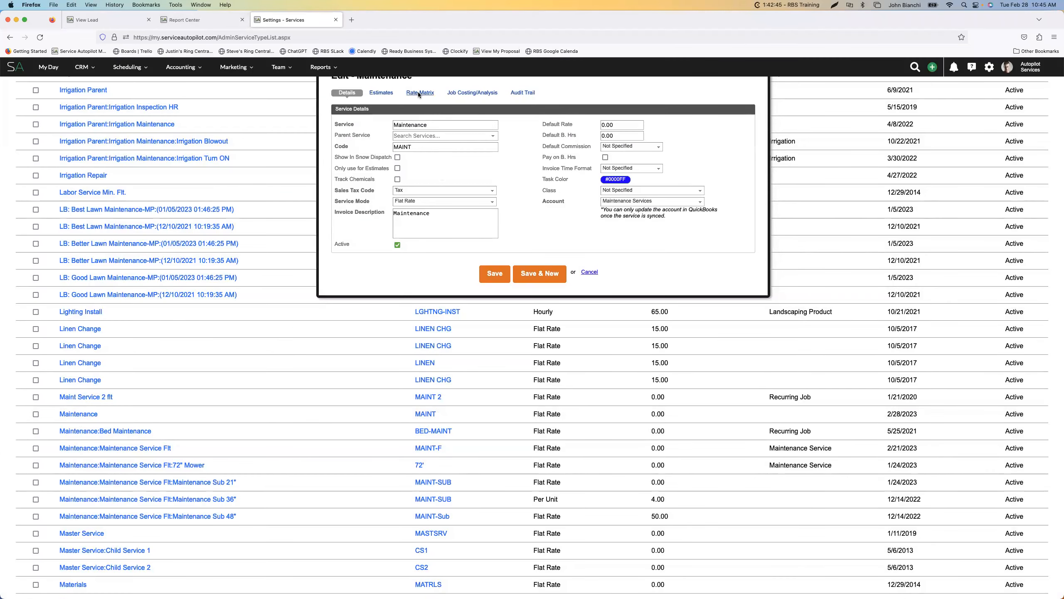
{"action": "left_click", "coordinate": [418, 93]}
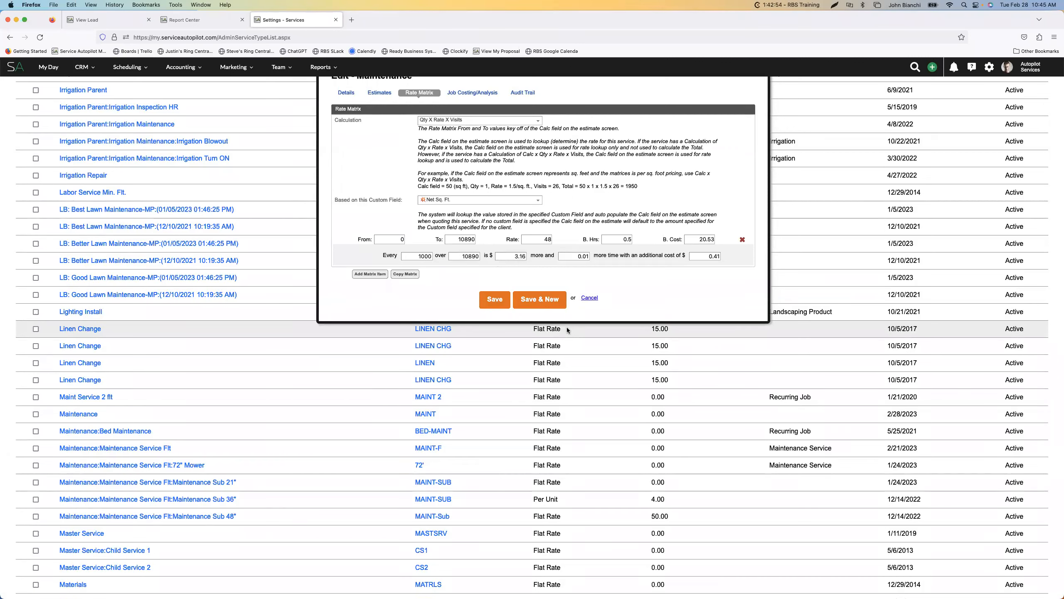
{"action": "left_click", "coordinate": [429, 259]}
{"action": "key", "text": "BackSpace"}
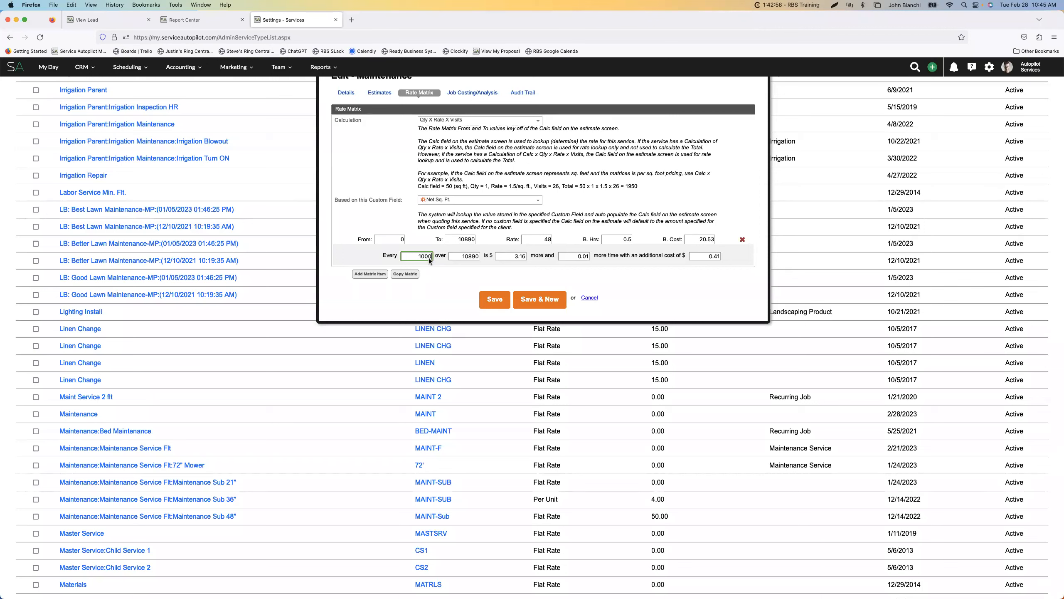
{"action": "key", "text": "BackSpace"}
{"action": "left_click_drag", "start_coordinate": [514, 257], "coordinate": [532, 258]}
{"action": "type", "text": ".31"}
Set the Maintenance overage to 0.001 more time with an additional cost of $0.041
{"action": "left_click", "coordinate": [583, 257]}
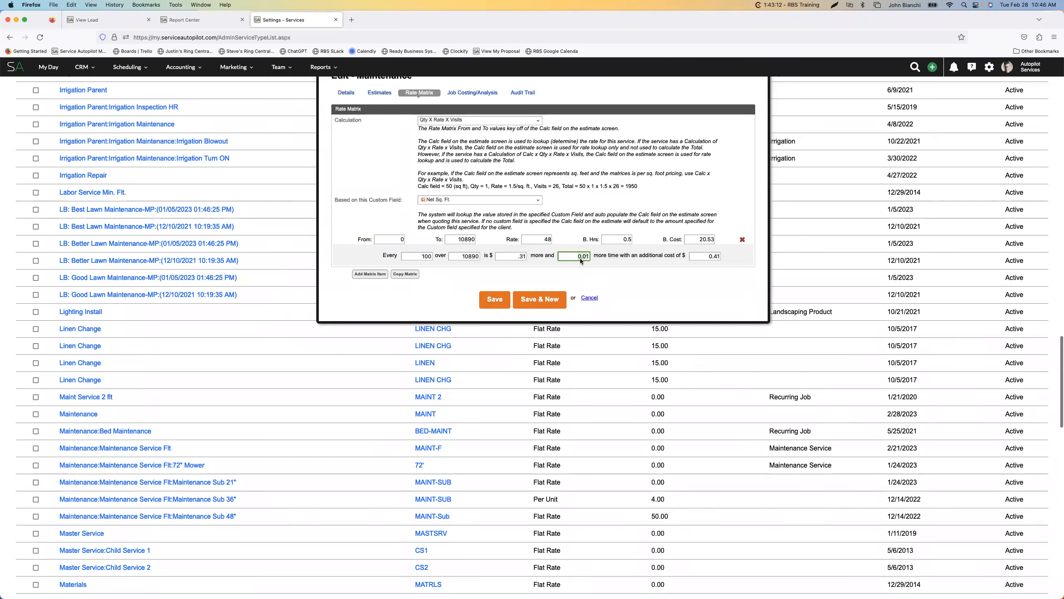
{"action": "type", "text": "0"}
{"action": "left_click", "coordinate": [705, 256]}
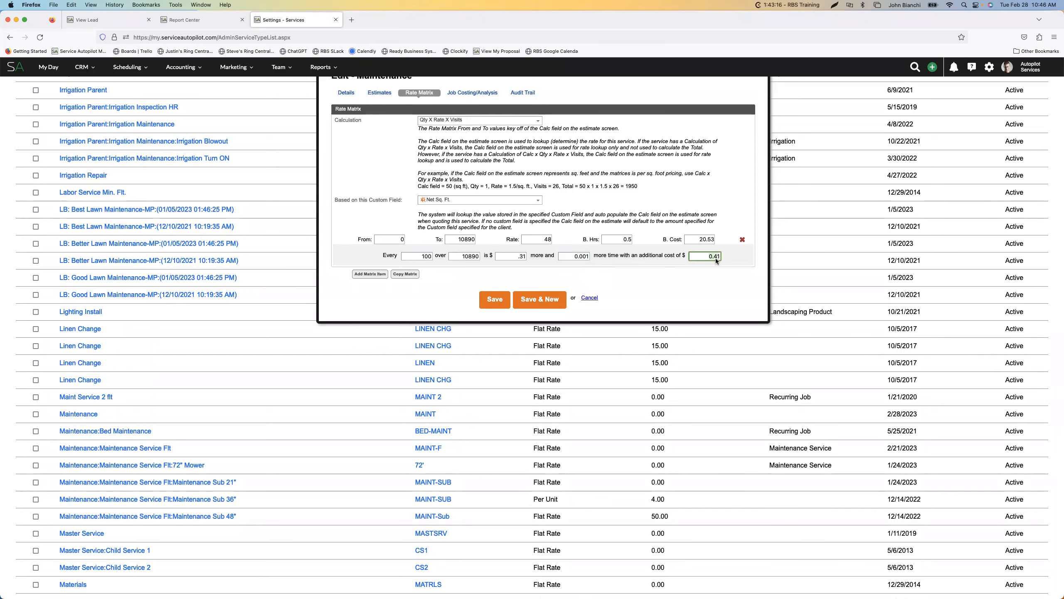
{"action": "type", "text": "0"}
{"action": "scroll", "coordinate": [461, 335], "scroll_direction": "up", "scroll_amount": 3}
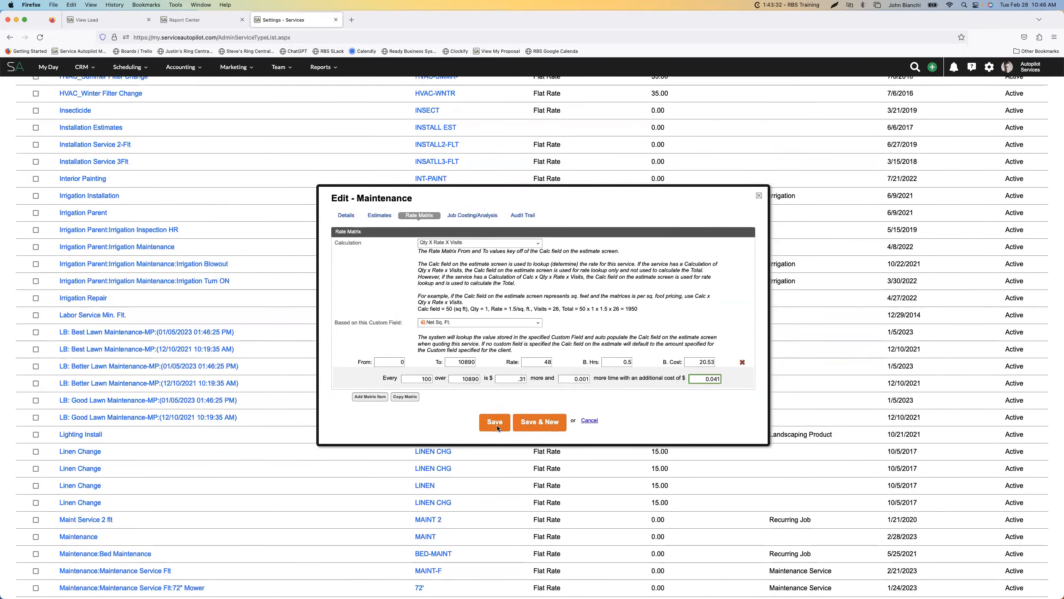
Save the Maintenance service's rate matrix, and delete the existing Maintenance line from the lead's draft estimate
{"action": "left_click", "coordinate": [110, 20]}
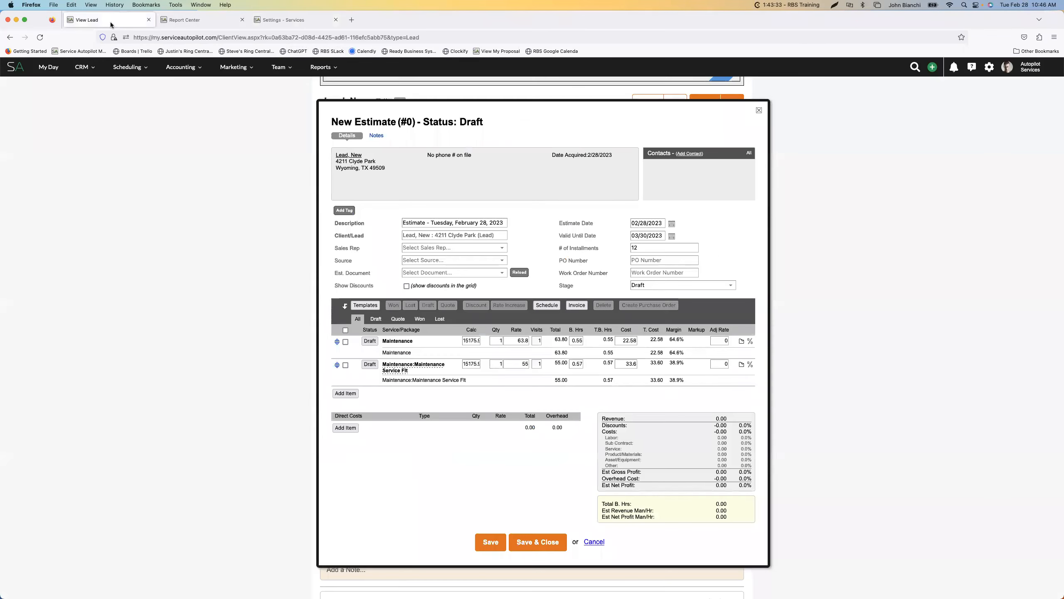
{"action": "left_click", "coordinate": [283, 19]}
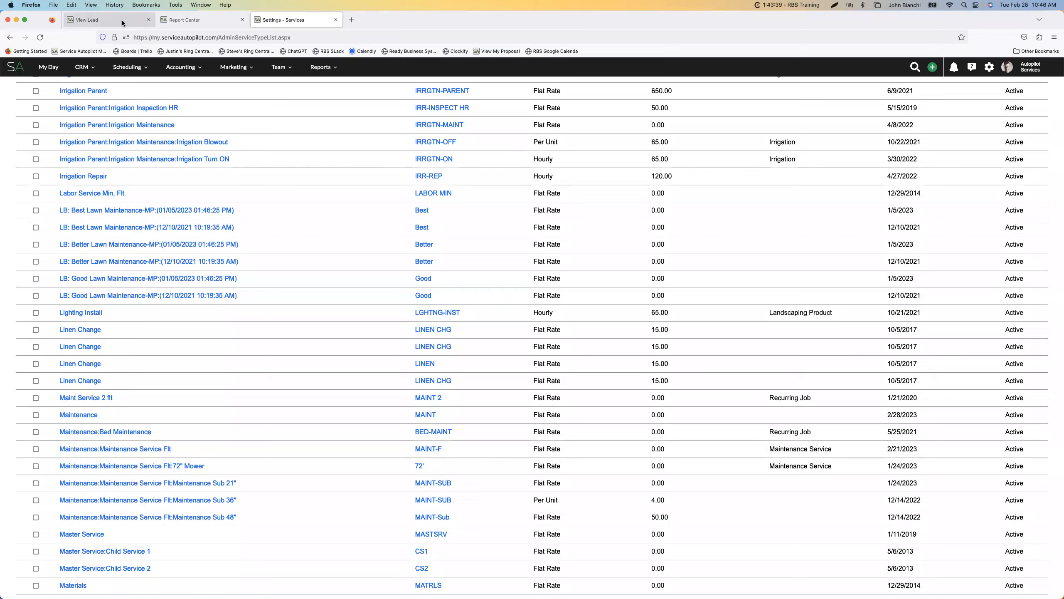
{"action": "left_click", "coordinate": [122, 23]}
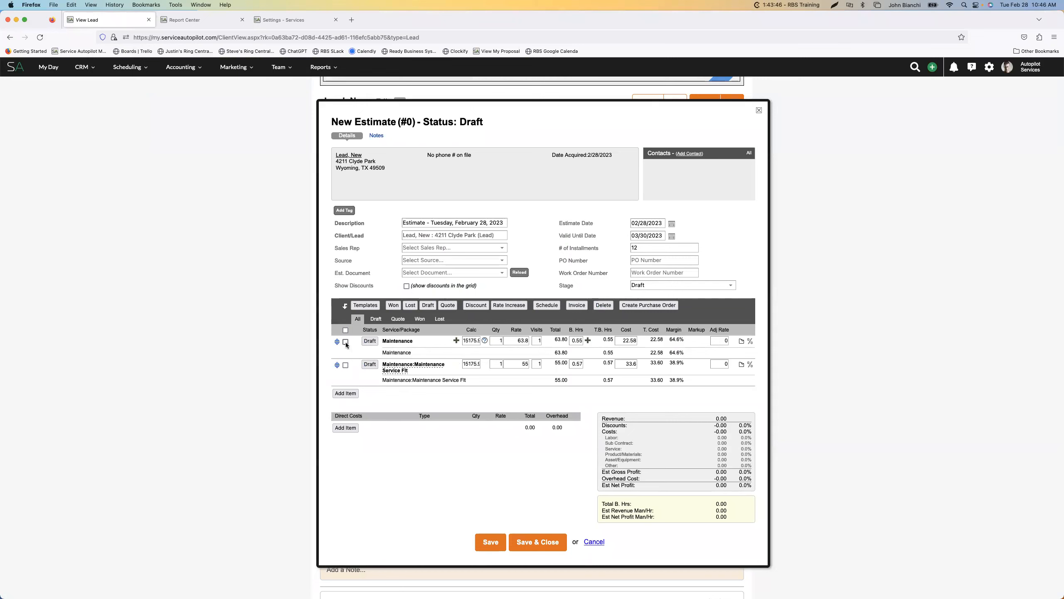
{"action": "left_click", "coordinate": [603, 305]}
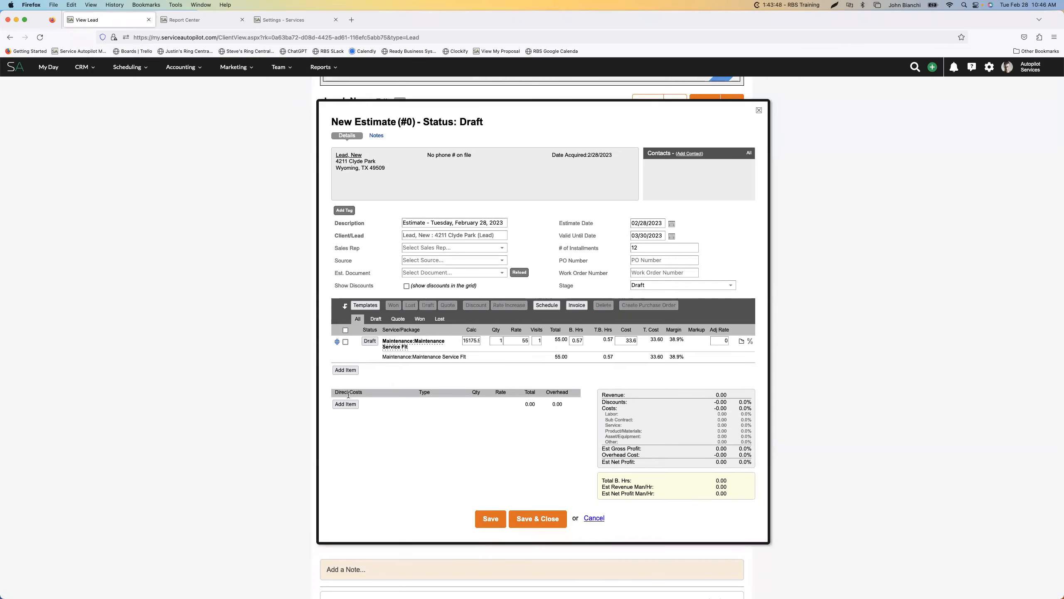
Add the Maintenance service back to the draft estimate as a new line item
{"action": "left_click", "coordinate": [346, 370]}
{"action": "left_click", "coordinate": [444, 390]}
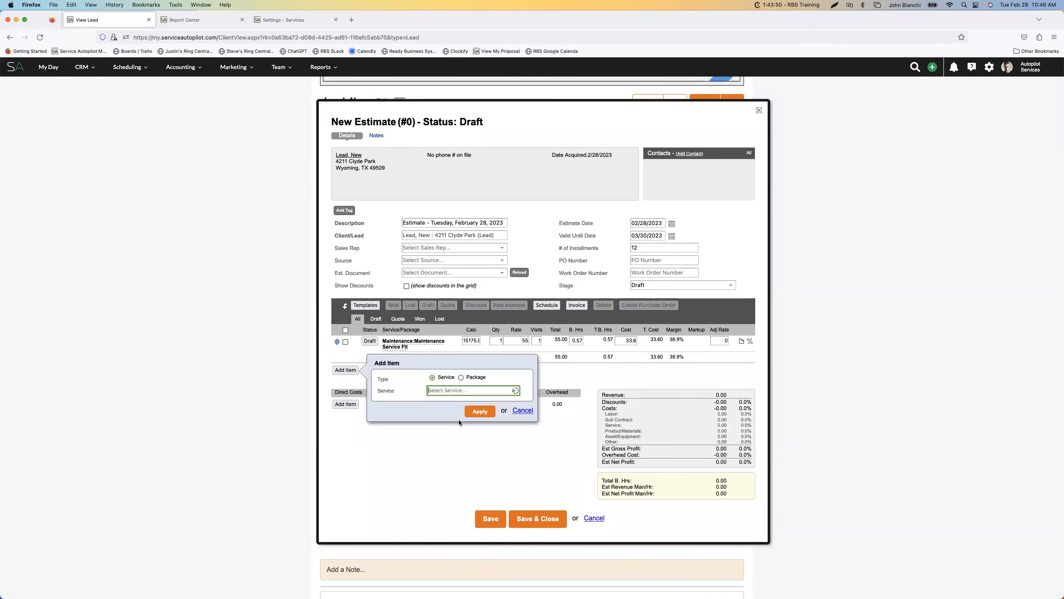
{"action": "scroll", "coordinate": [460, 421], "scroll_direction": "down", "scroll_amount": 4}
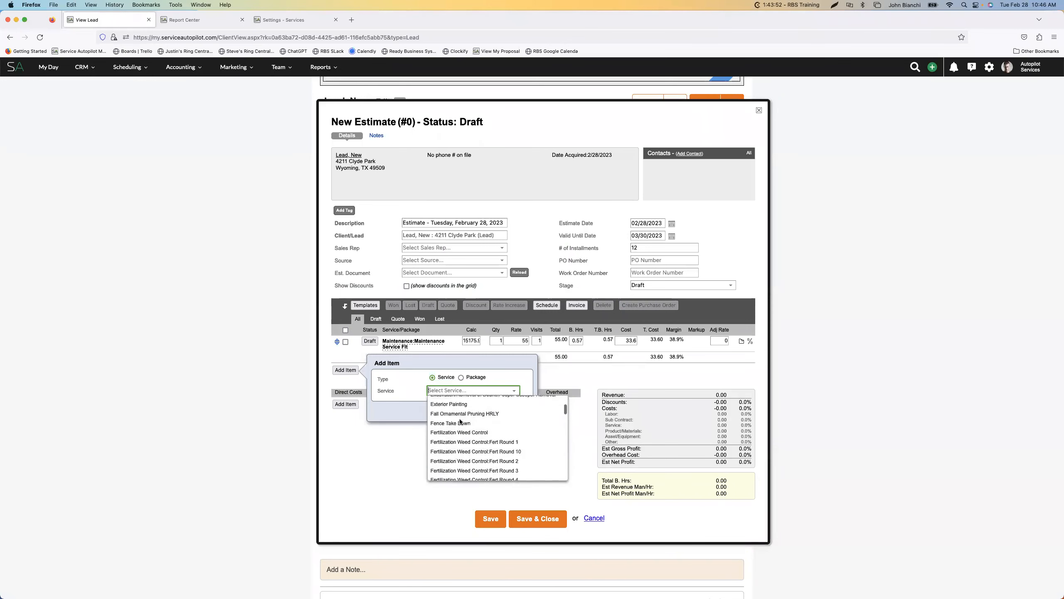
{"action": "scroll", "coordinate": [459, 420], "scroll_direction": "up", "scroll_amount": 4}
{"action": "type", "text": "main"}
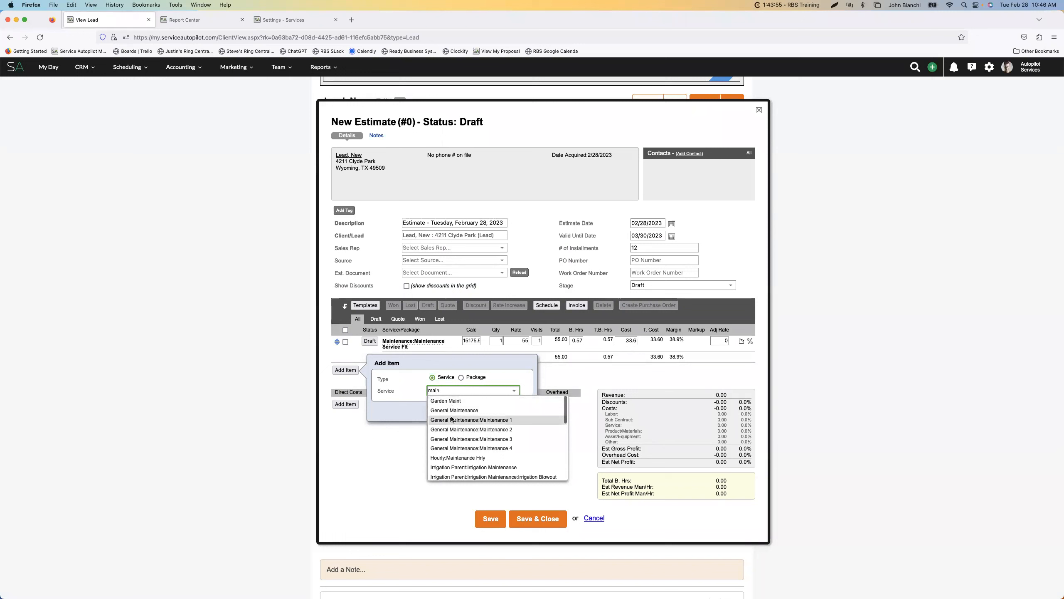
{"action": "scroll", "coordinate": [452, 418], "scroll_direction": "down", "scroll_amount": 5}
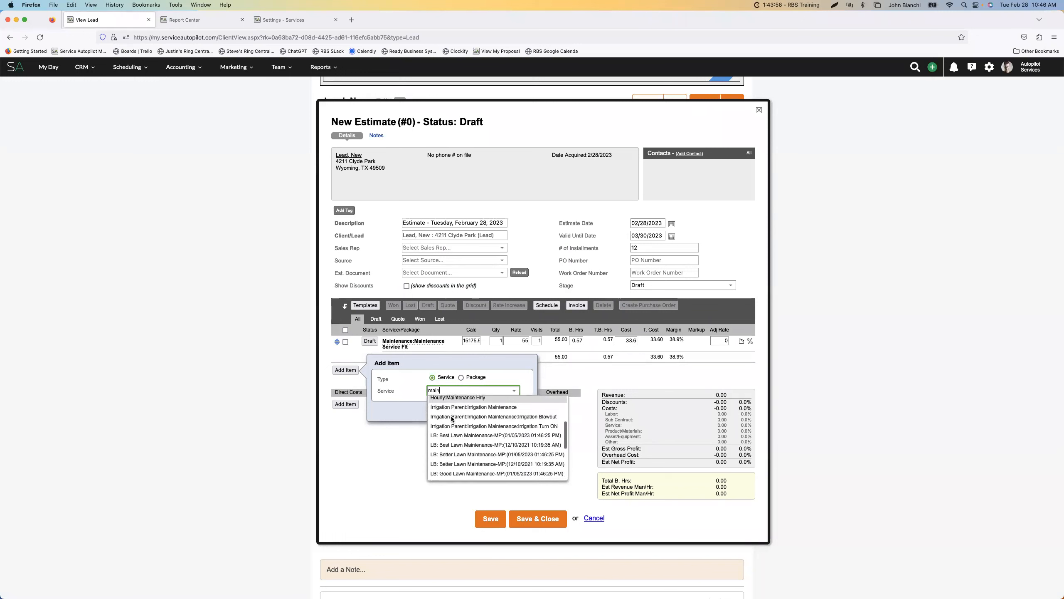
{"action": "left_click", "coordinate": [453, 426]}
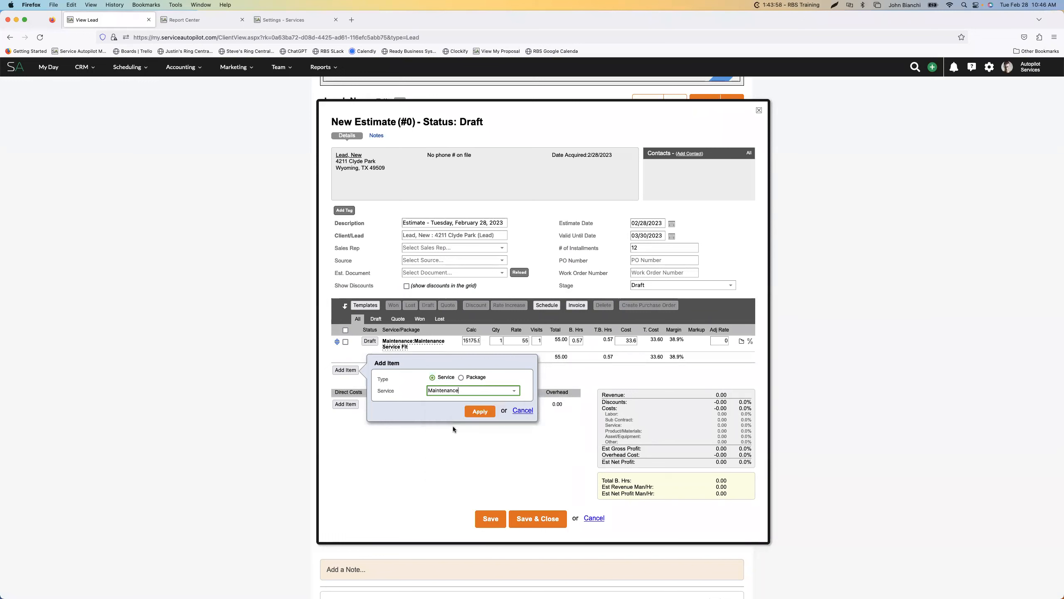
{"action": "left_click", "coordinate": [478, 411]}
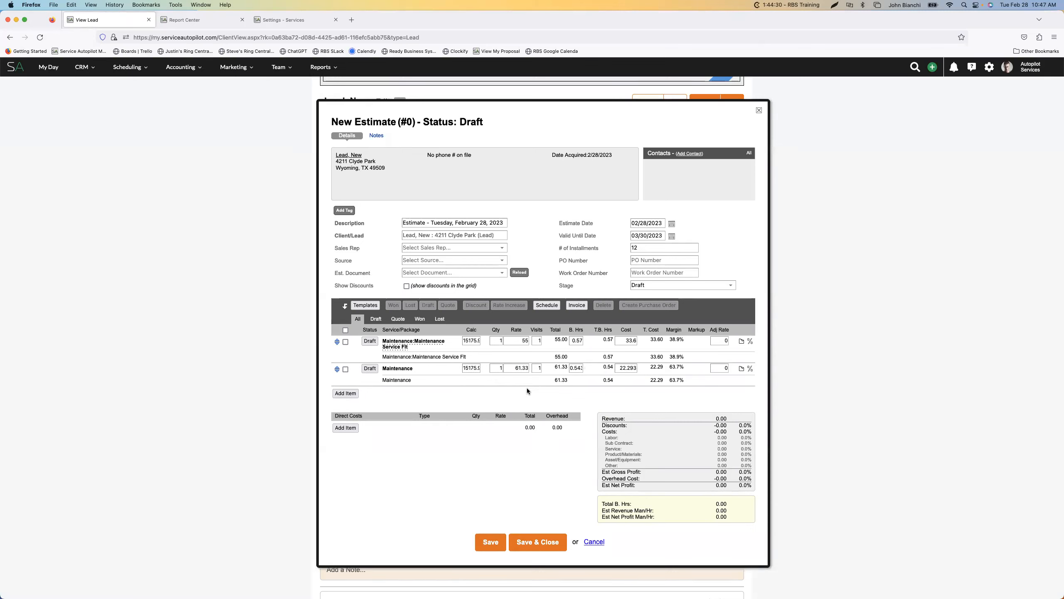
On the estimate's Maintenance line, try a Calc value of 15200 and settle on 15600
{"action": "left_click", "coordinate": [471, 368]}
{"action": "type", "text": "15"}
{"action": "type", "text": "200"}
{"action": "key", "text": "Tab"}
{"action": "key", "text": "Tab"}
{"action": "left_click", "coordinate": [473, 371]}
{"action": "type", "text": "15600"}
{"action": "left_click", "coordinate": [509, 369]}
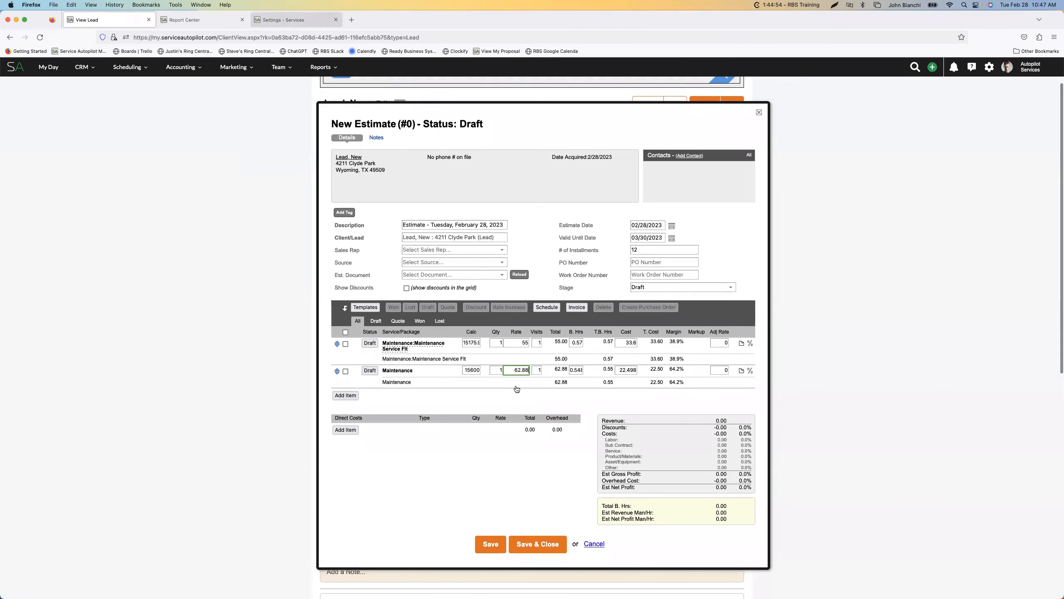
Open the Maintenance service in the service settings, and set the Maintenance Service Flt line's Calc to 15600 on the estimate
{"action": "left_click", "coordinate": [292, 19]}
{"action": "left_click", "coordinate": [90, 415]}
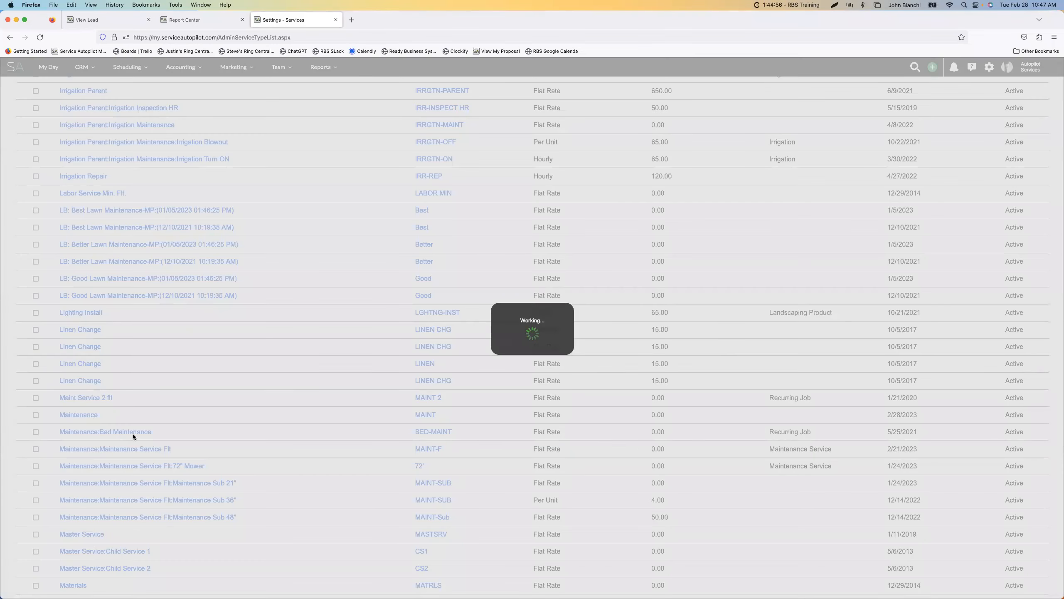
{"action": "left_click", "coordinate": [103, 19]}
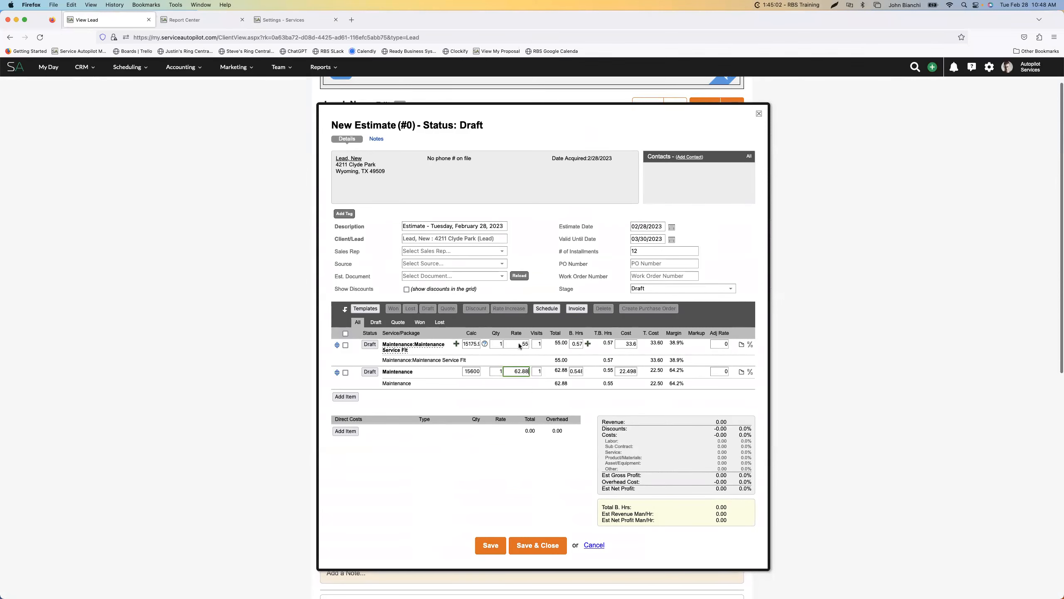
{"action": "left_click", "coordinate": [473, 347]}
{"action": "type", "text": "15600"}
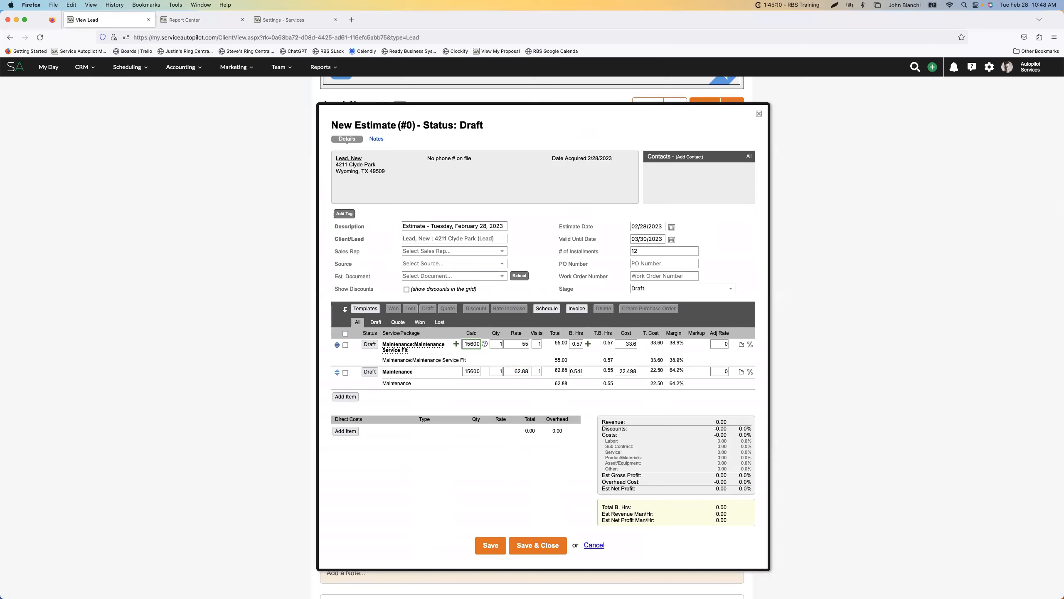
{"action": "left_click", "coordinate": [515, 345]}
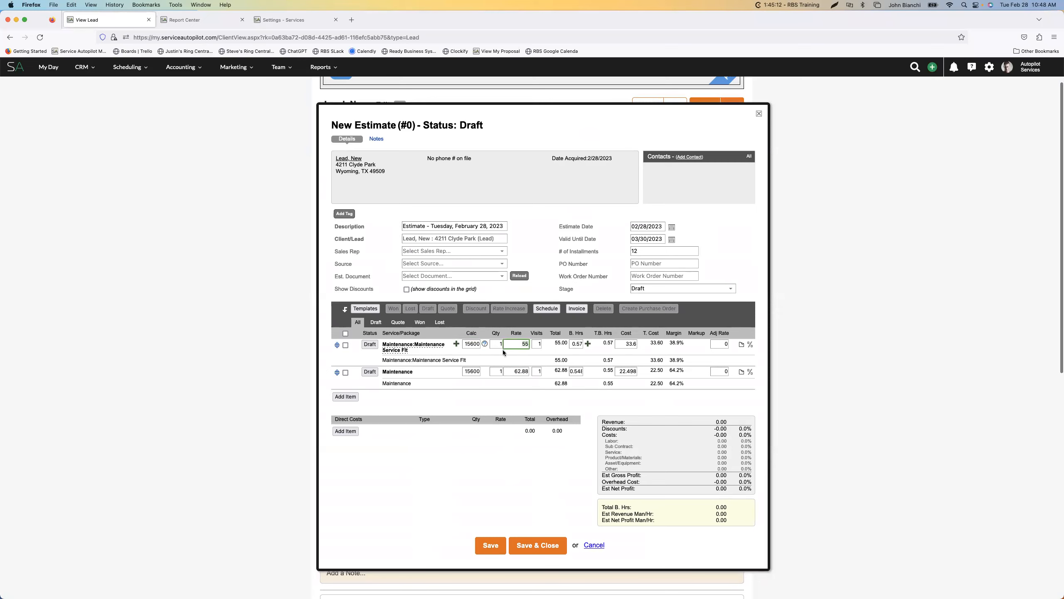
Try a Calc value of 16000 on the Maintenance Service Flt line, and raise it to 18500
{"action": "left_click", "coordinate": [473, 345]}
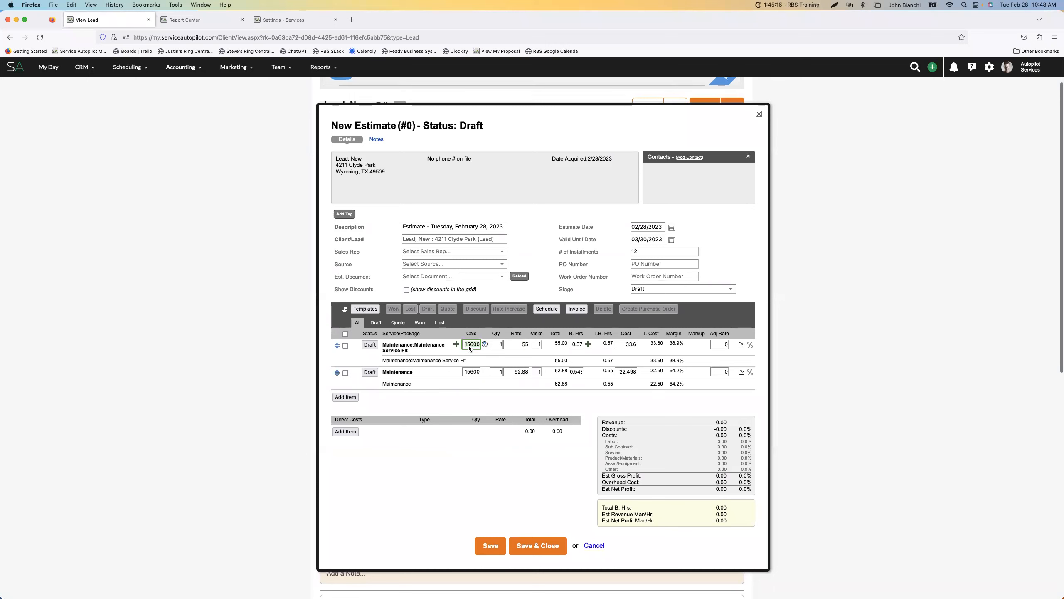
{"action": "double_click", "coordinate": [469, 347]}
{"action": "type", "text": "16000"}
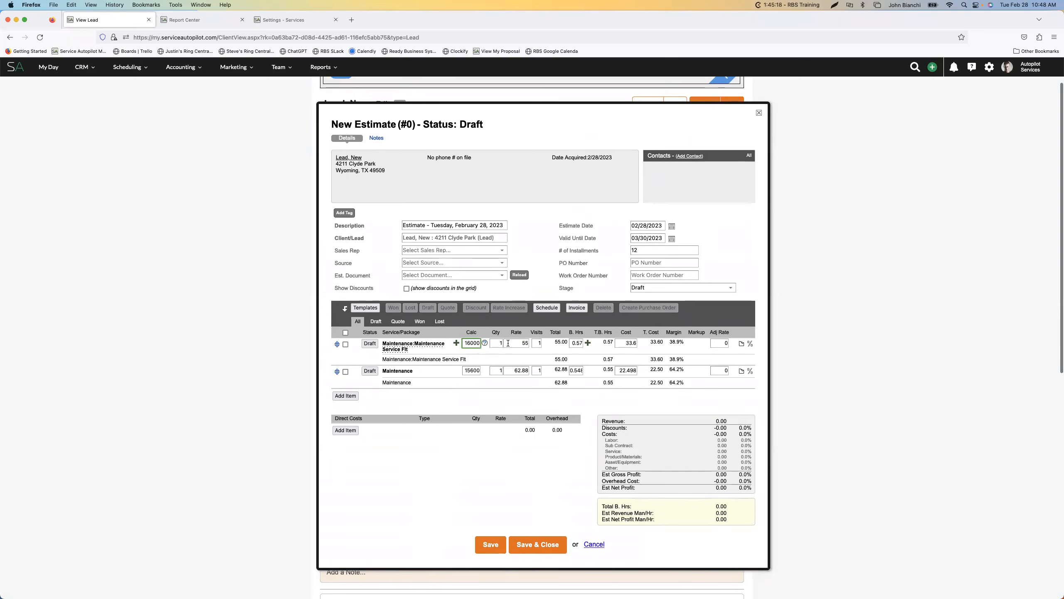
{"action": "left_click", "coordinate": [508, 343]}
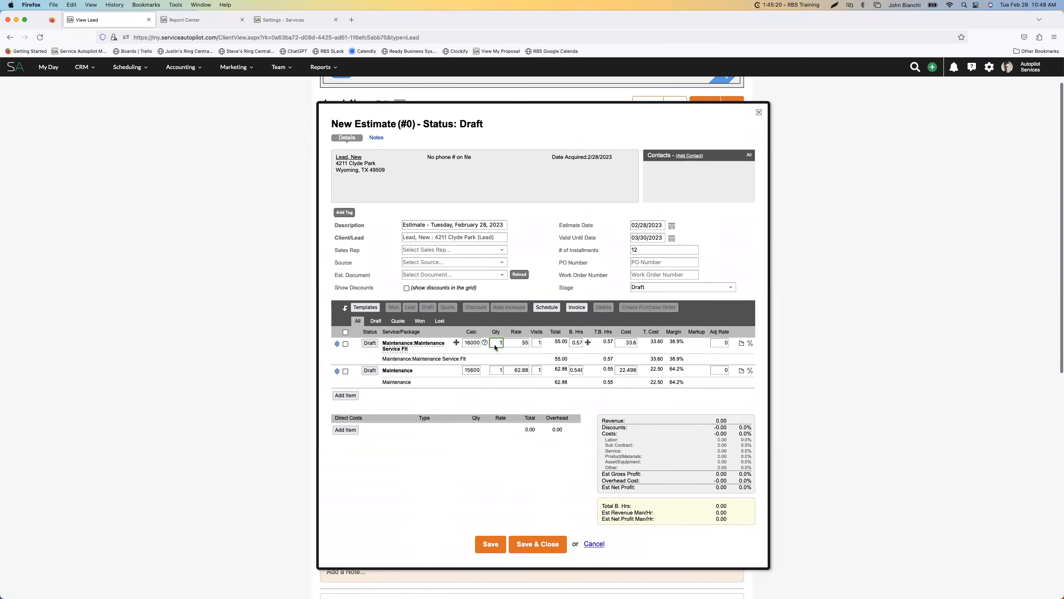
{"action": "left_click", "coordinate": [473, 345]}
{"action": "type", "text": "18500"}
{"action": "key", "text": "Tab"}
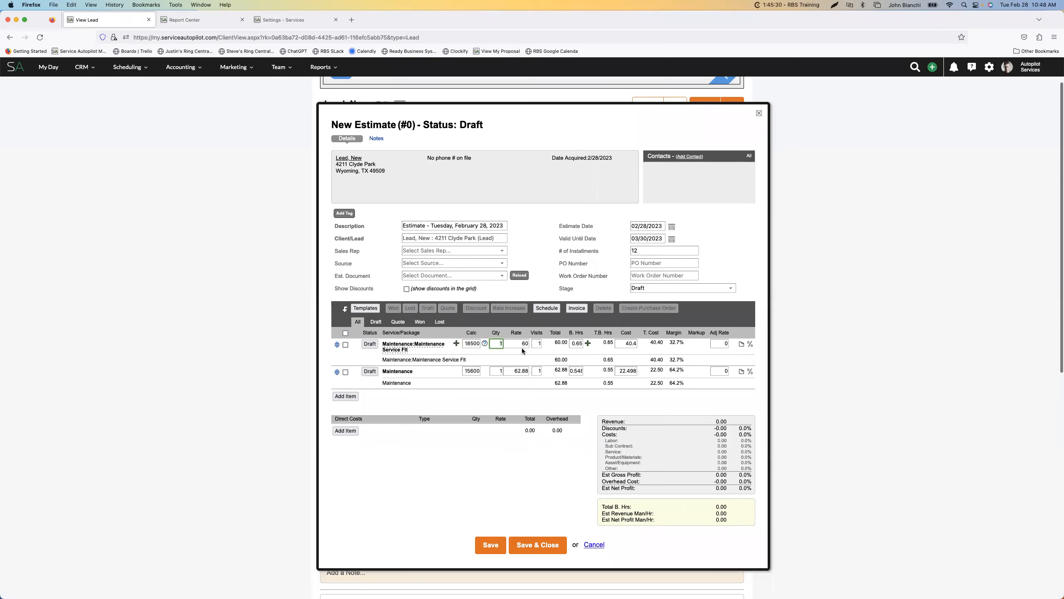
Review the Maintenance service's rate matrix in the service settings and close the service
{"action": "left_click", "coordinate": [281, 21]}
{"action": "scroll", "coordinate": [457, 180], "scroll_direction": "up", "scroll_amount": 3}
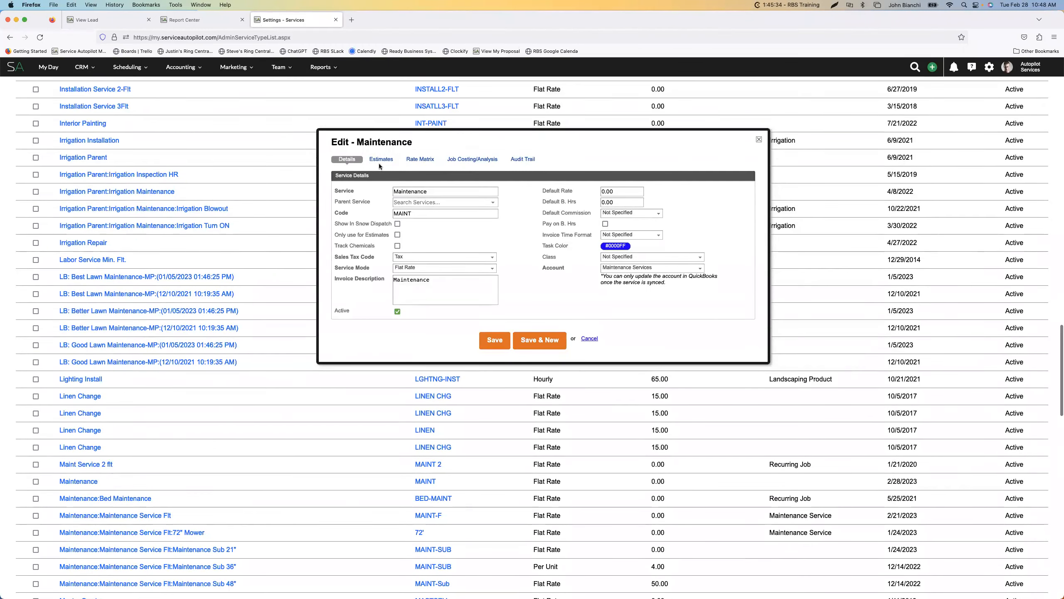
{"action": "left_click", "coordinate": [381, 159]}
{"action": "left_click", "coordinate": [423, 160]}
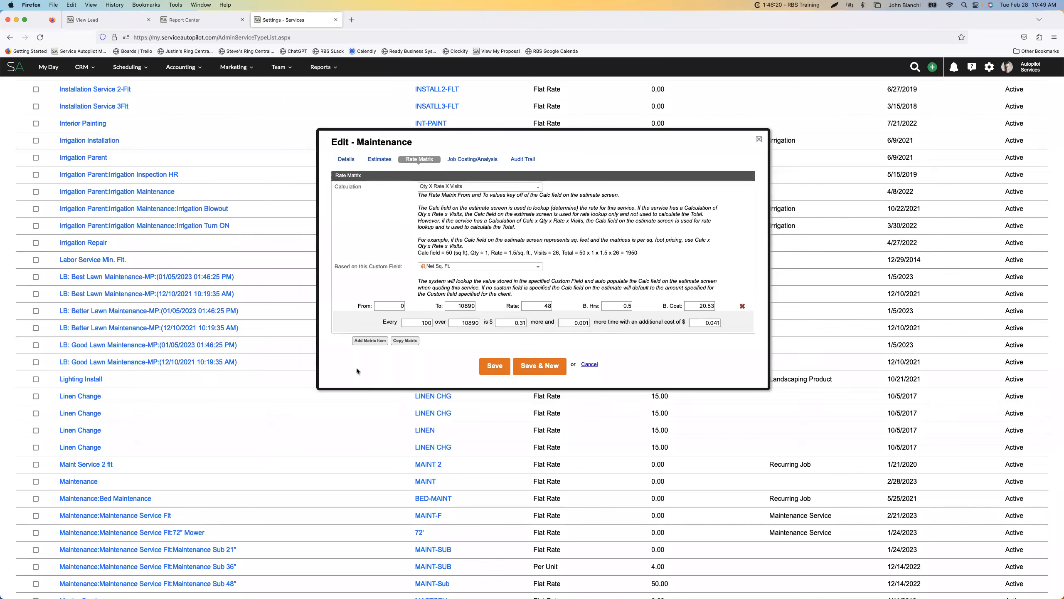
{"action": "scroll", "coordinate": [363, 181], "scroll_direction": "up", "scroll_amount": 2}
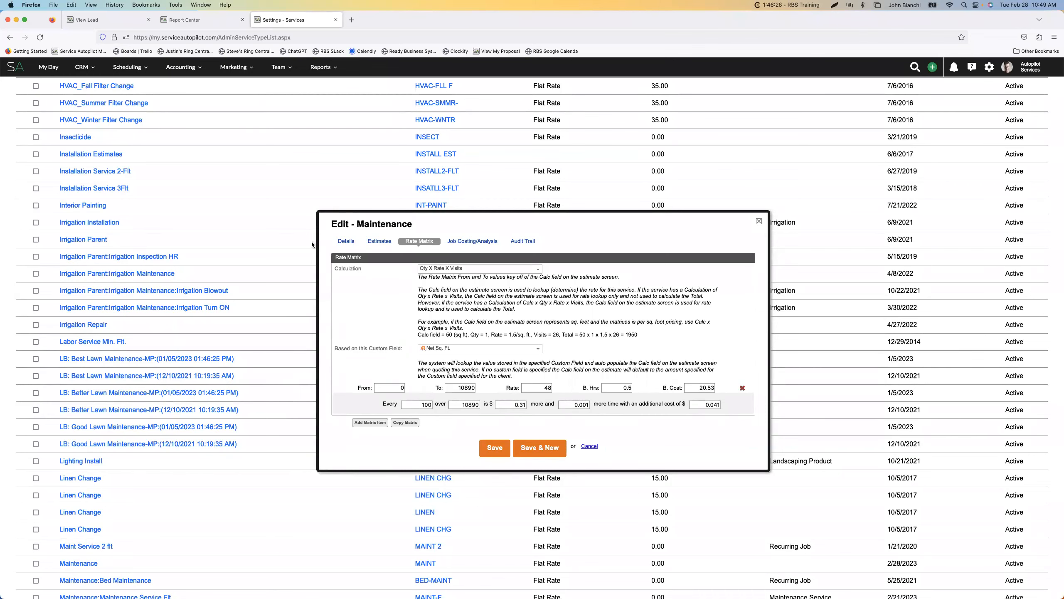
{"action": "left_click", "coordinate": [148, 244]}
Find the Mulch Installation FLT service in the services list and examine its rate matrix and service details
{"action": "scroll", "coordinate": [148, 244], "scroll_direction": "up", "scroll_amount": 7}
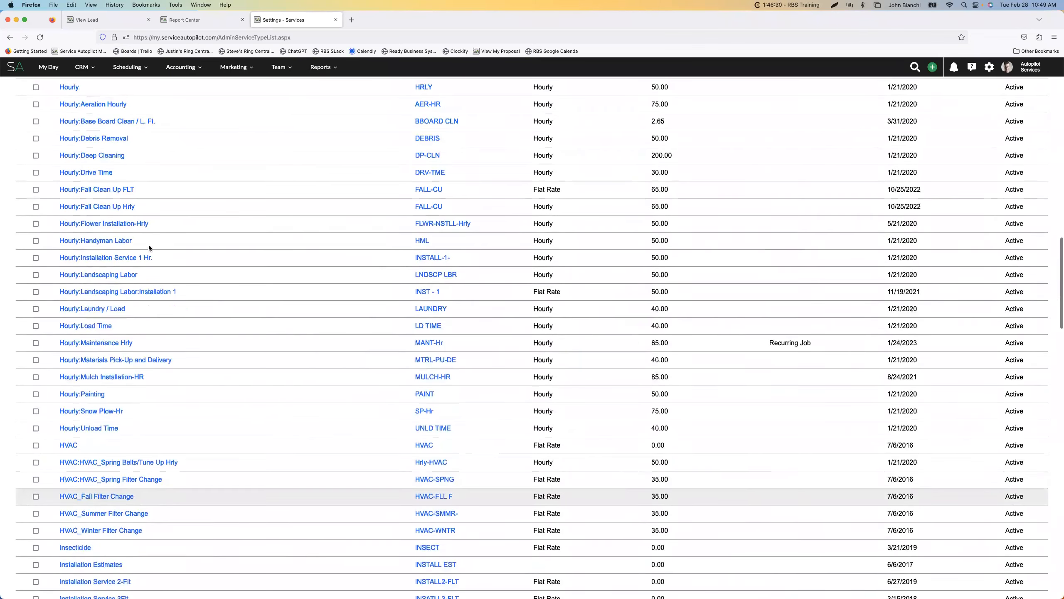
{"action": "scroll", "coordinate": [149, 247], "scroll_direction": "down", "scroll_amount": 20}
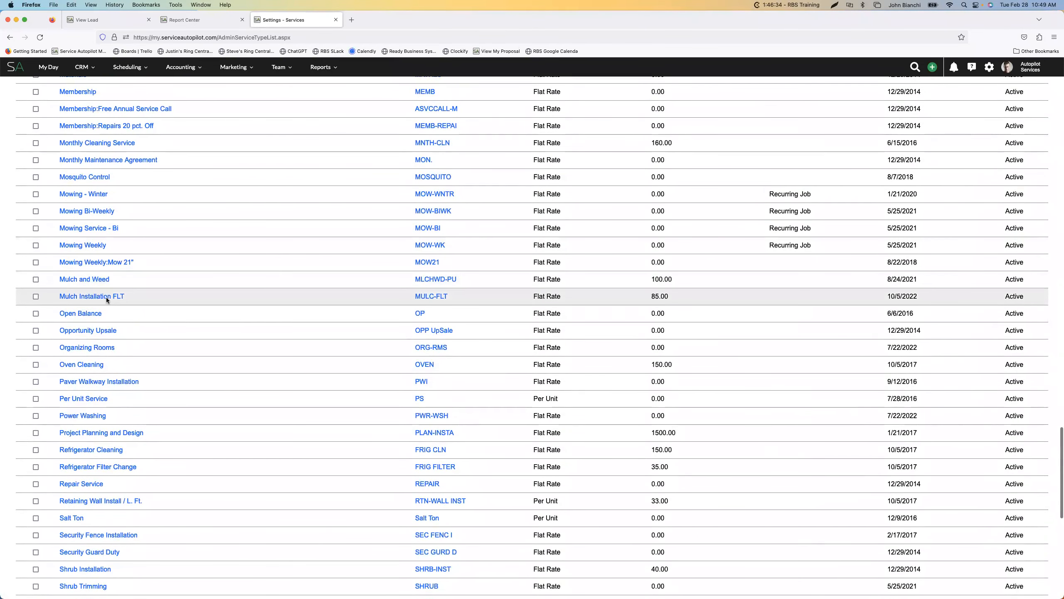
{"action": "scroll", "coordinate": [106, 297], "scroll_direction": "up", "scroll_amount": 1}
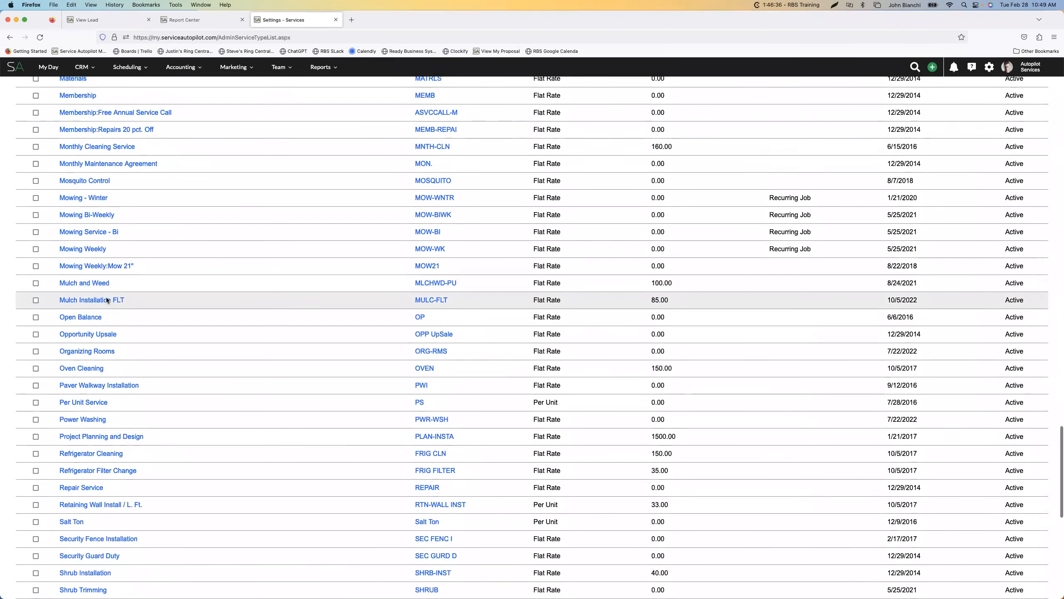
{"action": "left_click", "coordinate": [97, 301]}
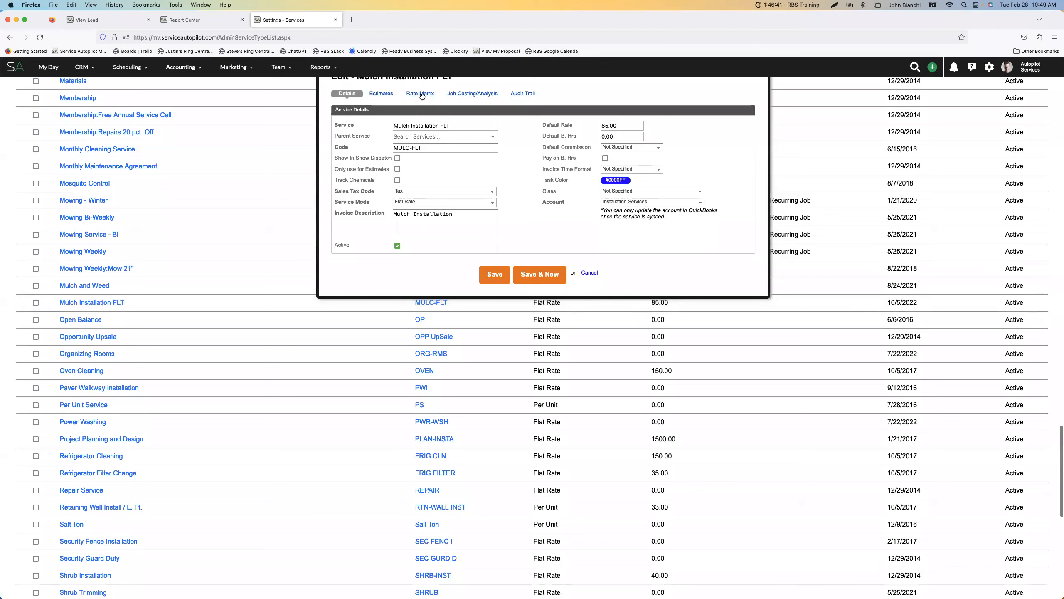
{"action": "left_click", "coordinate": [419, 93]}
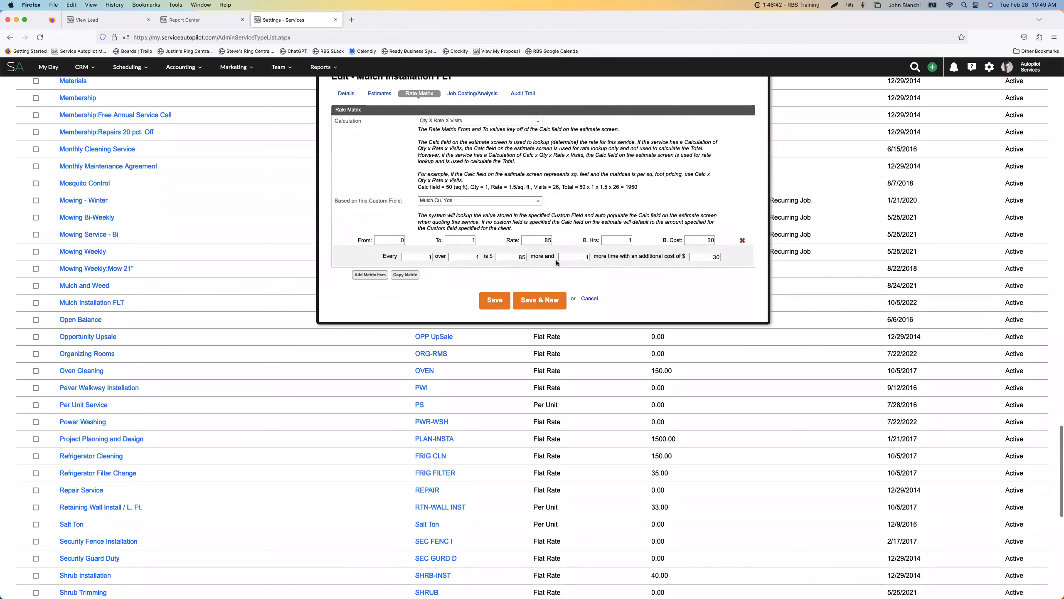
{"action": "scroll", "coordinate": [553, 263], "scroll_direction": "up", "scroll_amount": 2}
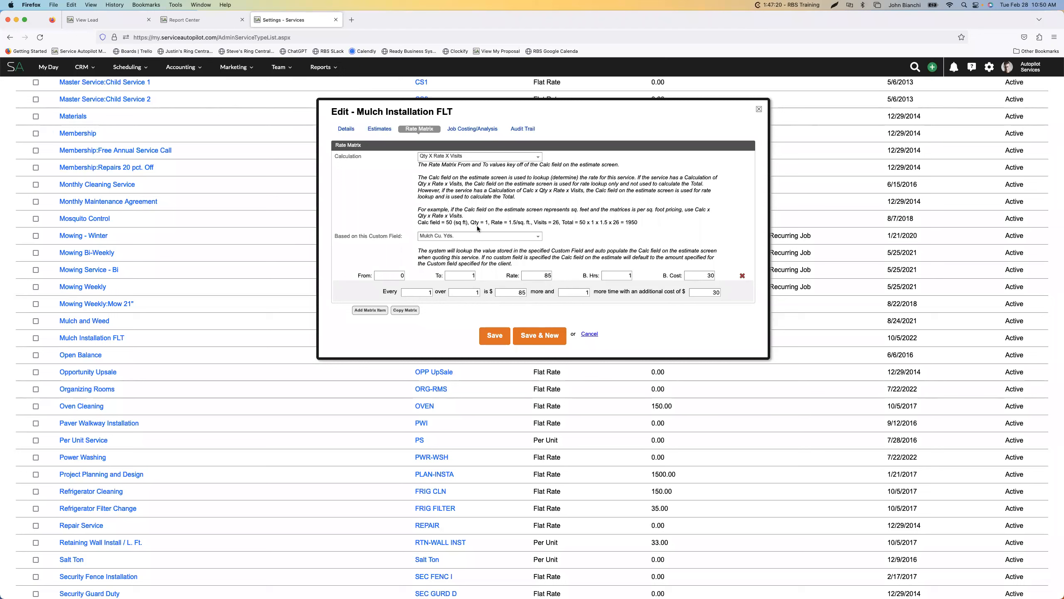
{"action": "left_click", "coordinate": [347, 129]}
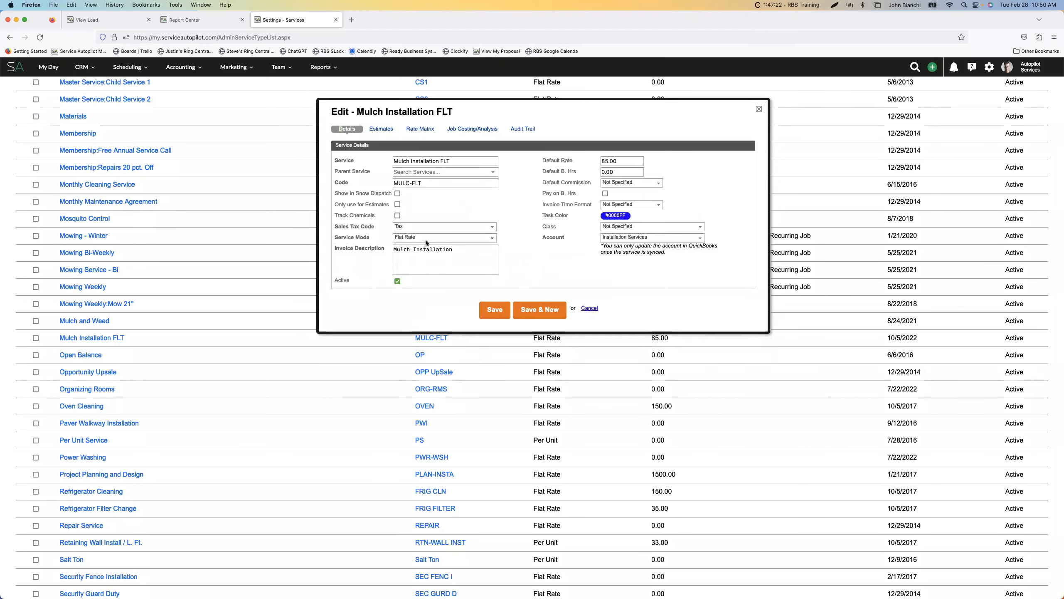
{"action": "left_click", "coordinate": [416, 130]}
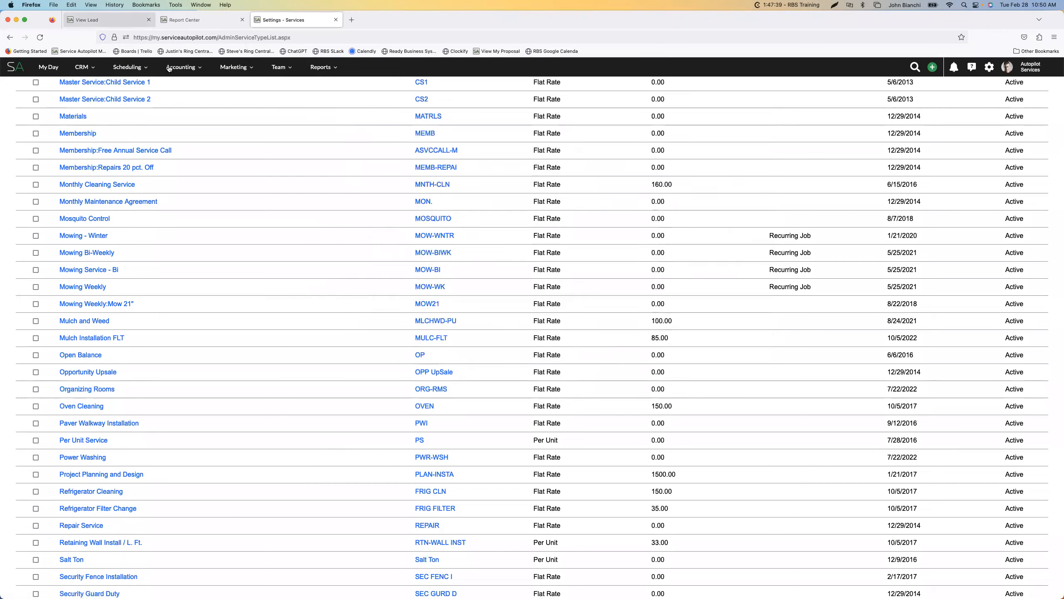
Add the Mulch Installation FLT service to the lead's draft estimate and set its Calc value to 6
{"action": "left_click", "coordinate": [105, 19]}
{"action": "left_click", "coordinate": [345, 396]}
{"action": "left_click", "coordinate": [436, 416]}
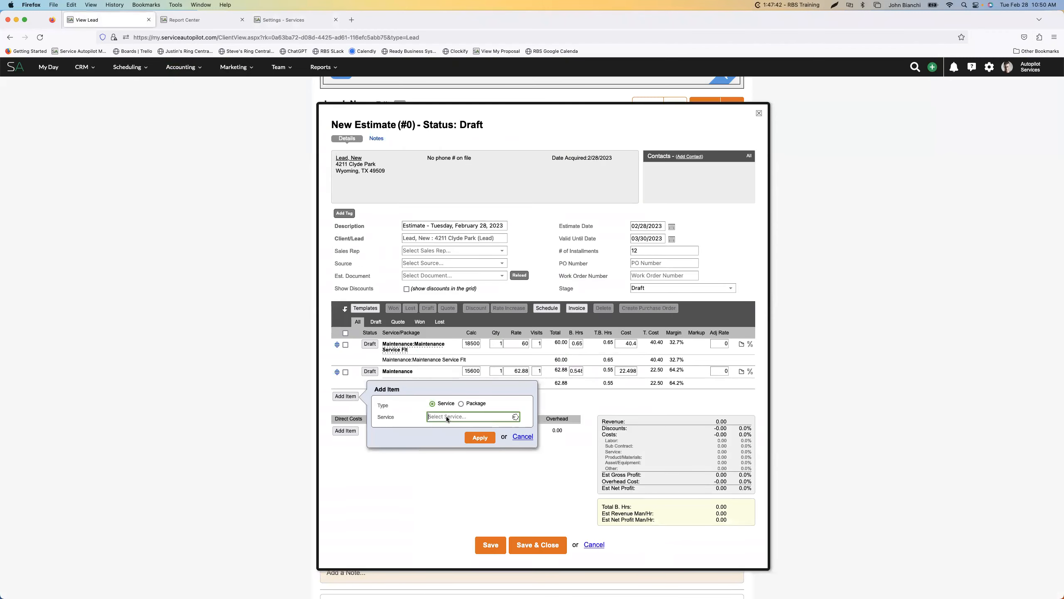
{"action": "type", "text": "mulch"}
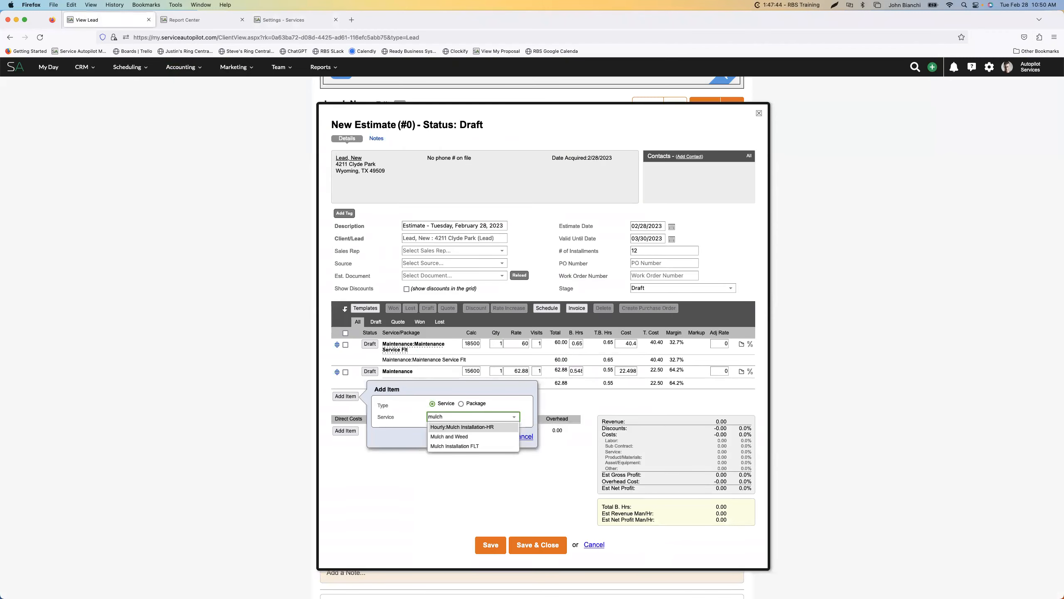
{"action": "left_click", "coordinate": [464, 446]}
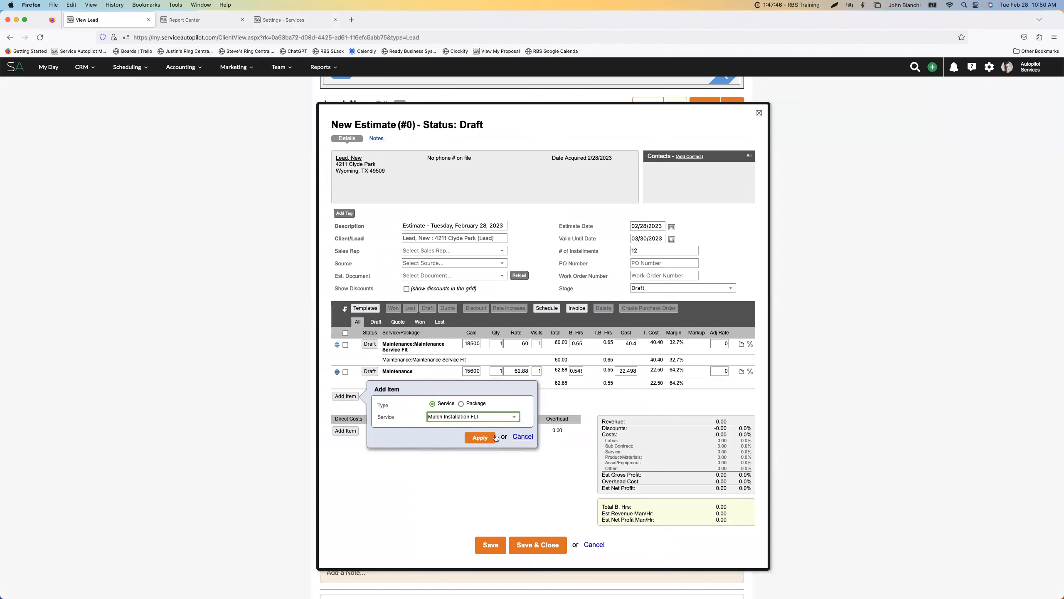
{"action": "left_click", "coordinate": [486, 437]}
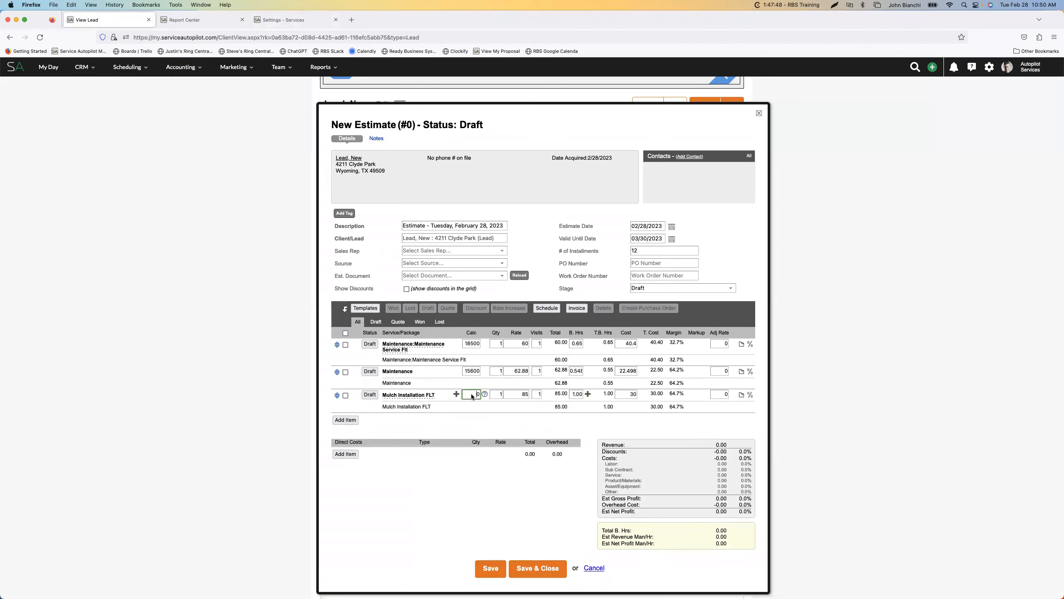
{"action": "type", "text": "6"}
{"action": "left_click", "coordinate": [524, 395]}
Change the status of only the Mulch Installation FLT line to Quote
{"action": "left_click", "coordinate": [345, 333]}
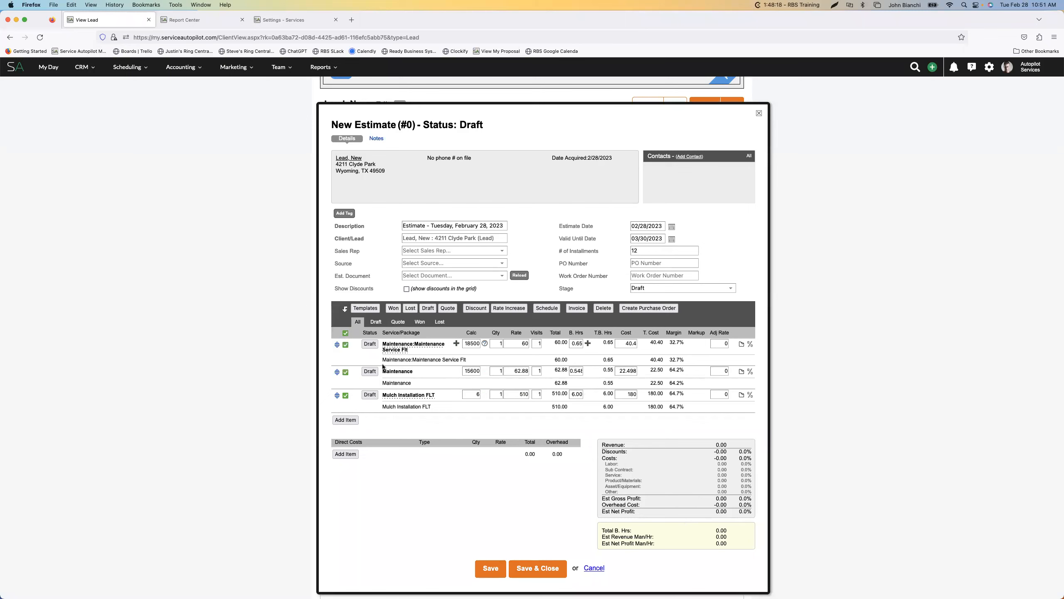
{"action": "left_click", "coordinate": [345, 345]}
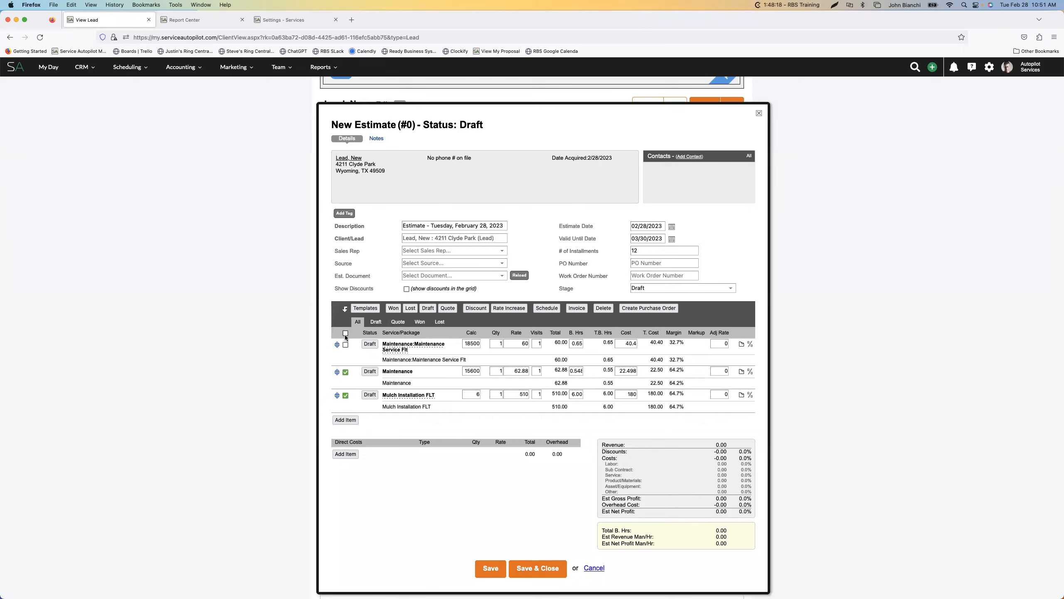
{"action": "left_click", "coordinate": [345, 372]}
{"action": "left_click", "coordinate": [447, 307]}
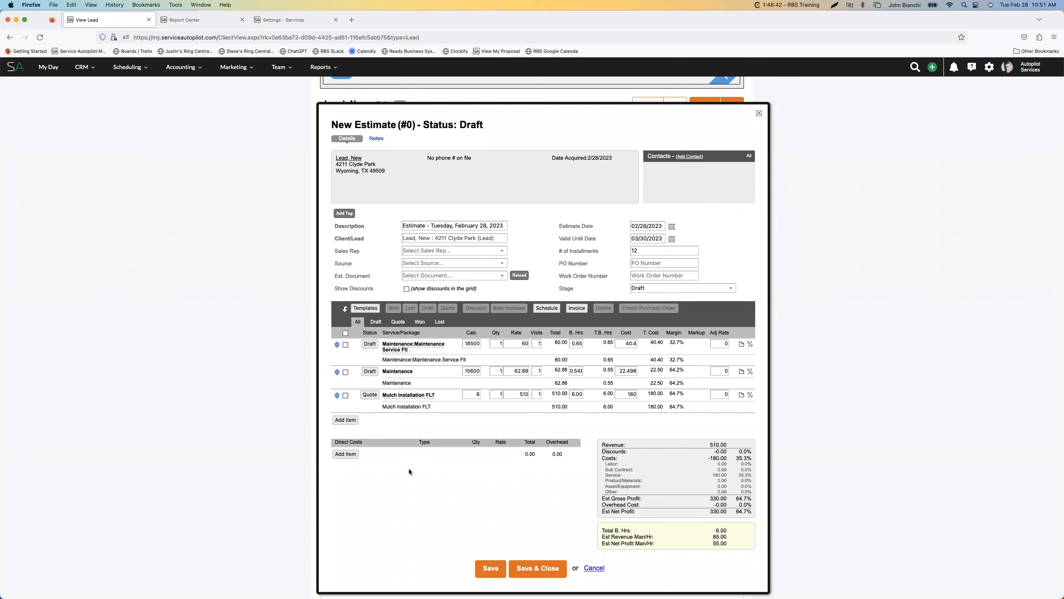
{"action": "left_click", "coordinate": [346, 454]}
{"action": "left_click", "coordinate": [456, 464]}
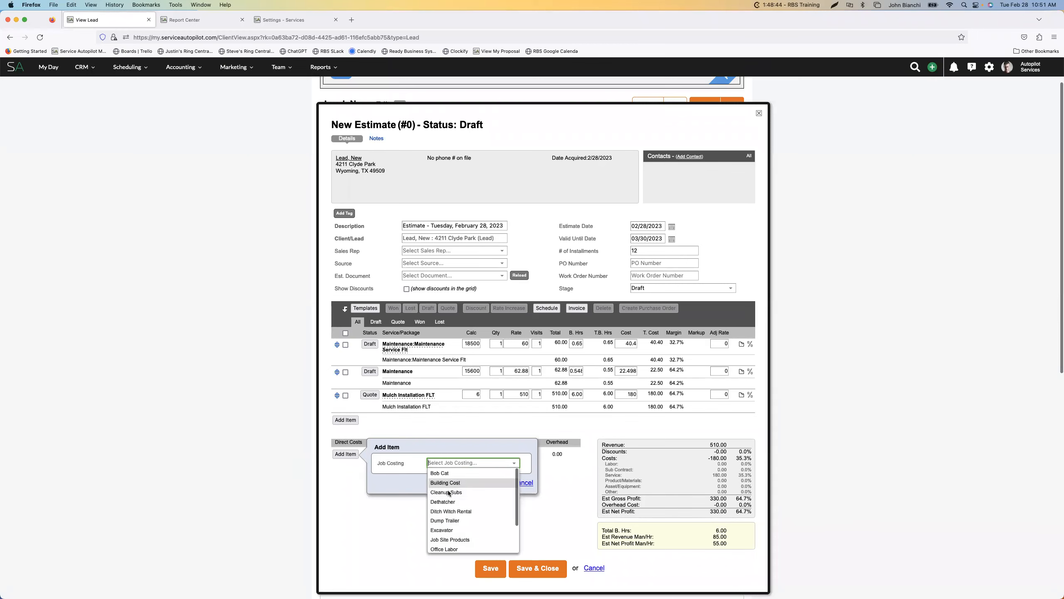
{"action": "scroll", "coordinate": [451, 507], "scroll_direction": "down", "scroll_amount": 3}
{"action": "scroll", "coordinate": [450, 499], "scroll_direction": "down", "scroll_amount": 3}
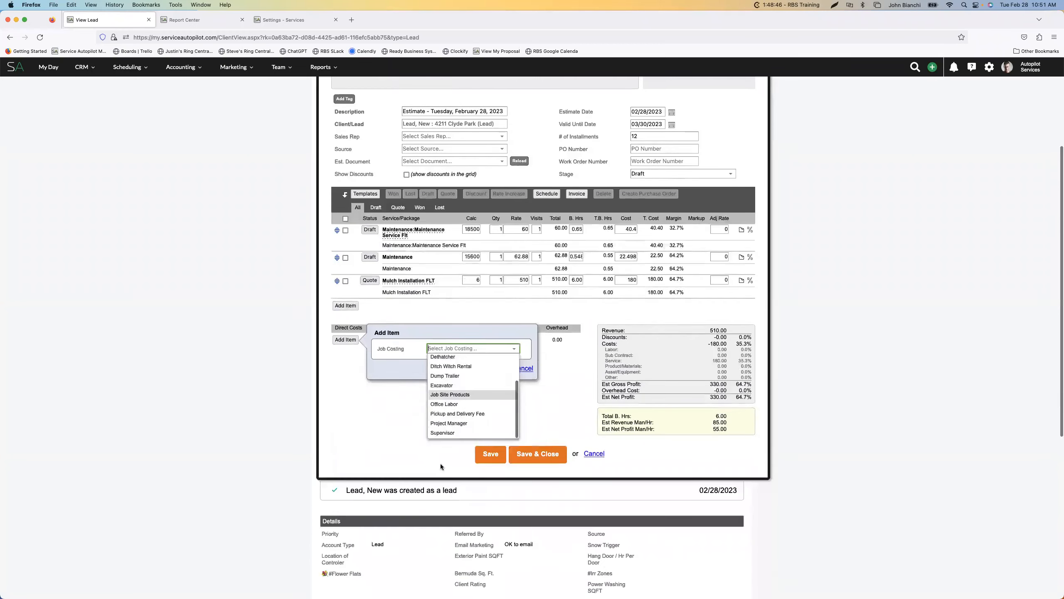
{"action": "scroll", "coordinate": [441, 464], "scroll_direction": "up", "scroll_amount": 4}
{"action": "left_click", "coordinate": [413, 547]}
{"action": "left_click", "coordinate": [521, 511]}
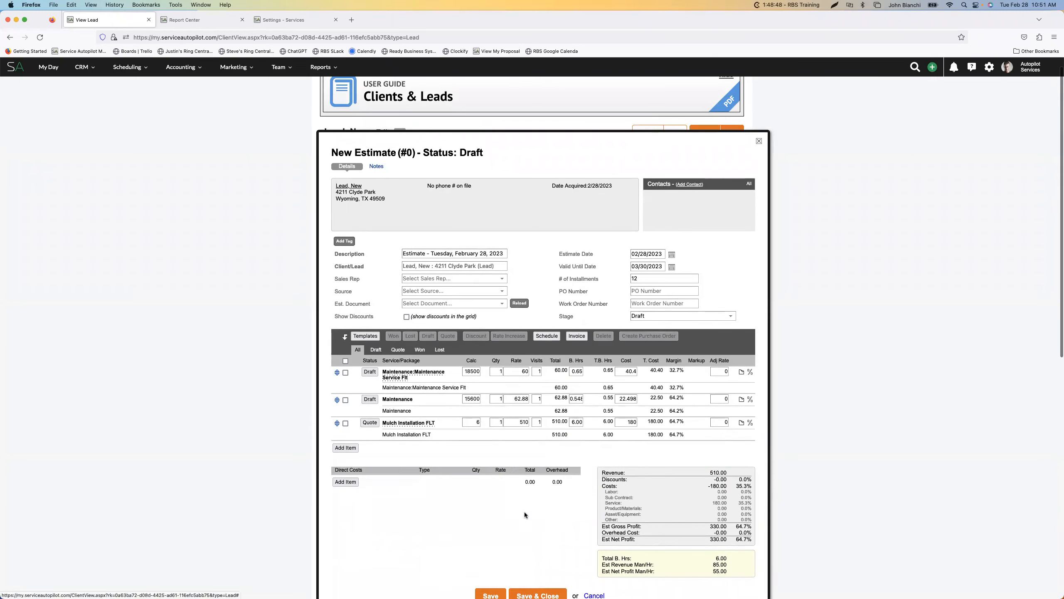
Add the product Materials:Mulch Pine Bark as a subitem of the Mulch Installation FLT service
{"action": "scroll", "coordinate": [524, 511], "scroll_direction": "down", "scroll_amount": 2}
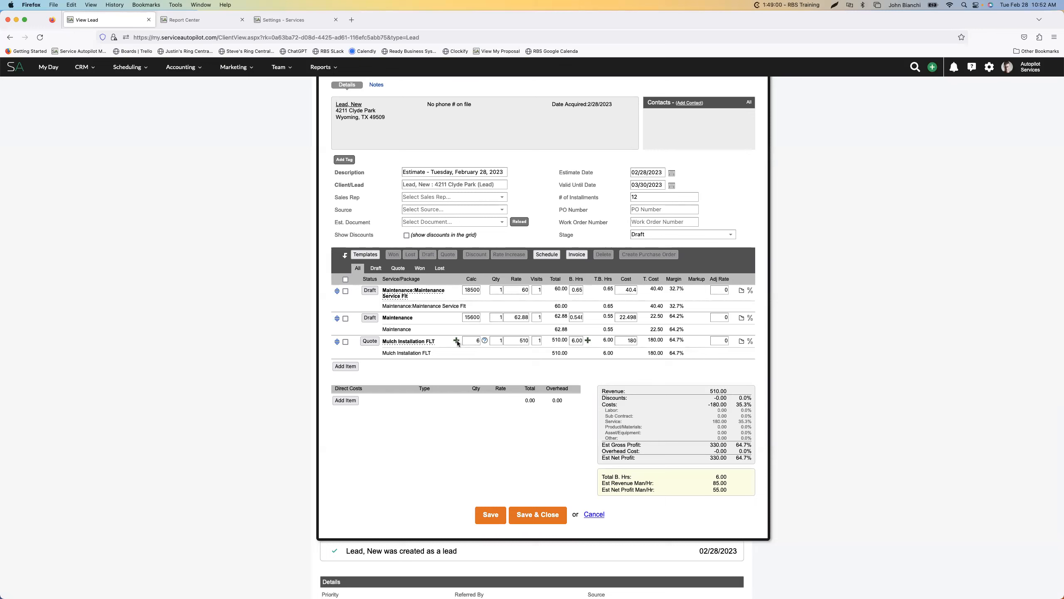
{"action": "left_click", "coordinate": [456, 340]}
{"action": "left_click", "coordinate": [539, 348]}
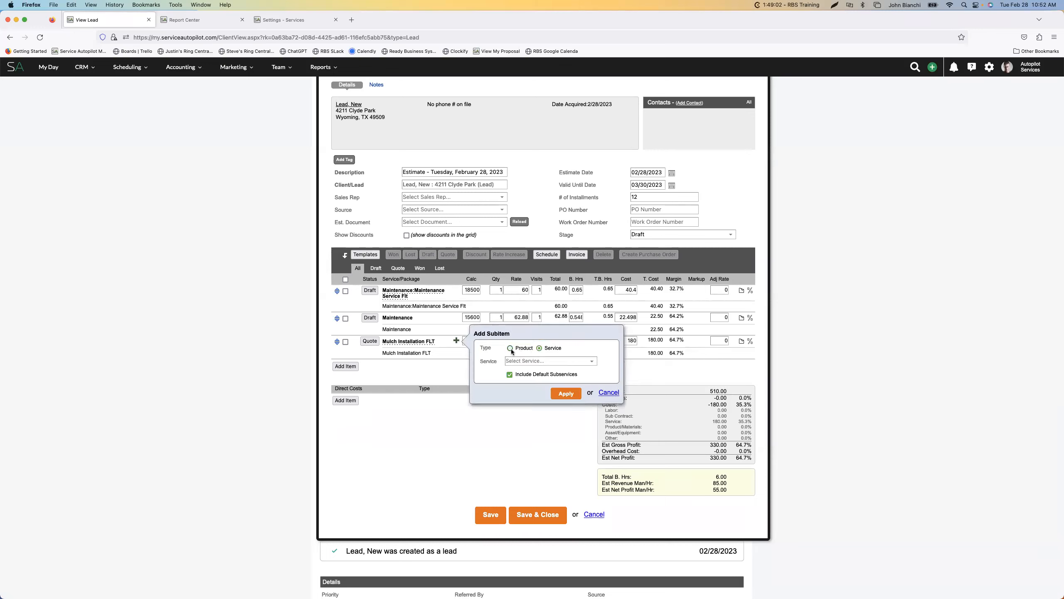
{"action": "left_click", "coordinate": [509, 348]}
{"action": "type", "text": "mu"}
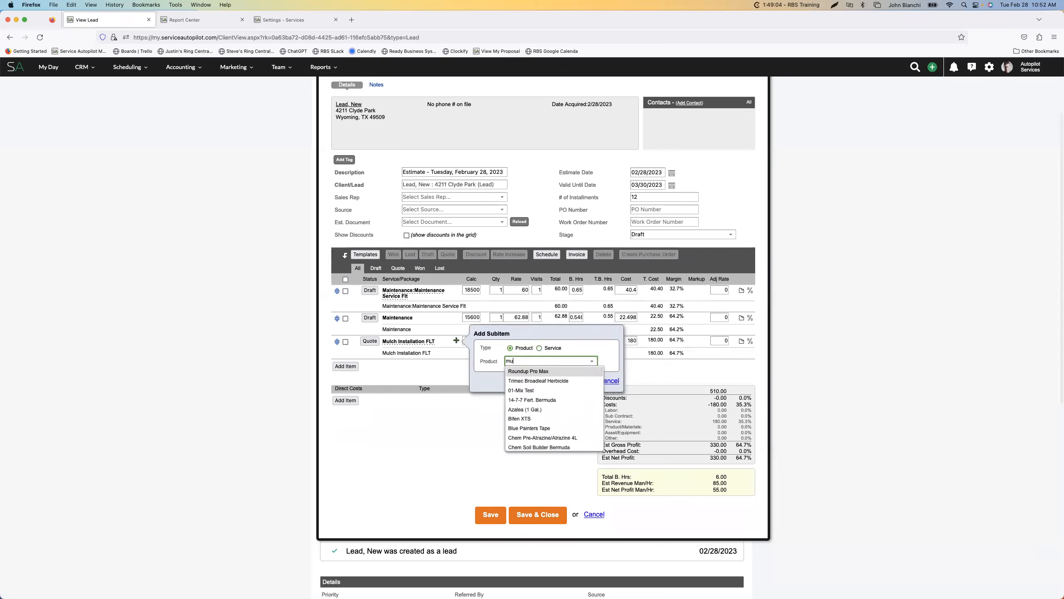
{"action": "type", "text": "lch"}
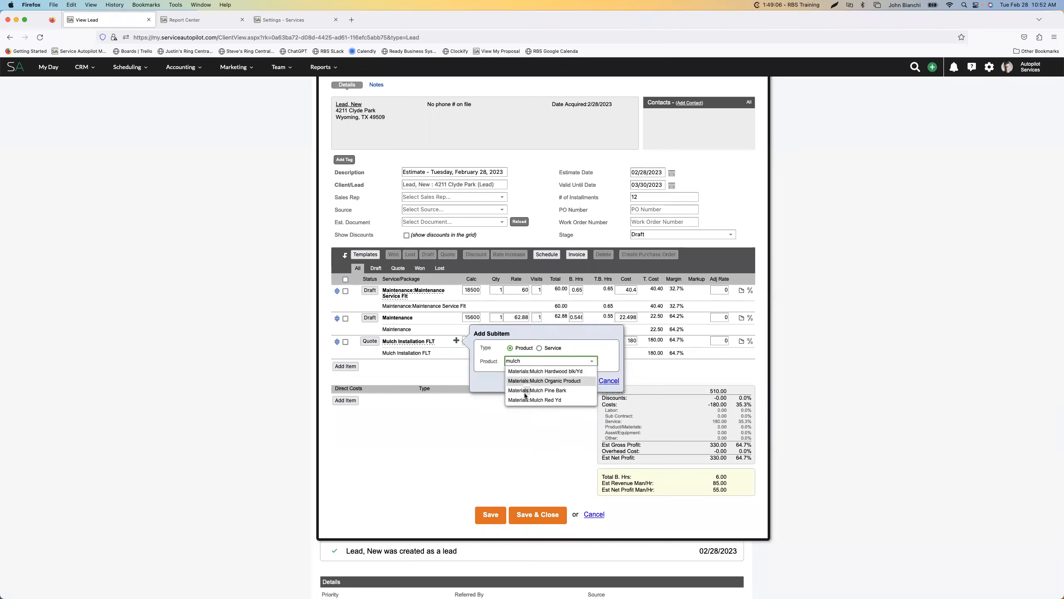
{"action": "left_click", "coordinate": [553, 390]}
{"action": "left_click", "coordinate": [560, 381]}
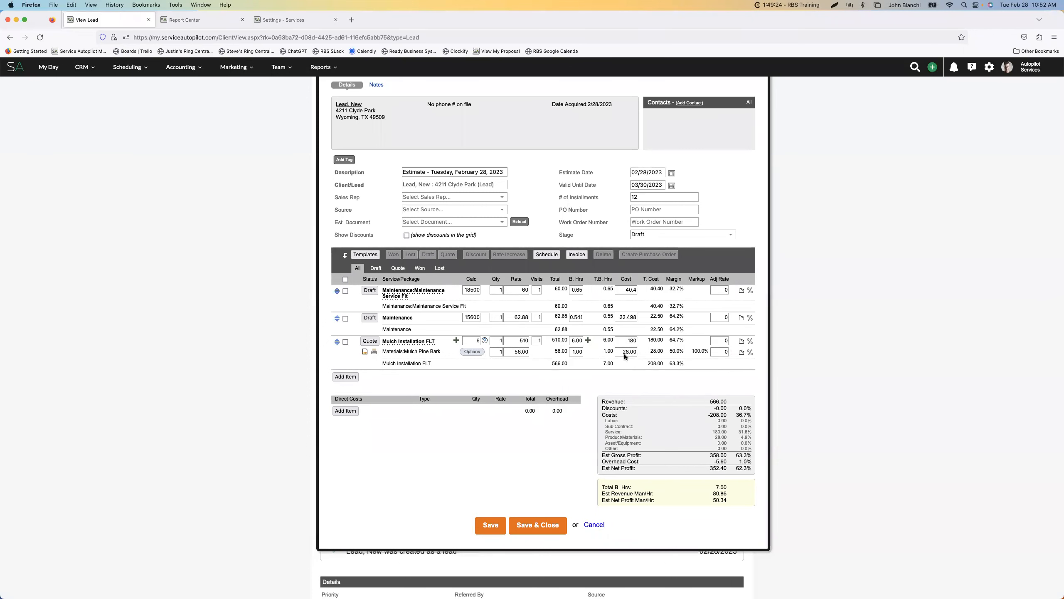
Set the quantity of the Mulch Pine Bark subitem to 6
{"action": "left_click", "coordinate": [501, 352]}
{"action": "key", "text": "BackSpace"}
{"action": "type", "text": "6"}
{"action": "left_click", "coordinate": [571, 352]}
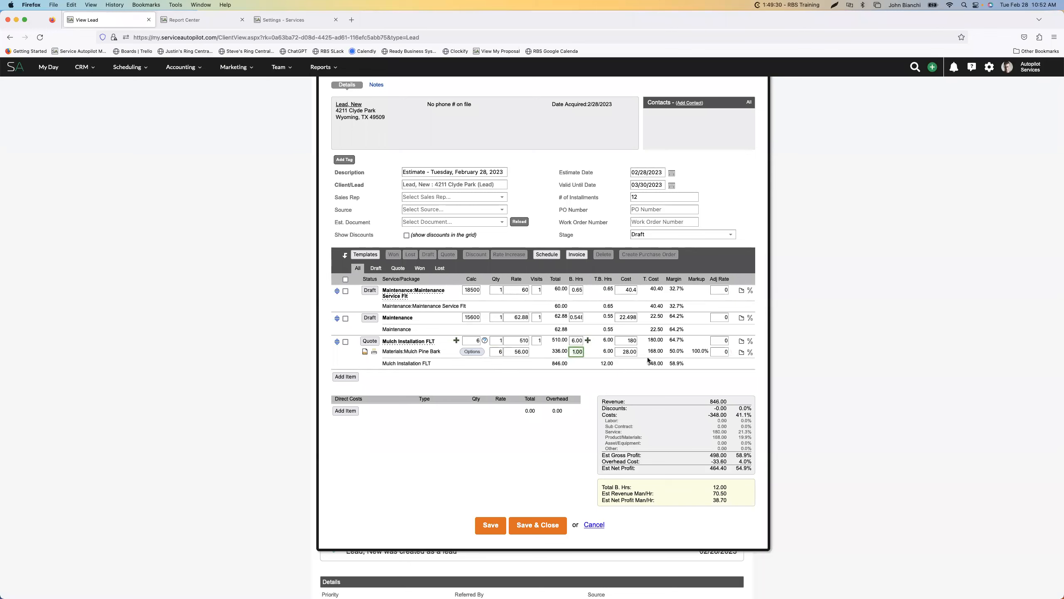
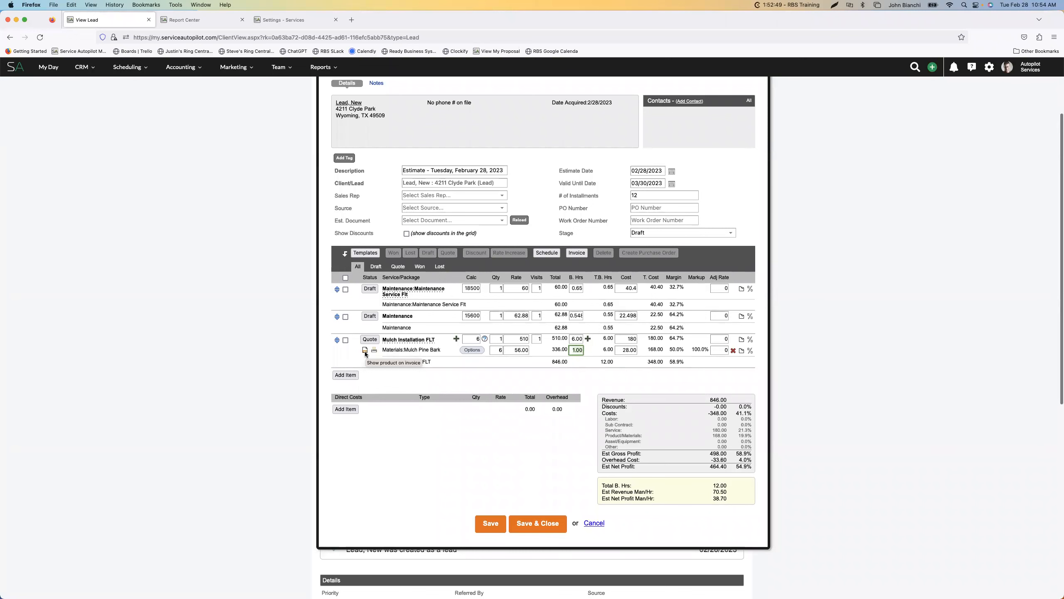
Mark the Mulch Installation FLT line as Won and try to save the estimate
{"action": "scroll", "coordinate": [366, 351], "scroll_direction": "down", "scroll_amount": 1}
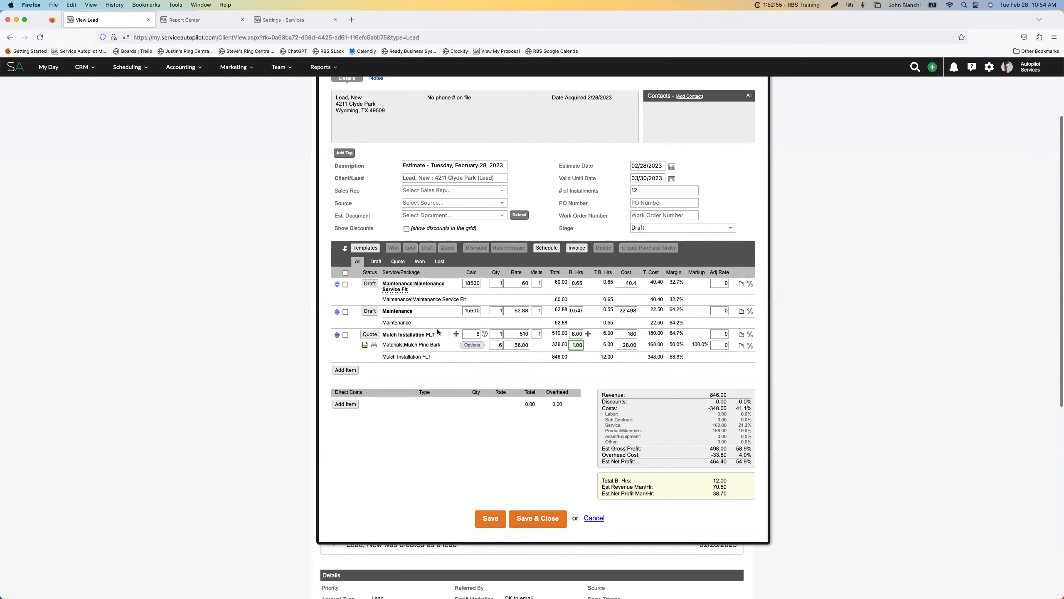
{"action": "scroll", "coordinate": [439, 330], "scroll_direction": "up", "scroll_amount": 3}
{"action": "scroll", "coordinate": [437, 328], "scroll_direction": "down", "scroll_amount": 5}
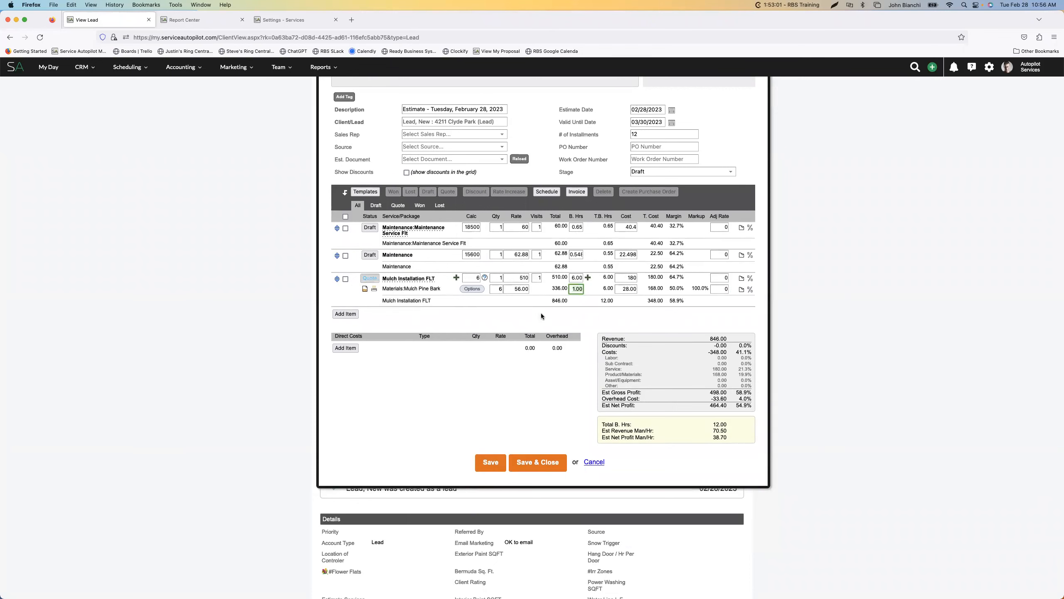
{"action": "scroll", "coordinate": [540, 315], "scroll_direction": "up", "scroll_amount": 1}
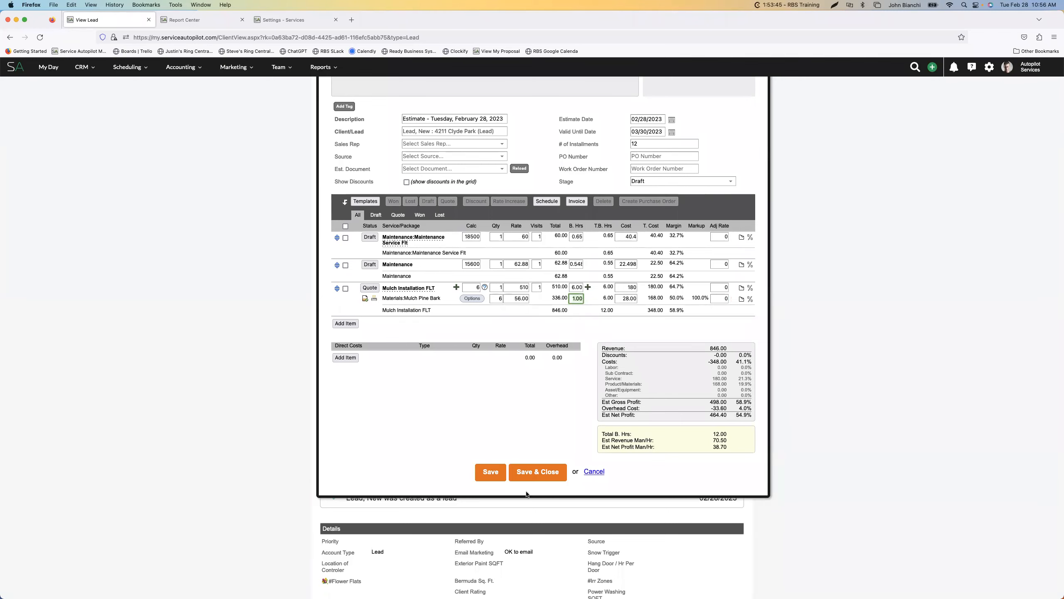
{"action": "left_click", "coordinate": [493, 475]}
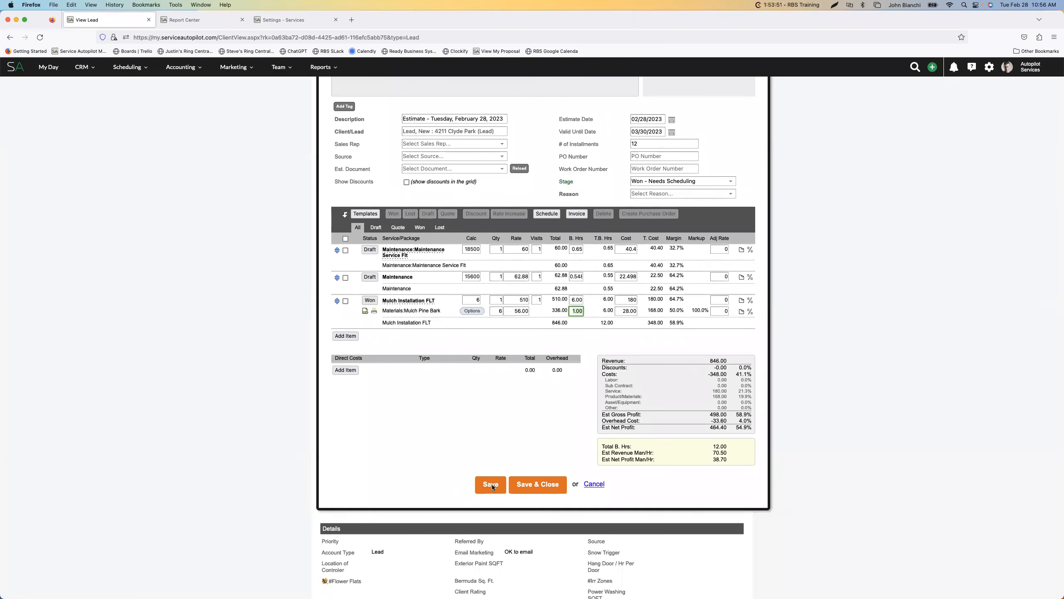
{"action": "left_click", "coordinate": [492, 484]}
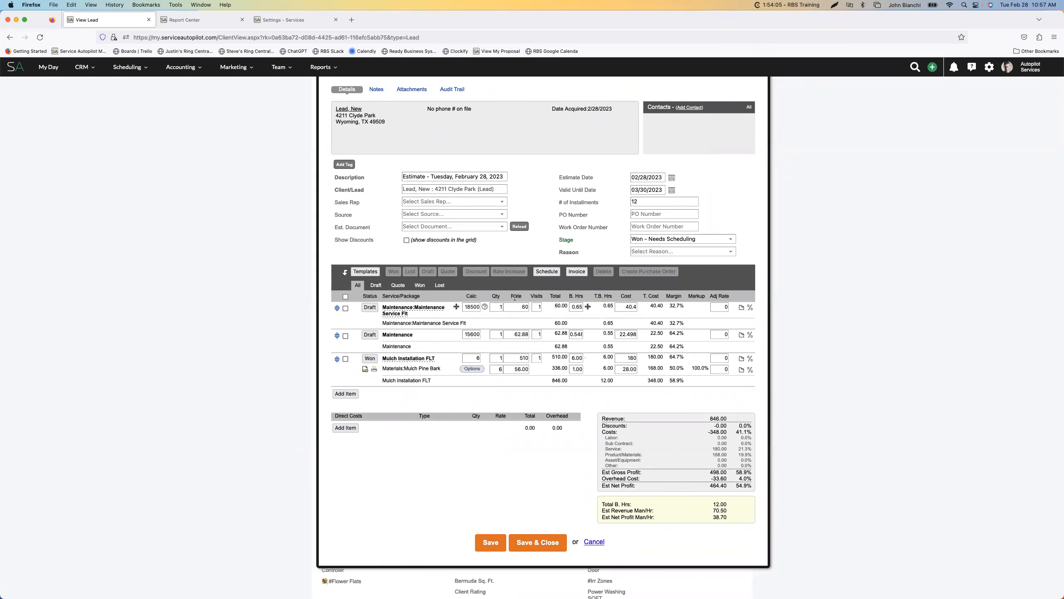
Select Price as the reason the estimate was won
{"action": "left_click", "coordinate": [542, 272]}
{"action": "scroll", "coordinate": [564, 272], "scroll_direction": "down", "scroll_amount": 2}
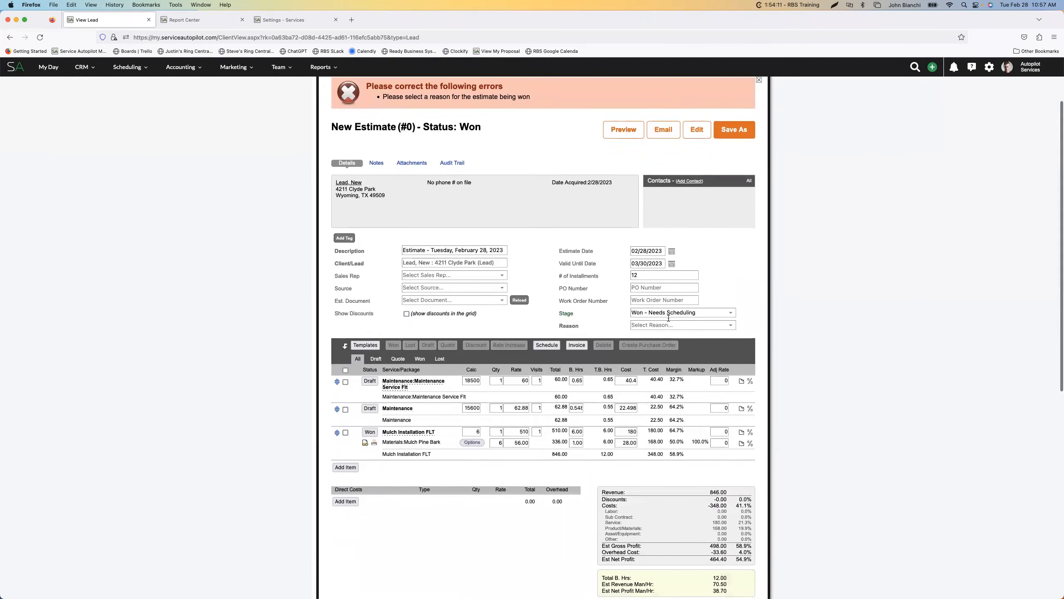
{"action": "left_click", "coordinate": [670, 325]}
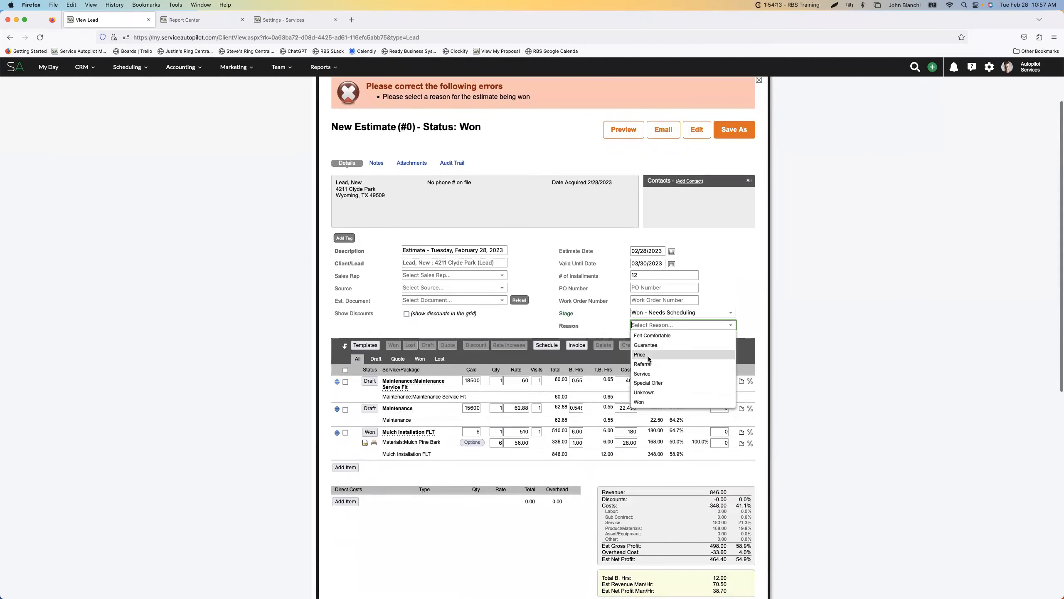
{"action": "left_click", "coordinate": [648, 355]}
Apply the Mulch Pine Bark product options with only Invoice enabled, and save the won estimate
{"action": "scroll", "coordinate": [532, 344], "scroll_direction": "down", "scroll_amount": 4}
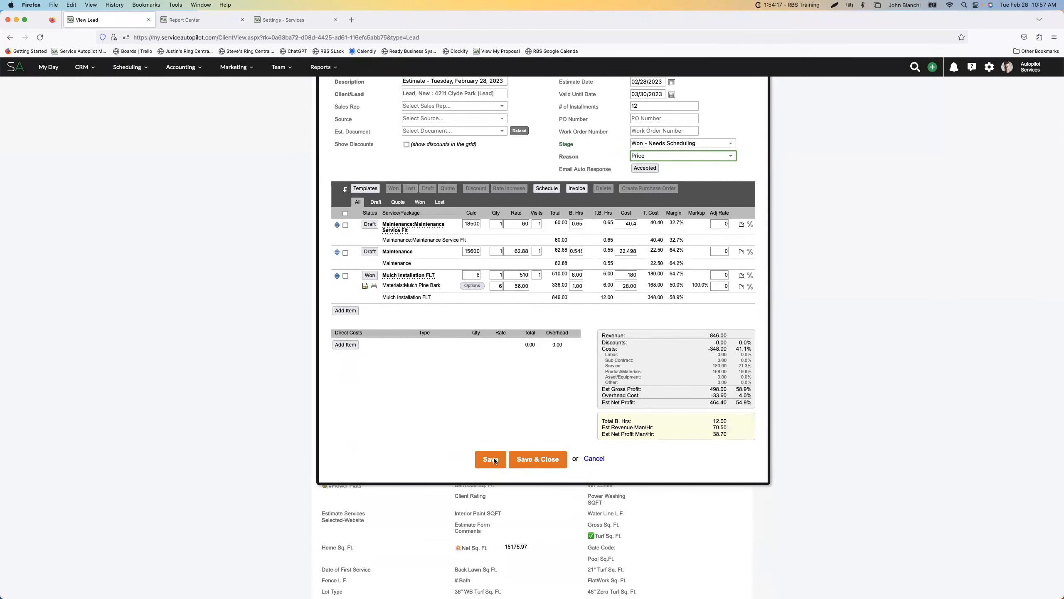
{"action": "left_click", "coordinate": [475, 286]}
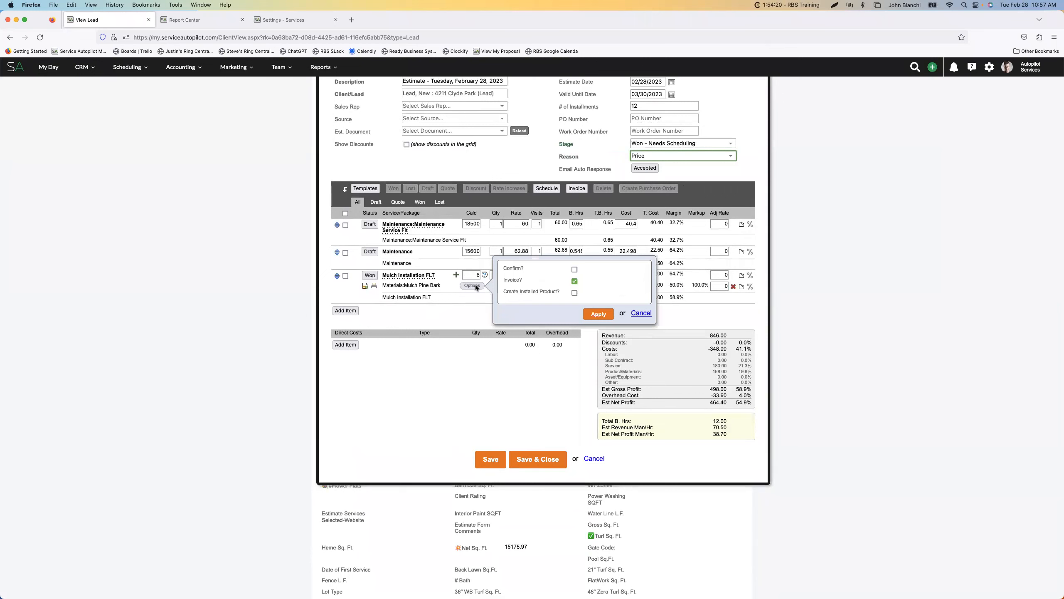
{"action": "left_click", "coordinate": [595, 315]}
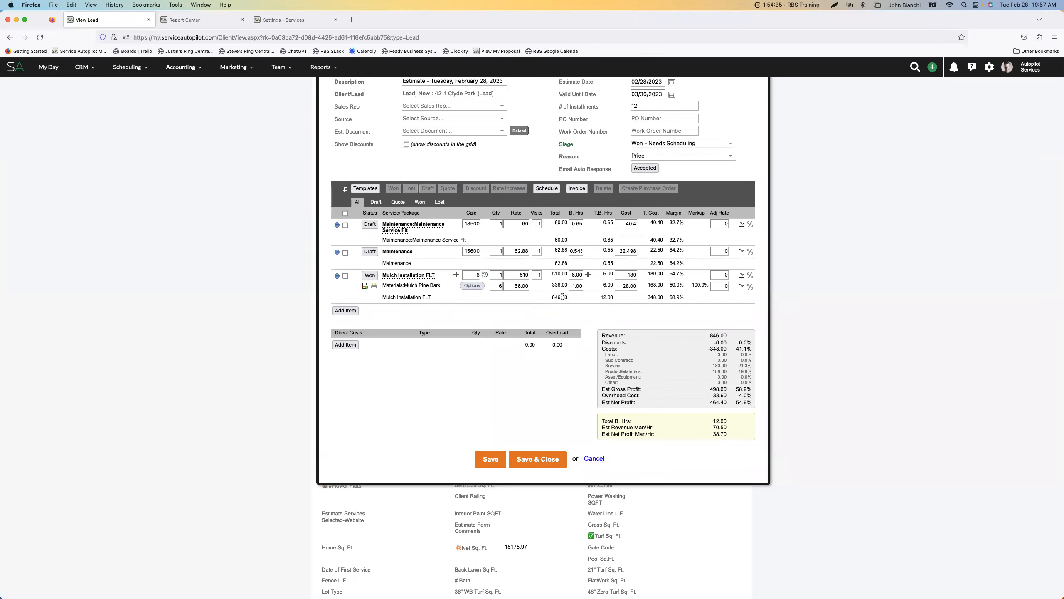
{"action": "scroll", "coordinate": [543, 250], "scroll_direction": "up", "scroll_amount": 5}
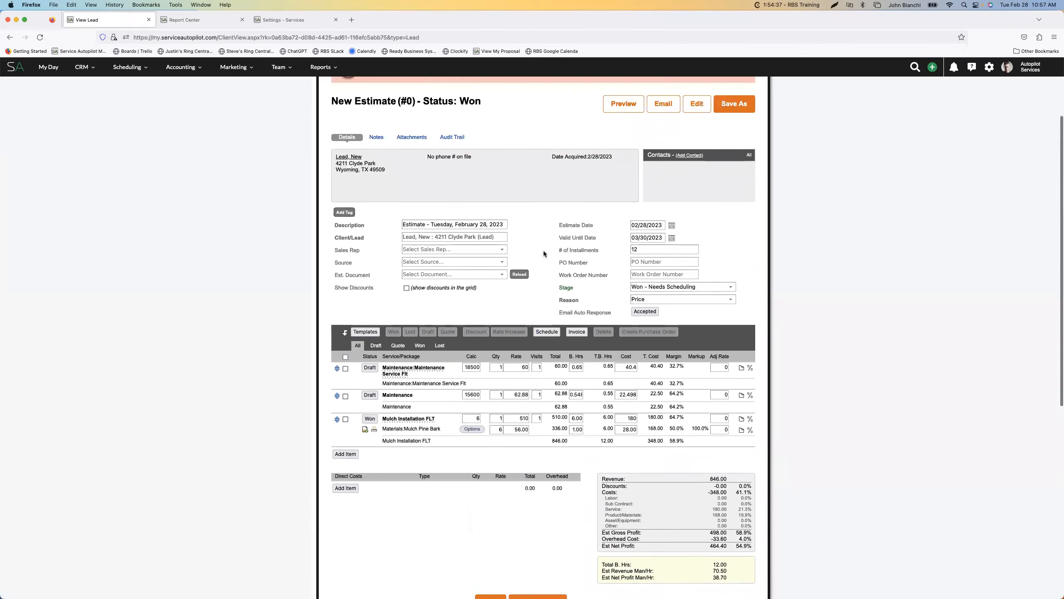
{"action": "scroll", "coordinate": [544, 250], "scroll_direction": "down", "scroll_amount": 5}
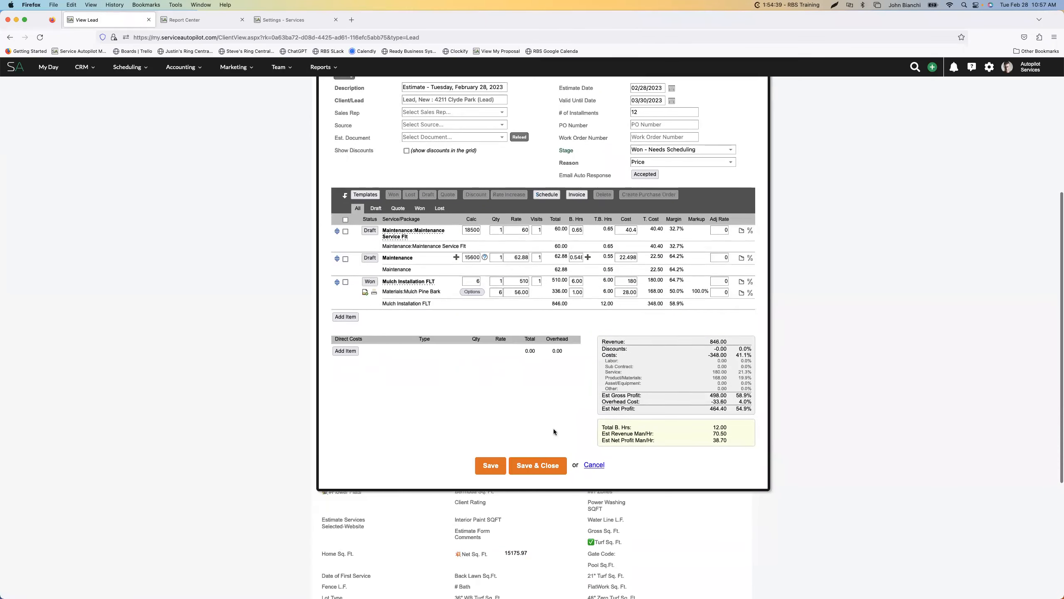
{"action": "left_click", "coordinate": [493, 466]}
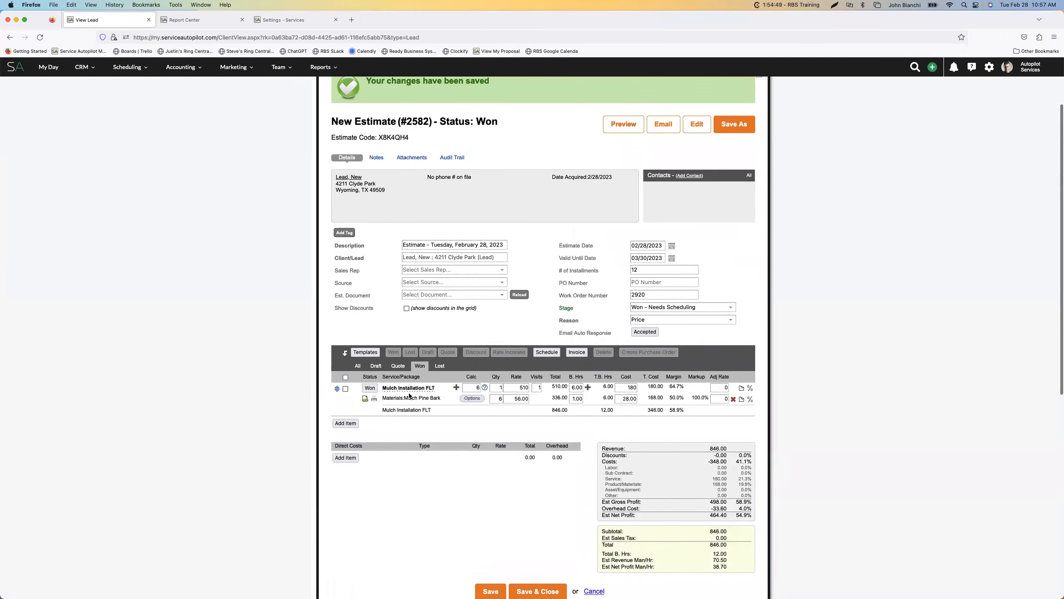
Convert the lead to a client and start a one time job for the Mulch Installation FLT service
{"action": "left_click", "coordinate": [547, 338]}
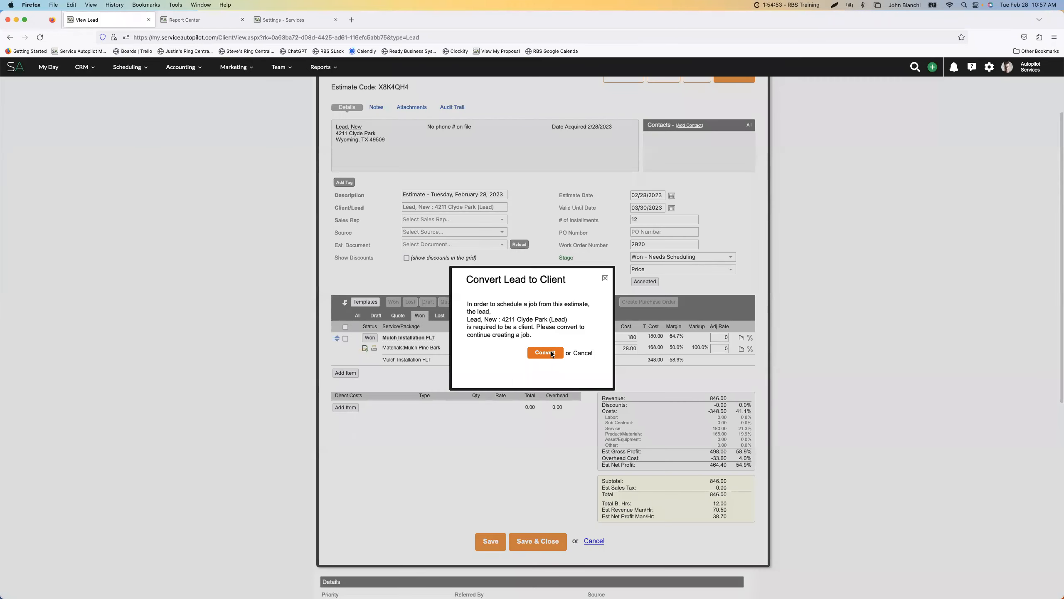
{"action": "left_click", "coordinate": [552, 353]}
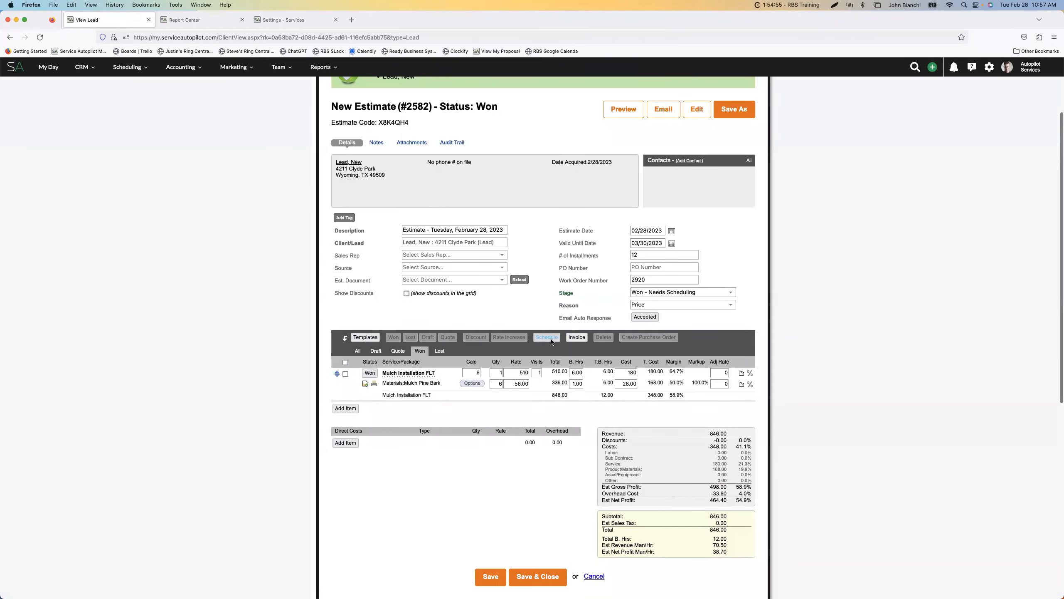
{"action": "left_click", "coordinate": [551, 339]}
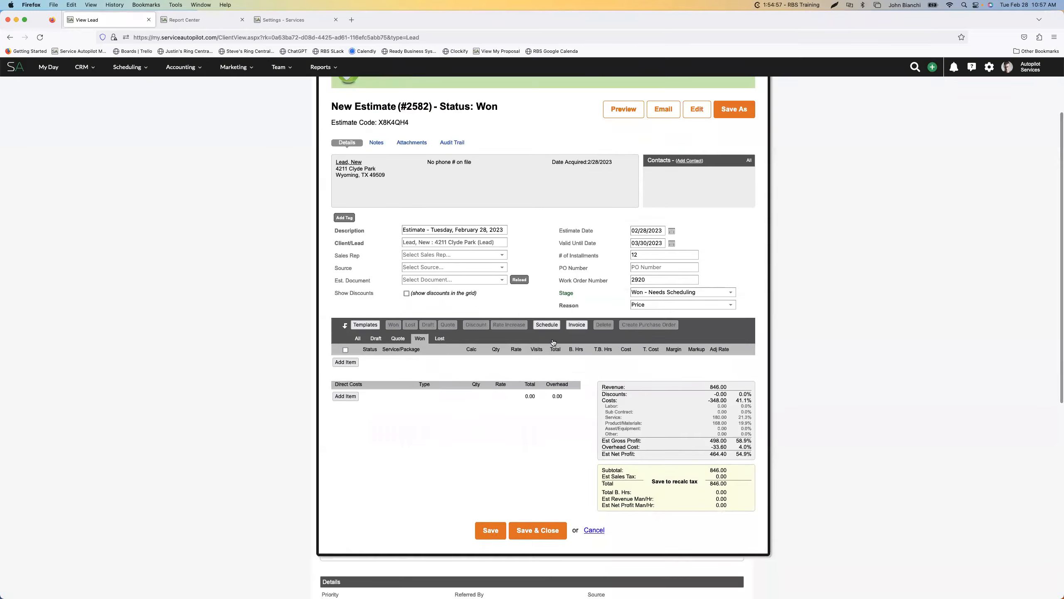
{"action": "left_click", "coordinate": [596, 306]}
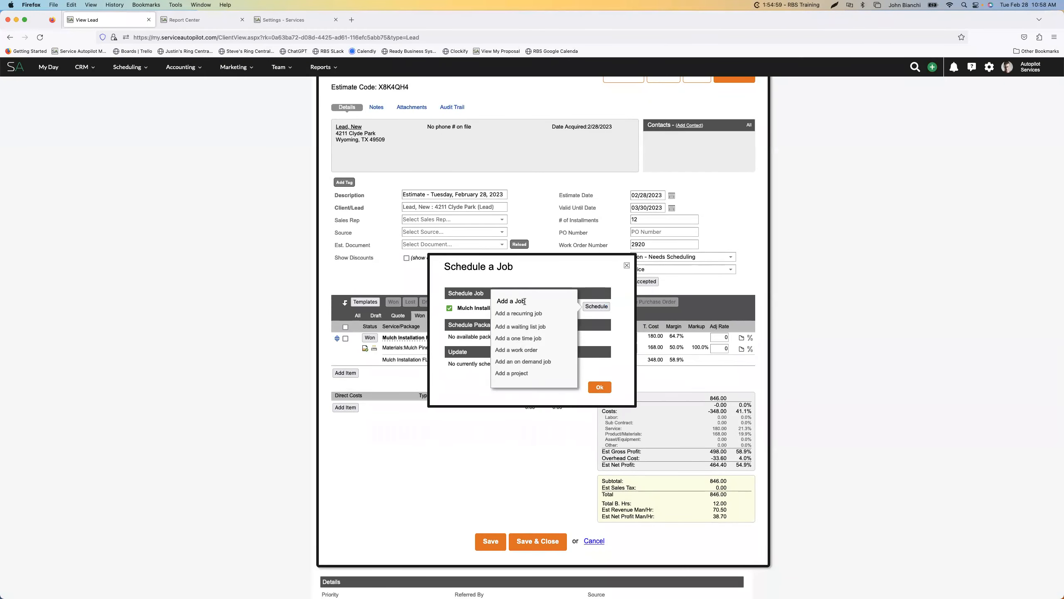
{"action": "left_click", "coordinate": [527, 340]}
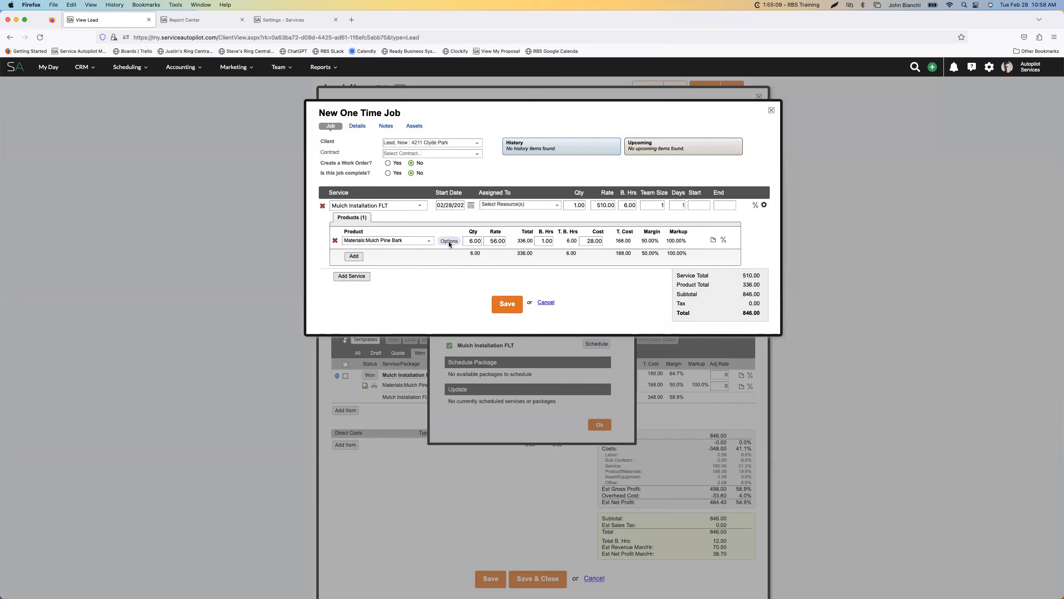
Mark the new one time job as complete and confirm the Mulch Pine Bark options with Invoice enabled
{"action": "left_click", "coordinate": [388, 173]}
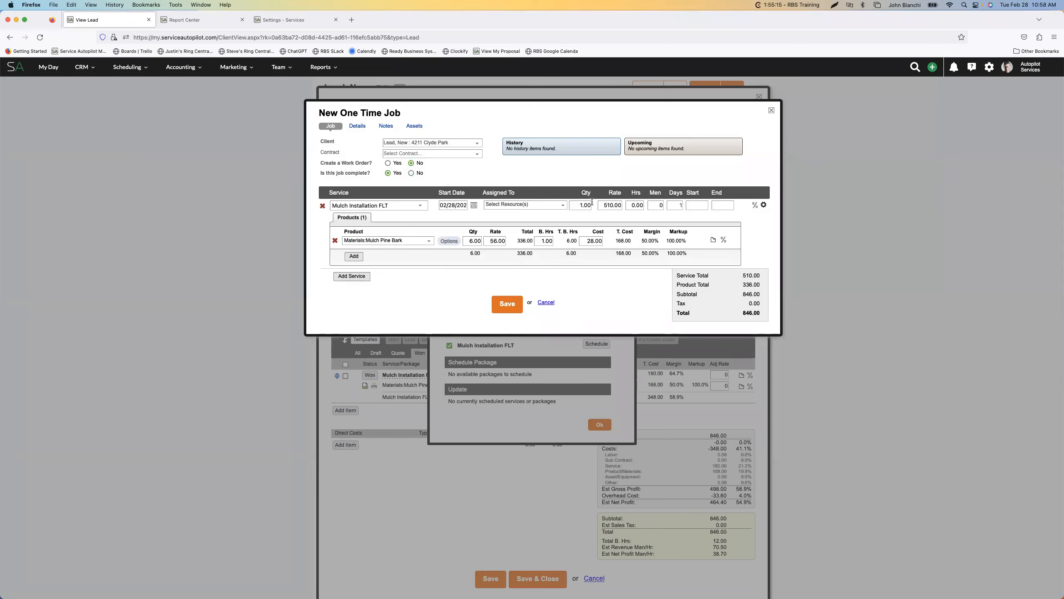
{"action": "left_click", "coordinate": [448, 242]}
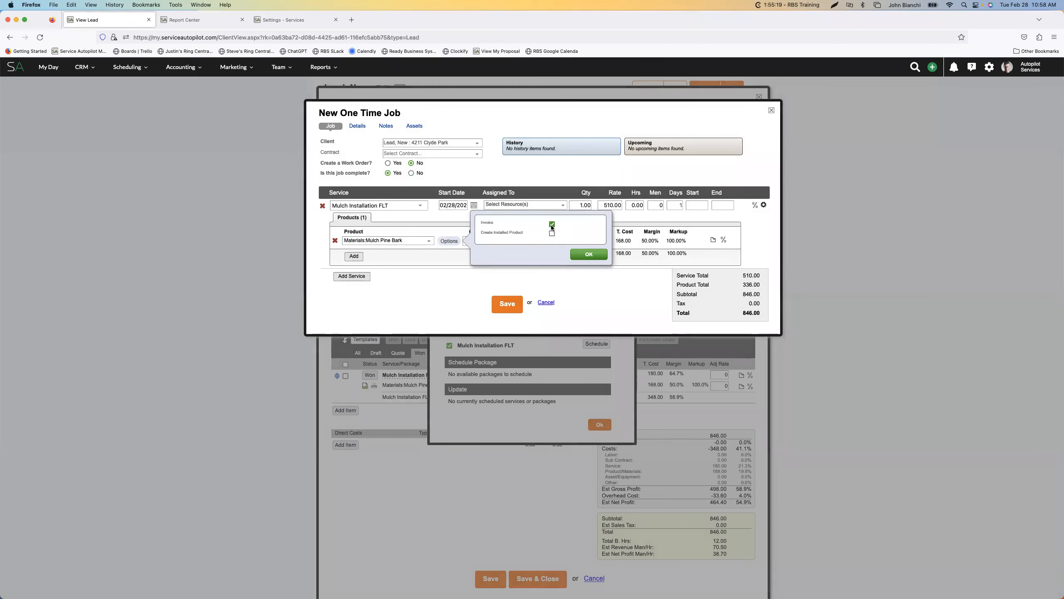
{"action": "left_click", "coordinate": [589, 254]}
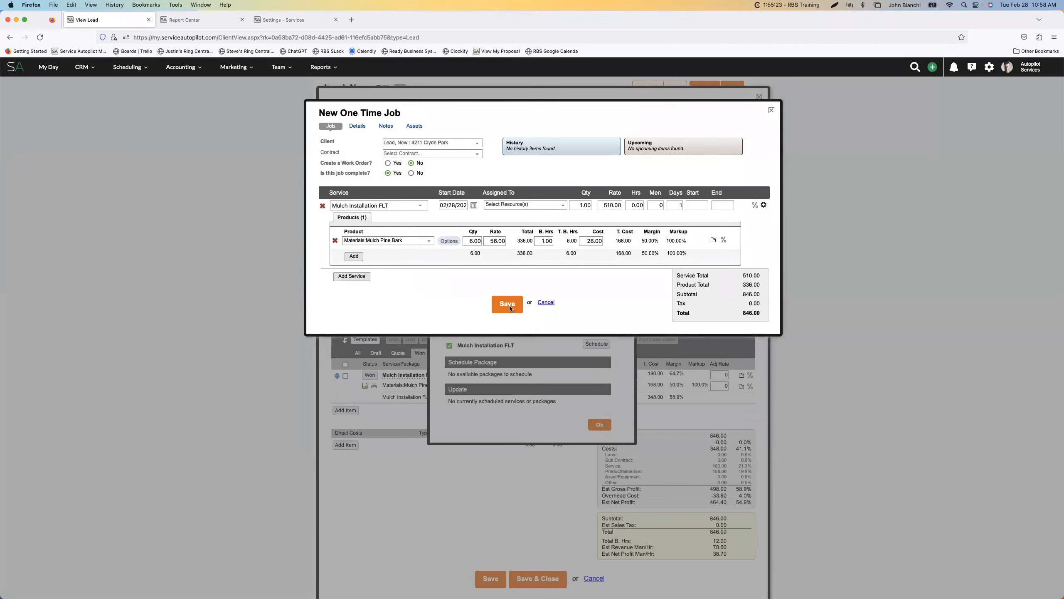
Turn the Invoice option for the Mulch Pine Bark product off and back on
{"action": "left_click", "coordinate": [450, 241]}
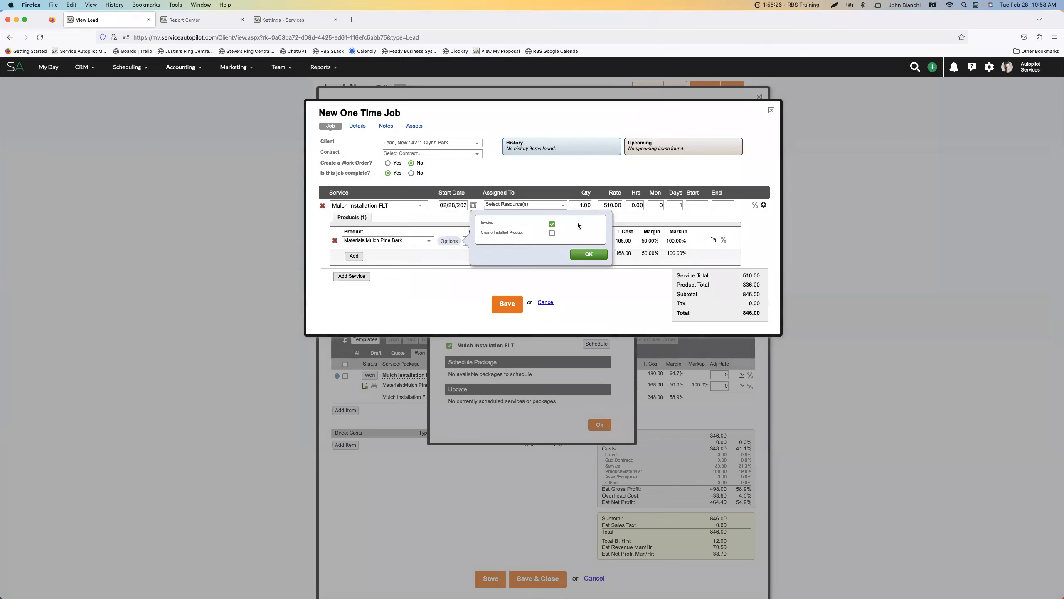
{"action": "left_click", "coordinate": [586, 254]}
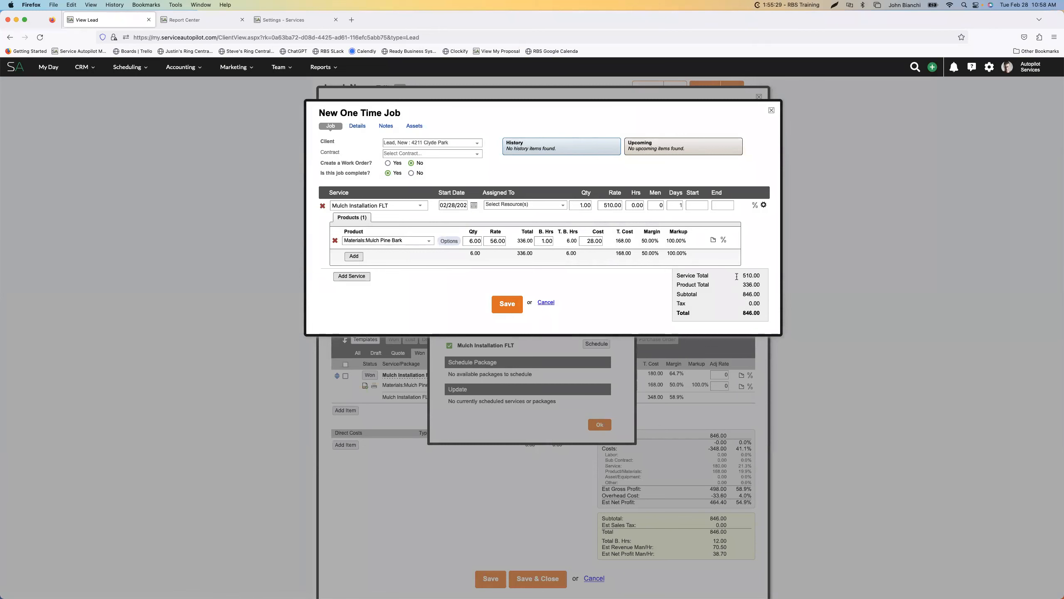
{"action": "left_click", "coordinate": [450, 241]}
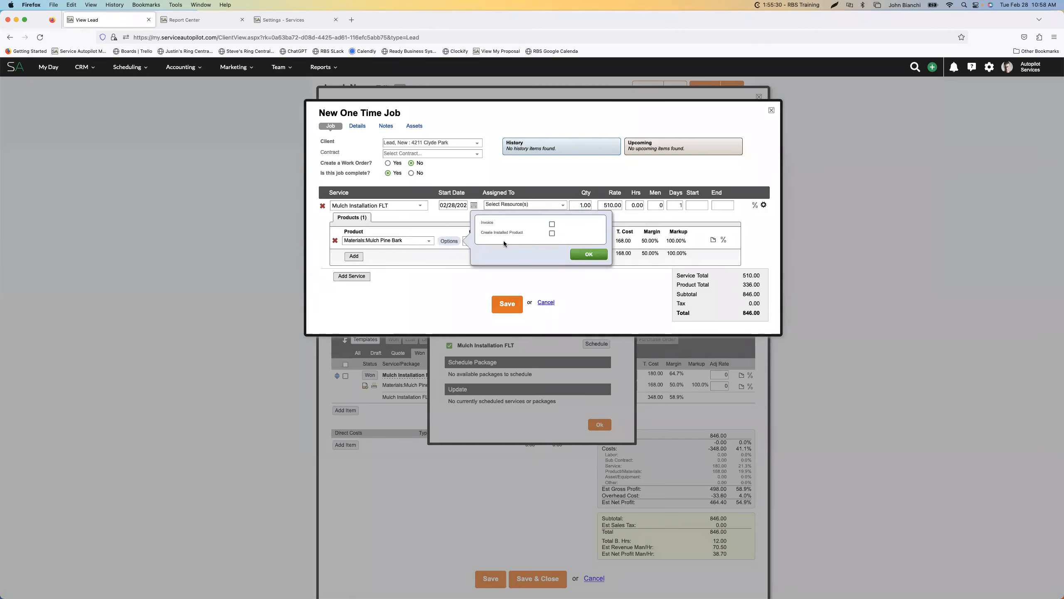
{"action": "left_click", "coordinate": [582, 253]}
Assign the Mulch Installation FLT service to Maintenance Crew 1 (MC1) and save the completed job
{"action": "left_click", "coordinate": [509, 305]}
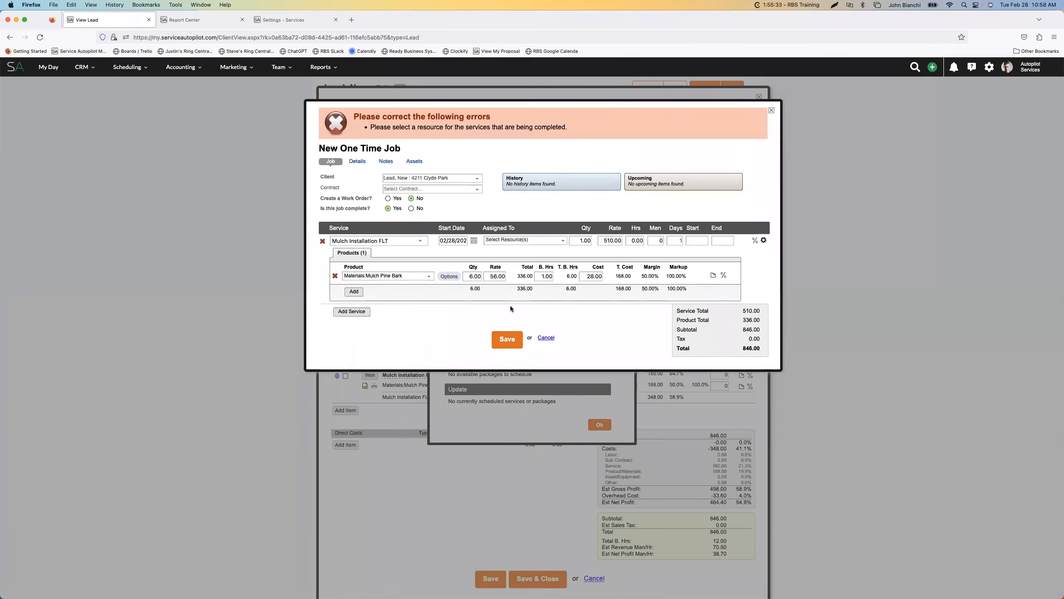
{"action": "left_click", "coordinate": [526, 240]}
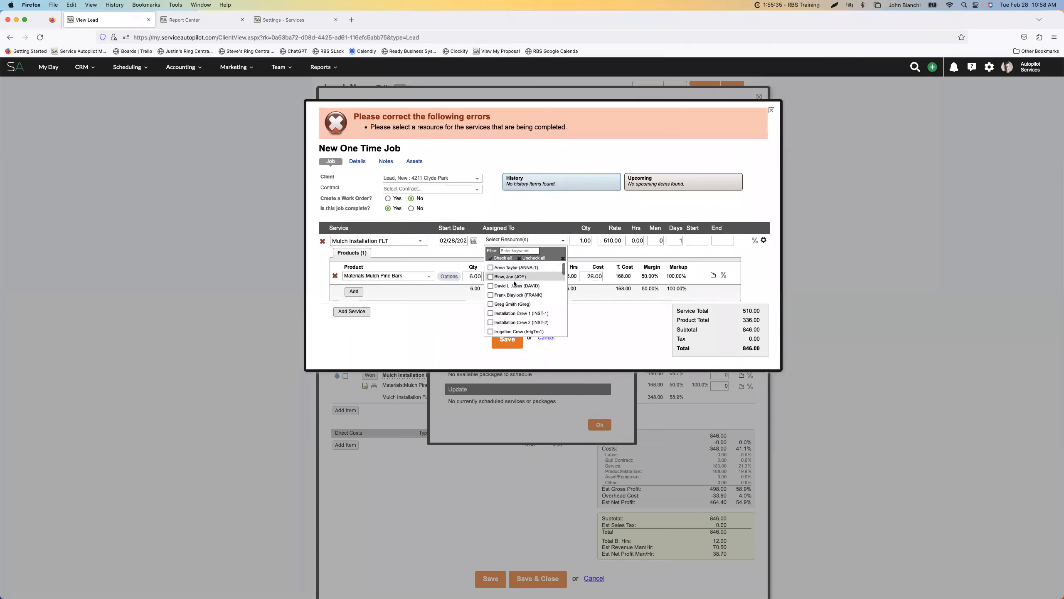
{"action": "scroll", "coordinate": [518, 302], "scroll_direction": "down", "scroll_amount": 5}
{"action": "scroll", "coordinate": [519, 303], "scroll_direction": "up", "scroll_amount": 2}
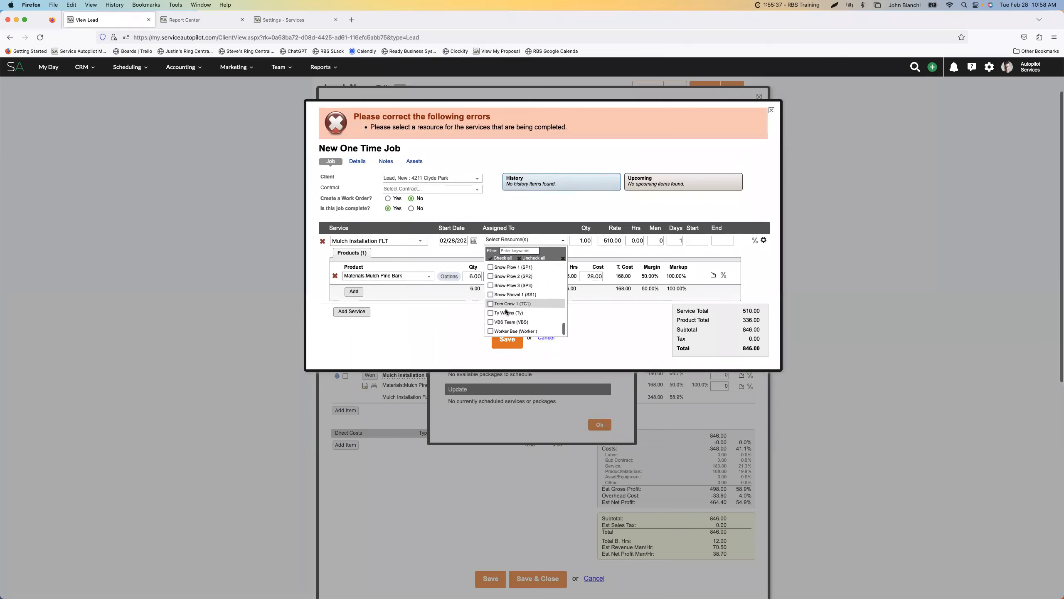
{"action": "scroll", "coordinate": [508, 307], "scroll_direction": "up", "scroll_amount": 5}
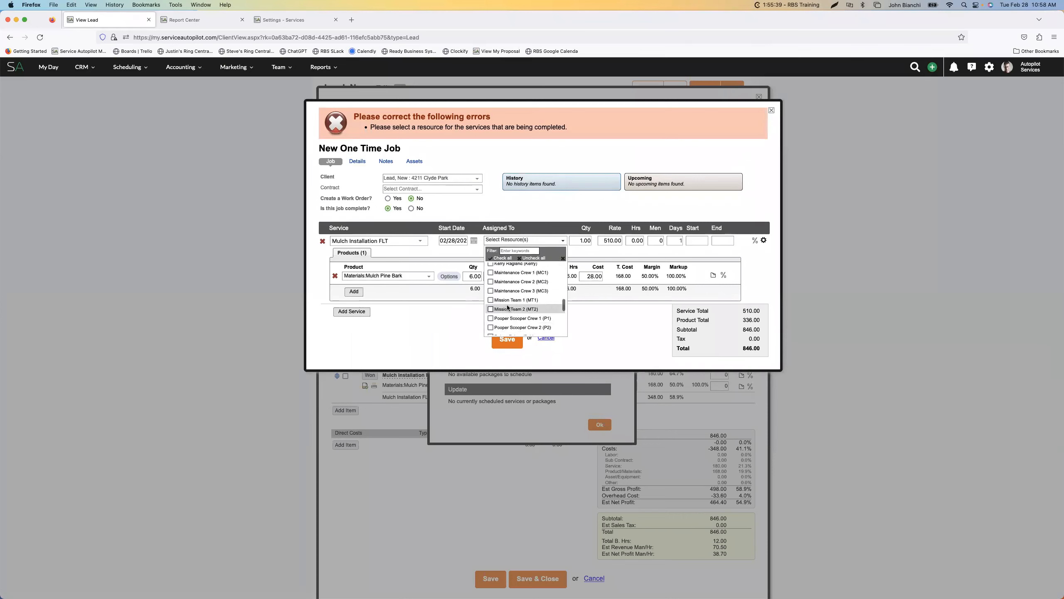
{"action": "left_click", "coordinate": [492, 298]}
{"action": "left_click", "coordinate": [449, 311]}
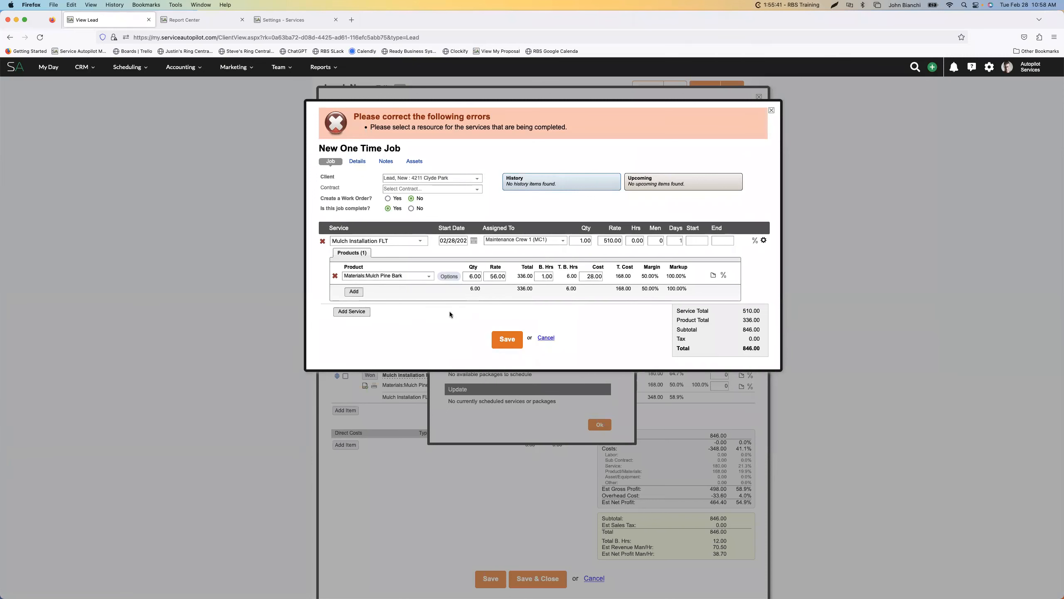
{"action": "left_click", "coordinate": [510, 340]}
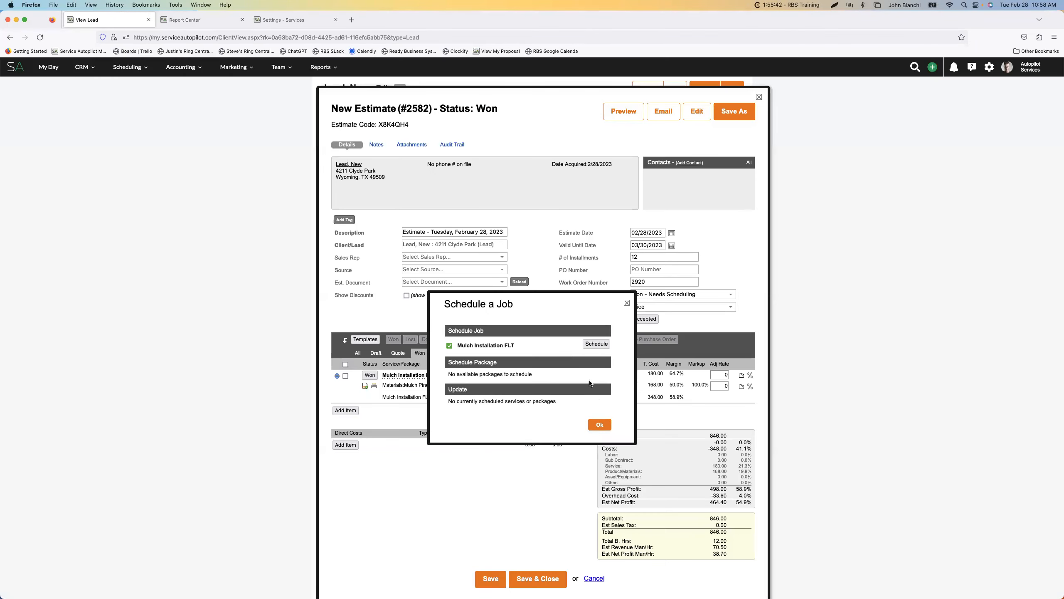
Close the scheduling dialog, the estimate and the property map to return to the client record
{"action": "left_click", "coordinate": [600, 424]}
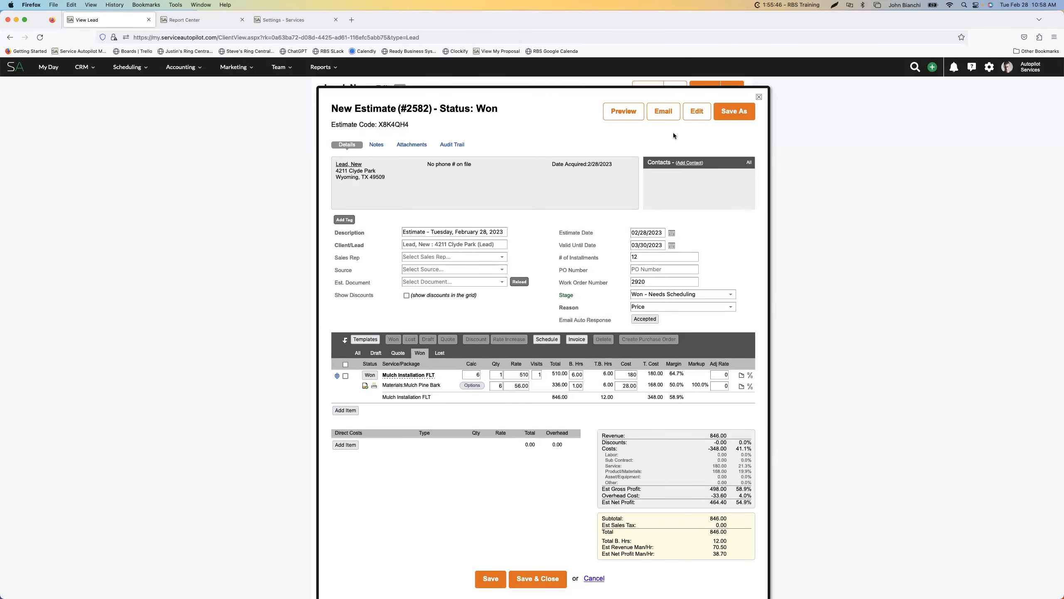
{"action": "left_click", "coordinate": [759, 97]}
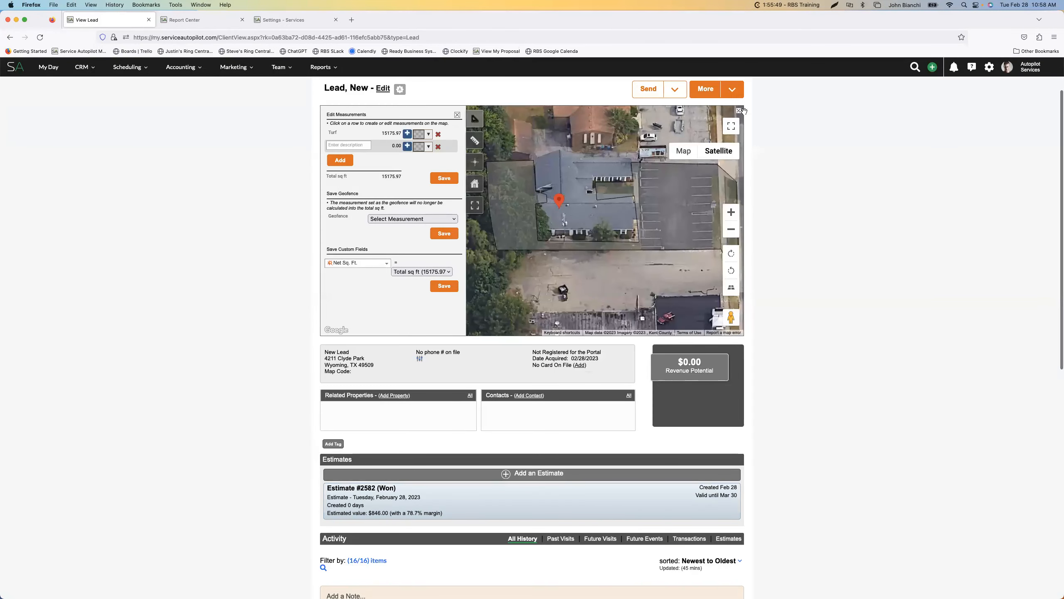
{"action": "left_click", "coordinate": [739, 111]}
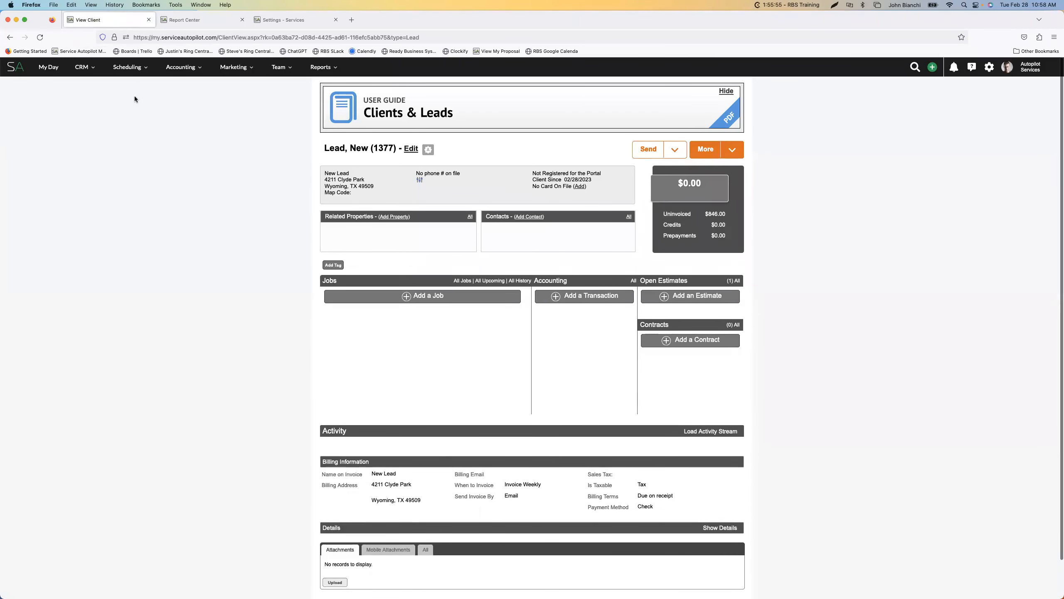
Look through the client's activity history and open the list of all accounting transactions
{"action": "mouse_move", "coordinate": [84, 67]}
{"action": "scroll", "coordinate": [448, 328], "scroll_direction": "down", "scroll_amount": 4}
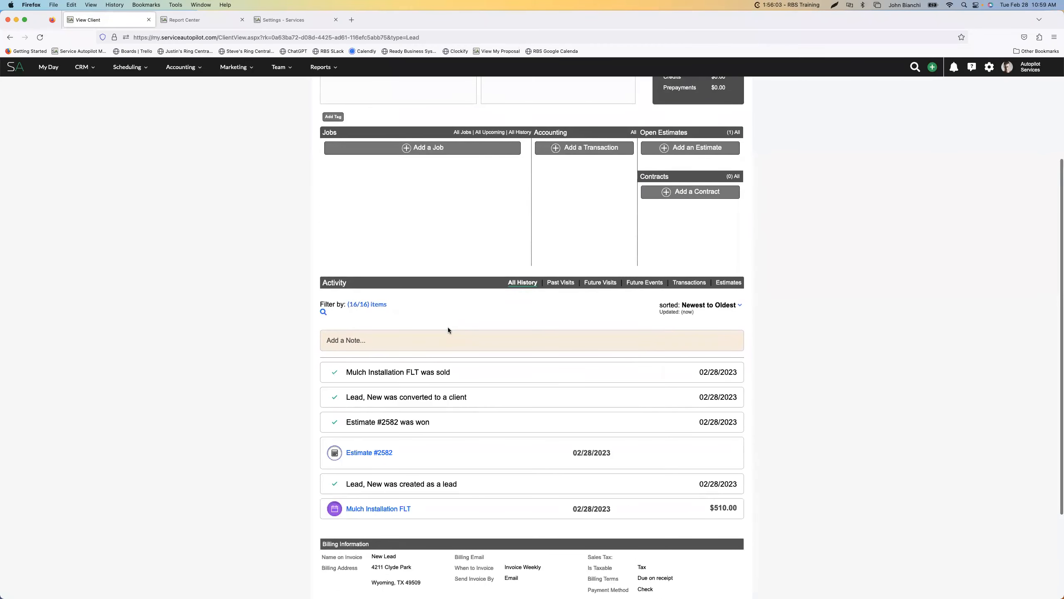
{"action": "scroll", "coordinate": [459, 401], "scroll_direction": "up", "scroll_amount": 5}
{"action": "mouse_move", "coordinate": [128, 67]}
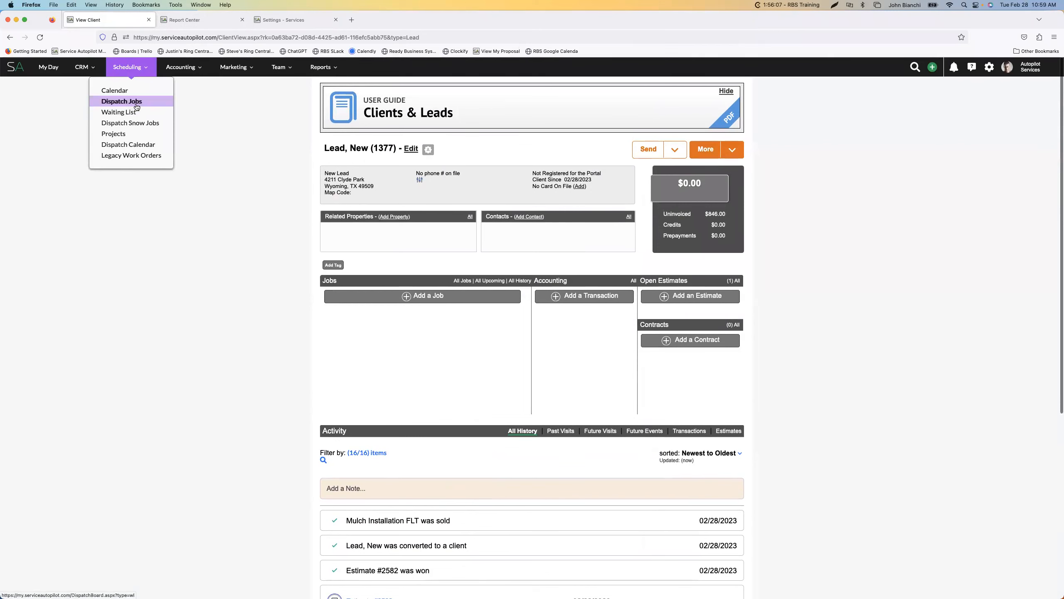
{"action": "left_click", "coordinate": [633, 282]}
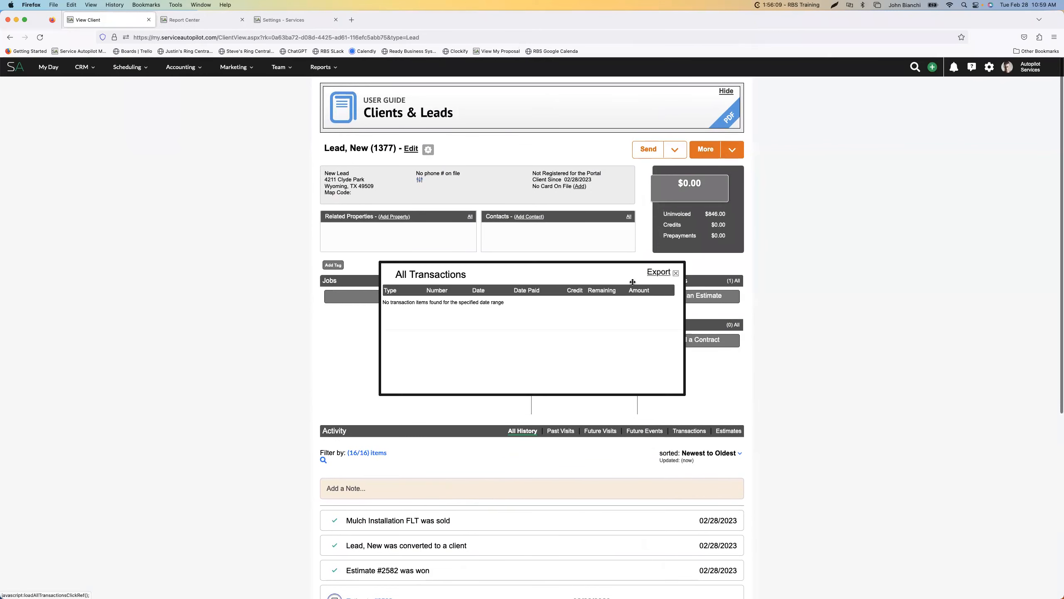
Close the transactions list and review the client's list of all jobs
{"action": "left_click", "coordinate": [676, 273]}
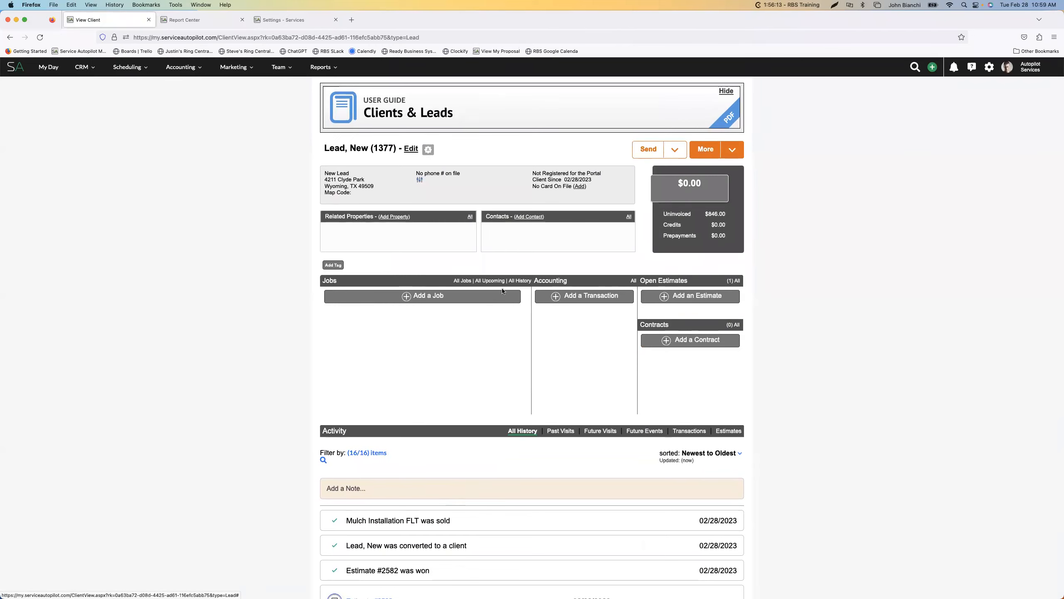
{"action": "left_click", "coordinate": [463, 281]}
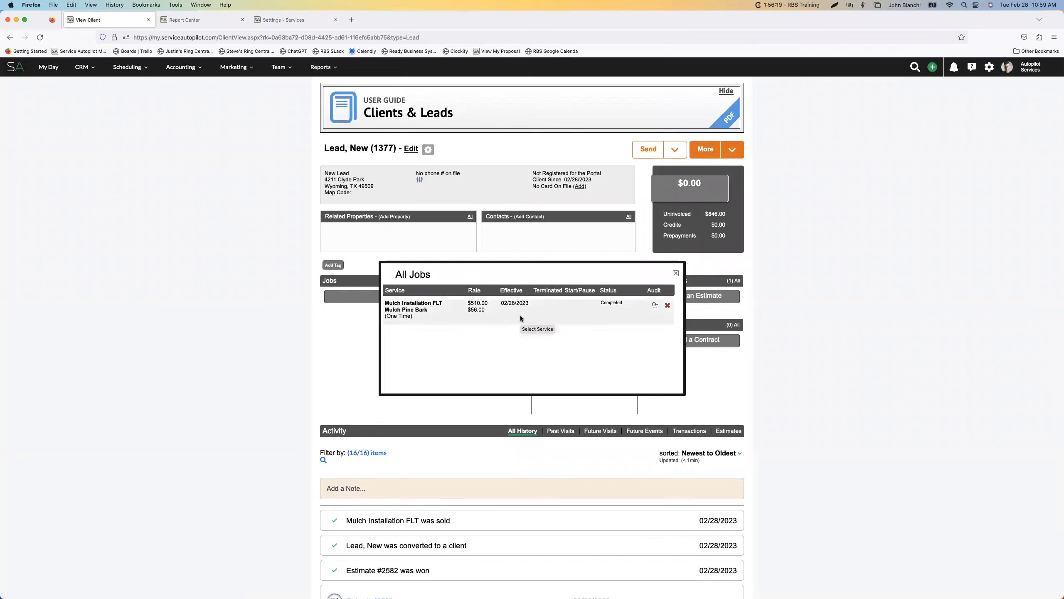
{"action": "left_click", "coordinate": [676, 272]}
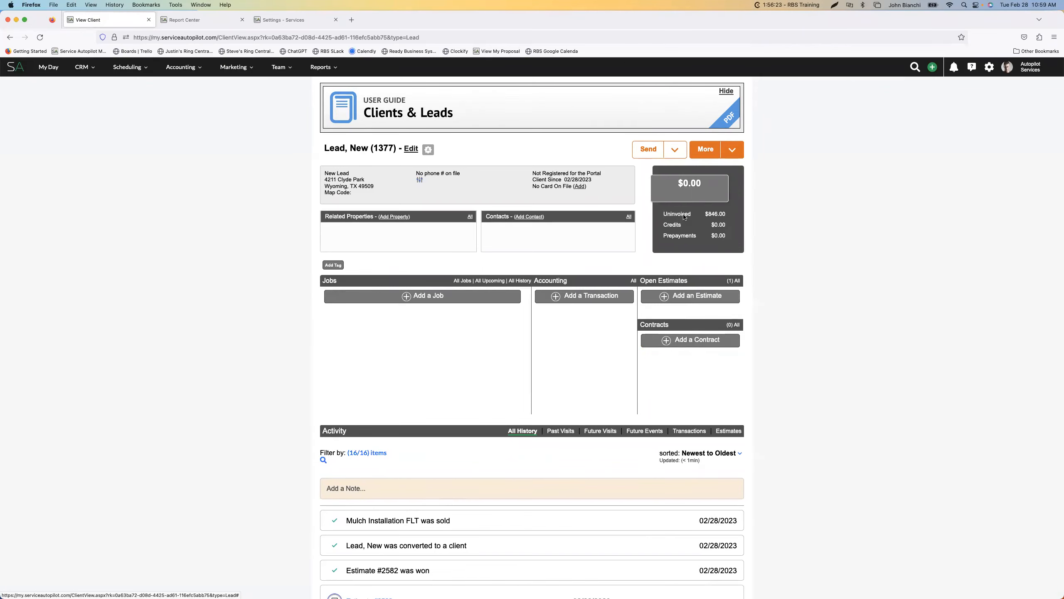
Open the client's uninvoiced amount and mark the incomplete invoice as completed
{"action": "left_click", "coordinate": [717, 217]}
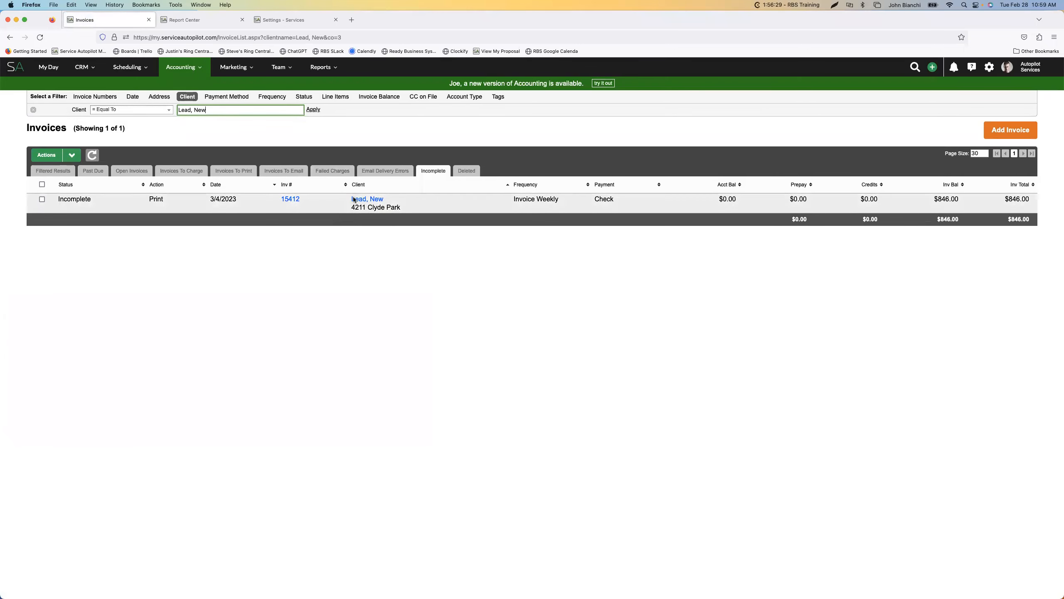
{"action": "left_click", "coordinate": [48, 154]}
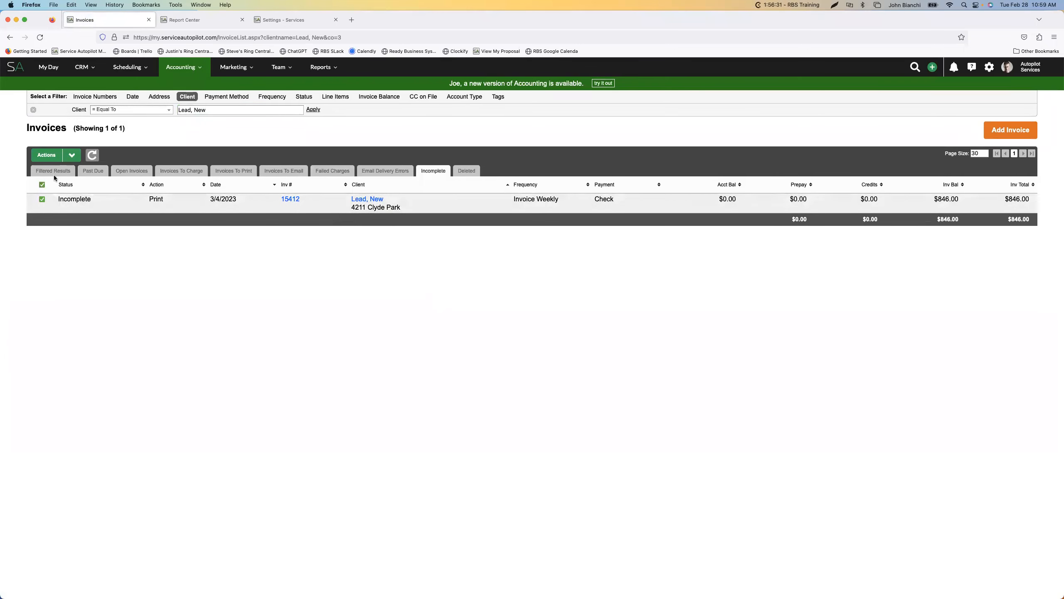
{"action": "left_click", "coordinate": [50, 198]}
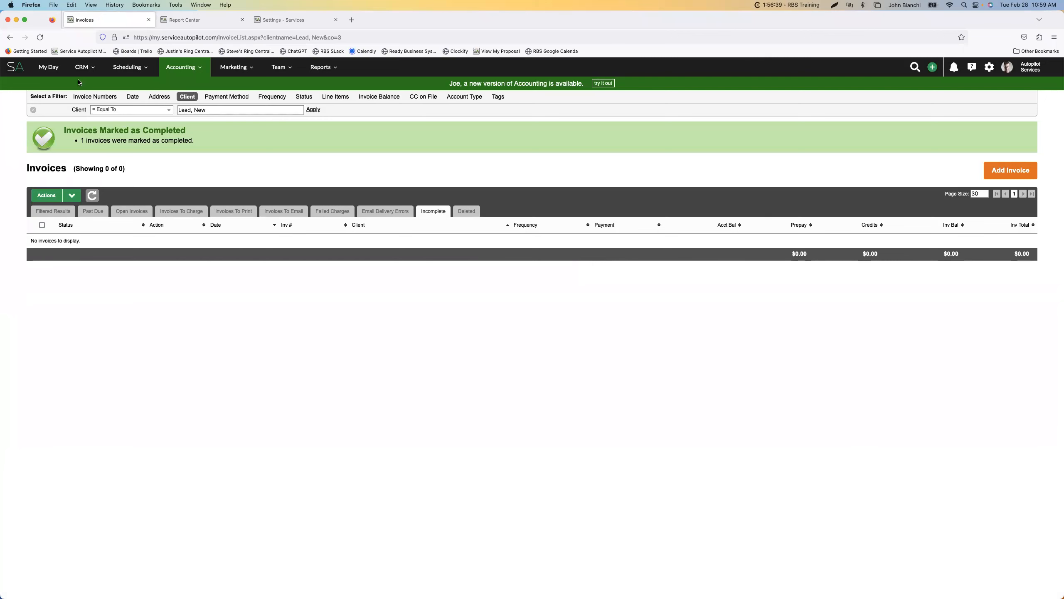
Return to the client record and examine the line items on the new invoice
{"action": "left_click", "coordinate": [10, 38]}
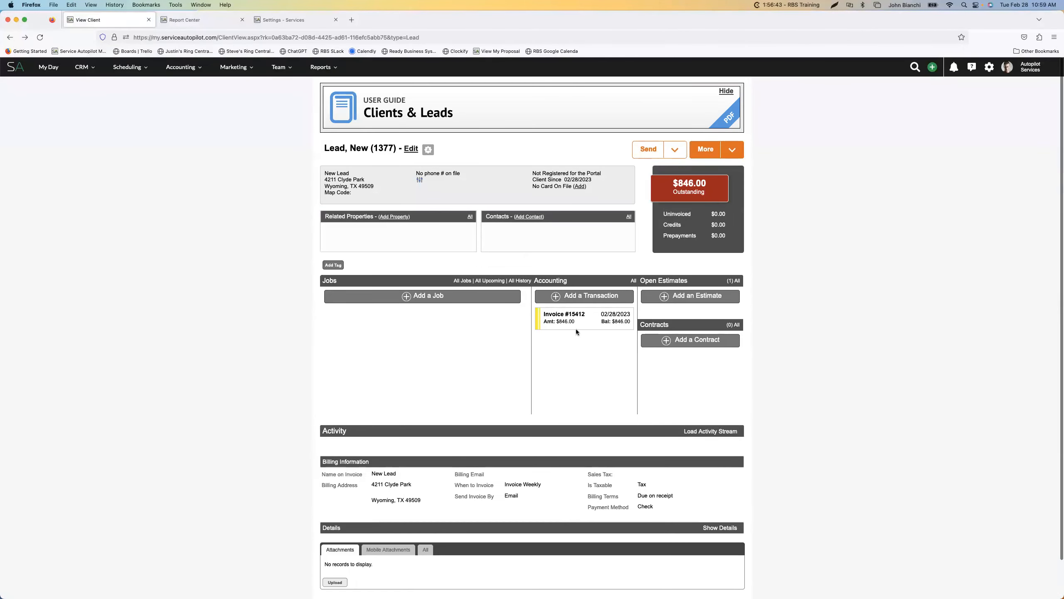
{"action": "left_click", "coordinate": [583, 323]}
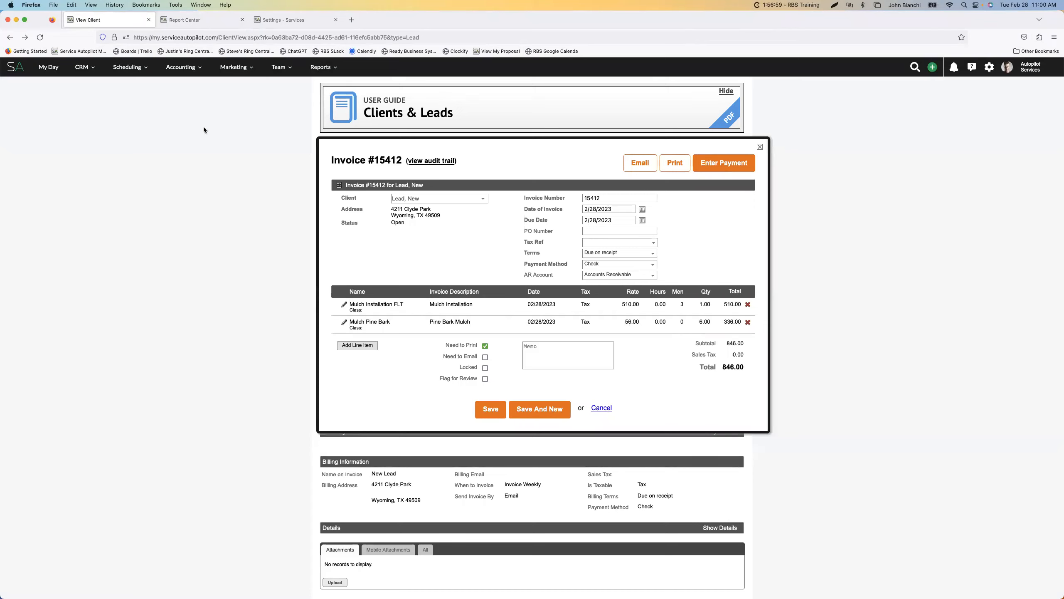
{"action": "left_click", "coordinate": [760, 146]}
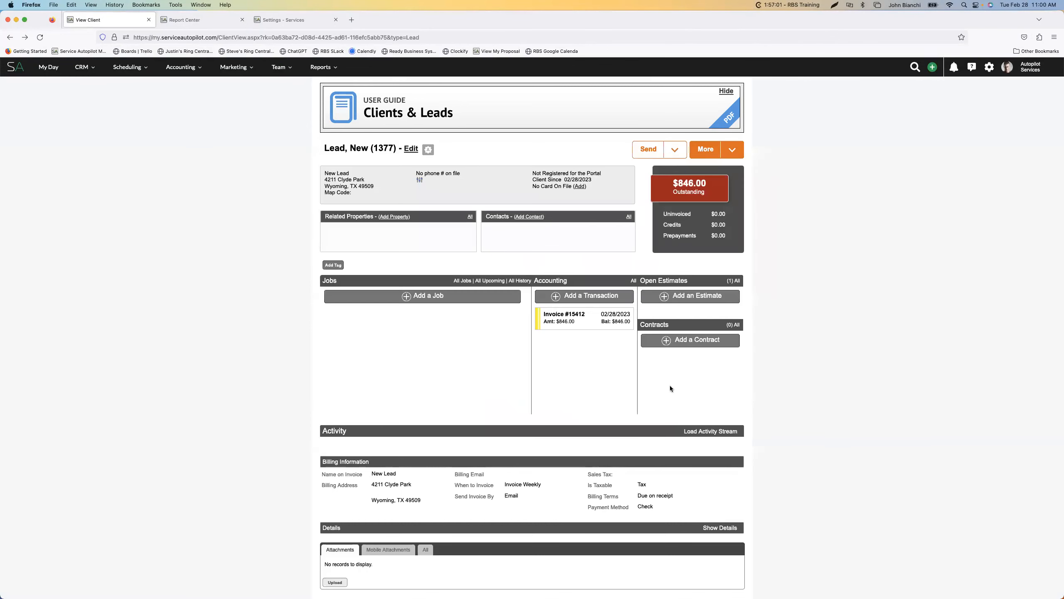
Inspect the client's won estimate, toggling whether Mulch Pine Bark shows on the invoice, and glance at the services list
{"action": "left_click", "coordinate": [735, 282]}
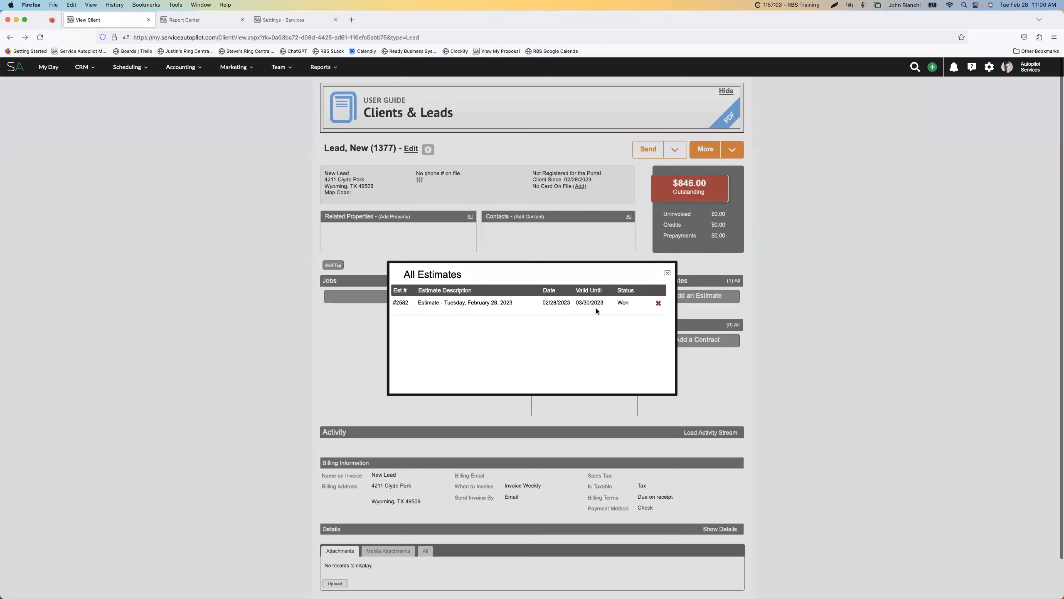
{"action": "left_click", "coordinate": [468, 307]}
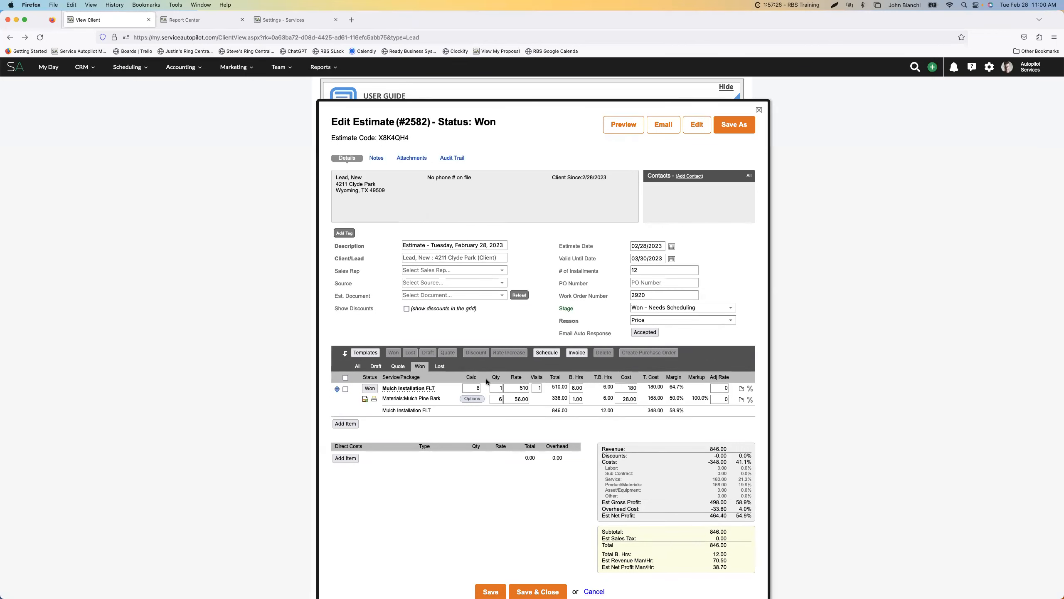
{"action": "scroll", "coordinate": [471, 430], "scroll_direction": "down", "scroll_amount": 2}
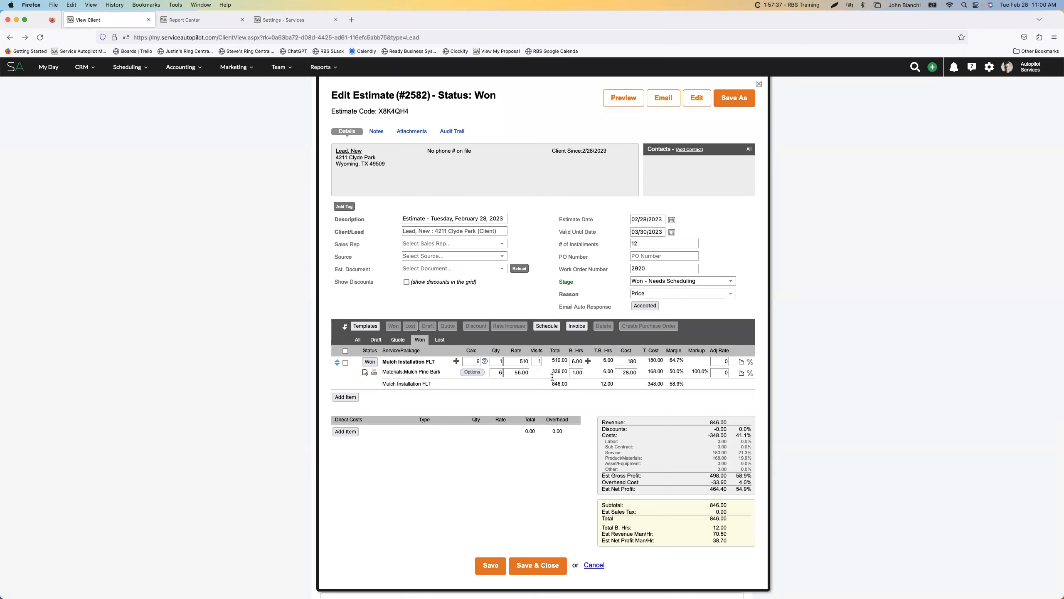
{"action": "left_click", "coordinate": [365, 373]}
{"action": "left_click", "coordinate": [365, 373]}
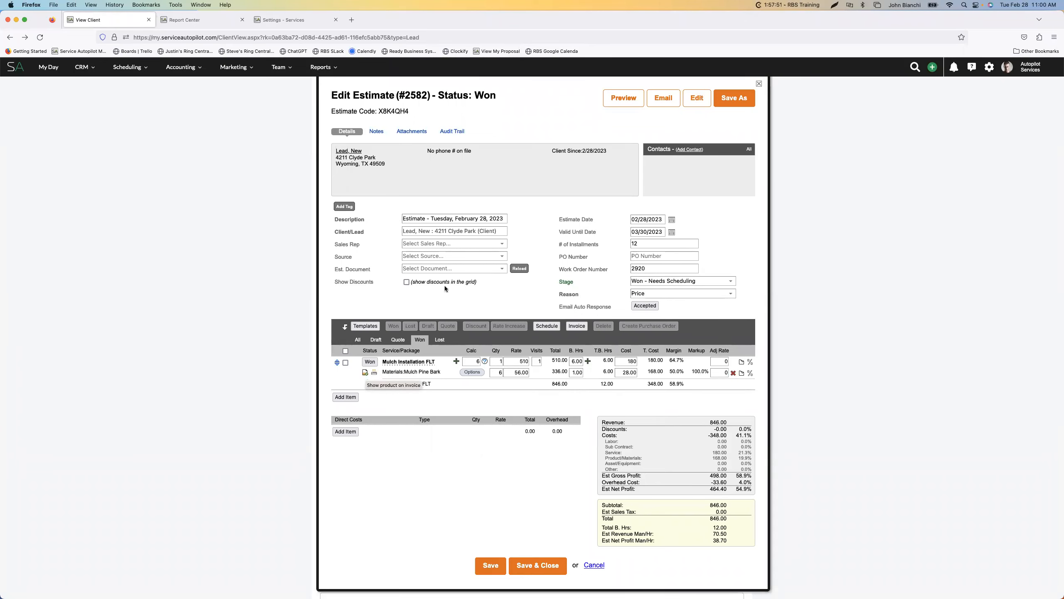
{"action": "left_click", "coordinate": [257, 23]}
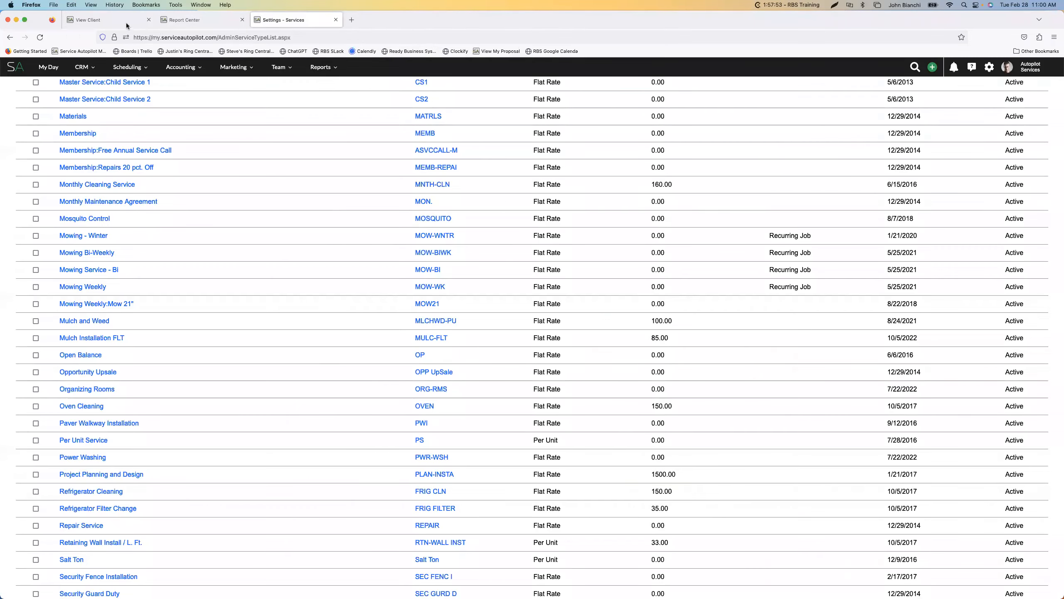
{"action": "left_click", "coordinate": [132, 22]}
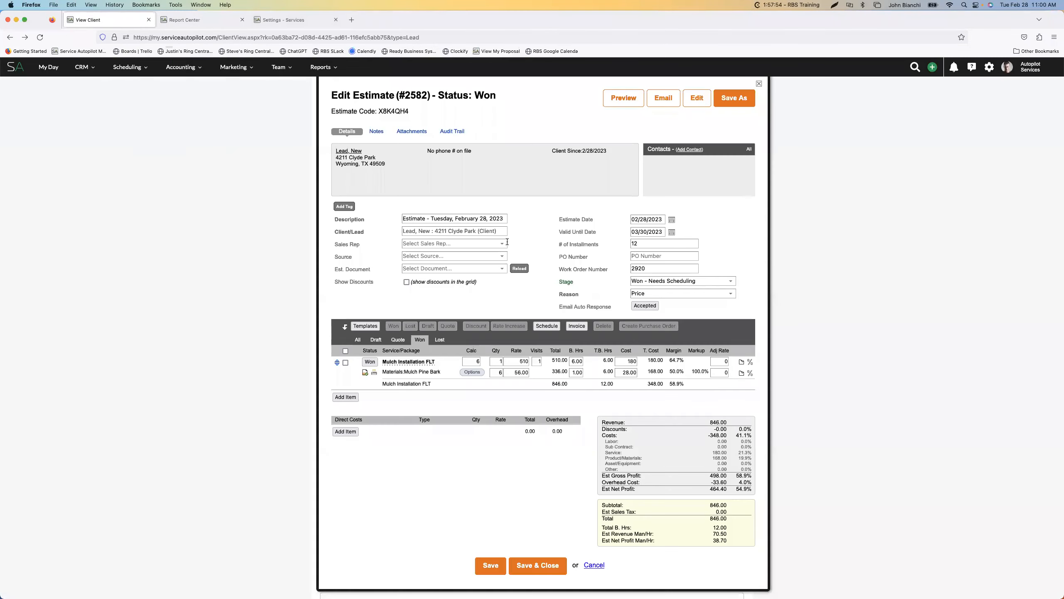
Close the estimate and recheck how the service and product are listed on the client's invoice
{"action": "left_click", "coordinate": [759, 84]}
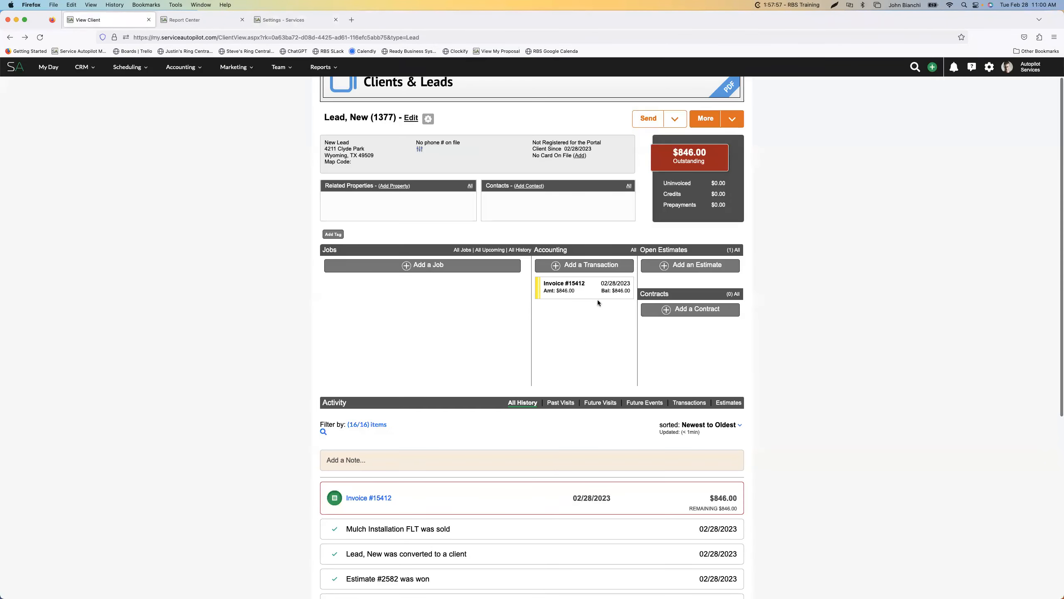
{"action": "left_click", "coordinate": [568, 293]}
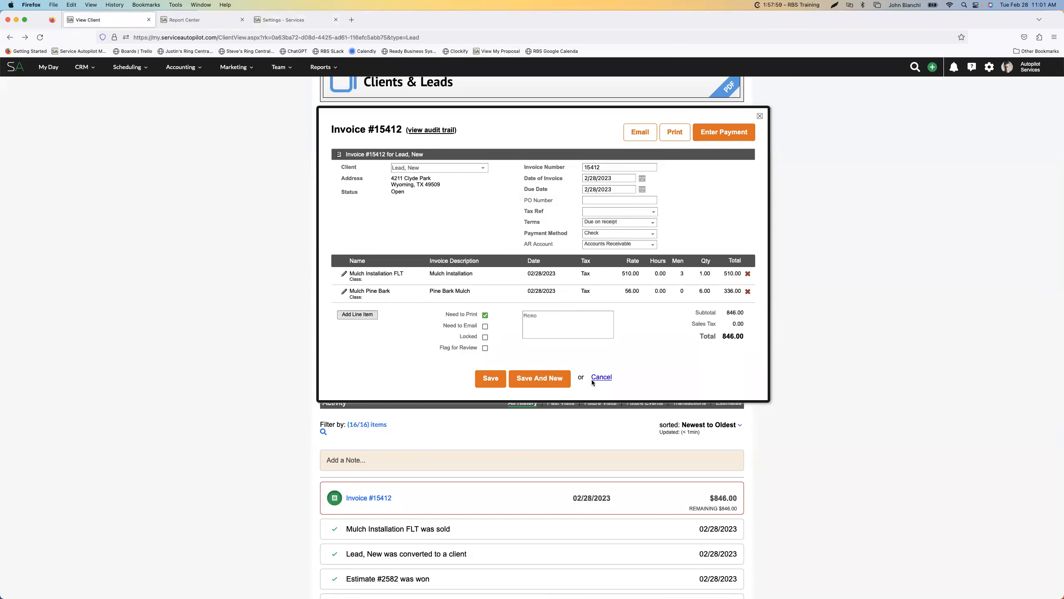
{"action": "left_click", "coordinate": [599, 377]}
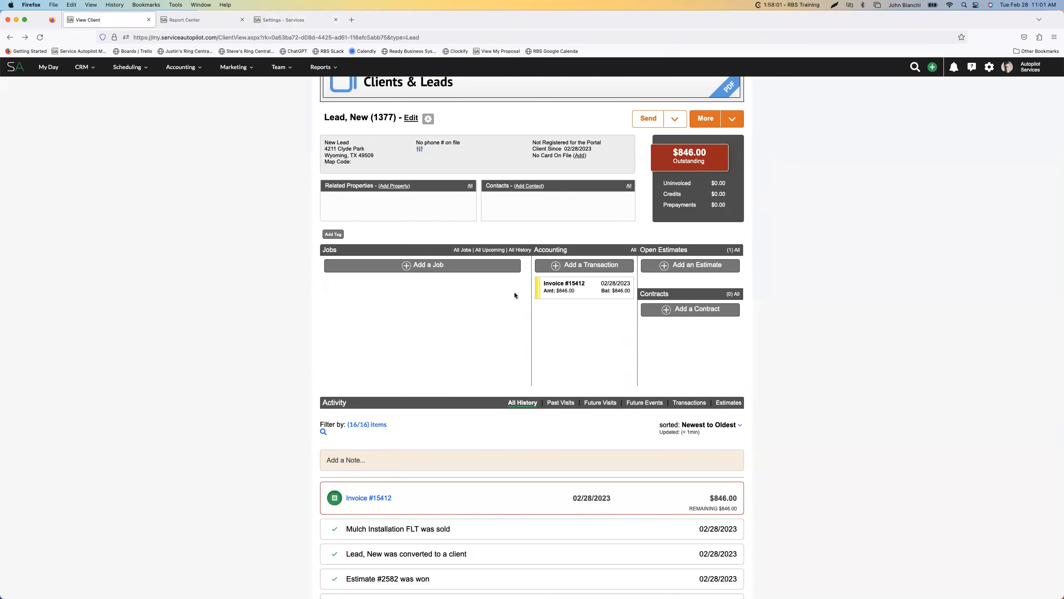
Review the Mulch Pine Bark product's options and invoice description in the completed Mulch Installation FLT job, leaving without saving
{"action": "left_click", "coordinate": [464, 250]}
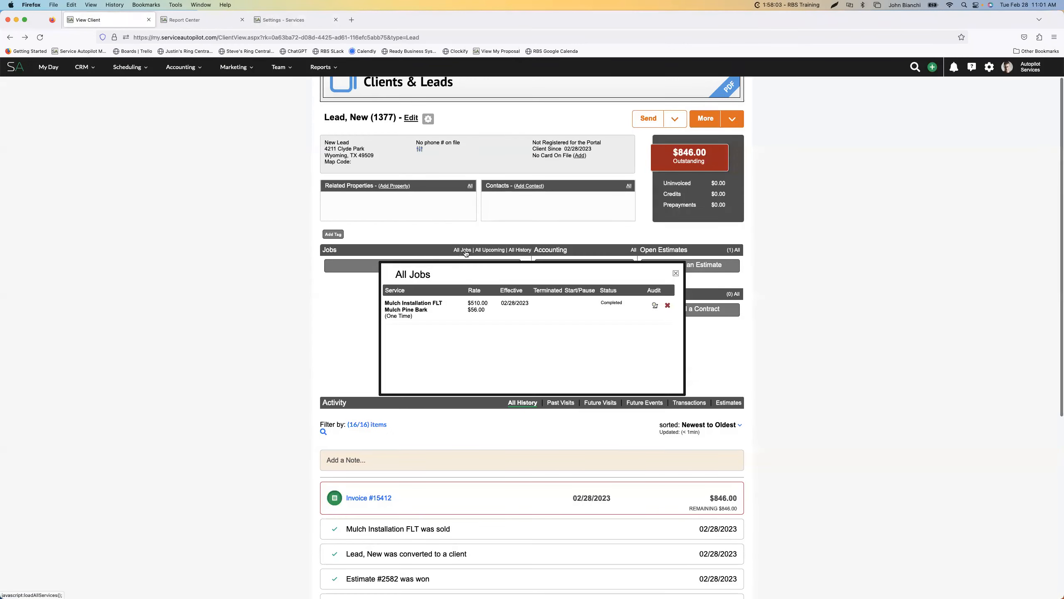
{"action": "left_click", "coordinate": [503, 314]}
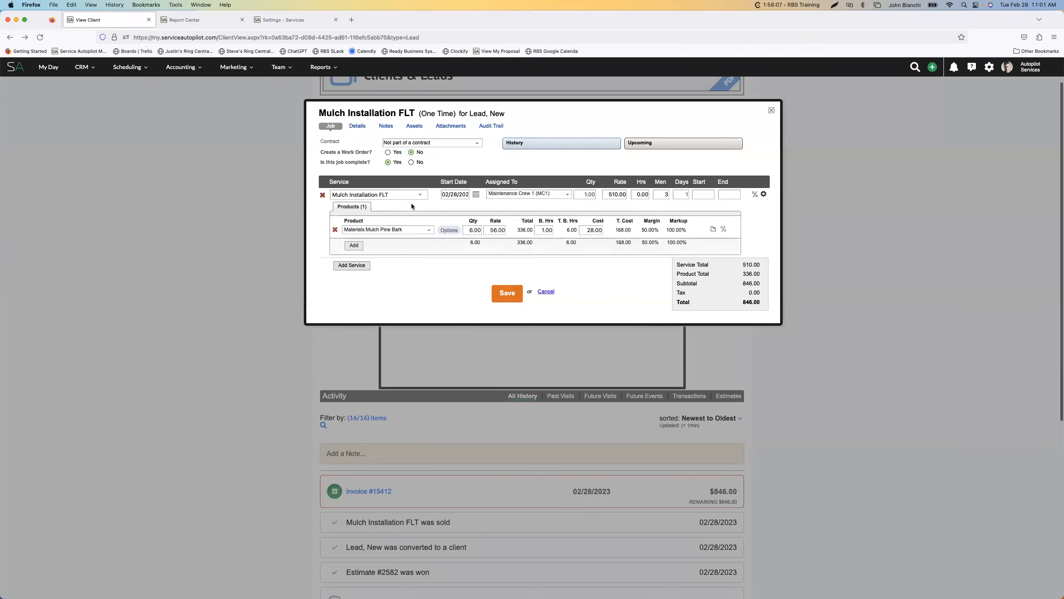
{"action": "left_click", "coordinate": [448, 230]}
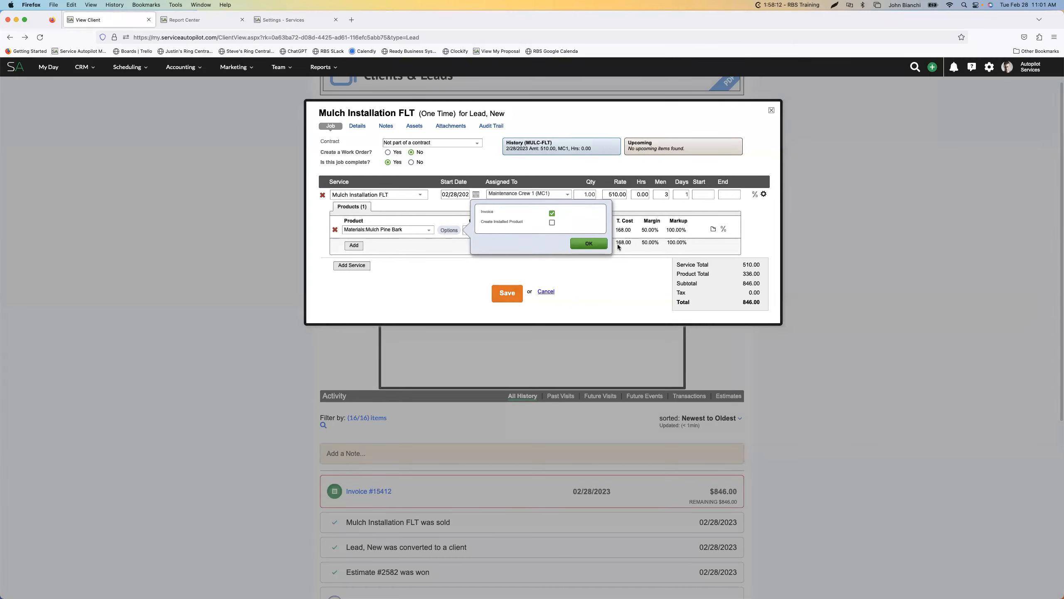
{"action": "left_click", "coordinate": [713, 229]}
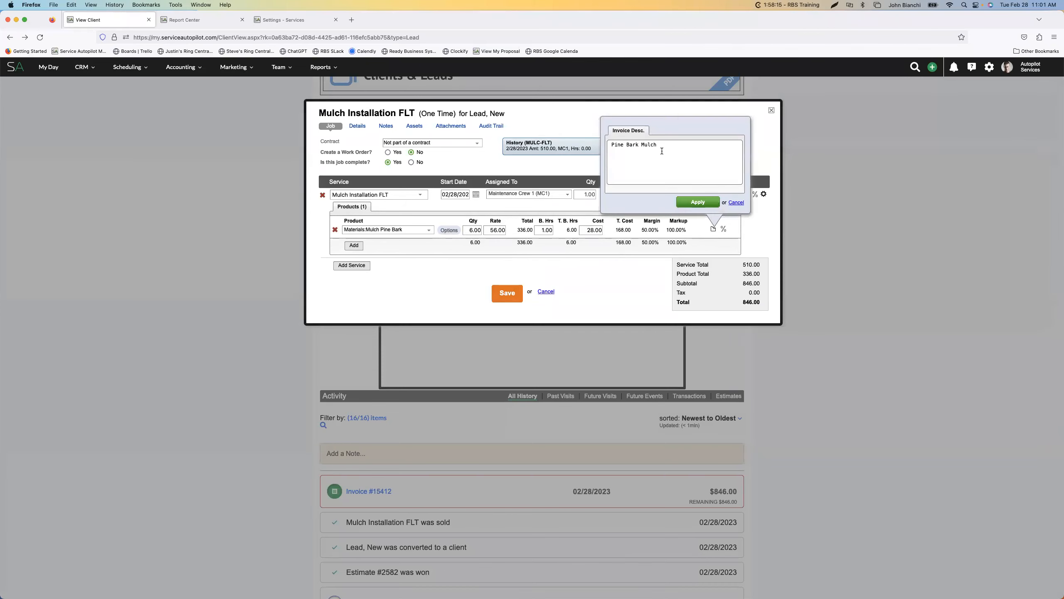
{"action": "left_click", "coordinate": [736, 203]}
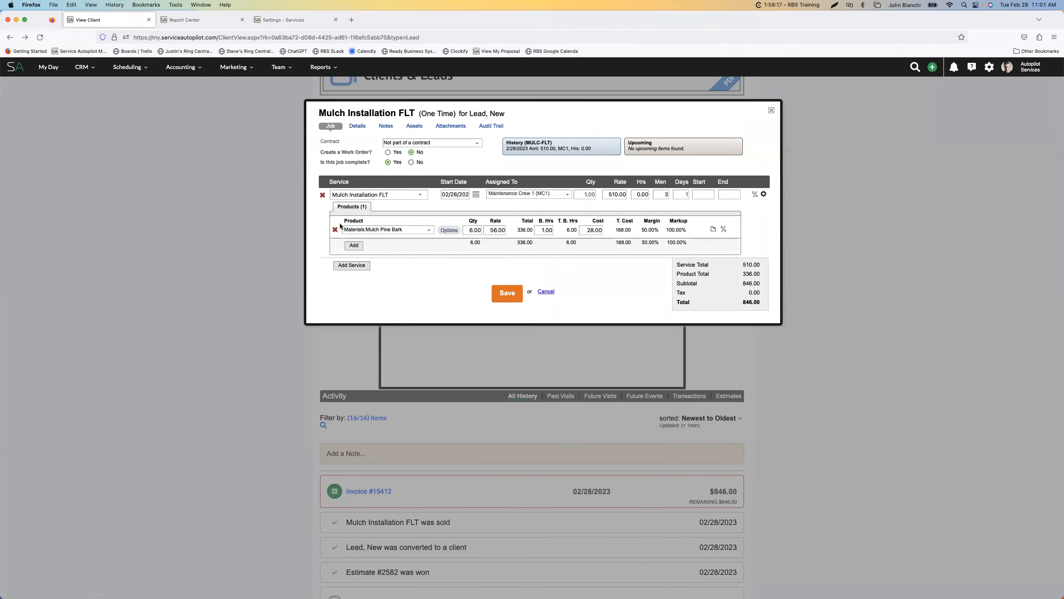
{"action": "left_click", "coordinate": [546, 291]}
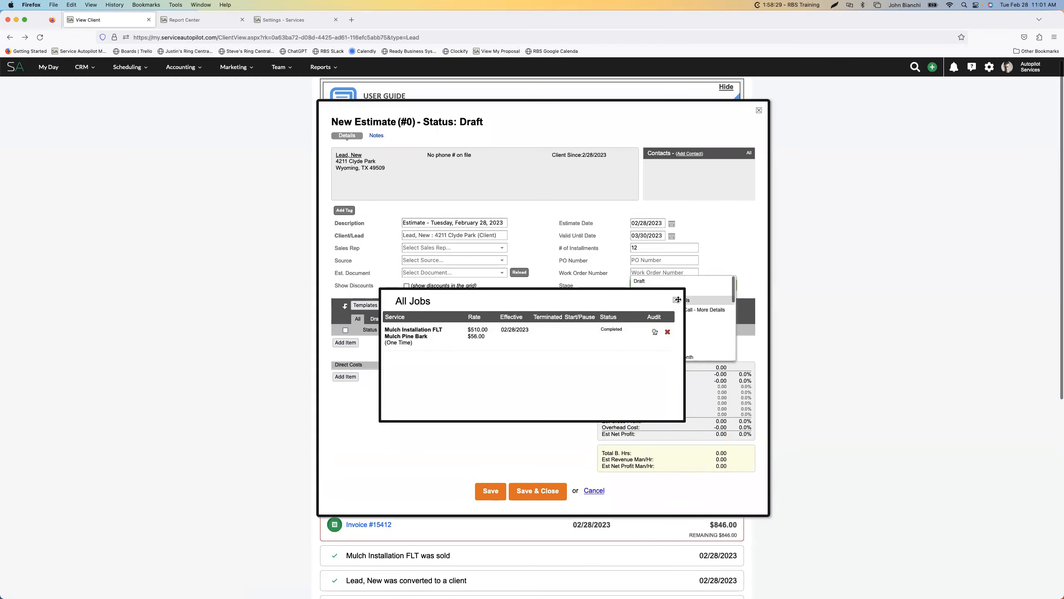
{"action": "left_click", "coordinate": [681, 301]}
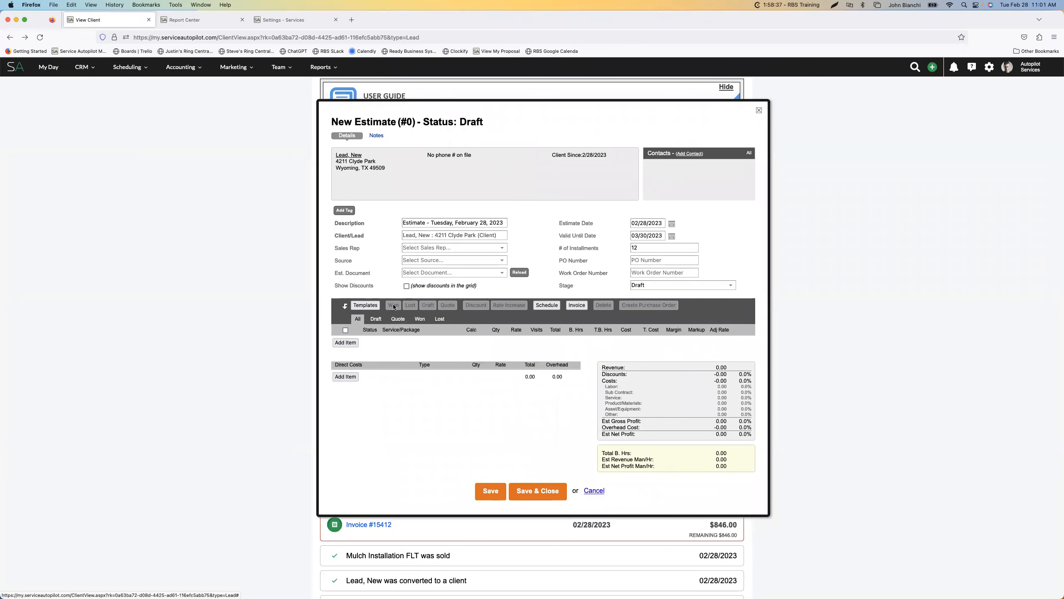
{"action": "left_click", "coordinate": [420, 319]}
{"action": "scroll", "coordinate": [275, 342], "scroll_direction": "down", "scroll_amount": 1}
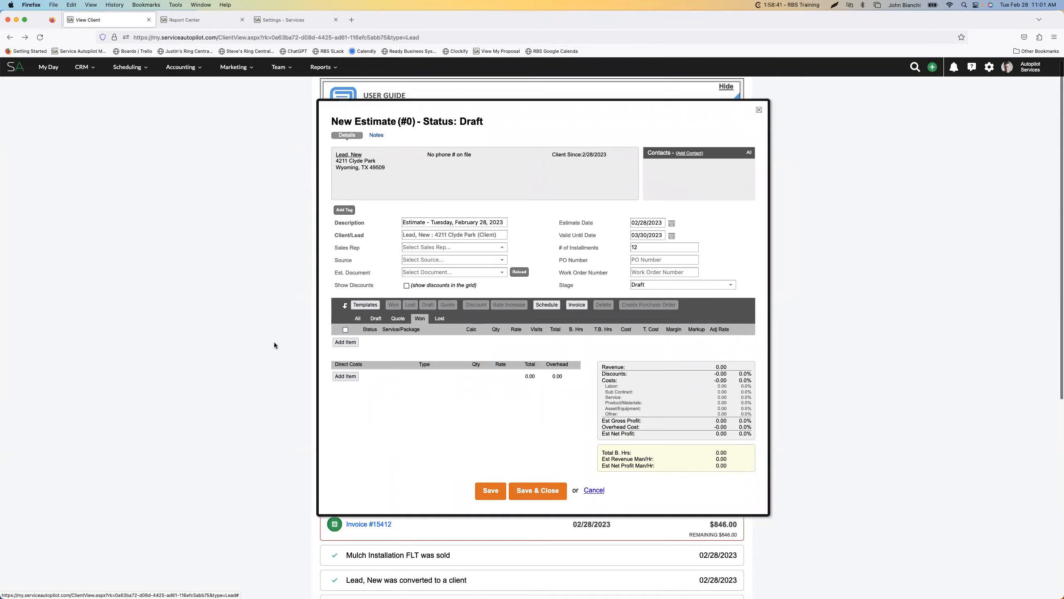
{"action": "scroll", "coordinate": [275, 343], "scroll_direction": "up", "scroll_amount": 2}
{"action": "left_click", "coordinate": [42, 40]}
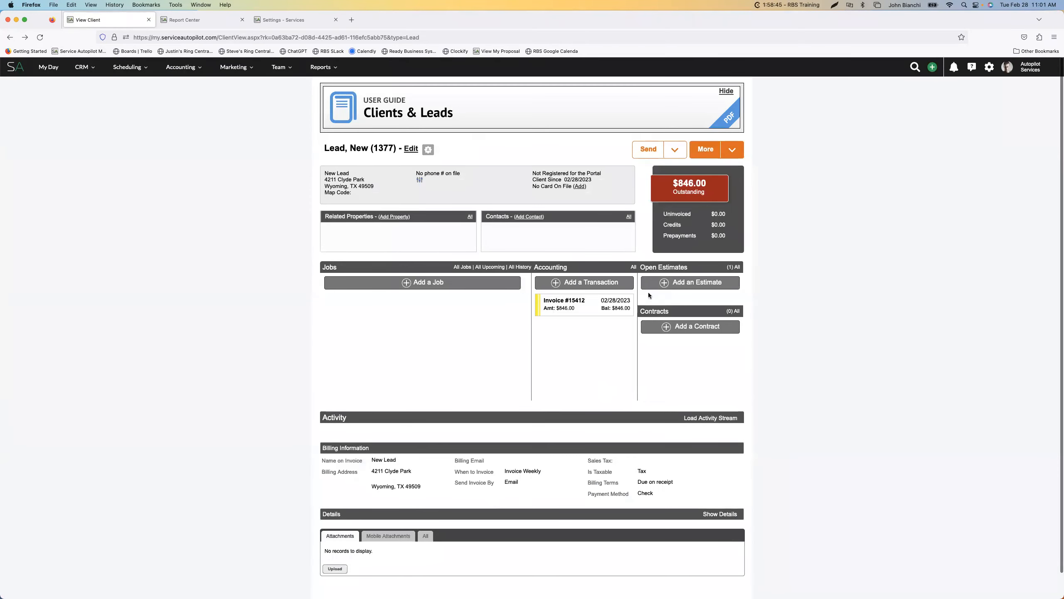
Reopen the client's won estimate and turn on the Confirm option for the Mulch Pine Bark product
{"action": "left_click", "coordinate": [736, 280]}
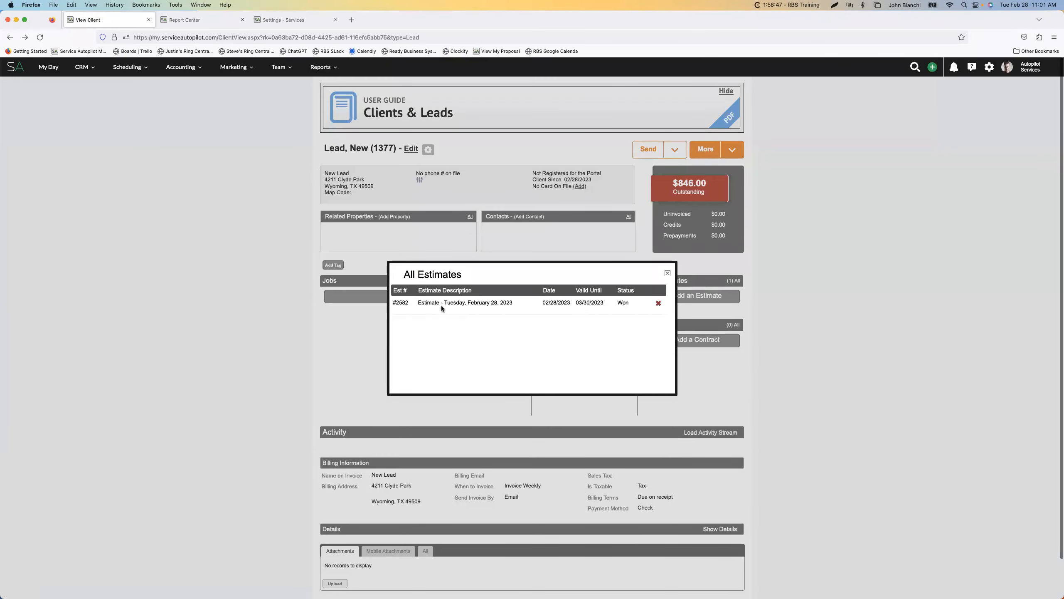
{"action": "left_click", "coordinate": [441, 308]}
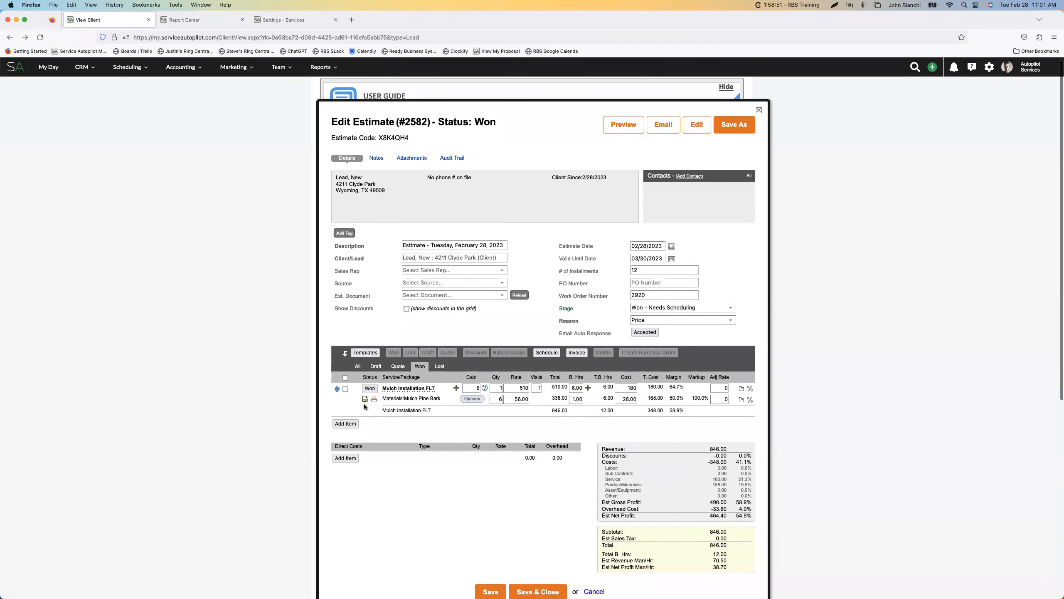
{"action": "left_click", "coordinate": [472, 398]}
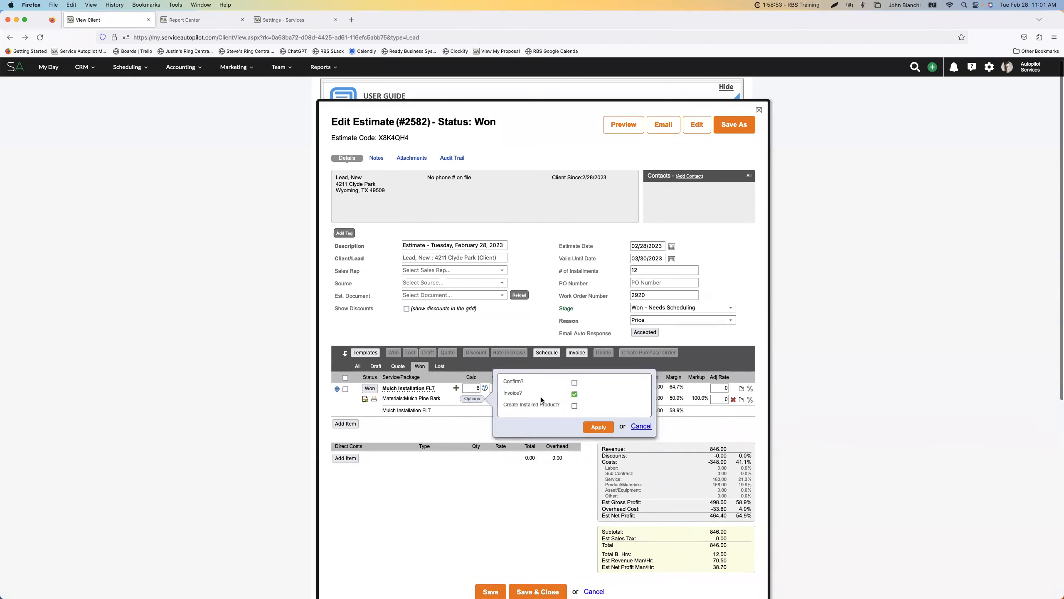
{"action": "left_click", "coordinate": [574, 382]}
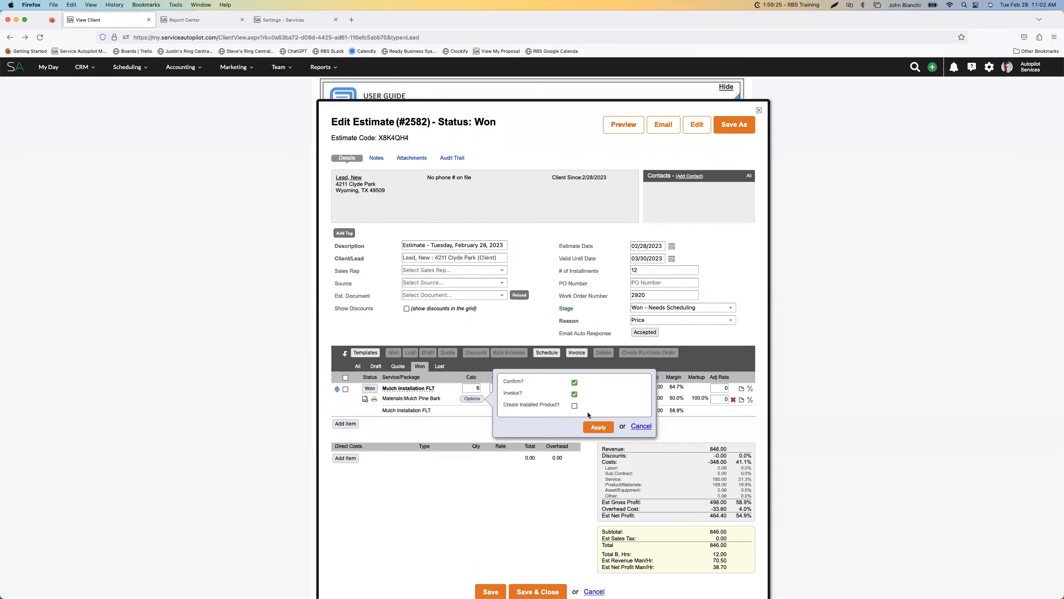
{"action": "left_click", "coordinate": [599, 426]}
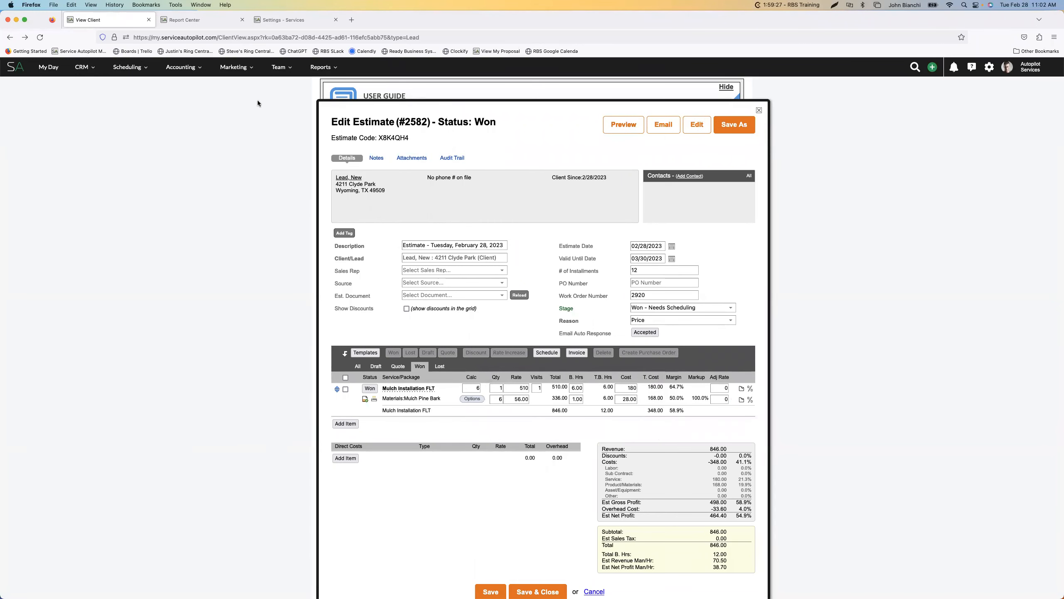
Open the Dispatch Jobs board in a separate browser tab
{"action": "mouse_move", "coordinate": [200, 75]}
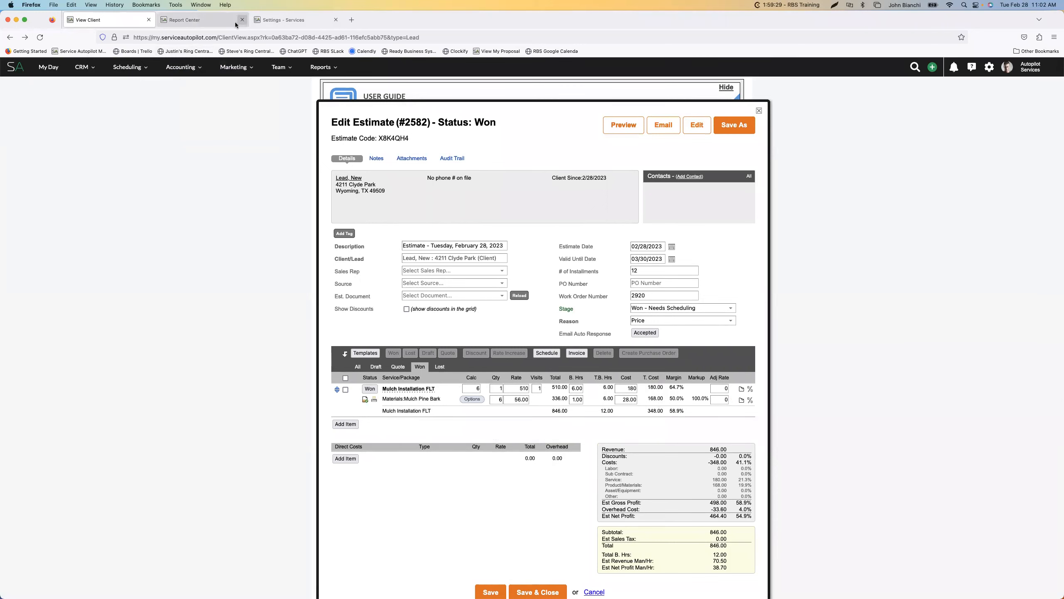
{"action": "mouse_move", "coordinate": [192, 69]}
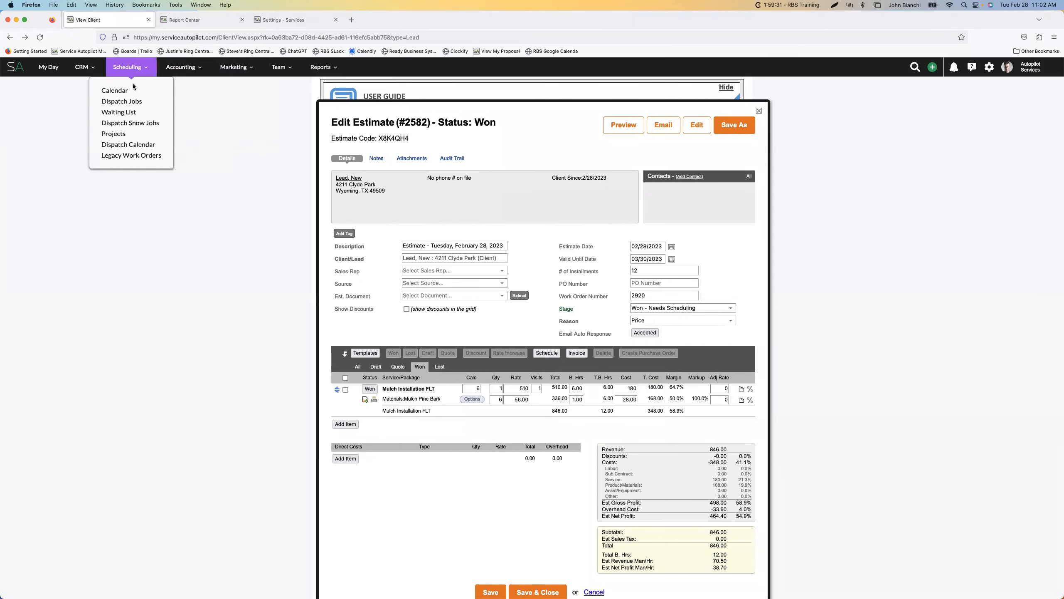
{"action": "left_click", "coordinate": [134, 102]}
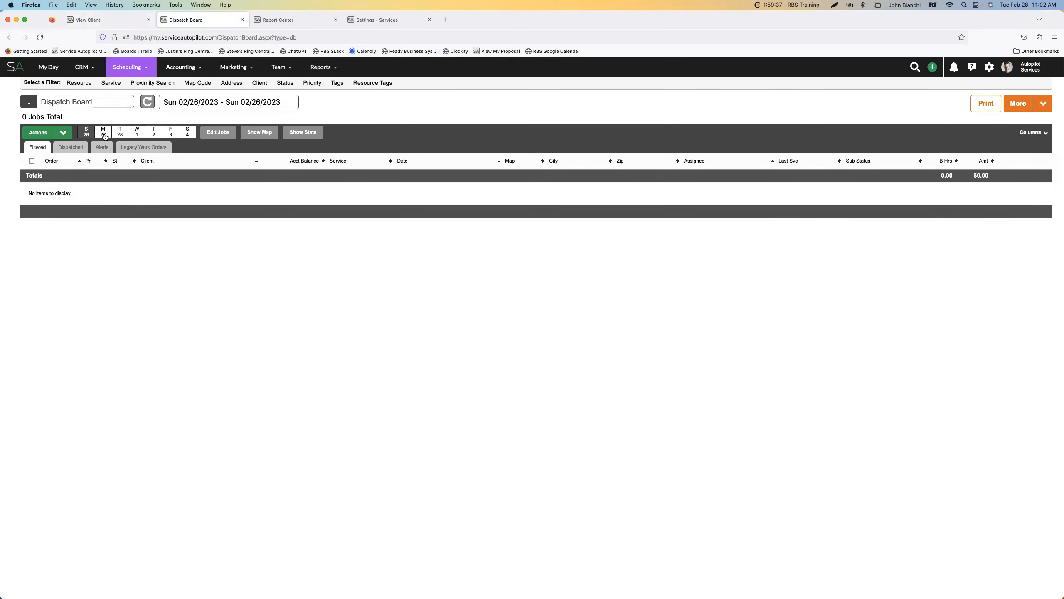
Show the 02/28/2023 jobs on the Dispatch Board and recheck the Mulch Pine Bark options in the client's won estimate
{"action": "left_click", "coordinate": [120, 132]}
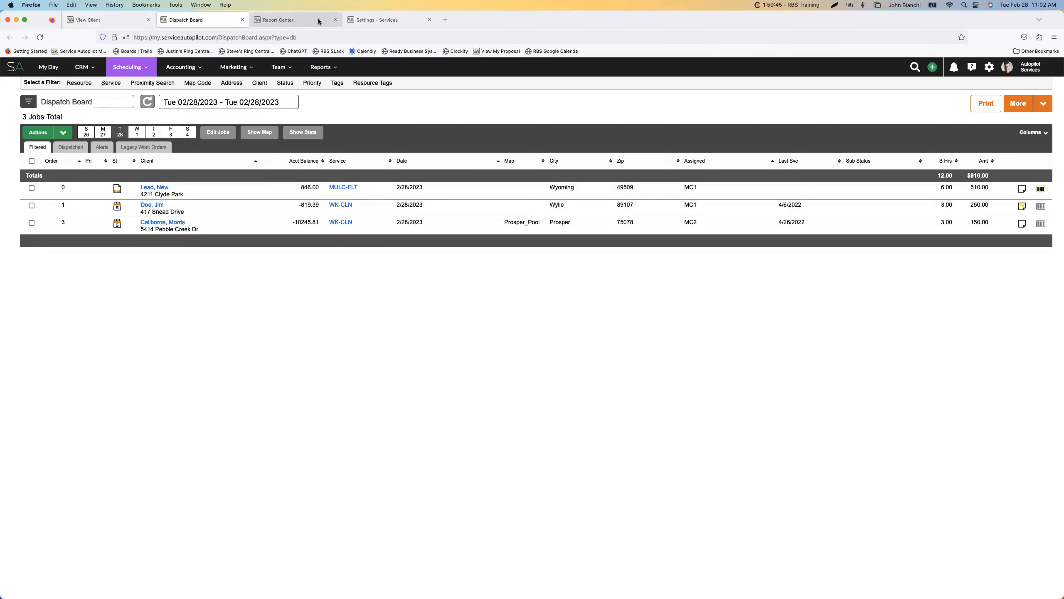
{"action": "left_click", "coordinate": [374, 19]}
{"action": "left_click", "coordinate": [154, 18]}
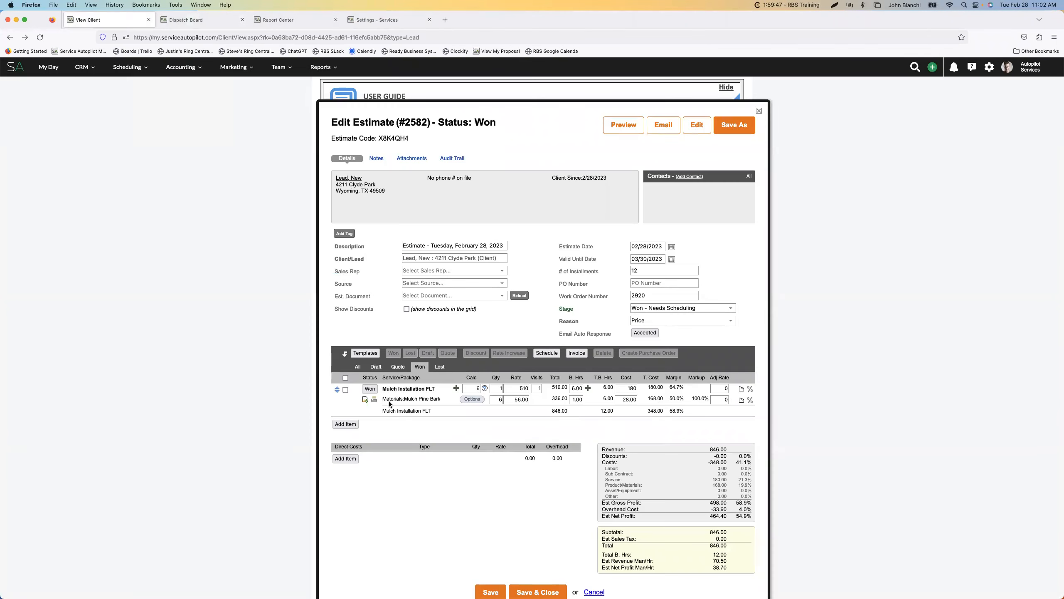
{"action": "left_click", "coordinate": [473, 400]}
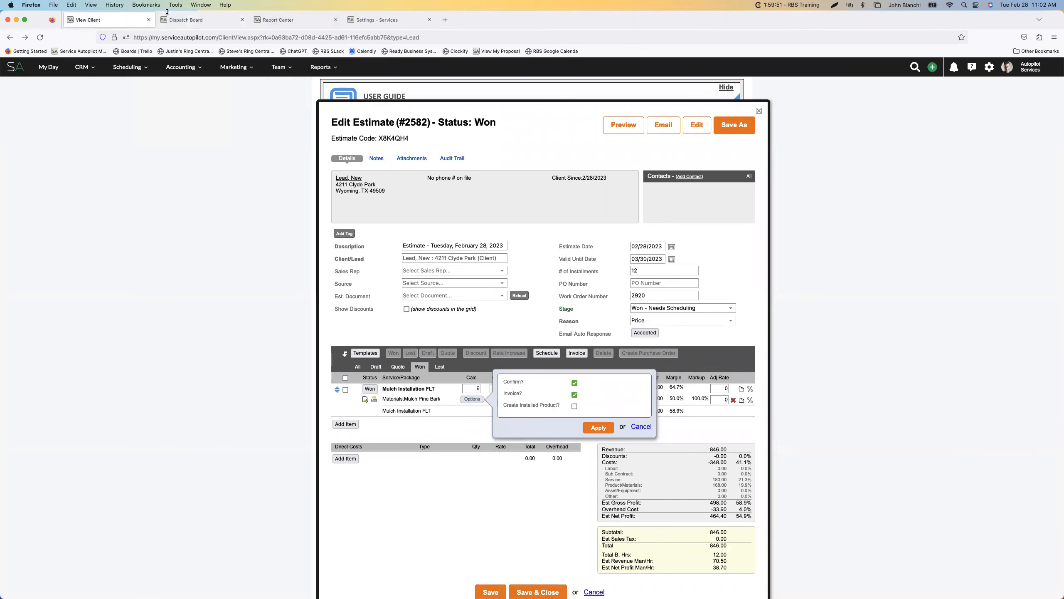
{"action": "left_click", "coordinate": [197, 20]}
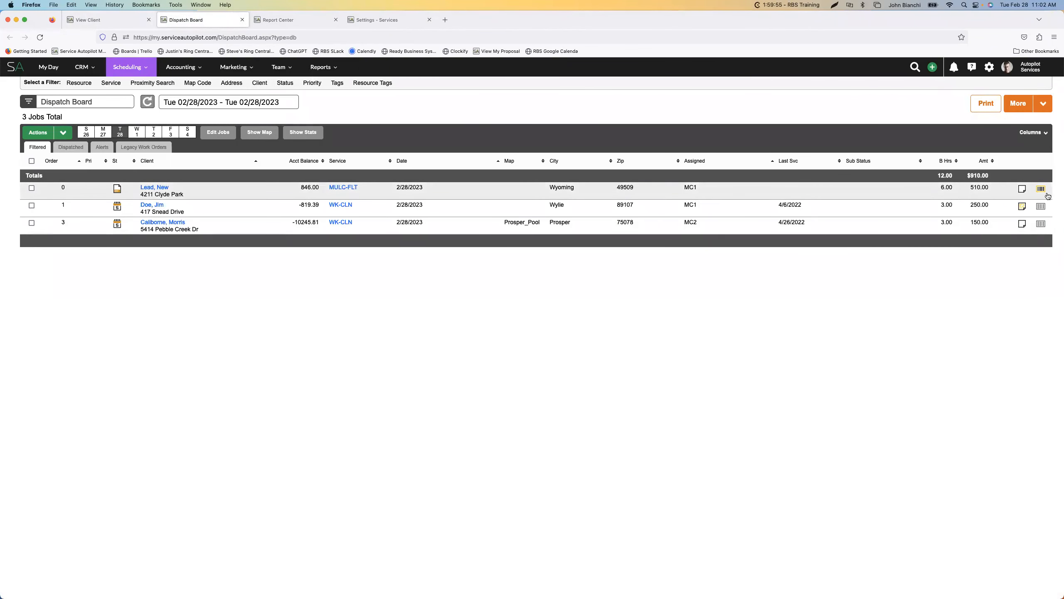
Show the Dispatch Board legend, review what its colors mean, and collapse it
{"action": "left_click", "coordinate": [1034, 132]}
{"action": "left_click", "coordinate": [1043, 104]}
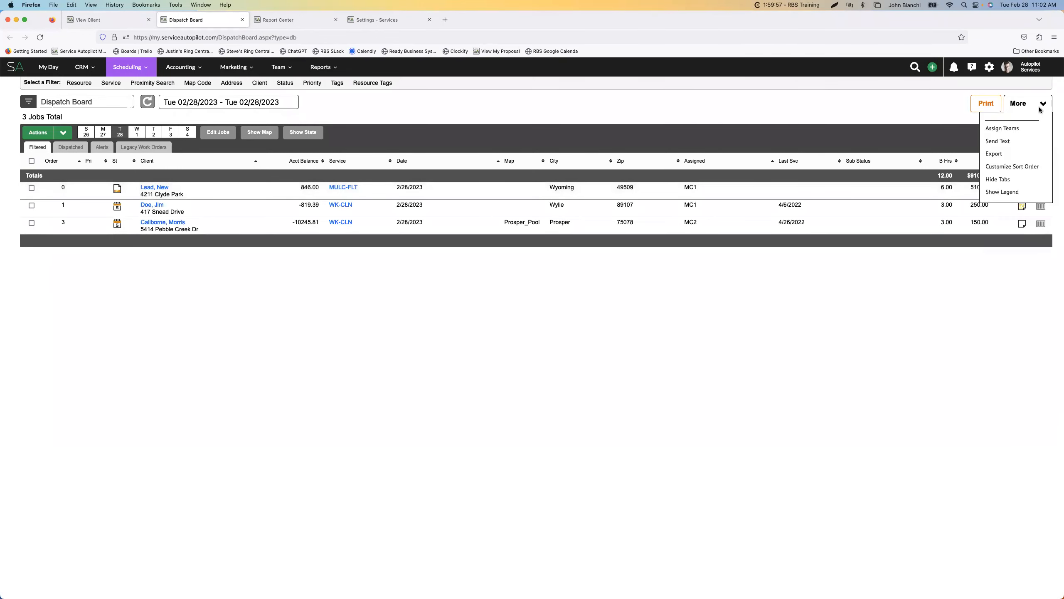
{"action": "left_click", "coordinate": [1007, 192]}
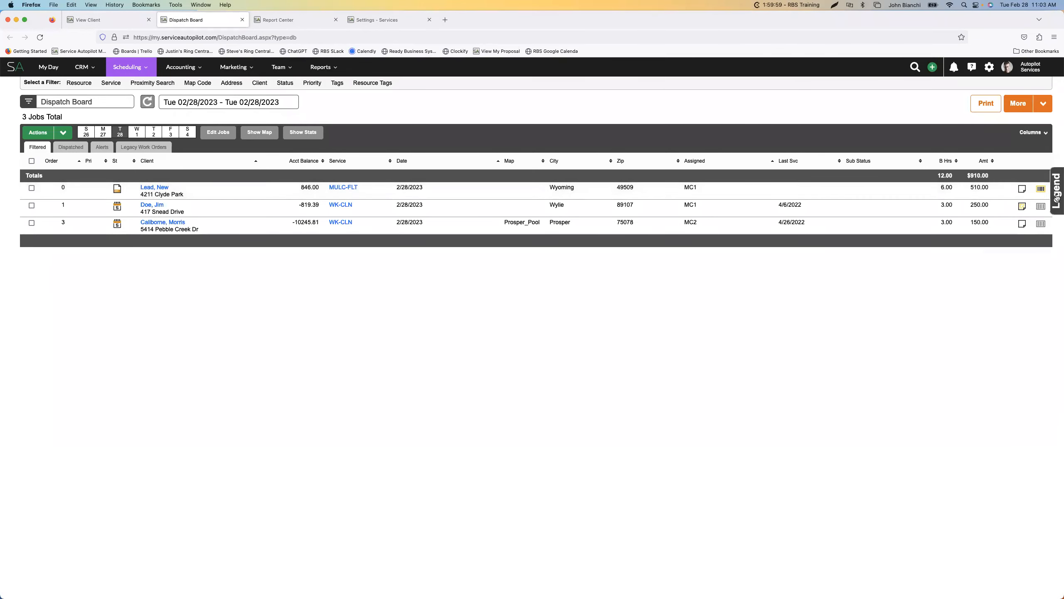
{"action": "scroll", "coordinate": [1011, 215], "scroll_direction": "down", "scroll_amount": 3}
{"action": "left_click", "coordinate": [1018, 173]}
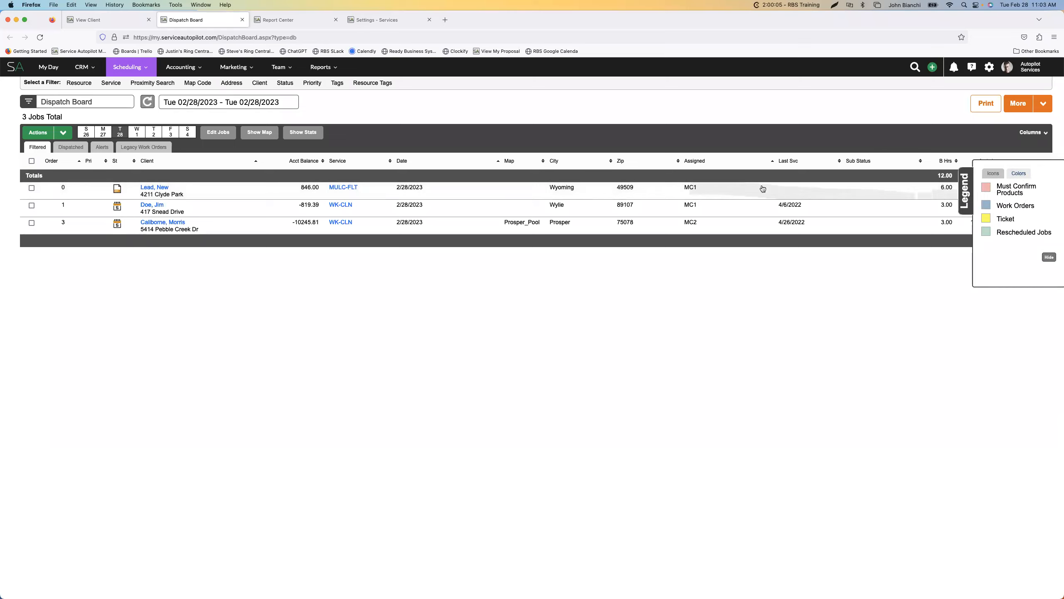
{"action": "left_click", "coordinate": [1048, 257]}
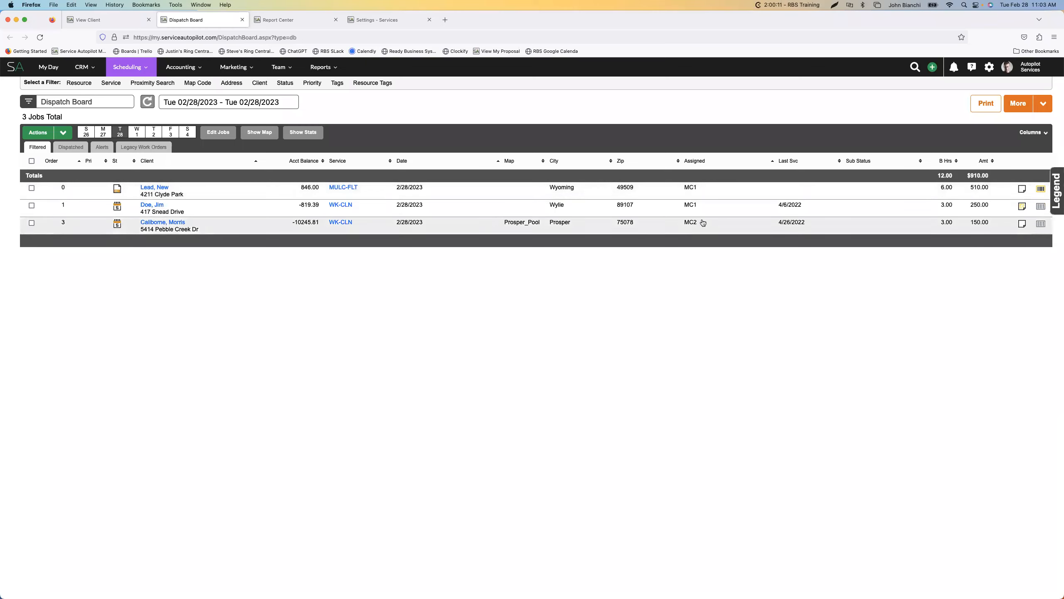
Open the Mulch Installation FLT job's products and try the Need to Confirm and Used, do not Invoice statuses for Mulch Pine Bark
{"action": "left_click", "coordinate": [1041, 189]}
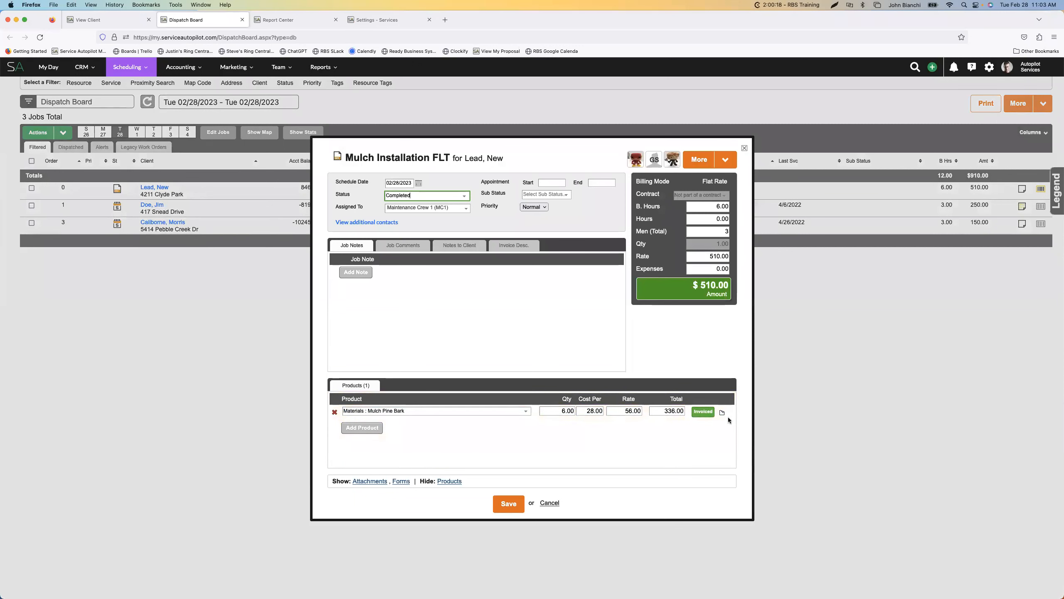
{"action": "left_click", "coordinate": [703, 412]}
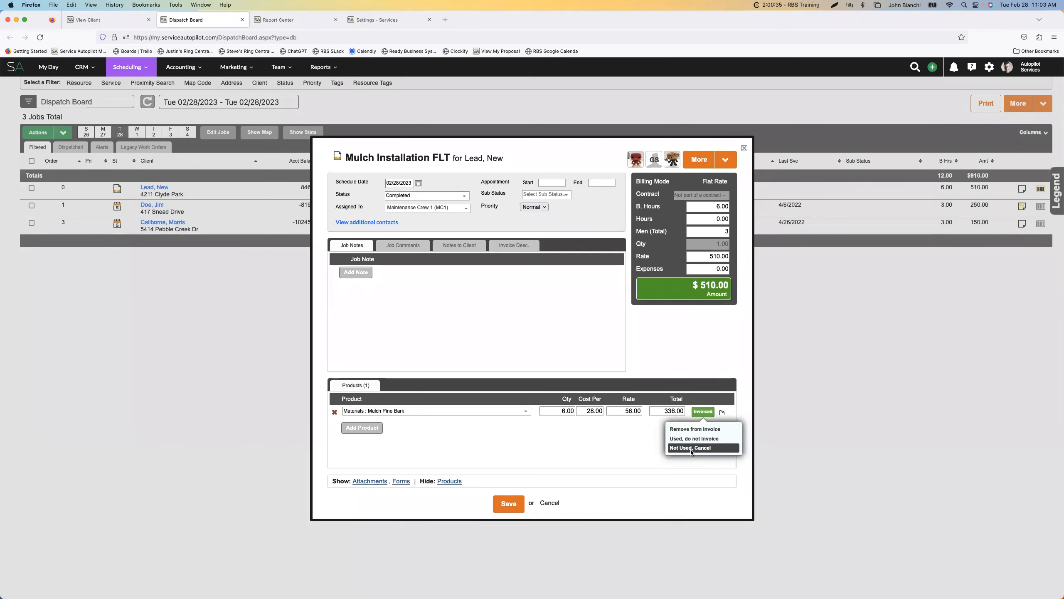
{"action": "left_click", "coordinate": [695, 439]}
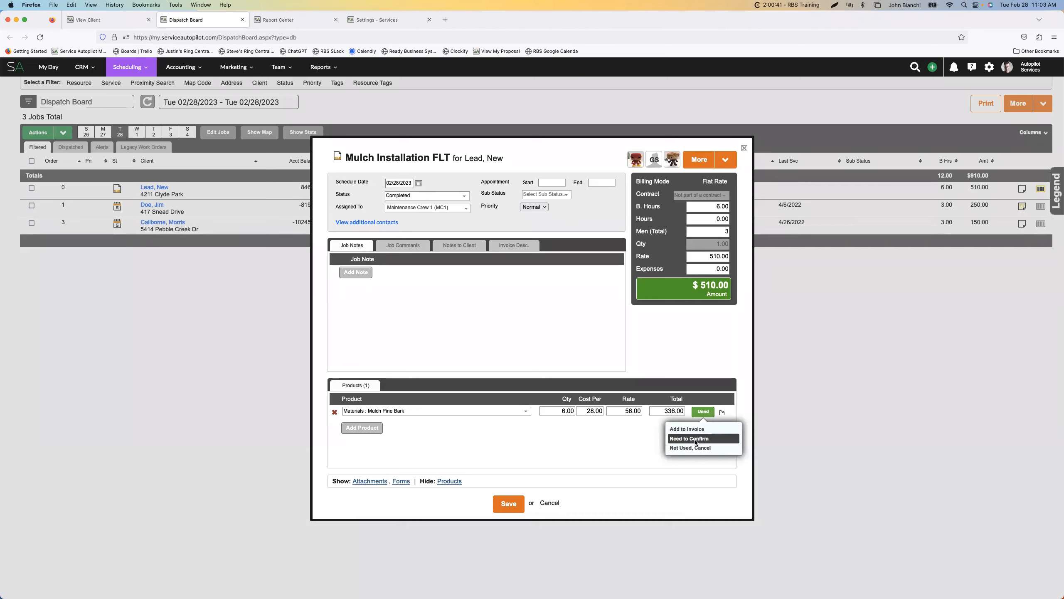
{"action": "left_click", "coordinate": [694, 439]}
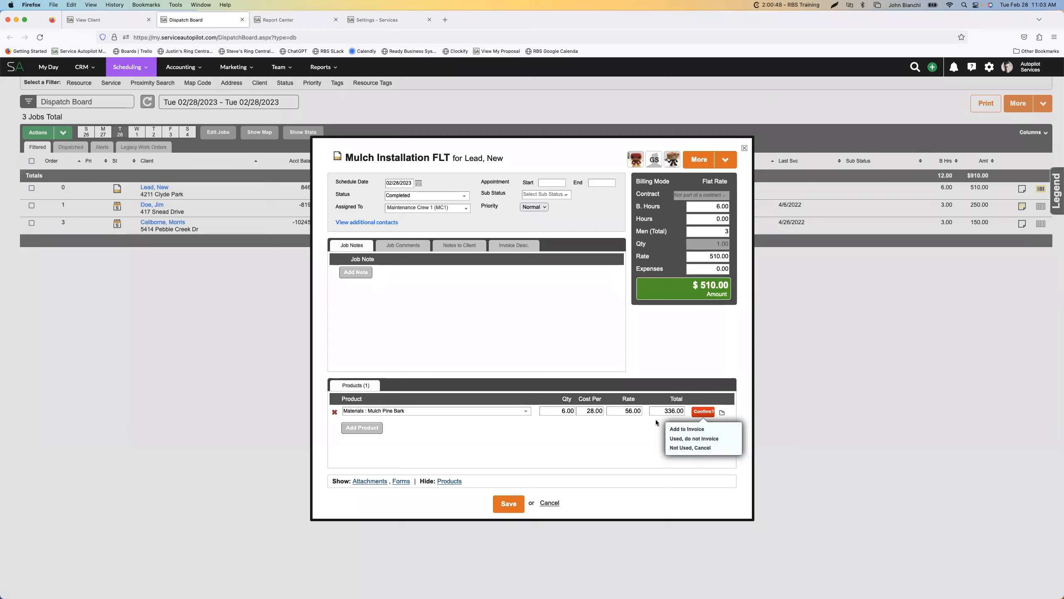
{"action": "left_click", "coordinate": [695, 438]}
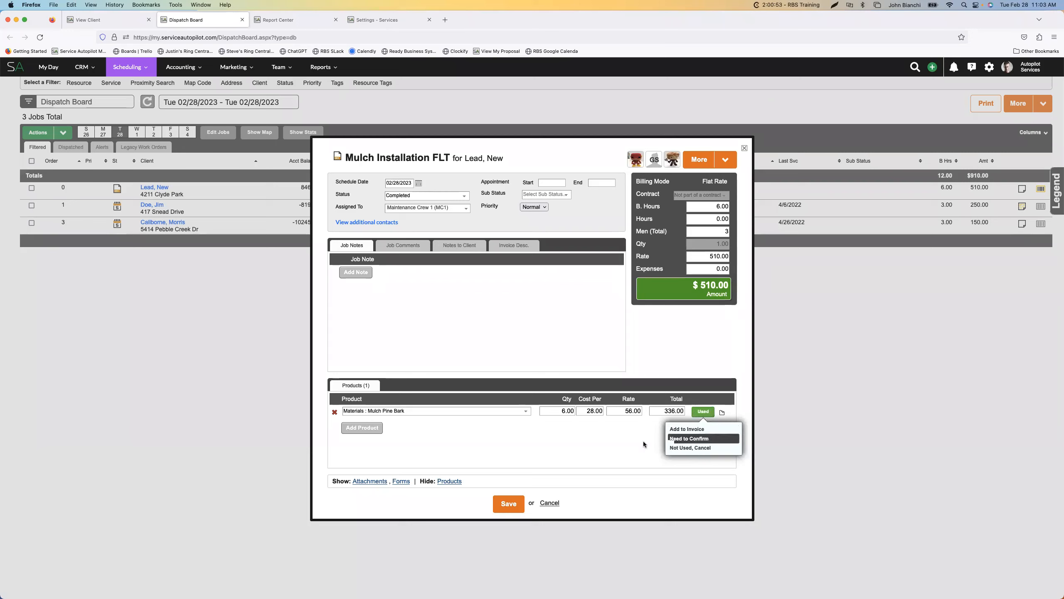
{"action": "left_click", "coordinate": [503, 453]}
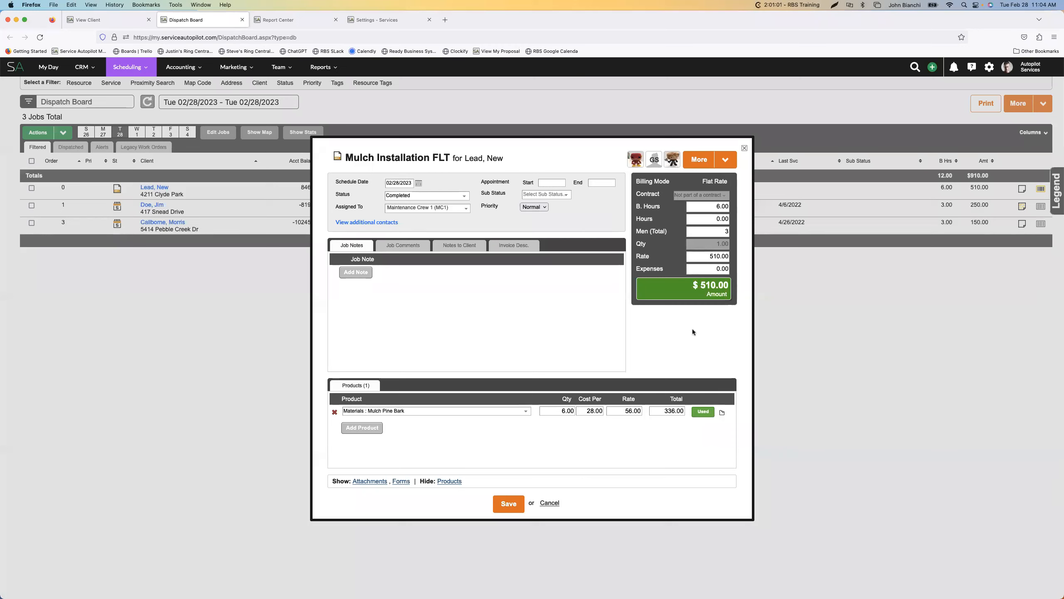
Add the Mulch Pine Bark product back to the invoice and go to the job's B. Hours value
{"action": "left_click", "coordinate": [708, 255]}
{"action": "left_click", "coordinate": [704, 411]}
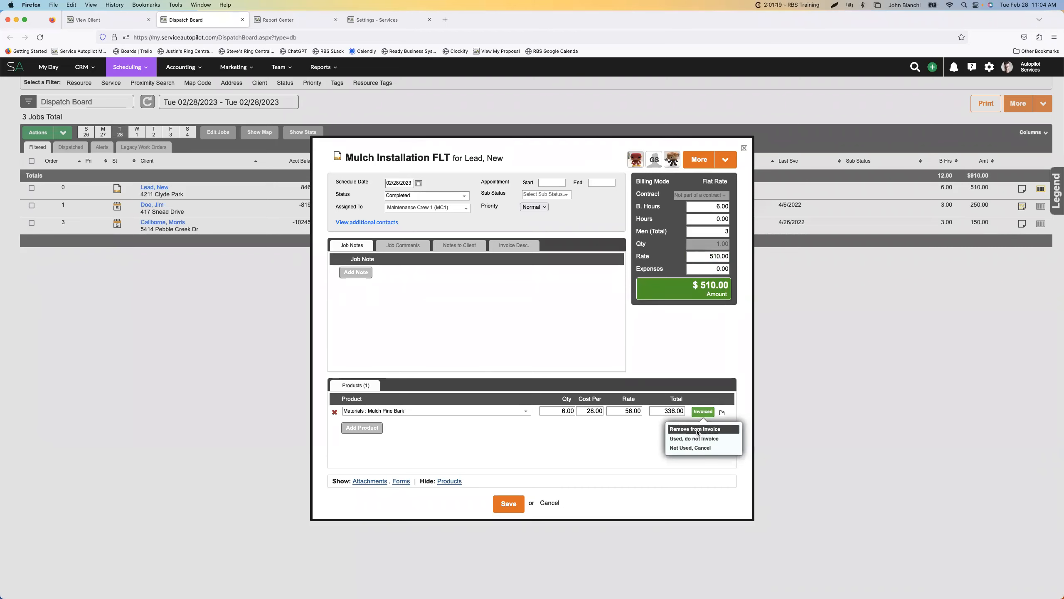
{"action": "left_click", "coordinate": [670, 430]}
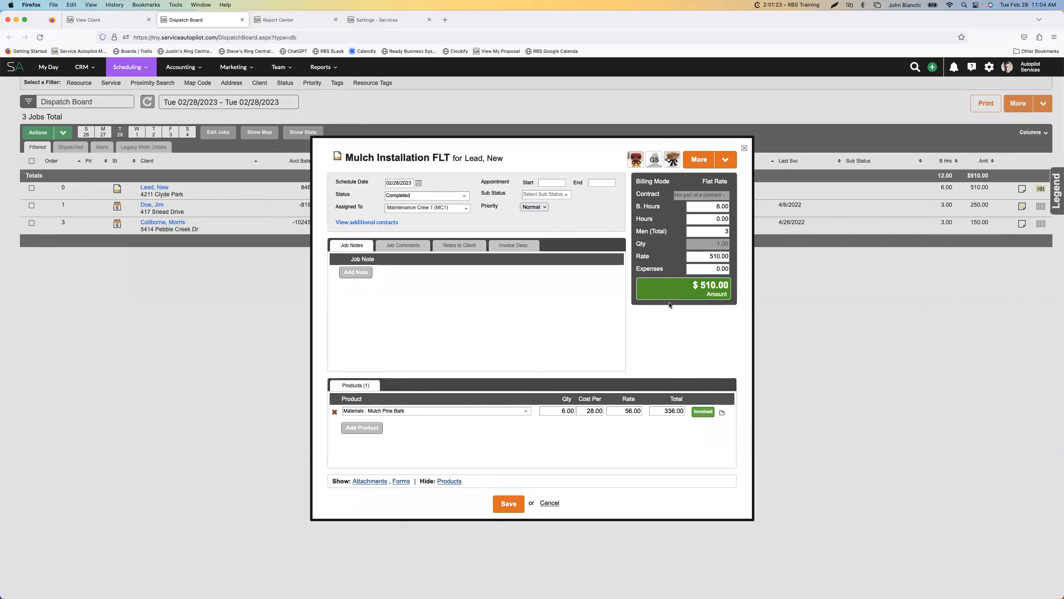
{"action": "left_click", "coordinate": [696, 231]}
{"action": "left_click", "coordinate": [700, 205]}
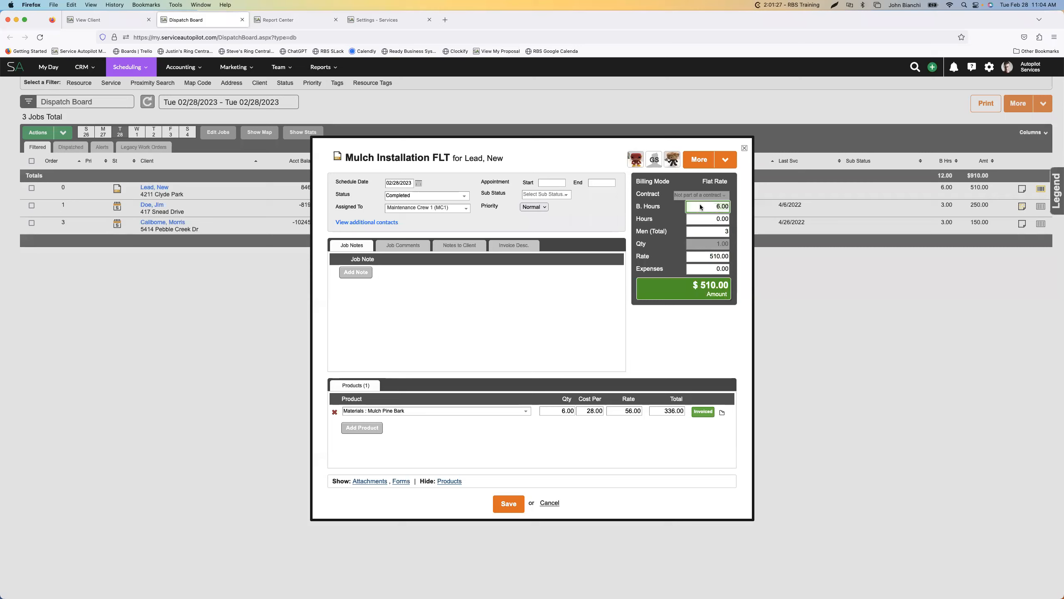
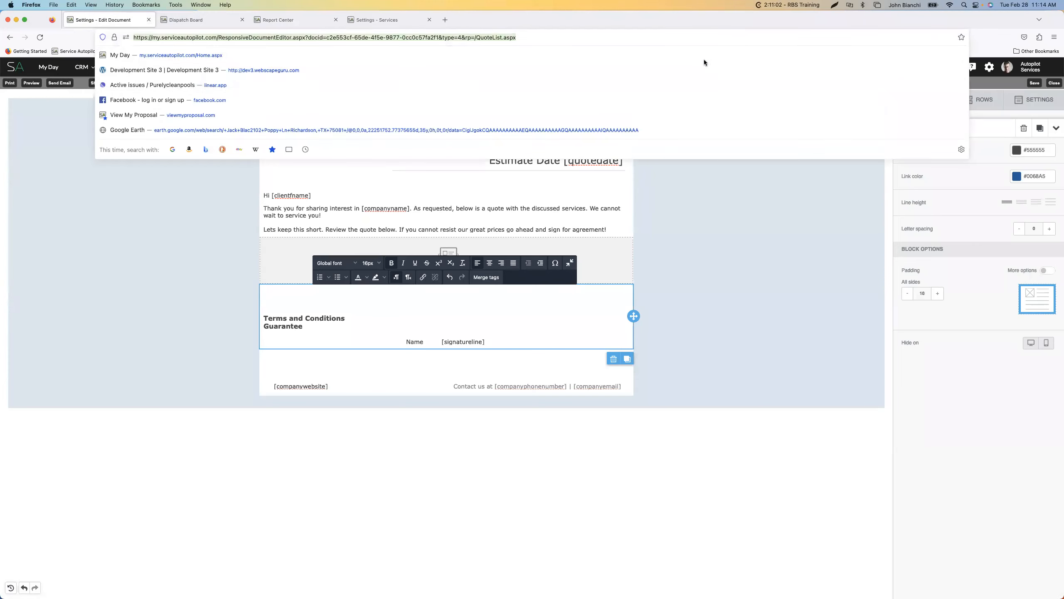
Leave the estimate document editor and browse the templates available to load into the client's won estimate, without applying one
{"action": "left_click", "coordinate": [1056, 85]}
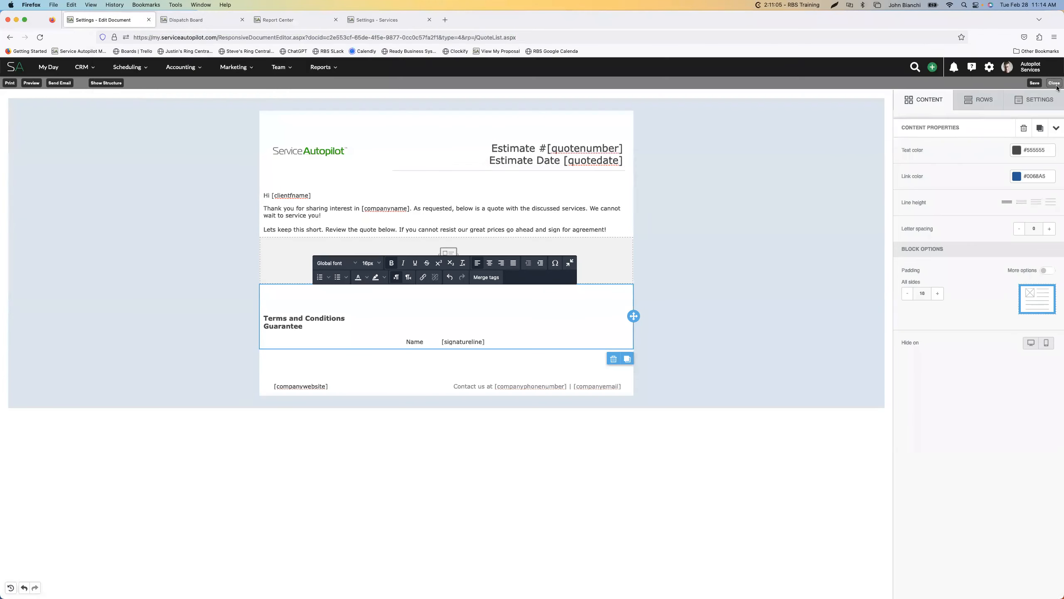
{"action": "left_click", "coordinate": [604, 354]}
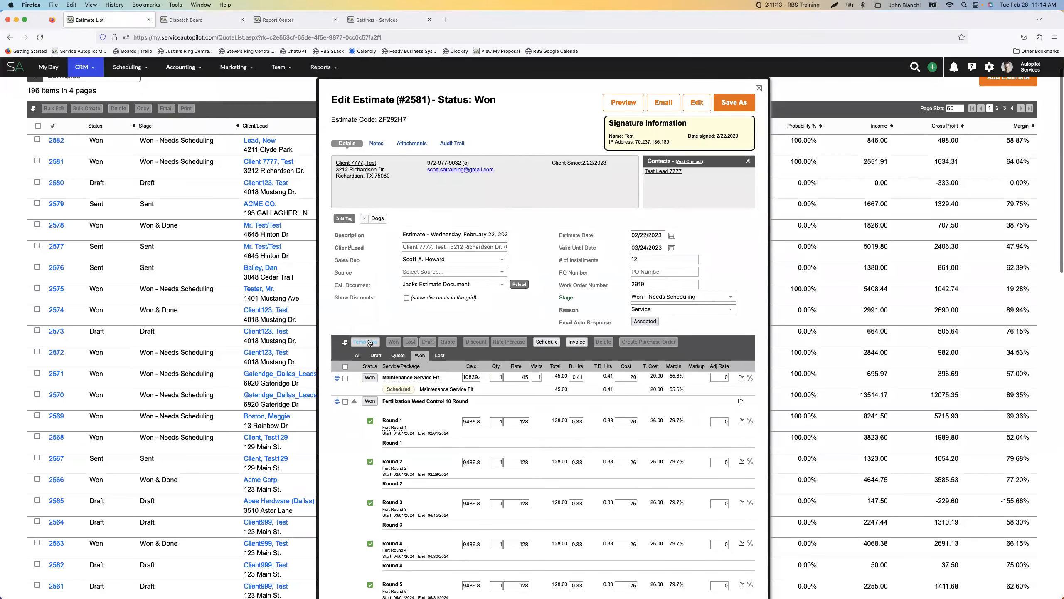
{"action": "left_click", "coordinate": [365, 341]}
{"action": "left_click", "coordinate": [478, 349]}
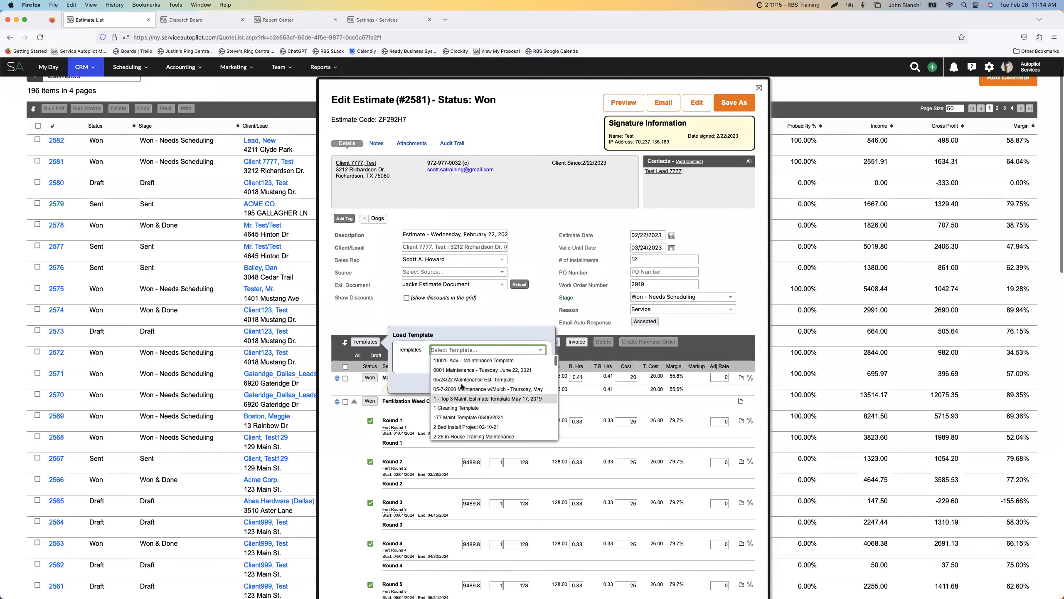
{"action": "scroll", "coordinate": [458, 382], "scroll_direction": "down", "scroll_amount": 15}
{"action": "scroll", "coordinate": [464, 386], "scroll_direction": "up", "scroll_amount": 15}
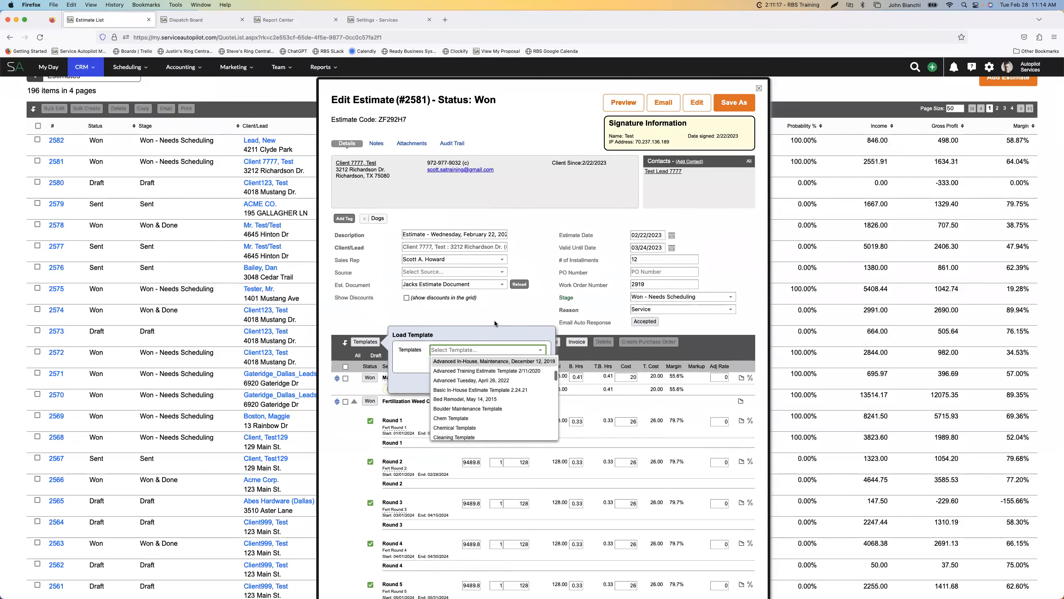
{"action": "left_click", "coordinate": [488, 327]}
{"action": "left_click", "coordinate": [541, 381]}
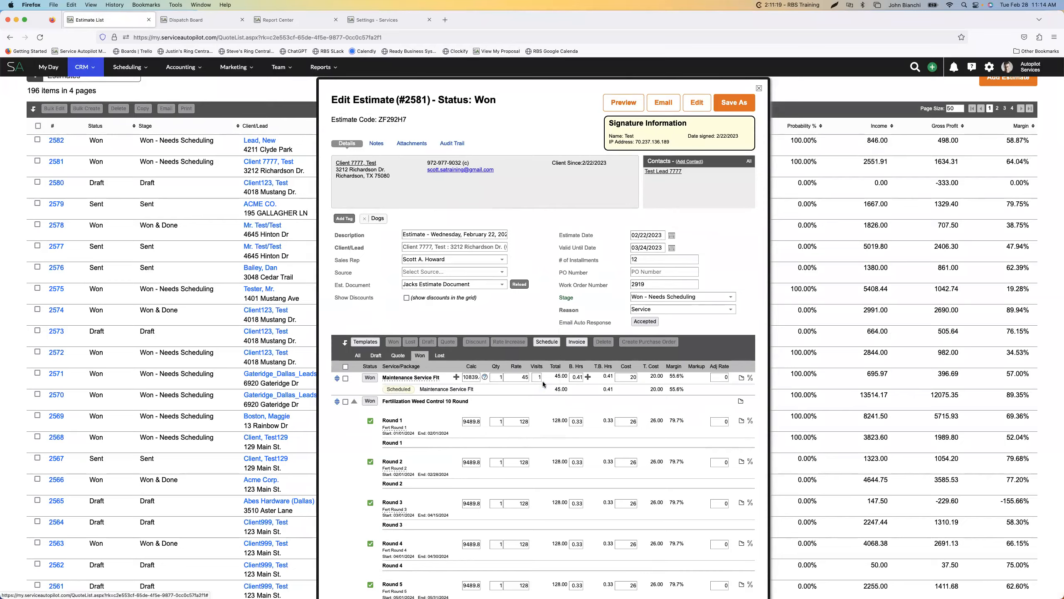
Review the won estimate's service packages and recheck the options for loading a template, without applying one
{"action": "scroll", "coordinate": [409, 373], "scroll_direction": "down", "scroll_amount": 10}
{"action": "scroll", "coordinate": [408, 372], "scroll_direction": "down", "scroll_amount": 10}
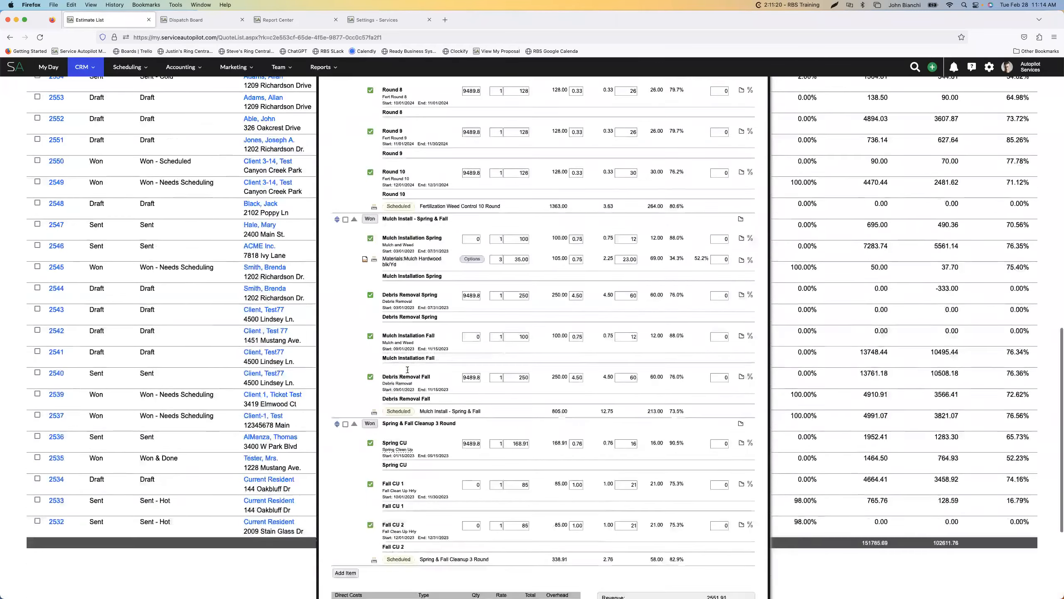
{"action": "scroll", "coordinate": [407, 369], "scroll_direction": "up", "scroll_amount": 15}
{"action": "scroll", "coordinate": [408, 366], "scroll_direction": "up", "scroll_amount": 5}
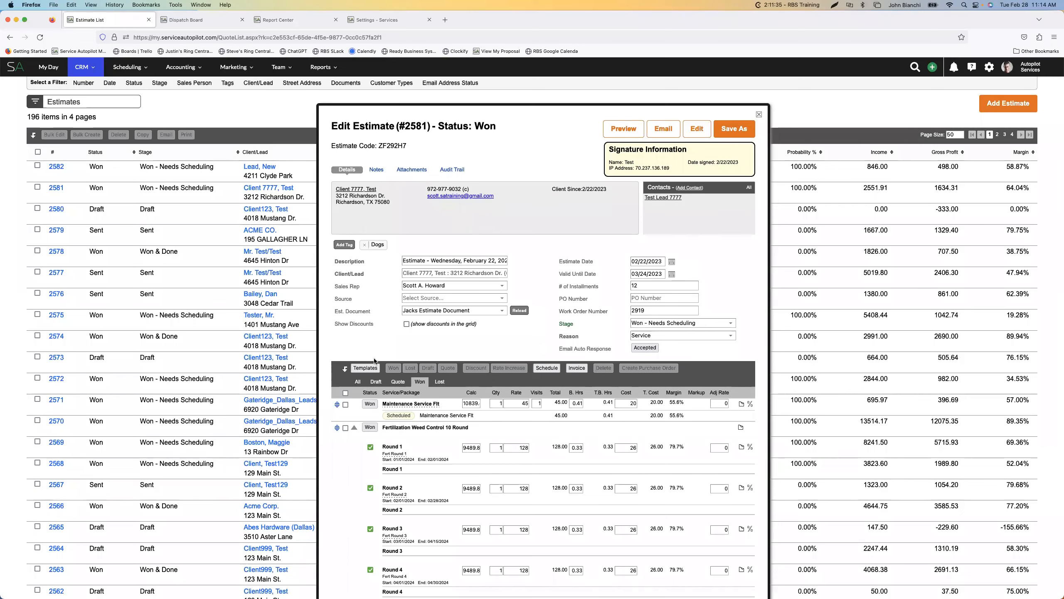
{"action": "left_click", "coordinate": [365, 367]}
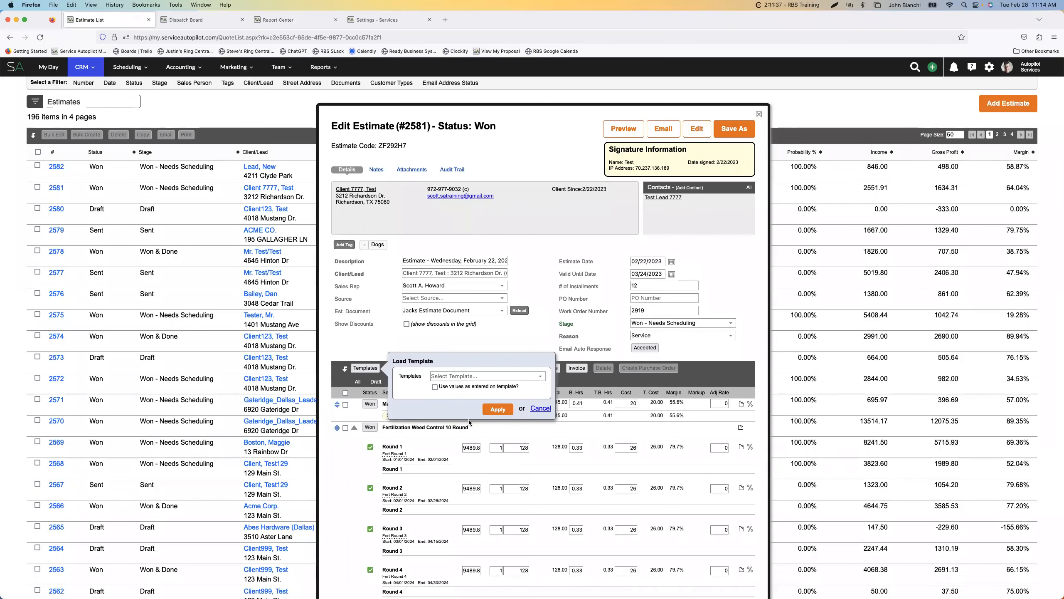
{"action": "left_click", "coordinate": [540, 408]}
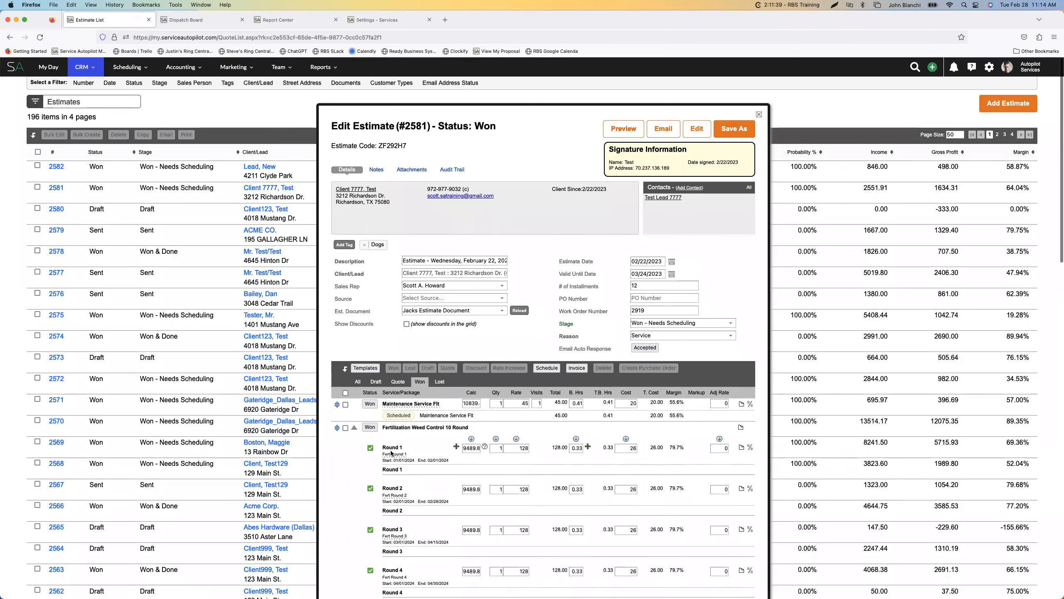
Examine the won estimate's fertilization rounds, remaining packages and cost summary, close the estimate, and glance over the Estimates list
{"action": "scroll", "coordinate": [502, 398], "scroll_direction": "down", "scroll_amount": 3}
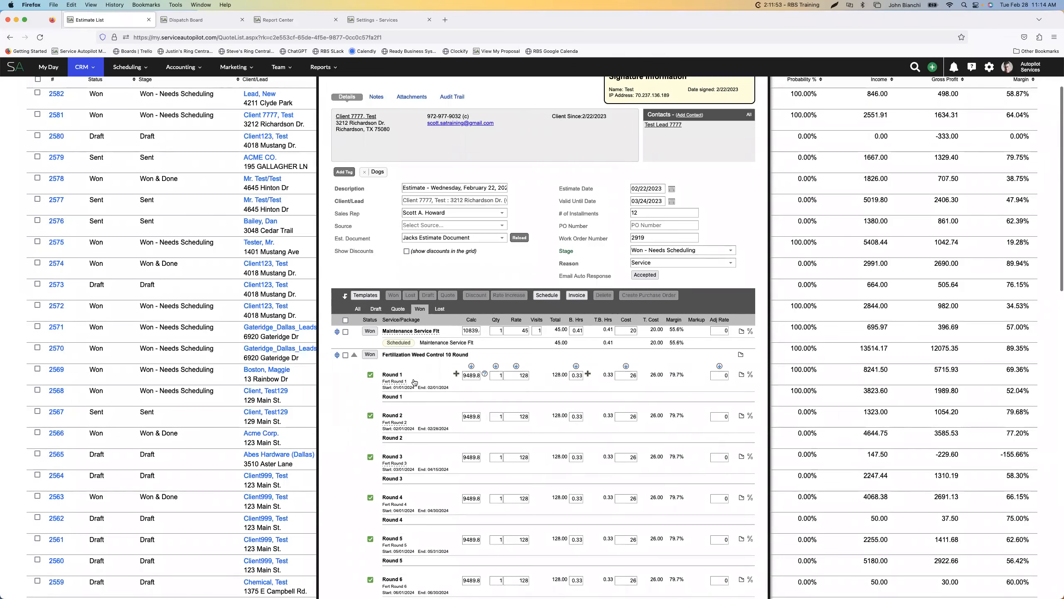
{"action": "scroll", "coordinate": [414, 381], "scroll_direction": "down", "scroll_amount": 2}
{"action": "scroll", "coordinate": [414, 382], "scroll_direction": "down", "scroll_amount": 4}
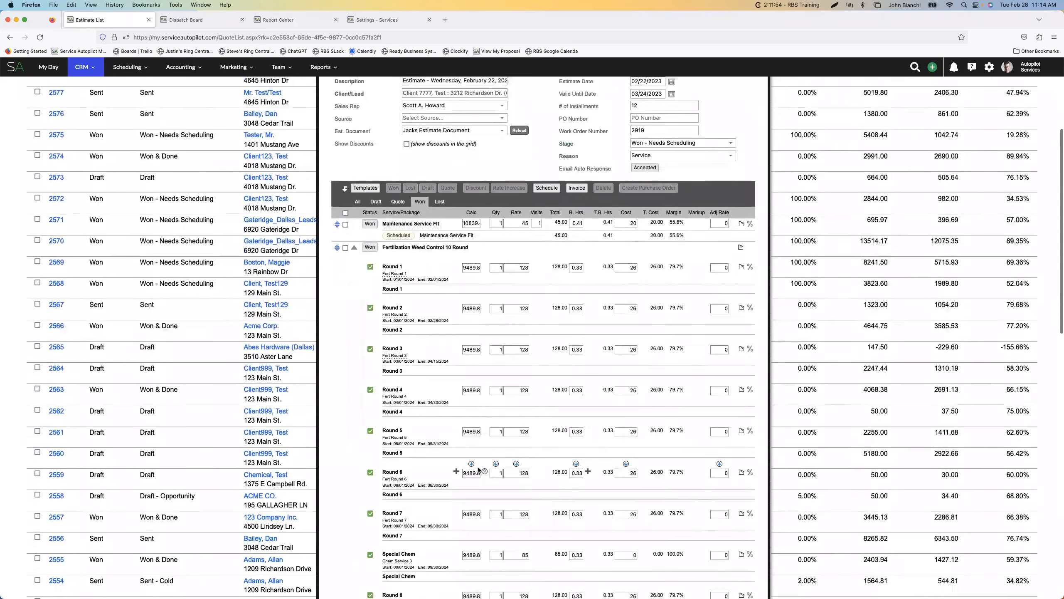
{"action": "scroll", "coordinate": [514, 252], "scroll_direction": "up", "scroll_amount": 4}
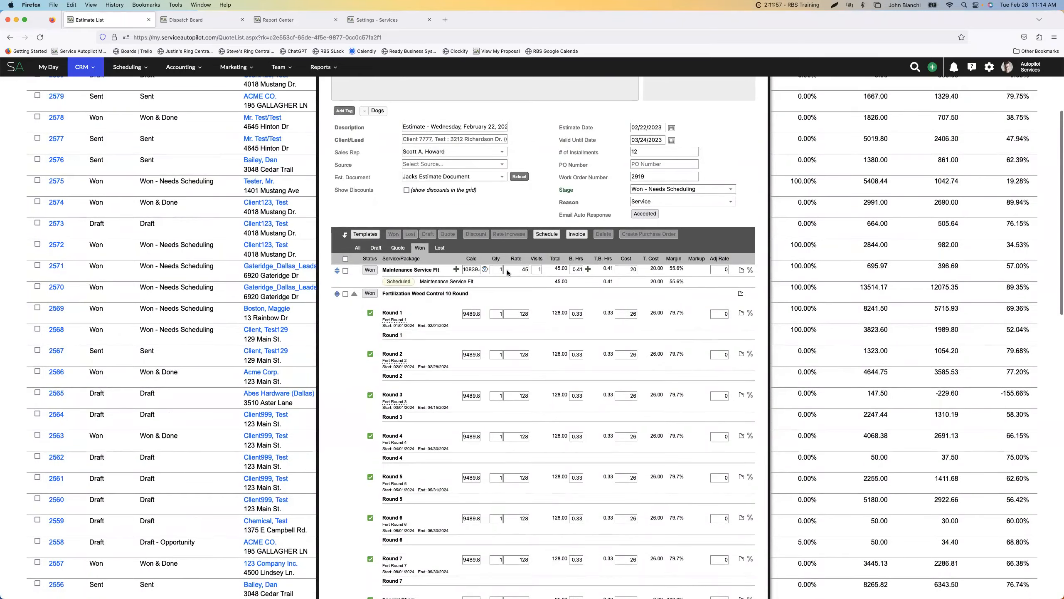
{"action": "scroll", "coordinate": [507, 272], "scroll_direction": "up", "scroll_amount": 6}
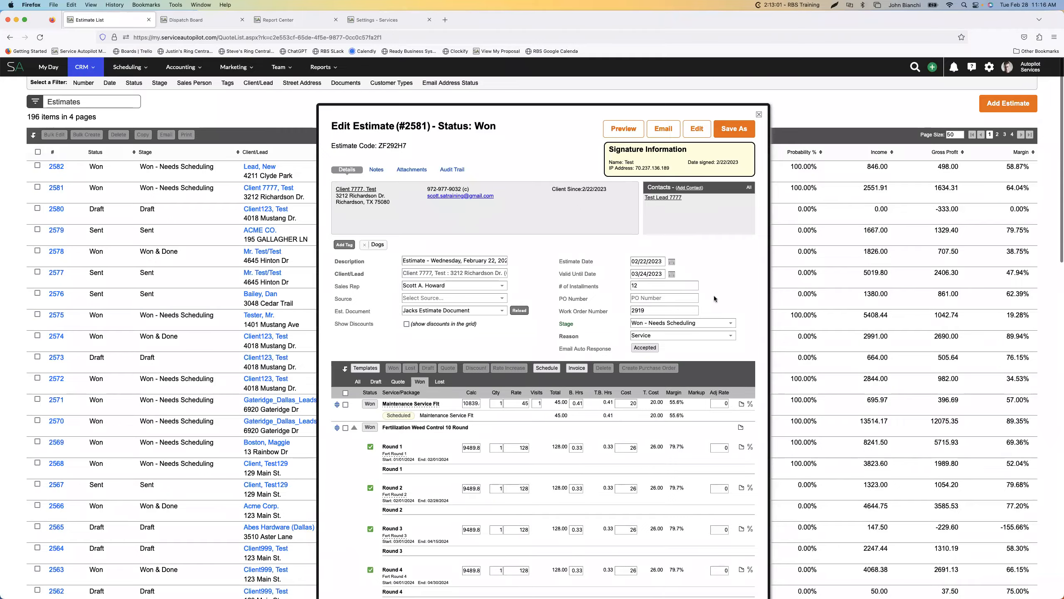
{"action": "scroll", "coordinate": [717, 295], "scroll_direction": "down", "scroll_amount": 5}
{"action": "scroll", "coordinate": [717, 298], "scroll_direction": "down", "scroll_amount": 13}
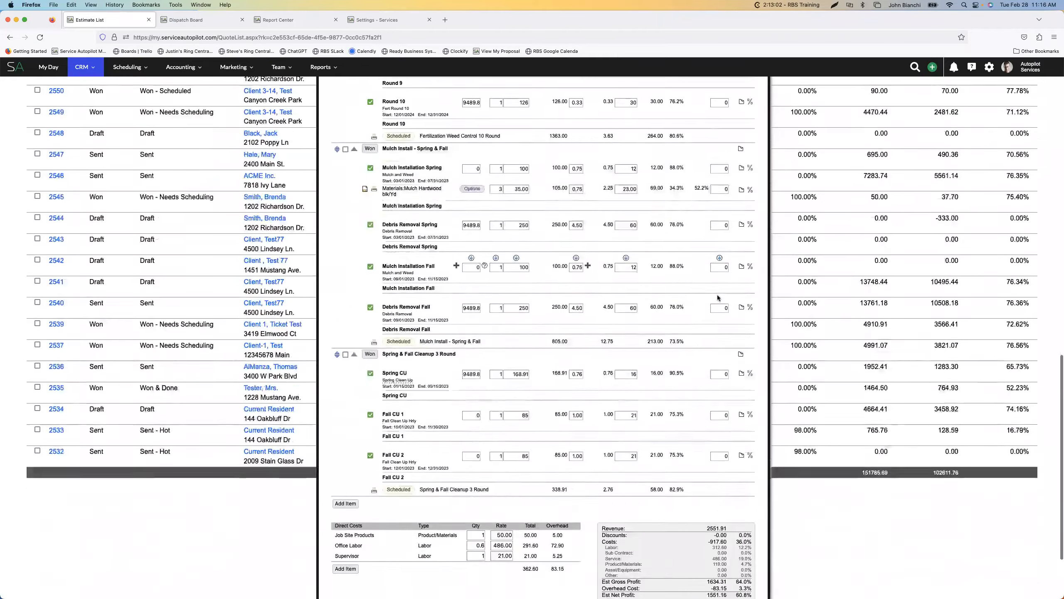
{"action": "scroll", "coordinate": [717, 296], "scroll_direction": "up", "scroll_amount": 3}
{"action": "scroll", "coordinate": [717, 294], "scroll_direction": "up", "scroll_amount": 15}
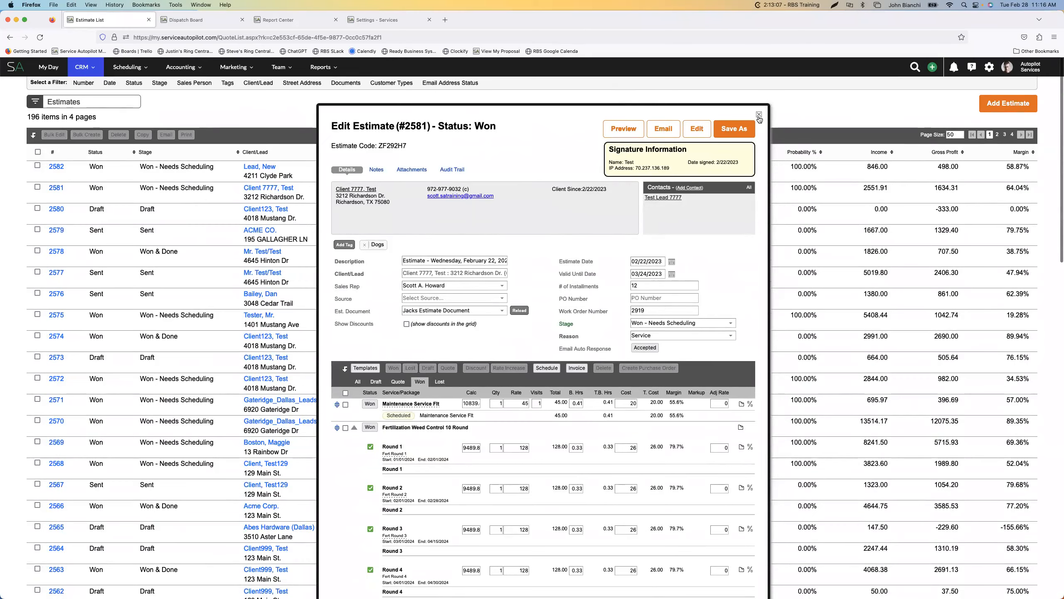
{"action": "left_click", "coordinate": [758, 115]}
{"action": "scroll", "coordinate": [451, 310], "scroll_direction": "down", "scroll_amount": 5}
{"action": "scroll", "coordinate": [450, 310], "scroll_direction": "up", "scroll_amount": 6}
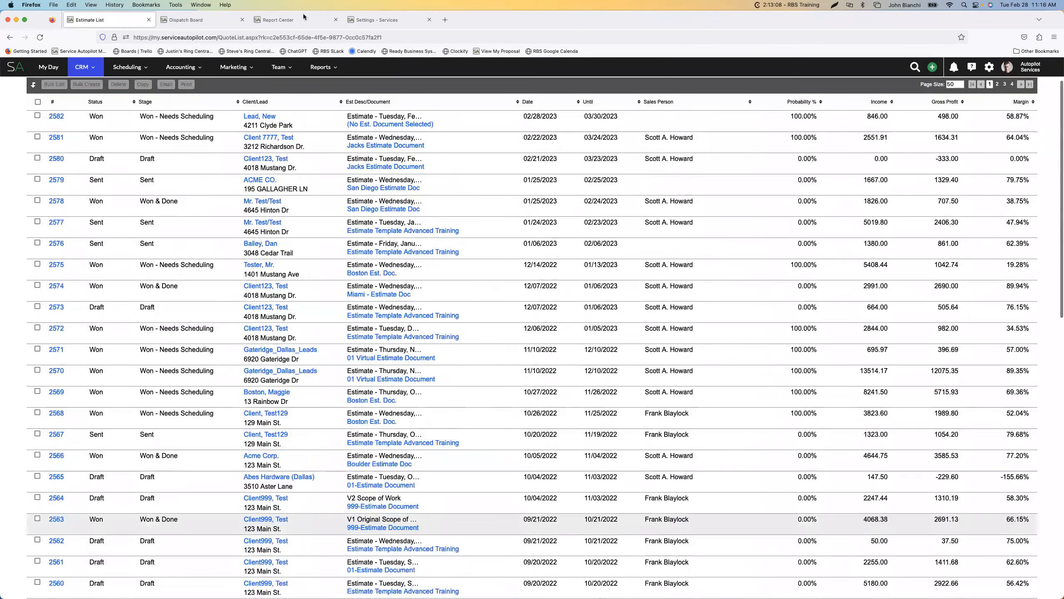
Look through the active services in the Services settings, including their service modes and default rates
{"action": "left_click", "coordinate": [409, 22]}
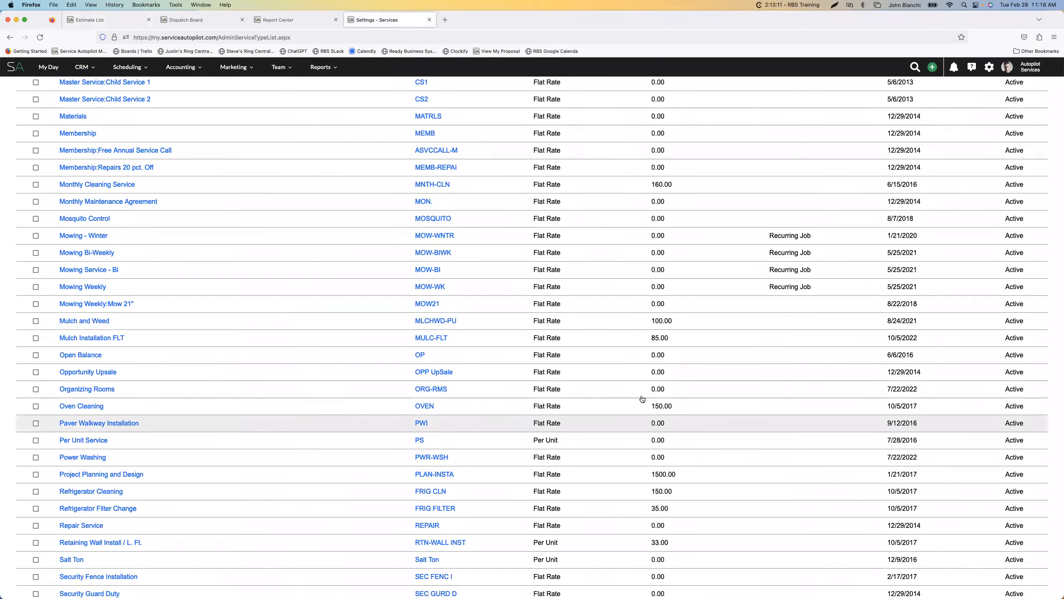
{"action": "scroll", "coordinate": [689, 512], "scroll_direction": "up", "scroll_amount": 10}
{"action": "scroll", "coordinate": [603, 452], "scroll_direction": "up", "scroll_amount": 10}
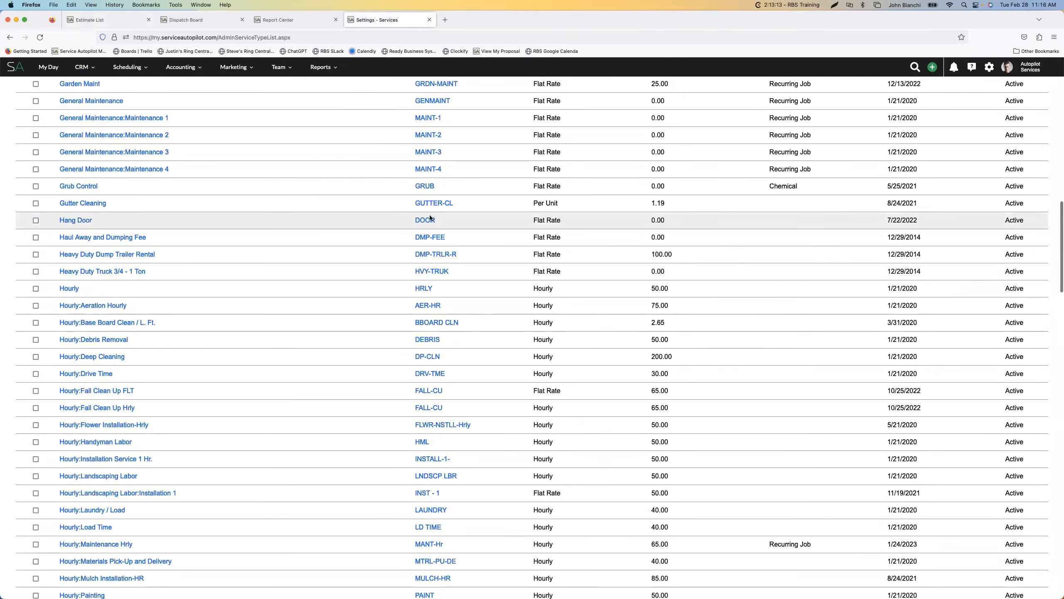
{"action": "scroll", "coordinate": [429, 214], "scroll_direction": "up", "scroll_amount": 5}
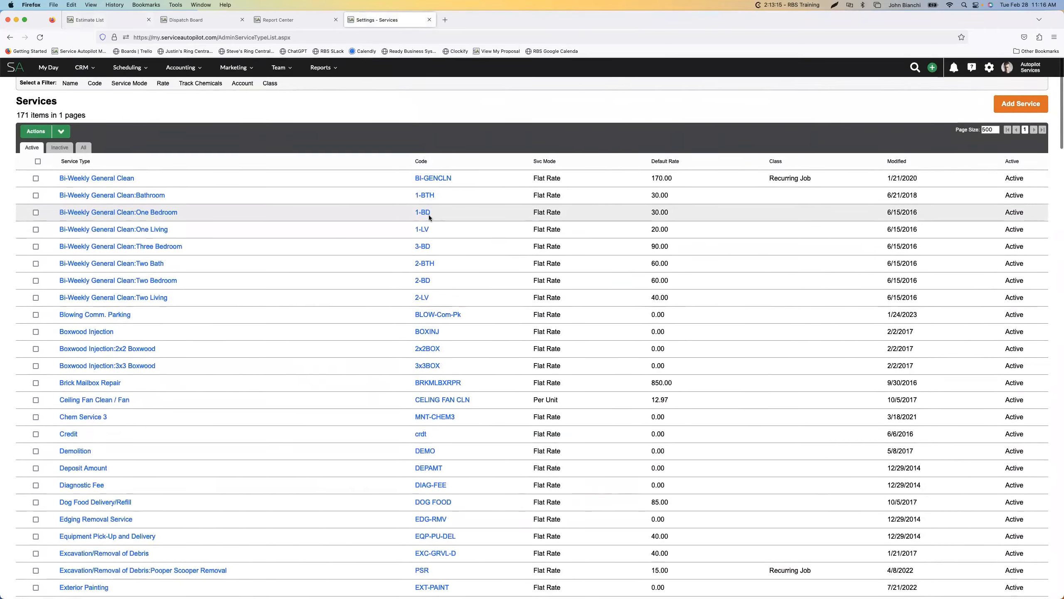
{"action": "scroll", "coordinate": [429, 214], "scroll_direction": "down", "scroll_amount": 15}
{"action": "scroll", "coordinate": [429, 215], "scroll_direction": "down", "scroll_amount": 3}
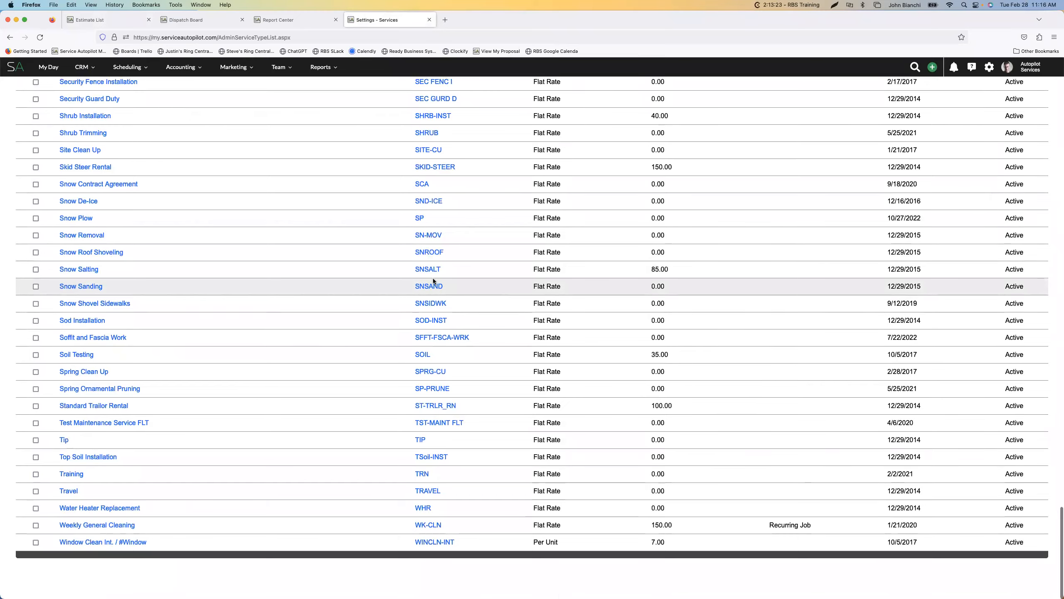
{"action": "scroll", "coordinate": [433, 281], "scroll_direction": "up", "scroll_amount": 15}
{"action": "scroll", "coordinate": [433, 280], "scroll_direction": "up", "scroll_amount": 20}
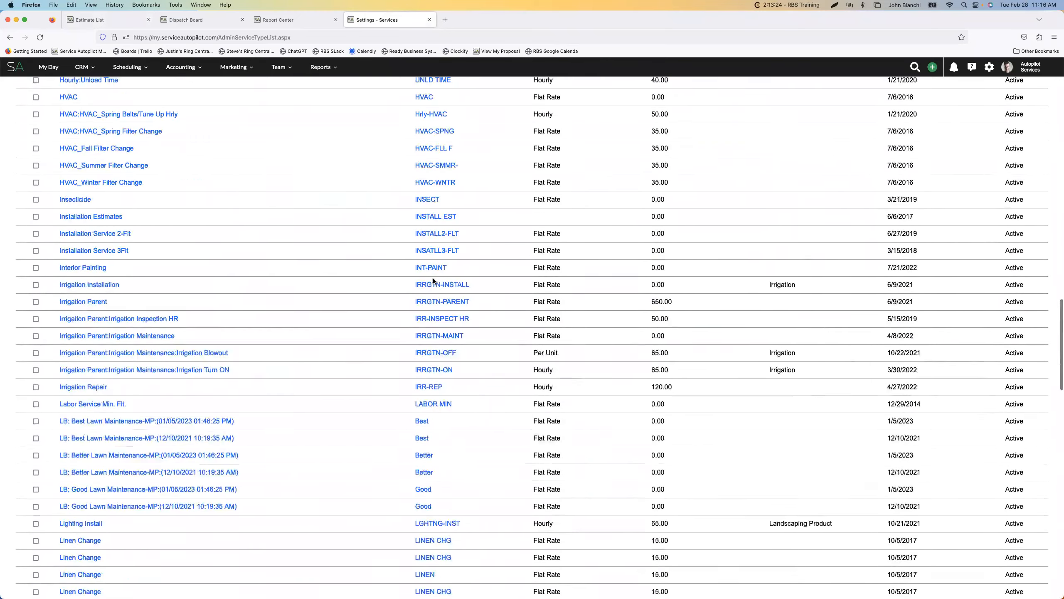
Return to the Estimates list, open the new client's record from the search, and start a new one-time job
{"action": "left_click", "coordinate": [112, 23]}
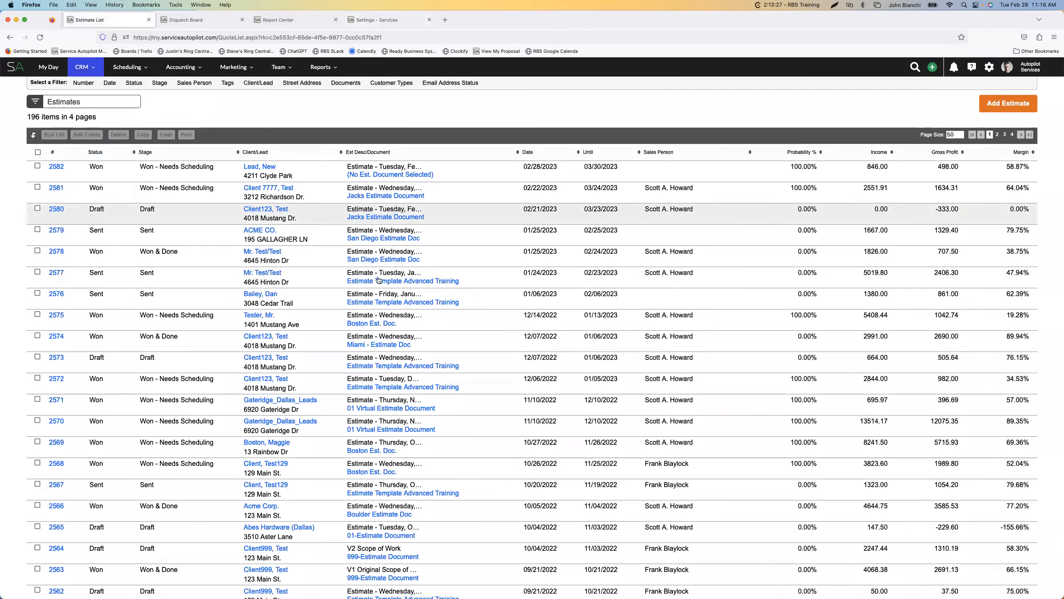
{"action": "left_click", "coordinate": [915, 67]}
{"action": "left_click", "coordinate": [684, 166]}
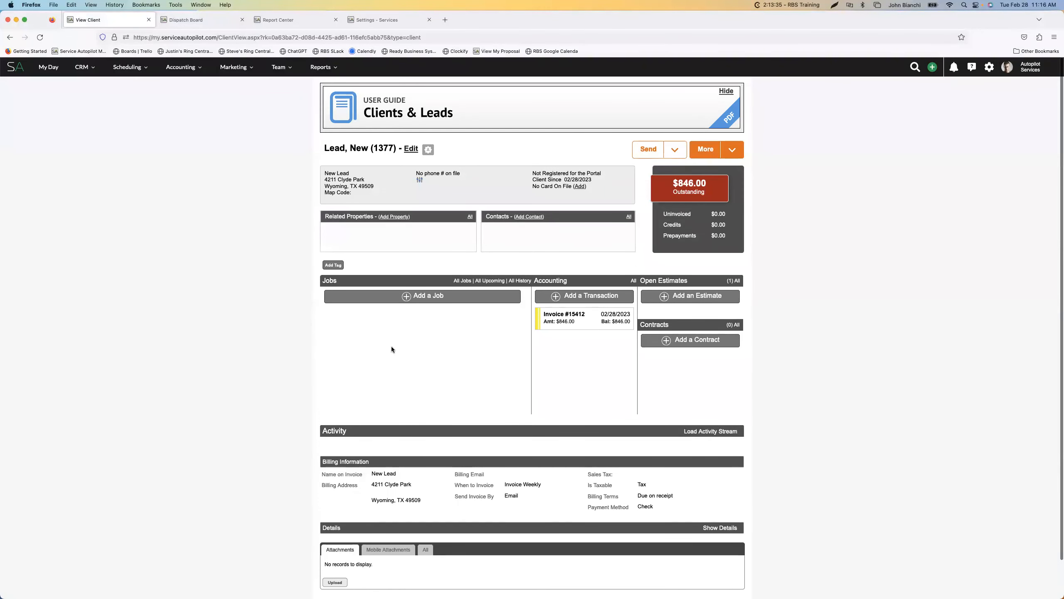
{"action": "left_click", "coordinate": [421, 296]}
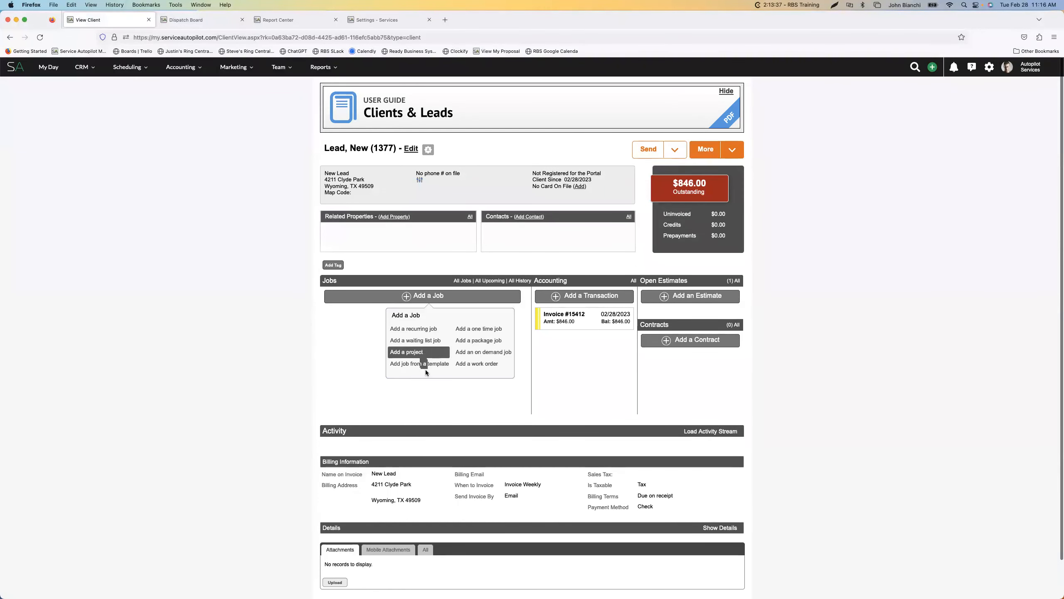
{"action": "left_click", "coordinate": [478, 329]}
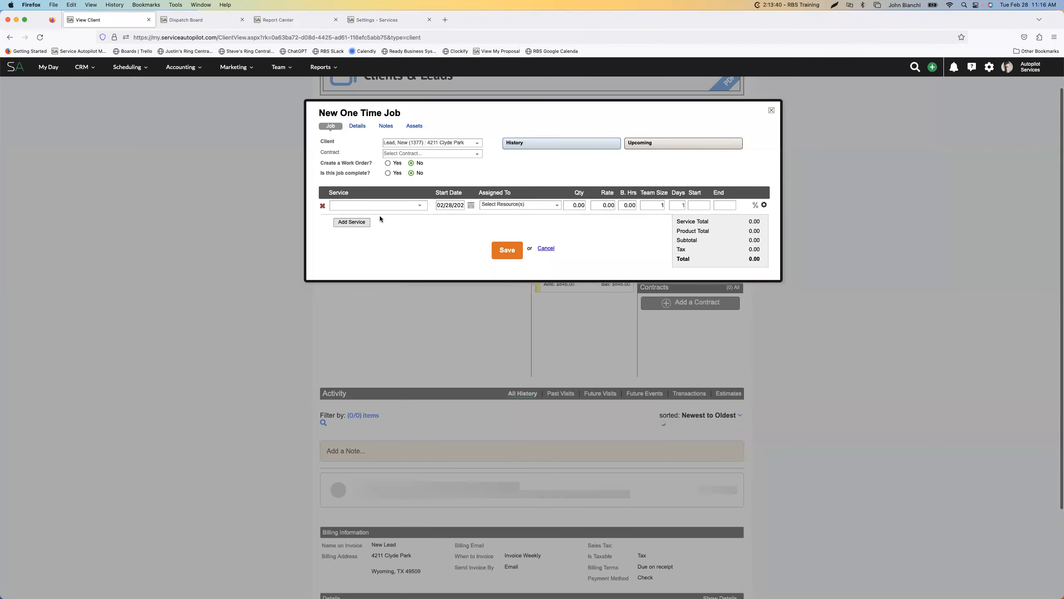
Search the job's services for "main", compare their Matrix and Default rates, and choose the Maintenance service
{"action": "left_click", "coordinate": [379, 208]}
{"action": "type", "text": "main"}
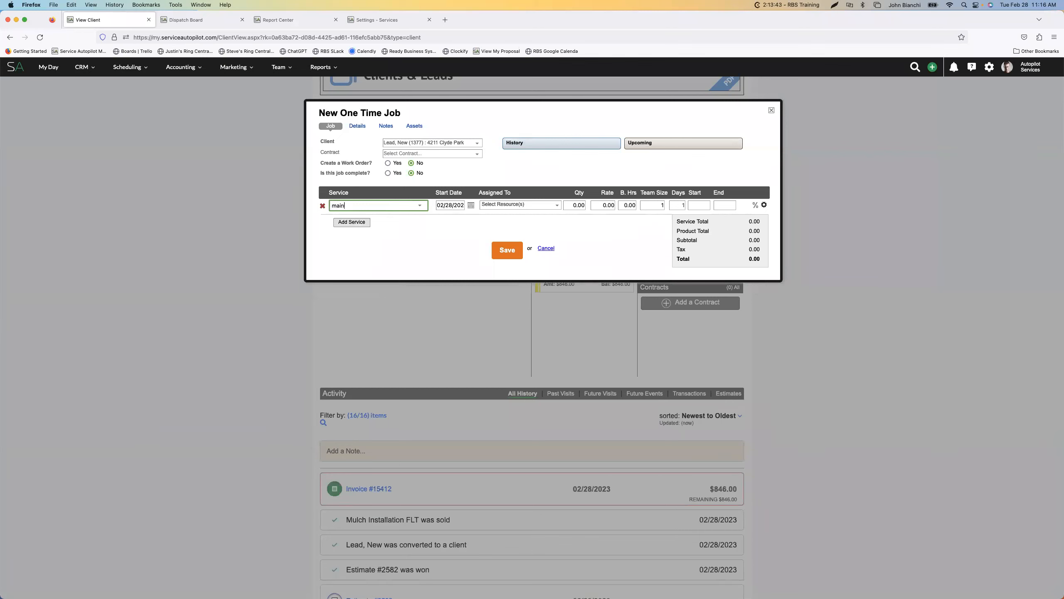
{"action": "scroll", "coordinate": [379, 280], "scroll_direction": "down", "scroll_amount": 5}
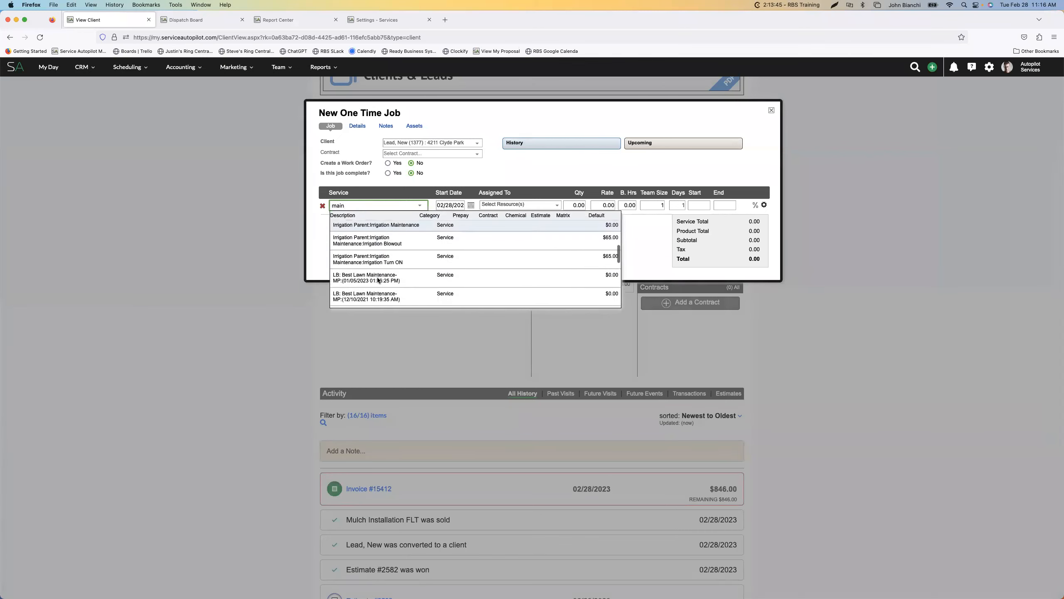
{"action": "scroll", "coordinate": [378, 279], "scroll_direction": "down", "scroll_amount": 5}
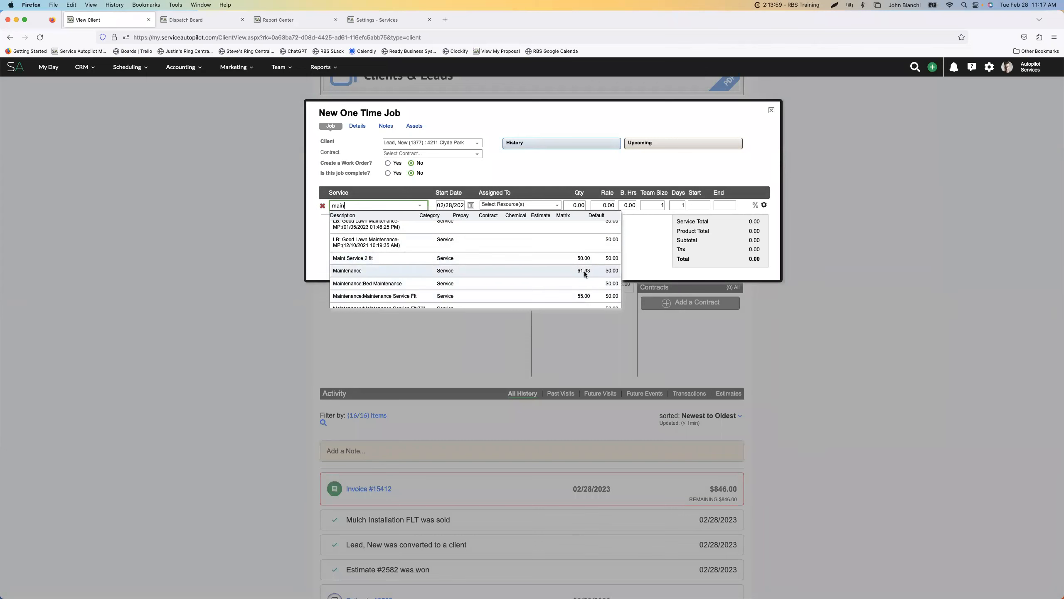
{"action": "scroll", "coordinate": [583, 270], "scroll_direction": "down", "scroll_amount": 1}
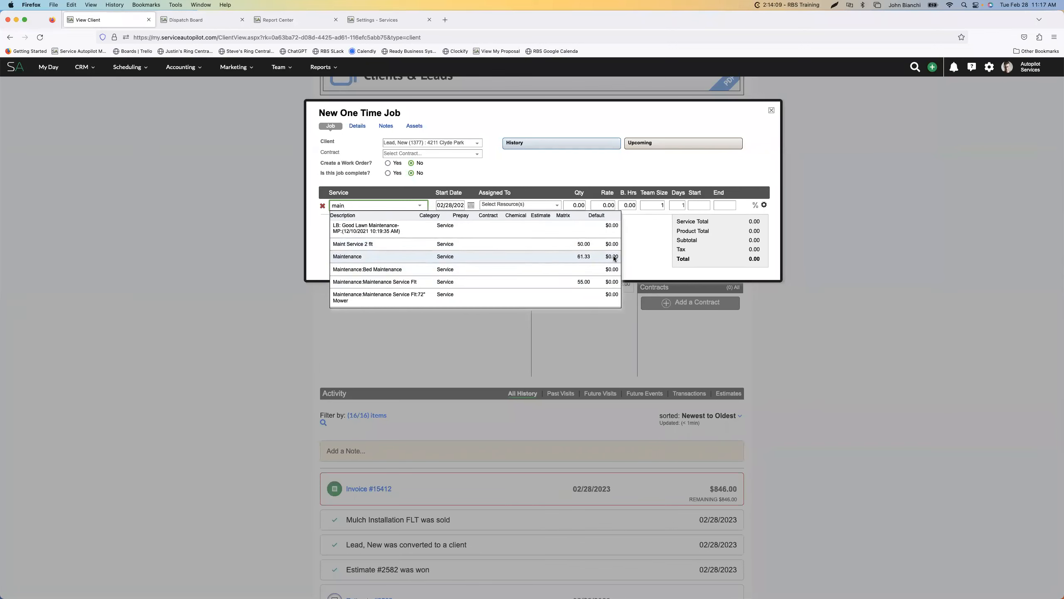
{"action": "left_click", "coordinate": [582, 257]}
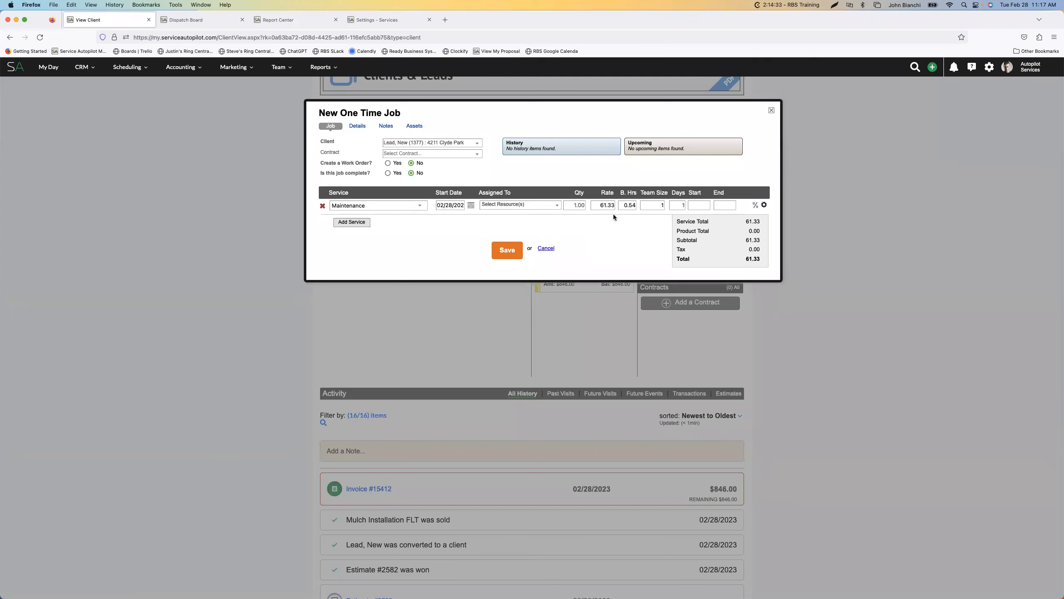
Compare the maintenance services' Matrix rates and change the one-time job's service to Maintenance:Maintenance Service Flt
{"action": "left_click", "coordinate": [419, 206]}
{"action": "scroll", "coordinate": [573, 235], "scroll_direction": "down", "scroll_amount": 10}
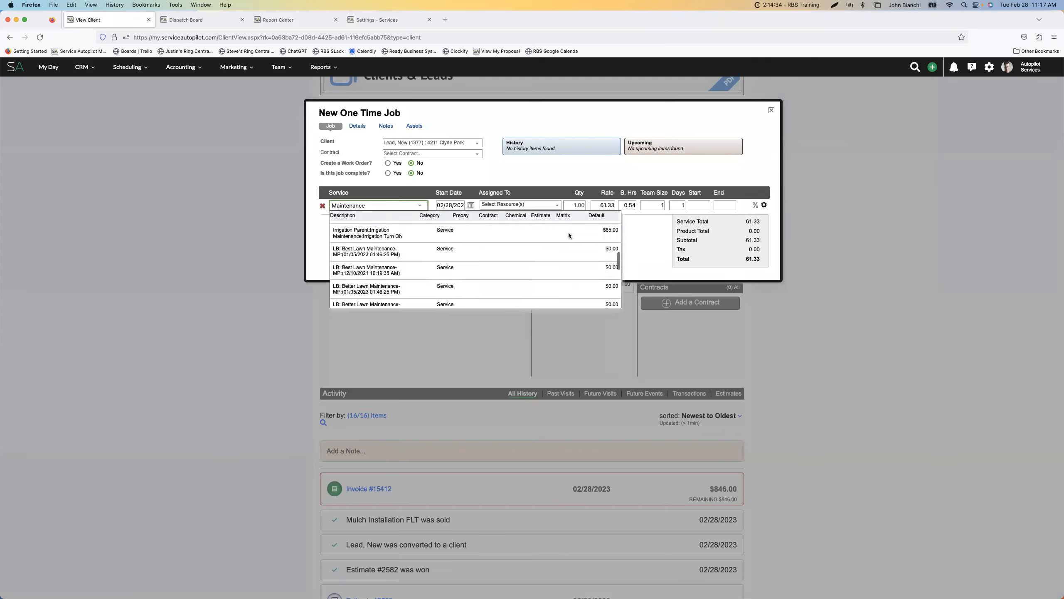
{"action": "scroll", "coordinate": [571, 235], "scroll_direction": "up", "scroll_amount": 4}
{"action": "scroll", "coordinate": [565, 296], "scroll_direction": "up", "scroll_amount": 3}
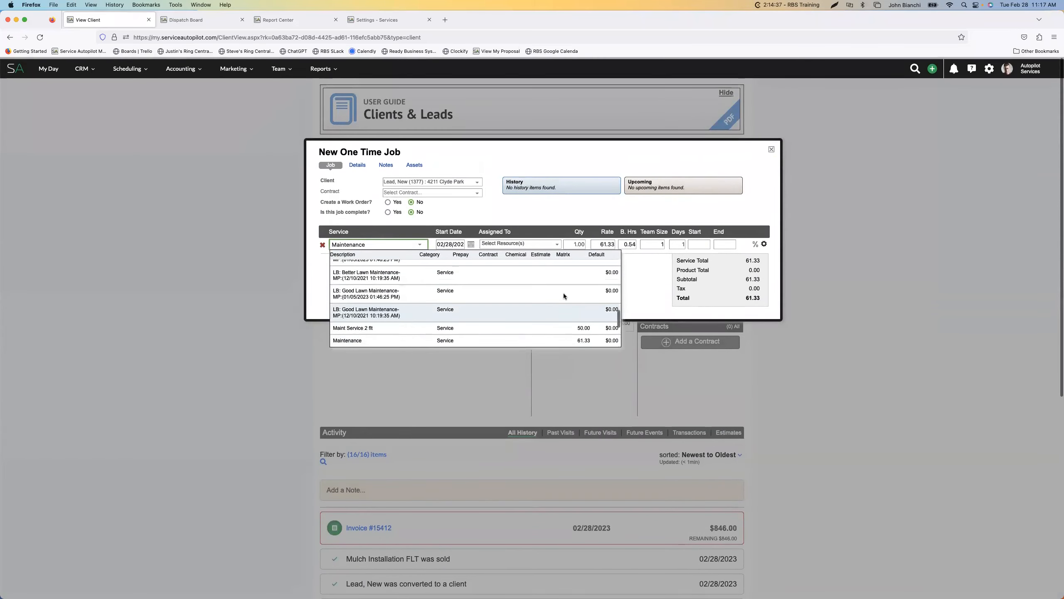
{"action": "scroll", "coordinate": [565, 296], "scroll_direction": "down", "scroll_amount": 10}
{"action": "scroll", "coordinate": [624, 243], "scroll_direction": "up", "scroll_amount": 4}
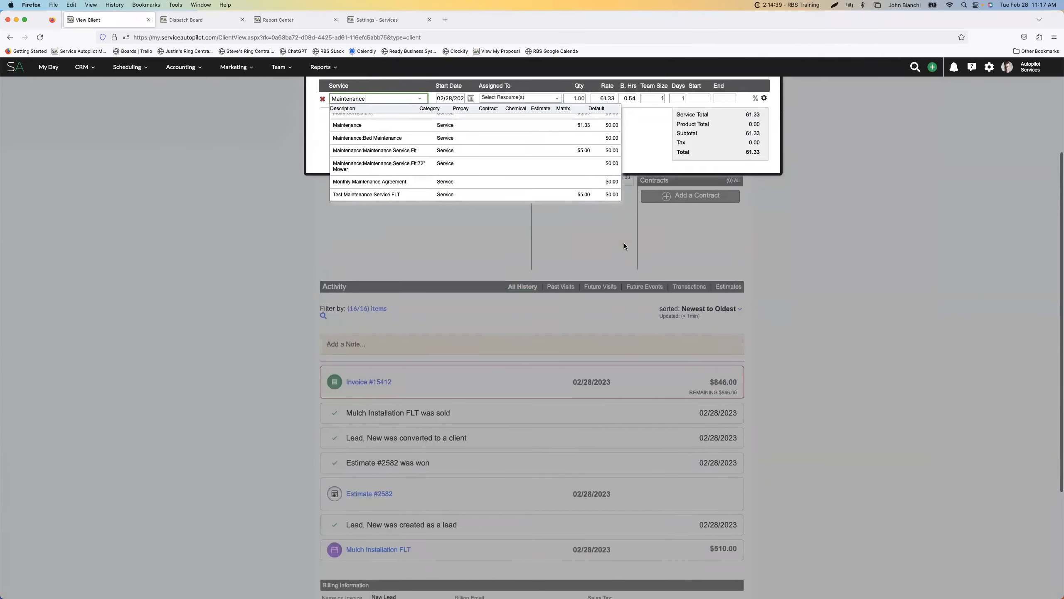
{"action": "scroll", "coordinate": [364, 223], "scroll_direction": "up", "scroll_amount": 2}
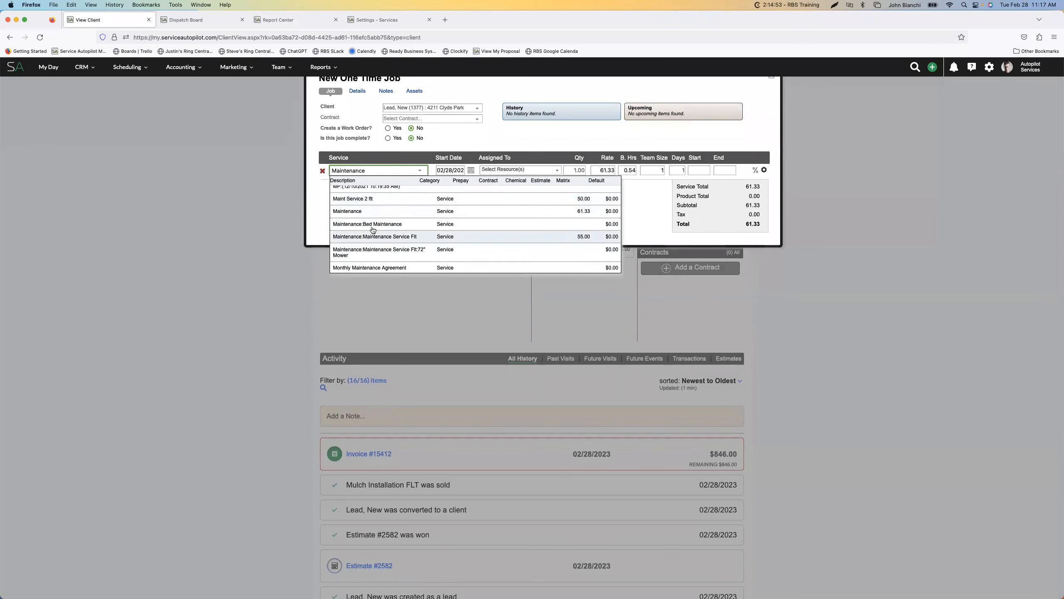
{"action": "left_click", "coordinate": [585, 237]}
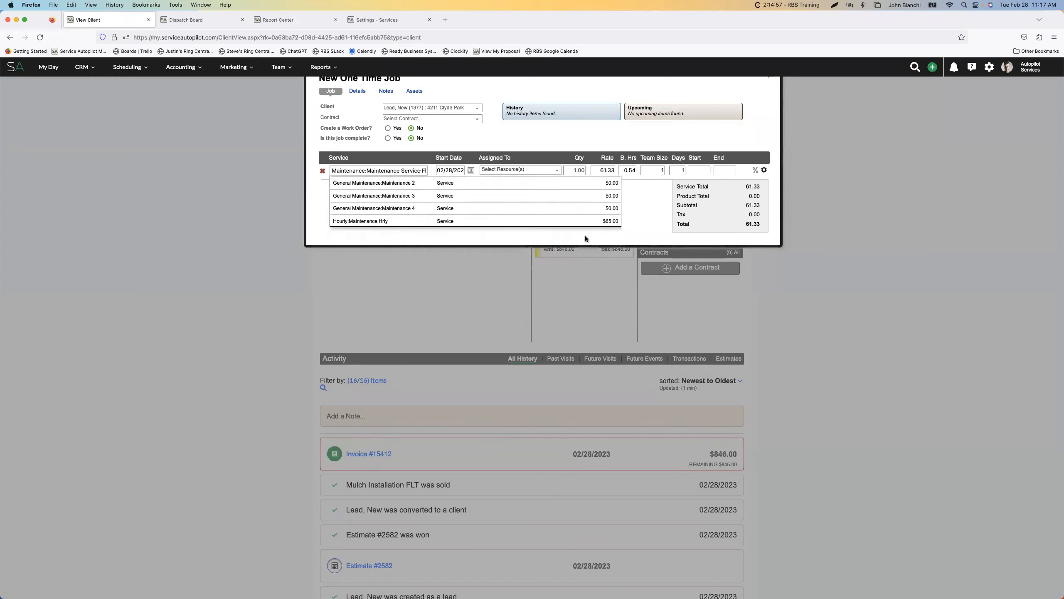
Override the Maintenance Service Flt rate on the one-time job with 76 and close the job without saving
{"action": "left_click", "coordinate": [601, 169]}
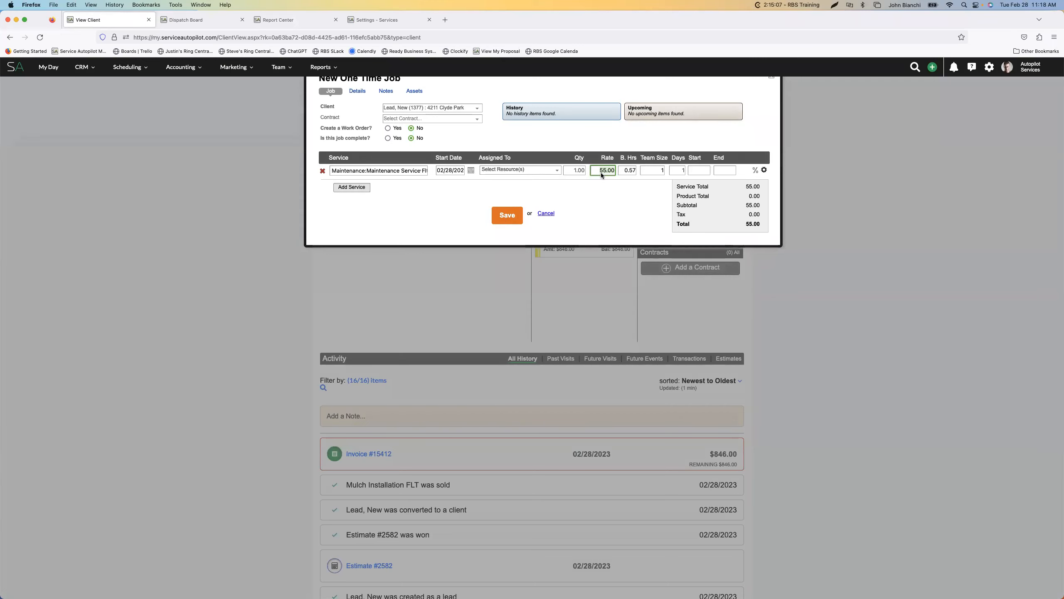
{"action": "key", "text": "BackSpace"}
{"action": "key", "text": "BackSpace"}
{"action": "key", "text": "BackSpace"}
{"action": "key", "text": "BackSpace"}
{"action": "key", "text": "BackSpace"}
{"action": "type", "text": "76"}
{"action": "left_click", "coordinate": [654, 171]}
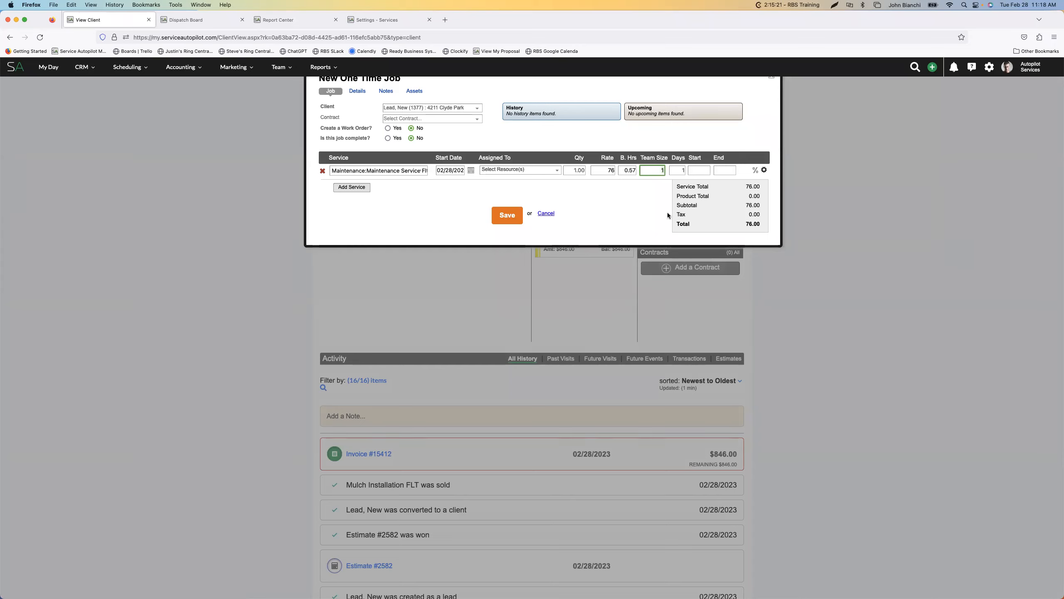
{"action": "left_click", "coordinate": [613, 173]}
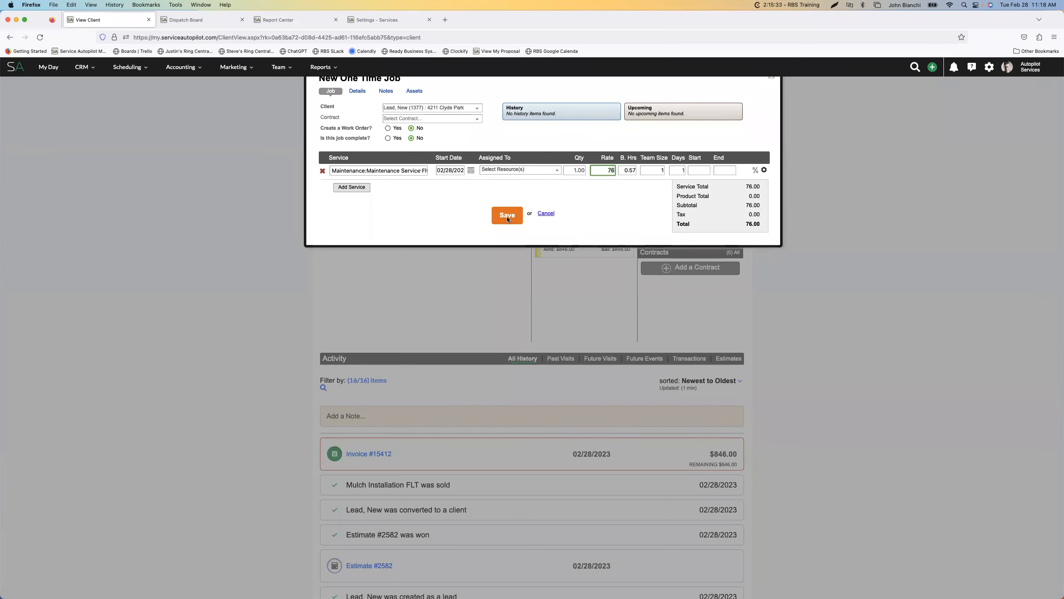
{"action": "scroll", "coordinate": [485, 156], "scroll_direction": "up", "scroll_amount": 3}
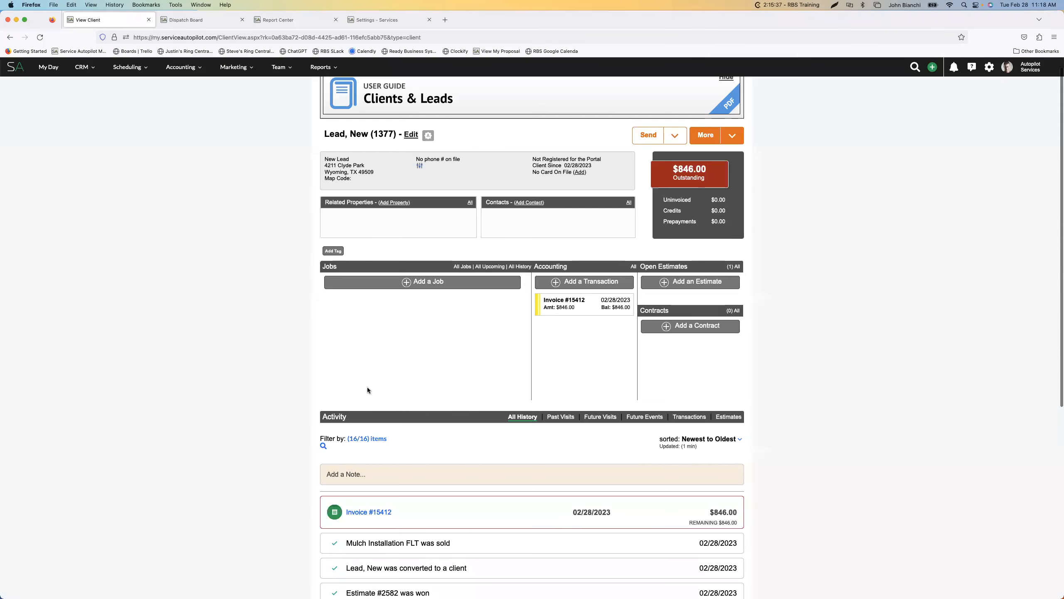
{"action": "left_click", "coordinate": [771, 133]}
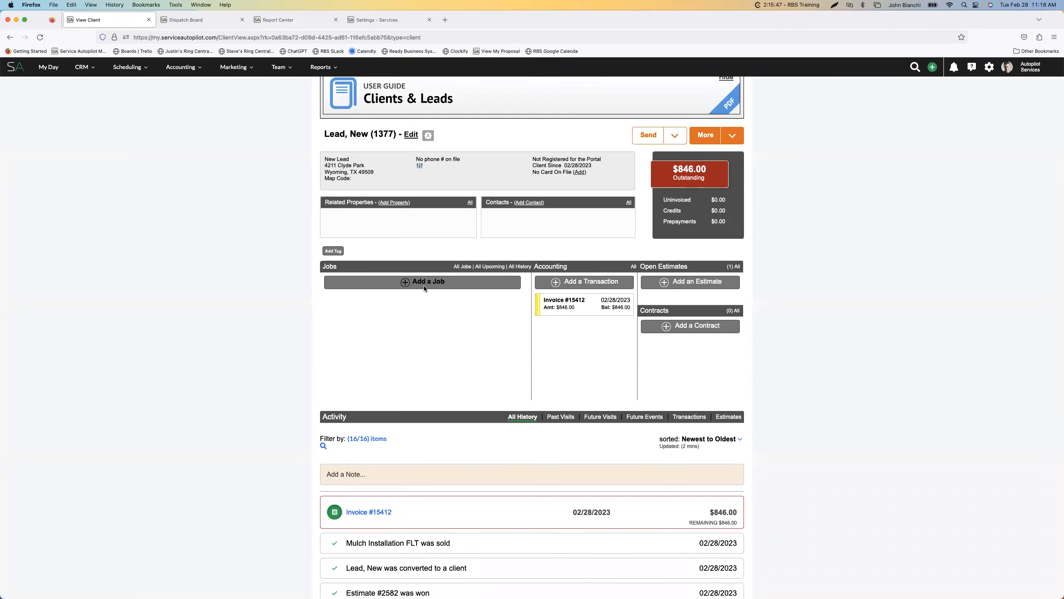
Expand the client's details and examine the custom measurement fields, such as Net Sq. Ft
{"action": "scroll", "coordinate": [734, 381], "scroll_direction": "down", "scroll_amount": 5}
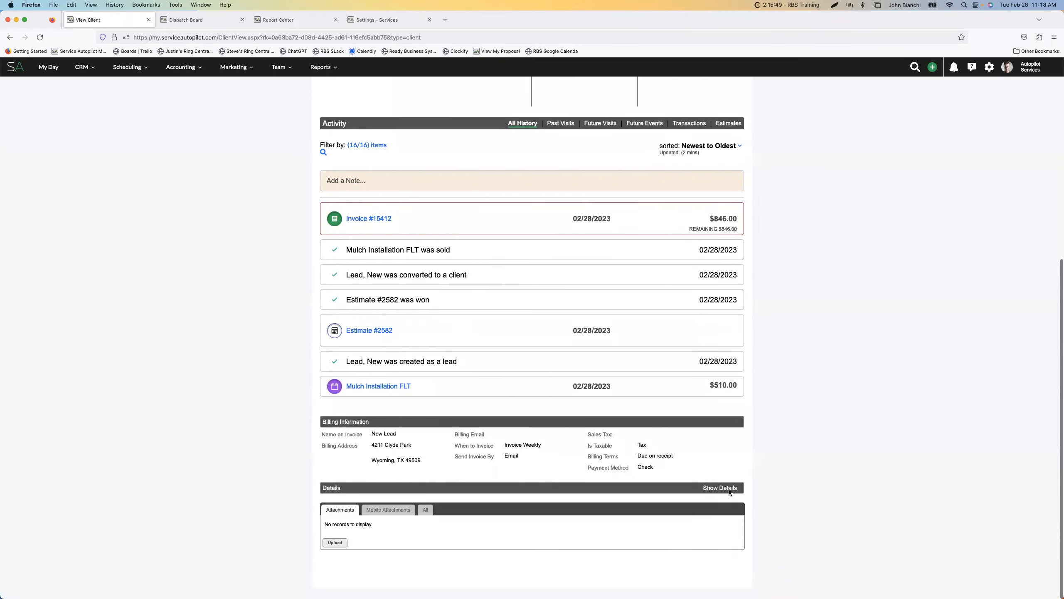
{"action": "left_click", "coordinate": [728, 487]}
{"action": "scroll", "coordinate": [753, 475], "scroll_direction": "down", "scroll_amount": 6}
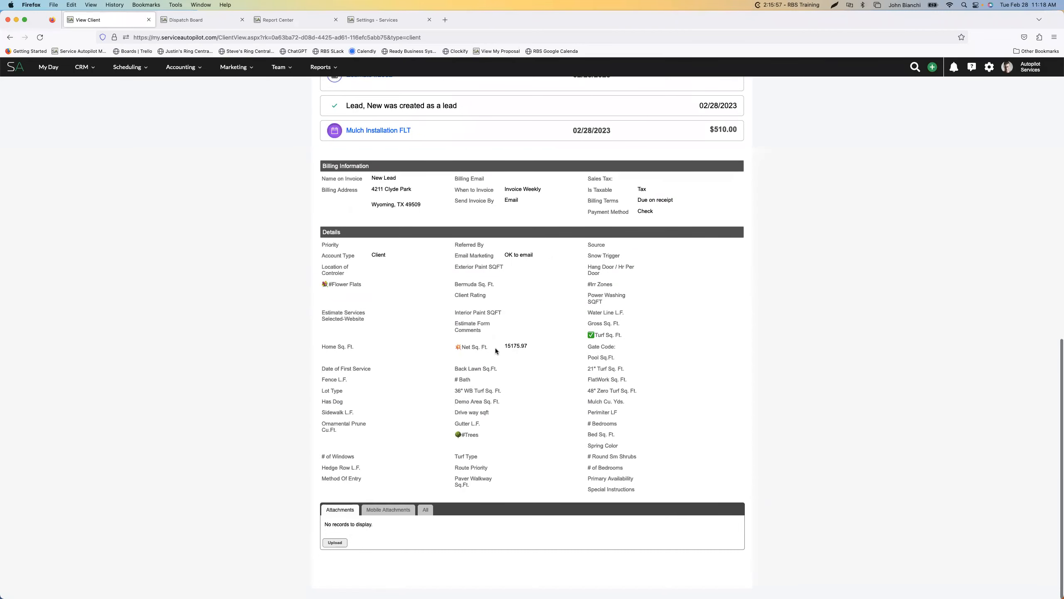
{"action": "scroll", "coordinate": [525, 351], "scroll_direction": "up", "scroll_amount": 9}
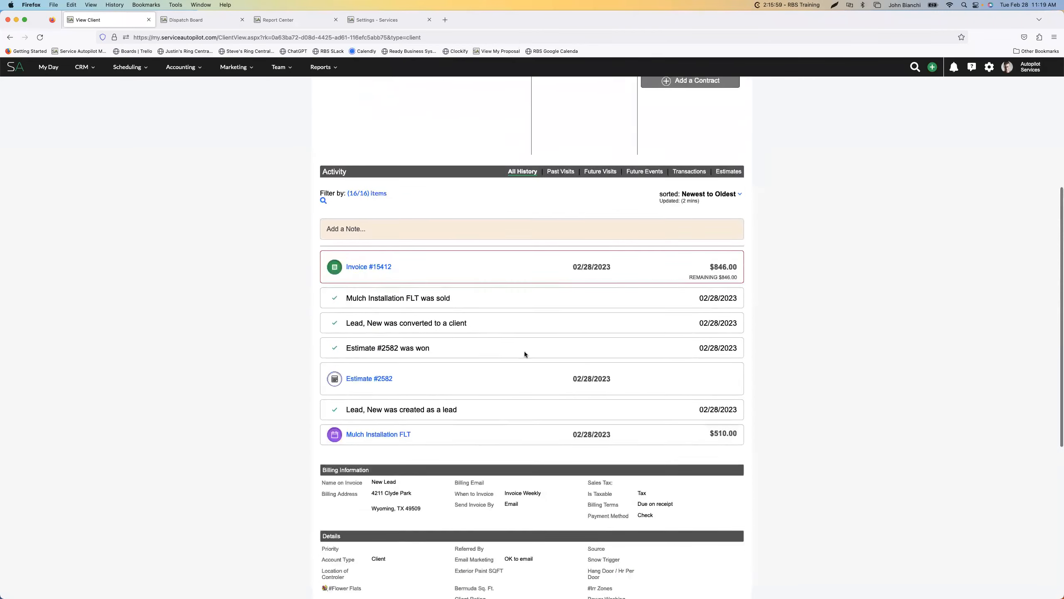
{"action": "scroll", "coordinate": [438, 241], "scroll_direction": "up", "scroll_amount": 3}
Start another one-time job for the client and open its list of services
{"action": "left_click", "coordinate": [415, 218]}
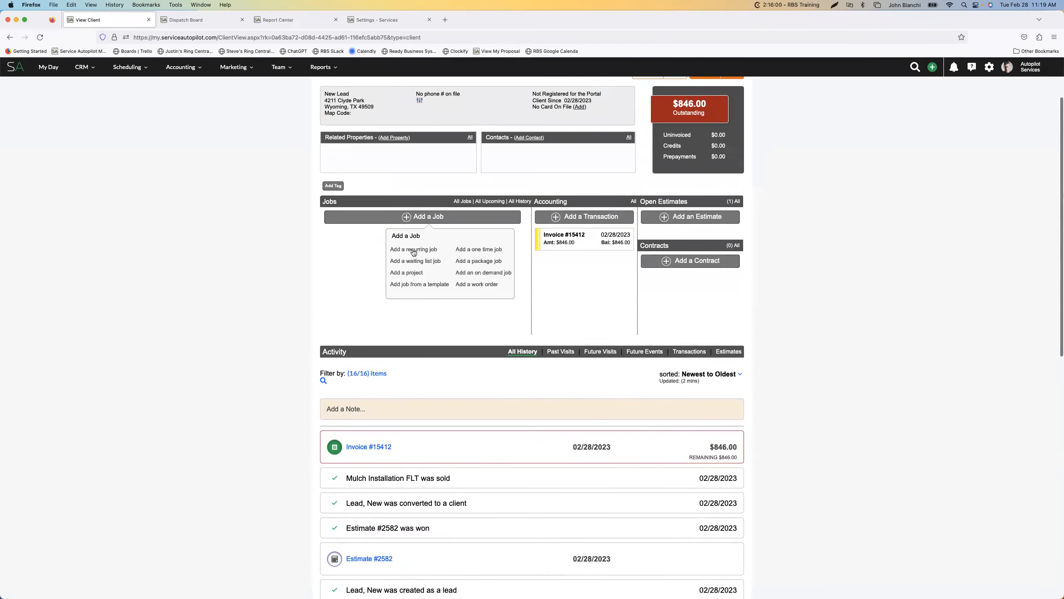
{"action": "left_click", "coordinate": [470, 250]}
{"action": "left_click", "coordinate": [406, 207]}
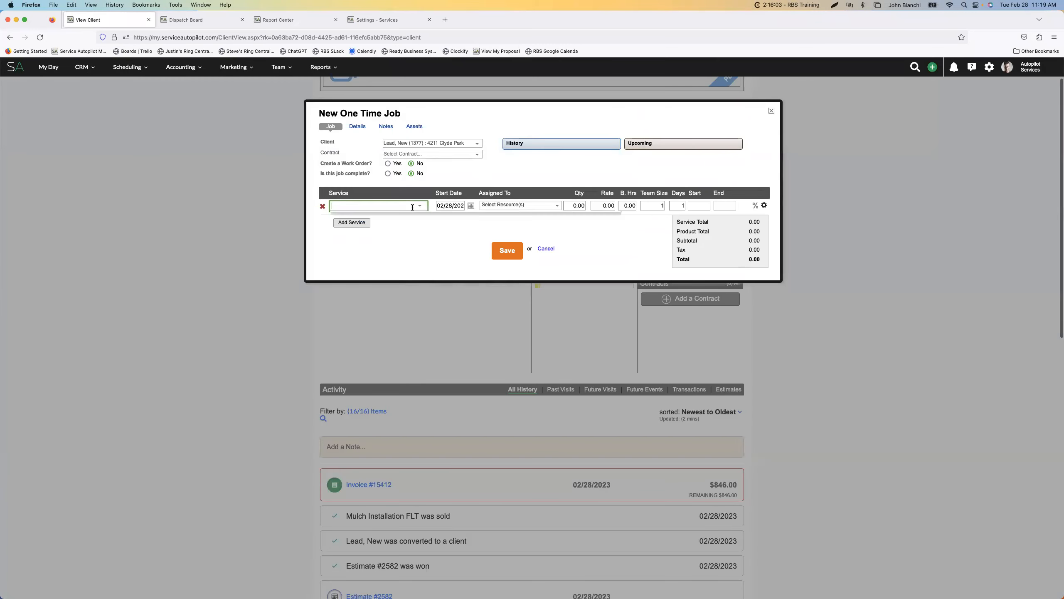
Compare the Estimate, Matrix and Default rates across the job's service list, and cancel the job
{"action": "scroll", "coordinate": [513, 245], "scroll_direction": "down", "scroll_amount": 5}
{"action": "scroll", "coordinate": [515, 246], "scroll_direction": "down", "scroll_amount": 5}
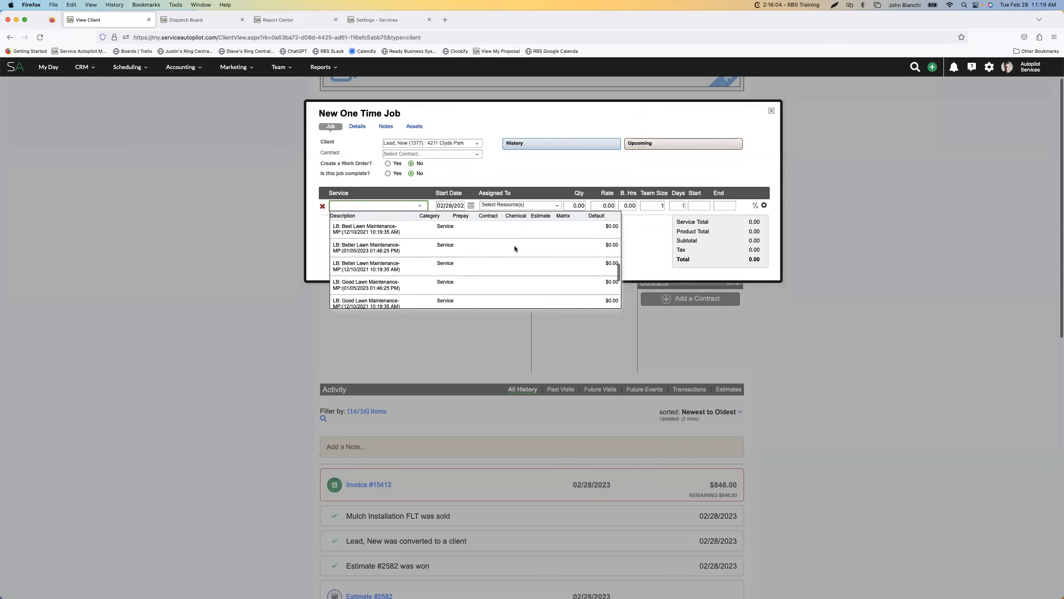
{"action": "scroll", "coordinate": [578, 249], "scroll_direction": "up", "scroll_amount": 10}
{"action": "scroll", "coordinate": [579, 260], "scroll_direction": "down", "scroll_amount": 5}
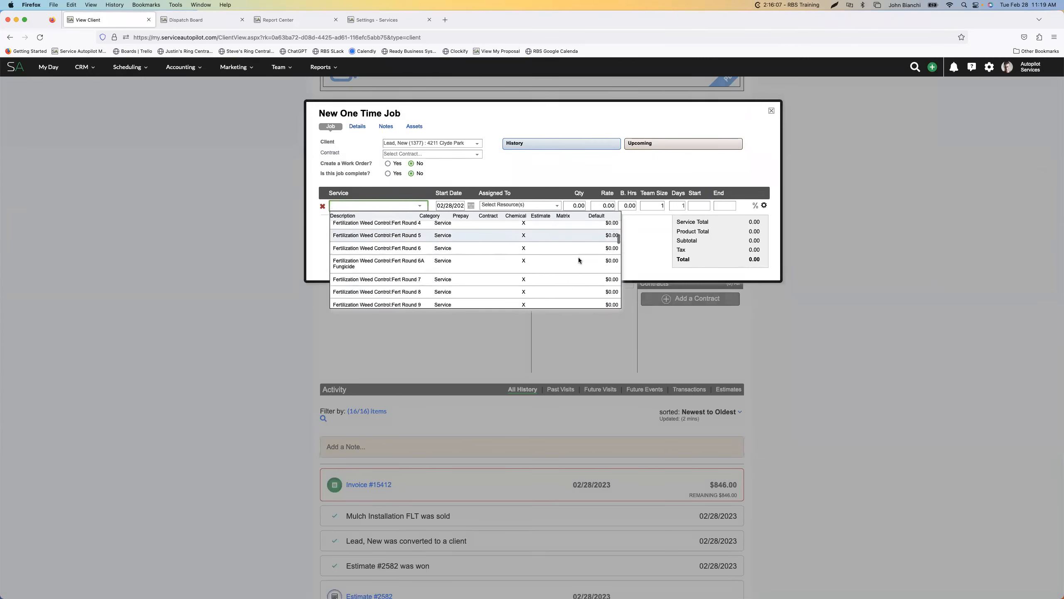
{"action": "scroll", "coordinate": [579, 260], "scroll_direction": "down", "scroll_amount": 5}
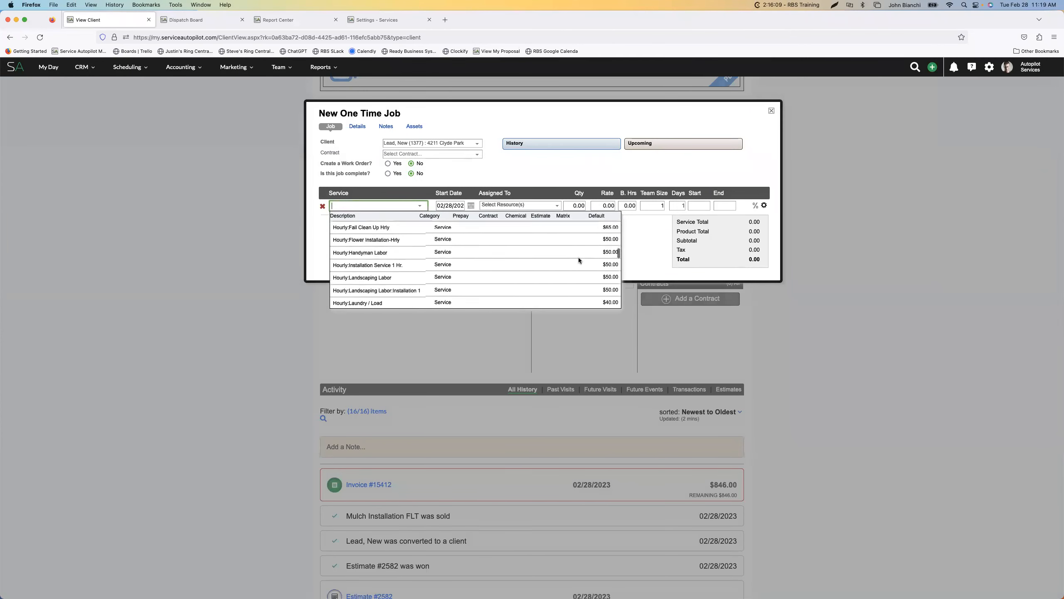
{"action": "scroll", "coordinate": [579, 260], "scroll_direction": "down", "scroll_amount": 5}
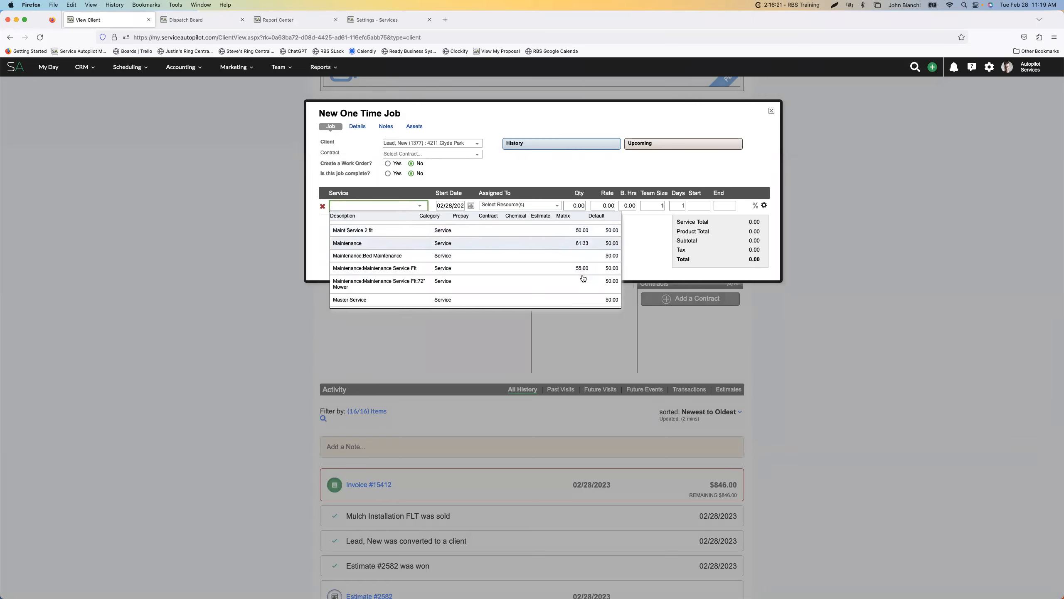
{"action": "scroll", "coordinate": [532, 251], "scroll_direction": "down", "scroll_amount": 10}
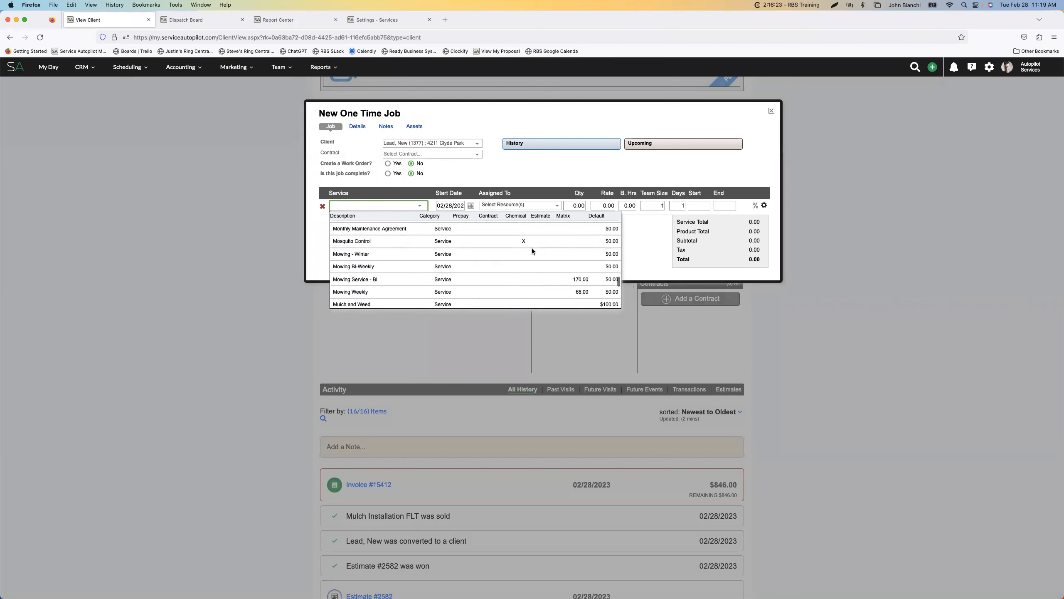
{"action": "scroll", "coordinate": [532, 250], "scroll_direction": "down", "scroll_amount": 3}
{"action": "scroll", "coordinate": [532, 251], "scroll_direction": "up", "scroll_amount": 5}
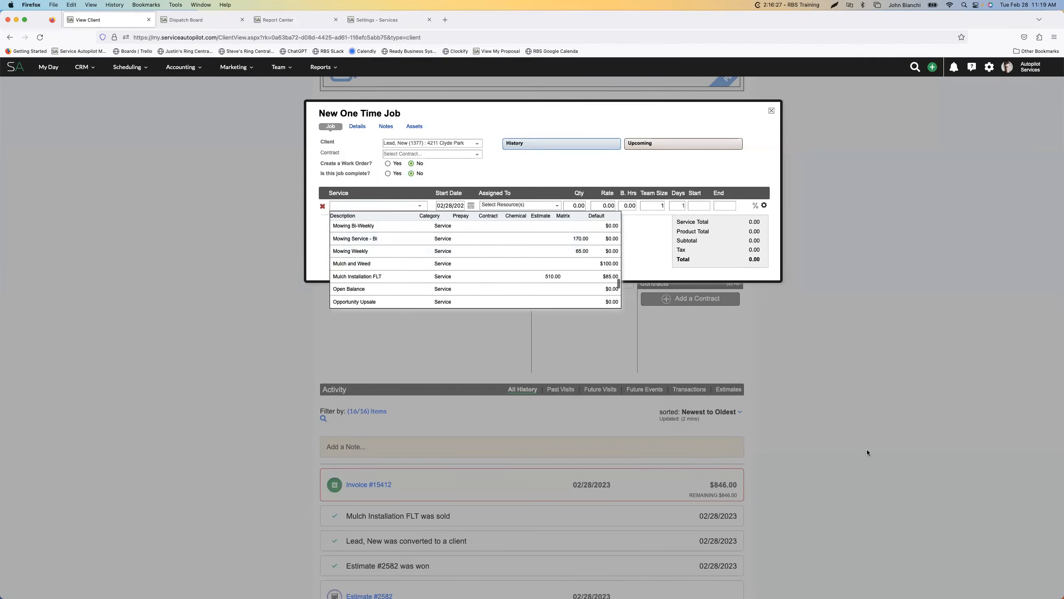
{"action": "left_click", "coordinate": [766, 410]}
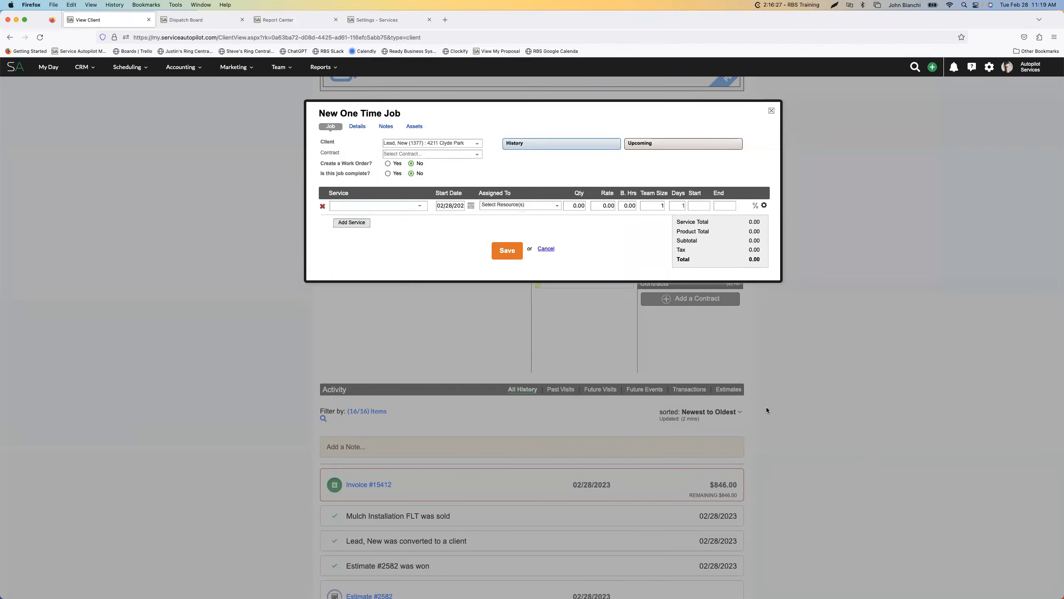
{"action": "left_click", "coordinate": [546, 248]}
Add Mulch Installation FLT to a new one-time job, compare its Estimate and Default rates, and discard the job
{"action": "scroll", "coordinate": [525, 413], "scroll_direction": "down", "scroll_amount": 12}
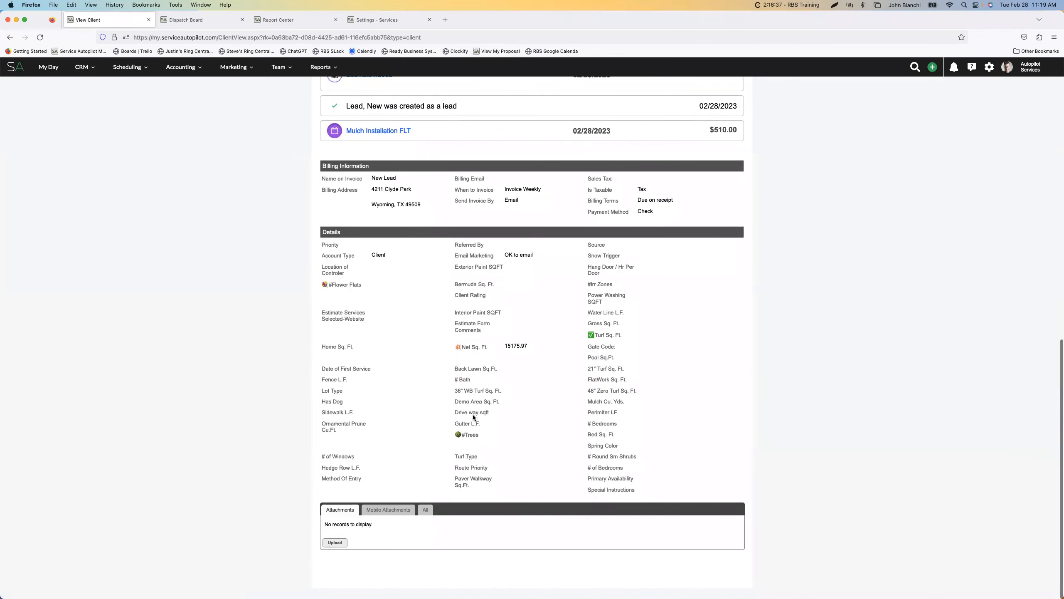
{"action": "scroll", "coordinate": [472, 414], "scroll_direction": "up", "scroll_amount": 8}
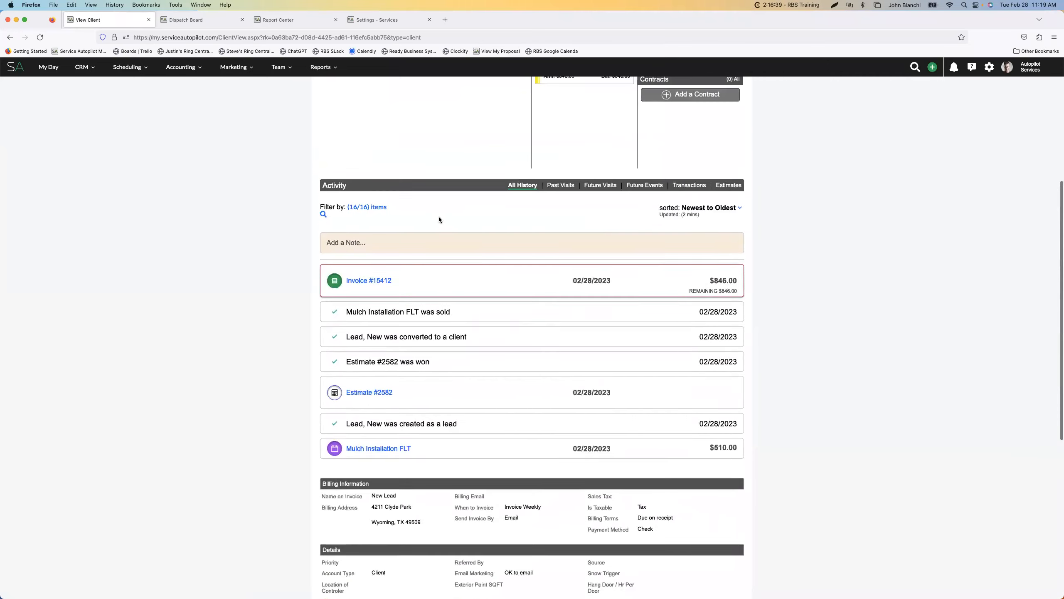
{"action": "left_click", "coordinate": [443, 159]}
{"action": "left_click", "coordinate": [484, 187]}
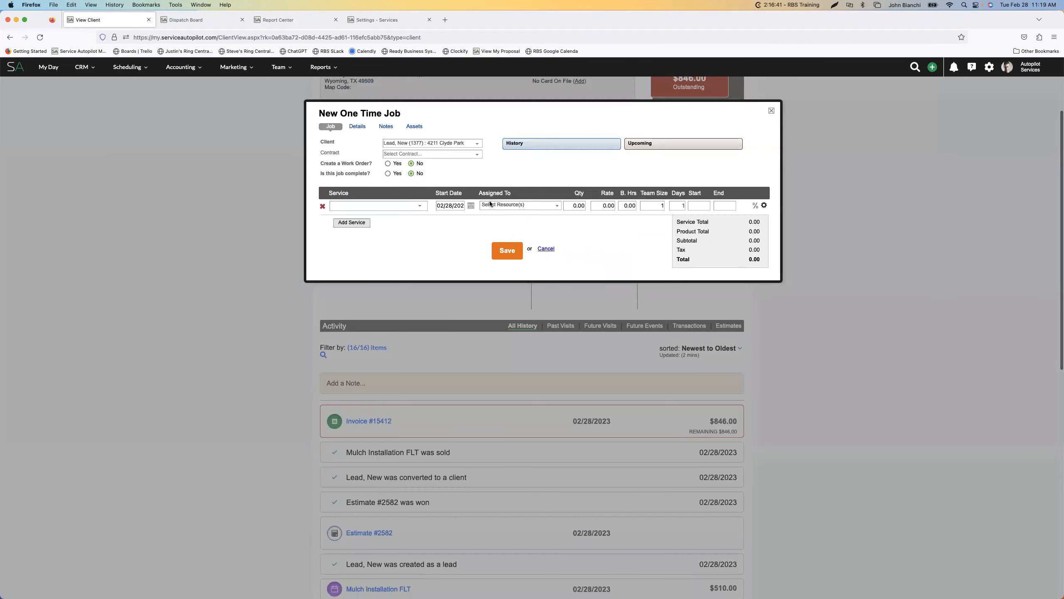
{"action": "left_click", "coordinate": [389, 207]}
{"action": "type", "text": "mulch"}
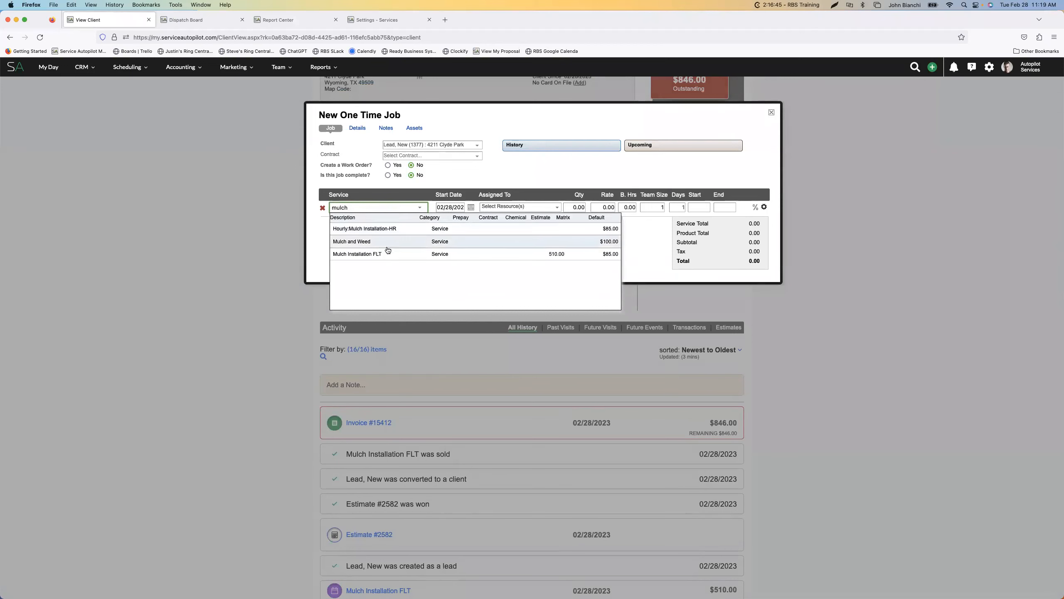
{"action": "left_click", "coordinate": [565, 254]}
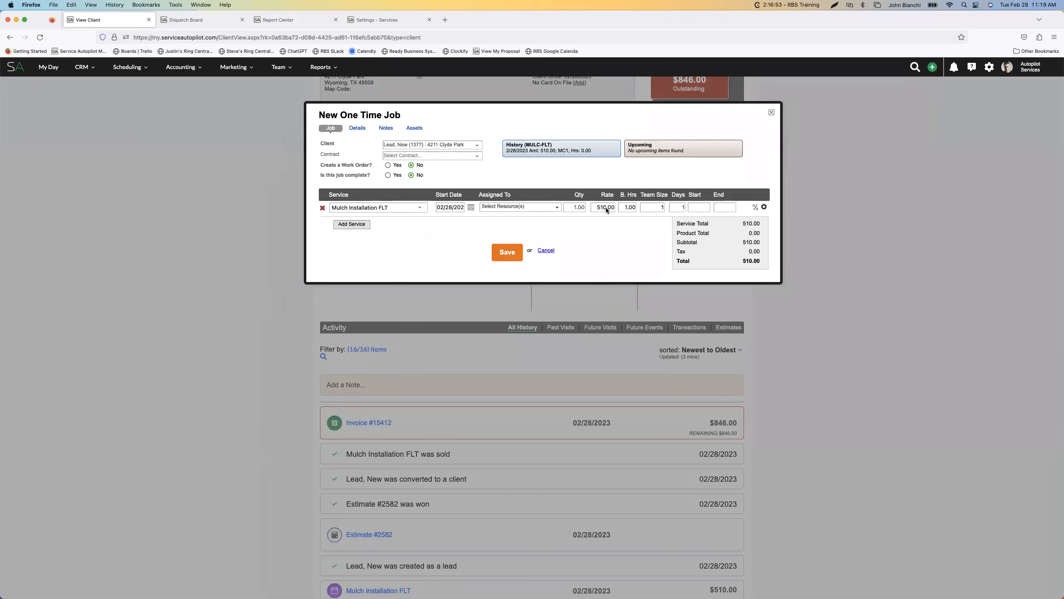
{"action": "left_click", "coordinate": [419, 207]}
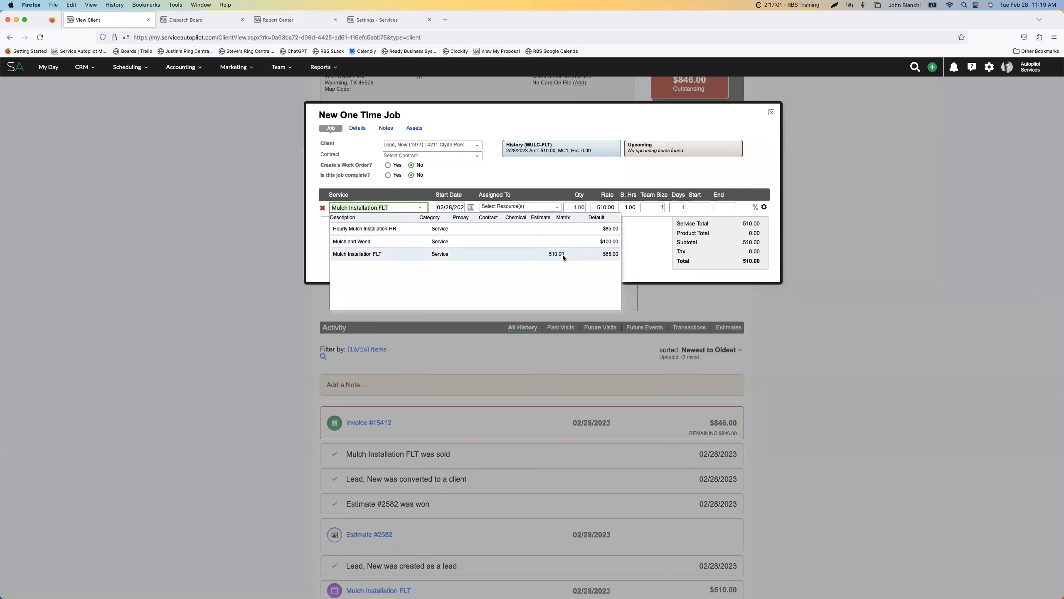
{"action": "left_click", "coordinate": [771, 112]}
Open the client's custom fields for editing and find the Mulch Cu. Yds. field by searching the page for "mulch"
{"action": "scroll", "coordinate": [527, 184], "scroll_direction": "up", "scroll_amount": 3}
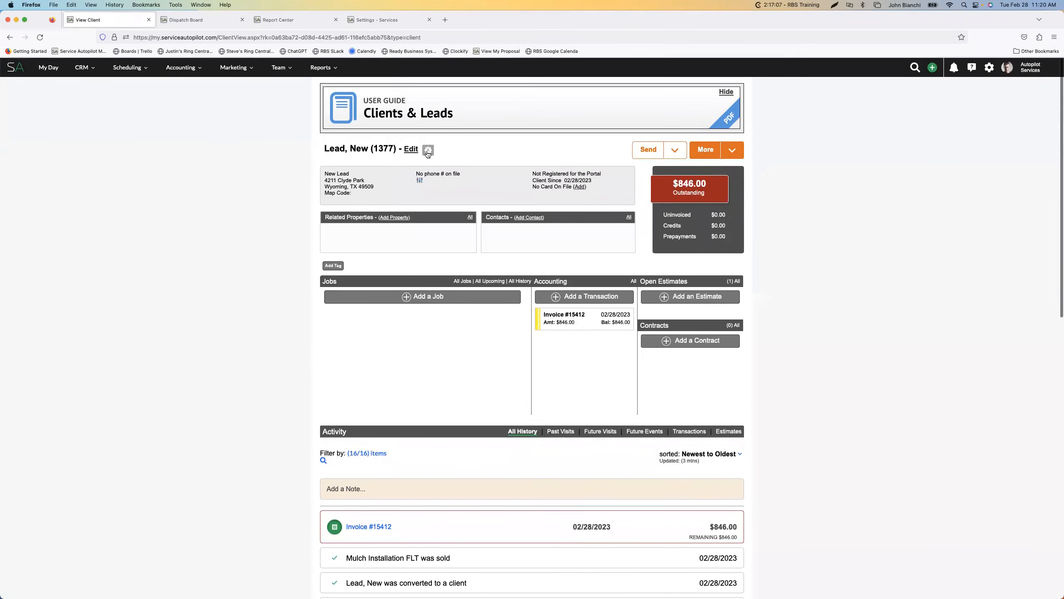
{"action": "left_click", "coordinate": [428, 148]}
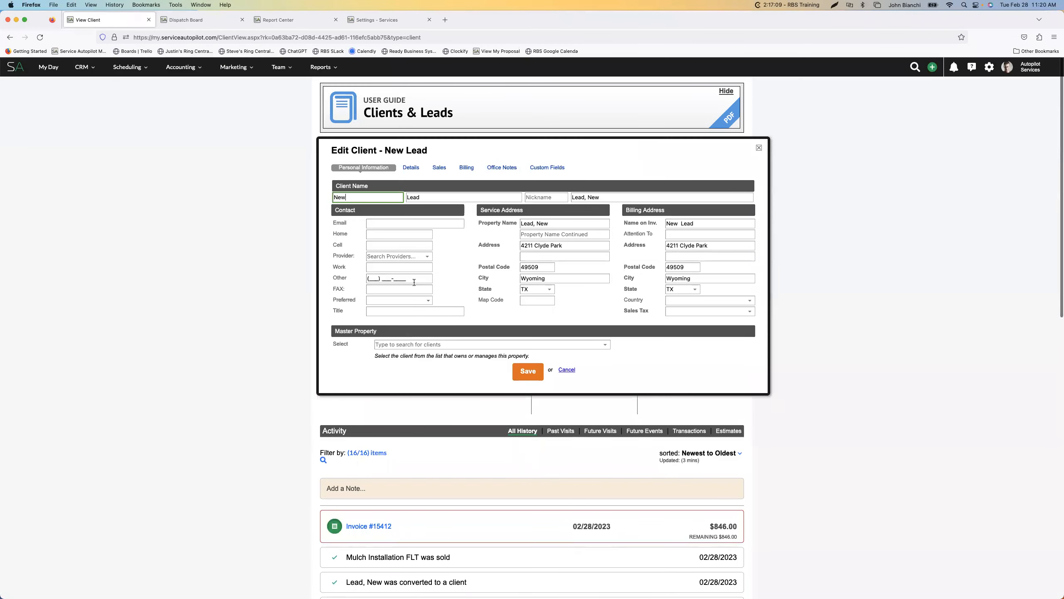
{"action": "left_click", "coordinate": [546, 168]}
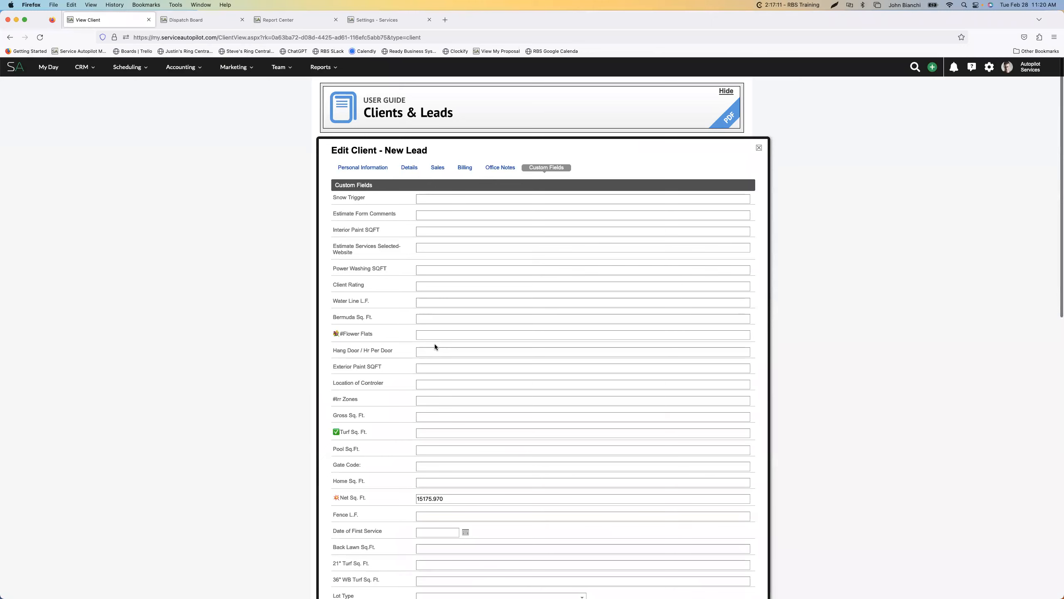
{"action": "key", "text": "super+f"}
{"action": "type", "text": "mulch"}
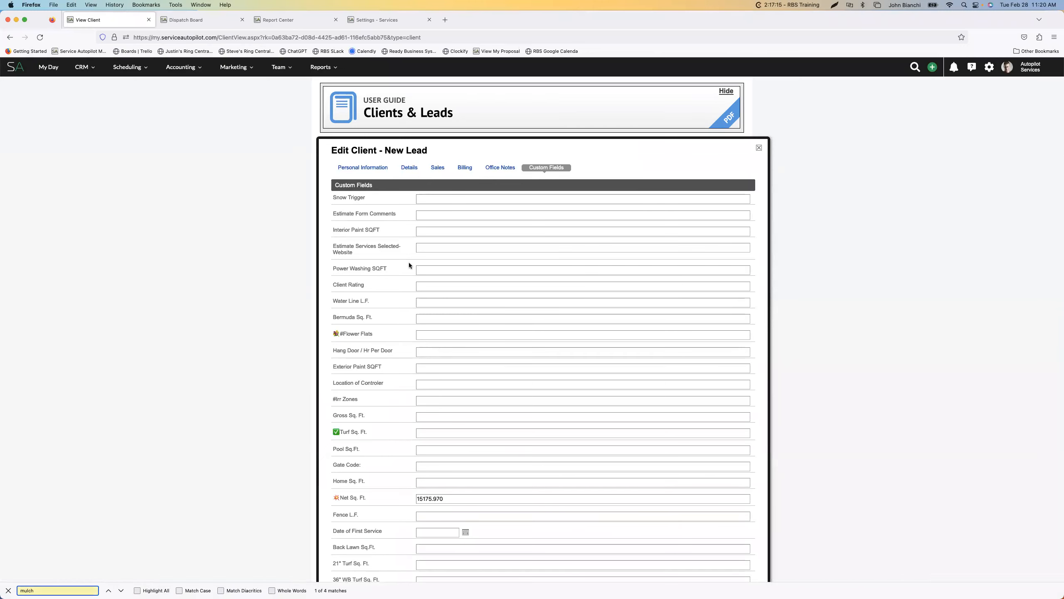
{"action": "scroll", "coordinate": [424, 367], "scroll_direction": "down", "scroll_amount": 10}
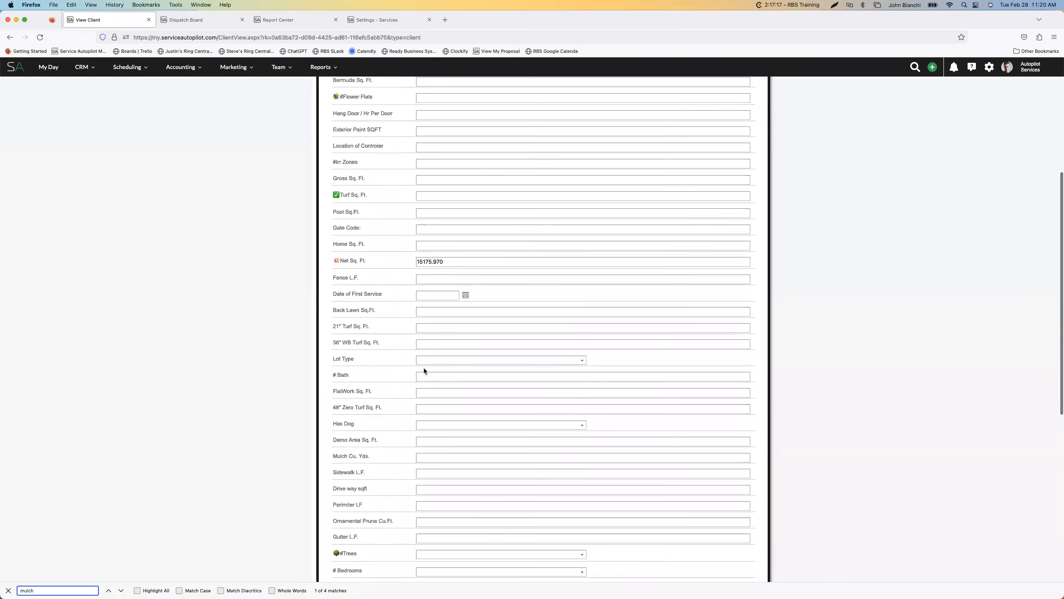
{"action": "scroll", "coordinate": [424, 367], "scroll_direction": "down", "scroll_amount": 3}
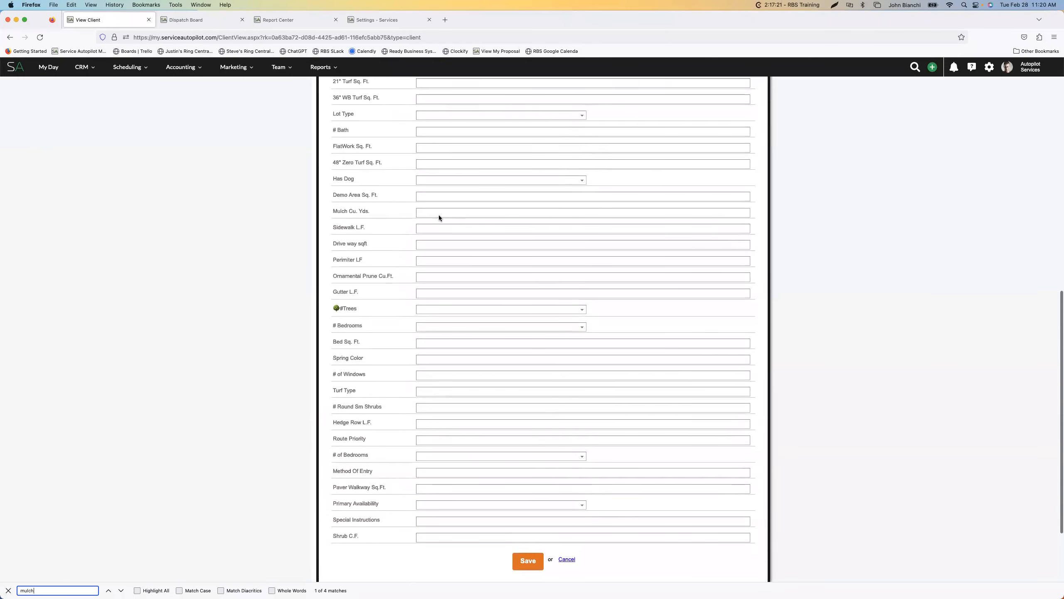
Try to save the client with Mulch Cu. Yds. set to 6, and close the edit form
{"action": "left_click", "coordinate": [439, 215]}
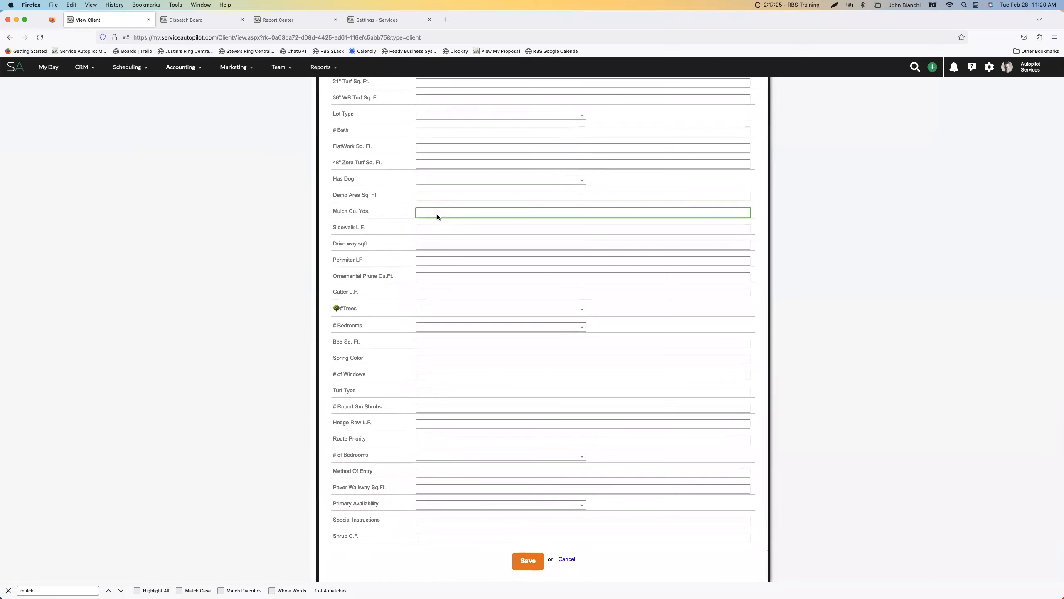
{"action": "key", "text": "Return"}
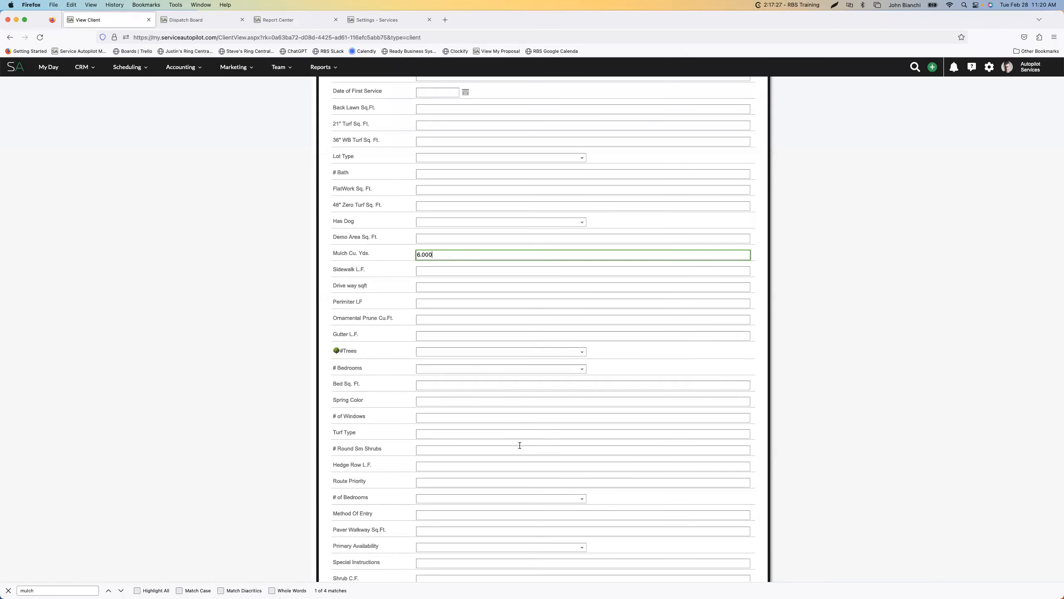
{"action": "scroll", "coordinate": [539, 411], "scroll_direction": "down", "scroll_amount": 3}
{"action": "scroll", "coordinate": [539, 410], "scroll_direction": "up", "scroll_amount": 12}
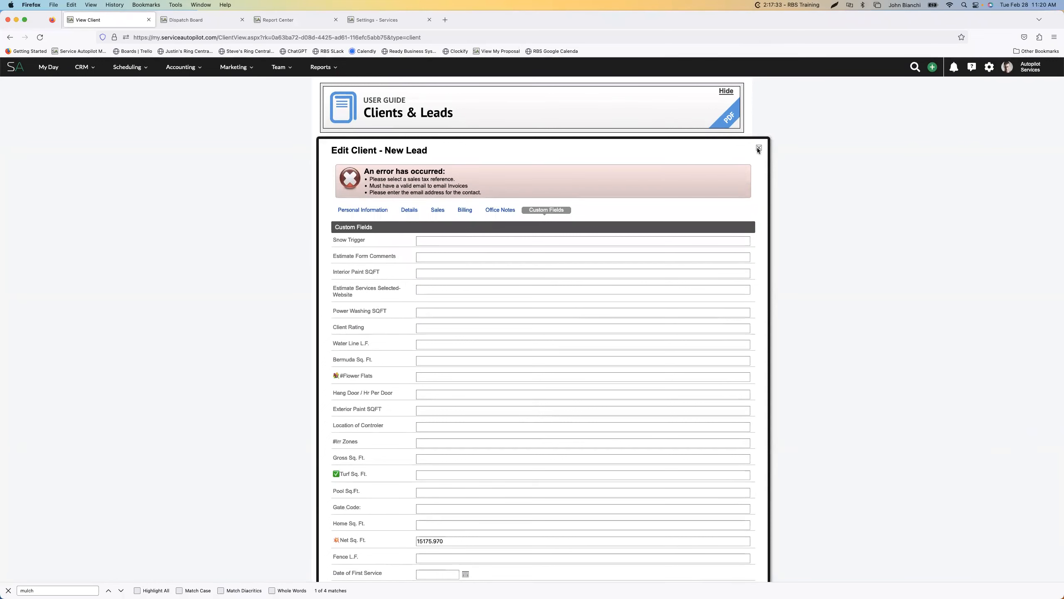
{"action": "left_click", "coordinate": [758, 148]}
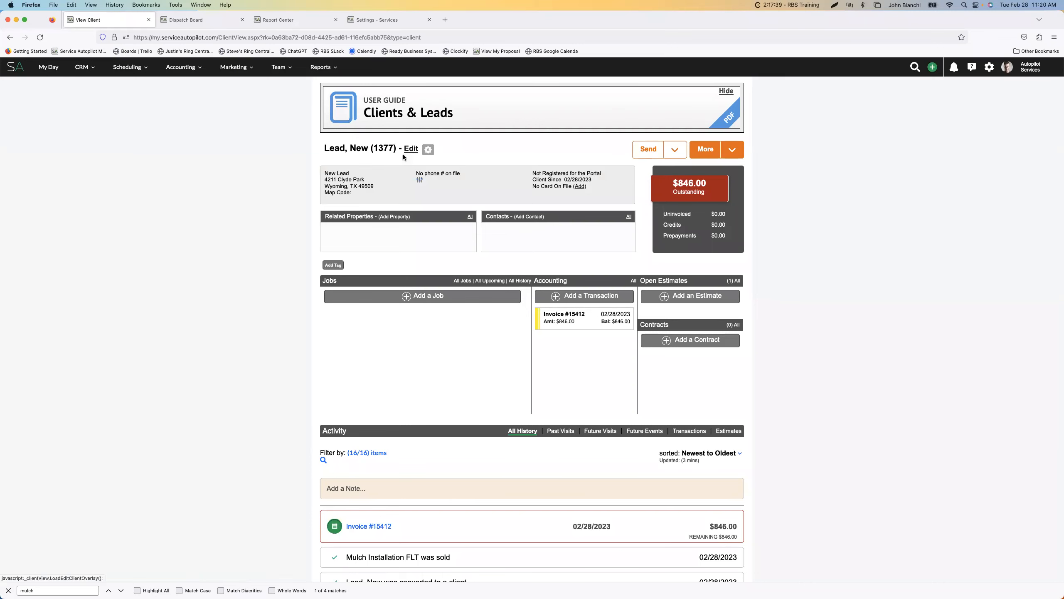
Check the Mulch Cu. Yds. field in the client's details and return to the Jobs section
{"action": "scroll", "coordinate": [472, 331], "scroll_direction": "down", "scroll_amount": 15}
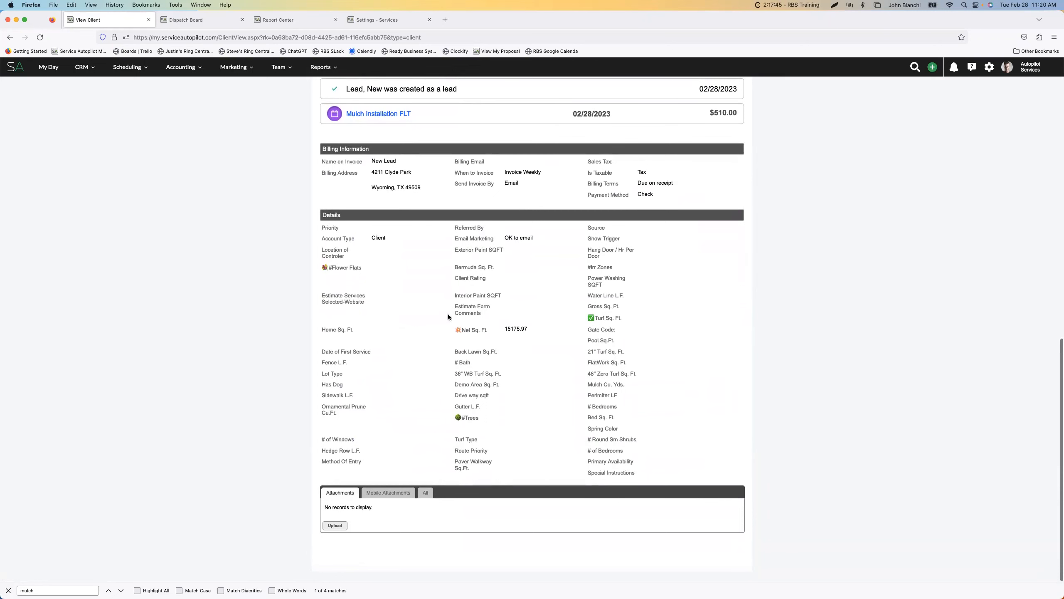
{"action": "scroll", "coordinate": [447, 293], "scroll_direction": "up", "scroll_amount": 5}
{"action": "scroll", "coordinate": [447, 258], "scroll_direction": "up", "scroll_amount": 5}
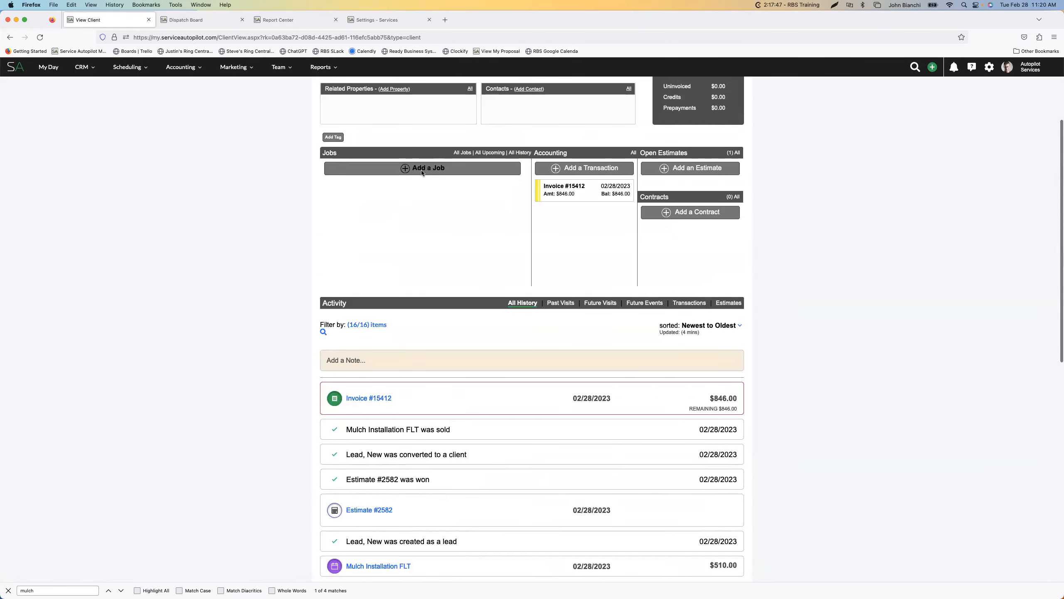
Start a new one-time job for the client and examine the Estimate, Matrix and Default rates across the service list
{"action": "left_click", "coordinate": [421, 168]}
{"action": "left_click", "coordinate": [474, 202]}
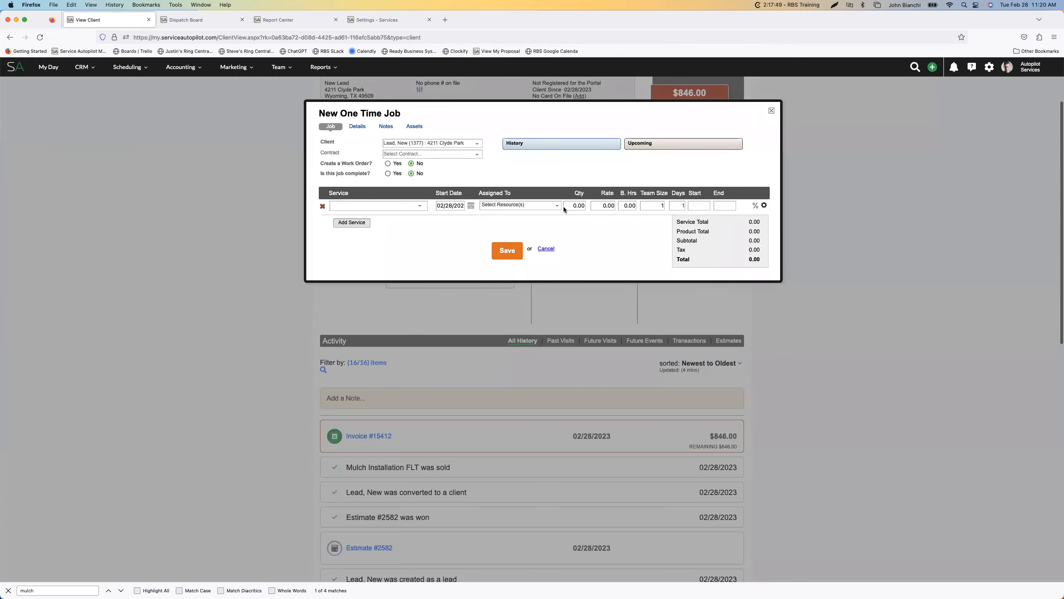
{"action": "left_click", "coordinate": [419, 206]}
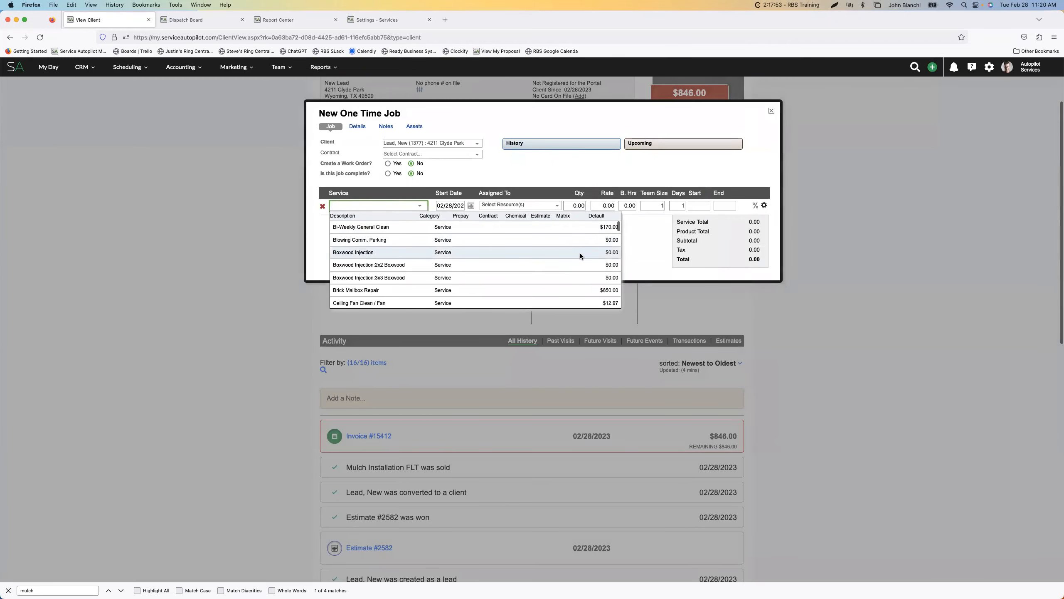
{"action": "scroll", "coordinate": [578, 253], "scroll_direction": "down", "scroll_amount": 5}
{"action": "scroll", "coordinate": [576, 258], "scroll_direction": "down", "scroll_amount": 10}
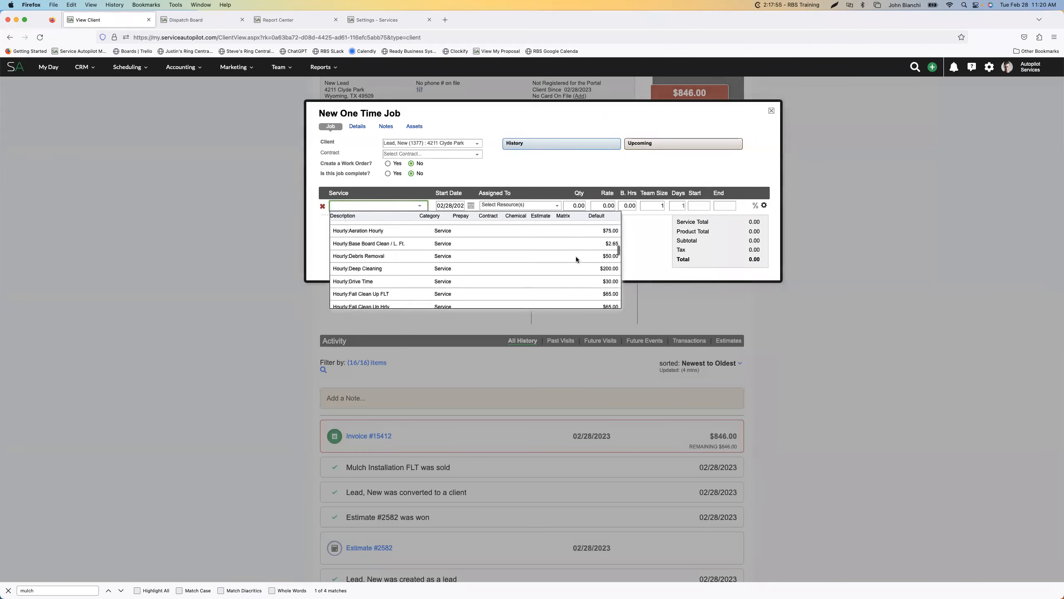
{"action": "scroll", "coordinate": [576, 258], "scroll_direction": "down", "scroll_amount": 15}
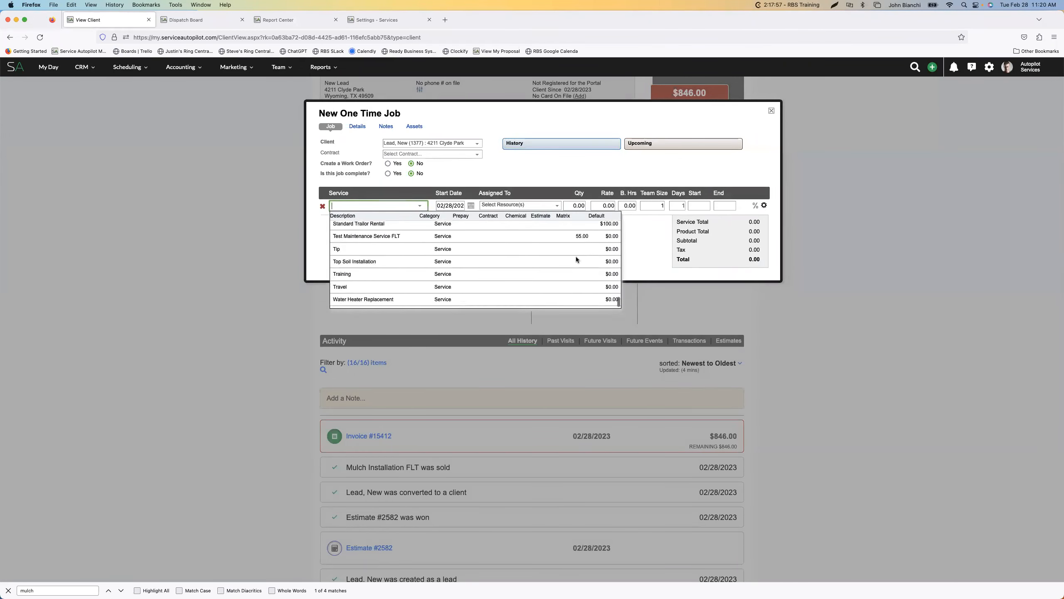
{"action": "scroll", "coordinate": [576, 258], "scroll_direction": "up", "scroll_amount": 10}
{"action": "scroll", "coordinate": [575, 256], "scroll_direction": "up", "scroll_amount": 5}
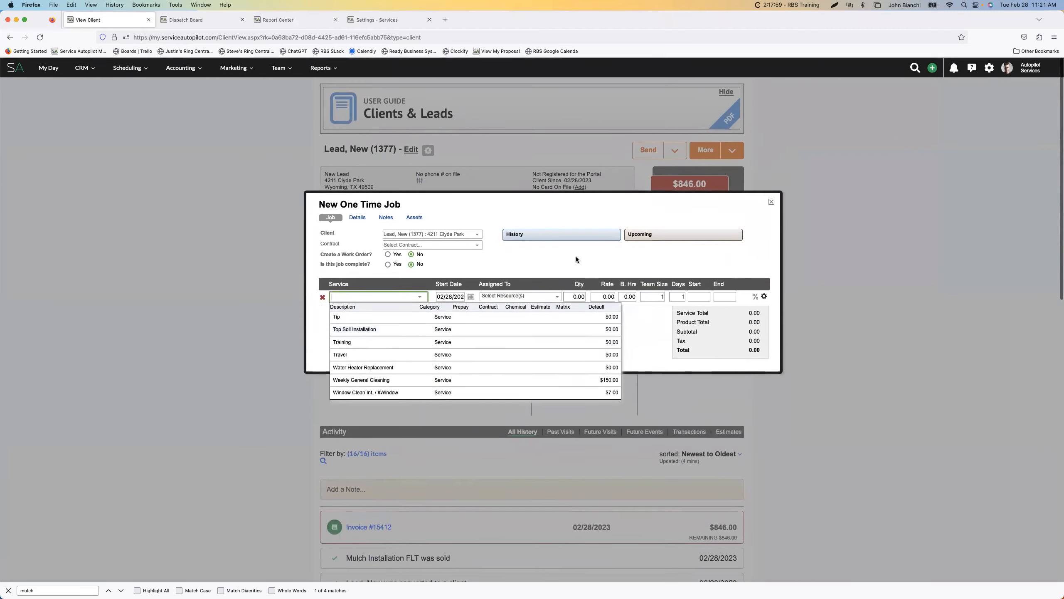
{"action": "left_click", "coordinate": [356, 296]}
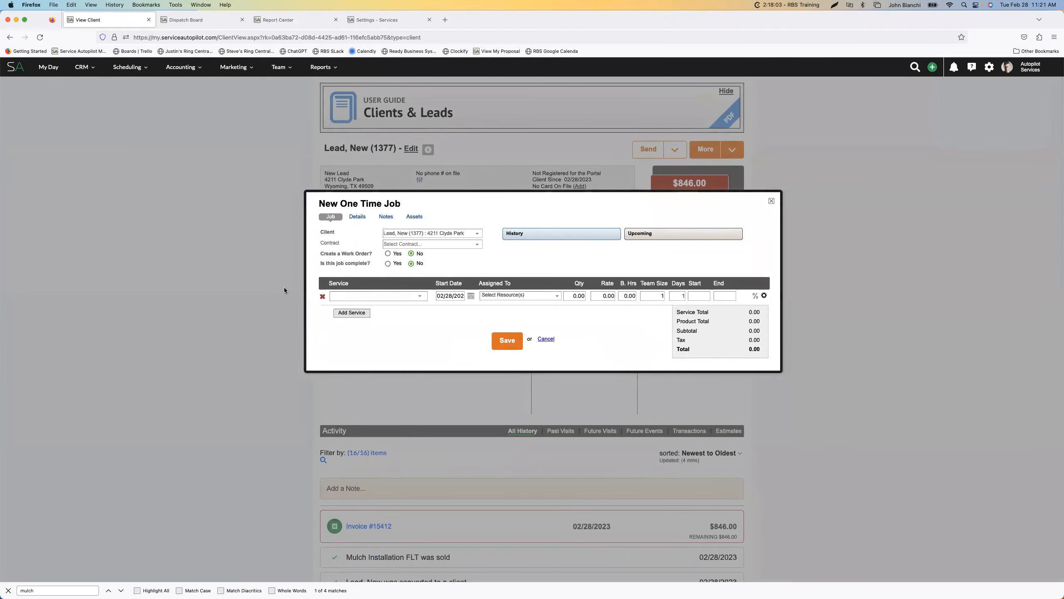
Search the job's services for "mulch", add Mulch Installation FLT to check the rate it fills in, and discard the job
{"action": "left_click", "coordinate": [389, 297]}
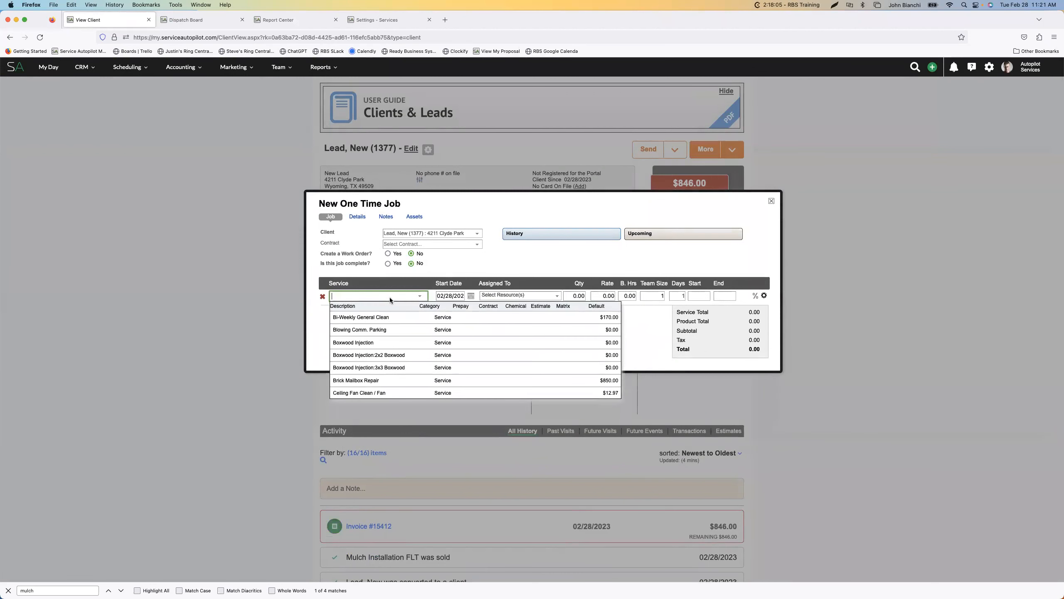
{"action": "type", "text": "mulch"}
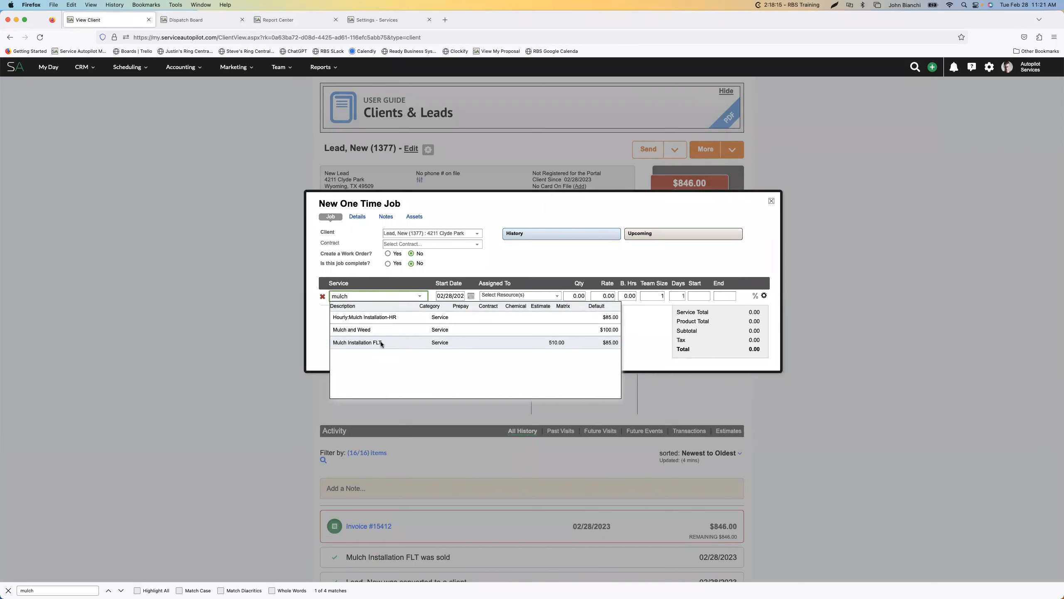
{"action": "left_click", "coordinate": [381, 342]}
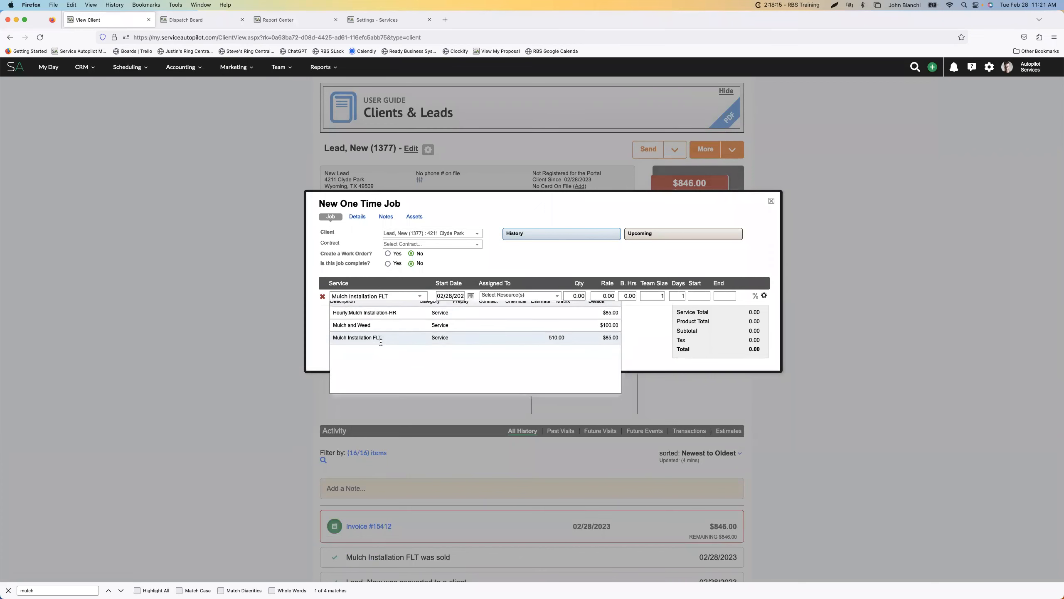
{"action": "left_click", "coordinate": [771, 201]}
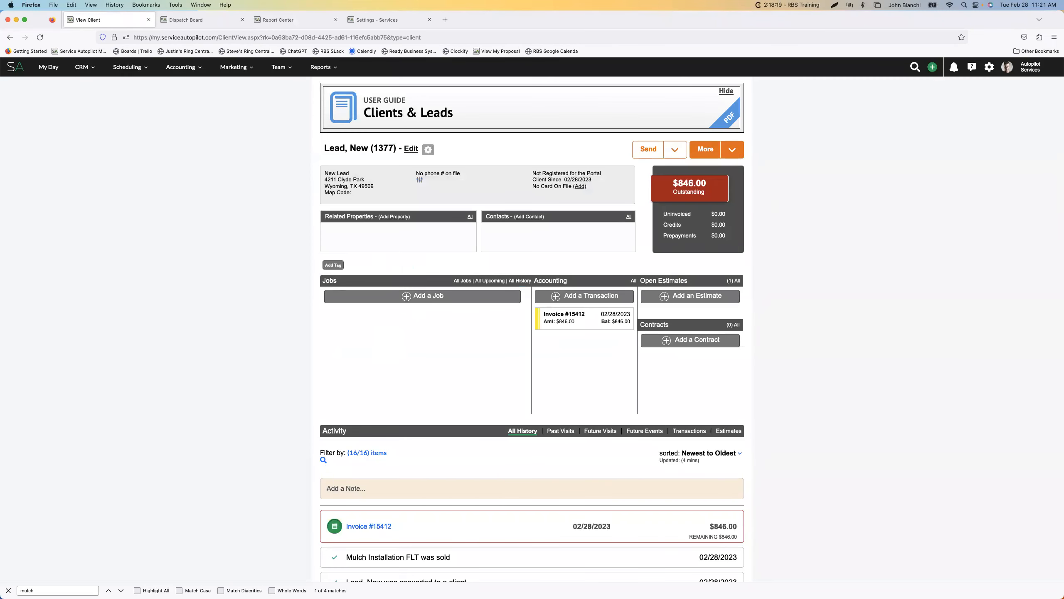
Open the settings in a separate browser tab, search them for "cust", and open Custom Fields
{"action": "left_click", "coordinate": [990, 73], "text": "super"}
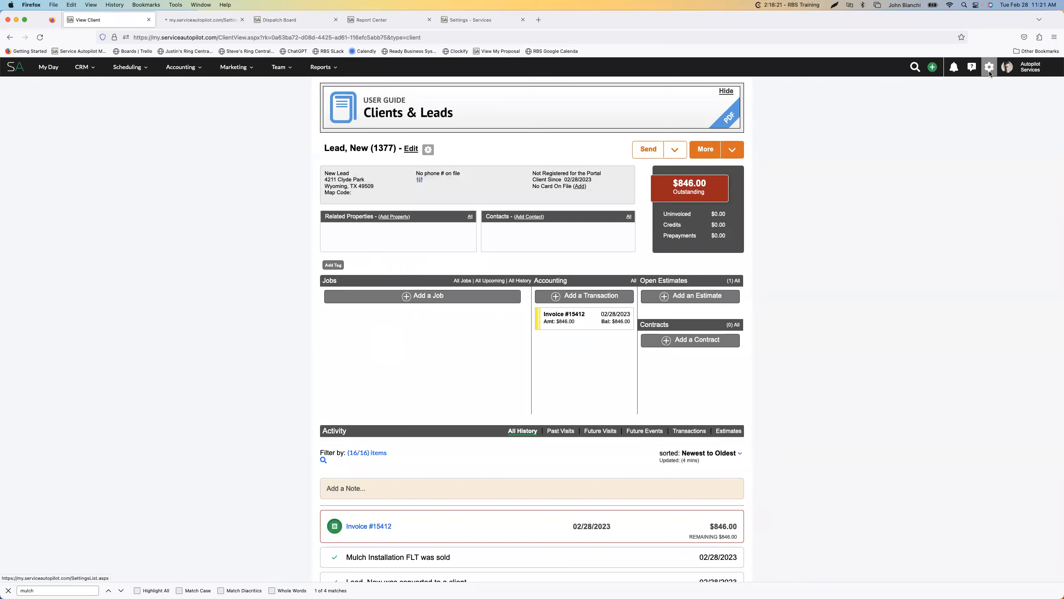
{"action": "left_click", "coordinate": [200, 20]}
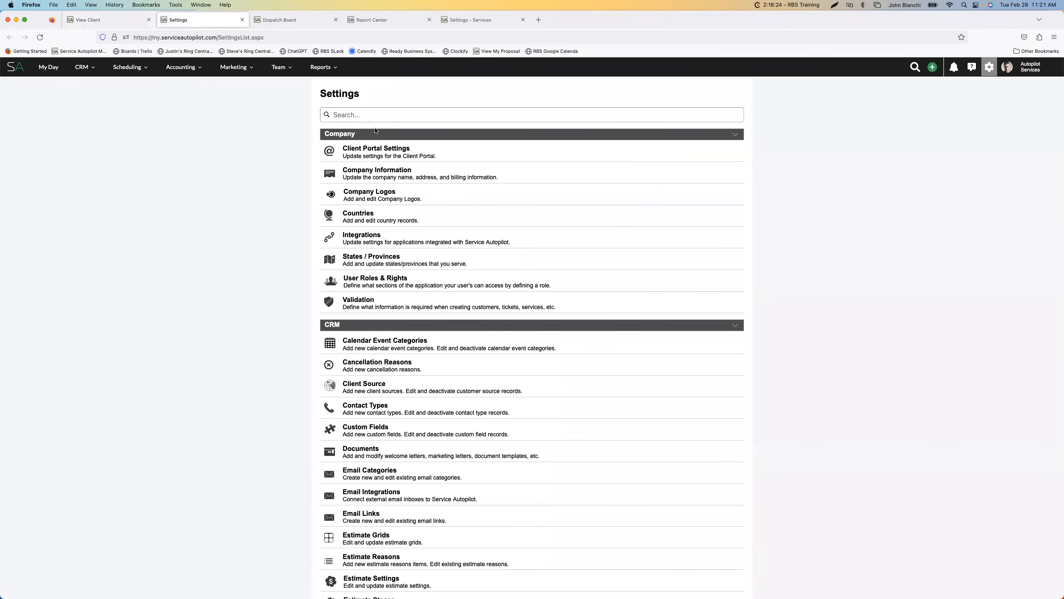
{"action": "type", "text": "cust"}
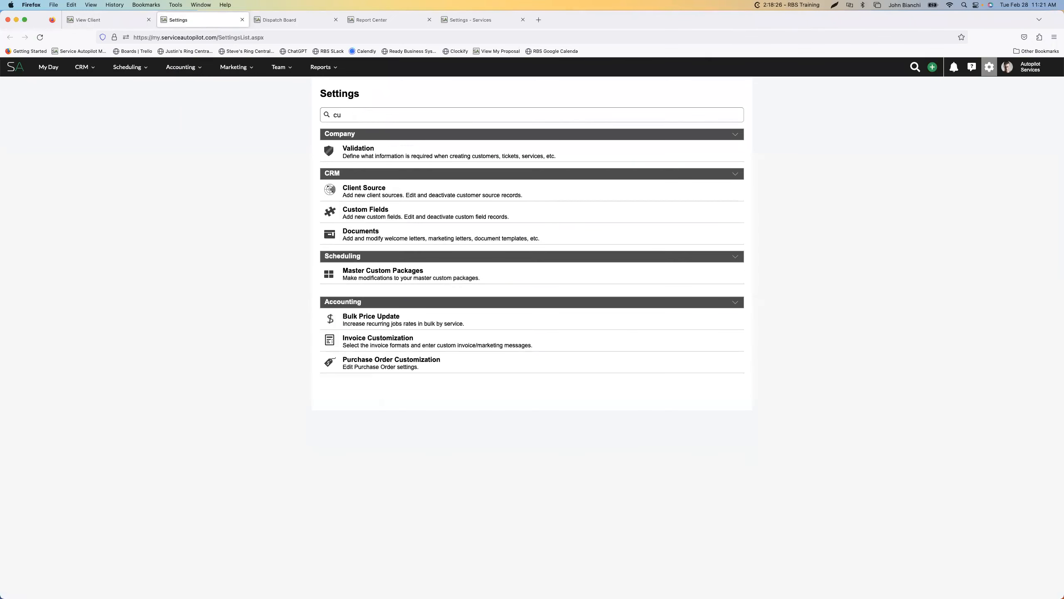
{"action": "left_click", "coordinate": [371, 214]}
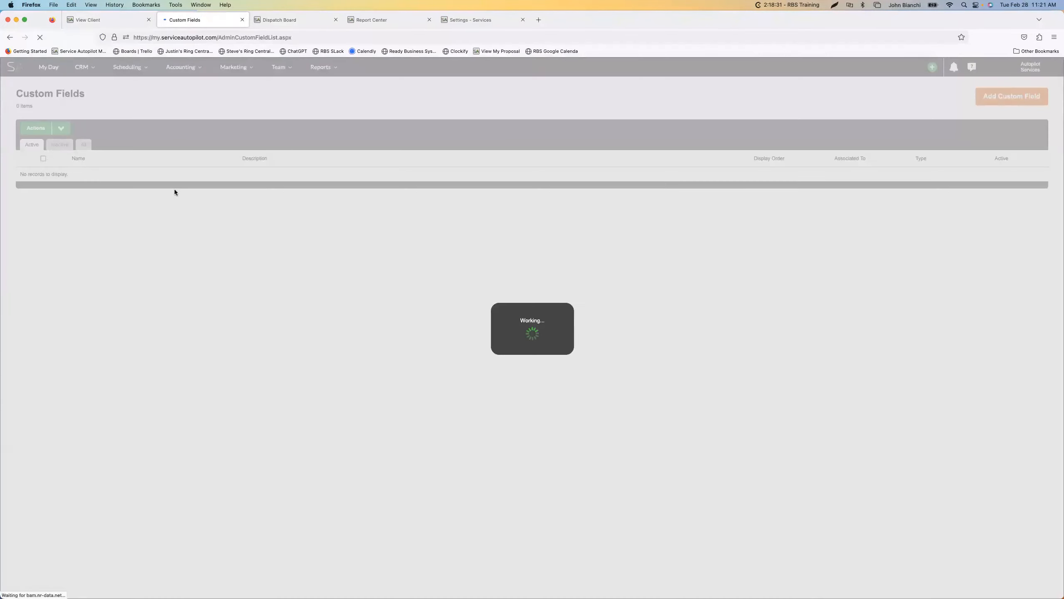
Examine the active custom fields list, including each field's description, display order, associated record and type
{"action": "scroll", "coordinate": [196, 254], "scroll_direction": "down", "scroll_amount": 15}
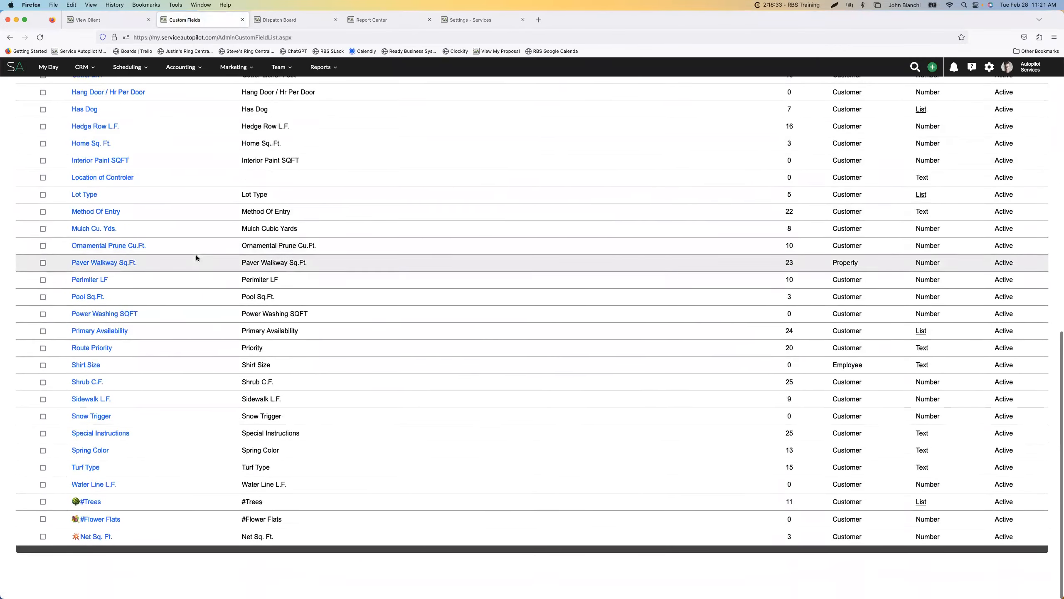
{"action": "scroll", "coordinate": [189, 314], "scroll_direction": "up", "scroll_amount": 15}
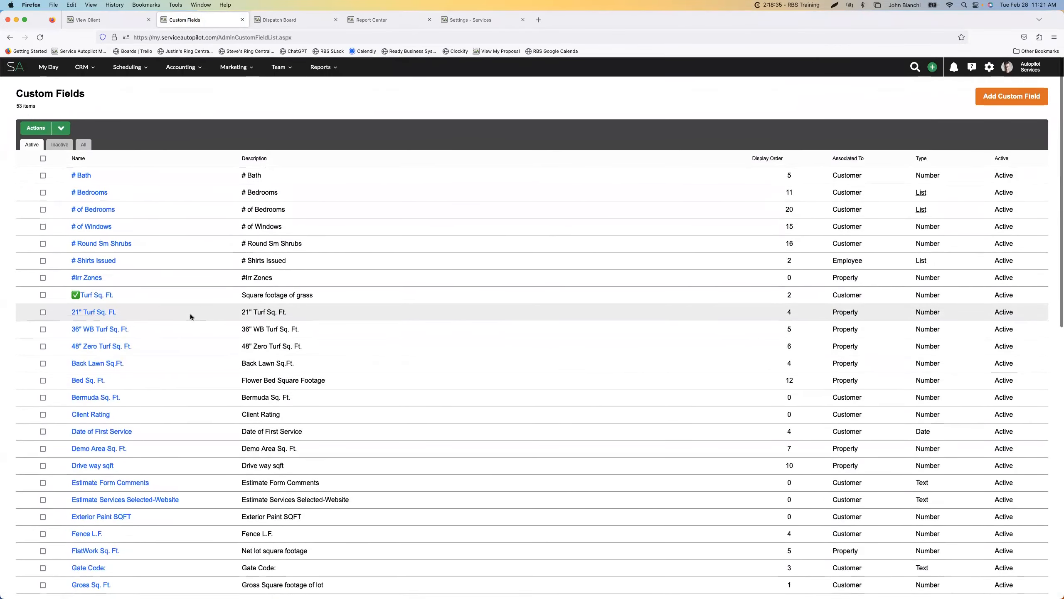
{"action": "scroll", "coordinate": [190, 314], "scroll_direction": "down", "scroll_amount": 14}
{"action": "scroll", "coordinate": [190, 313], "scroll_direction": "down", "scroll_amount": 2}
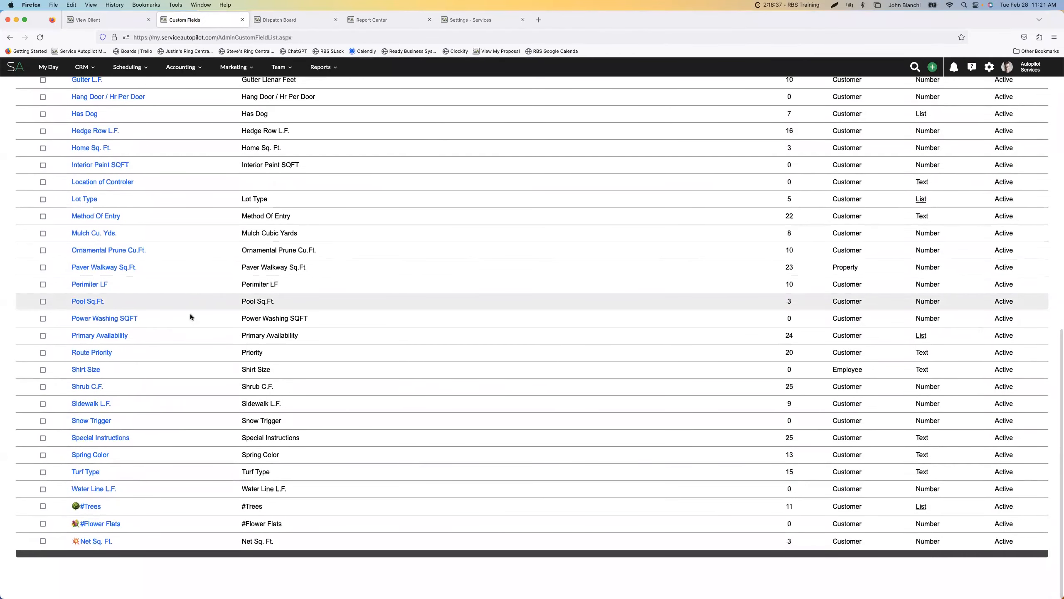
{"action": "scroll", "coordinate": [180, 415], "scroll_direction": "up", "scroll_amount": 15}
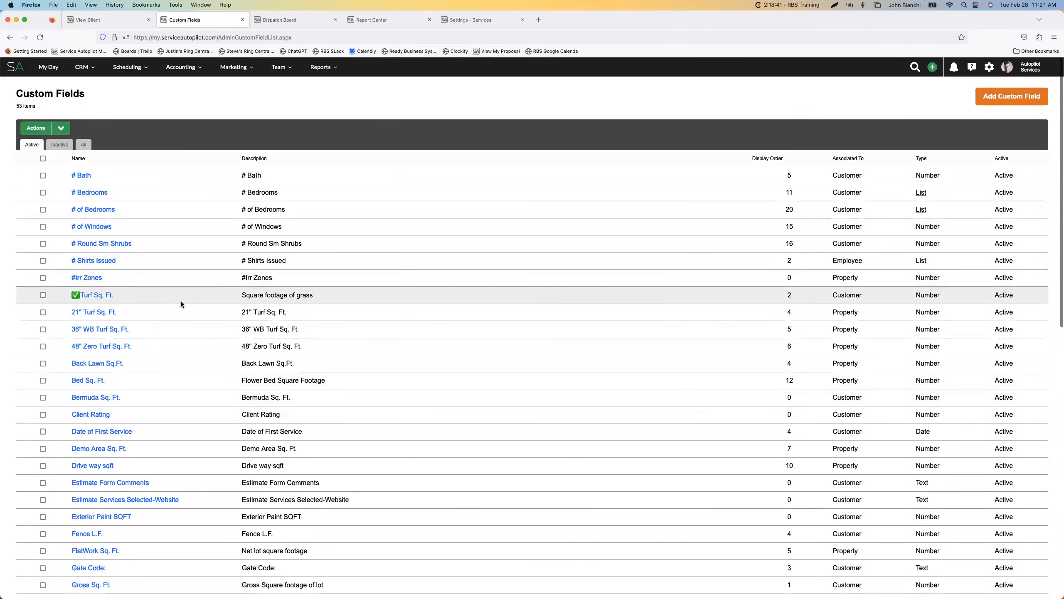
{"action": "scroll", "coordinate": [181, 302], "scroll_direction": "down", "scroll_amount": 5}
{"action": "scroll", "coordinate": [181, 303], "scroll_direction": "down", "scroll_amount": 11}
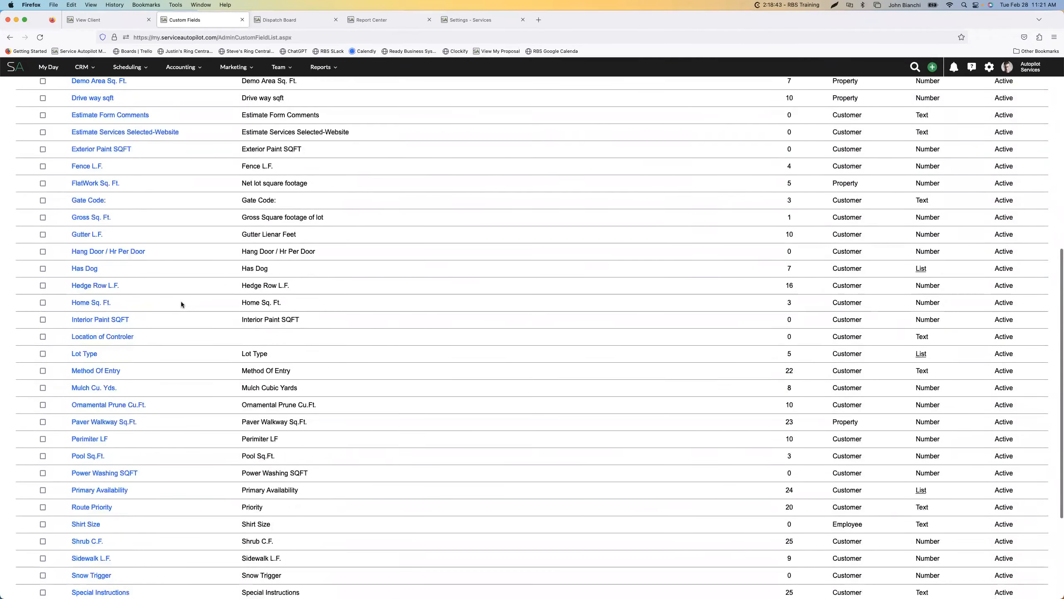
{"action": "scroll", "coordinate": [181, 304], "scroll_direction": "down", "scroll_amount": 5}
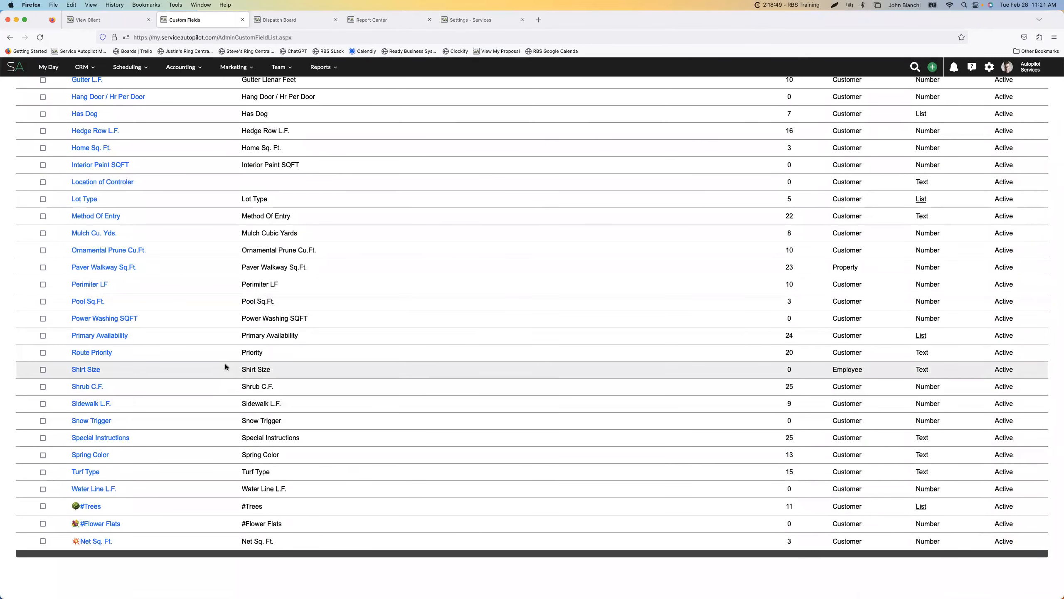
{"action": "scroll", "coordinate": [236, 363], "scroll_direction": "up", "scroll_amount": 15}
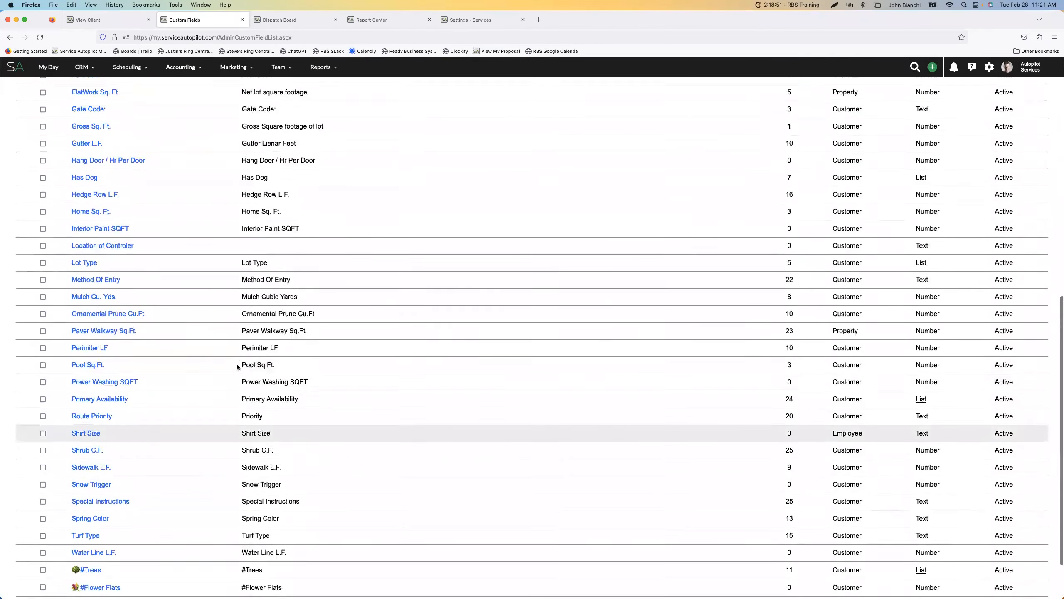
{"action": "scroll", "coordinate": [237, 366], "scroll_direction": "up", "scroll_amount": 8}
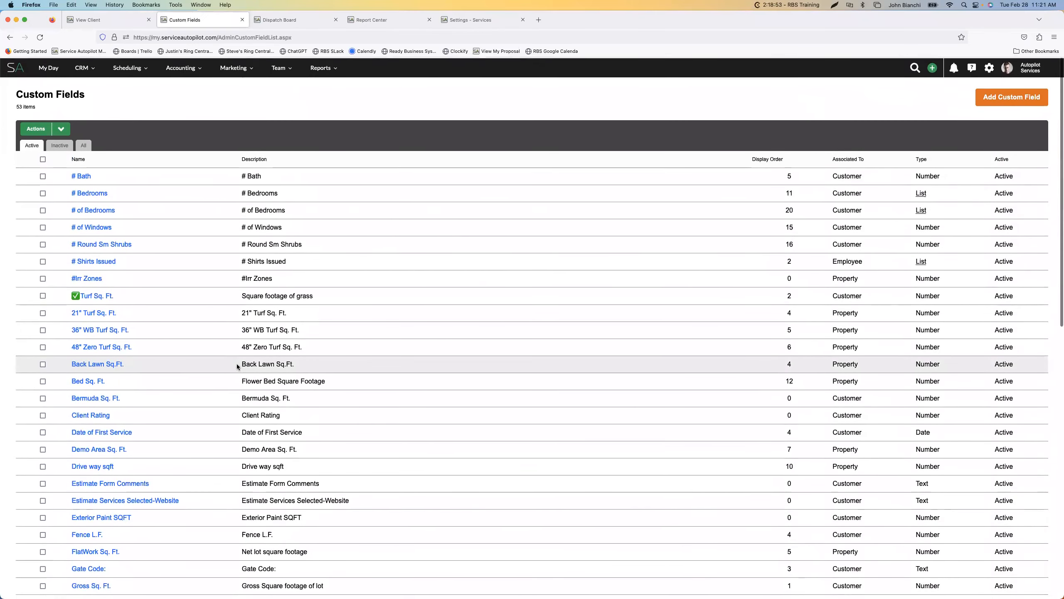